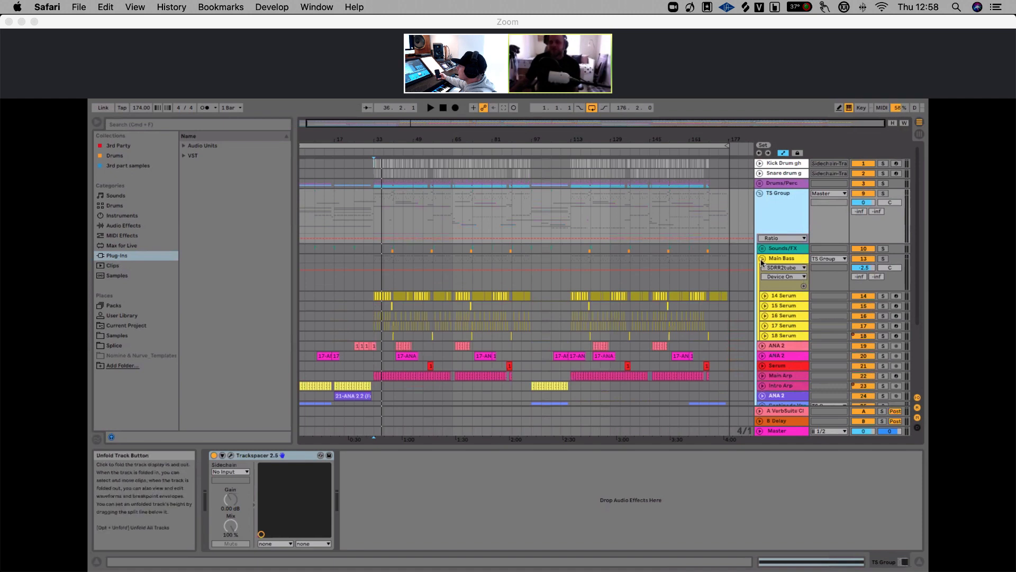
Fold the TS Group track so its contained tracks are hidden
{"action": "left_click", "coordinate": [762, 259]}
{"action": "left_click", "coordinate": [762, 258]}
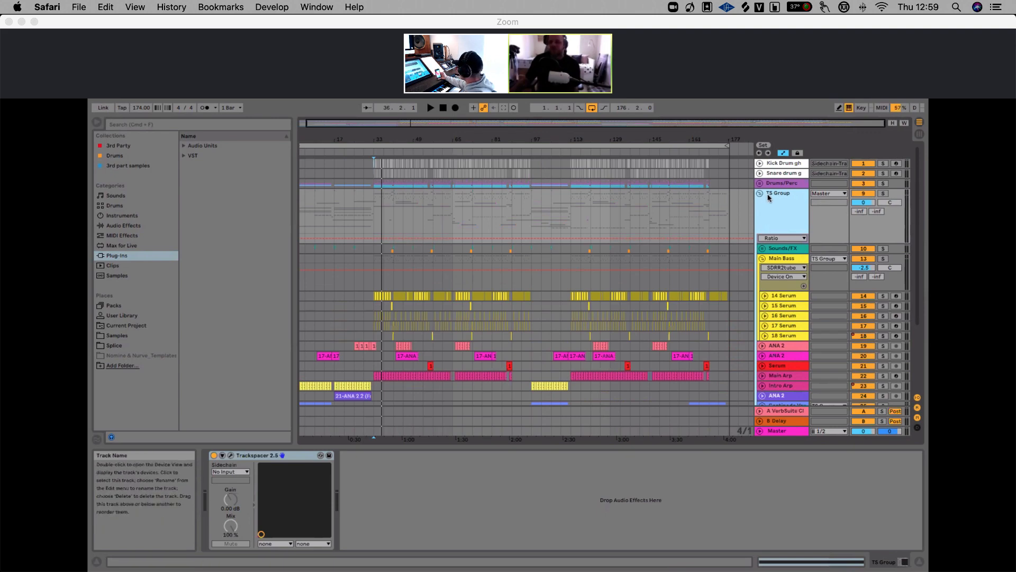
{"action": "left_click", "coordinate": [760, 173]}
{"action": "left_click", "coordinate": [760, 173]}
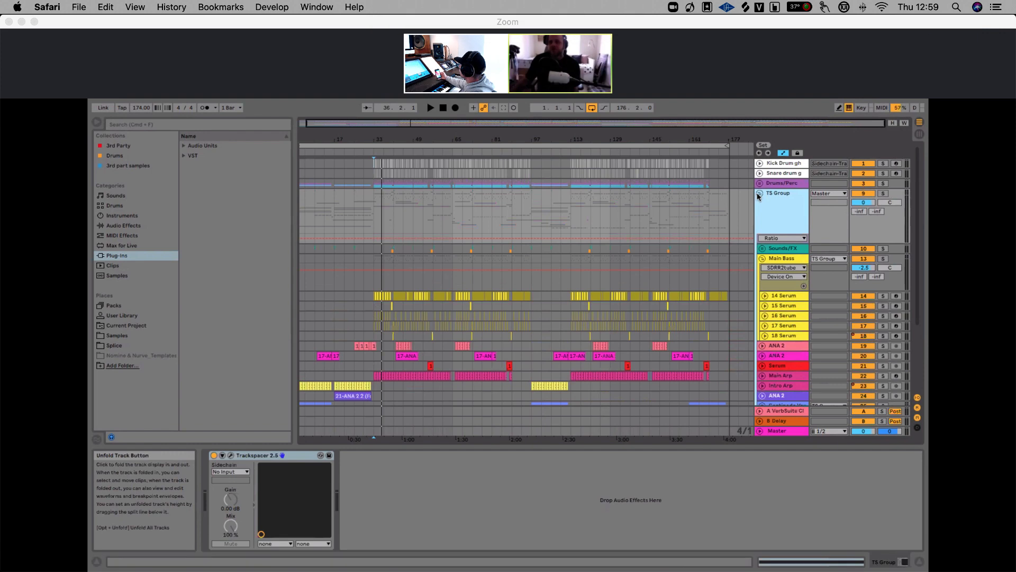
{"action": "left_click", "coordinate": [760, 195]}
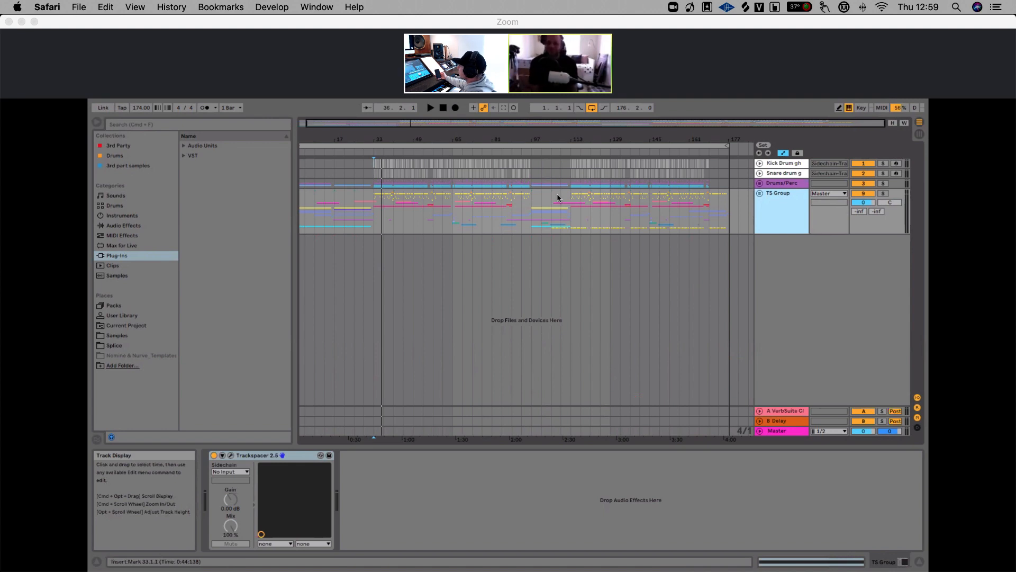
Unfold the Drums/Perc group track to reveal its drum tracks
{"action": "key", "text": "super+Tab"}
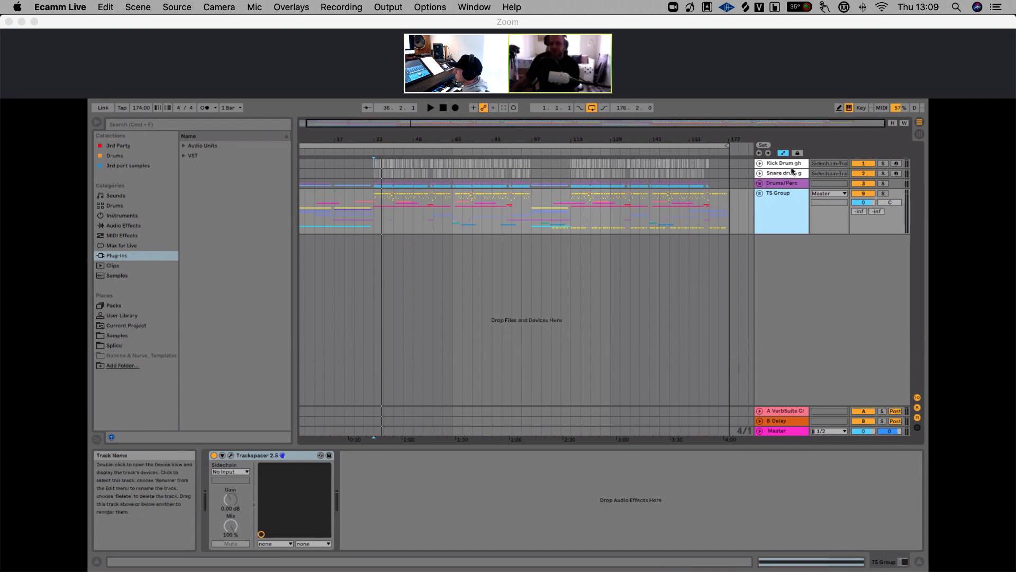
{"action": "left_click", "coordinate": [760, 183]}
{"action": "left_click_drag", "start_coordinate": [377, 140], "coordinate": [354, 137]}
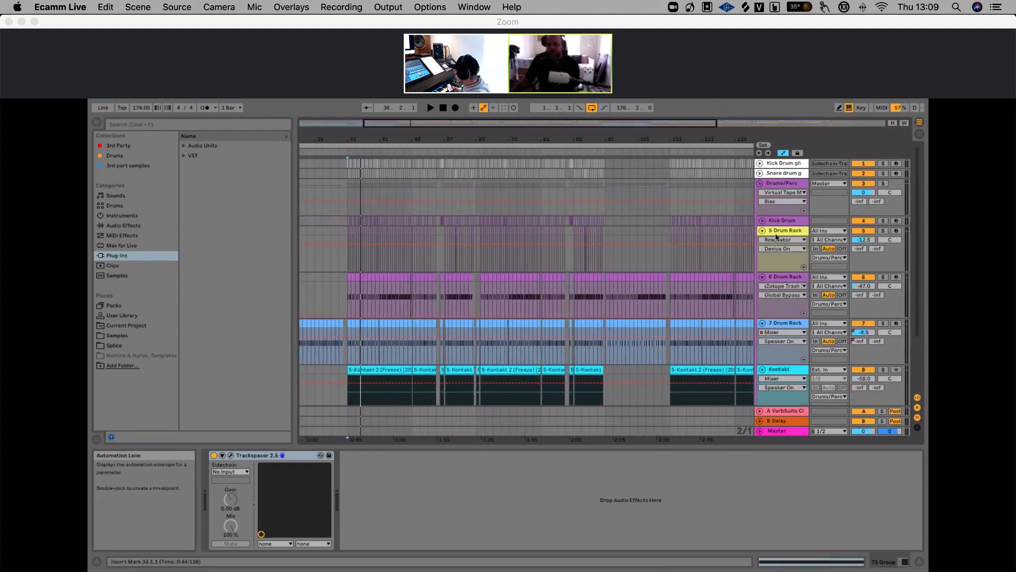
{"action": "scroll", "coordinate": [777, 238], "scroll_direction": "down", "scroll_amount": 5}
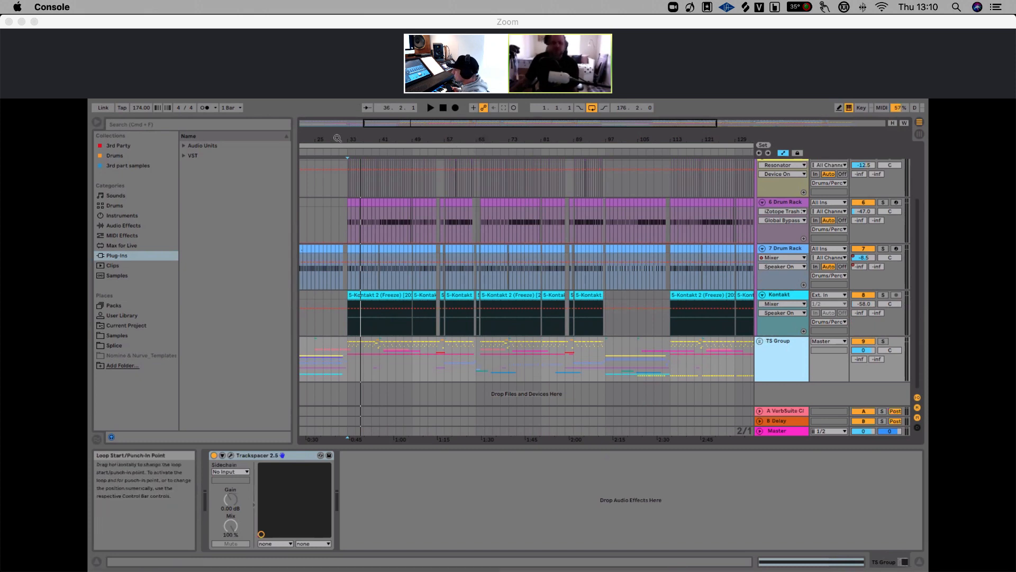
{"action": "left_click_drag", "start_coordinate": [345, 140], "coordinate": [406, 162]}
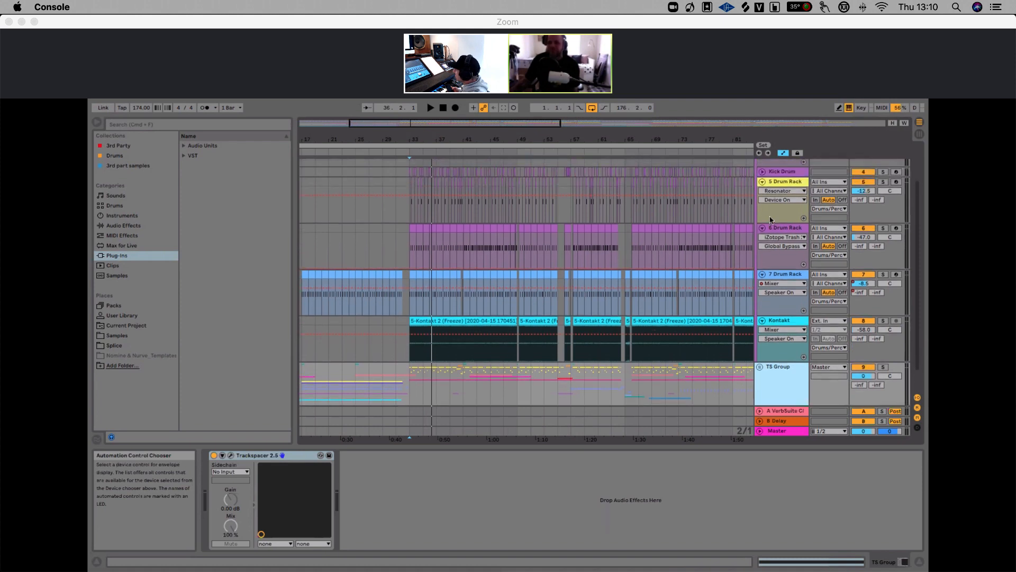
{"action": "scroll", "coordinate": [769, 222], "scroll_direction": "up", "scroll_amount": 3}
{"action": "scroll", "coordinate": [771, 220], "scroll_direction": "up", "scroll_amount": 1}
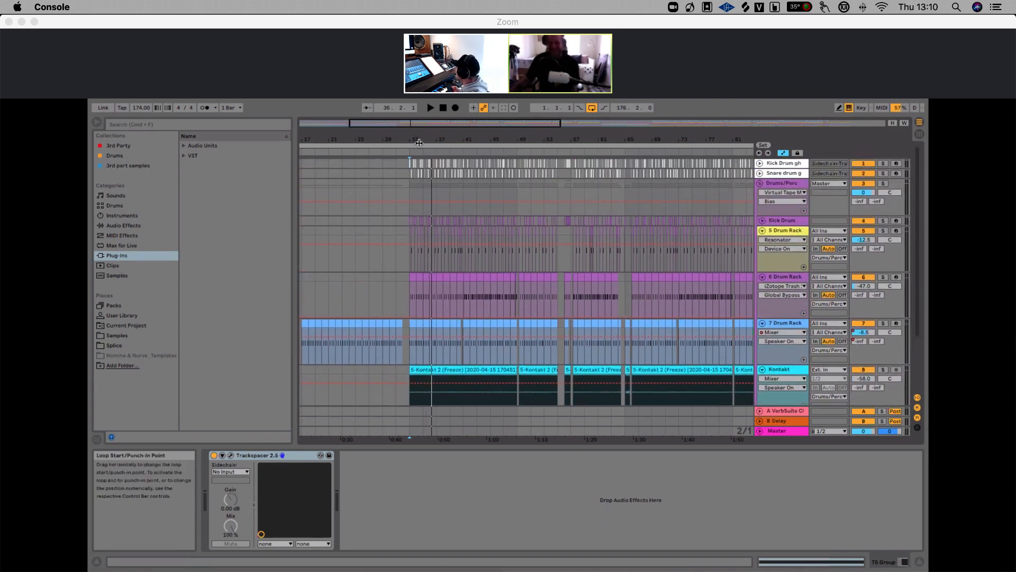
{"action": "mouse_move", "coordinate": [415, 139]}
{"action": "left_mouse_down"}
{"action": "mouse_move", "coordinate": [415, 148]}
{"action": "mouse_move", "coordinate": [401, 139]}
{"action": "left_mouse_up"}
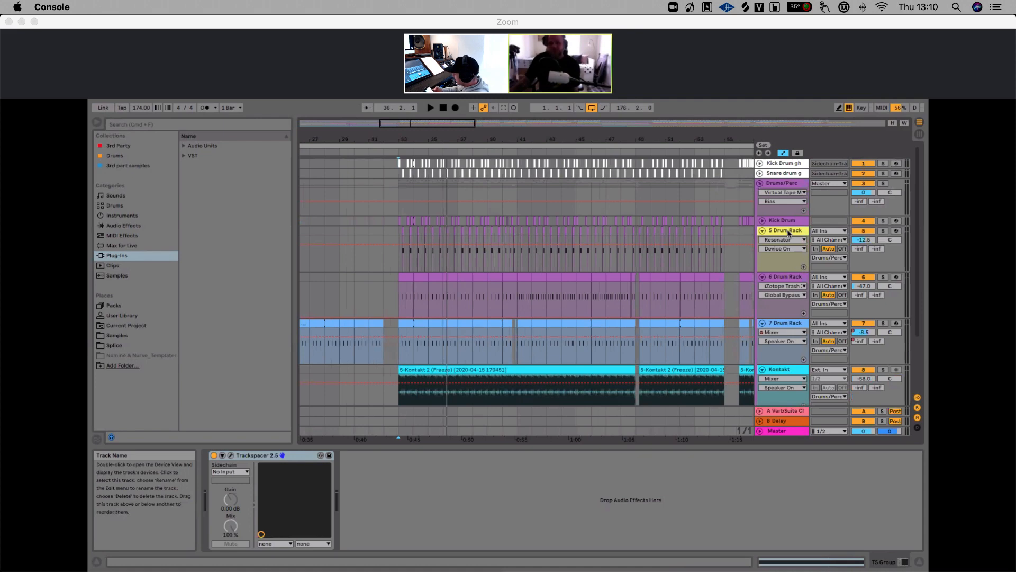
Select the 5 Drum Rack track to show its devices
{"action": "left_click", "coordinate": [788, 233]}
{"action": "mouse_move", "coordinate": [399, 138]}
{"action": "left_mouse_down"}
{"action": "mouse_move", "coordinate": [399, 148]}
{"action": "mouse_move", "coordinate": [403, 139]}
{"action": "left_mouse_up"}
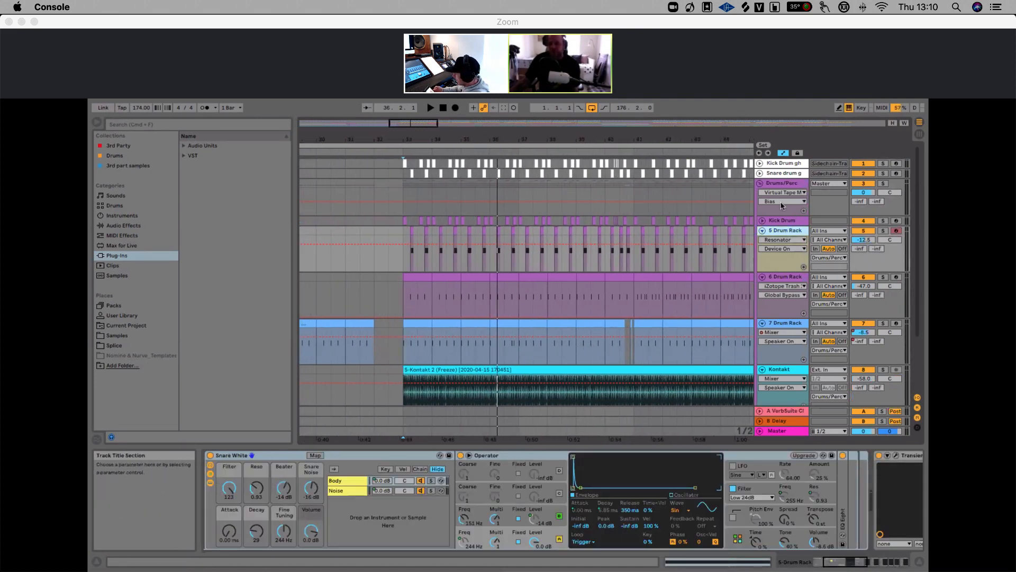
{"action": "left_click_drag", "start_coordinate": [583, 143], "coordinate": [507, 135]}
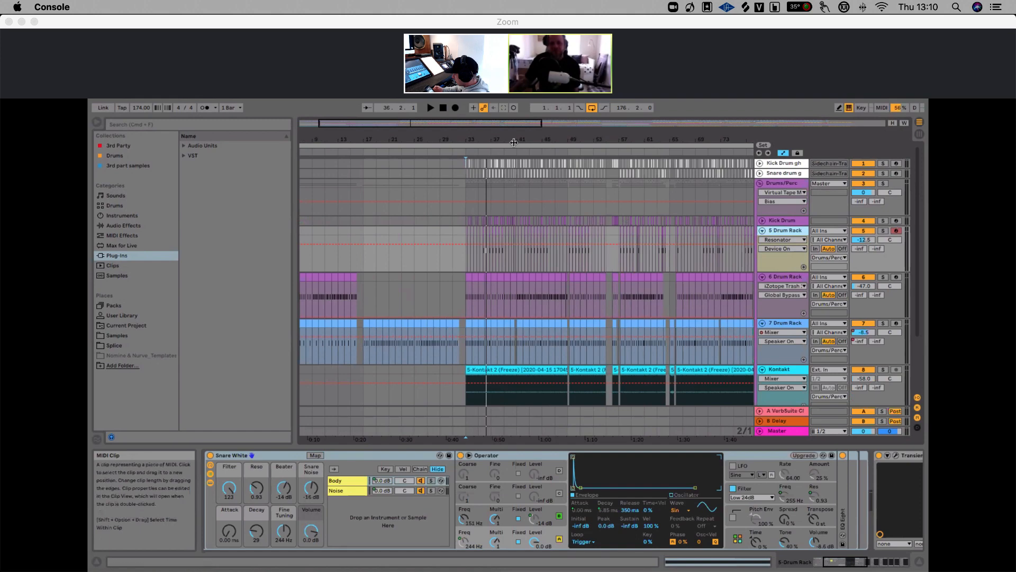
{"action": "left_click_drag", "start_coordinate": [516, 137], "coordinate": [385, 155]}
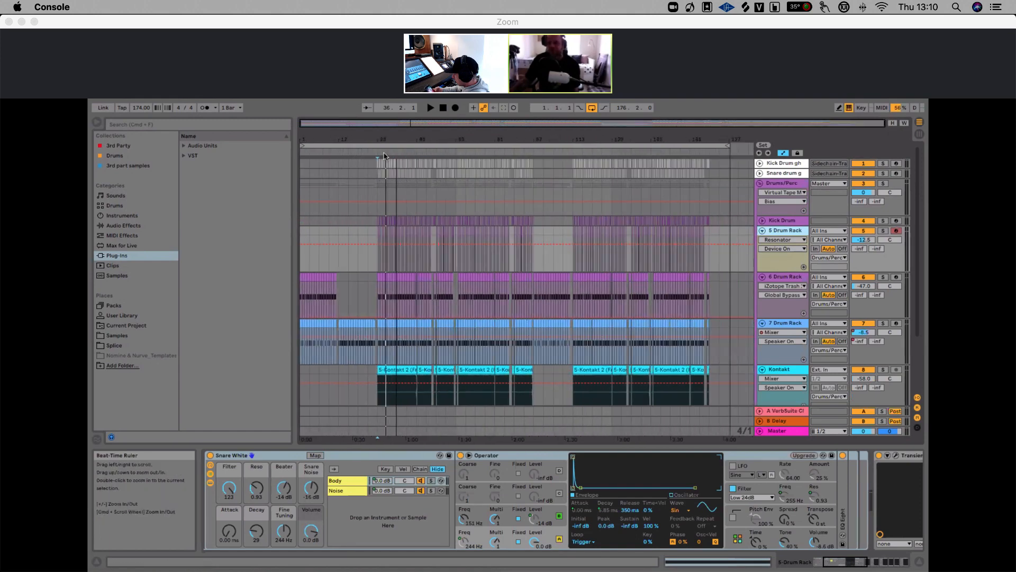
Fold the 5 Drum Rack, 6 Drum Rack, 7 Drum Rack and Kontakt tracks
{"action": "left_click", "coordinate": [762, 231]}
{"action": "left_click", "coordinate": [762, 240]}
{"action": "left_click", "coordinate": [762, 250]}
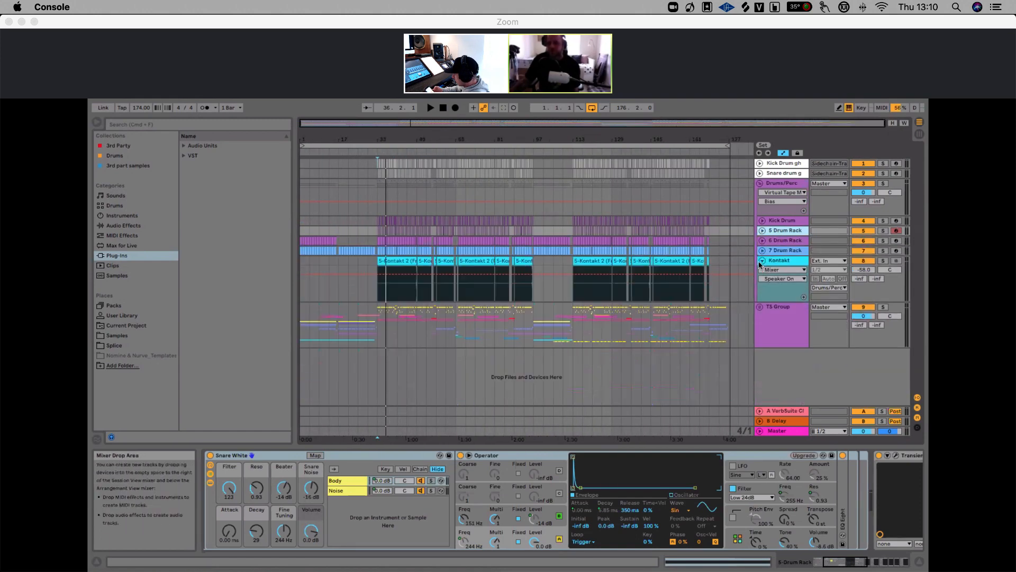
{"action": "left_click", "coordinate": [762, 261]}
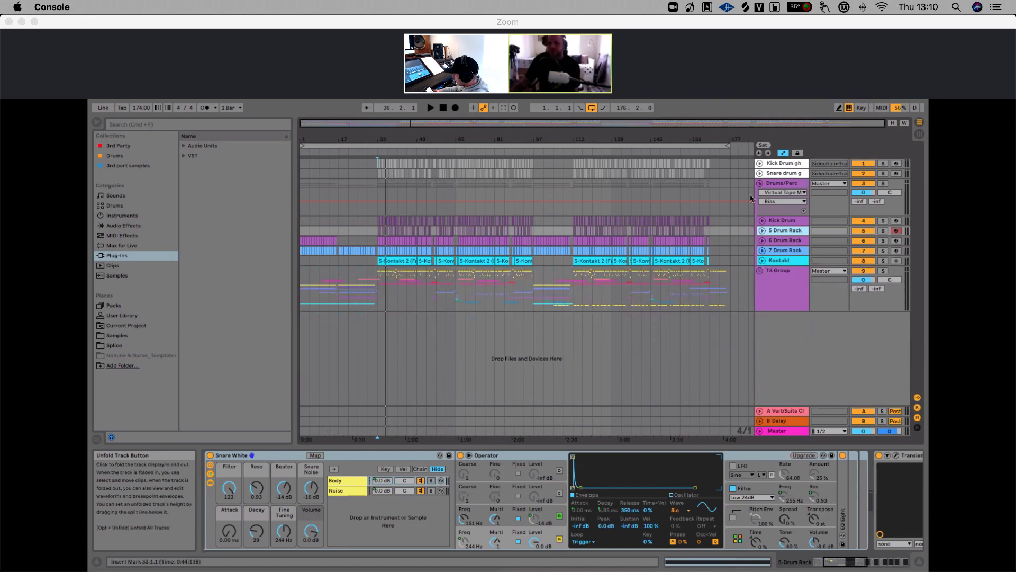
Solo the Drums/Perc group and audition it briefly from bar 33
{"action": "left_click", "coordinate": [883, 183]}
{"action": "left_click_drag", "start_coordinate": [382, 137], "coordinate": [383, 179]}
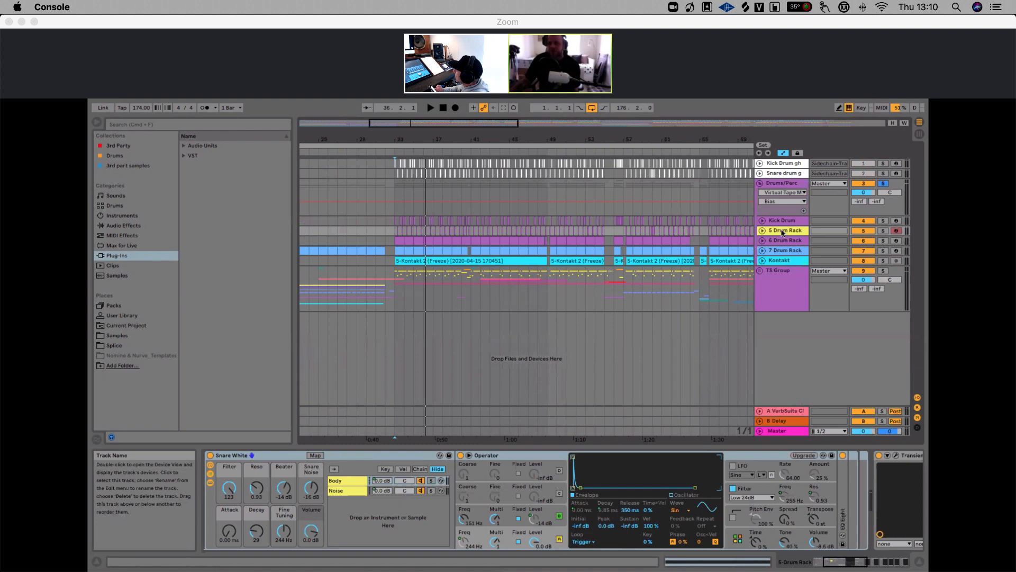
{"action": "left_click", "coordinate": [393, 187]}
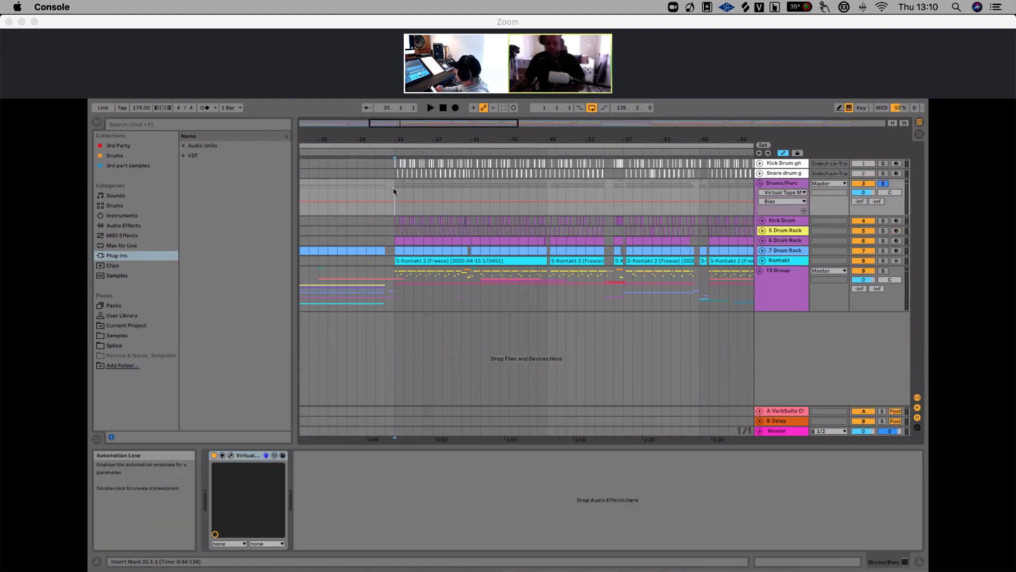
{"action": "key", "text": "space"}
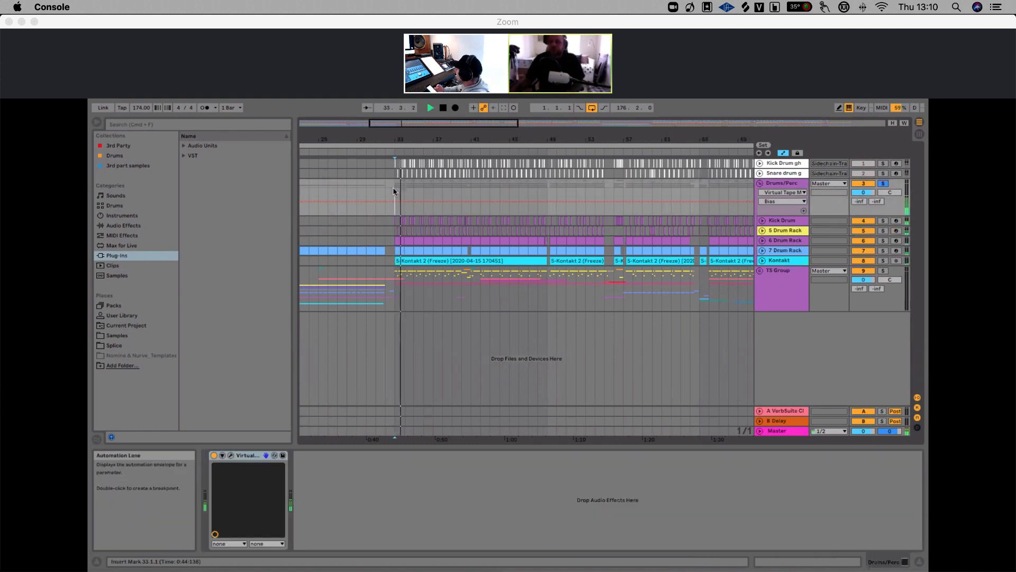
{"action": "key", "text": "space"}
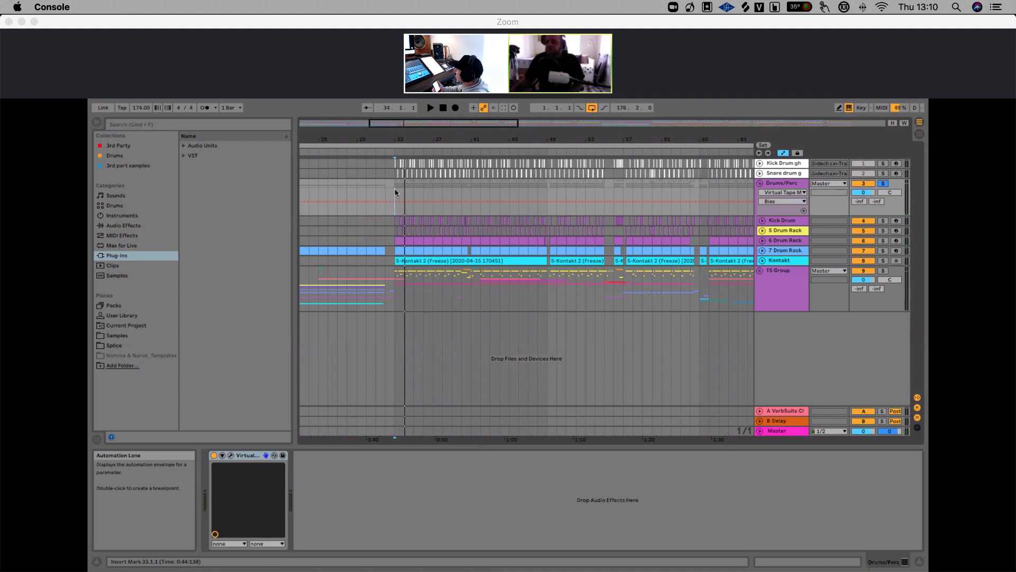
Return to the start of the arrangement and briefly play it
{"action": "left_click_drag", "start_coordinate": [458, 139], "coordinate": [710, 188]}
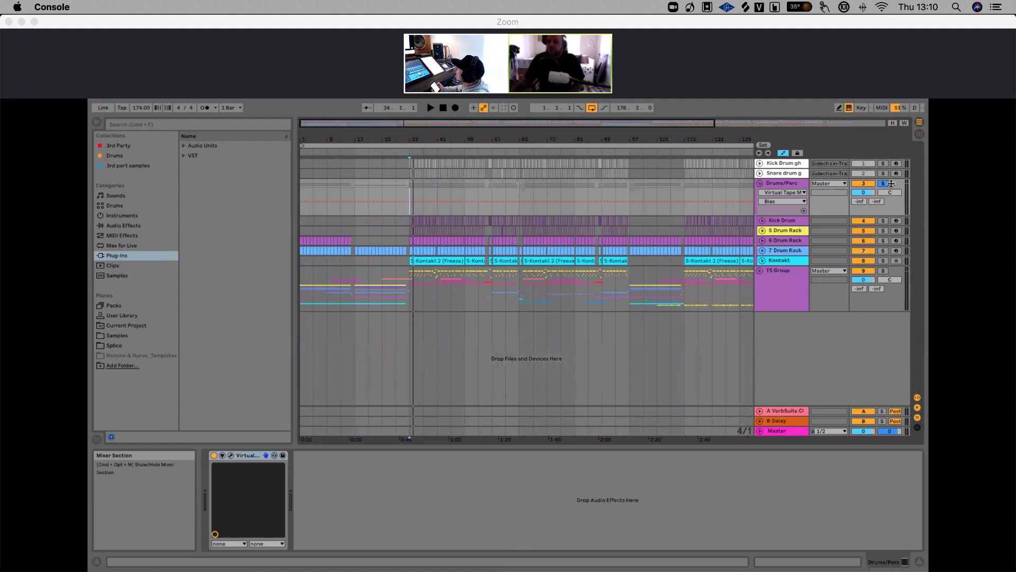
{"action": "left_click_drag", "start_coordinate": [453, 139], "coordinate": [451, 126]}
{"action": "left_click", "coordinate": [444, 108]}
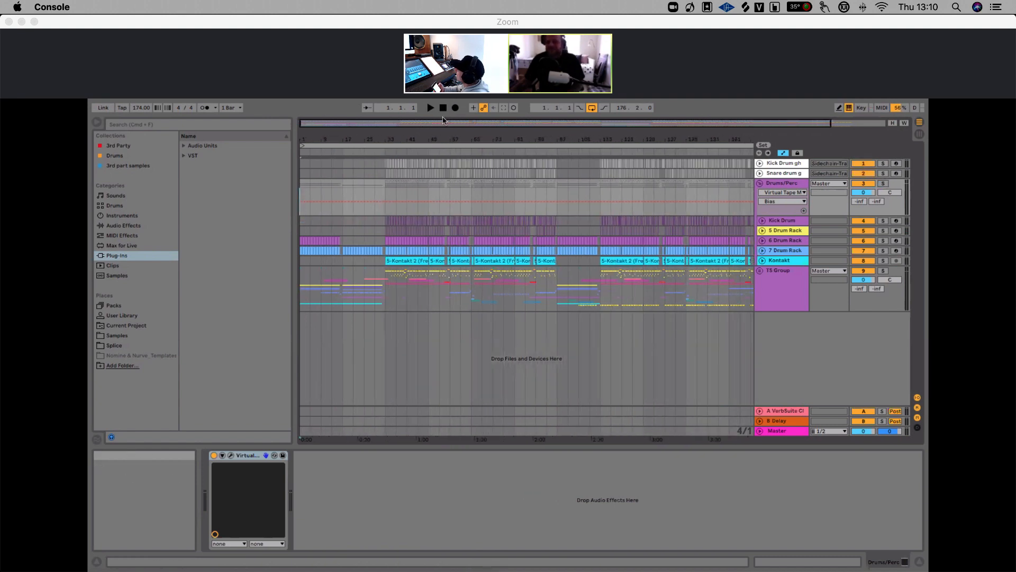
{"action": "left_click_drag", "start_coordinate": [449, 133], "coordinate": [396, 136]}
{"action": "key", "text": "space"}
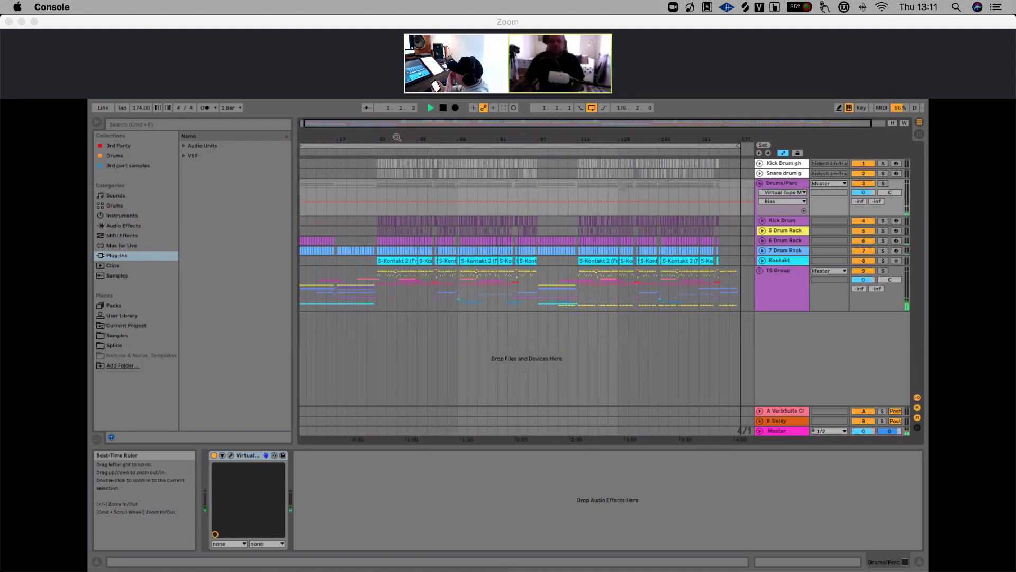
{"action": "key", "text": "space"}
Play the soloed drums, following playback through the arrangement's timeline, then stop
{"action": "left_click_drag", "start_coordinate": [396, 137], "coordinate": [446, 139]}
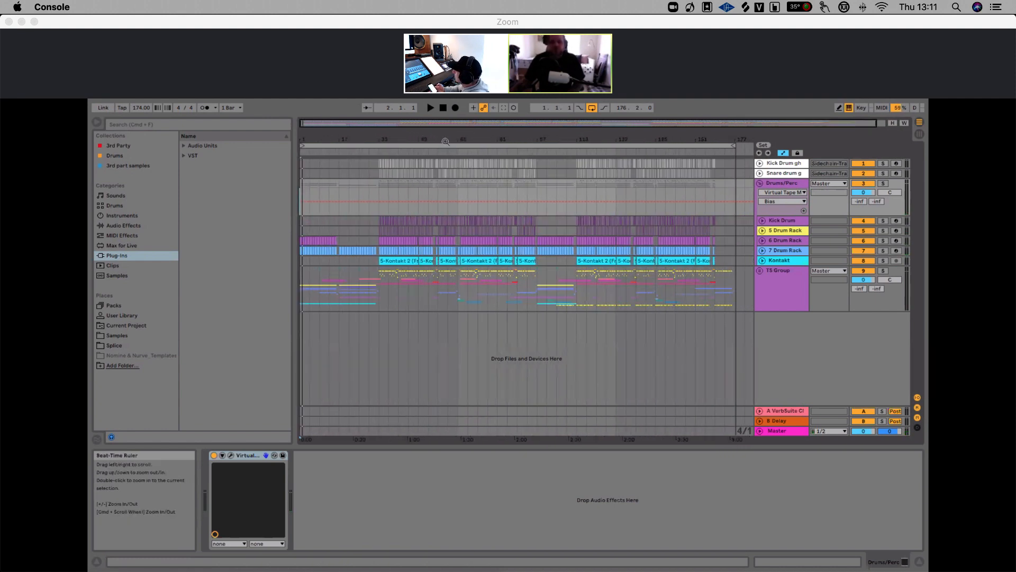
{"action": "key", "text": "space"}
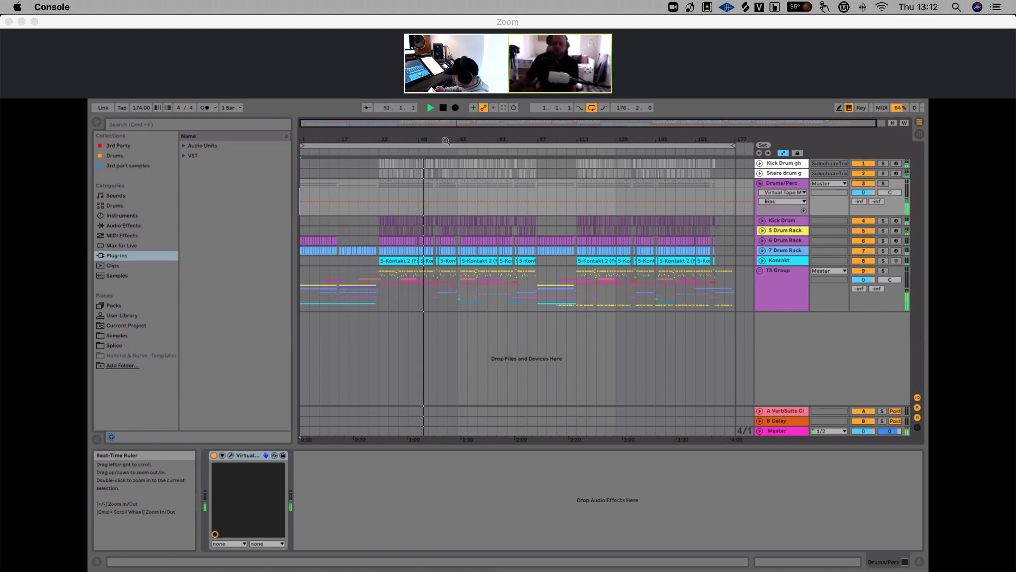
{"action": "mouse_move", "coordinate": [446, 140]}
{"action": "left_mouse_down"}
{"action": "mouse_move", "coordinate": [426, 136]}
{"action": "mouse_move", "coordinate": [448, 138]}
{"action": "mouse_move", "coordinate": [434, 134]}
{"action": "left_mouse_up"}
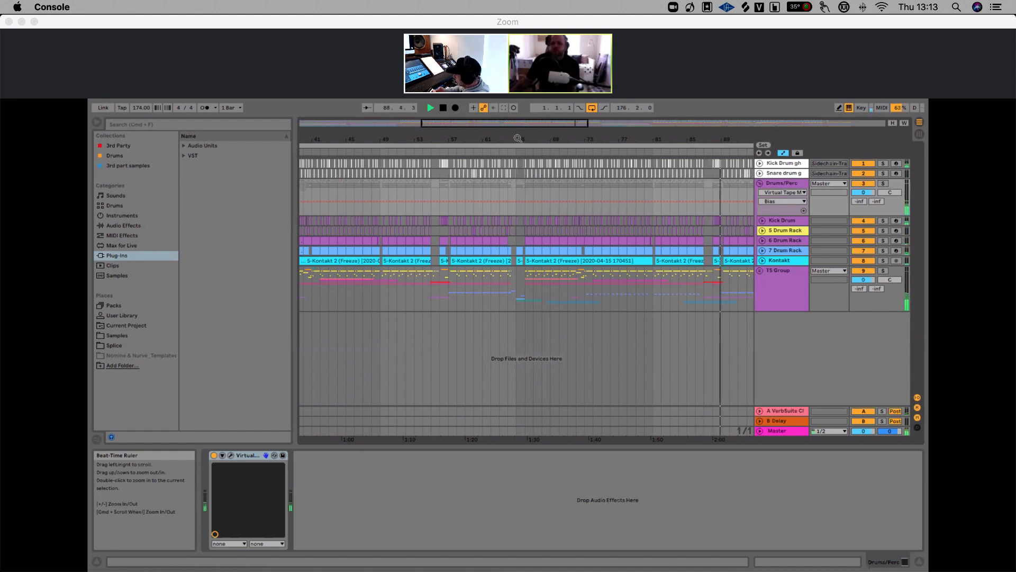
{"action": "left_click_drag", "start_coordinate": [517, 139], "coordinate": [429, 120]}
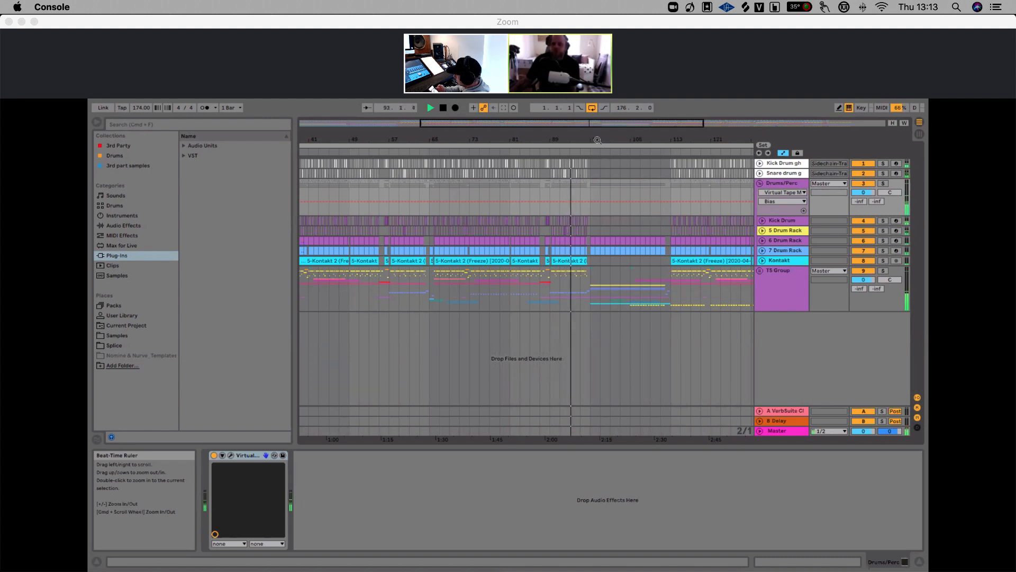
{"action": "left_click_drag", "start_coordinate": [599, 139], "coordinate": [547, 138]}
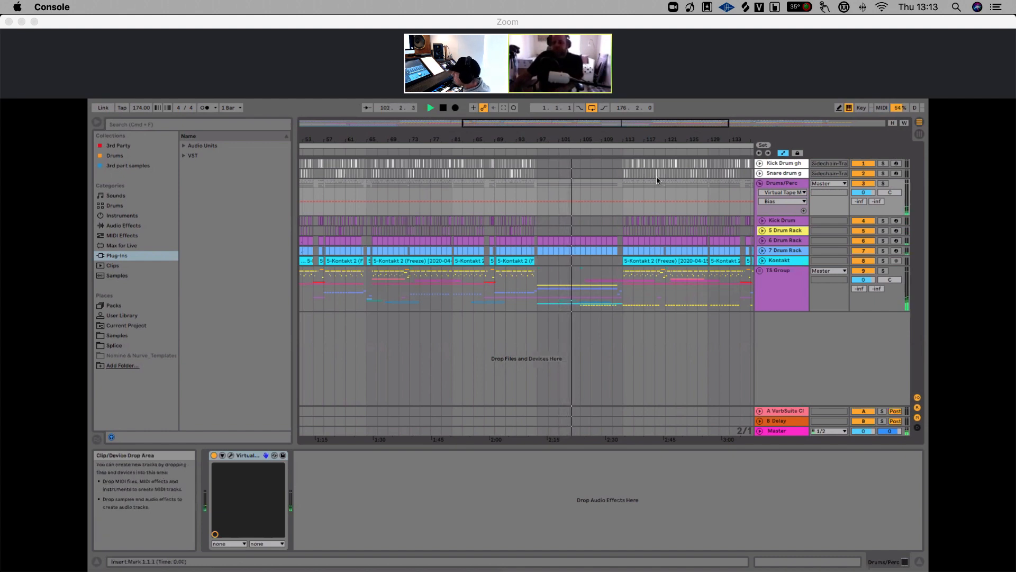
{"action": "left_click_drag", "start_coordinate": [616, 139], "coordinate": [566, 139]}
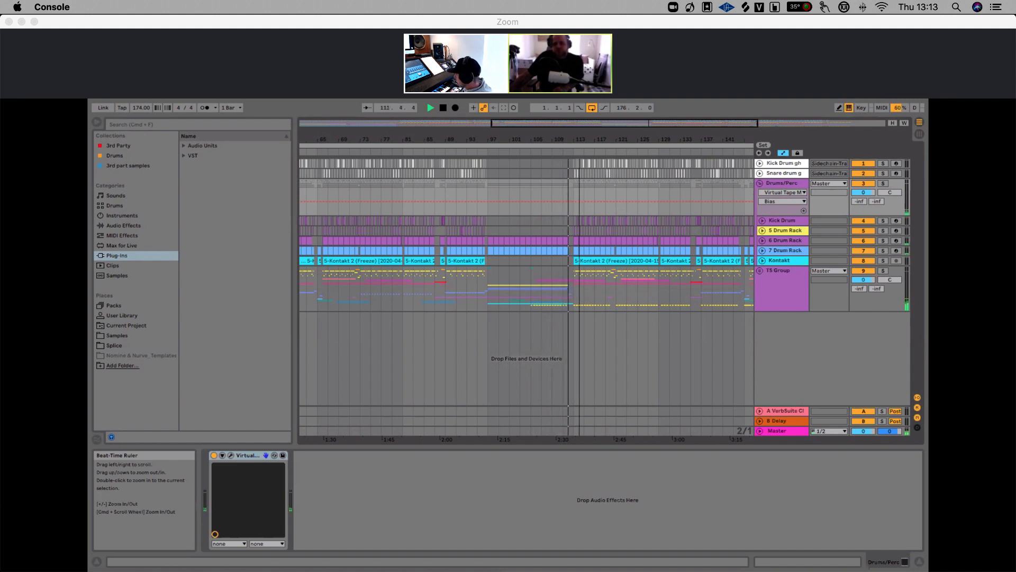
{"action": "left_click_drag", "start_coordinate": [579, 139], "coordinate": [515, 139]}
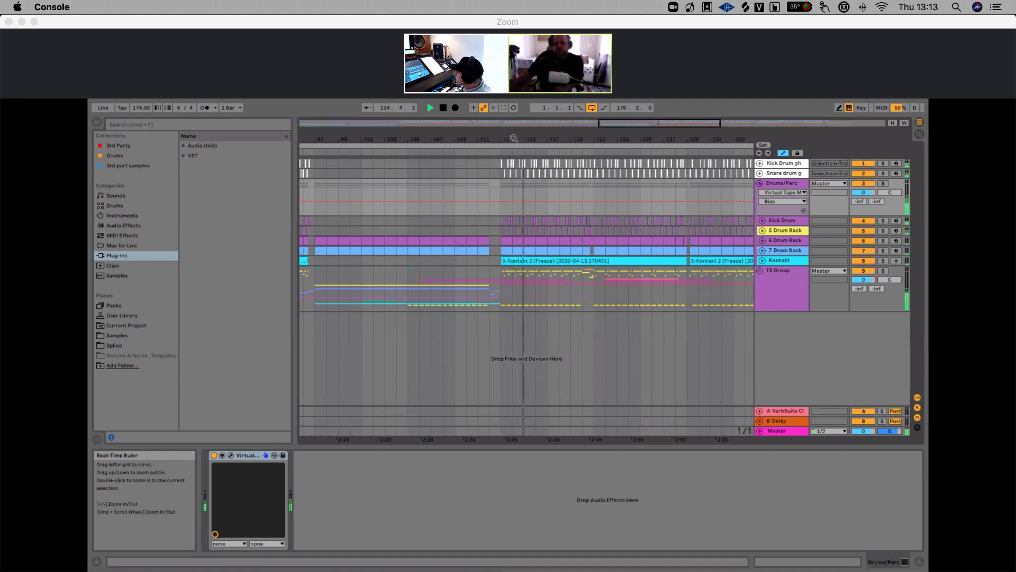
{"action": "left_click_drag", "start_coordinate": [513, 139], "coordinate": [513, 117]}
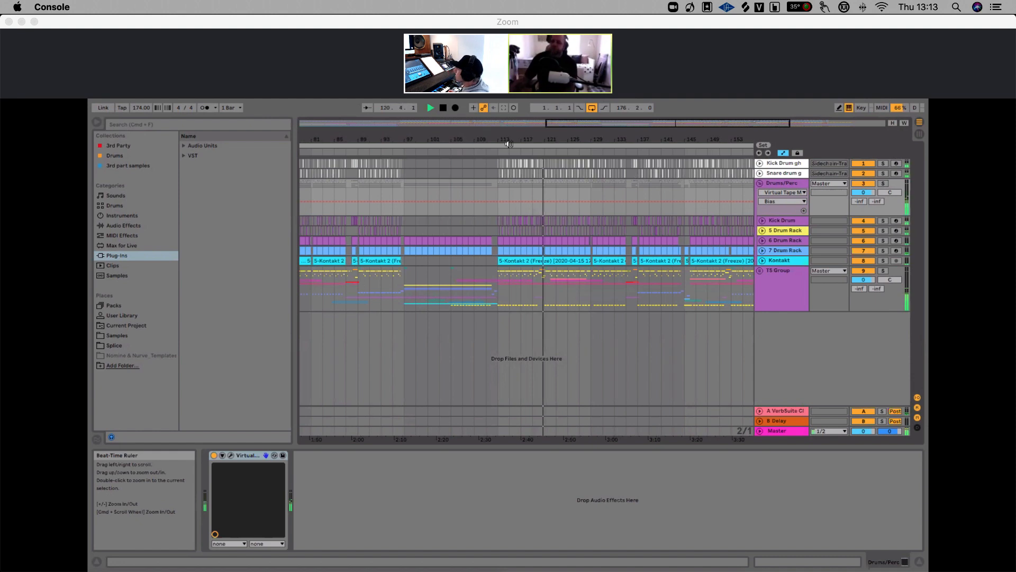
{"action": "left_click_drag", "start_coordinate": [543, 140], "coordinate": [503, 139]}
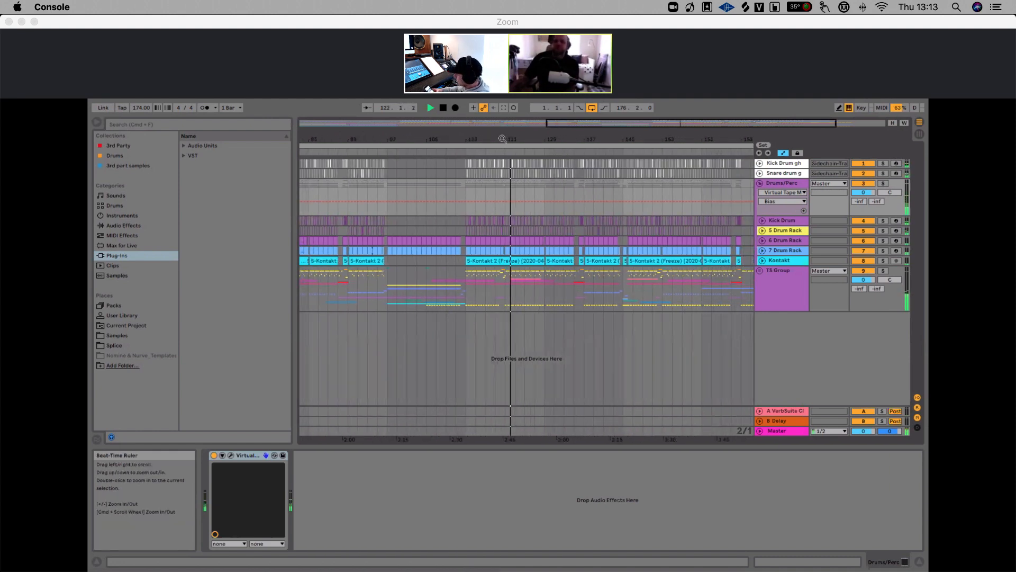
{"action": "key", "text": "space"}
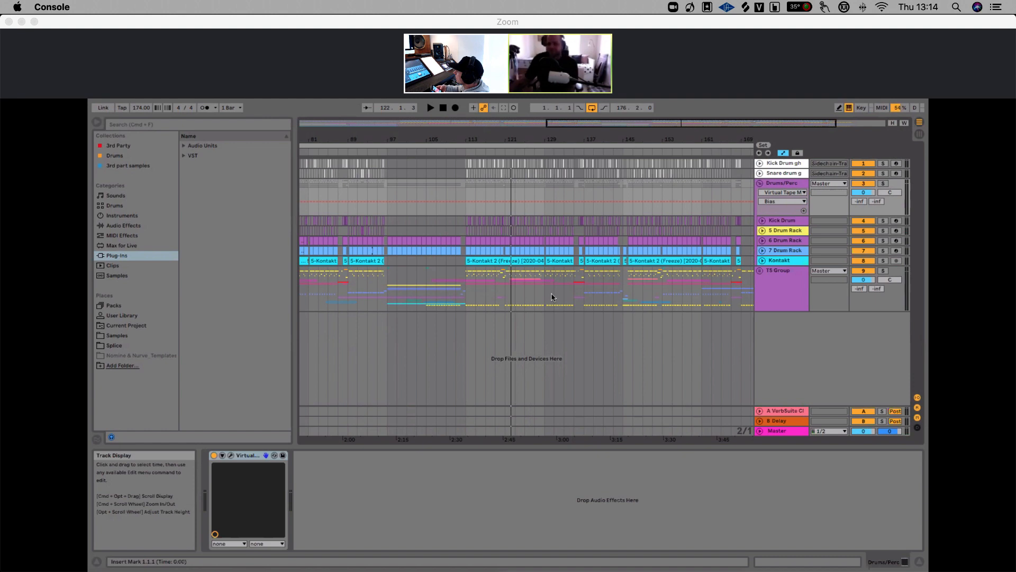
{"action": "left_click_drag", "start_coordinate": [481, 139], "coordinate": [487, 144]}
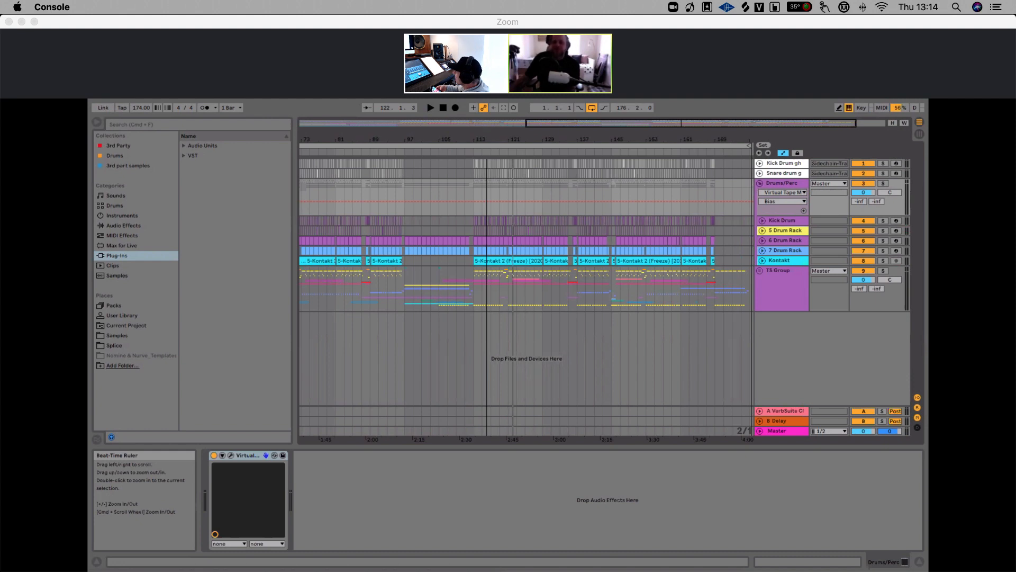
{"action": "left_click_drag", "start_coordinate": [487, 143], "coordinate": [580, 141]}
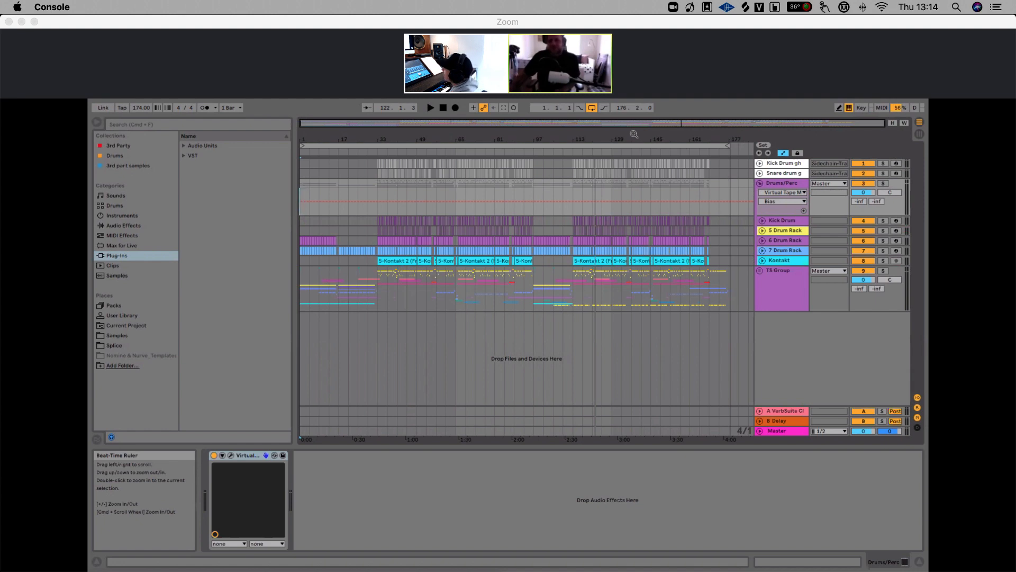
{"action": "left_click_drag", "start_coordinate": [634, 138], "coordinate": [634, 148]}
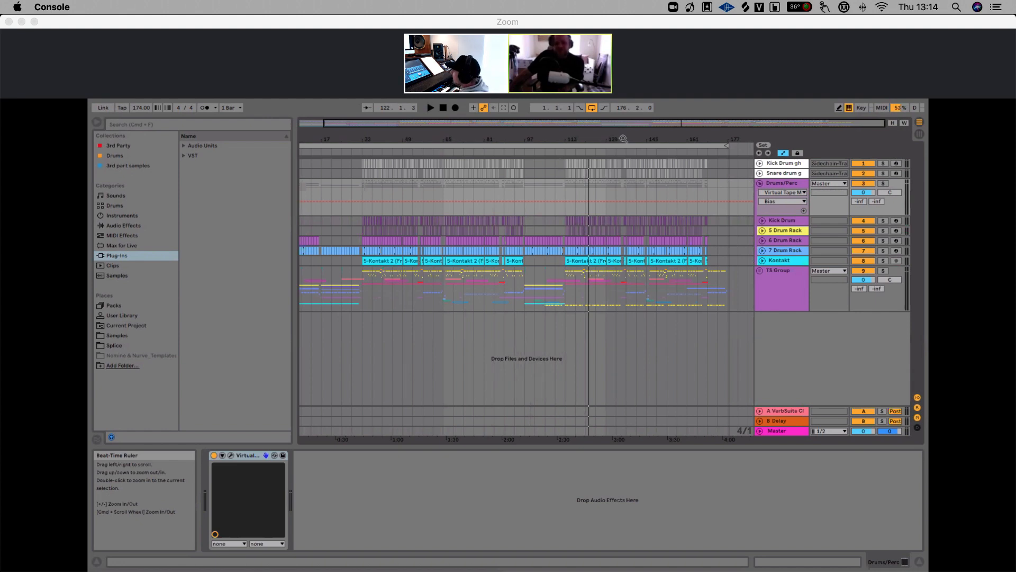
{"action": "left_click_drag", "start_coordinate": [615, 139], "coordinate": [616, 134]}
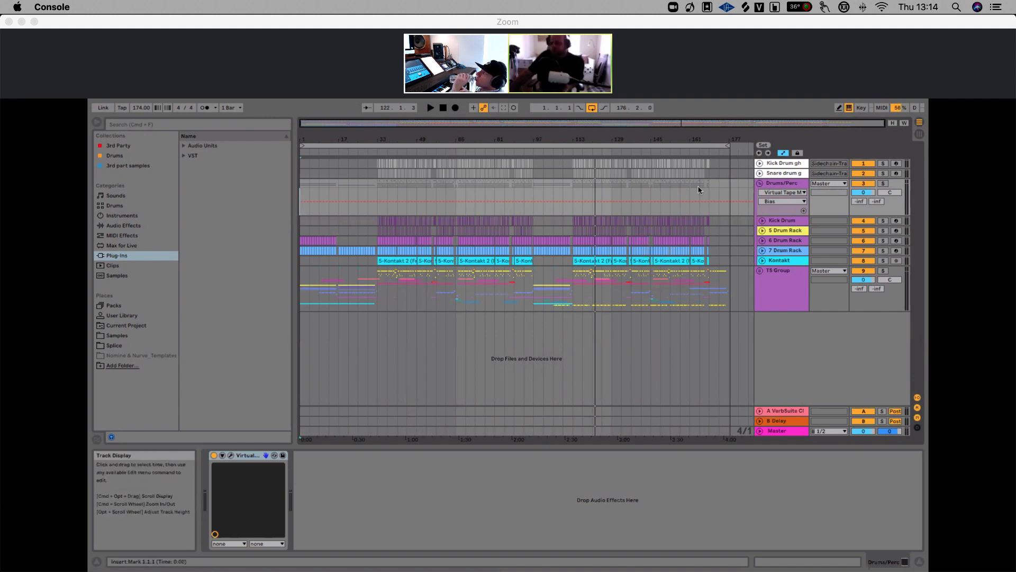
Solo the Kick Drum track inside the Drums/Perc group and unfold it
{"action": "left_click", "coordinate": [778, 185]}
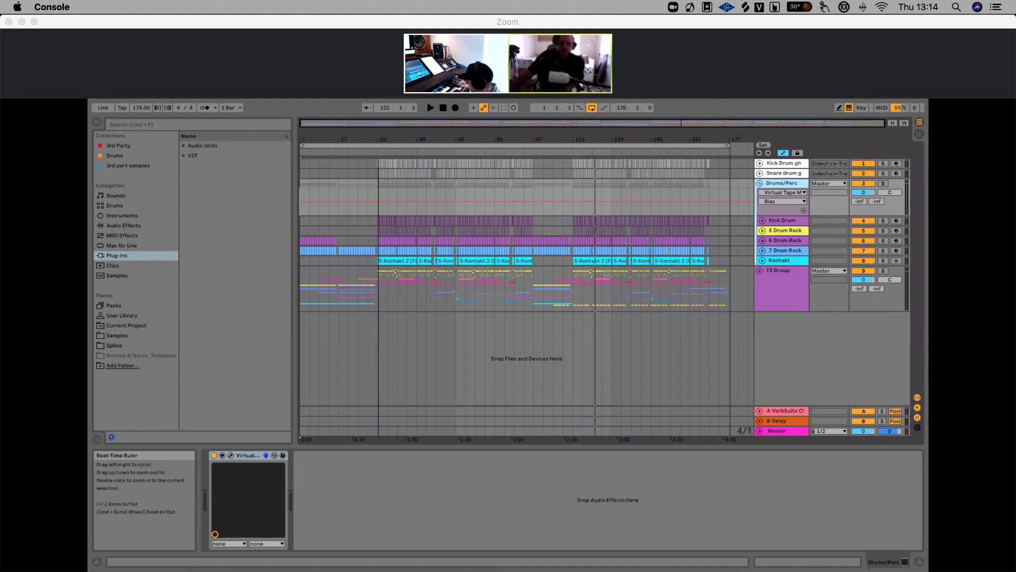
{"action": "left_click_drag", "start_coordinate": [378, 140], "coordinate": [377, 169]}
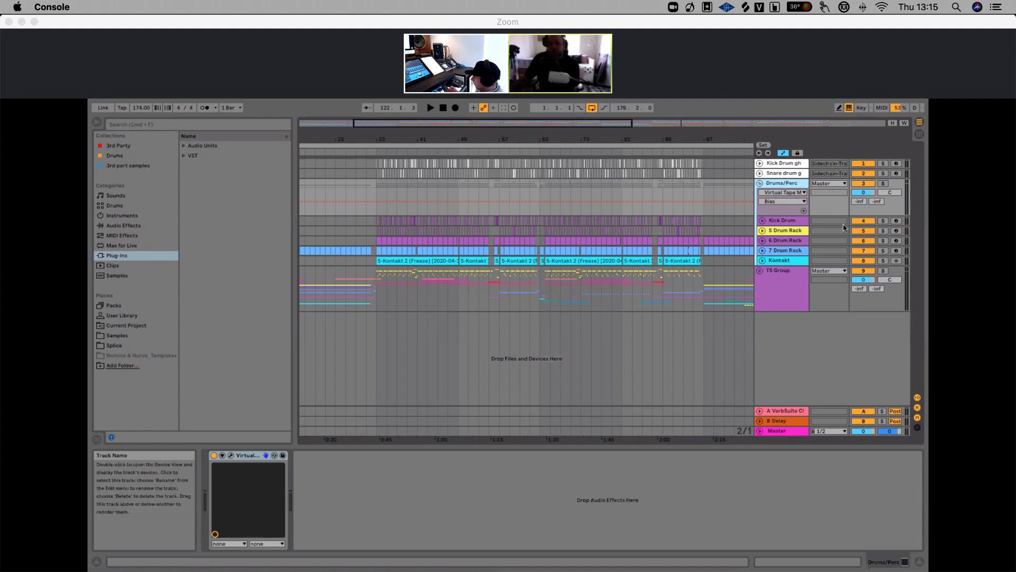
{"action": "left_click", "coordinate": [883, 220]}
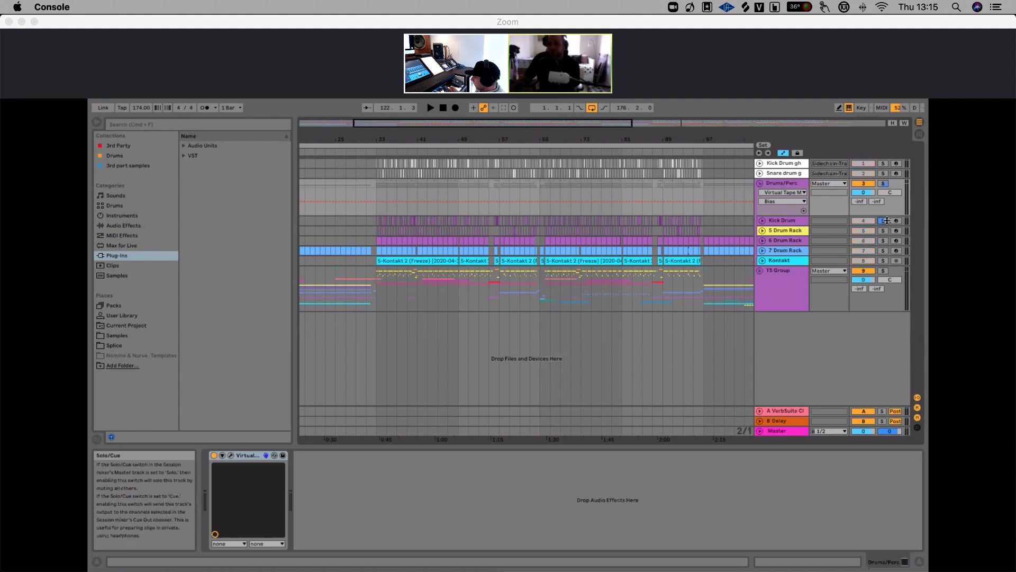
{"action": "left_click", "coordinate": [763, 220]}
Play the soloed Kick Drum from the start of bar 33
{"action": "left_click_drag", "start_coordinate": [376, 141], "coordinate": [377, 194]}
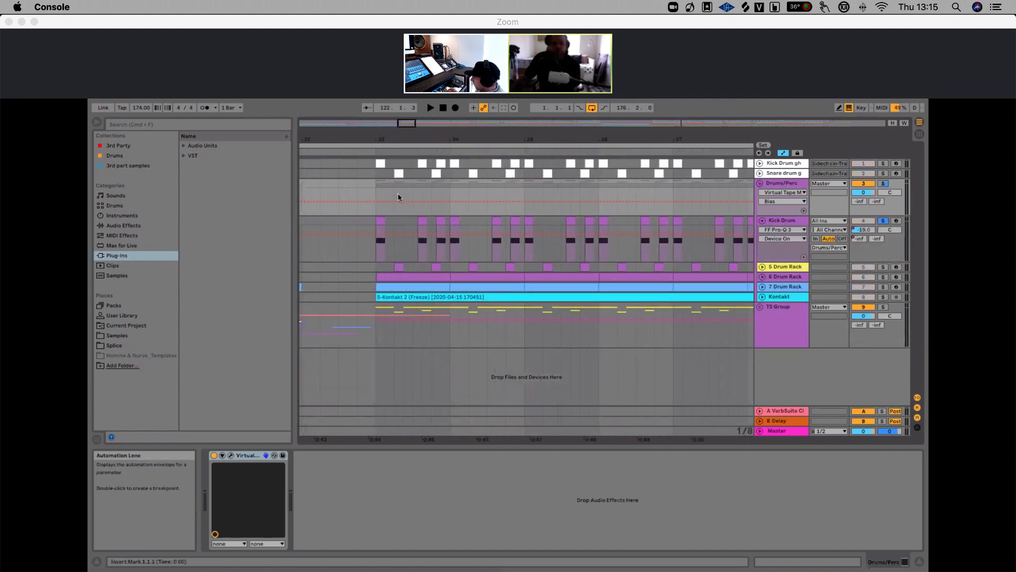
{"action": "left_click", "coordinate": [366, 220]}
{"action": "key", "text": "space"}
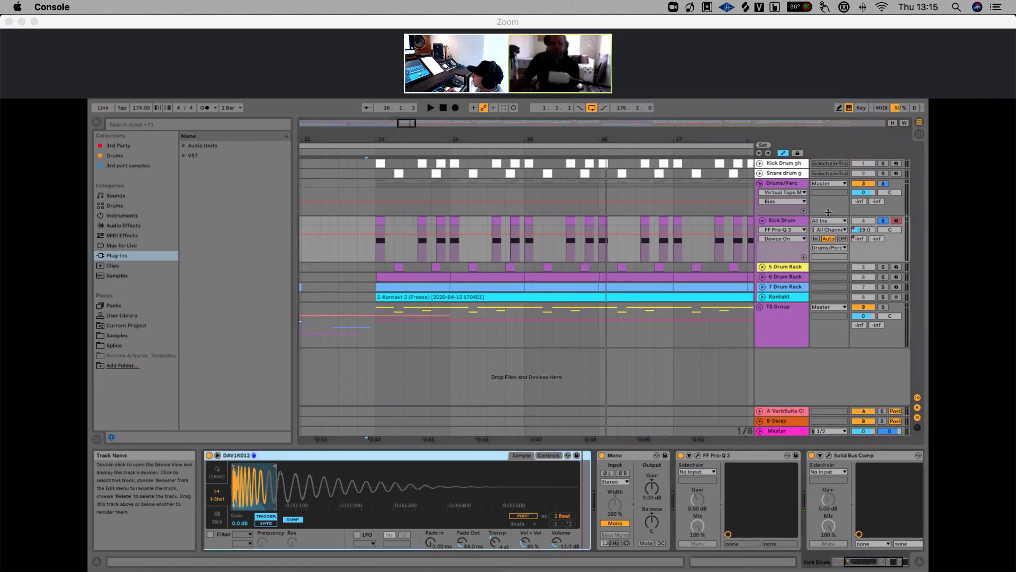
{"action": "scroll", "coordinate": [641, 454], "scroll_direction": "left", "scroll_amount": 5}
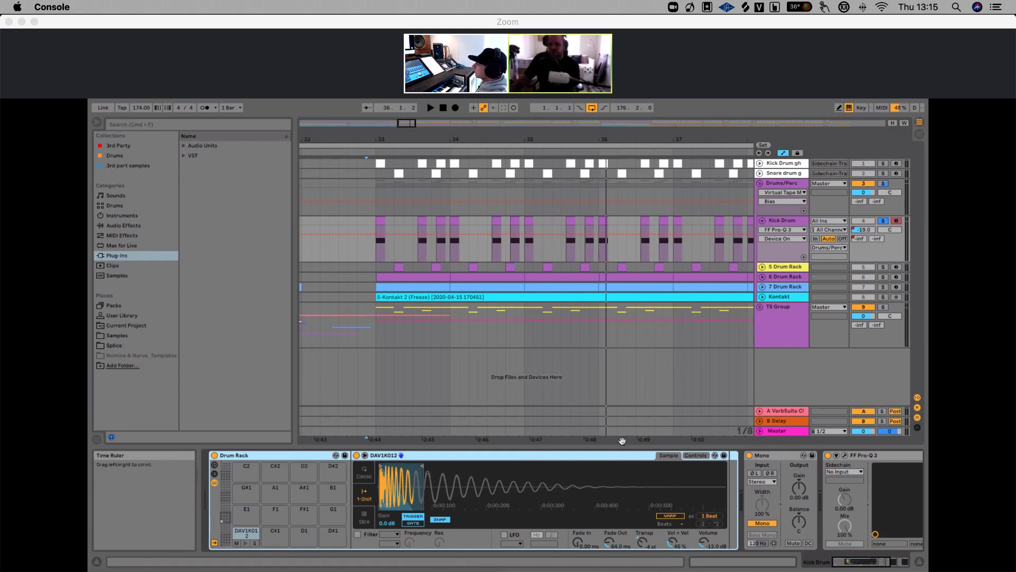
{"action": "left_click_drag", "start_coordinate": [559, 140], "coordinate": [527, 134]}
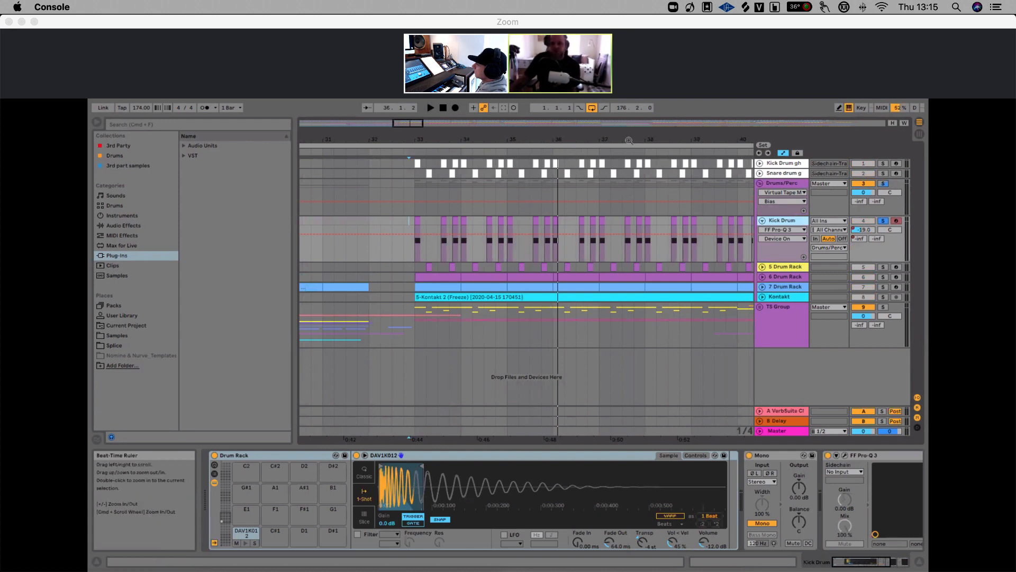
{"action": "left_click_drag", "start_coordinate": [628, 140], "coordinate": [572, 135]}
{"action": "scroll", "coordinate": [688, 476], "scroll_direction": "right", "scroll_amount": 5}
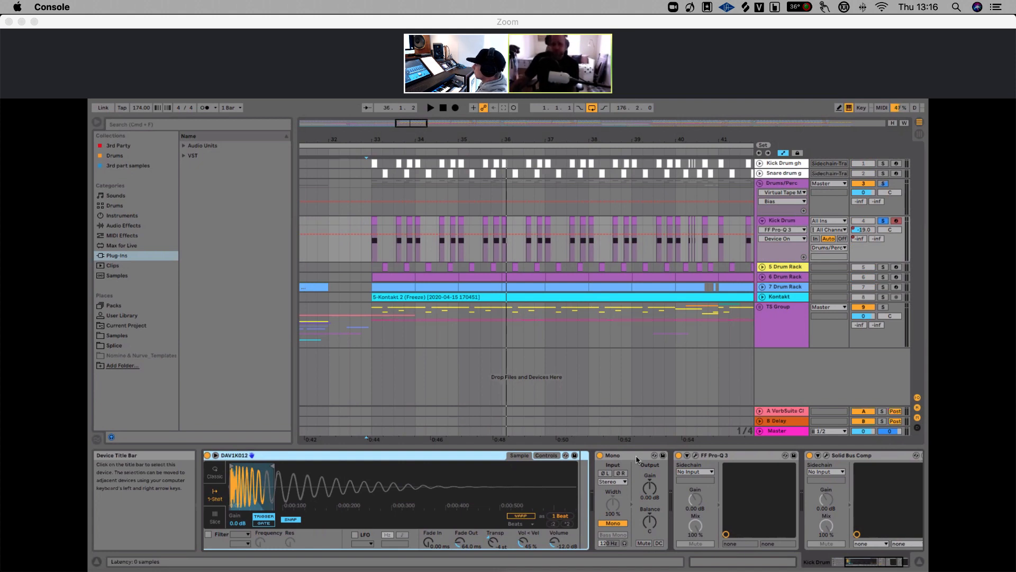
{"action": "left_click", "coordinate": [714, 458]}
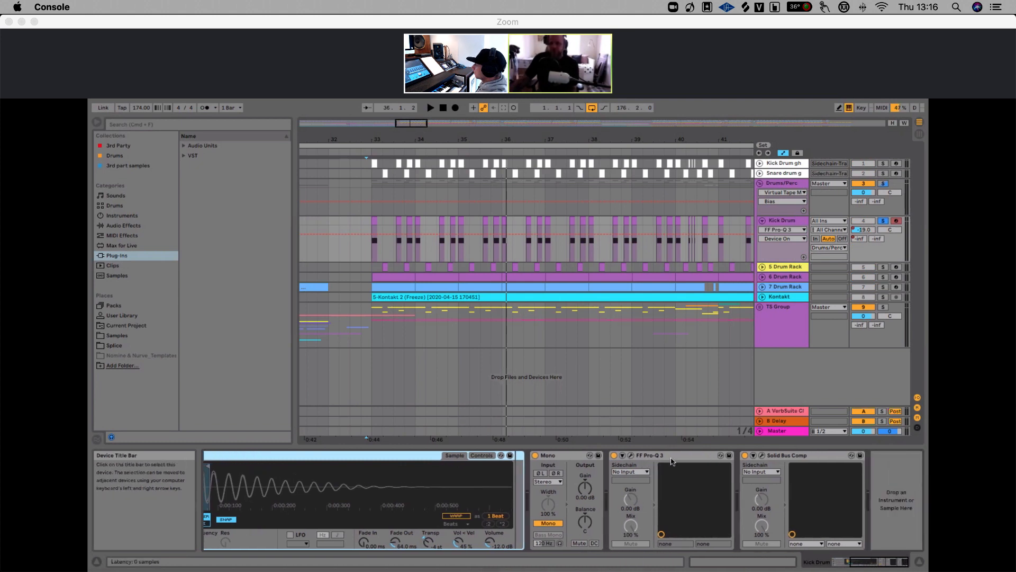
{"action": "left_click", "coordinate": [632, 457]}
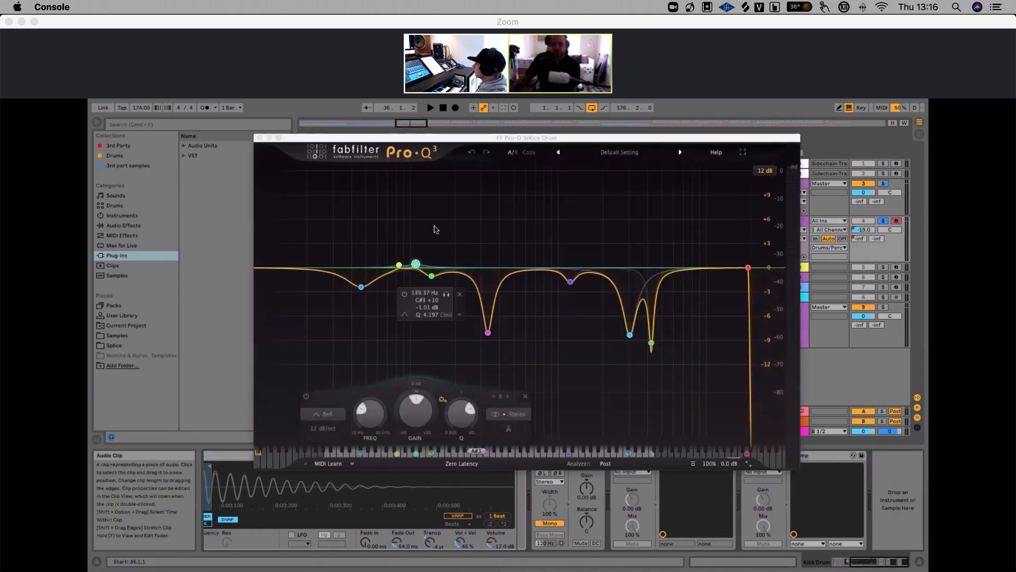
Reposition the Pro-Q 3 window and start playback to watch its analyzer
{"action": "left_click_drag", "start_coordinate": [476, 139], "coordinate": [429, 151]}
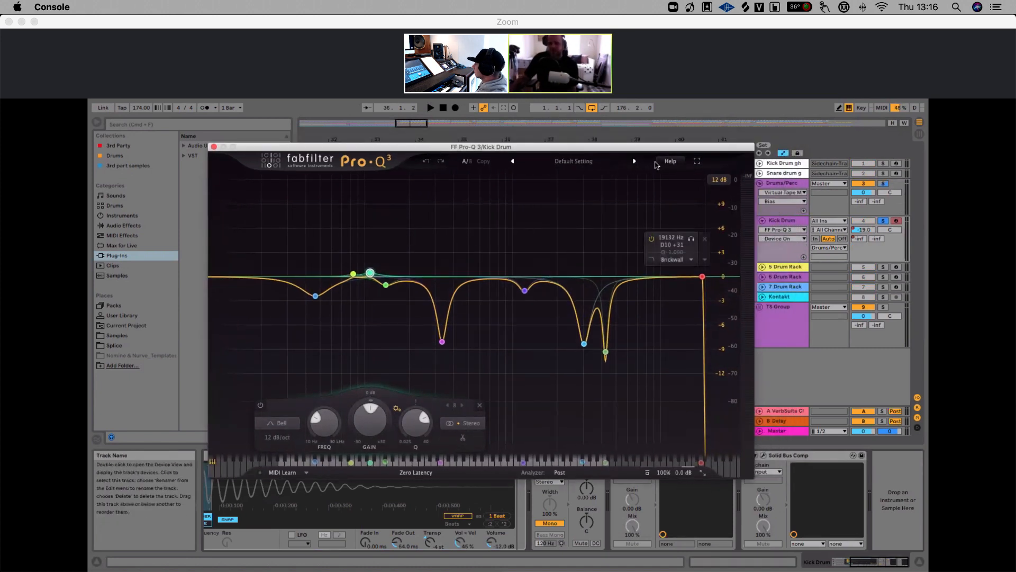
{"action": "left_click_drag", "start_coordinate": [646, 146], "coordinate": [525, 129]}
{"action": "key", "text": "space"}
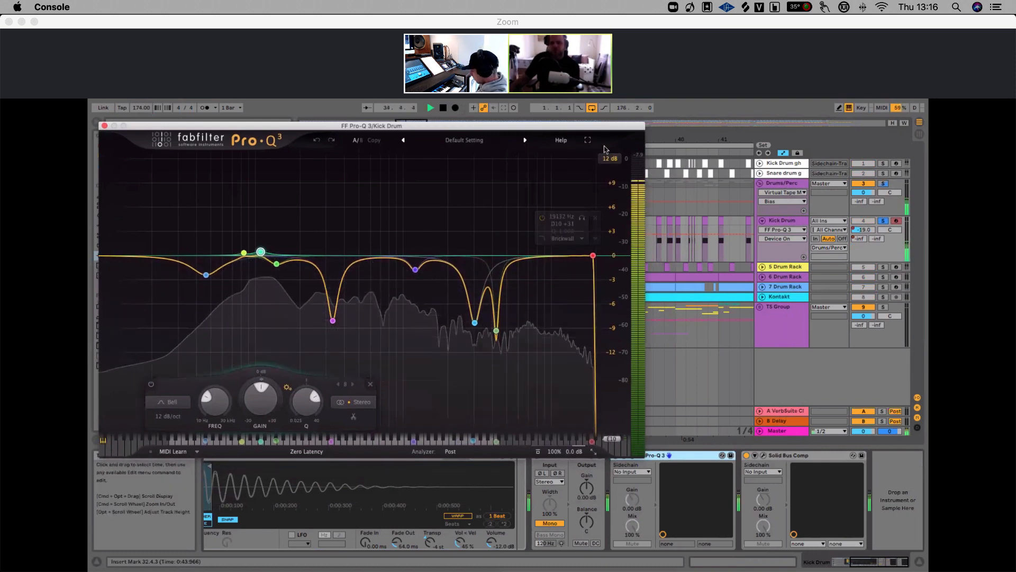
{"action": "left_click_drag", "start_coordinate": [607, 127], "coordinate": [604, 113]}
Toggle the Pro-Q 3 device off and on to compare the kick with and without EQ
{"action": "left_click", "coordinate": [616, 456]}
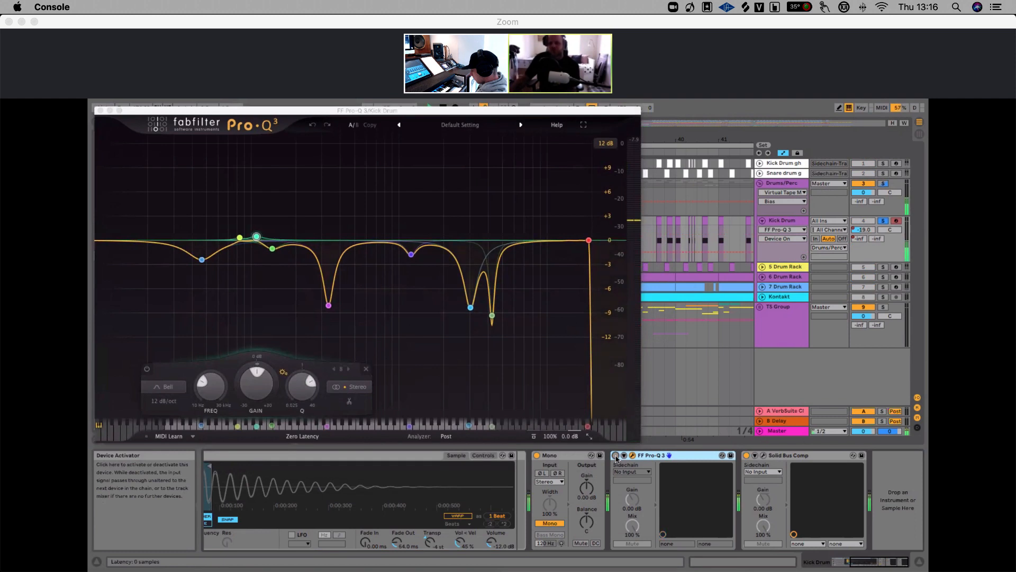
{"action": "left_click", "coordinate": [615, 456]}
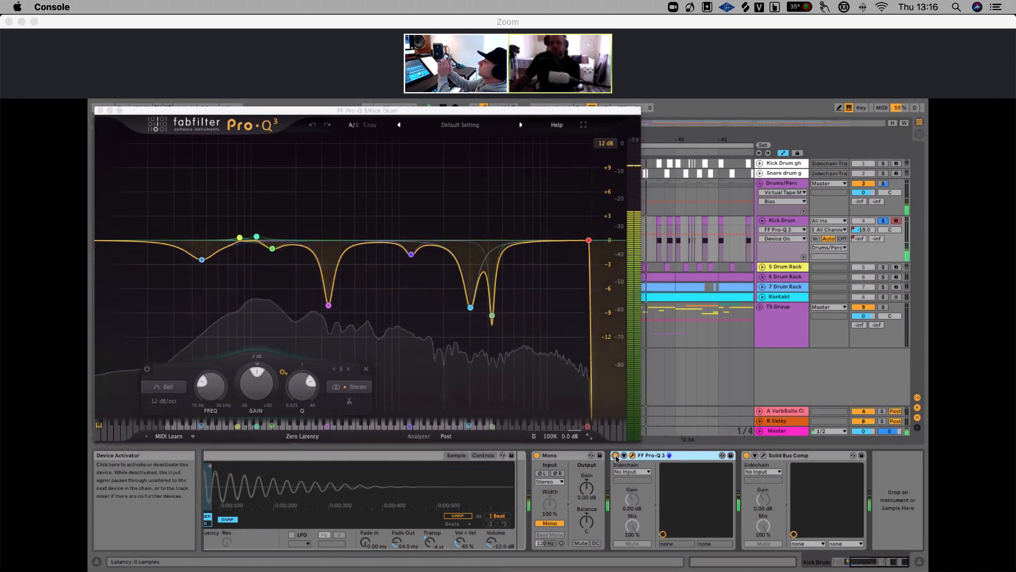
{"action": "left_click", "coordinate": [616, 456]}
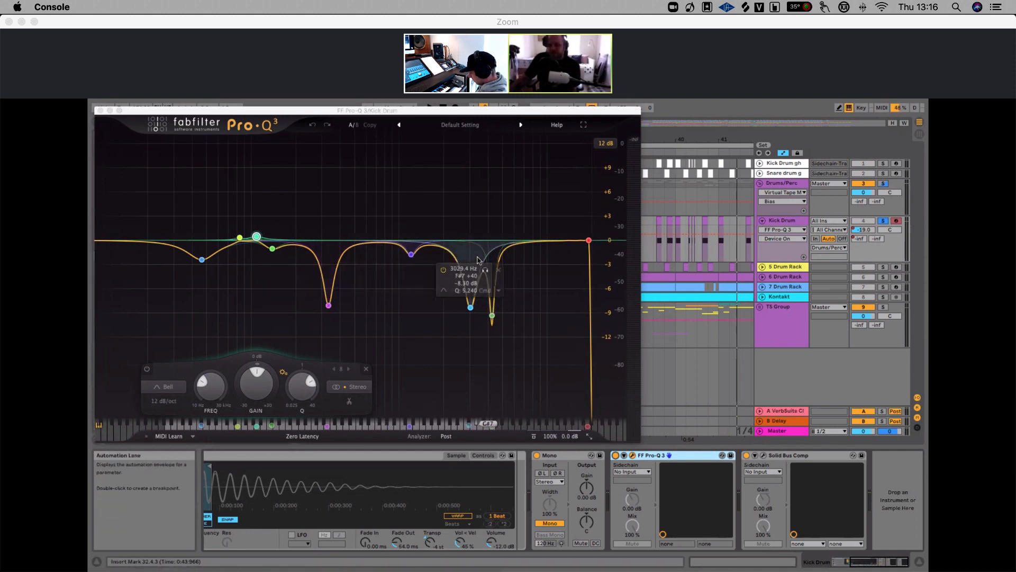
Restart playback and switch the deep high-frequency notch band off and back on to compare
{"action": "key", "text": "space"}
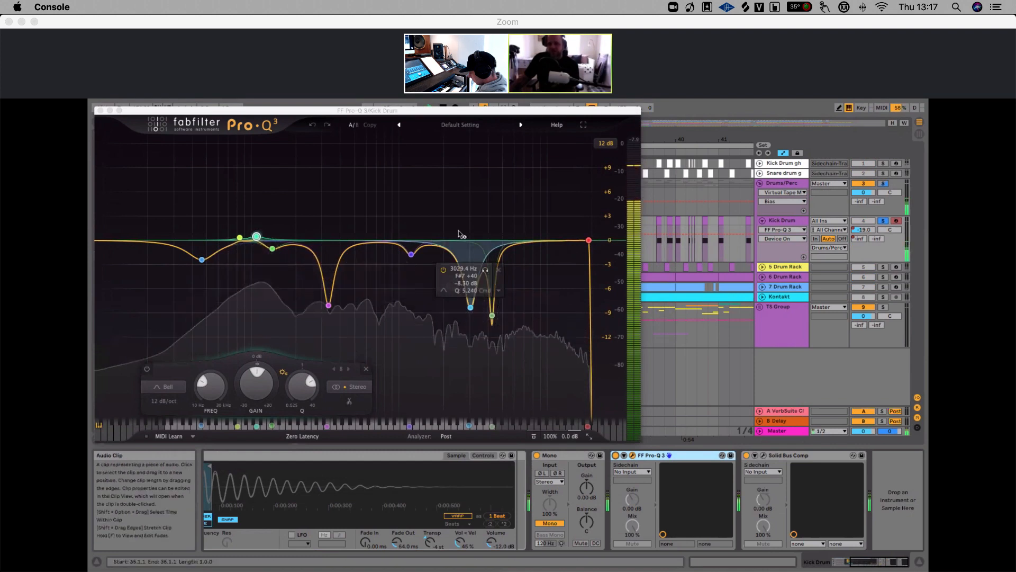
{"action": "left_click", "coordinate": [470, 307]}
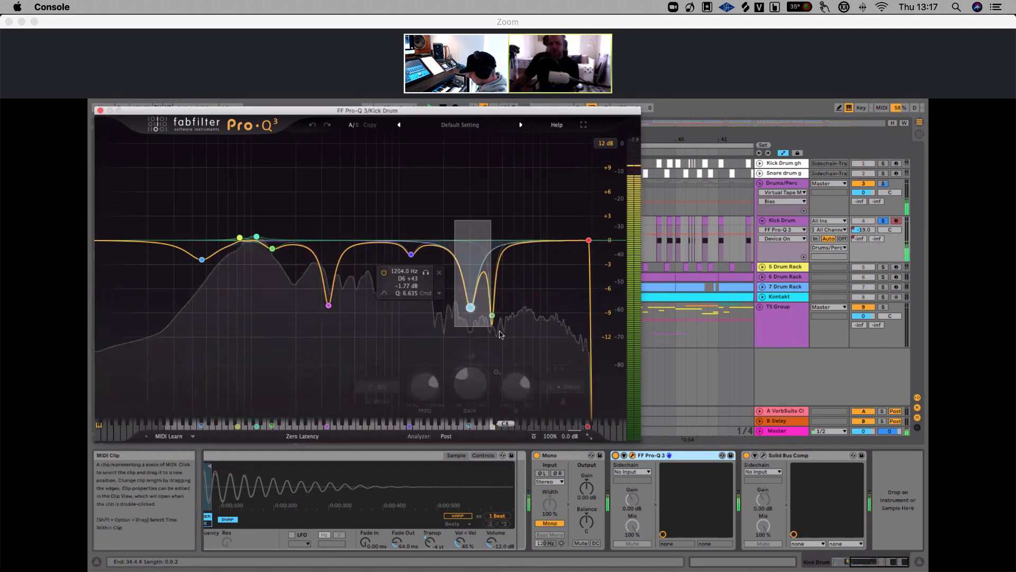
{"action": "left_click", "coordinate": [372, 368]}
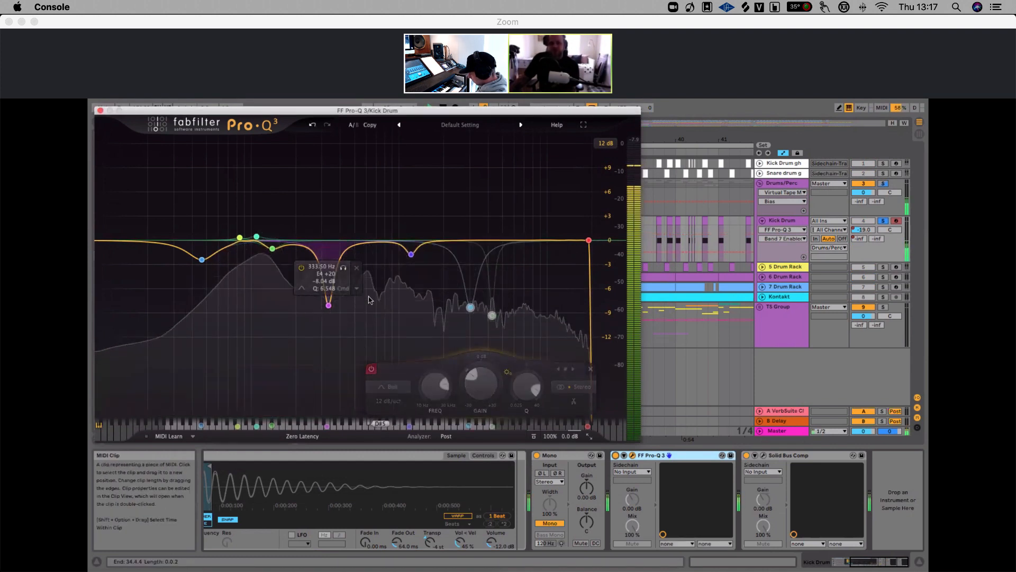
{"action": "left_click", "coordinate": [372, 369]}
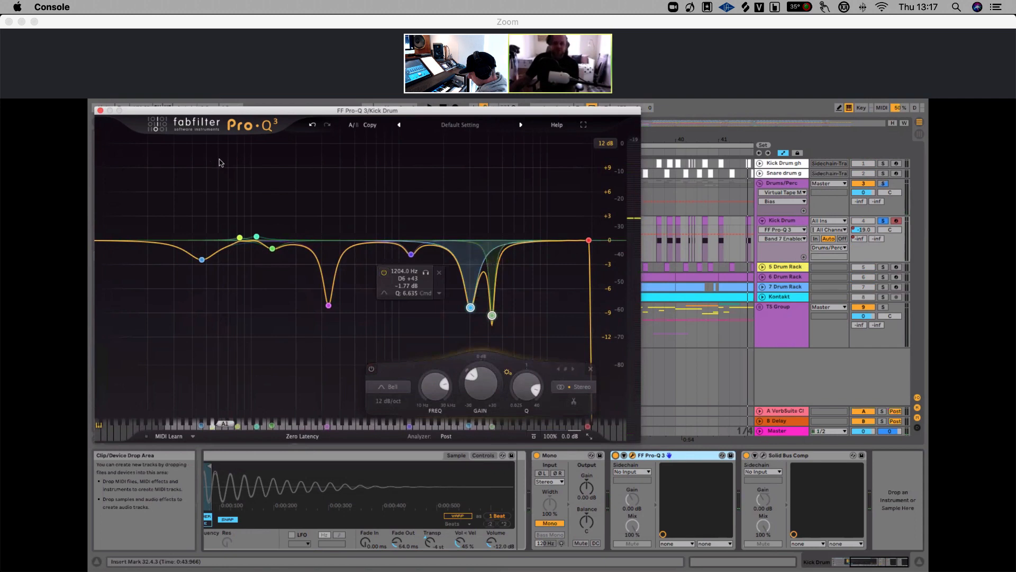
Close the Pro-Q 3 window and open the Solid Bus Comp plug-in window
{"action": "left_click", "coordinate": [100, 111]}
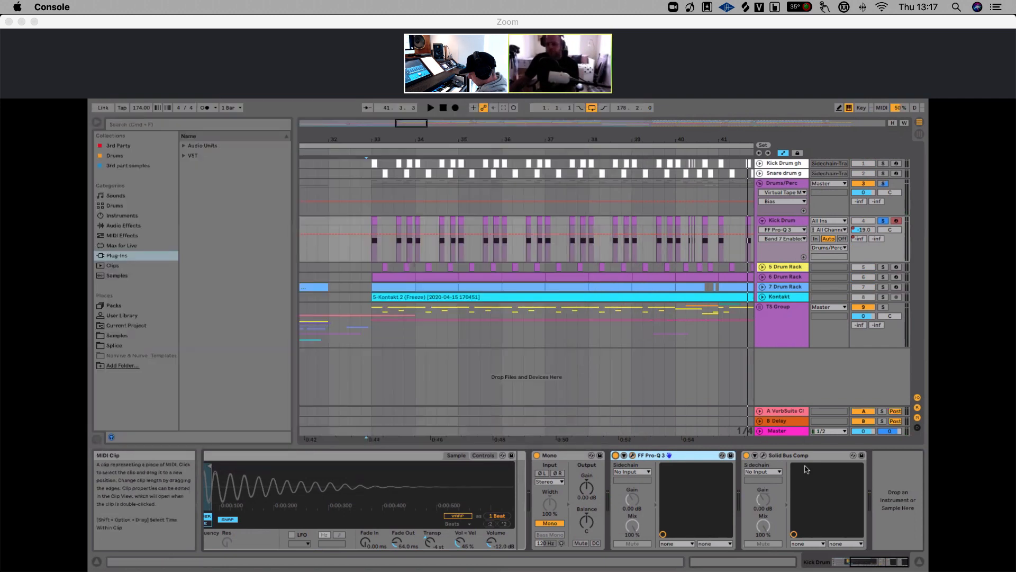
{"action": "left_click", "coordinate": [764, 459]}
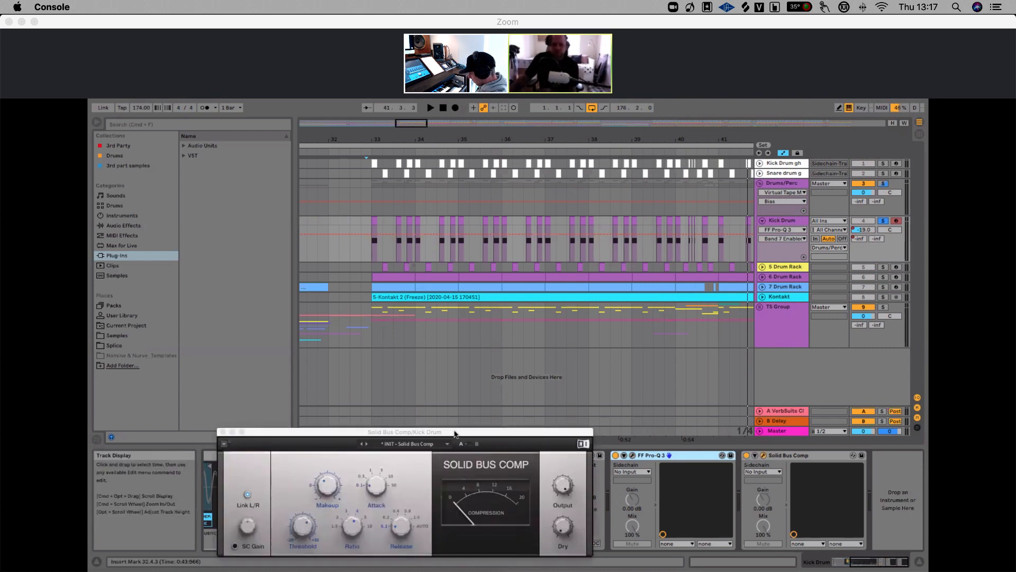
{"action": "left_click_drag", "start_coordinate": [454, 430], "coordinate": [595, 313]}
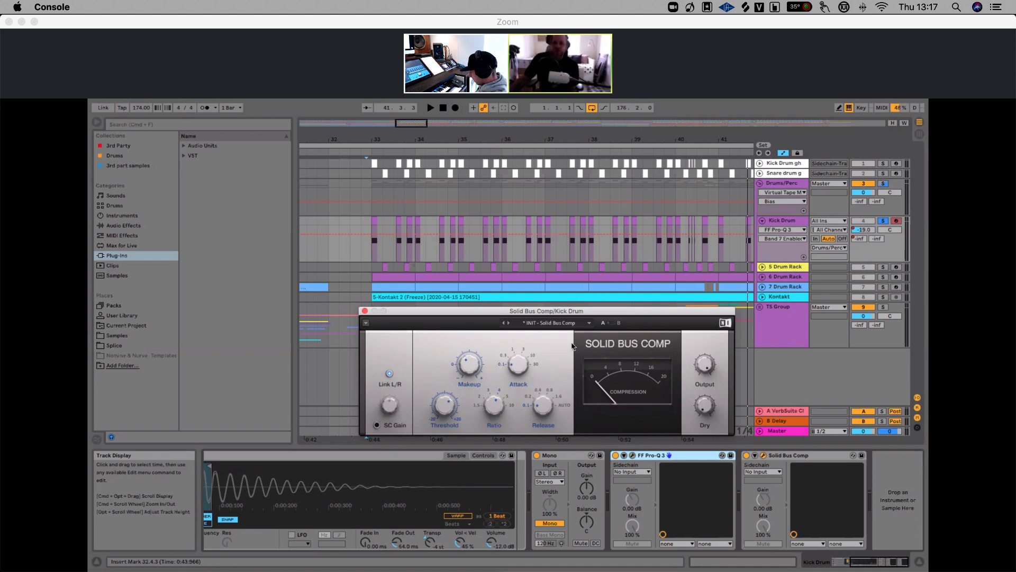
Play the kick from bar 33 while toggling the Solid Bus Comp device off and on, then stop
{"action": "left_click", "coordinate": [373, 220]}
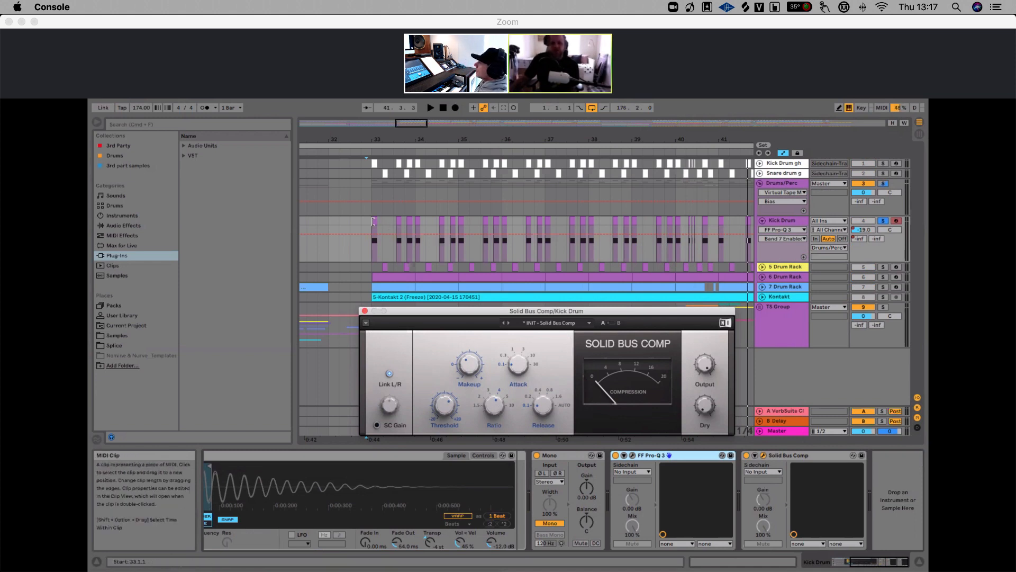
{"action": "key", "text": "space"}
{"action": "scroll", "coordinate": [373, 221], "scroll_direction": "right", "scroll_amount": 1}
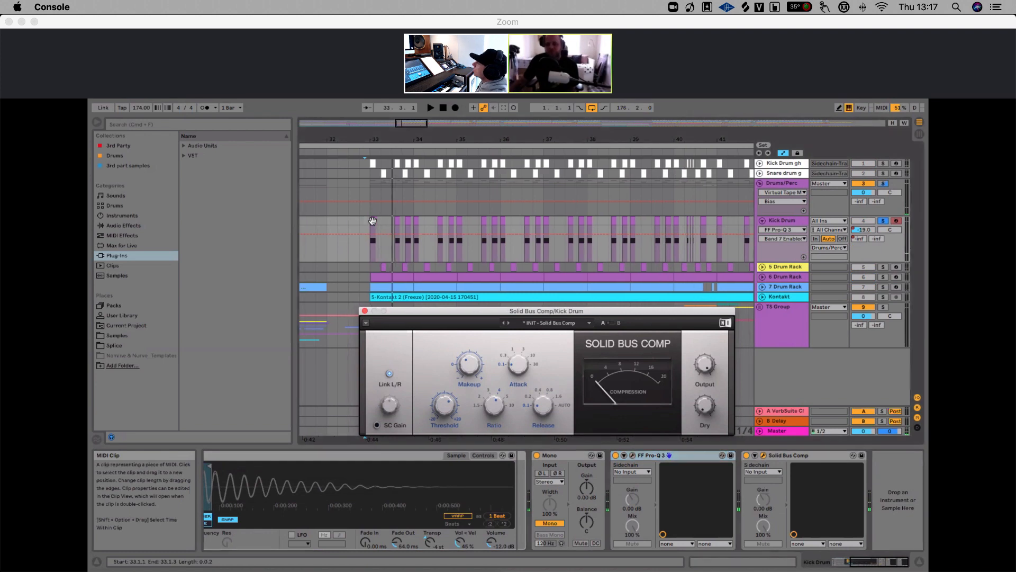
{"action": "left_click", "coordinate": [747, 456]}
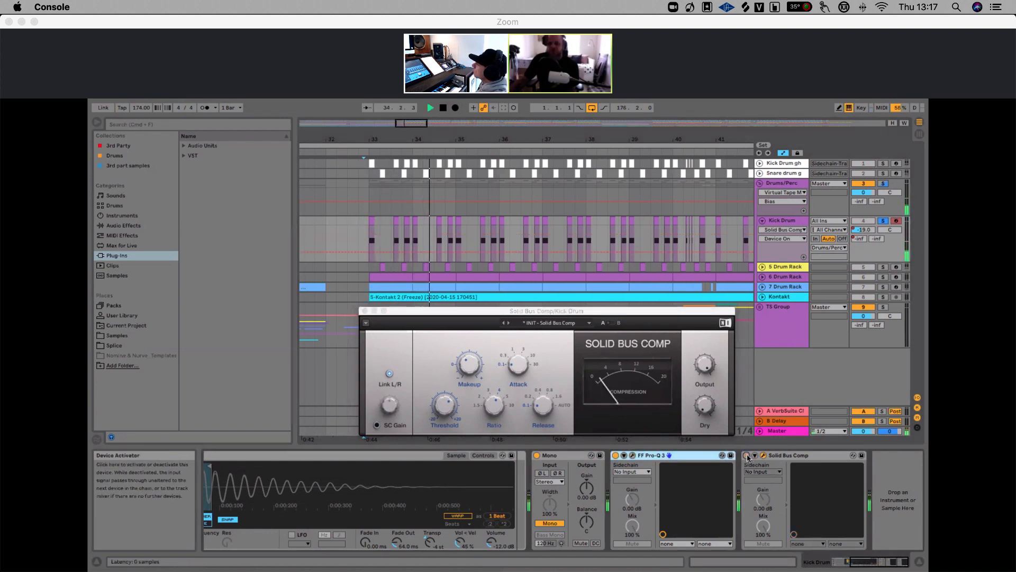
{"action": "left_click", "coordinate": [746, 455]}
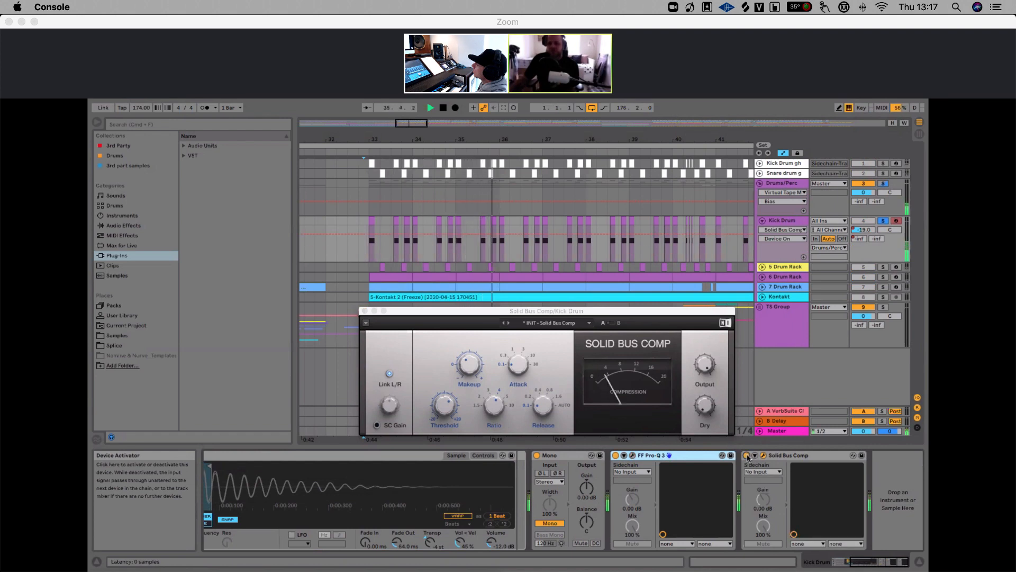
{"action": "key", "text": "space"}
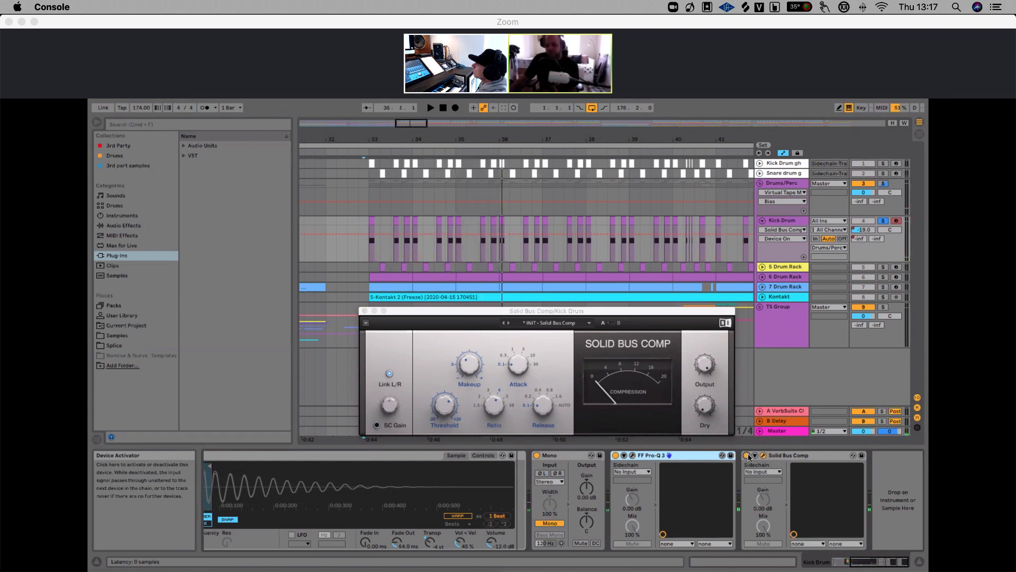
Close the Pro-Q 3 and Solid Bus Comp plug-in windows
{"action": "left_click_drag", "start_coordinate": [556, 313], "coordinate": [548, 281]}
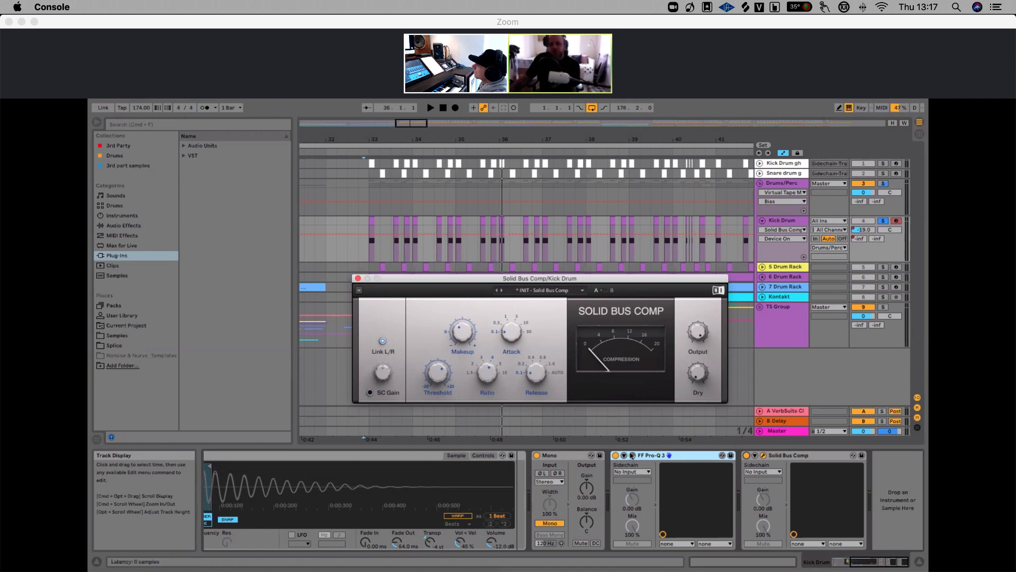
{"action": "left_click", "coordinate": [632, 456]}
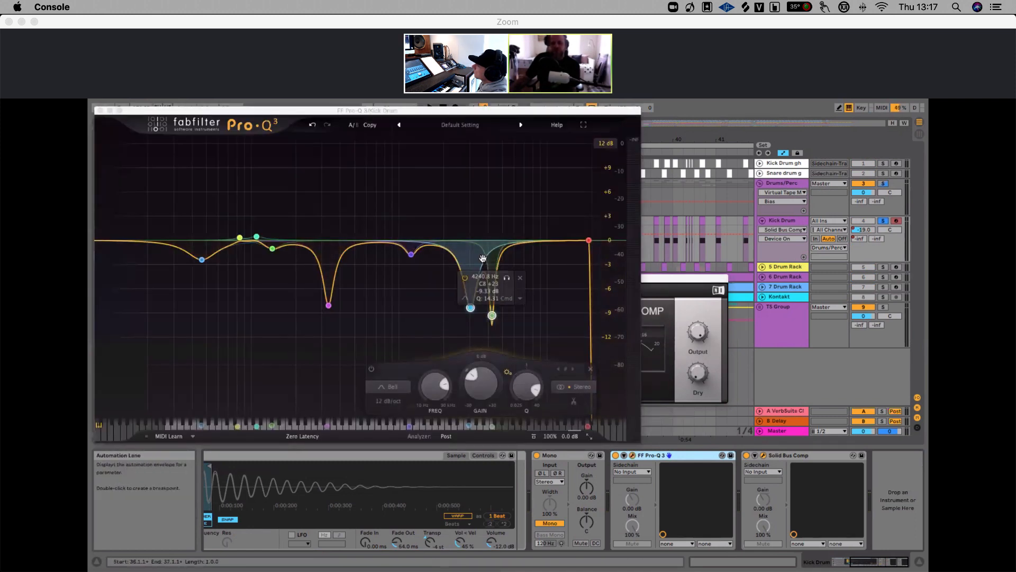
{"action": "left_click", "coordinate": [100, 110]}
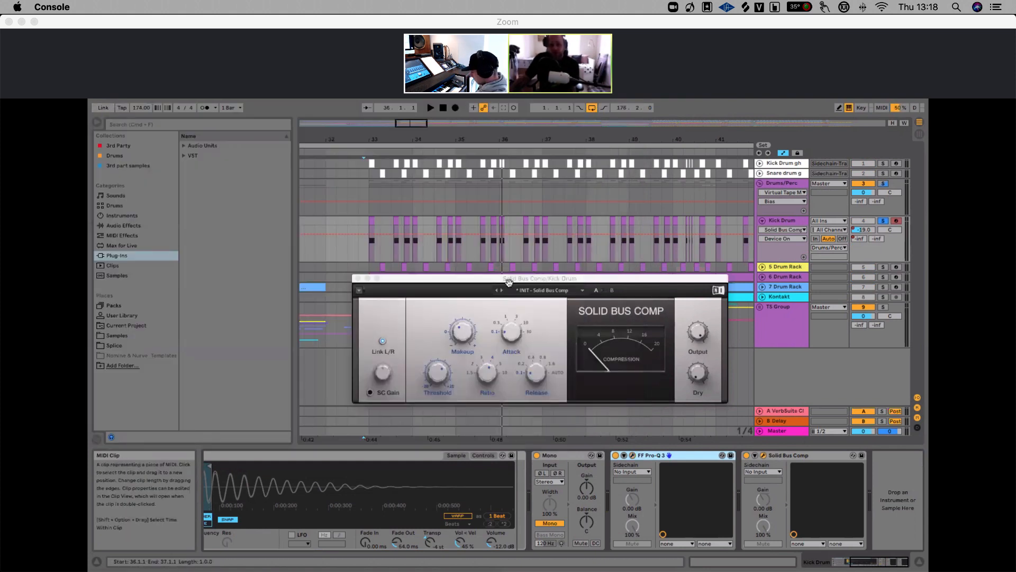
{"action": "left_click", "coordinate": [359, 279]}
Set the playback start to bar 33 and zoom out over the arrangement
{"action": "left_click_drag", "start_coordinate": [370, 138], "coordinate": [370, 164]}
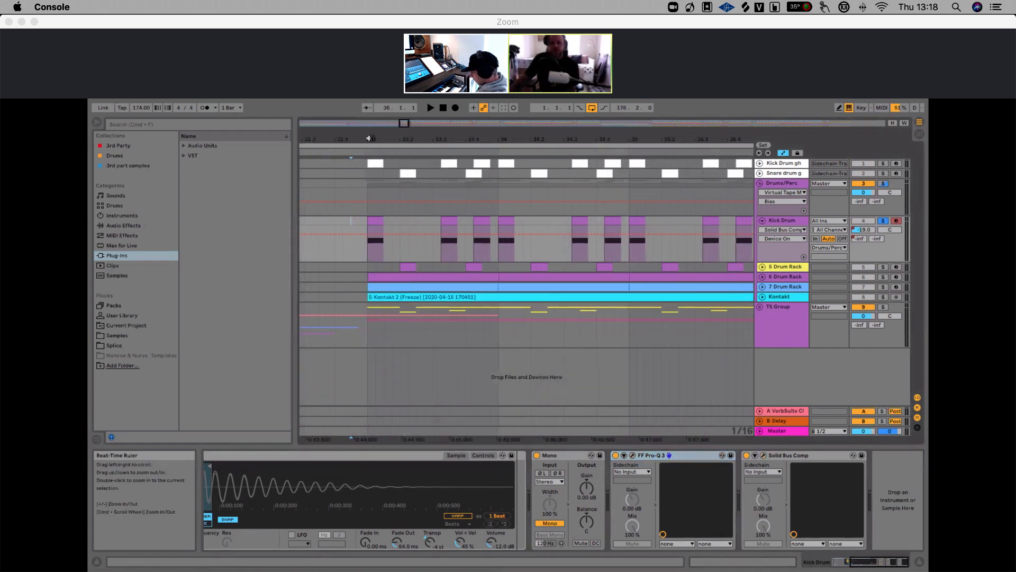
{"action": "left_click", "coordinate": [365, 225]}
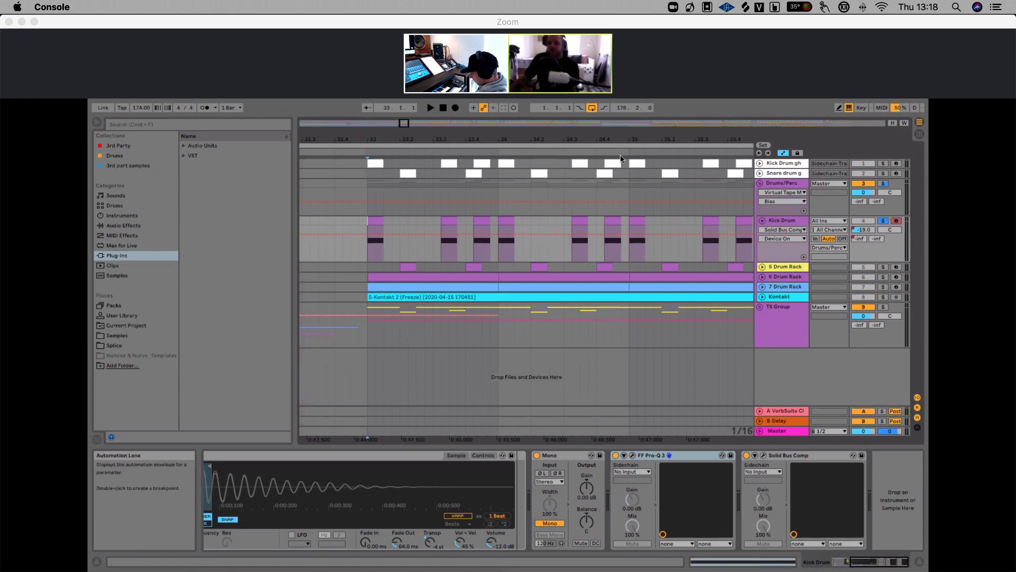
{"action": "left_click_drag", "start_coordinate": [612, 142], "coordinate": [613, 116]}
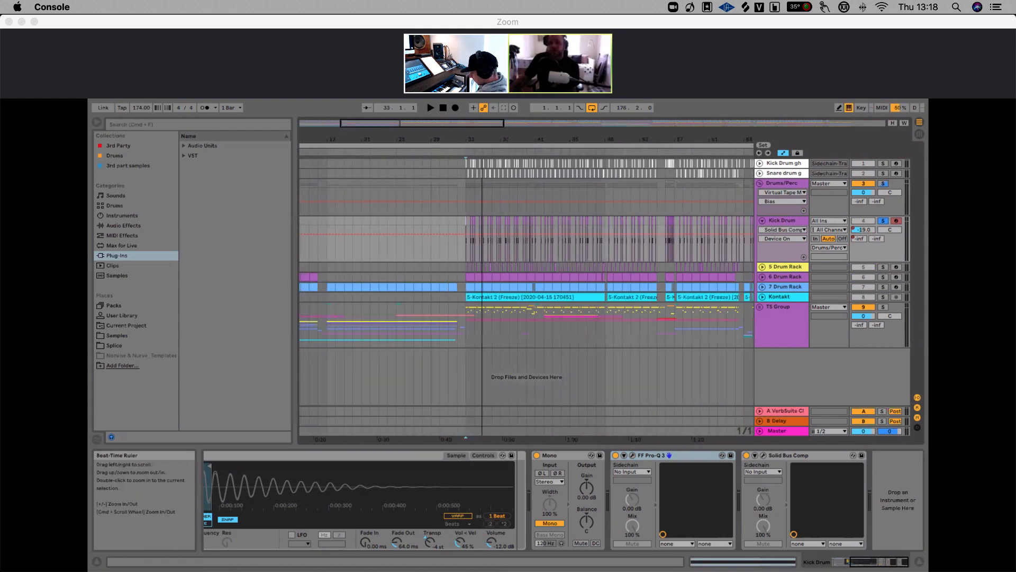
{"action": "left_click_drag", "start_coordinate": [482, 139], "coordinate": [426, 125]}
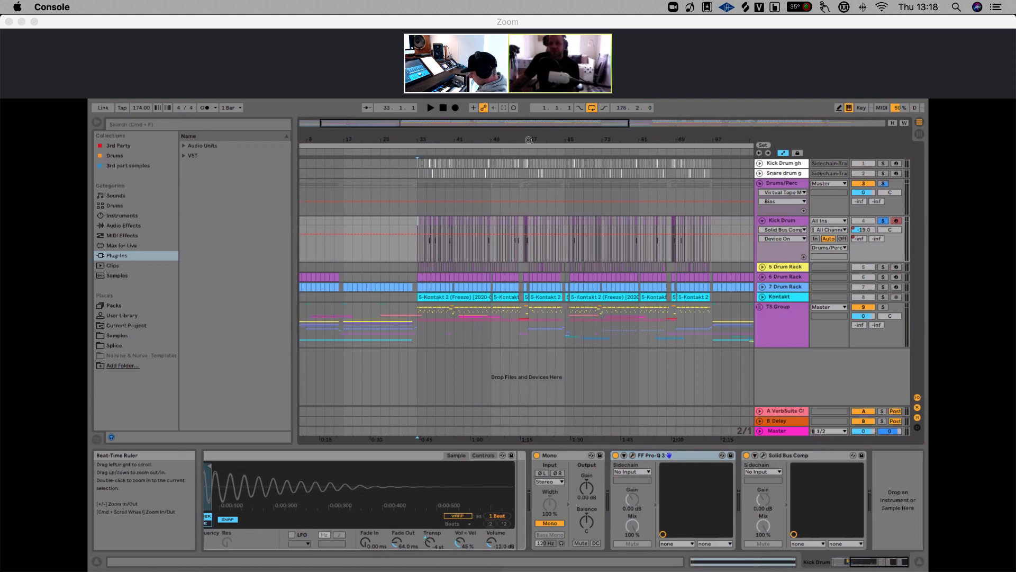
{"action": "left_click_drag", "start_coordinate": [529, 140], "coordinate": [580, 142]}
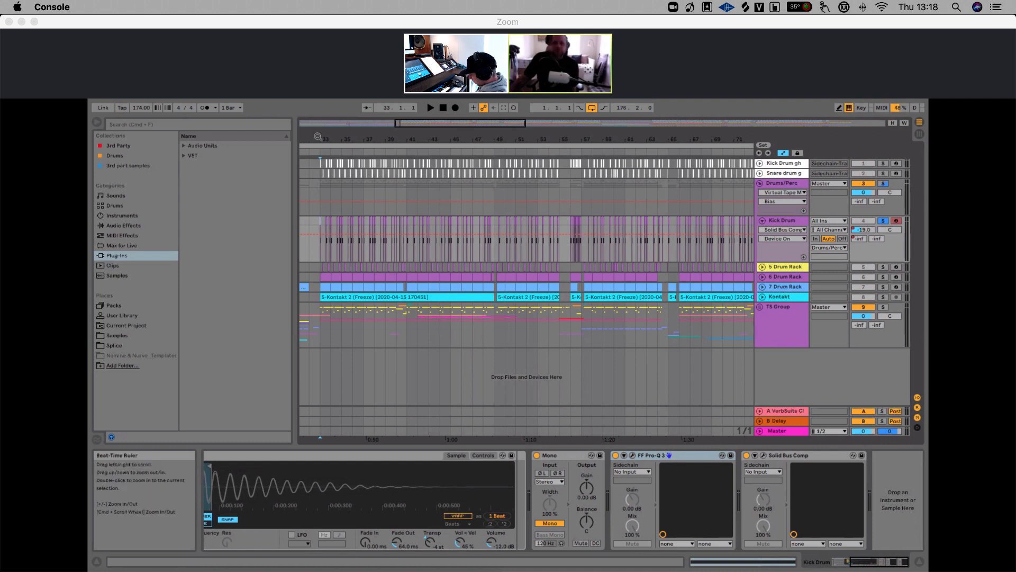
Solo the 5 Drum Rack track and play it from bar 33, then stop playback
{"action": "left_click_drag", "start_coordinate": [318, 138], "coordinate": [352, 140]}
{"action": "left_click", "coordinate": [883, 267]}
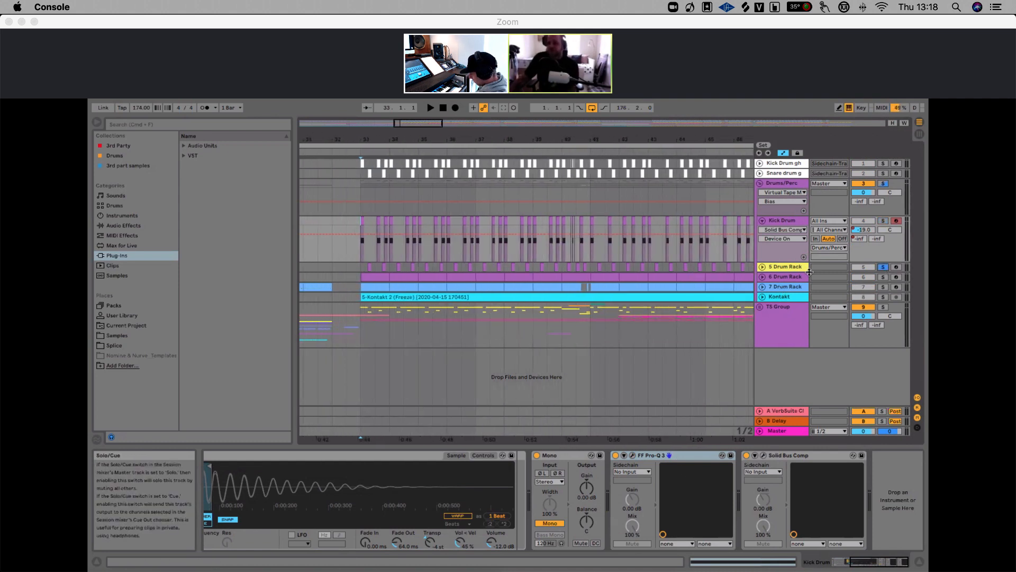
{"action": "left_click", "coordinate": [358, 267]}
{"action": "key", "text": "space"}
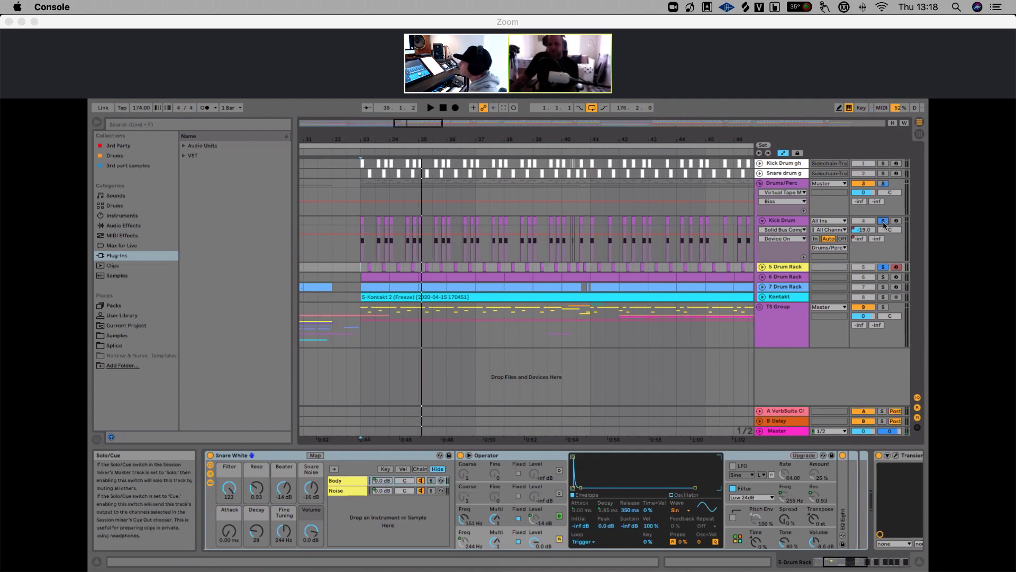
{"action": "key", "text": "space"}
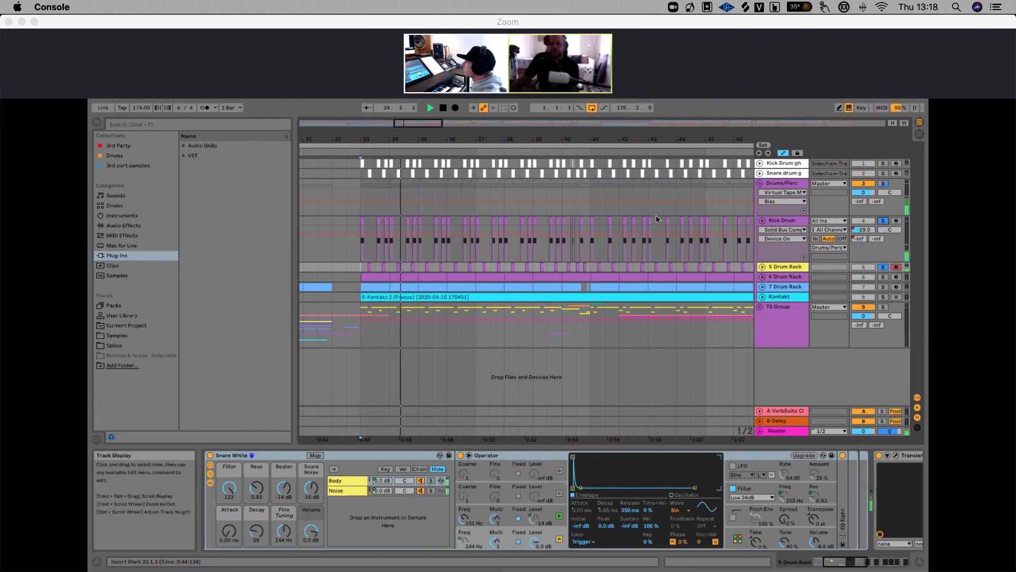
{"action": "key", "text": "space"}
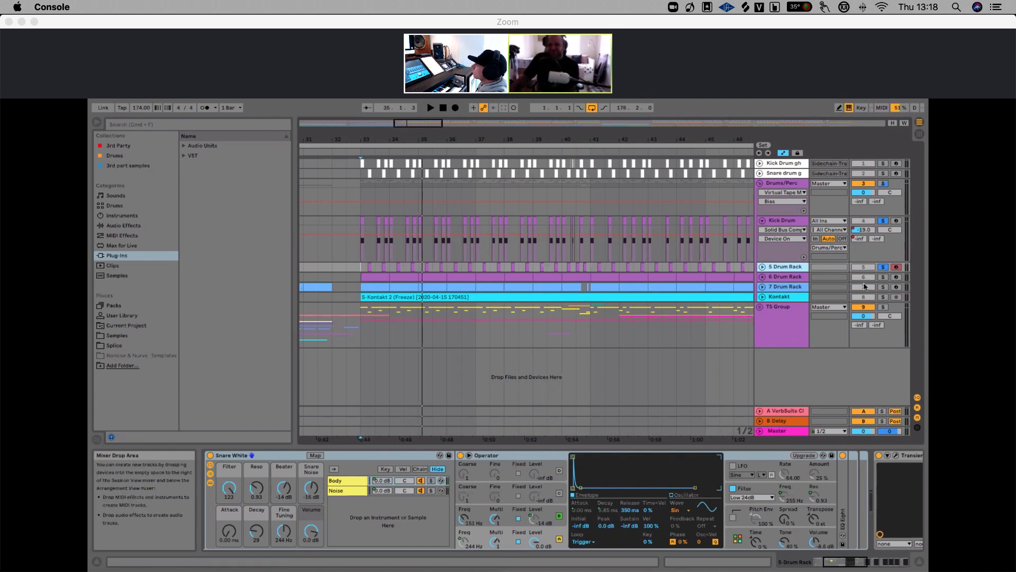
Toggle the 5 Drum Rack's solo and audition the section again, then stop
{"action": "left_click", "coordinate": [883, 267]}
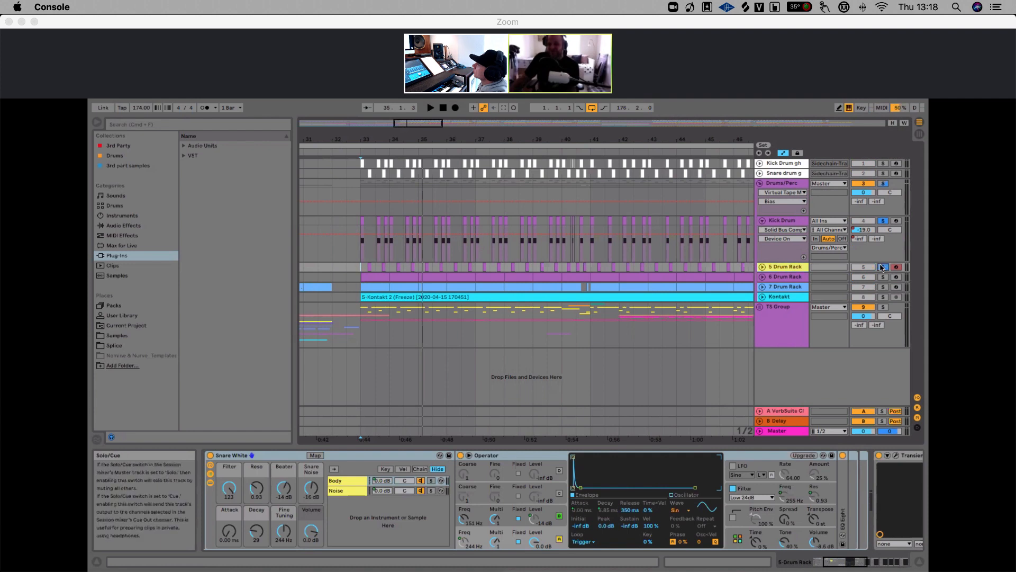
{"action": "key", "text": "space"}
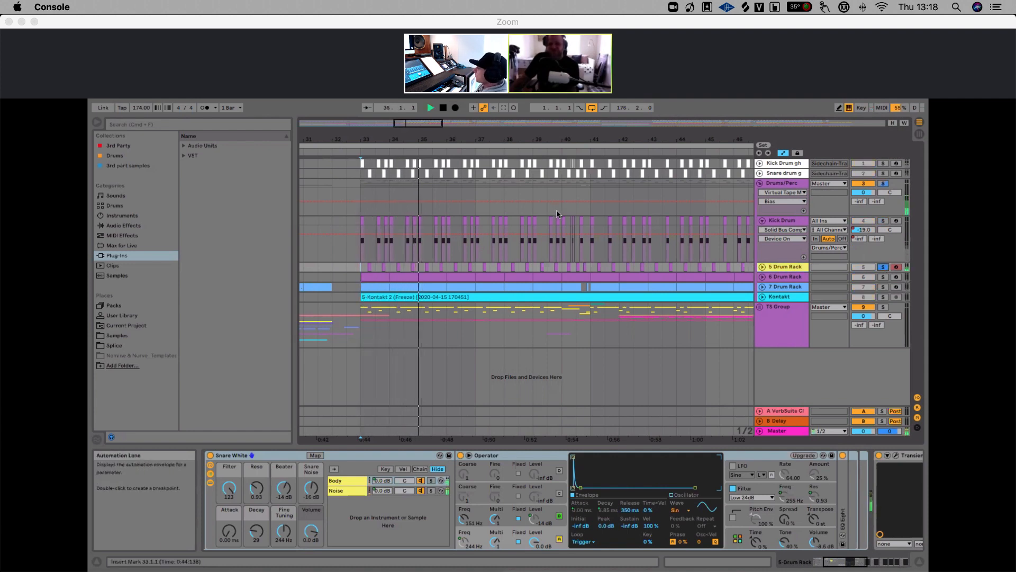
{"action": "key", "text": "space"}
{"action": "left_click", "coordinate": [543, 288]}
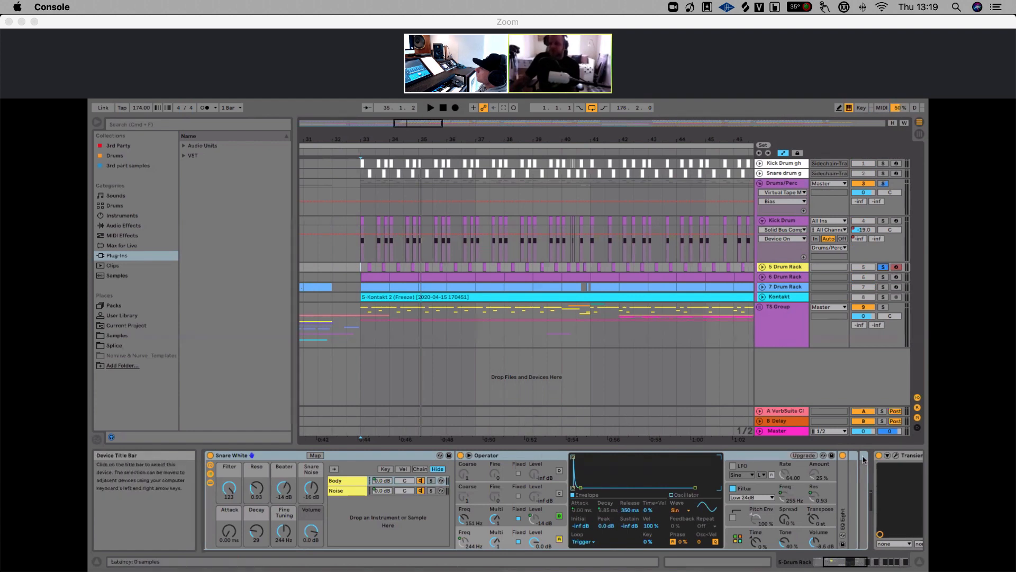
{"action": "scroll", "coordinate": [650, 461], "scroll_direction": "right", "scroll_amount": 10}
{"action": "left_click", "coordinate": [645, 458]}
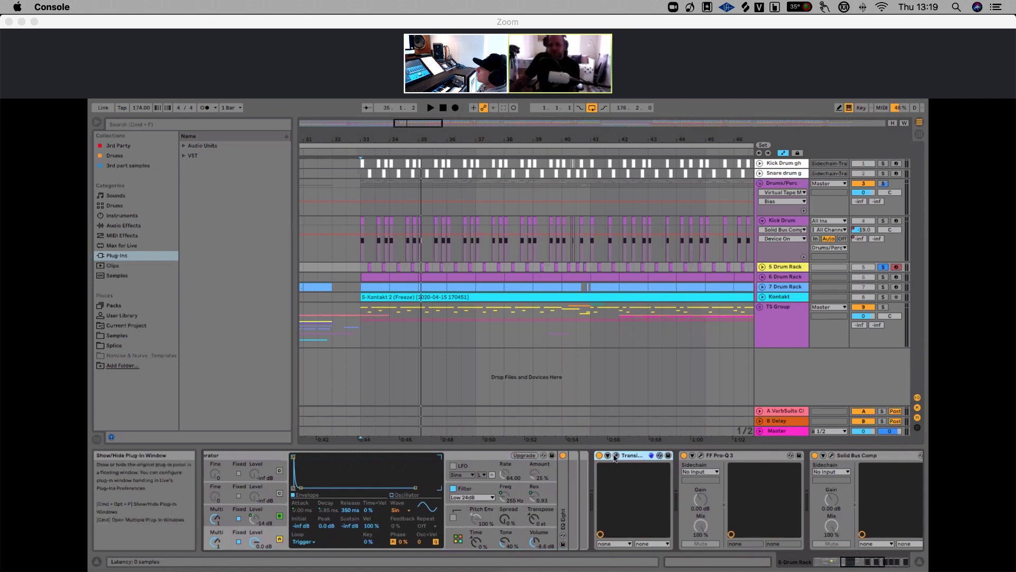
{"action": "left_click", "coordinate": [629, 455]}
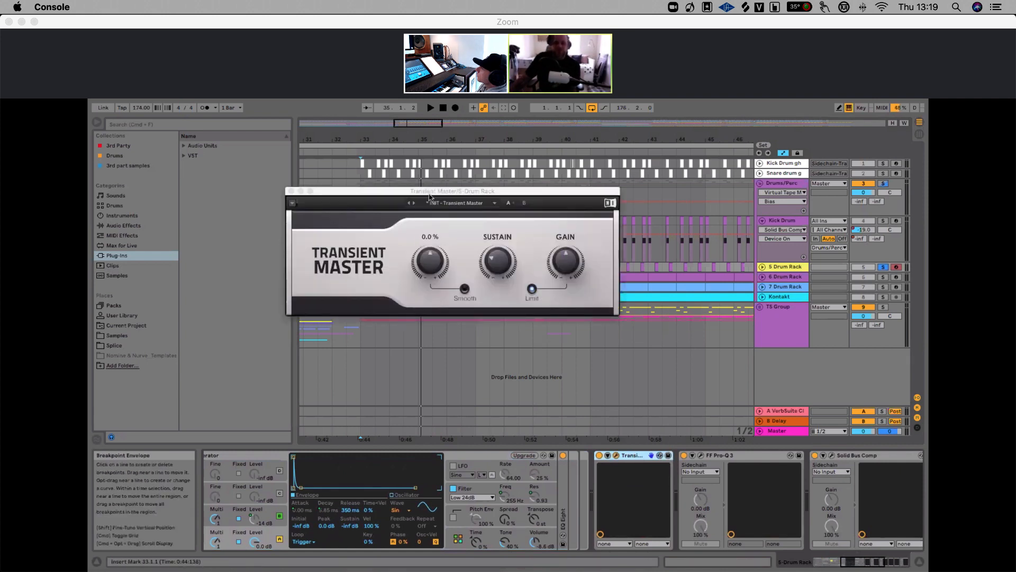
{"action": "left_click_drag", "start_coordinate": [431, 194], "coordinate": [482, 261]}
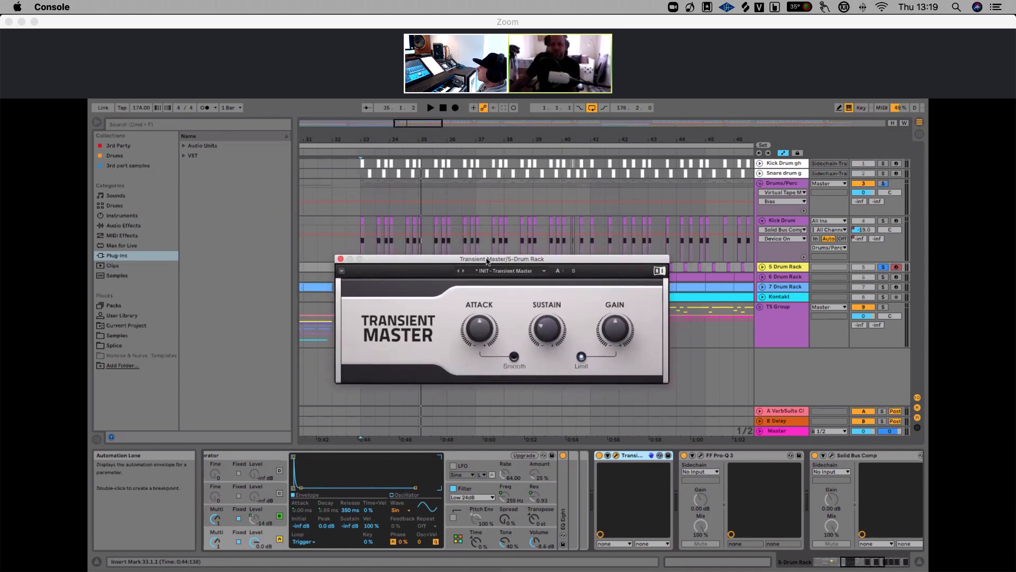
{"action": "mouse_move", "coordinate": [478, 326]}
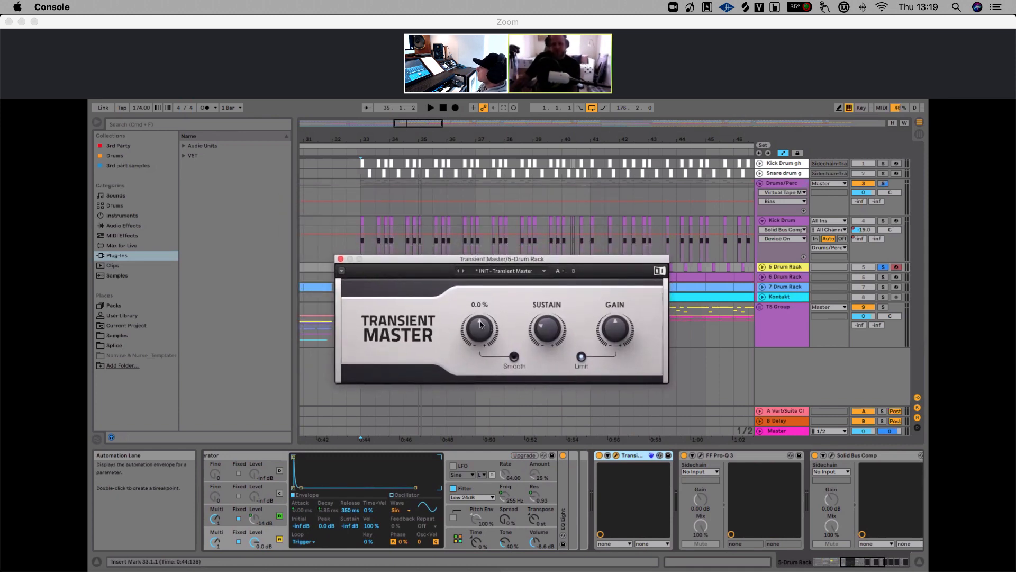
{"action": "mouse_move", "coordinate": [549, 331]}
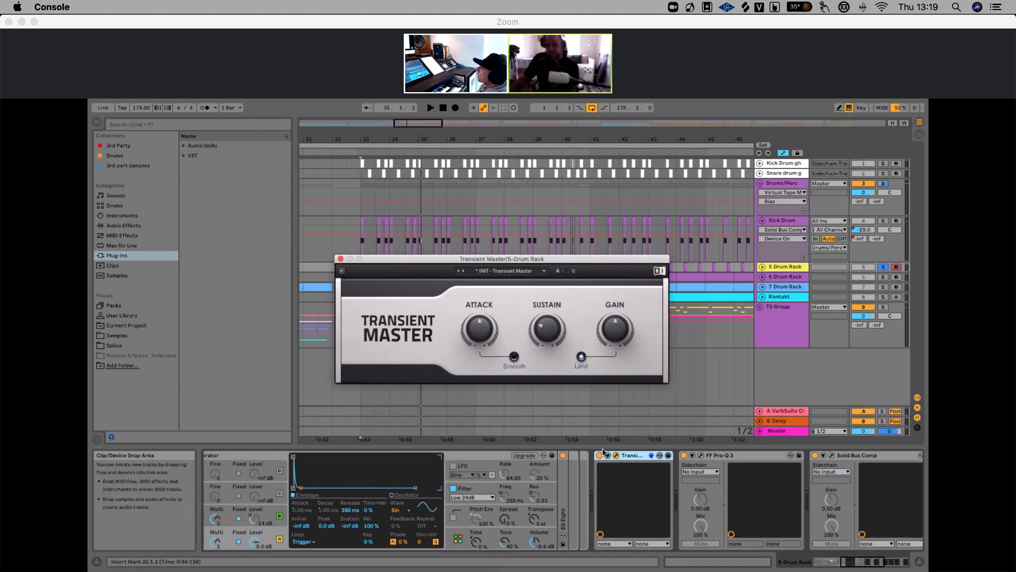
Play the drums while toggling the Transient Master device off and on, then stop and close its window
{"action": "key", "text": "space"}
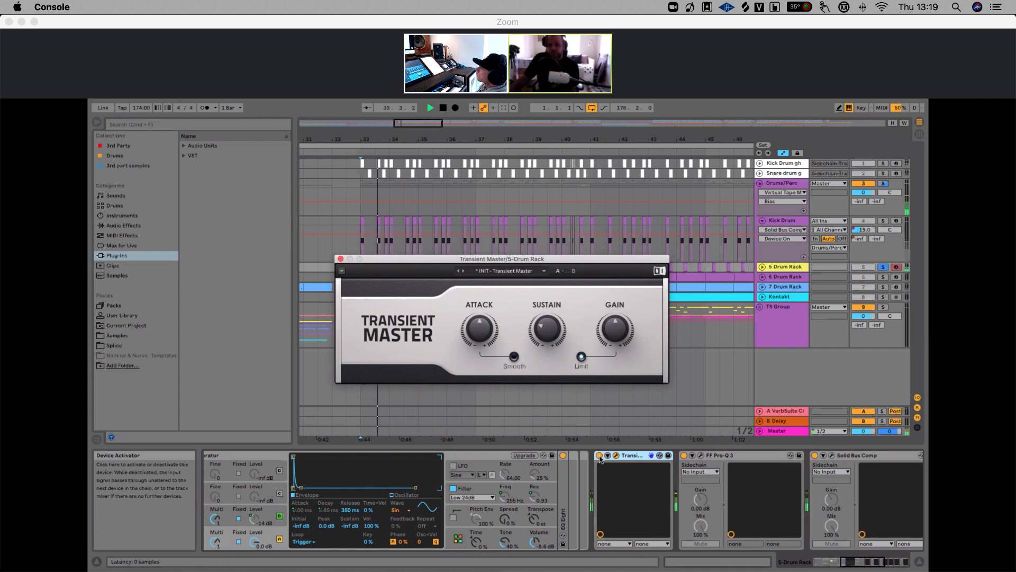
{"action": "left_click", "coordinate": [599, 456]}
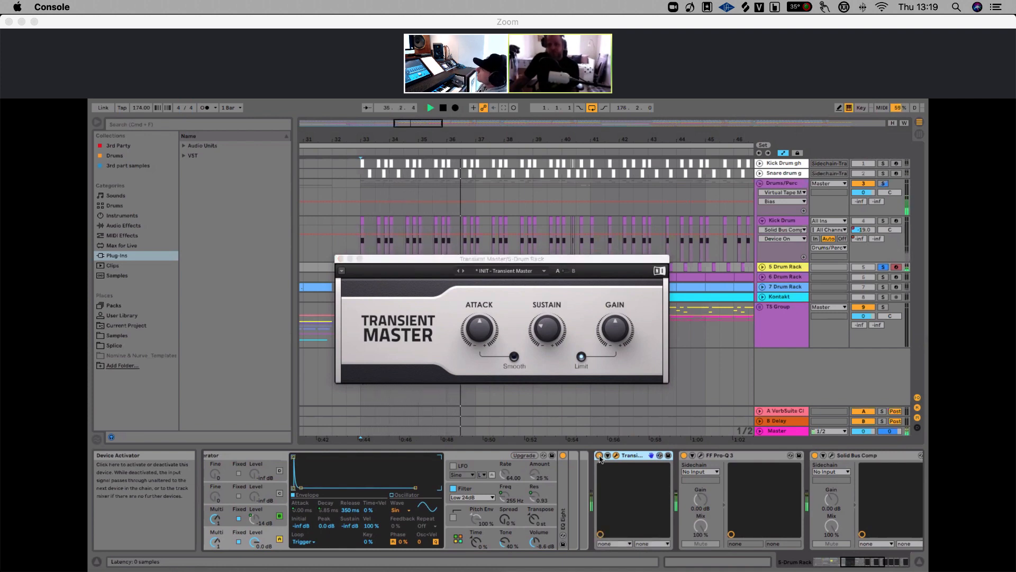
{"action": "key", "text": "space"}
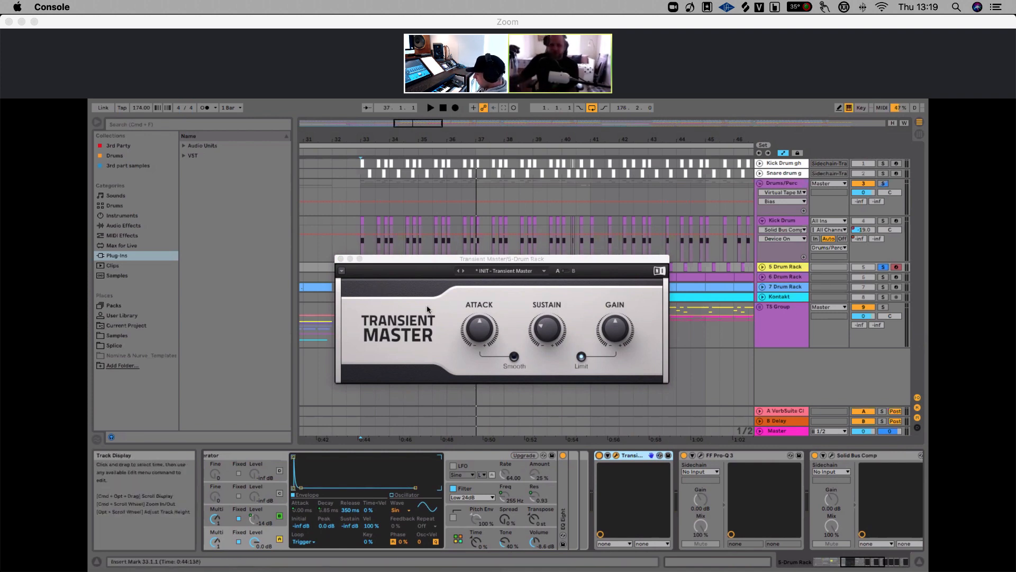
{"action": "left_click", "coordinate": [340, 259]}
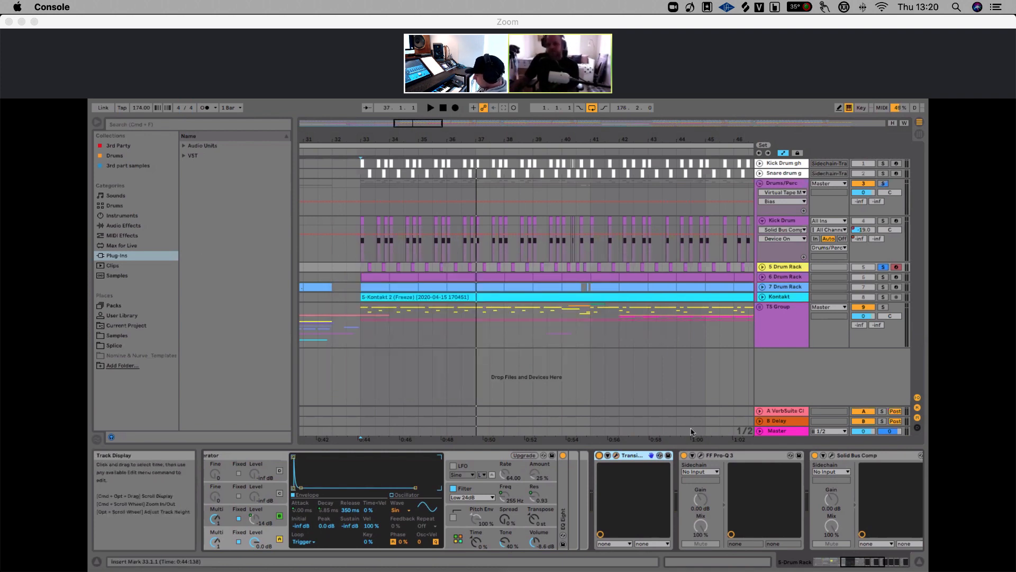
Open the Pro-Q 3 plug-in window and set its window size to Medium
{"action": "left_click", "coordinate": [702, 456]}
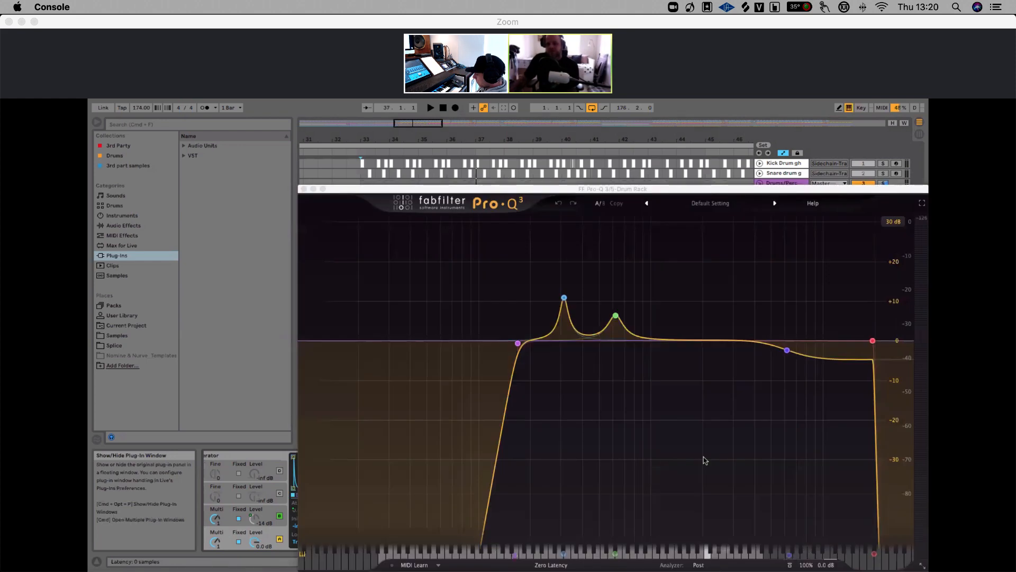
{"action": "left_click_drag", "start_coordinate": [523, 183], "coordinate": [413, 172]}
{"action": "left_click", "coordinate": [827, 555]}
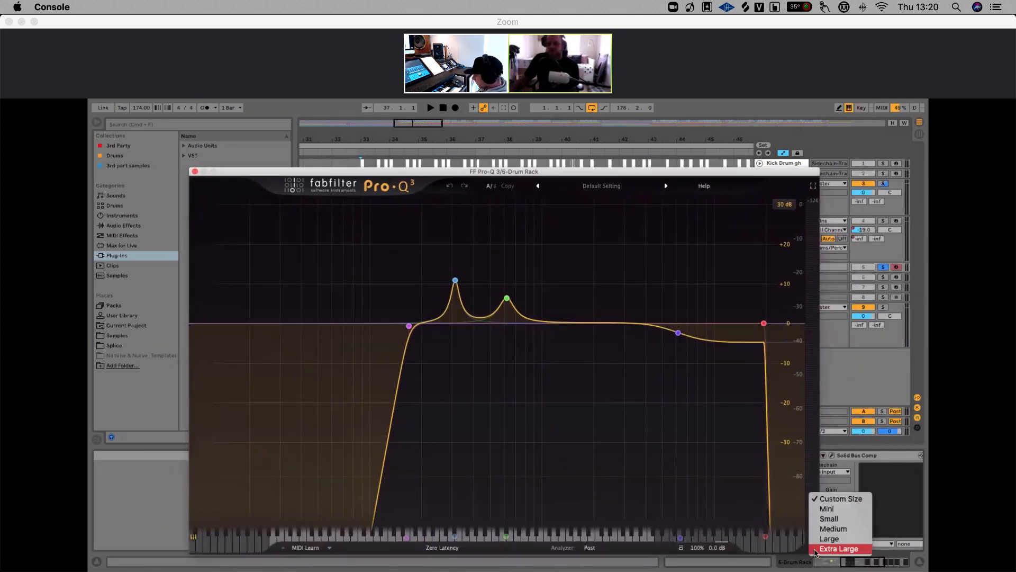
{"action": "left_click", "coordinate": [829, 528]}
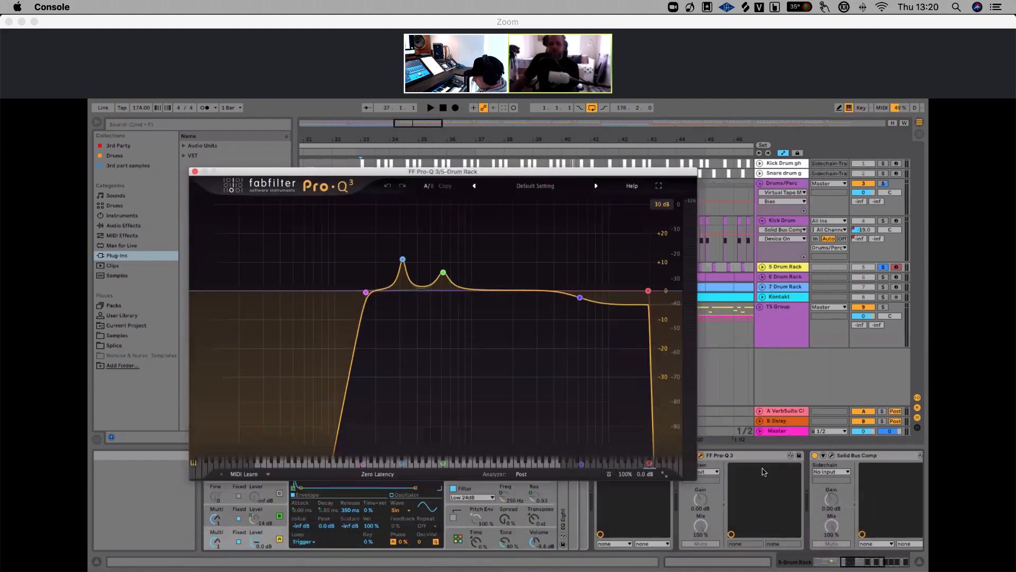
{"action": "left_click_drag", "start_coordinate": [480, 172], "coordinate": [438, 138]}
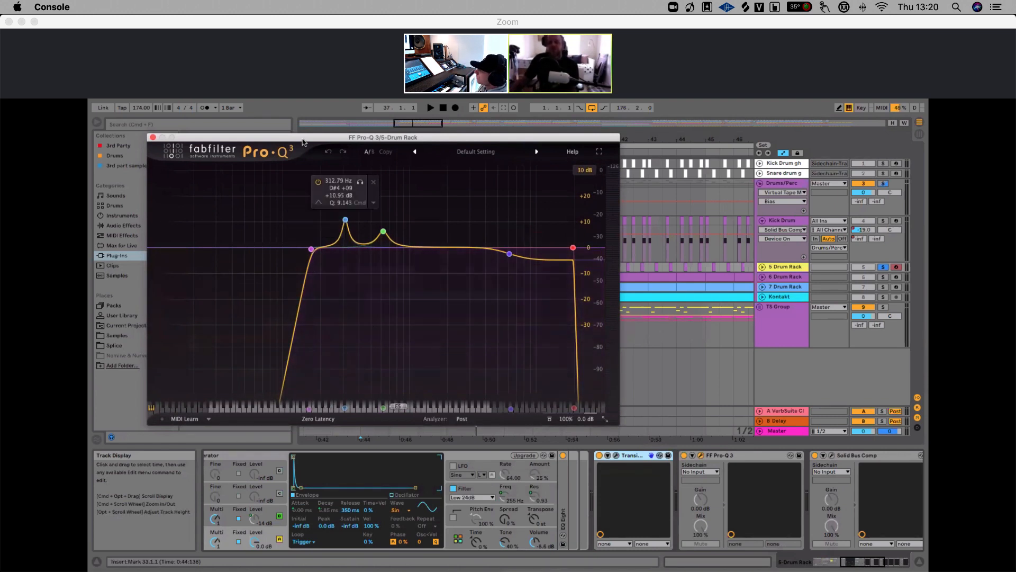
{"action": "left_click_drag", "start_coordinate": [327, 139], "coordinate": [326, 139]}
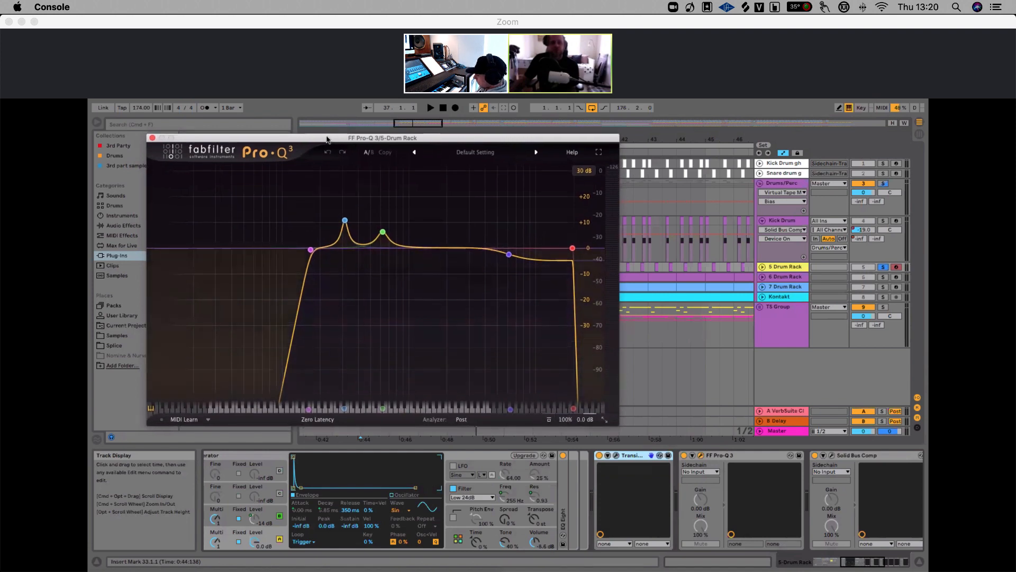
Select the Pro-Q 3 low-cut band and set its slope to 72 dB/oct
{"action": "left_click", "coordinate": [311, 251]}
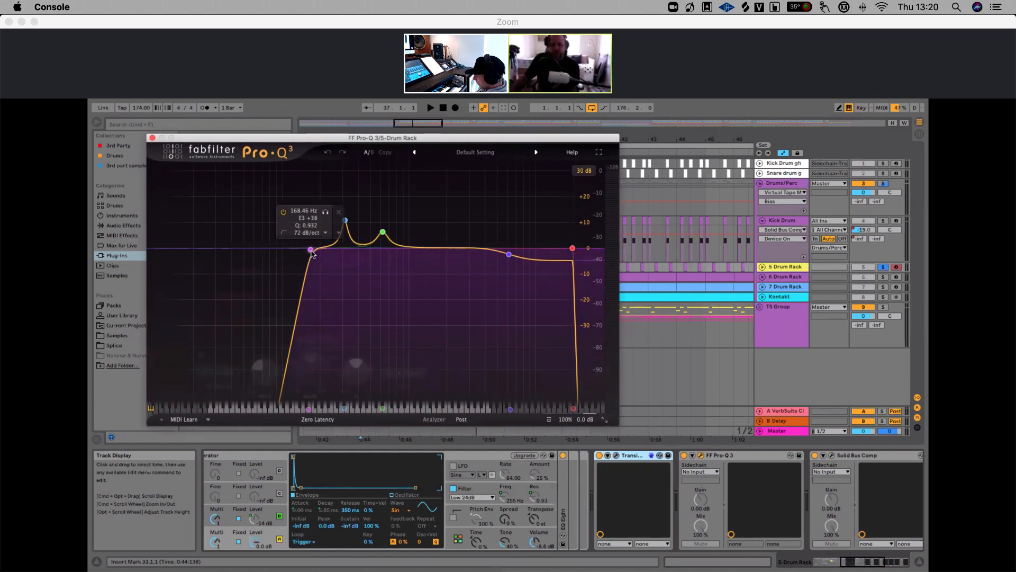
{"action": "left_click", "coordinate": [310, 251], "text": "alt+shift"}
{"action": "left_click", "coordinate": [309, 251], "text": "alt+shift"}
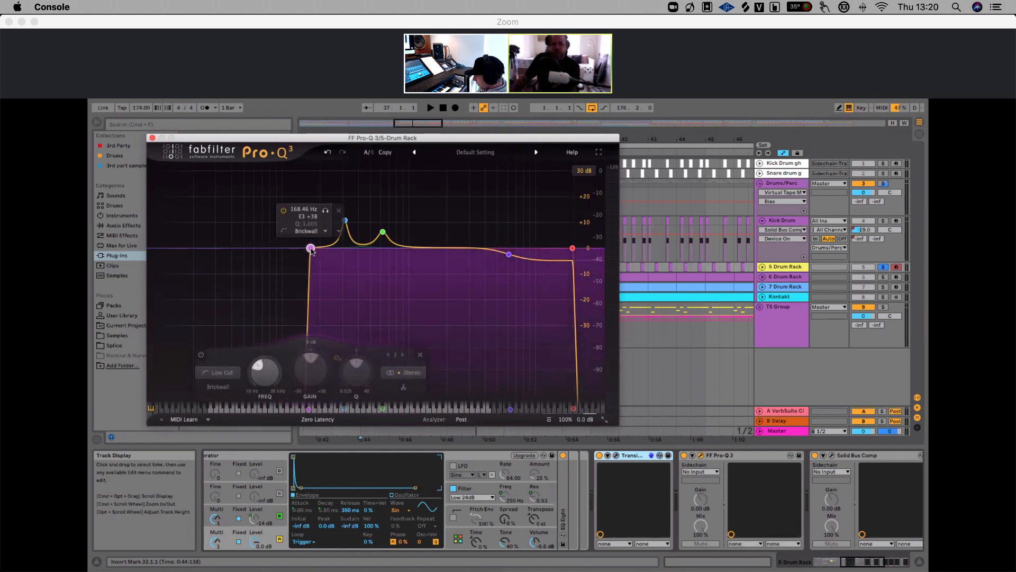
{"action": "scroll", "coordinate": [311, 251], "scroll_direction": "down", "scroll_amount": 2}
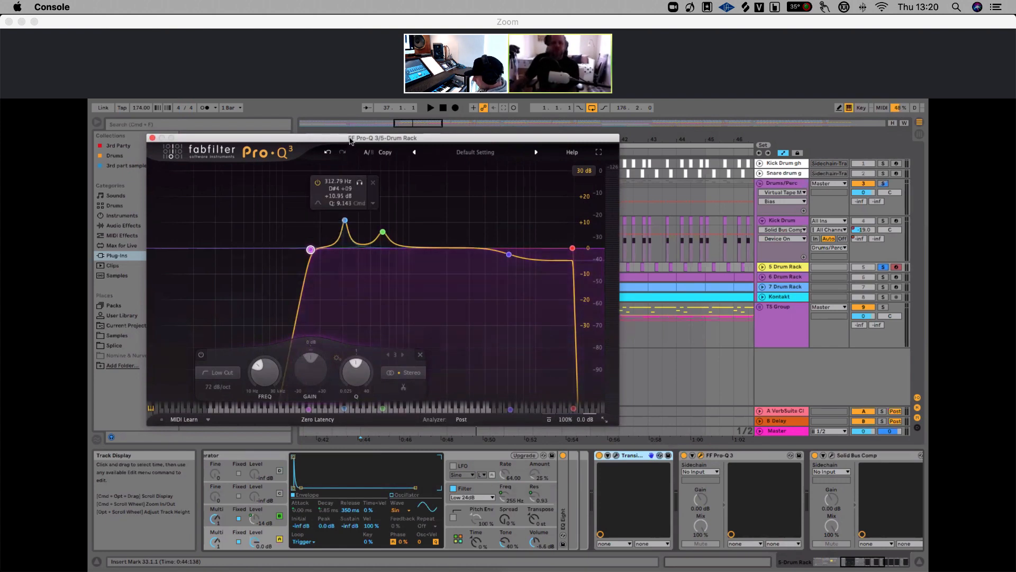
Move the Pro-Q 3 window aside and play the drum rack through the EQ
{"action": "left_click_drag", "start_coordinate": [351, 139], "coordinate": [376, 201]}
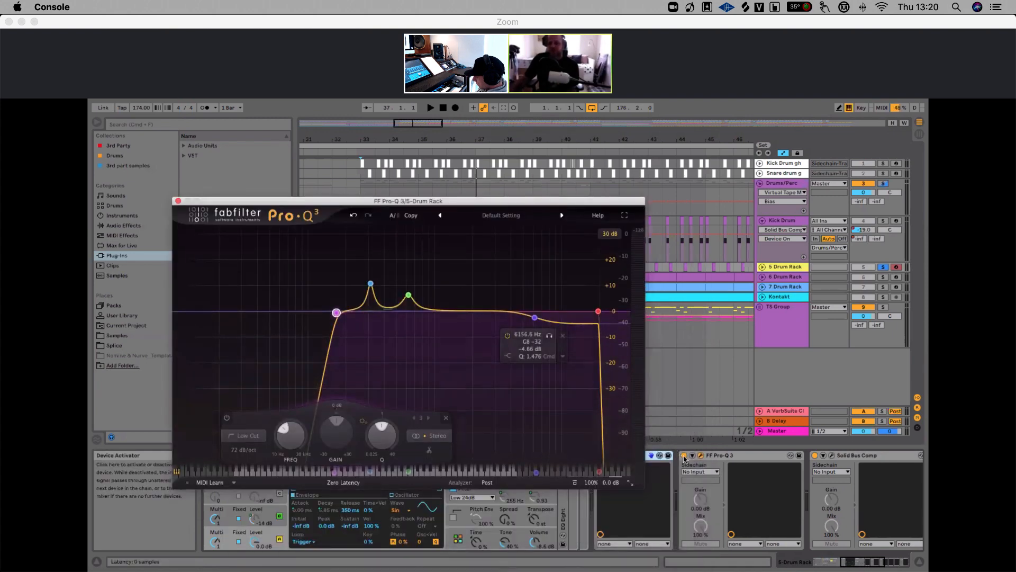
{"action": "key", "text": "space"}
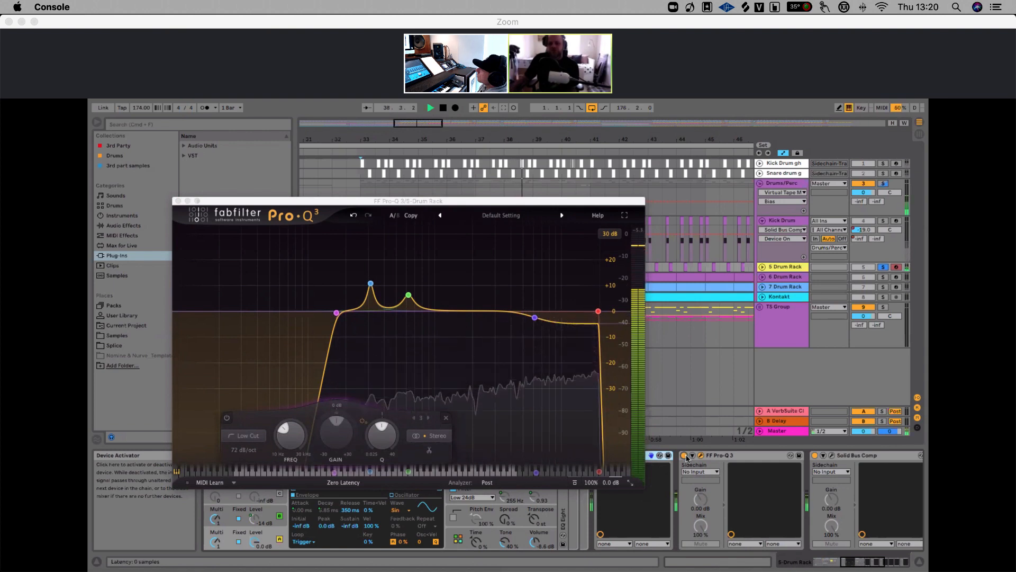
{"action": "mouse_move", "coordinate": [371, 285]}
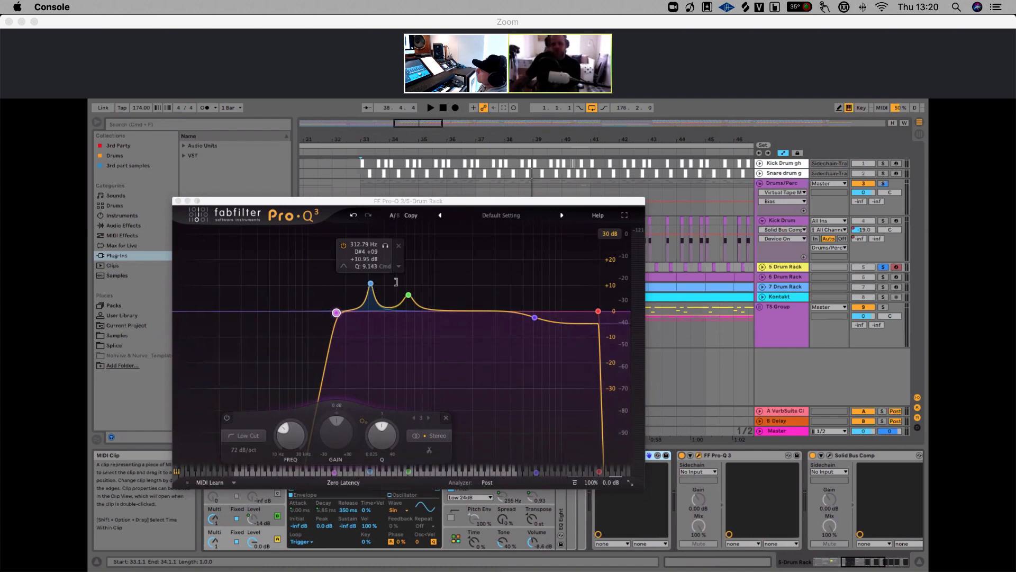
{"action": "left_click_drag", "start_coordinate": [427, 202], "coordinate": [564, 205]}
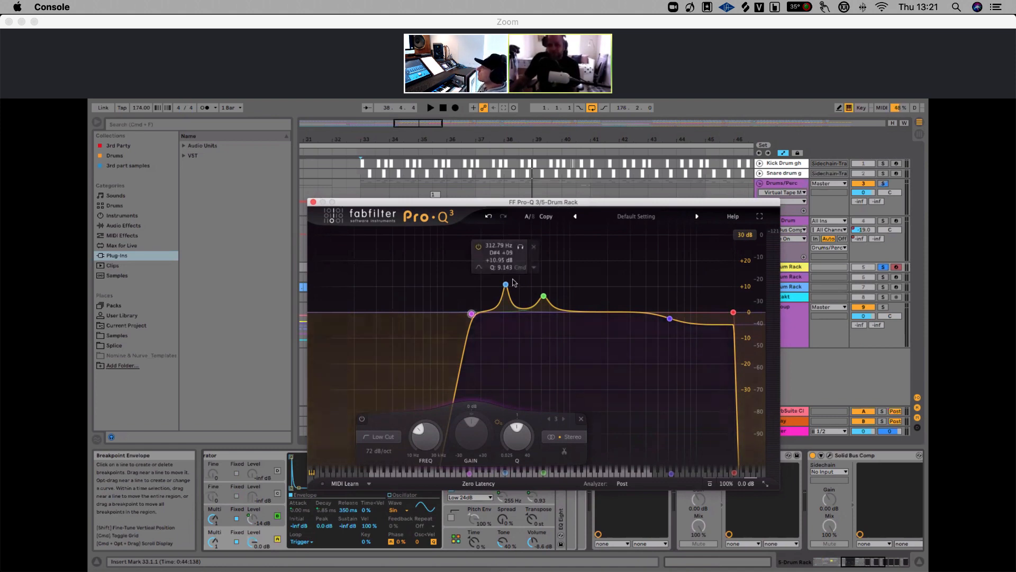
{"action": "mouse_move", "coordinate": [506, 287]}
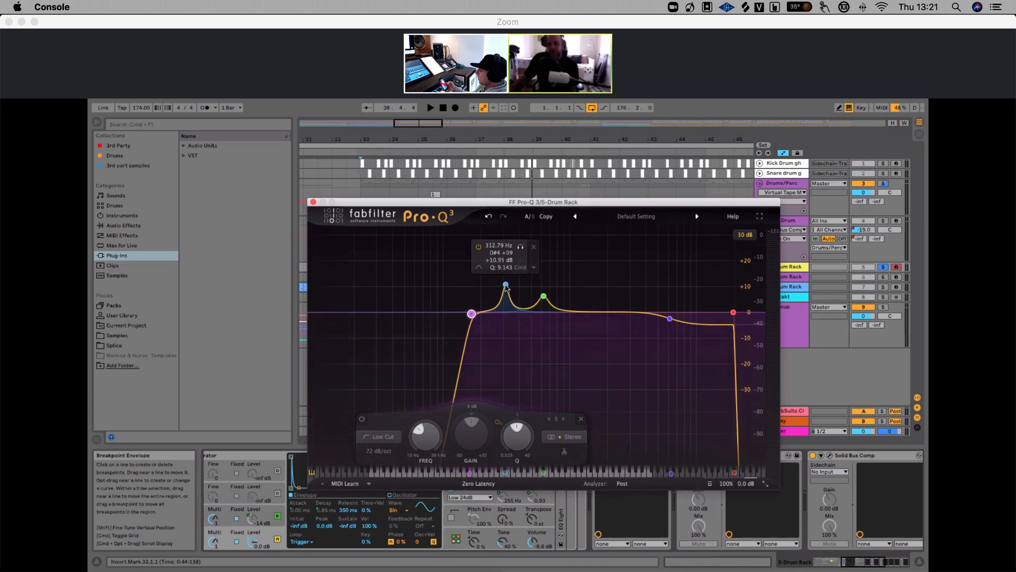
Set the 312.79 Hz bell band's Q to 6.417 and audition the drums, then stop playback
{"action": "scroll", "coordinate": [505, 287], "scroll_direction": "down", "scroll_amount": 4}
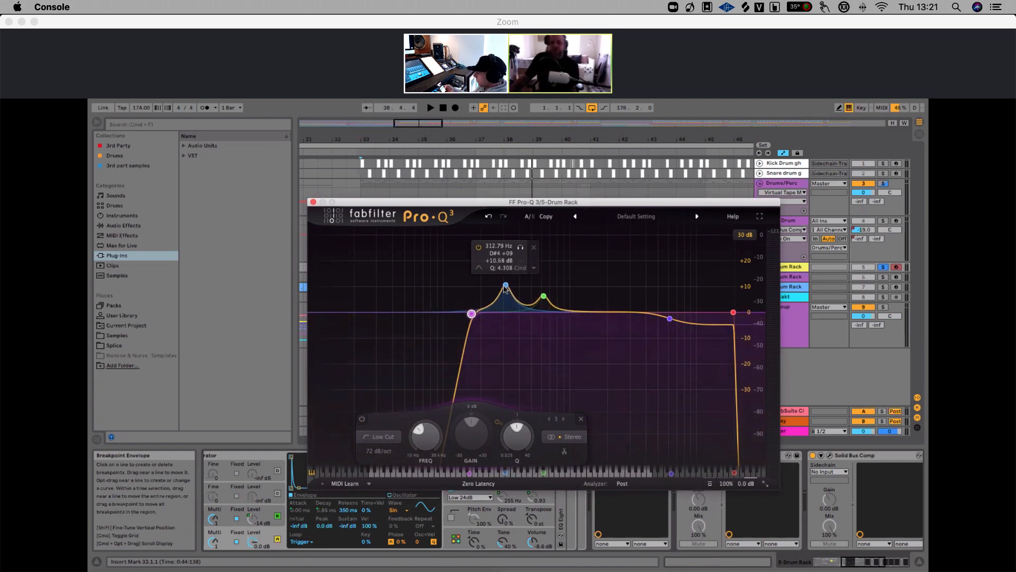
{"action": "scroll", "coordinate": [505, 289], "scroll_direction": "up", "scroll_amount": 4}
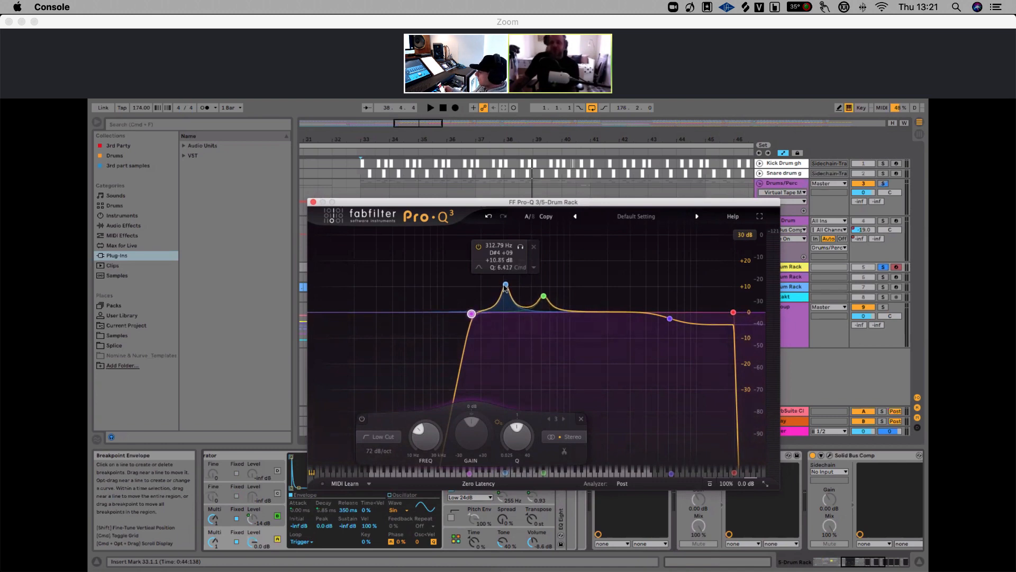
{"action": "key", "text": "space"}
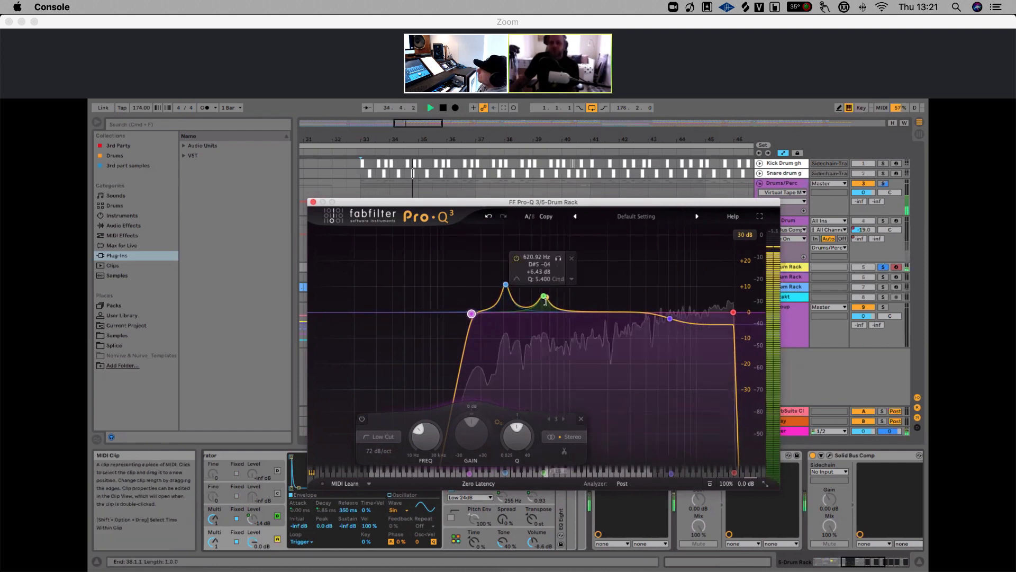
{"action": "key", "text": "space"}
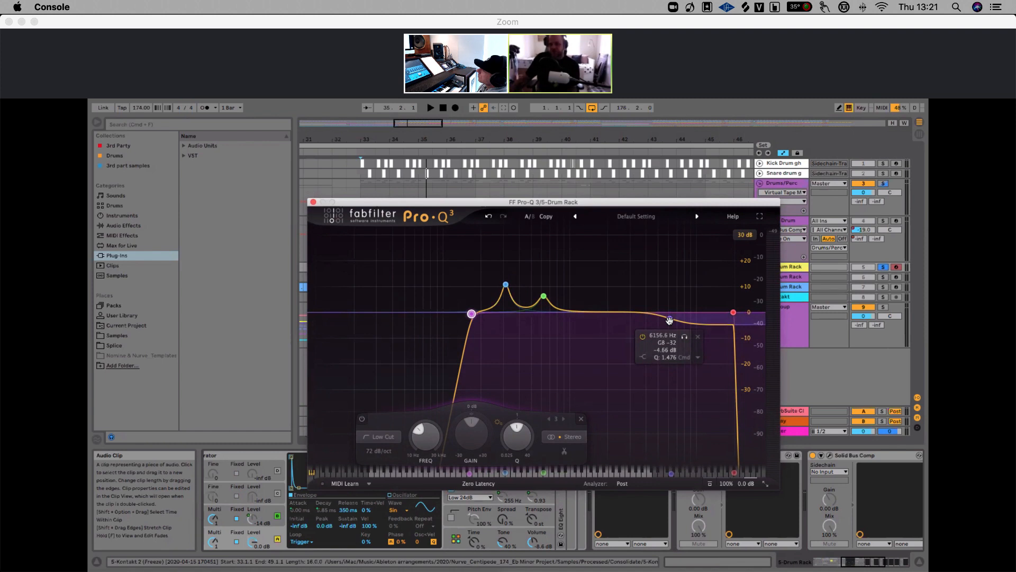
{"action": "left_click", "coordinate": [313, 203]}
{"action": "mouse_move", "coordinate": [536, 139]}
{"action": "left_mouse_down"}
{"action": "mouse_move", "coordinate": [536, 127]}
{"action": "mouse_move", "coordinate": [542, 137]}
{"action": "left_mouse_up"}
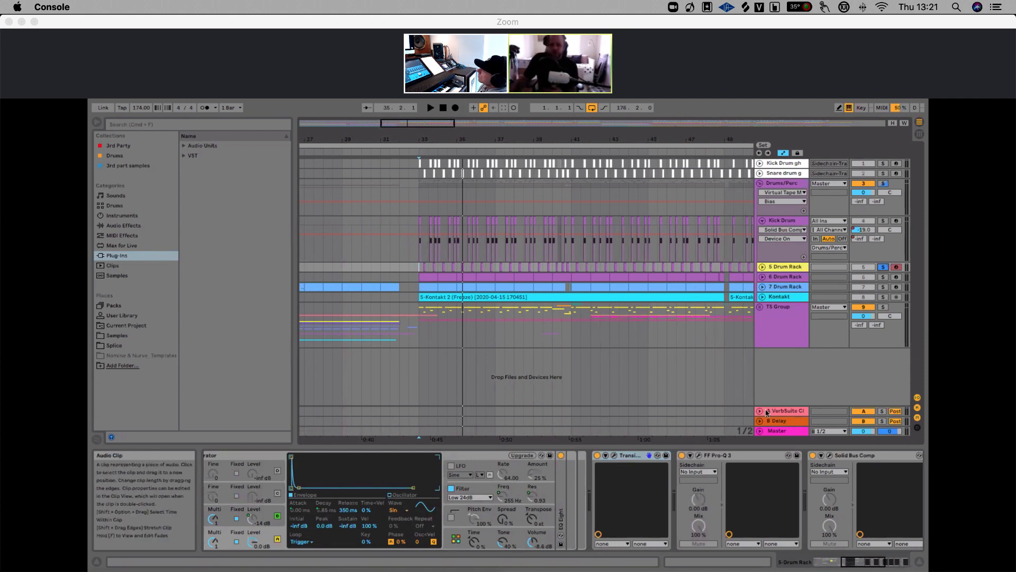
{"action": "scroll", "coordinate": [842, 458], "scroll_direction": "right", "scroll_amount": 3}
{"action": "scroll", "coordinate": [842, 457], "scroll_direction": "right", "scroll_amount": 3}
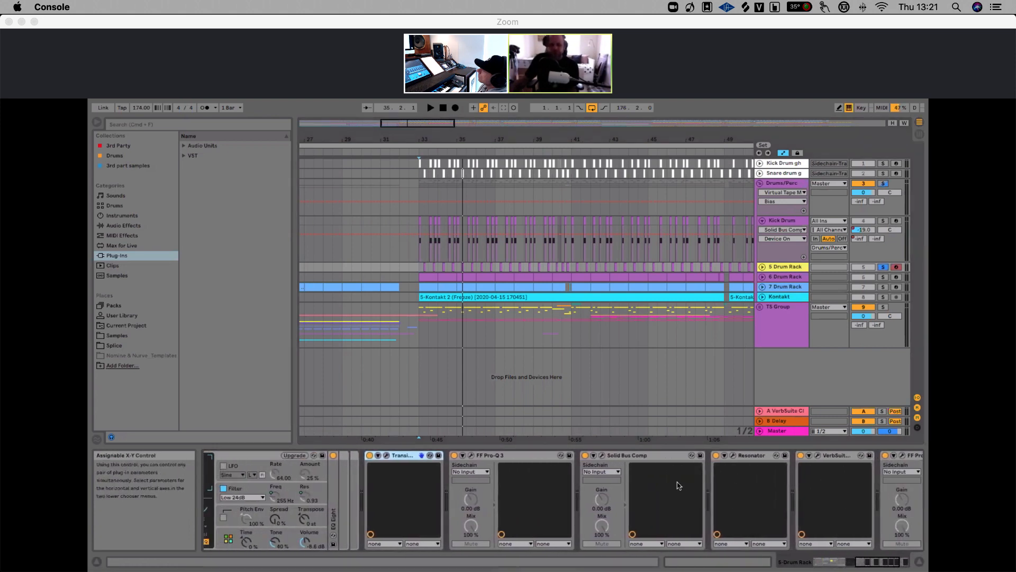
Open the Solid Bus Comp window, play the drums, and toggle the compressor off and on to compare, then close it
{"action": "left_click", "coordinate": [601, 456]}
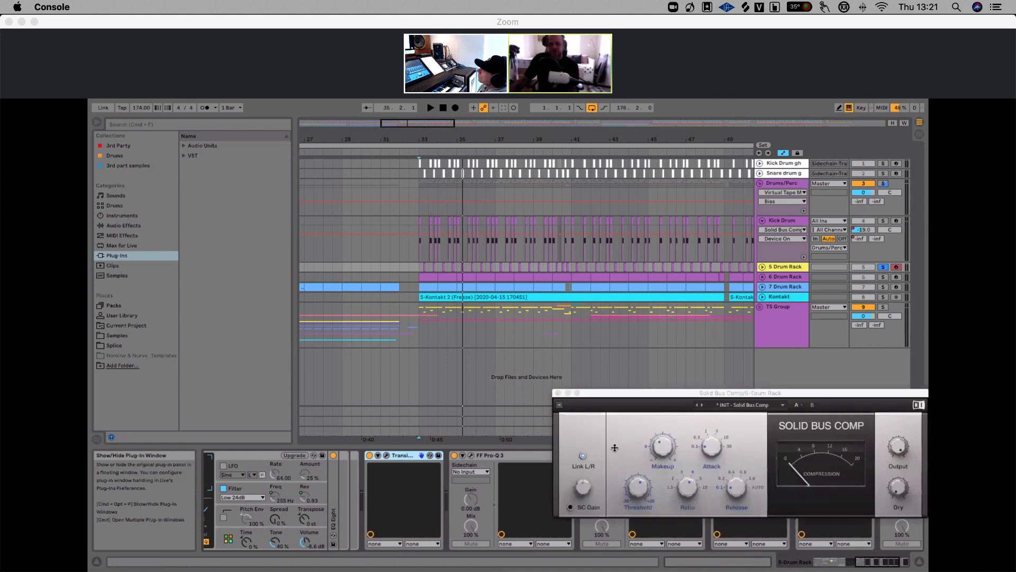
{"action": "left_click_drag", "start_coordinate": [691, 391], "coordinate": [487, 272]}
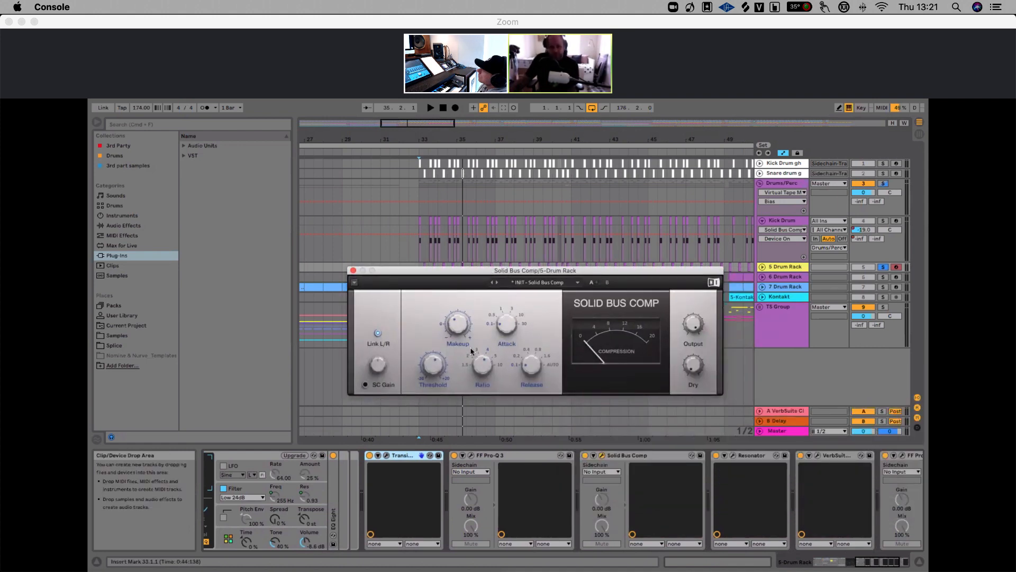
{"action": "key", "text": "space"}
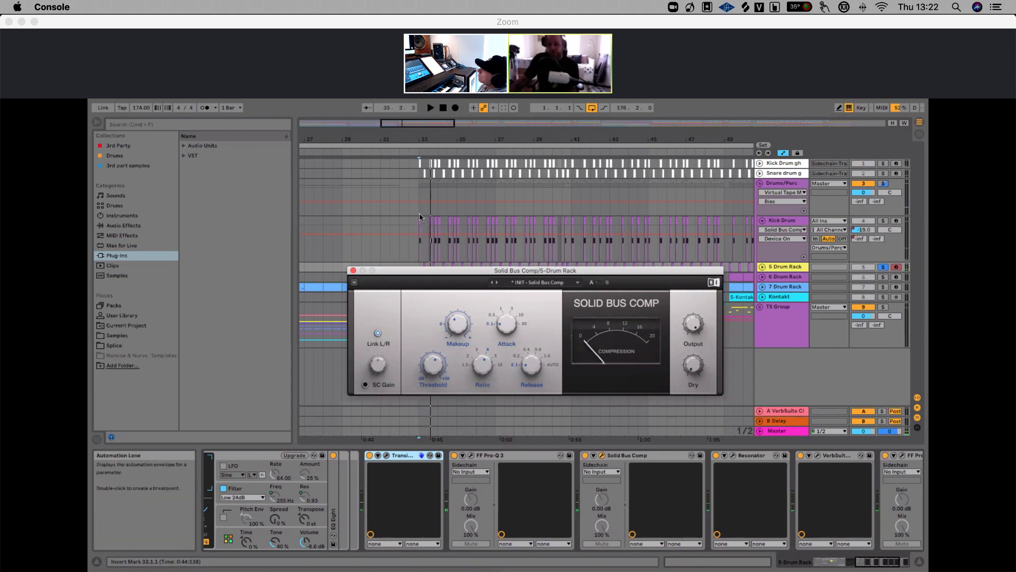
{"action": "key", "text": "space"}
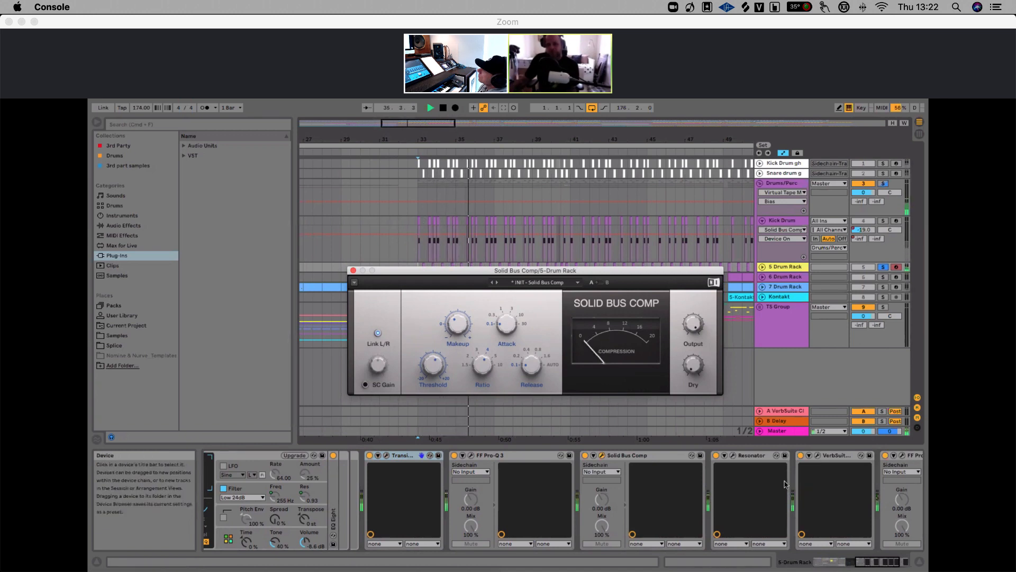
{"action": "left_click", "coordinate": [585, 456]}
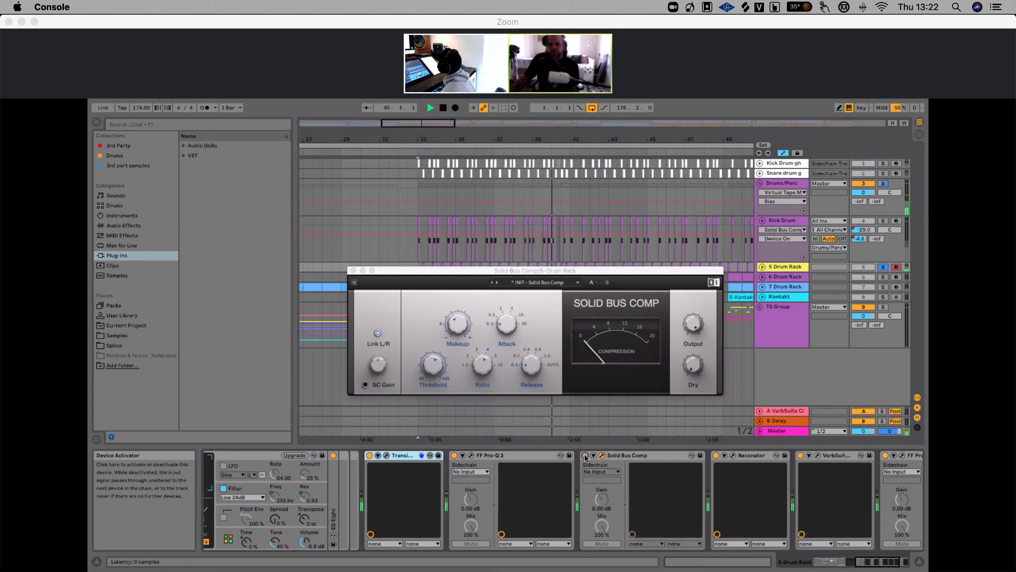
{"action": "left_click", "coordinate": [586, 455]}
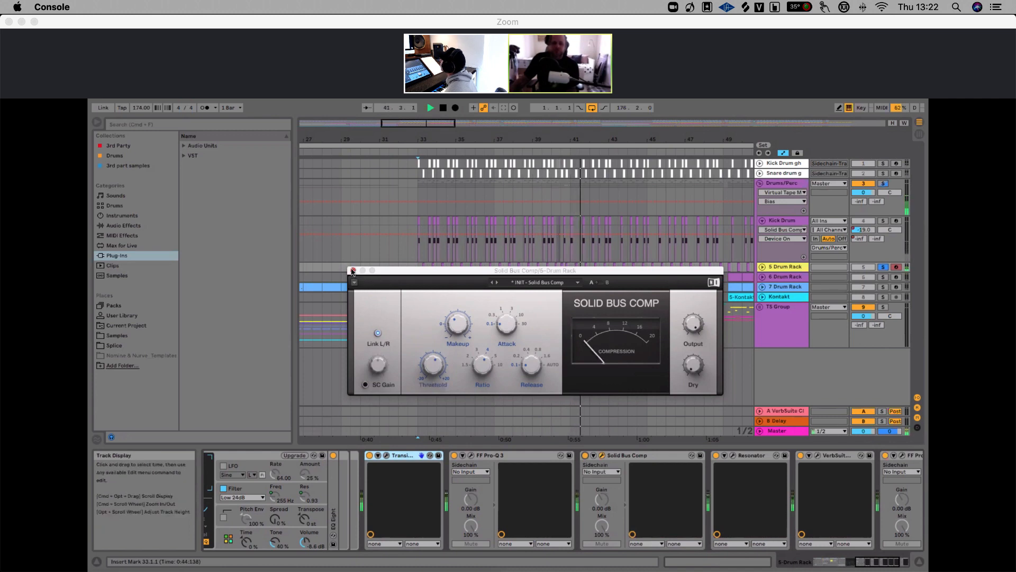
{"action": "left_click", "coordinate": [353, 270]}
{"action": "key", "text": "space"}
Open the Resonator plug-in window, move it aside, and play the drums from the start of the section
{"action": "left_click", "coordinate": [740, 470]}
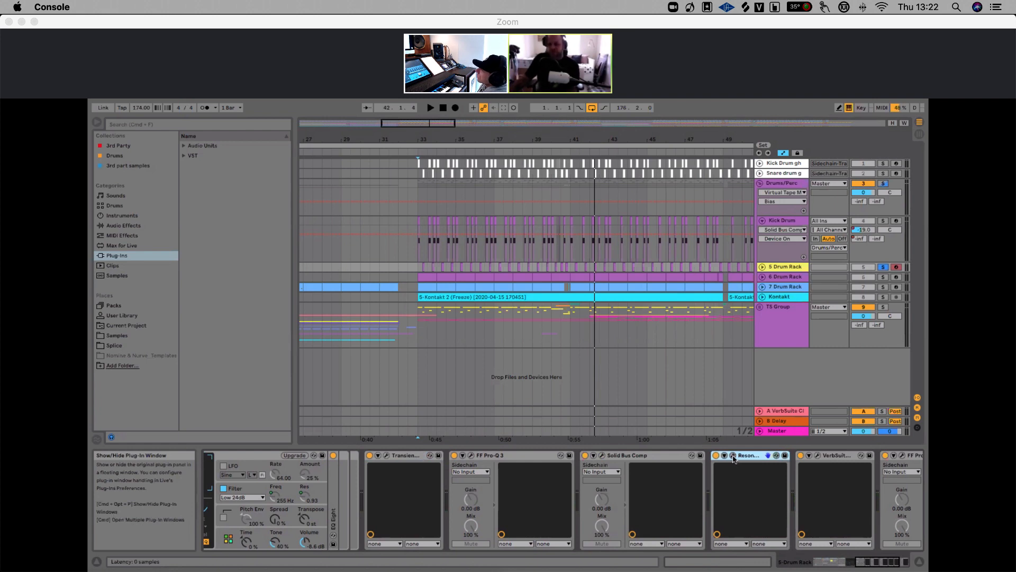
{"action": "left_click", "coordinate": [733, 456]}
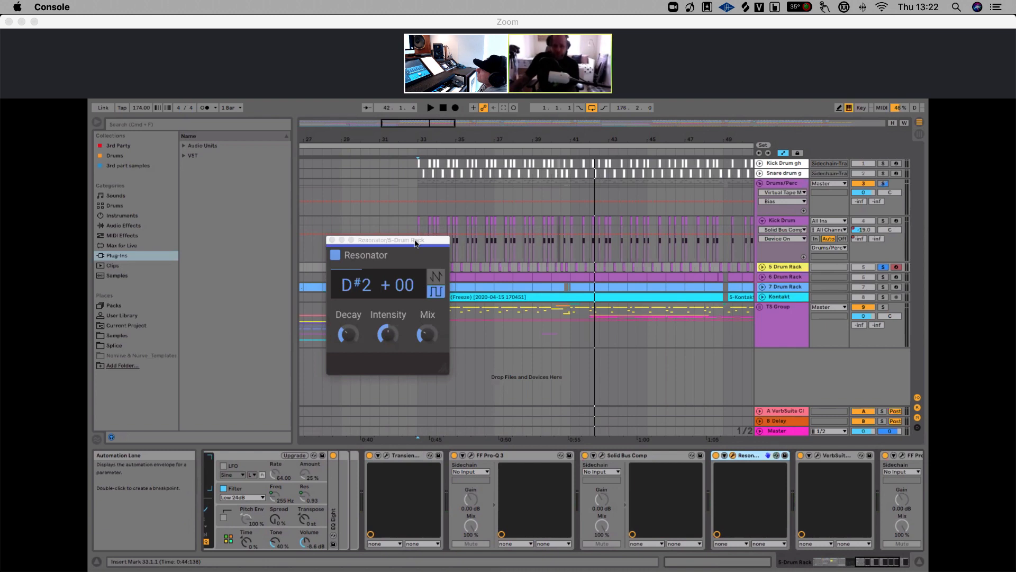
{"action": "left_click_drag", "start_coordinate": [415, 243], "coordinate": [555, 256]}
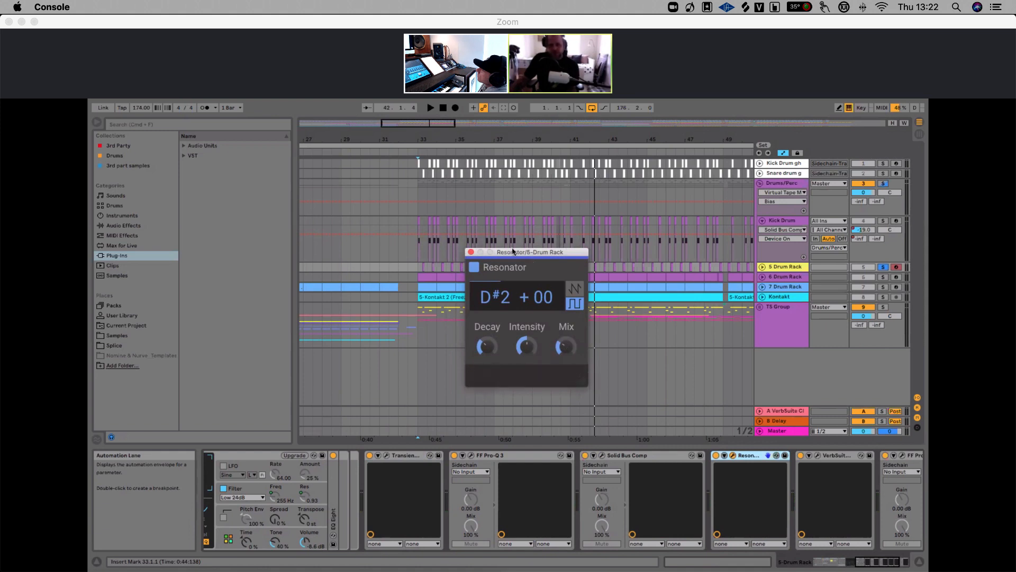
{"action": "mouse_move", "coordinate": [518, 253]}
{"action": "left_mouse_down"}
{"action": "mouse_move", "coordinate": [542, 293]}
{"action": "mouse_move", "coordinate": [527, 265]}
{"action": "left_mouse_up"}
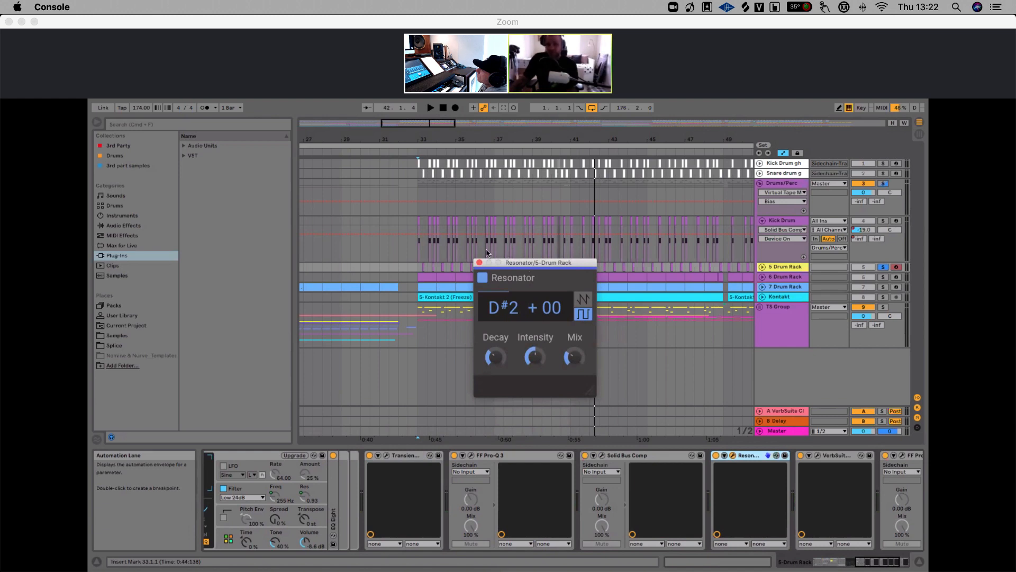
{"action": "left_click", "coordinate": [417, 269]}
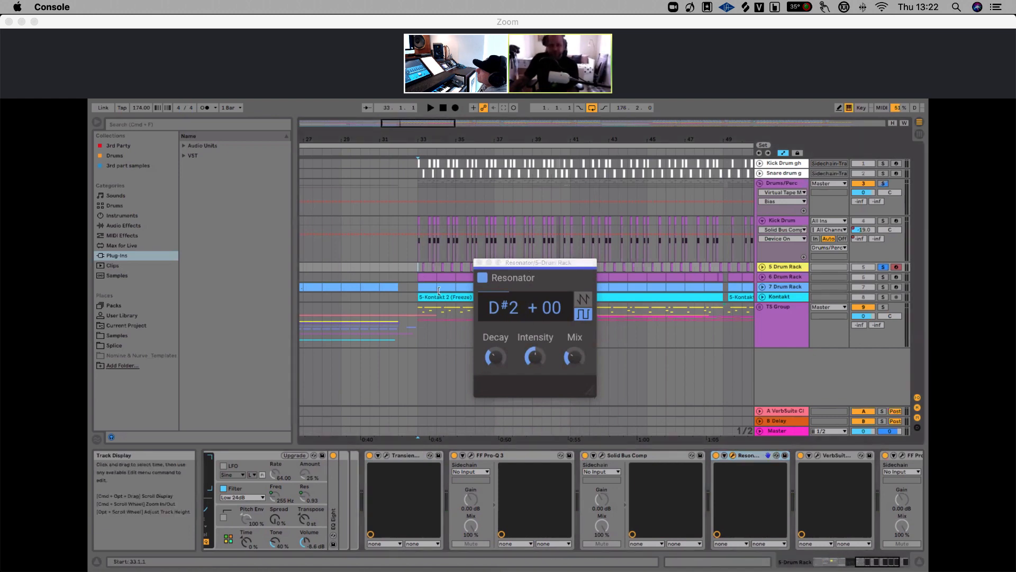
{"action": "key", "text": "space"}
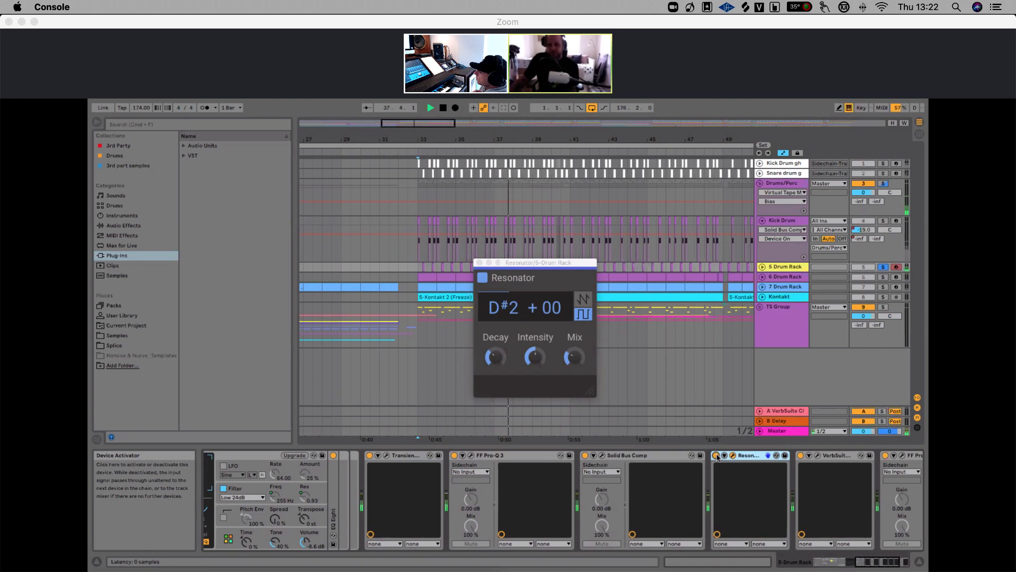
{"action": "key", "text": "space"}
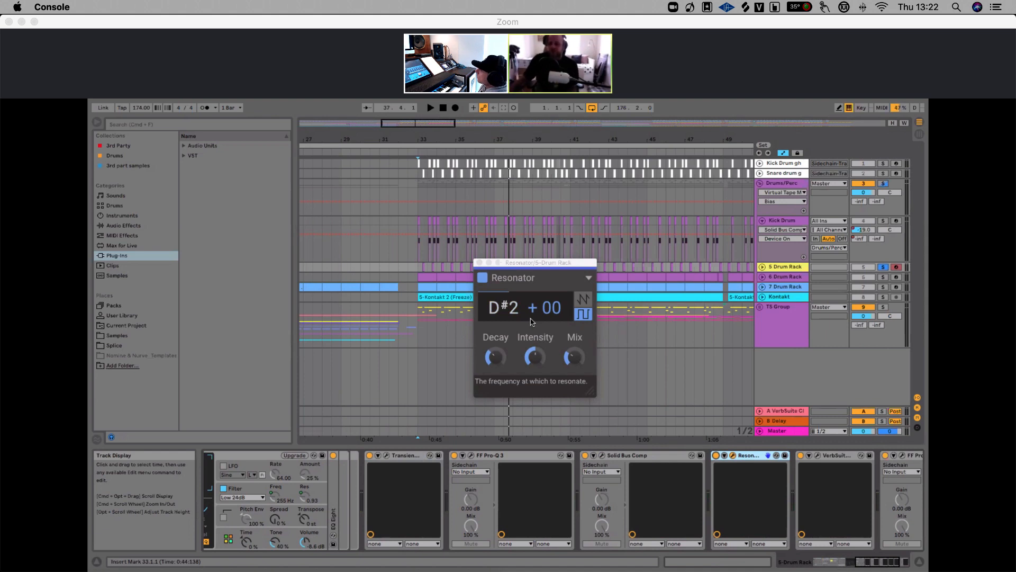
Sweep the Resonator's Mix up to 92 % and back down while auditioning the drums
{"action": "left_click", "coordinate": [573, 357]}
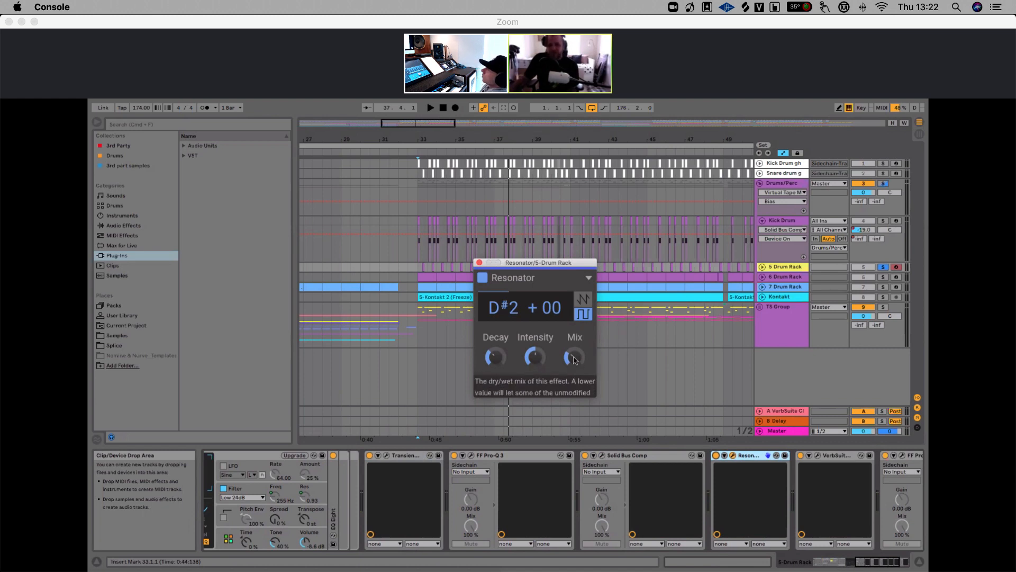
{"action": "key", "text": "space"}
{"action": "left_click_drag", "start_coordinate": [574, 360], "coordinate": [575, 278]}
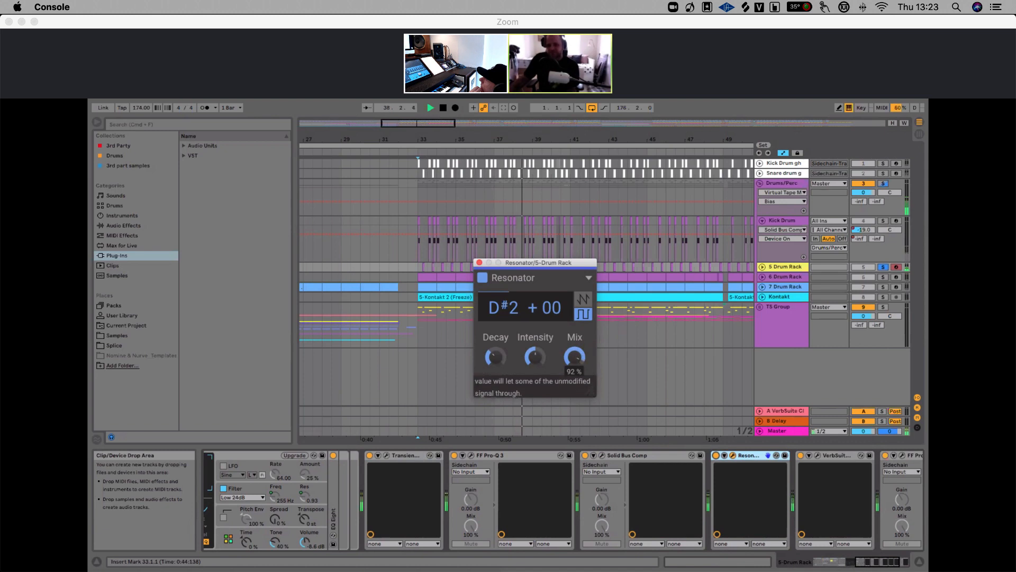
{"action": "left_click_drag", "start_coordinate": [574, 358], "coordinate": [574, 431]}
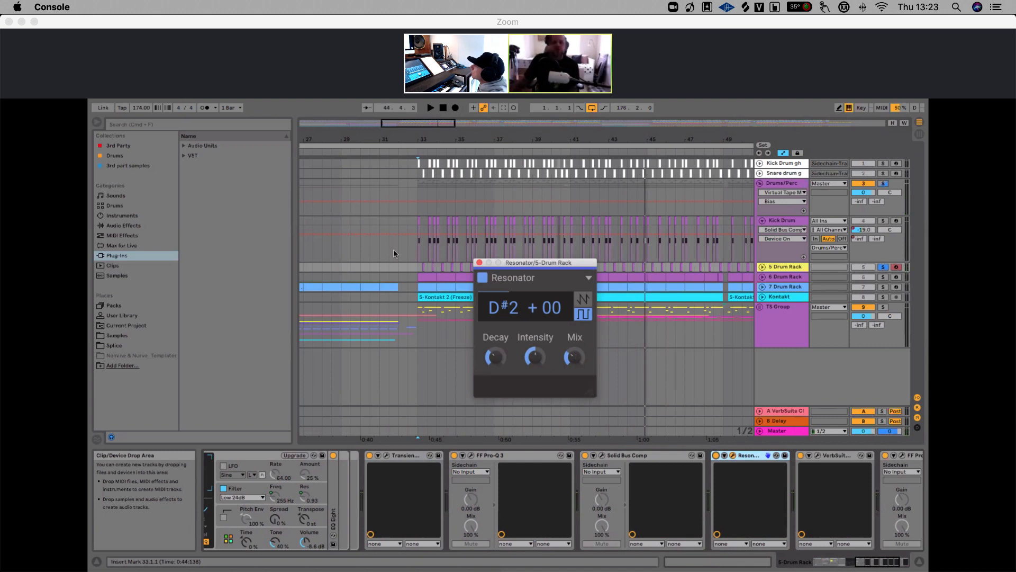
{"action": "left_click", "coordinate": [418, 137]}
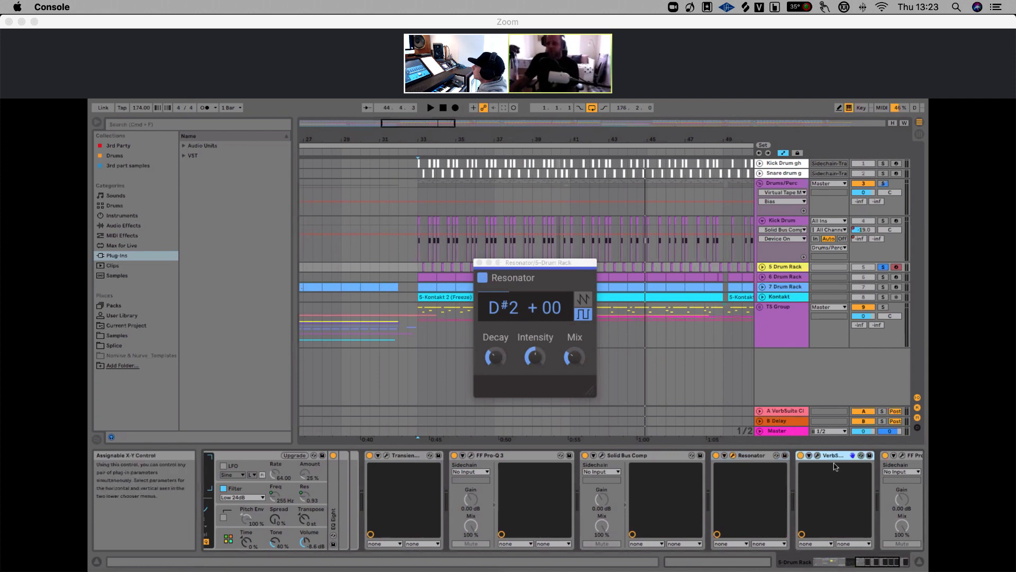
Open the VerbSuite Classics reverb window, play the drums, and toggle the reverb off and on to compare
{"action": "scroll", "coordinate": [835, 466], "scroll_direction": "right", "scroll_amount": 5}
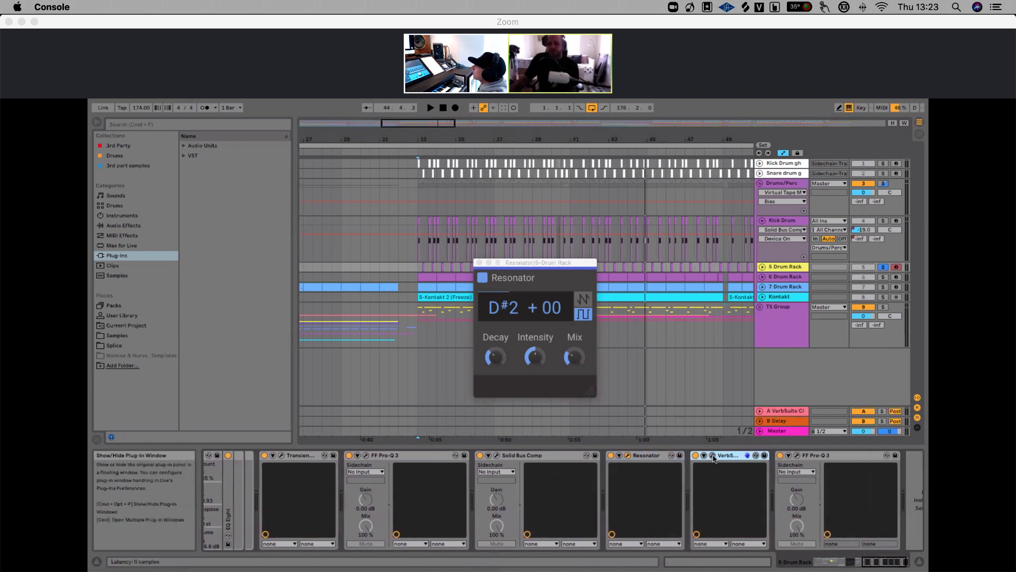
{"action": "left_click", "coordinate": [712, 455]}
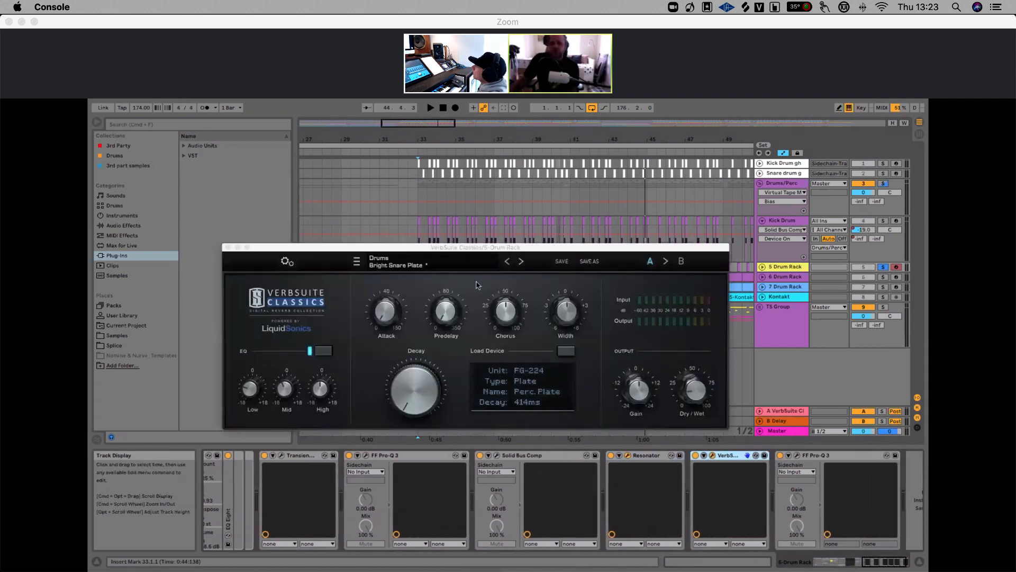
{"action": "left_click_drag", "start_coordinate": [474, 248], "coordinate": [507, 257]}
{"action": "key", "text": "space"}
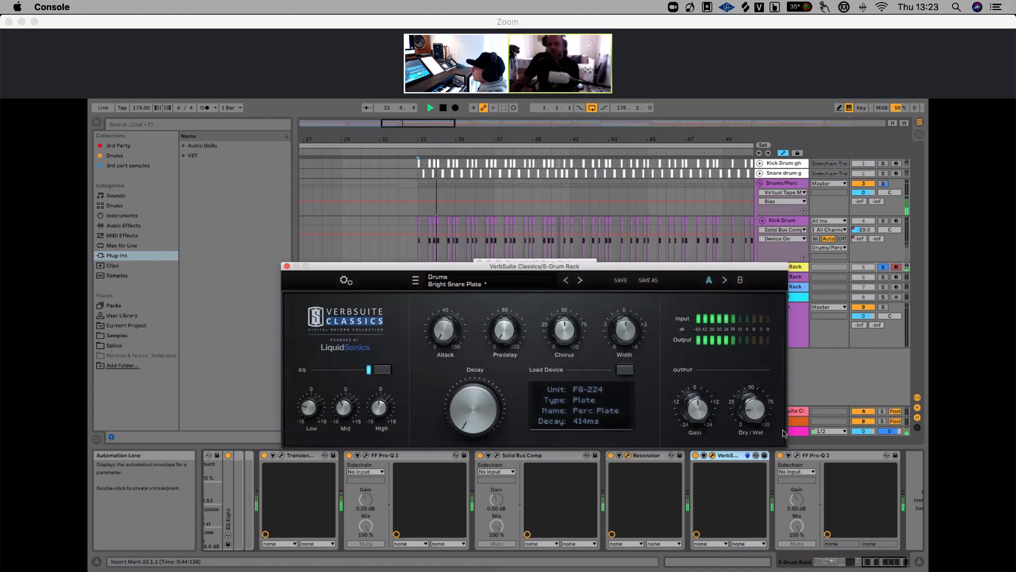
{"action": "left_click", "coordinate": [696, 455]}
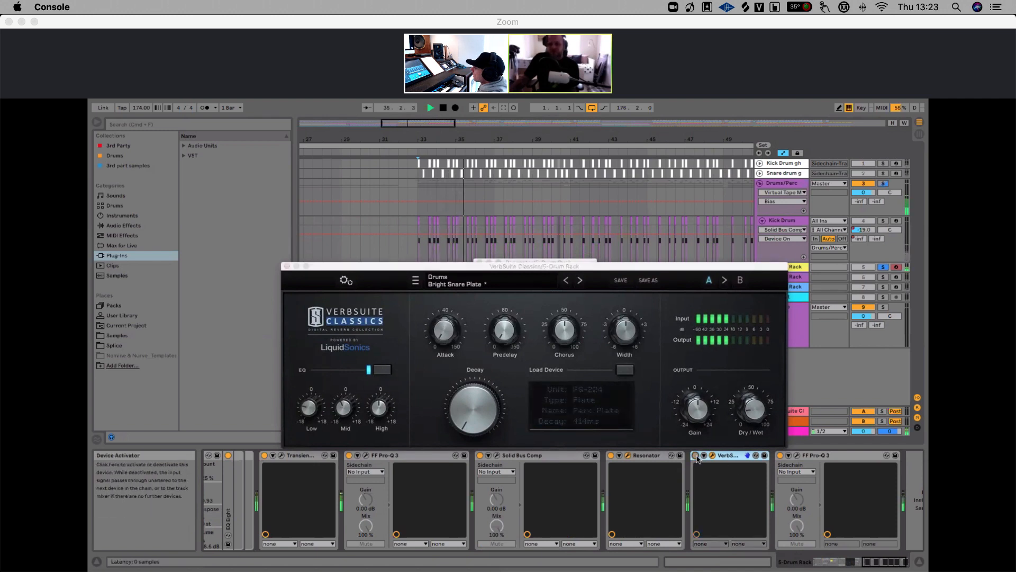
{"action": "left_click", "coordinate": [696, 455]}
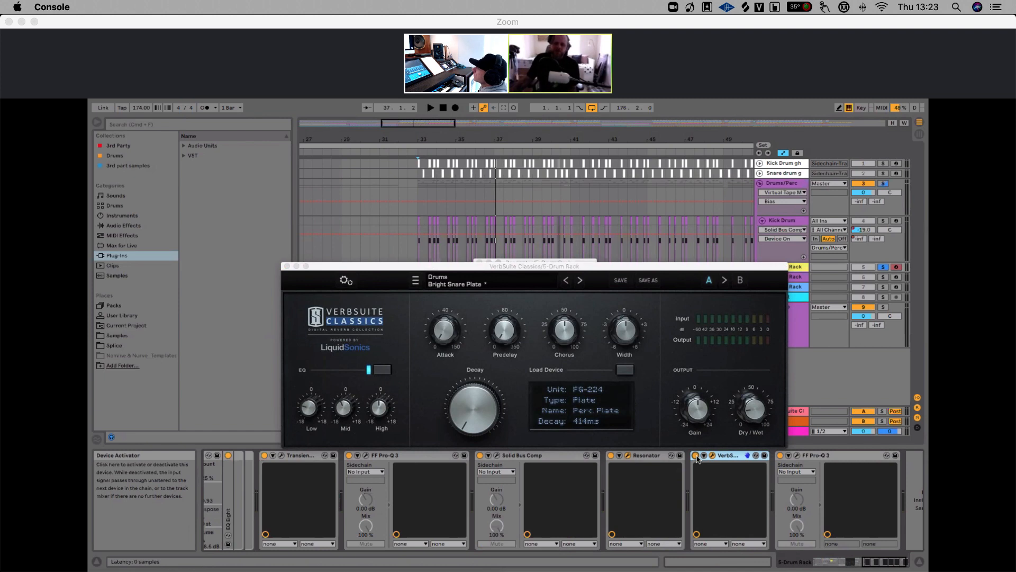
Open the second Pro-Q 3 at the end of the chain, inspect its bands, and close it
{"action": "scroll", "coordinate": [818, 460], "scroll_direction": "right", "scroll_amount": 2}
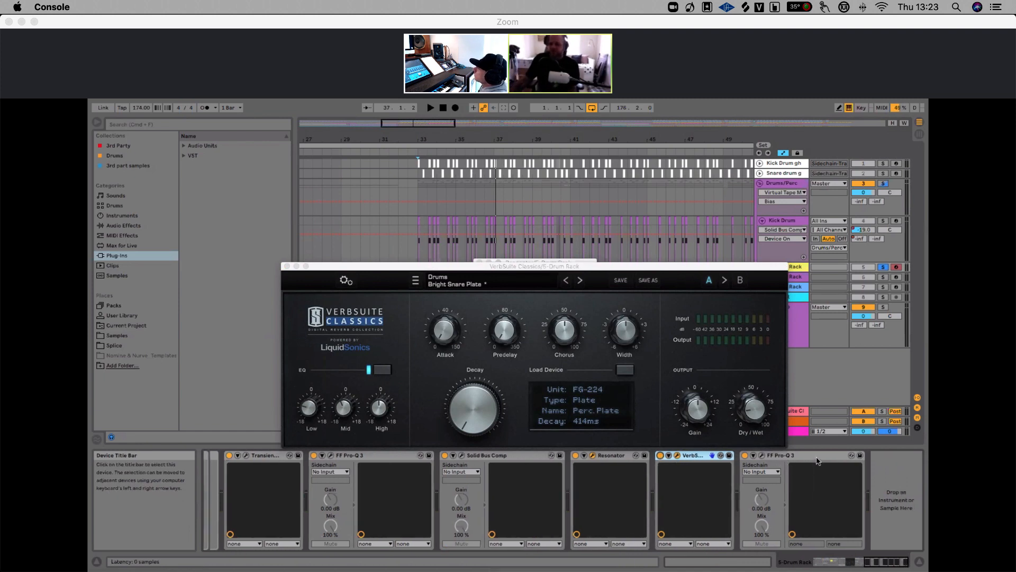
{"action": "left_click", "coordinate": [762, 458]}
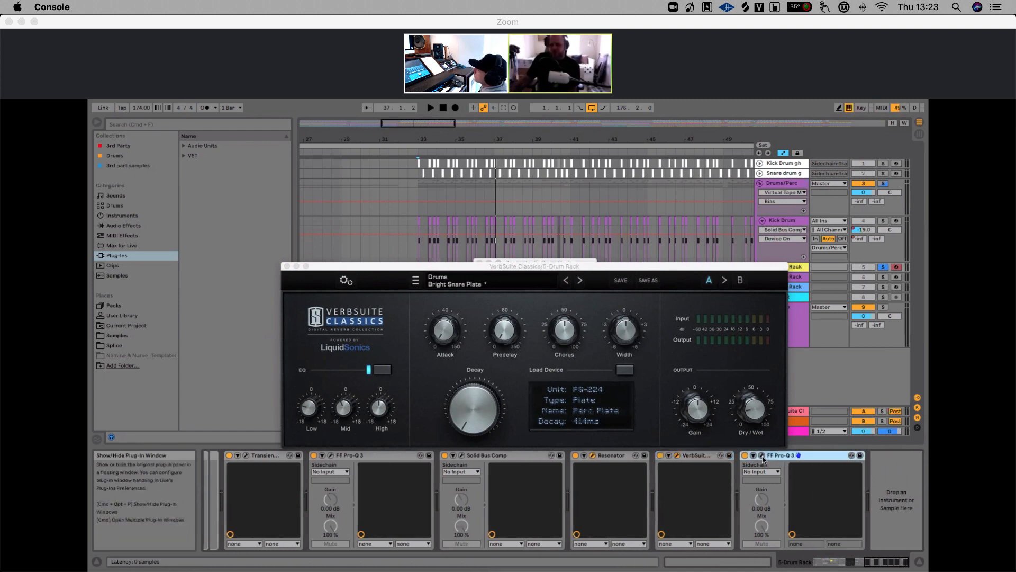
{"action": "left_click", "coordinate": [762, 458]}
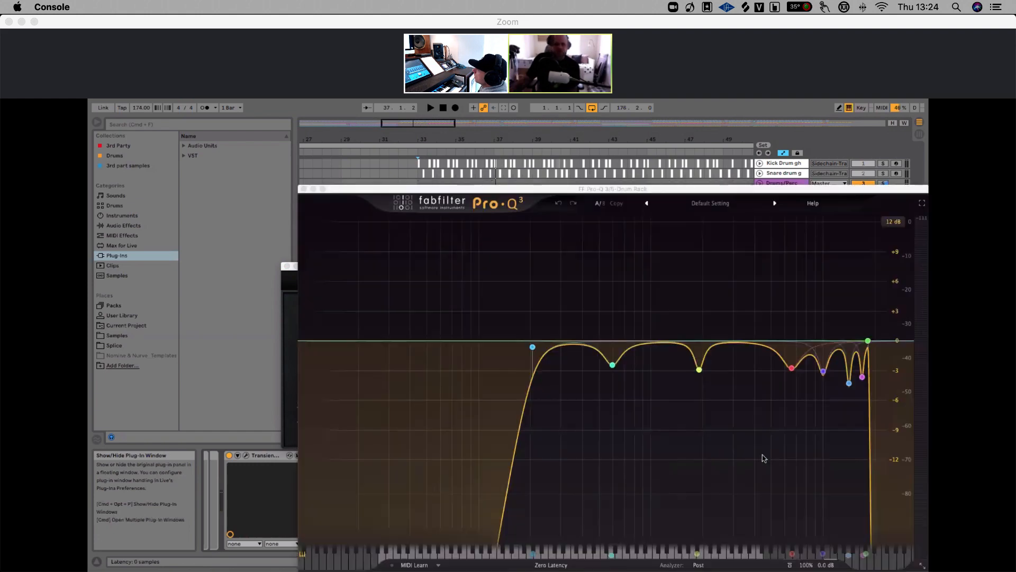
{"action": "left_click_drag", "start_coordinate": [482, 188], "coordinate": [423, 165]}
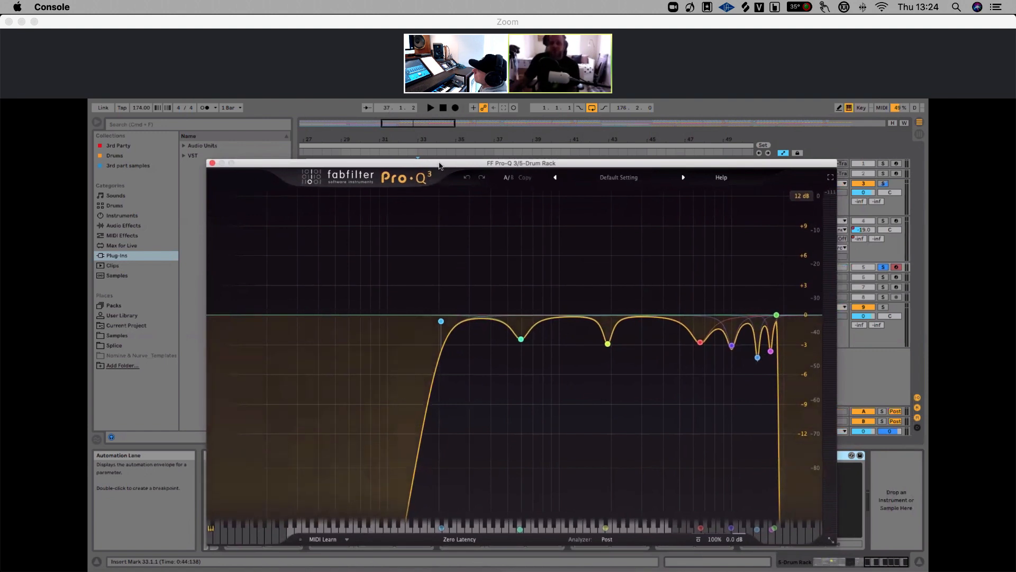
{"action": "left_click_drag", "start_coordinate": [438, 163], "coordinate": [439, 164]}
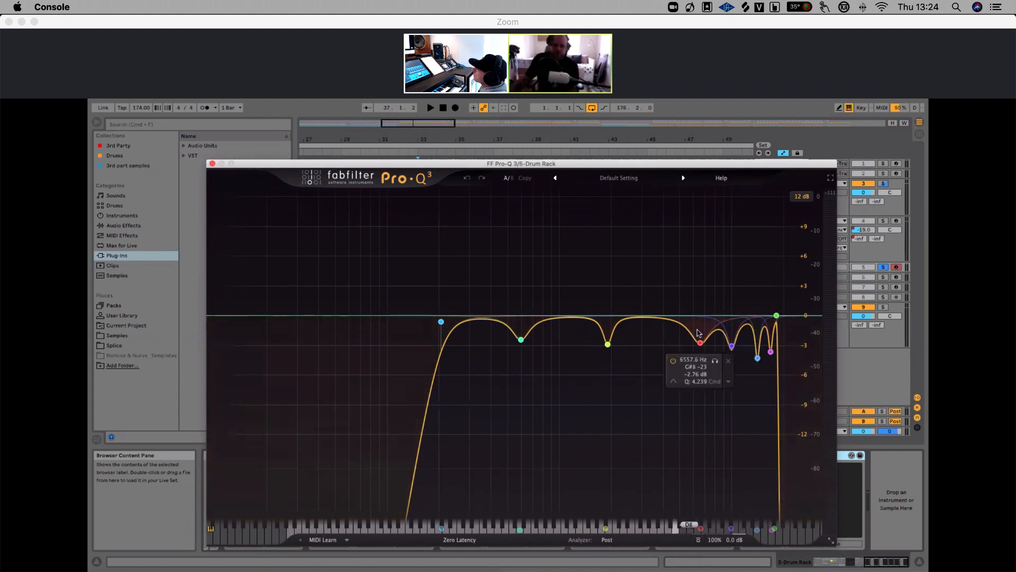
{"action": "left_click", "coordinate": [213, 165]}
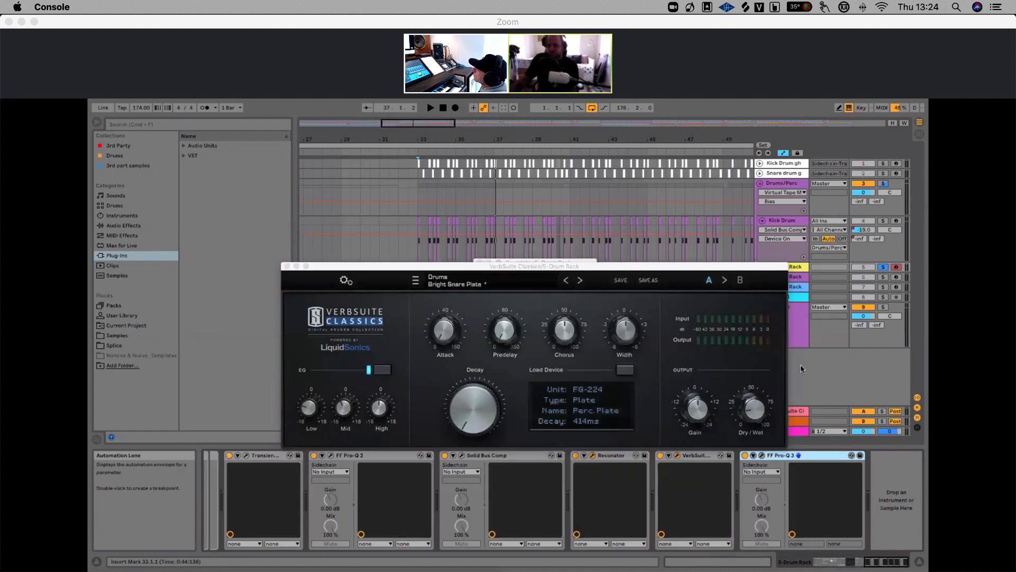
Close the VerbSuite Classics and Resonator plug-in windows
{"action": "left_click", "coordinate": [286, 266]}
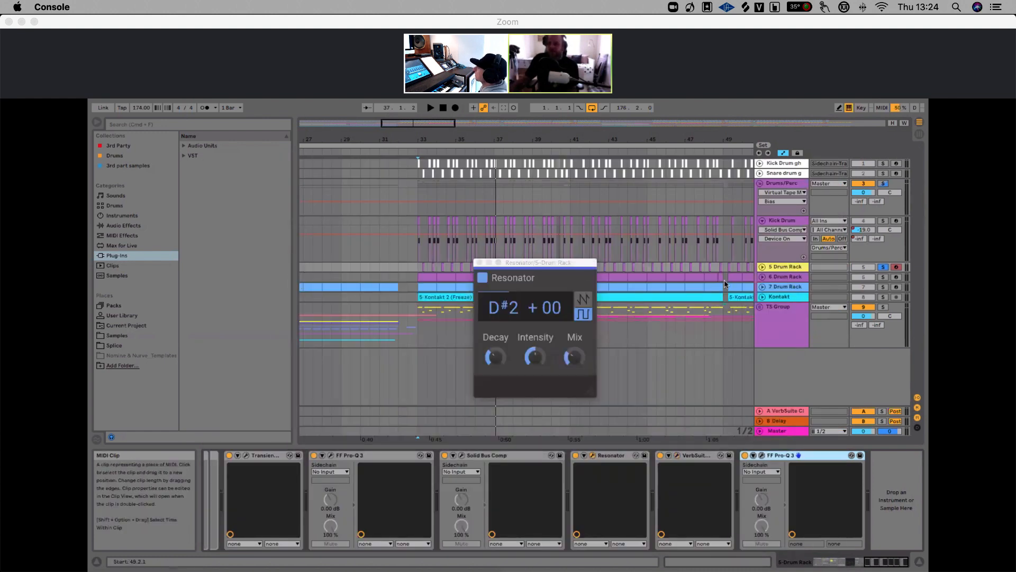
{"action": "left_click", "coordinate": [479, 263]}
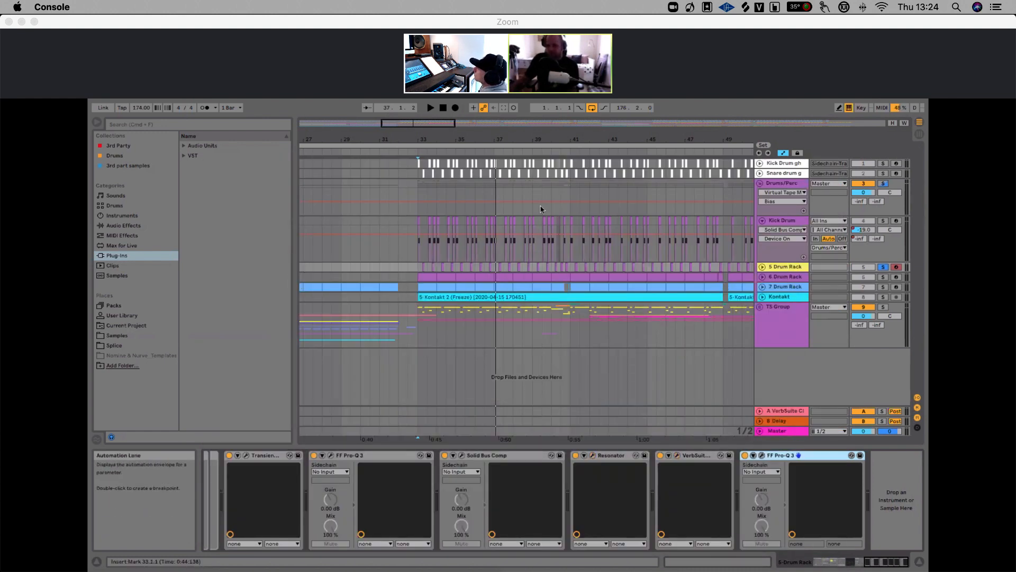
Solo the 6 Drum Rack track, play from the start of its clips, and unfold the track
{"action": "left_click_drag", "start_coordinate": [560, 136], "coordinate": [560, 126]}
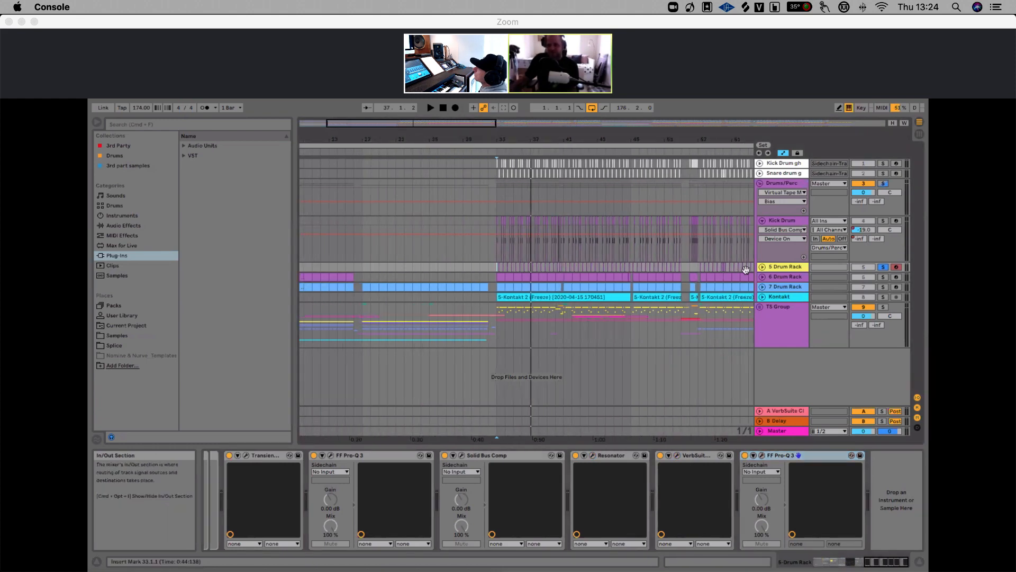
{"action": "left_click", "coordinate": [786, 277]}
{"action": "left_click", "coordinate": [882, 276]}
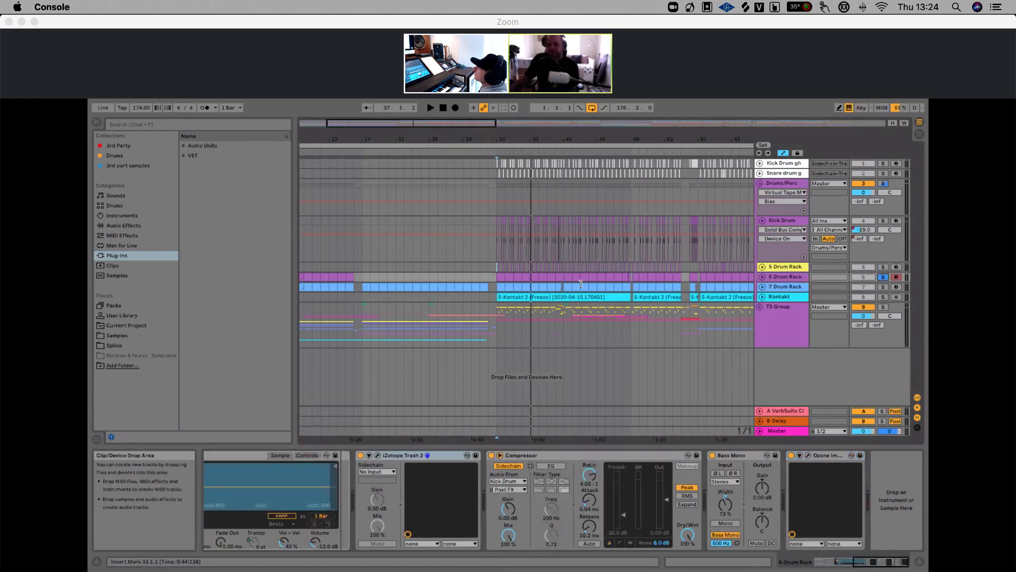
{"action": "left_click", "coordinate": [496, 270]}
{"action": "key", "text": "space"}
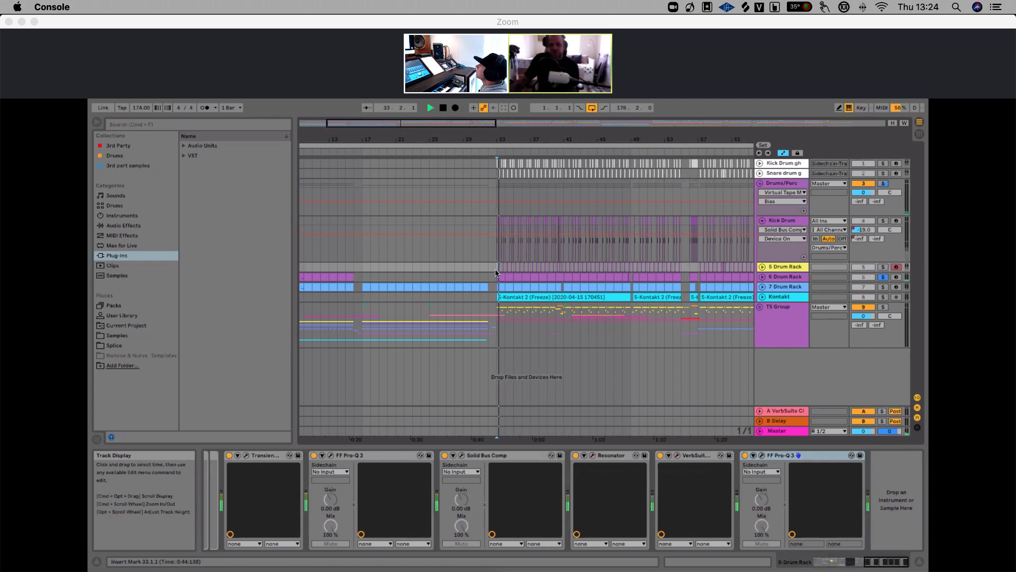
{"action": "left_click", "coordinate": [762, 277]}
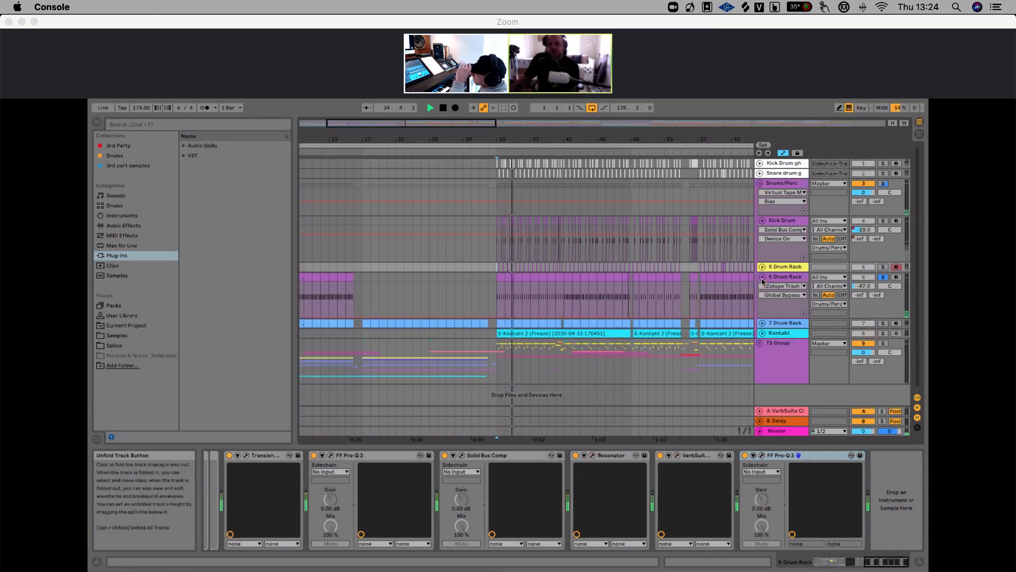
{"action": "left_click_drag", "start_coordinate": [526, 141], "coordinate": [438, 140]}
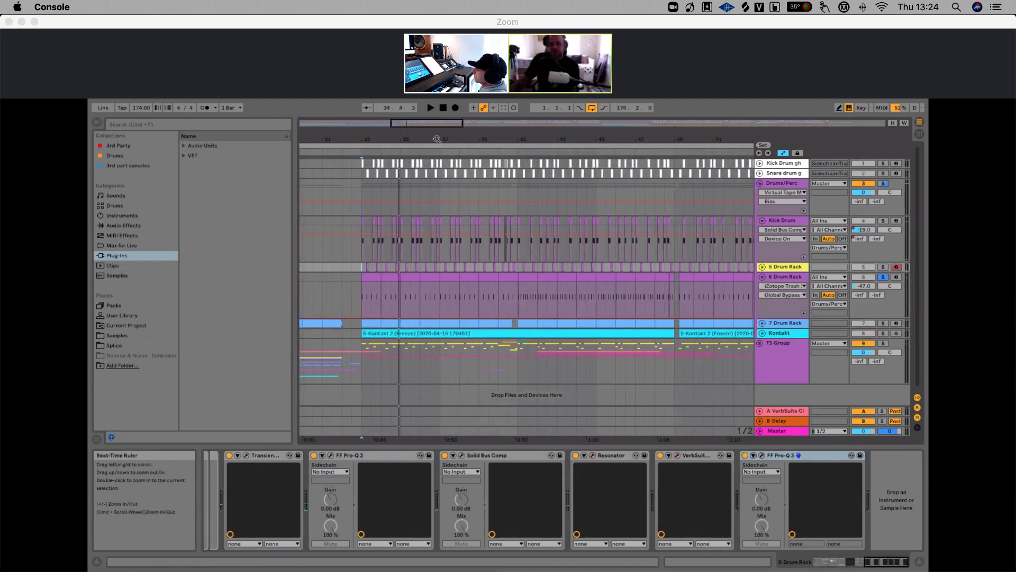
Select the 6 Drum Rack track and show its Drum Rack Pitch automation lane
{"action": "left_click_drag", "start_coordinate": [509, 140], "coordinate": [509, 113]}
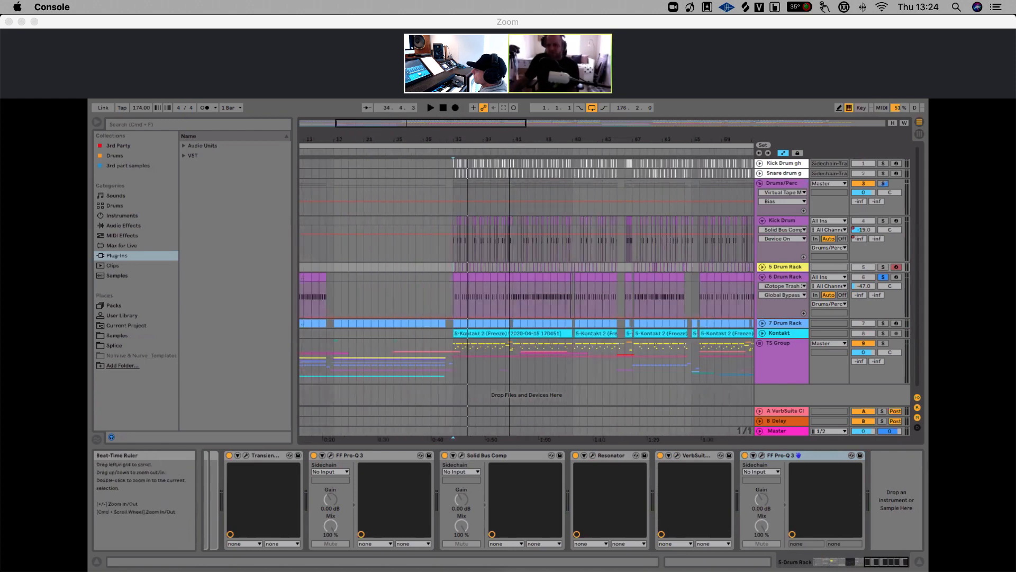
{"action": "left_click", "coordinate": [788, 277]}
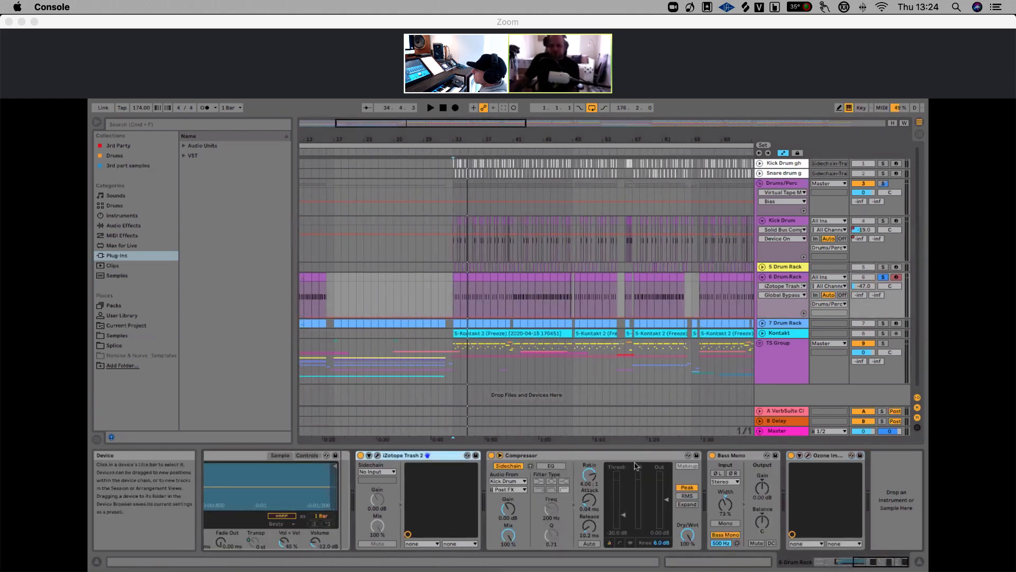
{"action": "scroll", "coordinate": [635, 466], "scroll_direction": "up", "scroll_amount": 5}
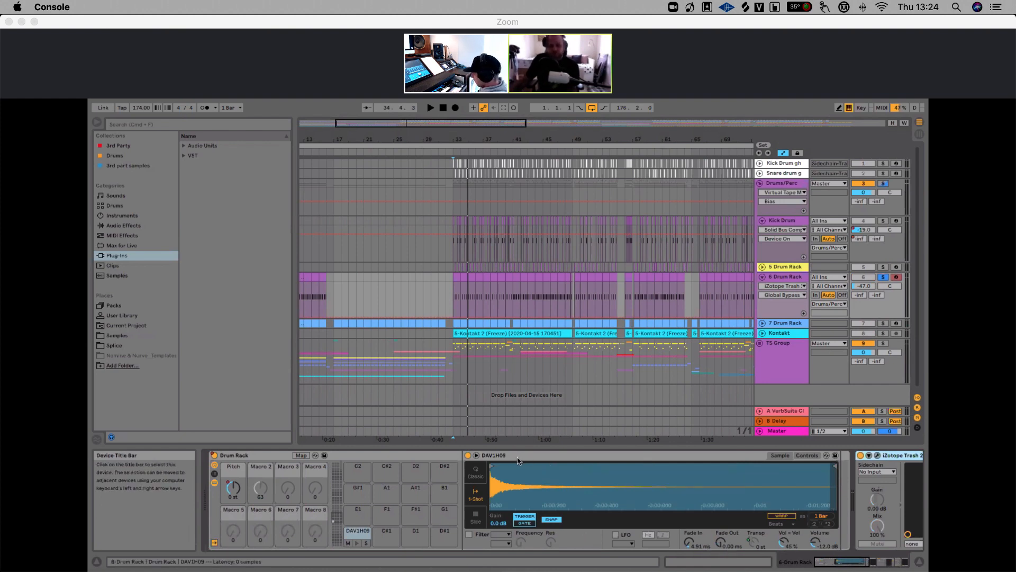
{"action": "scroll", "coordinate": [518, 460], "scroll_direction": "right", "scroll_amount": 2}
{"action": "scroll", "coordinate": [482, 462], "scroll_direction": "left", "scroll_amount": 2}
{"action": "left_click", "coordinate": [788, 286]}
{"action": "left_click", "coordinate": [782, 304]}
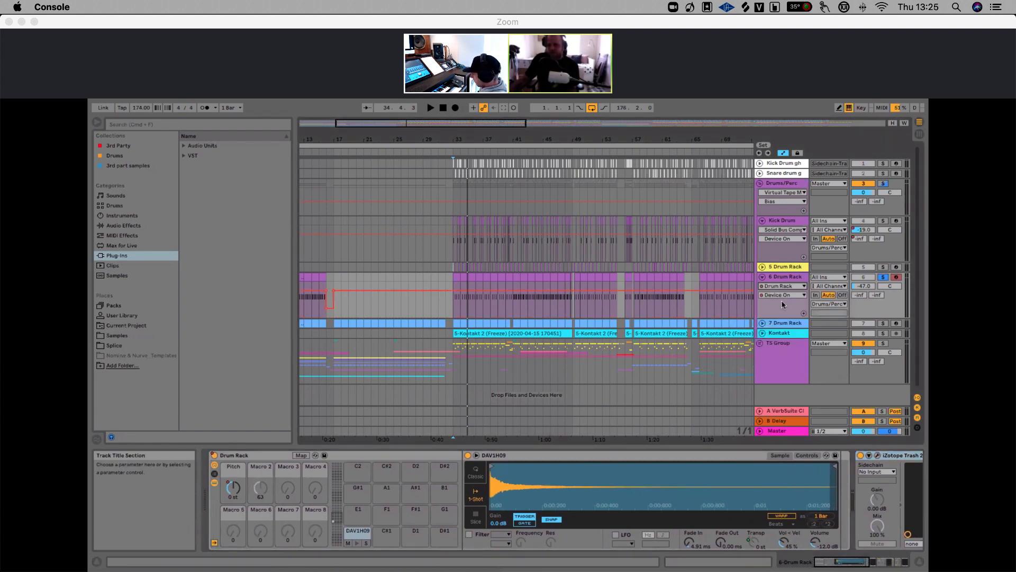
{"action": "left_click", "coordinate": [785, 297]}
{"action": "left_click", "coordinate": [786, 312]}
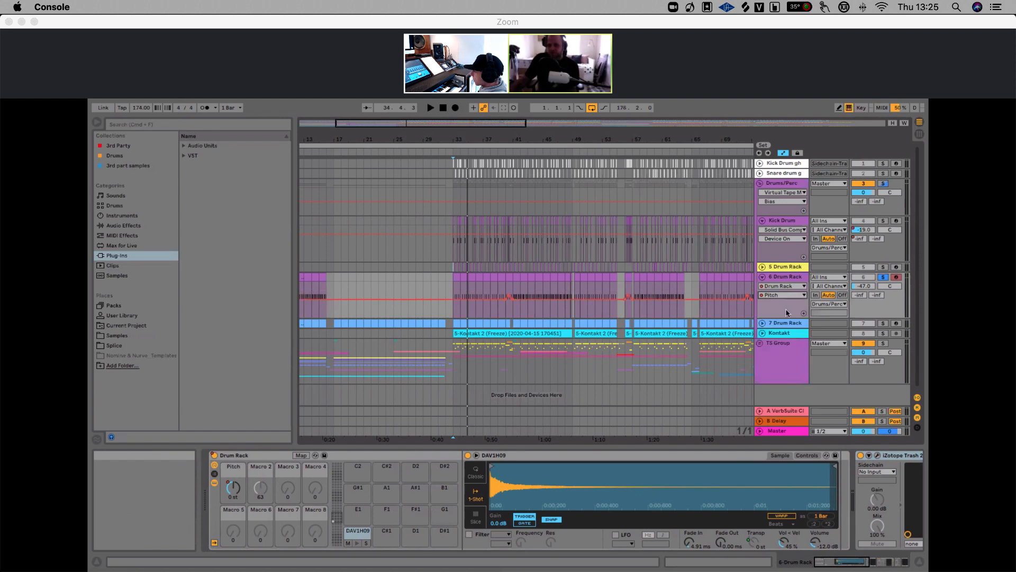
Play the 6 Drum Rack clips from several positions to audition the pitch automation
{"action": "left_click_drag", "start_coordinate": [556, 139], "coordinate": [515, 178]}
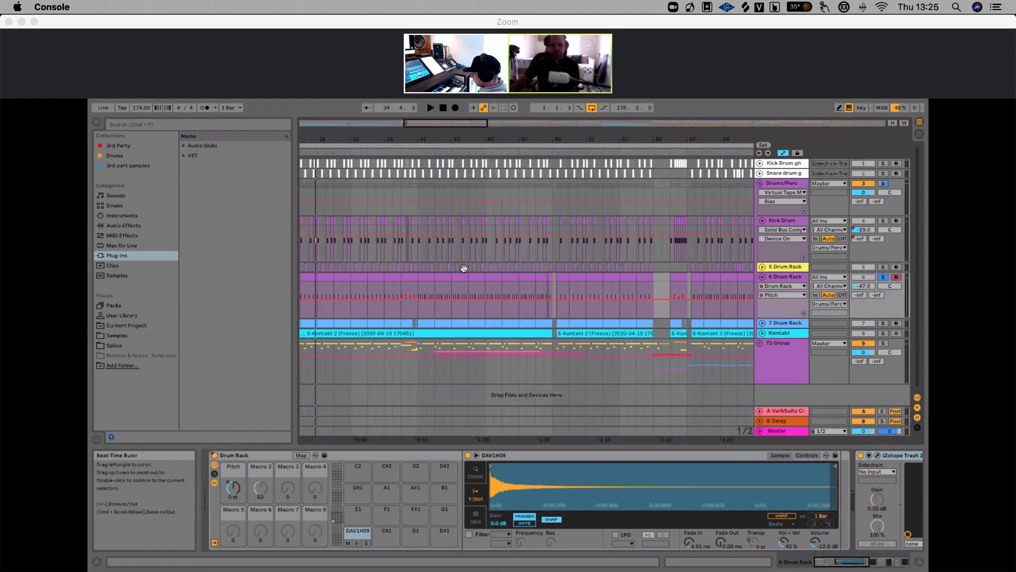
{"action": "left_click", "coordinate": [755, 543]}
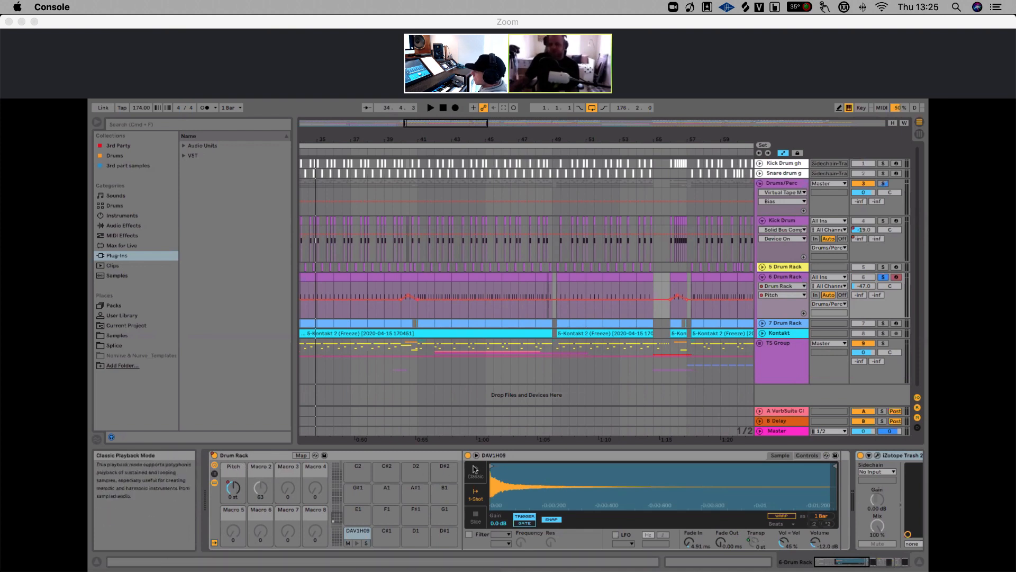
{"action": "scroll", "coordinate": [459, 340], "scroll_direction": "up", "scroll_amount": 3}
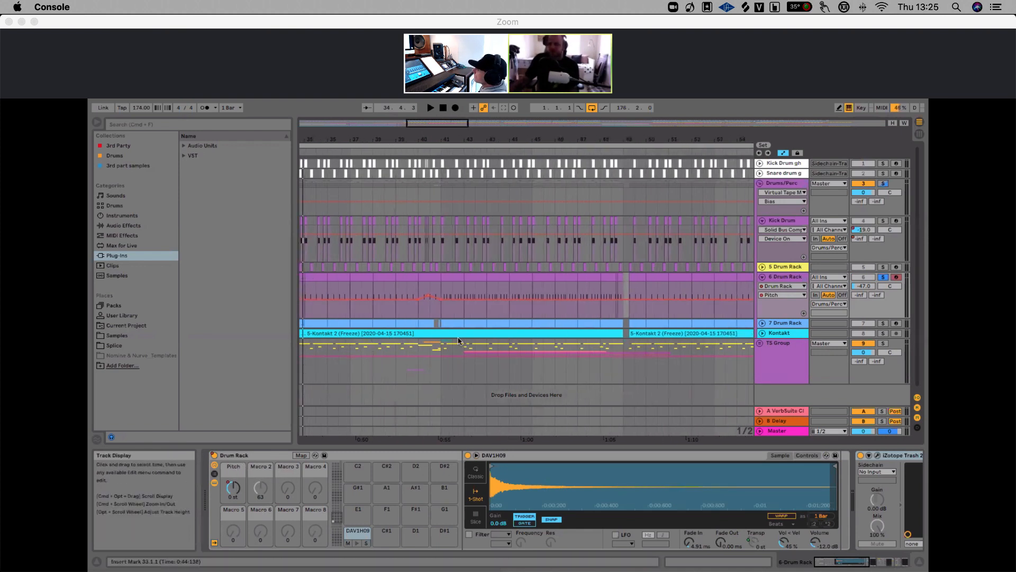
{"action": "left_click", "coordinate": [405, 314]}
{"action": "key", "text": "space"}
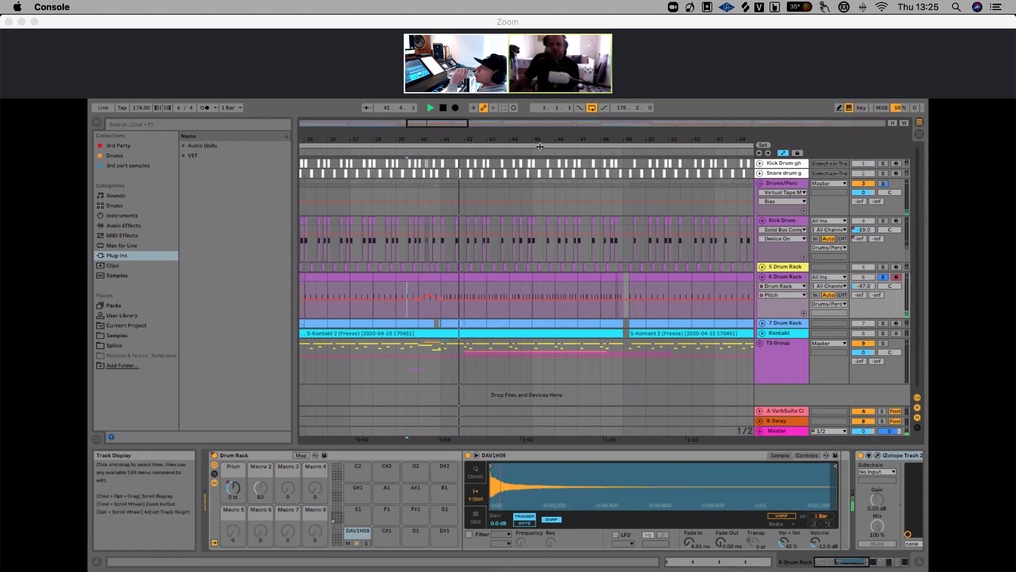
{"action": "left_click_drag", "start_coordinate": [540, 140], "coordinate": [418, 106]}
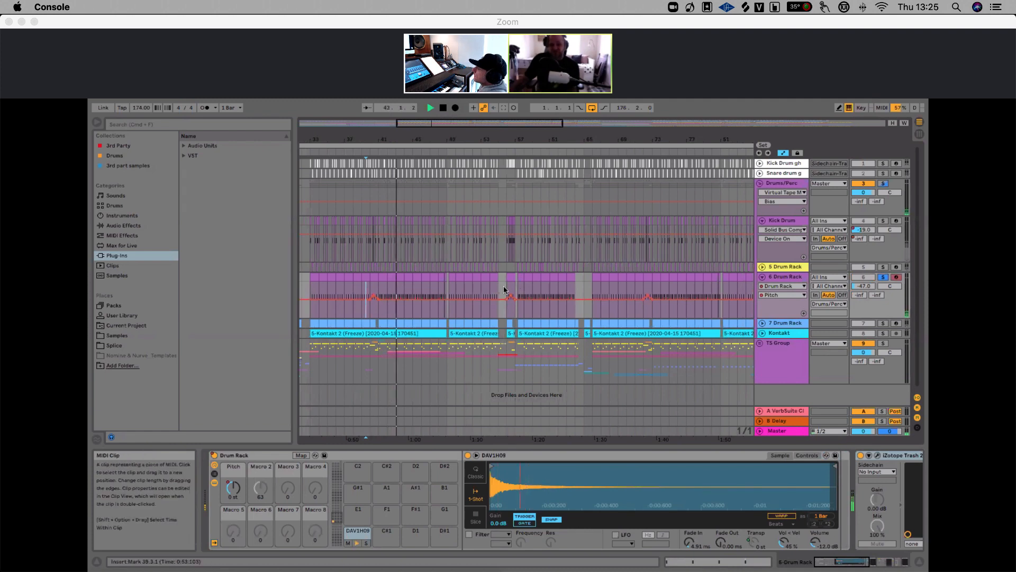
{"action": "left_click", "coordinate": [503, 285]}
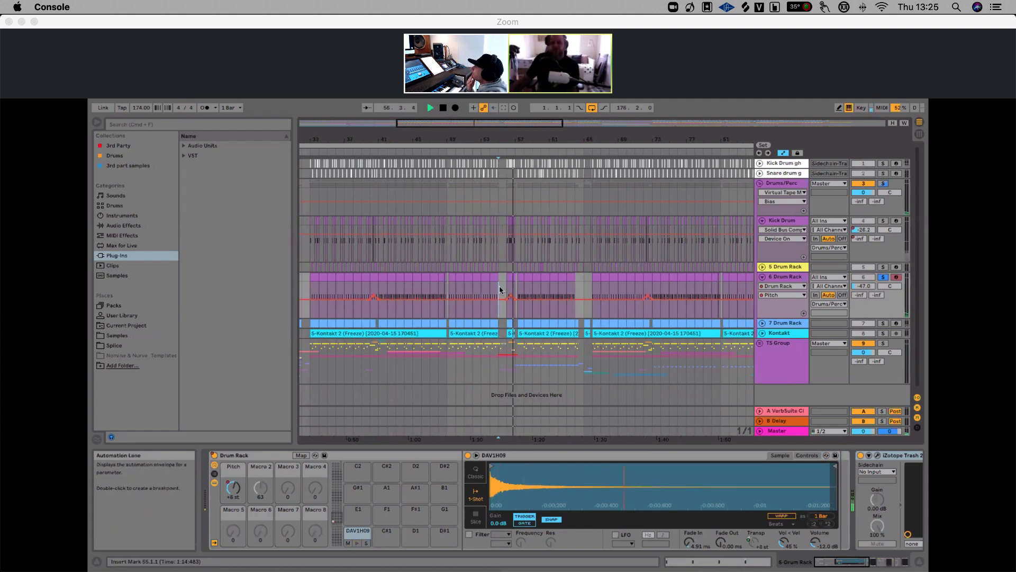
{"action": "key", "text": "space"}
{"action": "left_click_drag", "start_coordinate": [505, 139], "coordinate": [504, 116]}
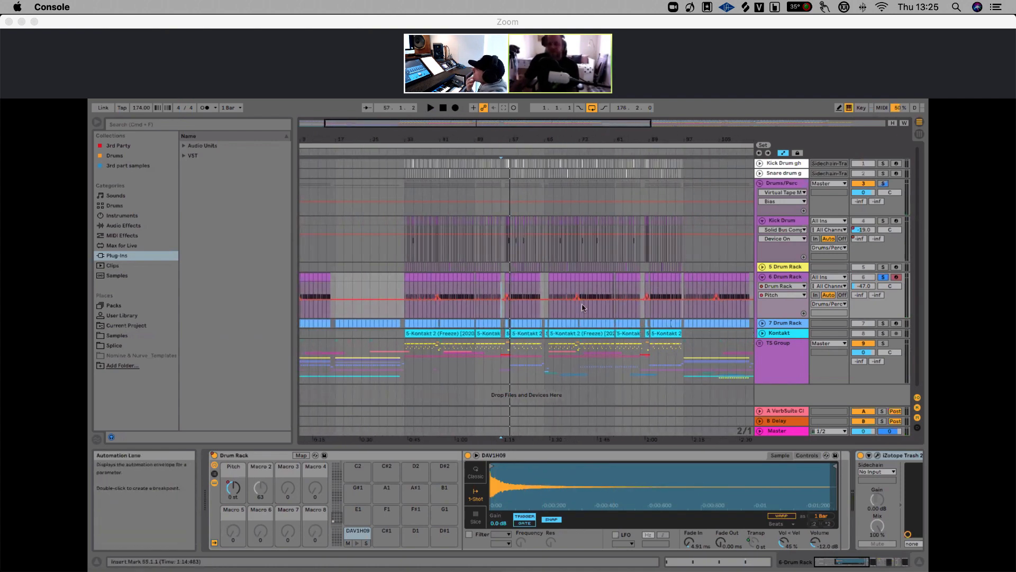
{"action": "left_click", "coordinate": [404, 293]}
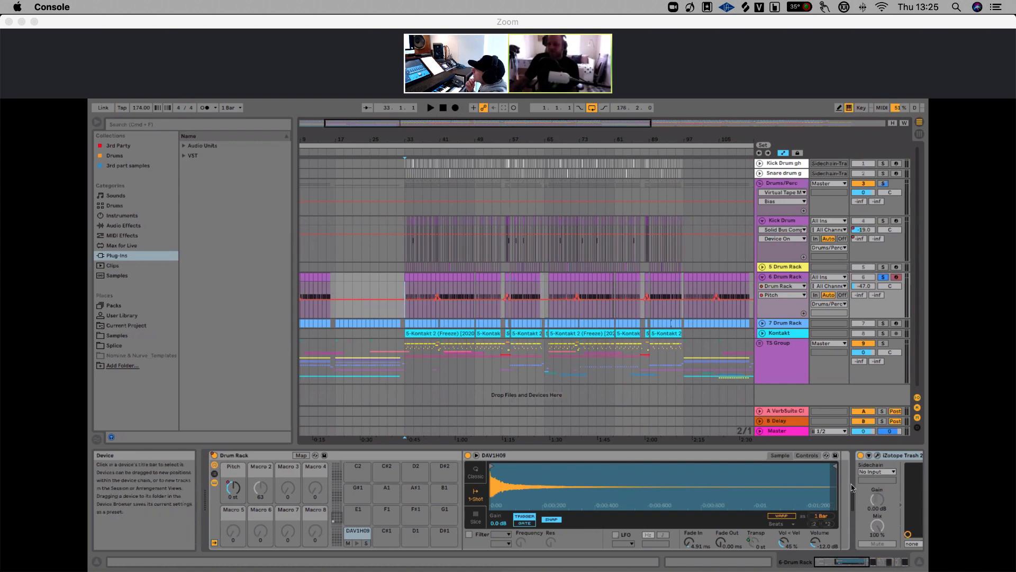
Show the 6 Drum Rack device chain and play the drums from the start of the clips
{"action": "scroll", "coordinate": [898, 528], "scroll_direction": "right", "scroll_amount": 10}
{"action": "scroll", "coordinate": [852, 486], "scroll_direction": "left", "scroll_amount": 5}
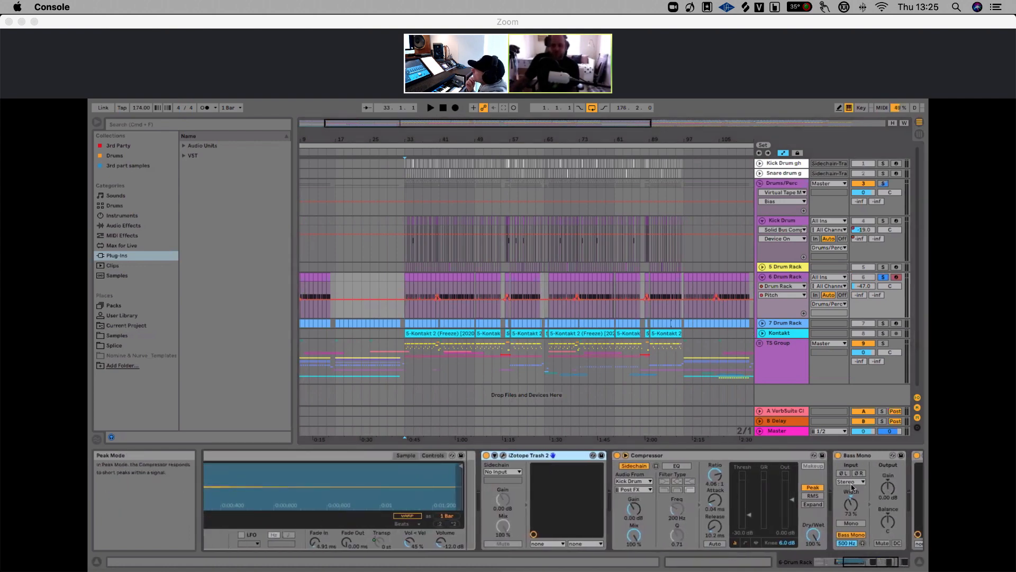
{"action": "left_click", "coordinate": [486, 456]}
{"action": "left_click", "coordinate": [617, 455]}
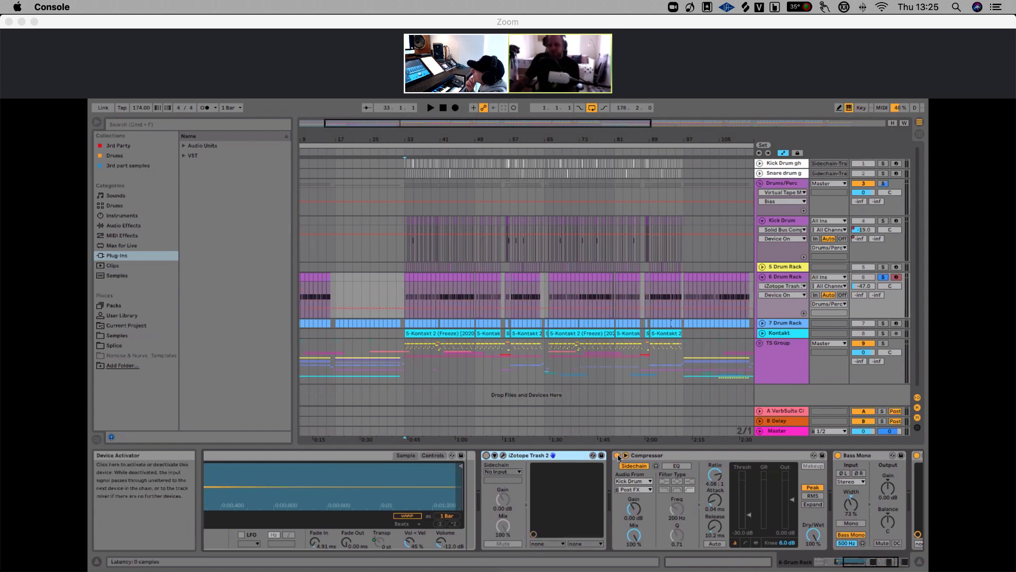
{"action": "scroll", "coordinate": [858, 466], "scroll_direction": "right", "scroll_amount": 3}
{"action": "scroll", "coordinate": [858, 466], "scroll_direction": "right", "scroll_amount": 3}
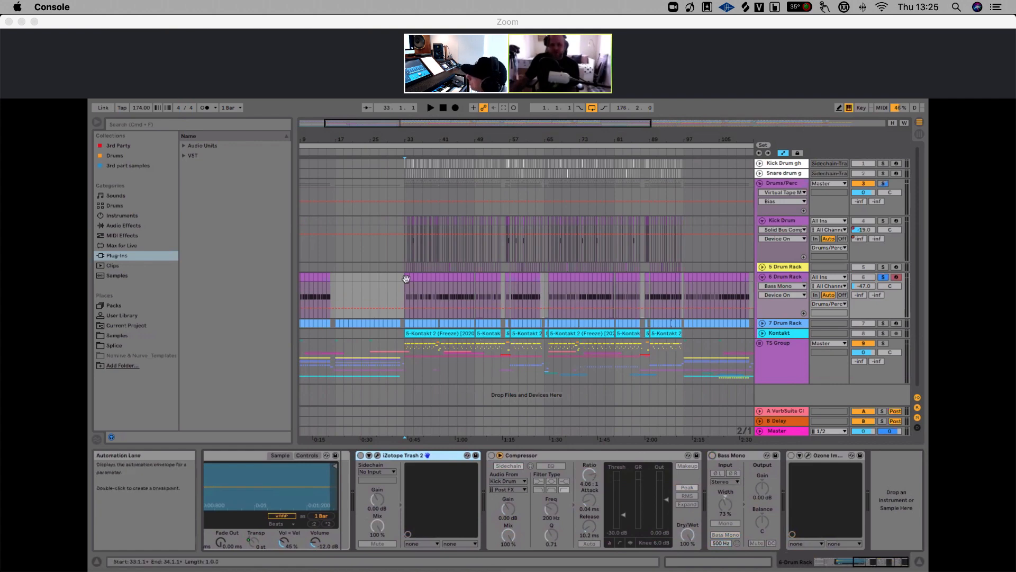
{"action": "key", "text": "space"}
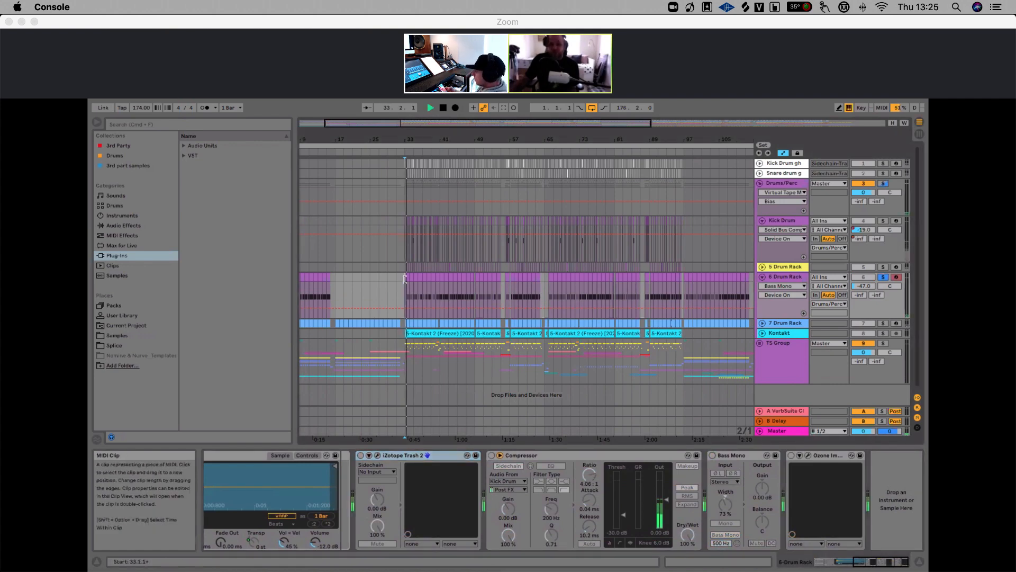
{"action": "left_click_drag", "start_coordinate": [408, 139], "coordinate": [409, 206]}
{"action": "left_click_drag", "start_coordinate": [409, 138], "coordinate": [408, 140]}
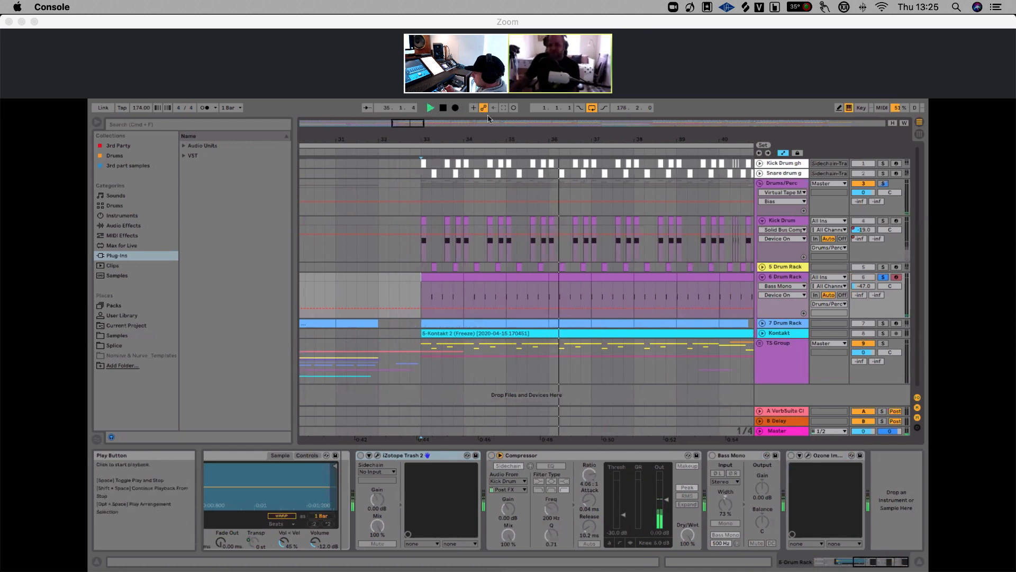
{"action": "left_click_drag", "start_coordinate": [509, 140], "coordinate": [521, 100]}
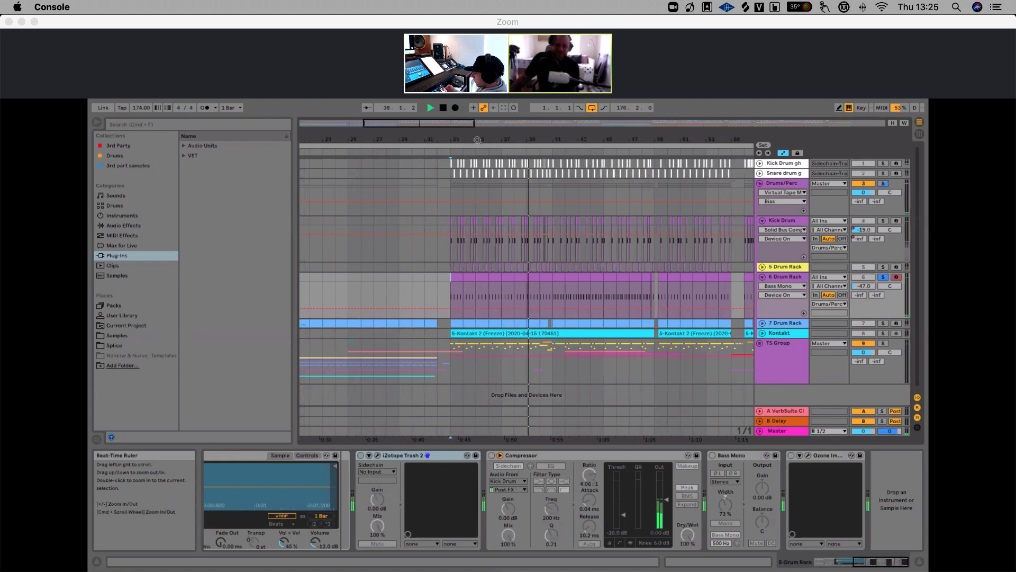
Toggle the iZotope Trash 2, Compressor, Bass Mono and Ozone Imager devices off and on to compare
{"action": "left_click", "coordinate": [360, 456]}
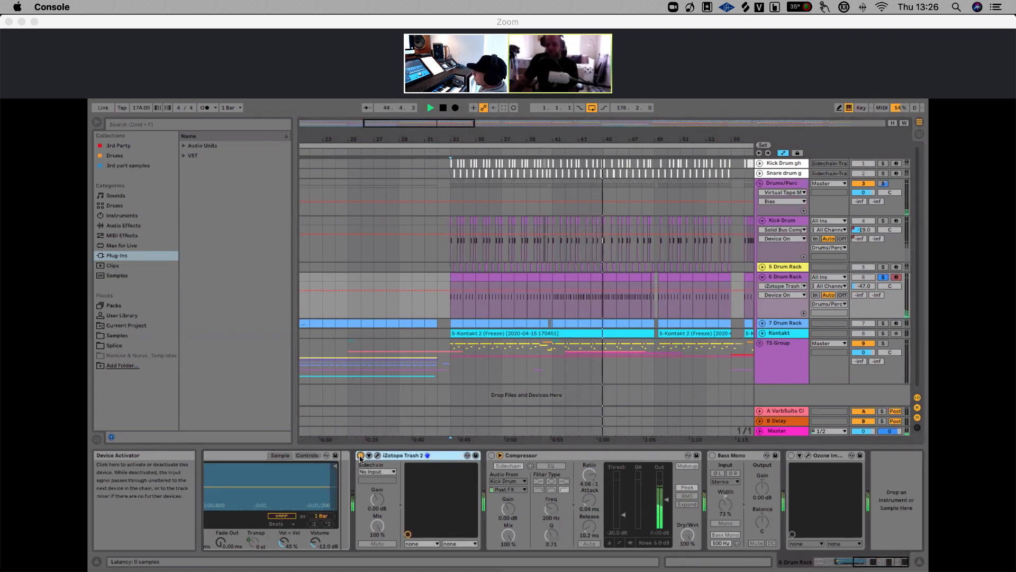
{"action": "left_click", "coordinate": [491, 456]}
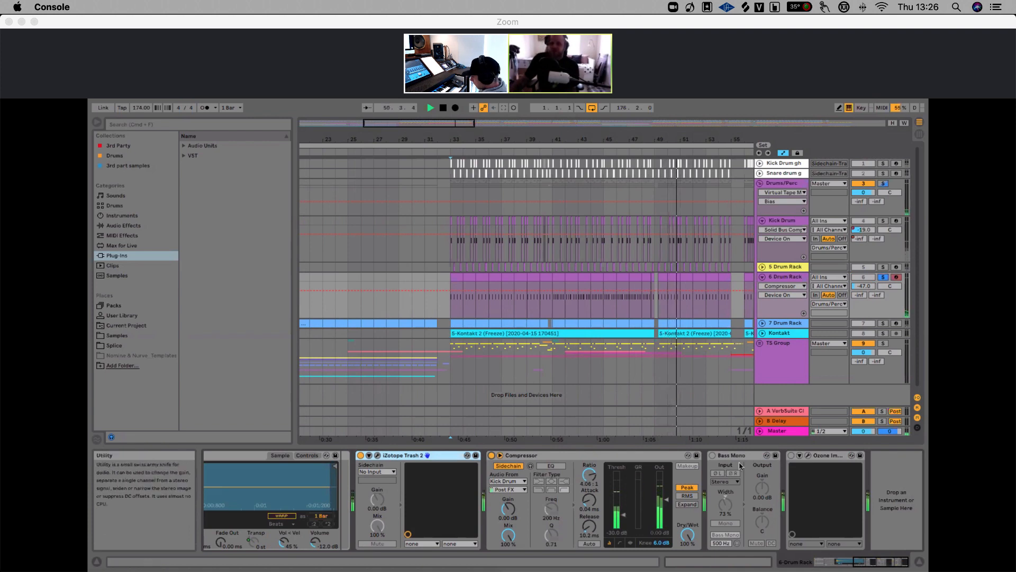
{"action": "left_click", "coordinate": [712, 456]}
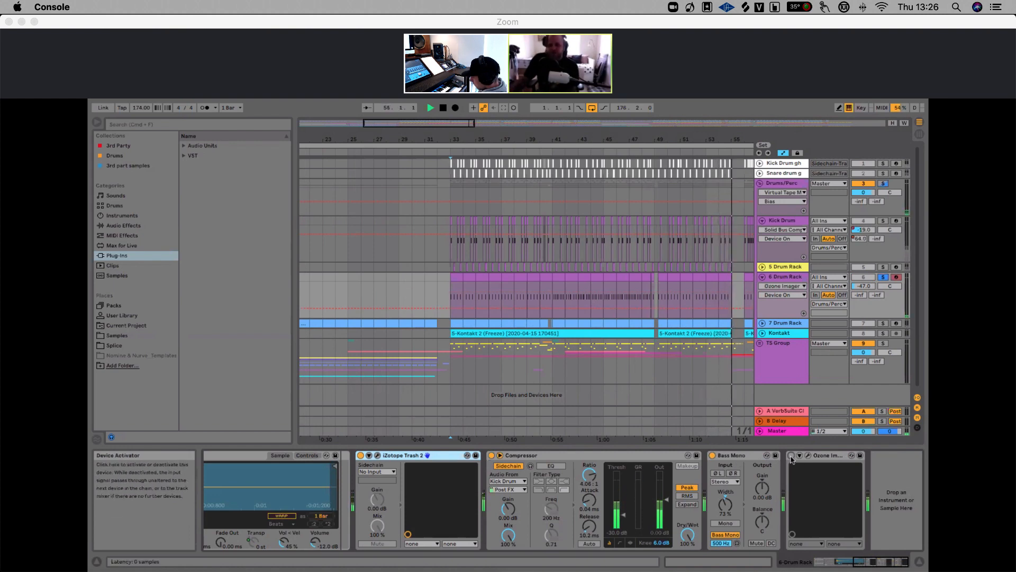
{"action": "left_click", "coordinate": [791, 456]}
{"action": "key", "text": "space"}
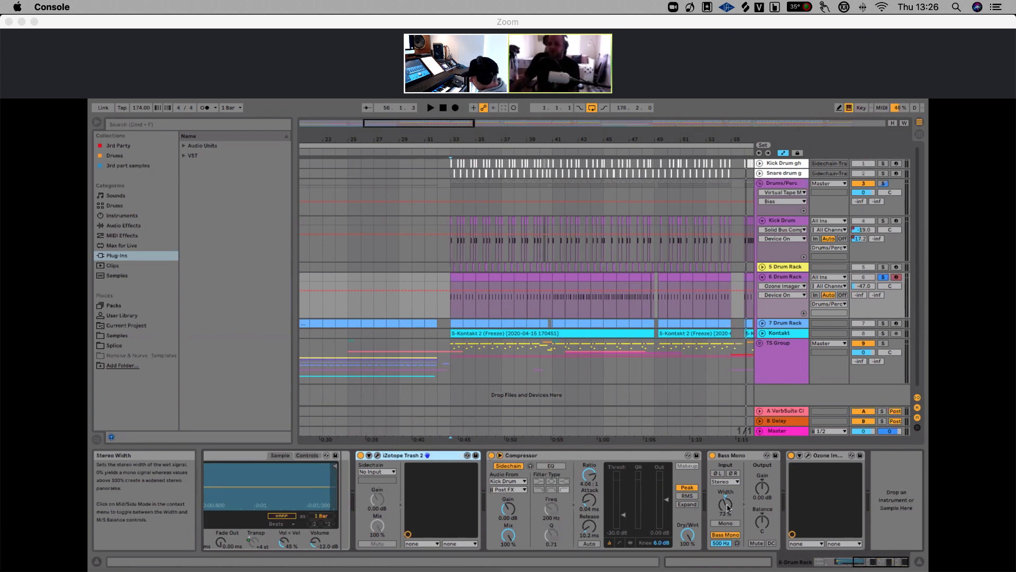
Open the Ozone Imager plug-in window and play the drums with it in view
{"action": "left_click", "coordinate": [808, 456]}
{"action": "key", "text": "space"}
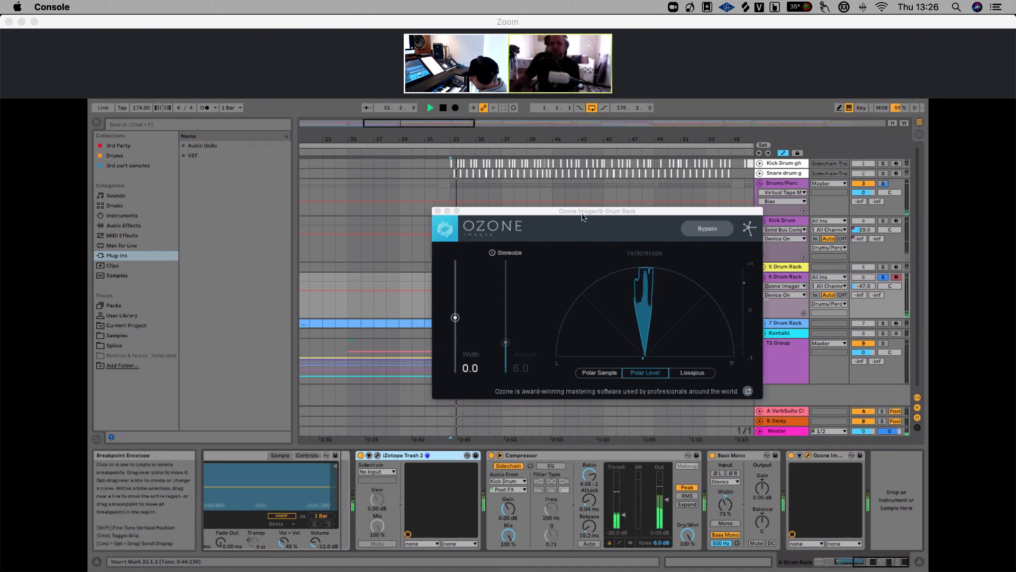
{"action": "left_click_drag", "start_coordinate": [593, 210], "coordinate": [280, 137]}
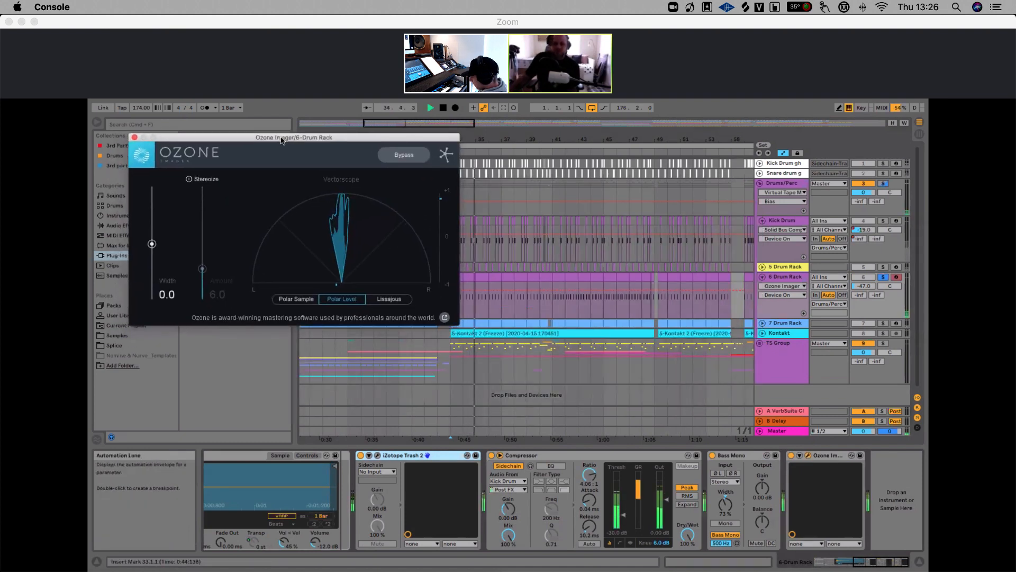
Toggle the Bass Mono device off and on during playback, then close the Ozone Imager window
{"action": "left_click", "coordinate": [713, 456]}
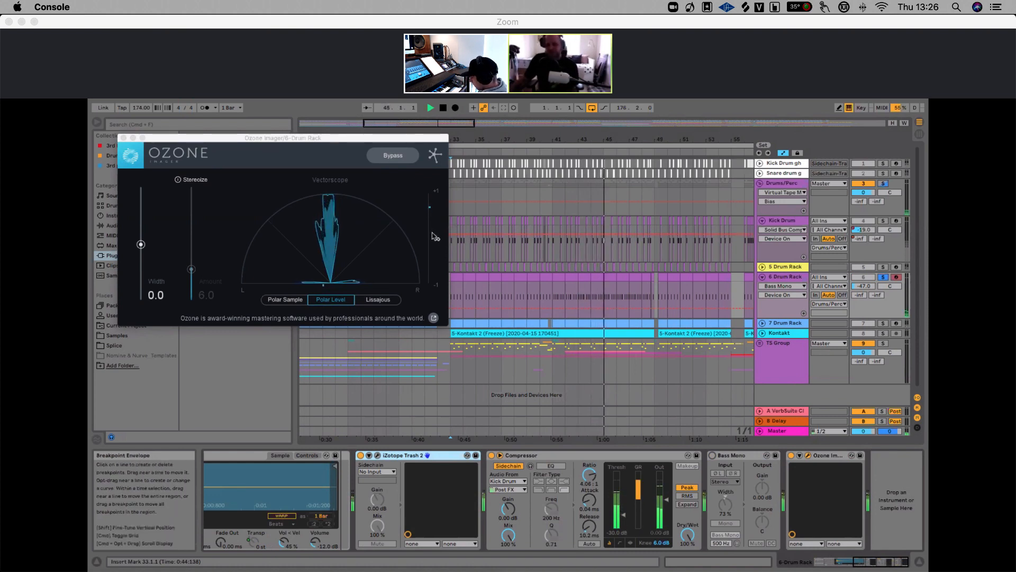
{"action": "left_click", "coordinate": [712, 456]}
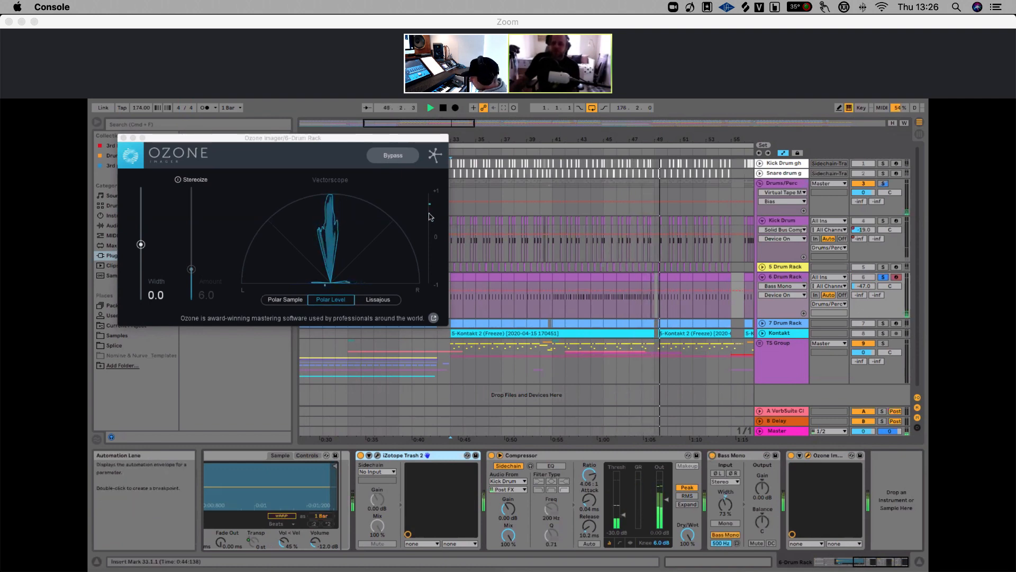
{"action": "key", "text": "space"}
{"action": "key", "text": "space"}
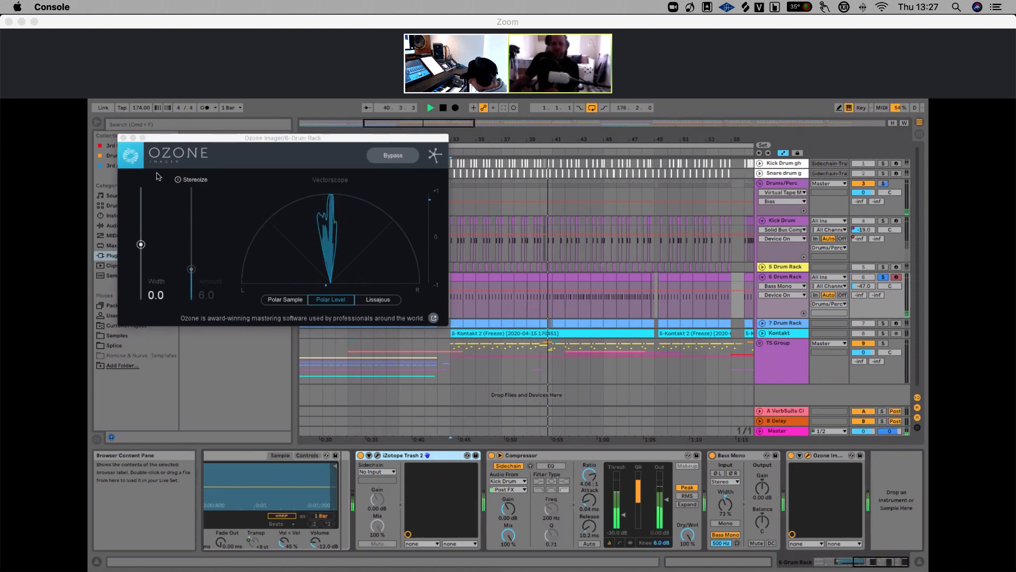
{"action": "left_click", "coordinate": [124, 139]}
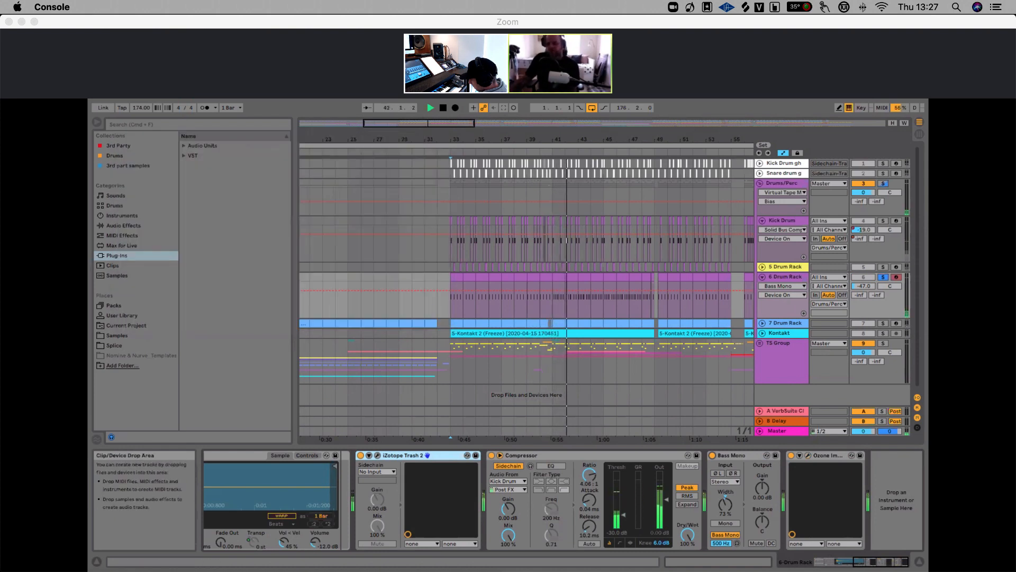
Solo the Drums/Perc group and play it while deactivating and reactivating the 6 Drum Rack track
{"action": "left_click", "coordinate": [882, 184]}
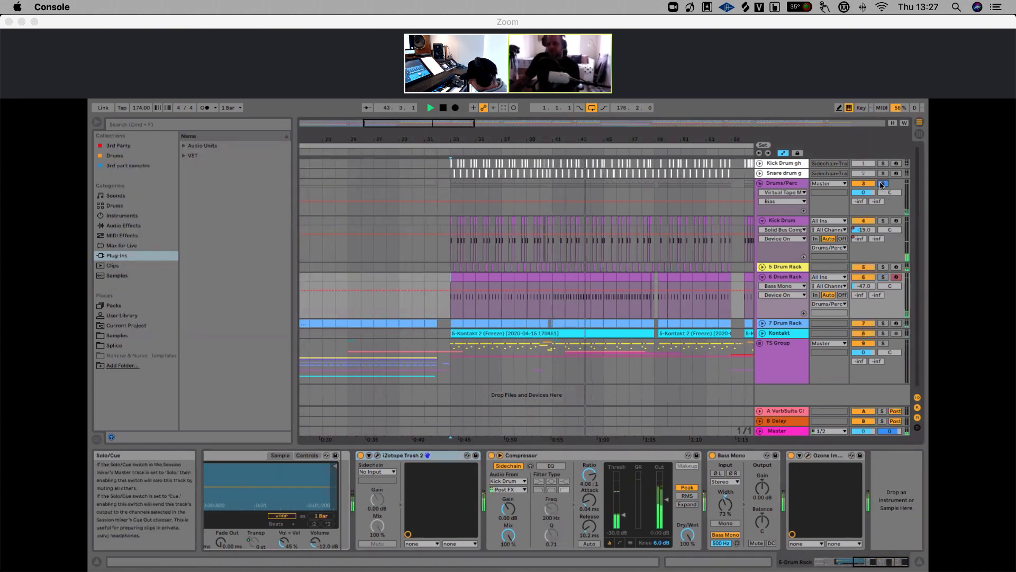
{"action": "left_click", "coordinate": [882, 183]}
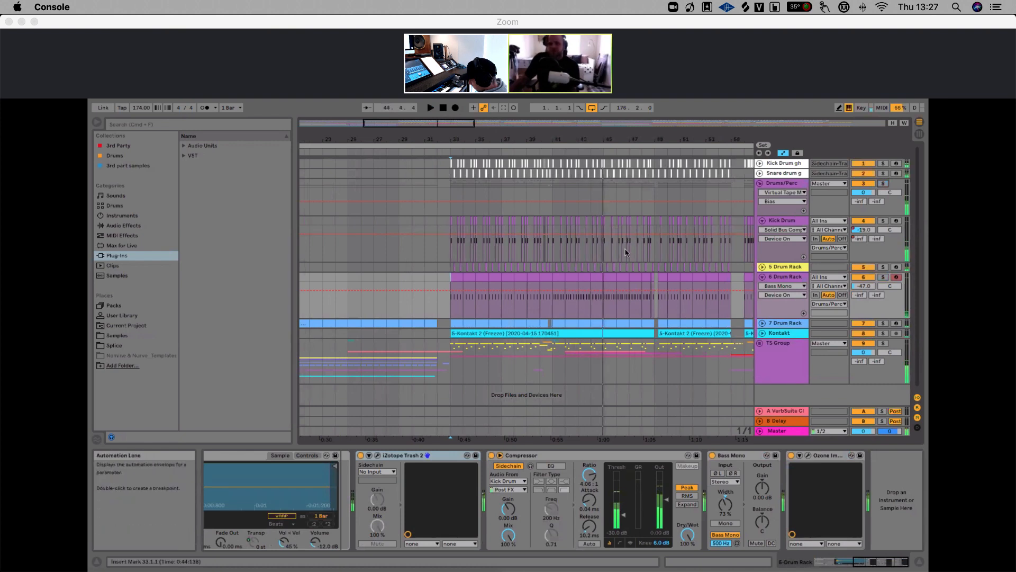
{"action": "left_click", "coordinate": [858, 277]}
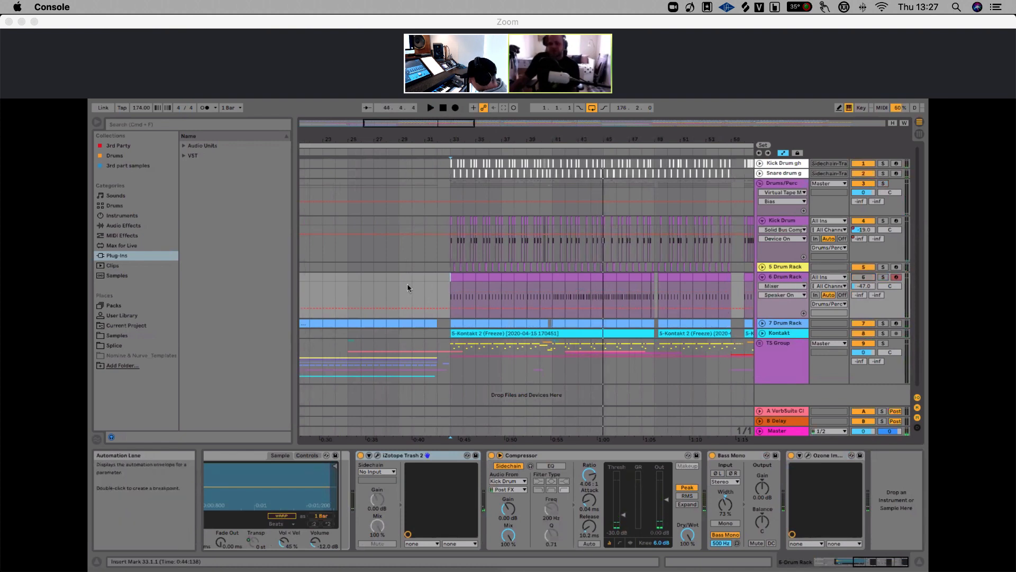
{"action": "left_click", "coordinate": [449, 280]}
{"action": "key", "text": "space"}
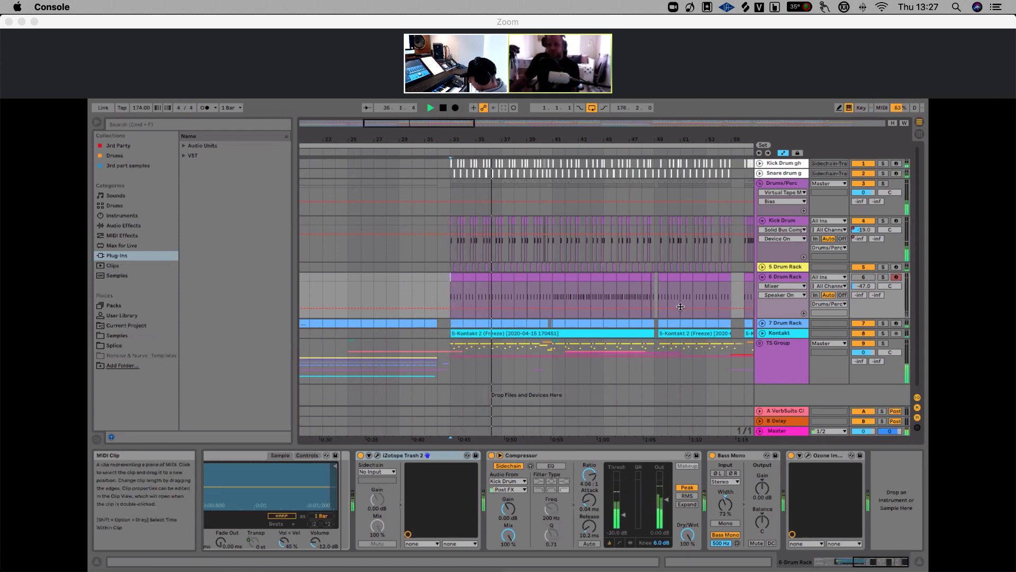
{"action": "left_click", "coordinate": [856, 277]}
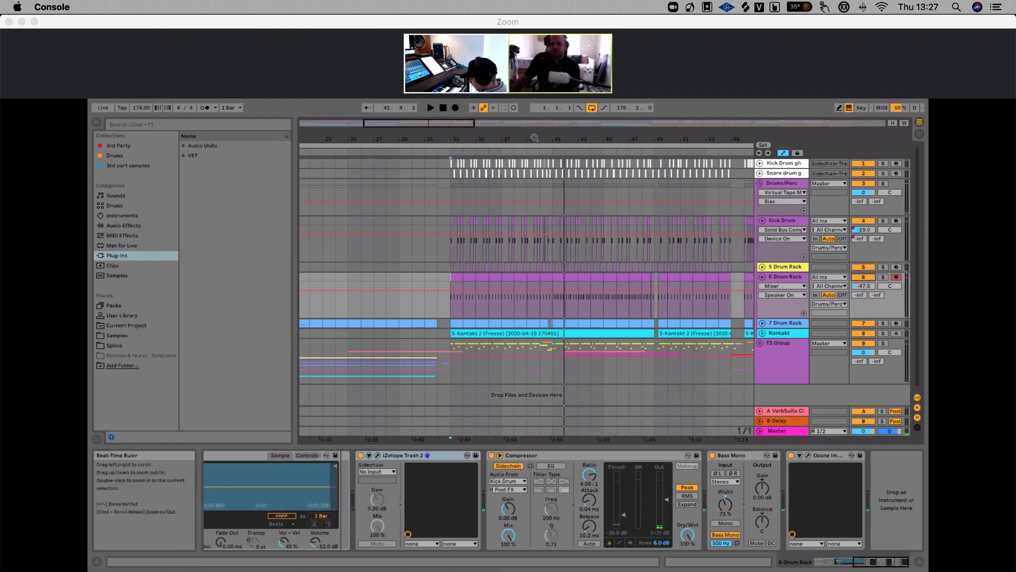
{"action": "left_click_drag", "start_coordinate": [532, 139], "coordinate": [493, 140]}
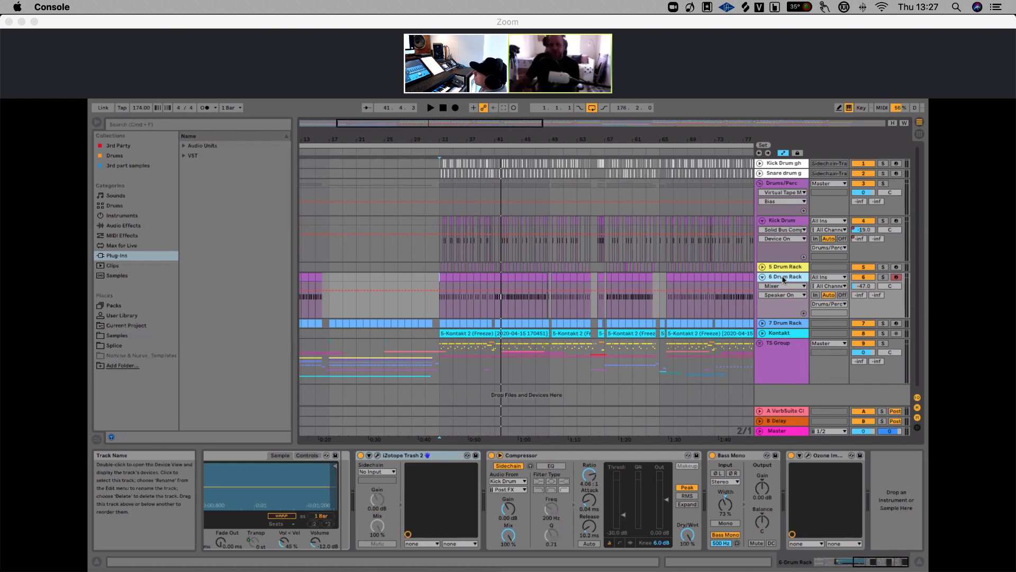
{"action": "left_click_drag", "start_coordinate": [500, 141], "coordinate": [476, 90]}
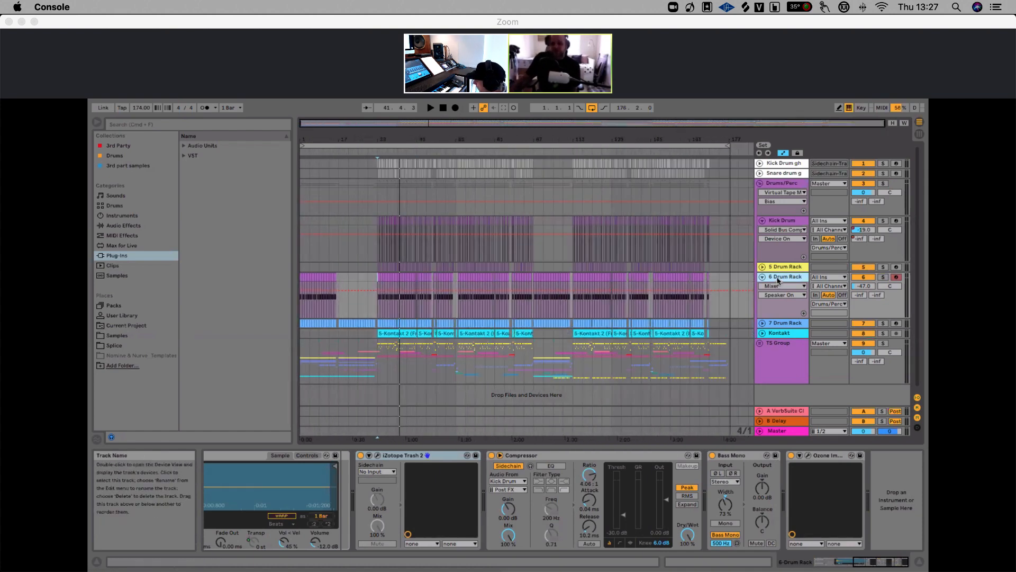
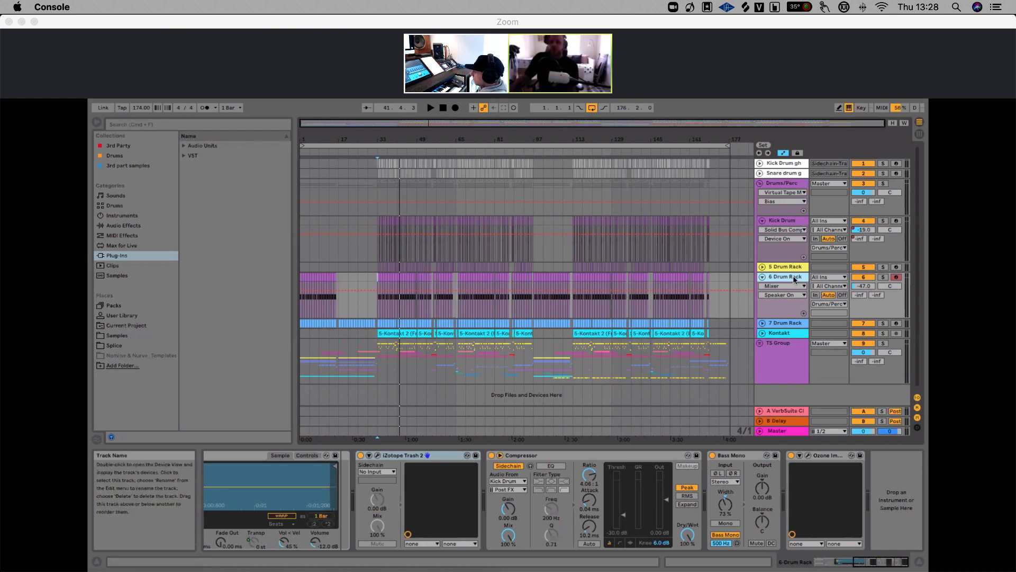
Solo the 7 Drum Rack track and start playback from around bar 33
{"action": "left_click", "coordinate": [883, 323]}
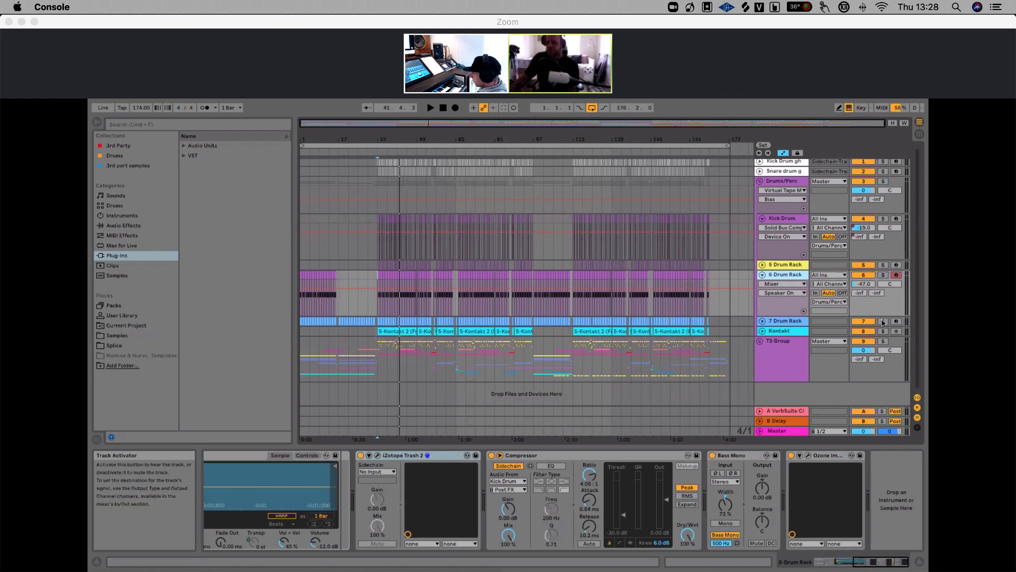
{"action": "left_click", "coordinate": [376, 305]}
{"action": "key", "text": "space"}
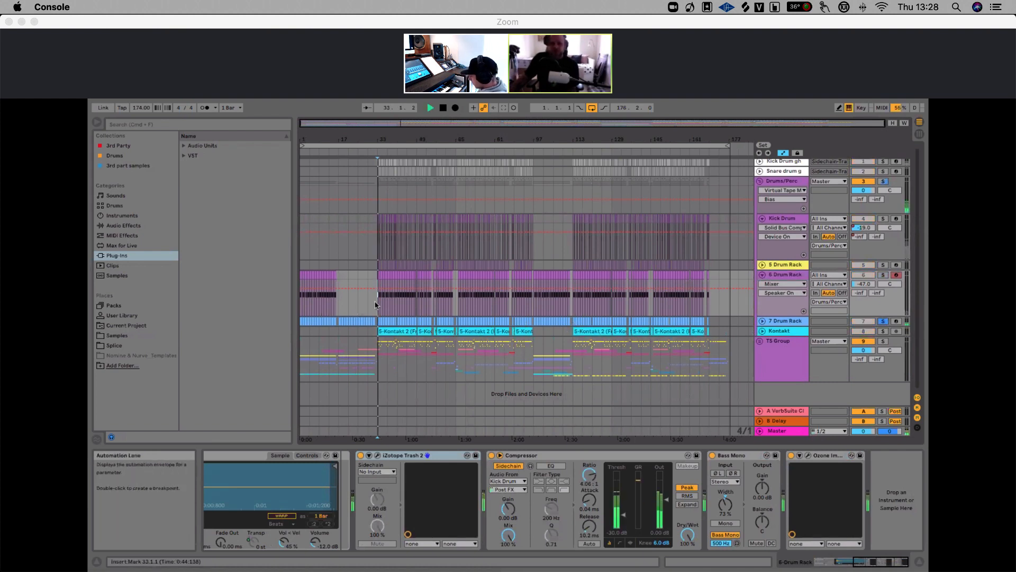
Select the 7 Drum Rack track and browse its device chain through to the Delay and FF Pro-Q 3 devices
{"action": "left_click", "coordinate": [784, 323]}
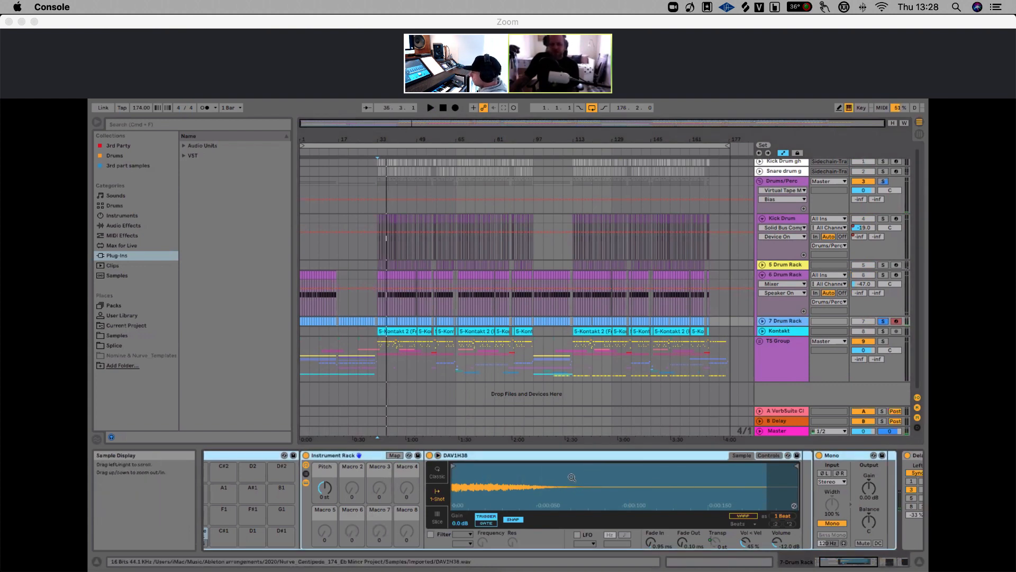
{"action": "scroll", "coordinate": [571, 477], "scroll_direction": "left", "scroll_amount": 2}
{"action": "scroll", "coordinate": [571, 477], "scroll_direction": "right", "scroll_amount": 2}
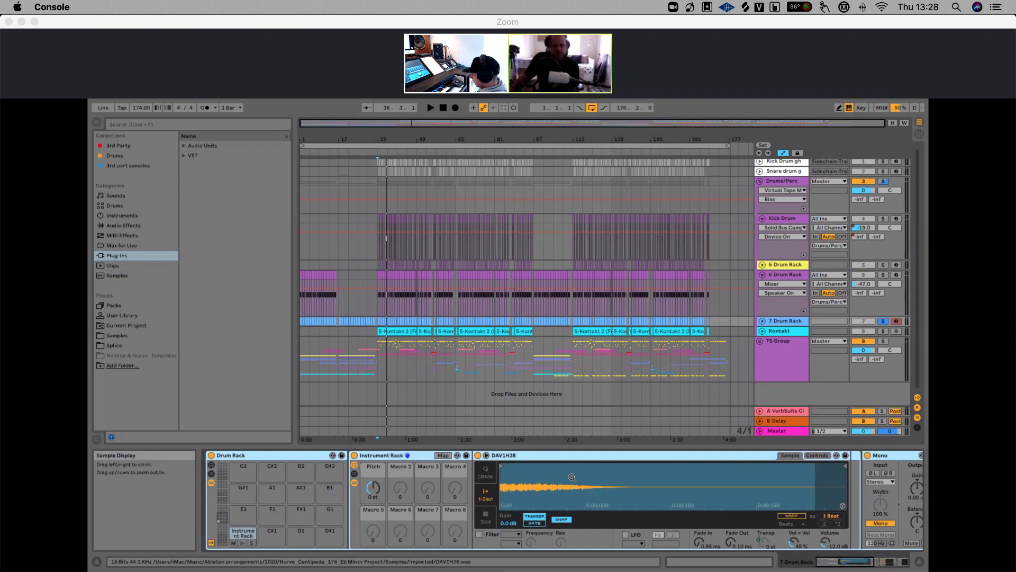
{"action": "scroll", "coordinate": [577, 479], "scroll_direction": "right", "scroll_amount": 7}
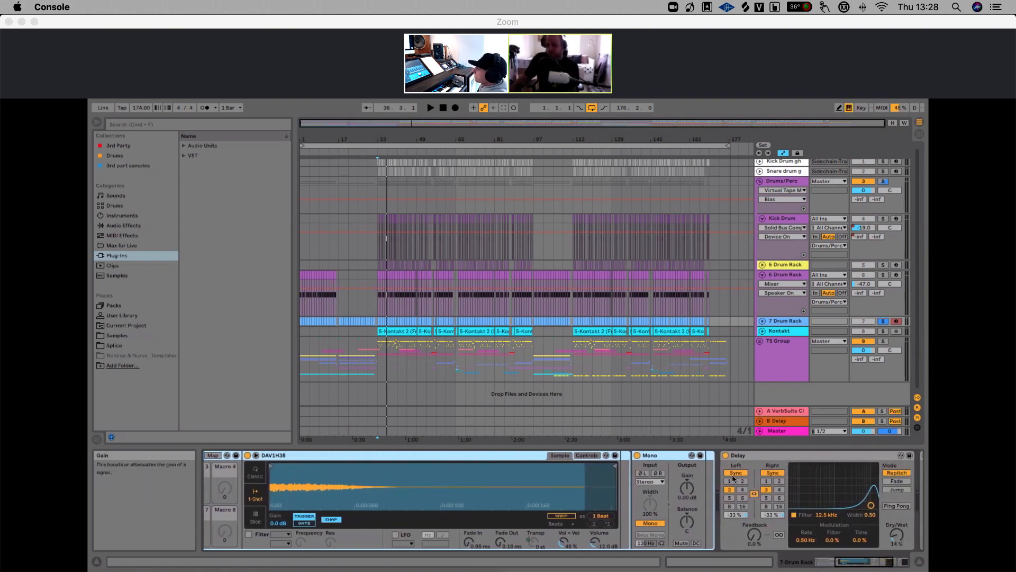
{"action": "scroll", "coordinate": [750, 456], "scroll_direction": "right", "scroll_amount": 7}
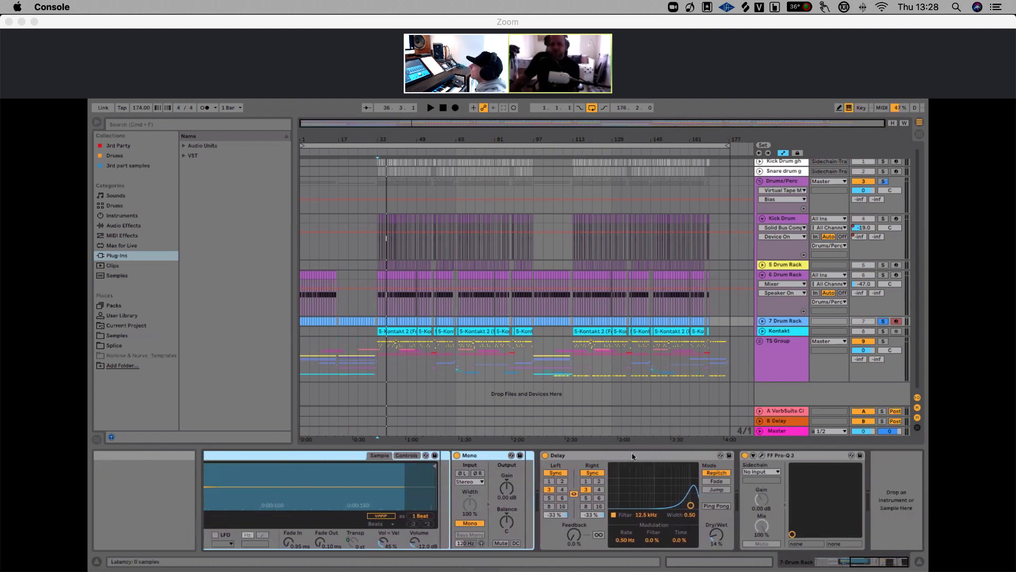
{"action": "left_click", "coordinate": [637, 458]}
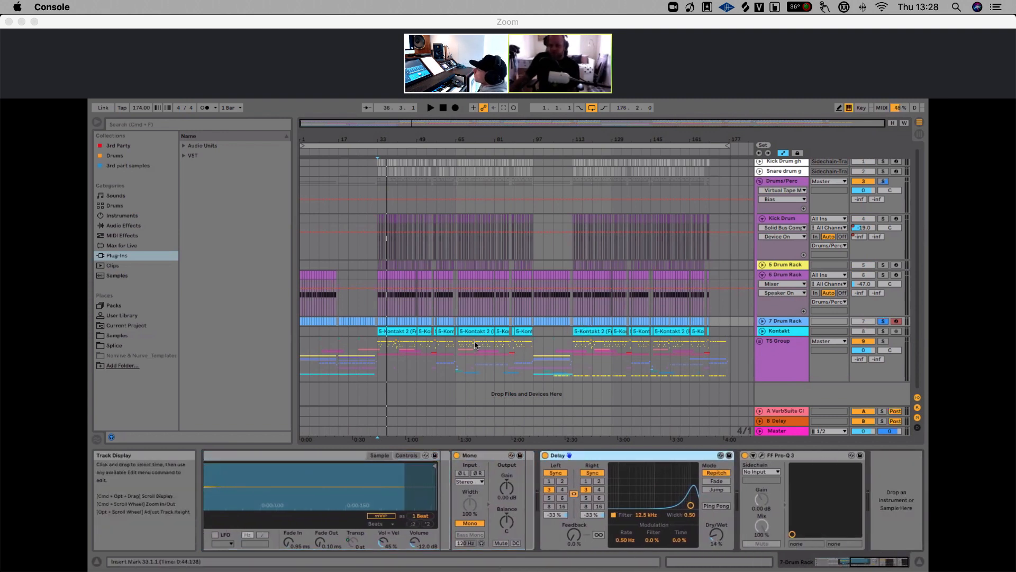
Zoom into the arrangement, restart playback and deactivate the 7 Drum Rack's Delay device
{"action": "mouse_move", "coordinate": [371, 138]}
{"action": "left_mouse_down"}
{"action": "mouse_move", "coordinate": [372, 169]}
{"action": "mouse_move", "coordinate": [372, 136]}
{"action": "left_mouse_up"}
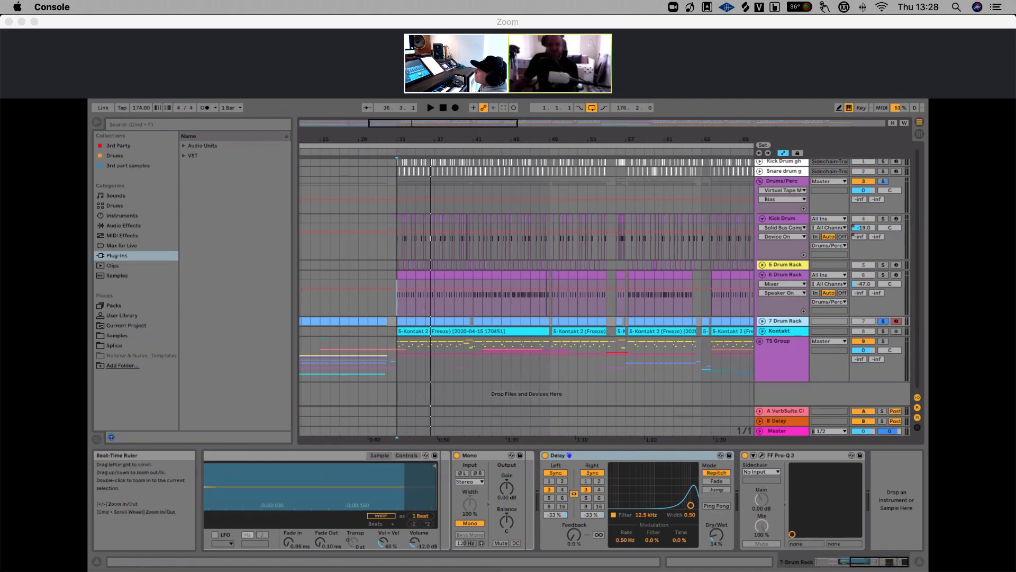
{"action": "left_click_drag", "start_coordinate": [464, 135], "coordinate": [464, 167]}
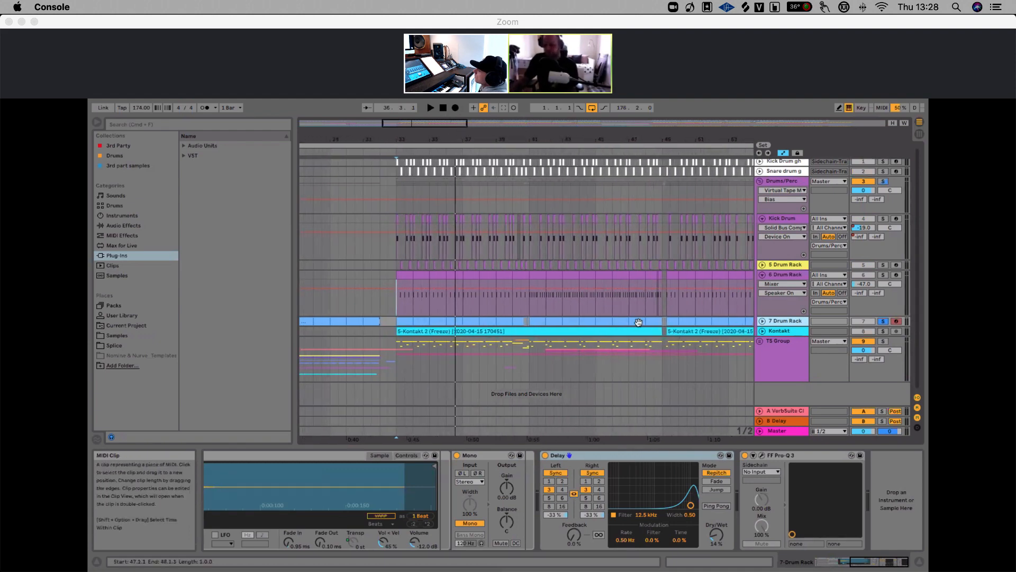
{"action": "key", "text": "space"}
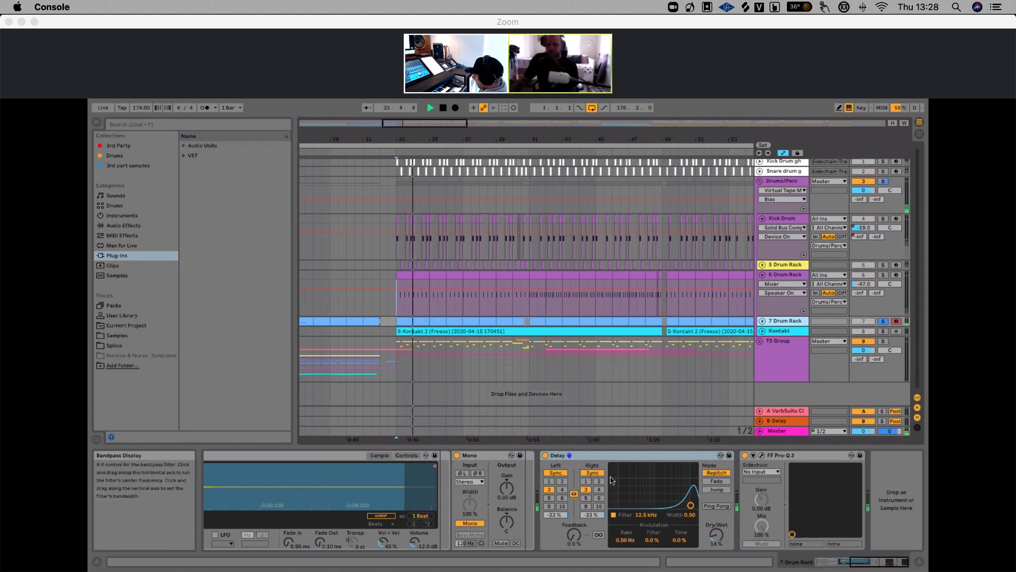
{"action": "left_click", "coordinate": [545, 455]}
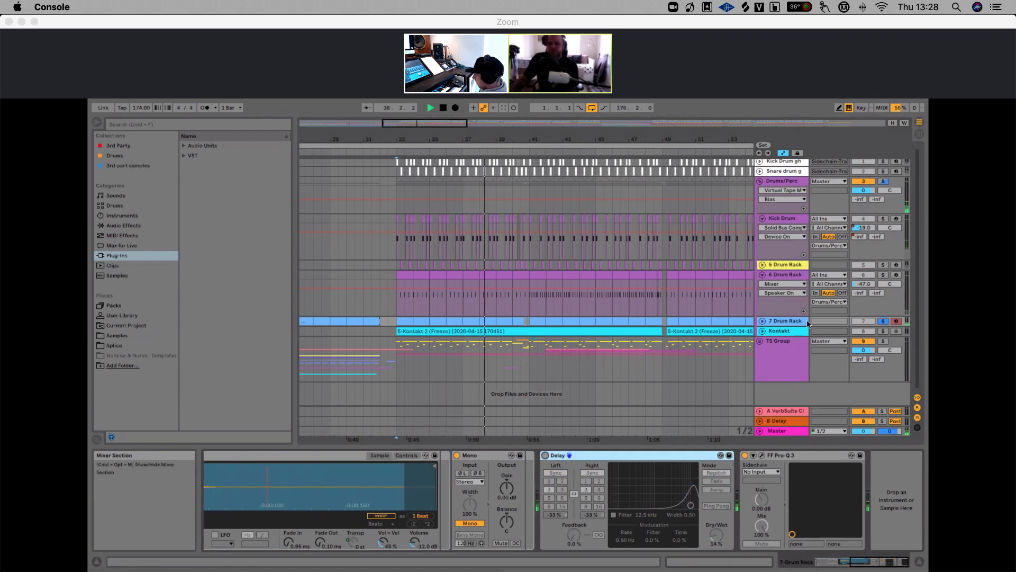
Unfold the 7 Drum Rack track and open its MIDI clip in the note editor to inspect the notes
{"action": "left_click", "coordinate": [762, 322]}
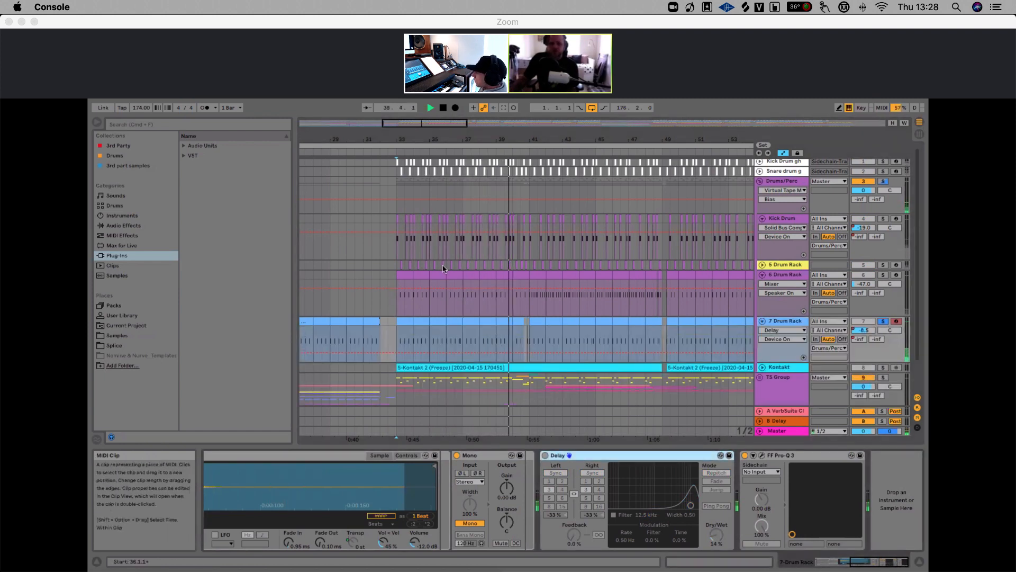
{"action": "left_click_drag", "start_coordinate": [399, 139], "coordinate": [401, 142]}
{"action": "key", "text": "space"}
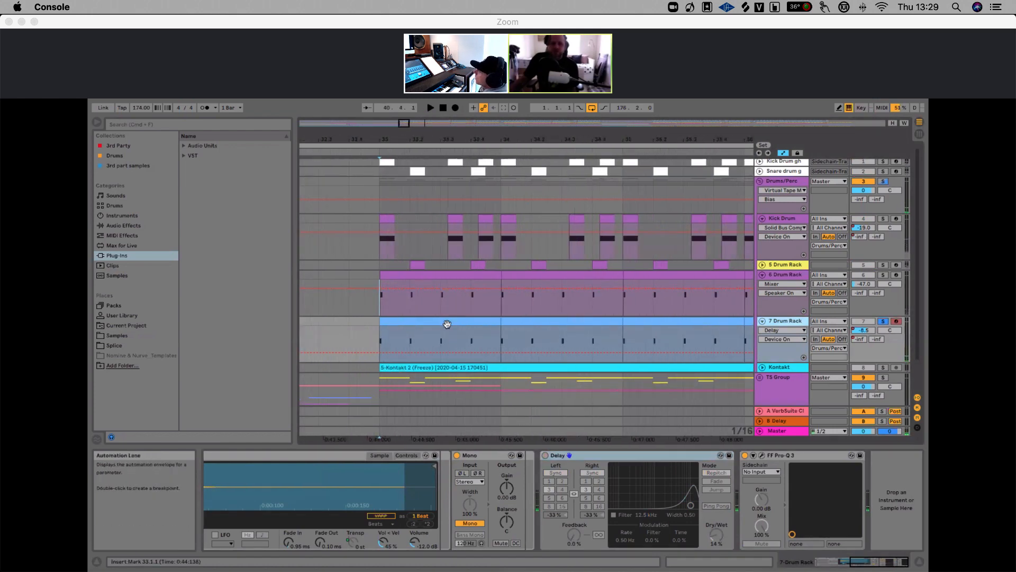
{"action": "double_click", "coordinate": [447, 321]}
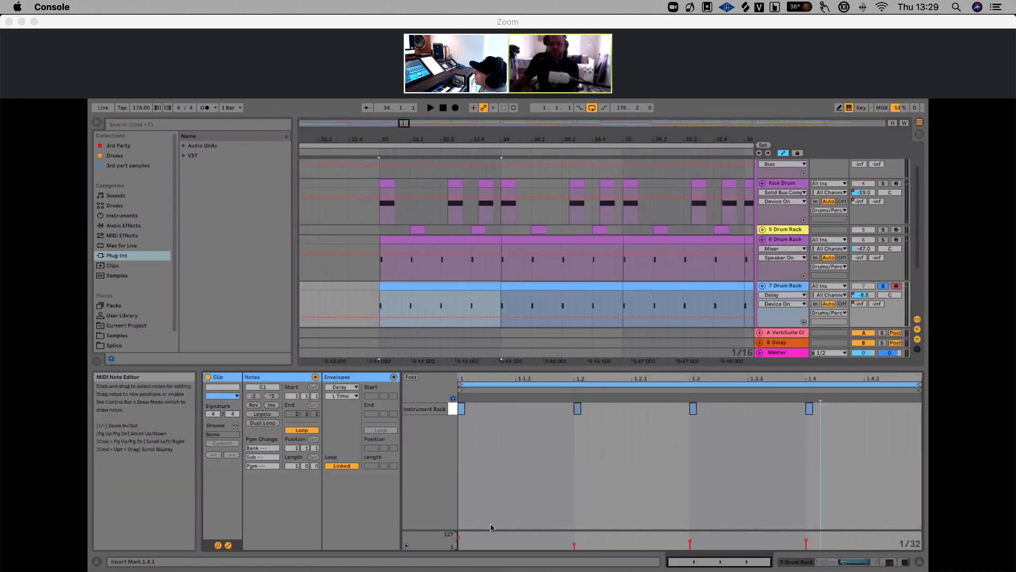
{"action": "mouse_move", "coordinate": [459, 539]}
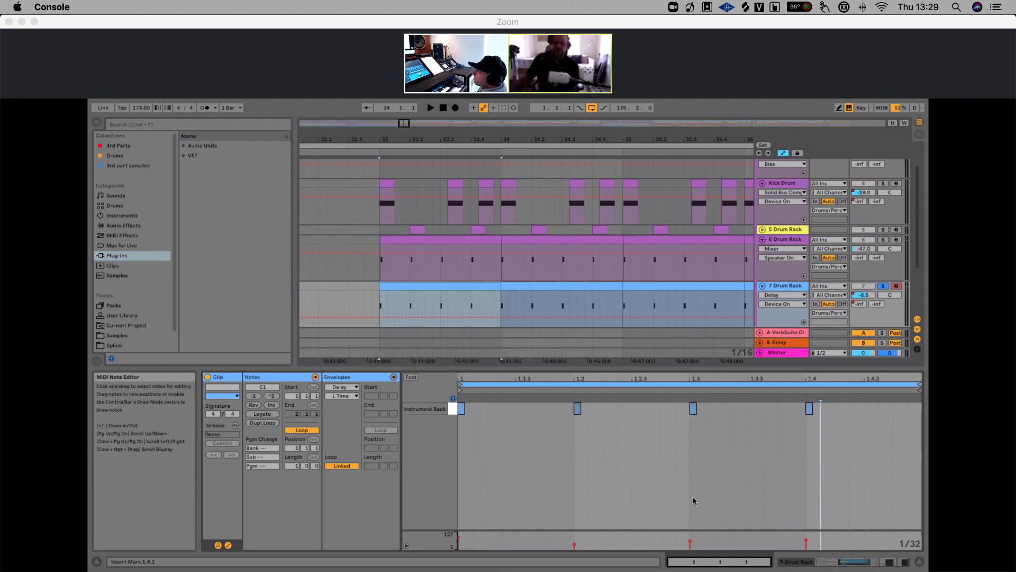
{"action": "left_click_drag", "start_coordinate": [507, 140], "coordinate": [474, 138]}
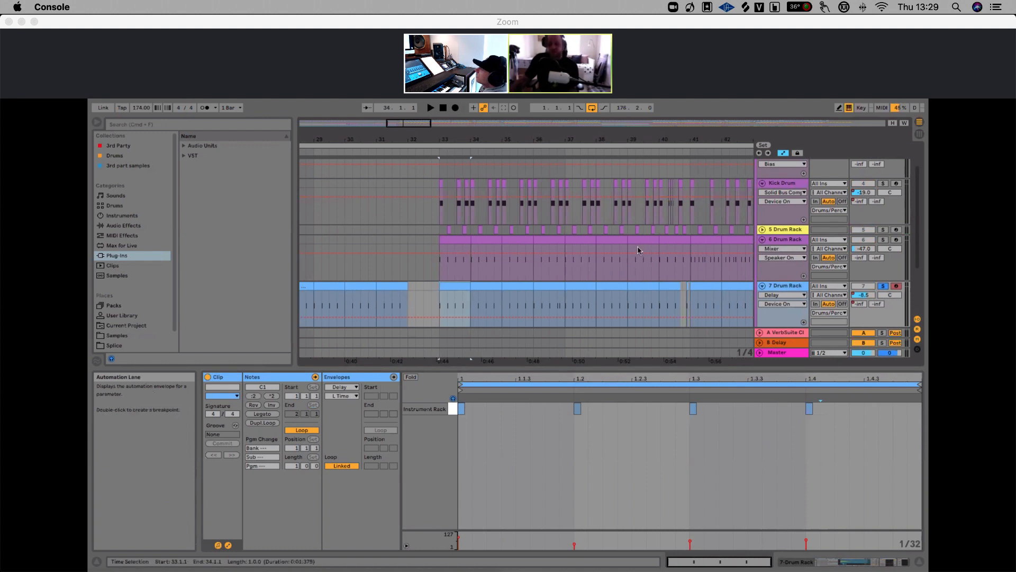
Unsolo the 7 Drum Rack and play the drums briefly from bar 33
{"action": "left_click", "coordinate": [885, 287]}
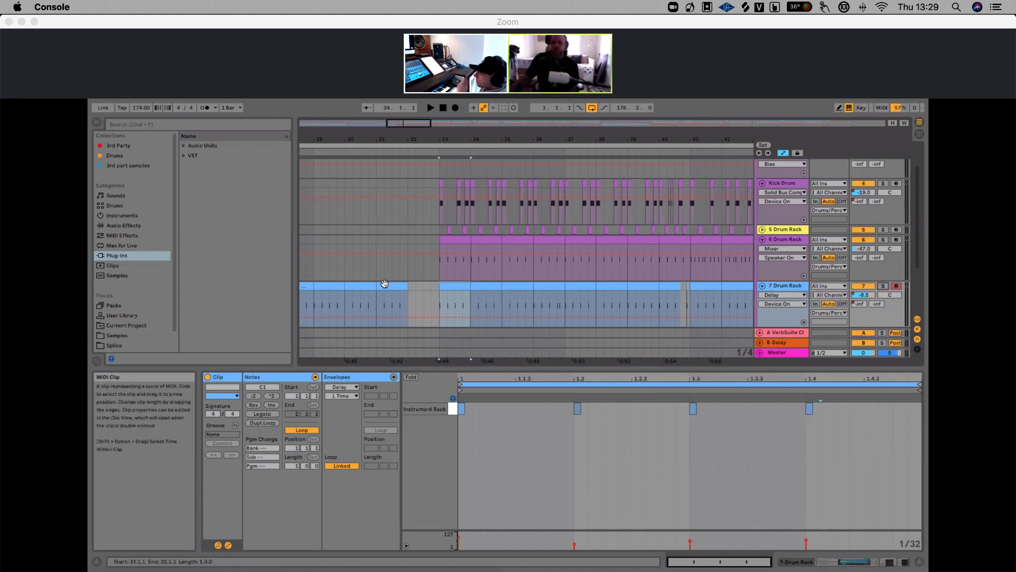
{"action": "left_click", "coordinate": [441, 273]}
{"action": "key", "text": "space"}
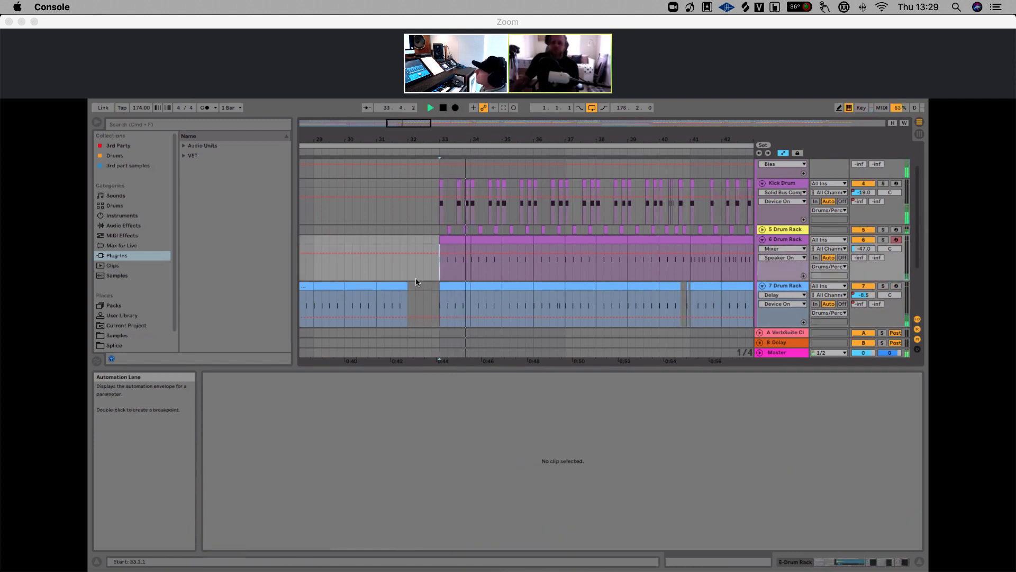
{"action": "key", "text": "space"}
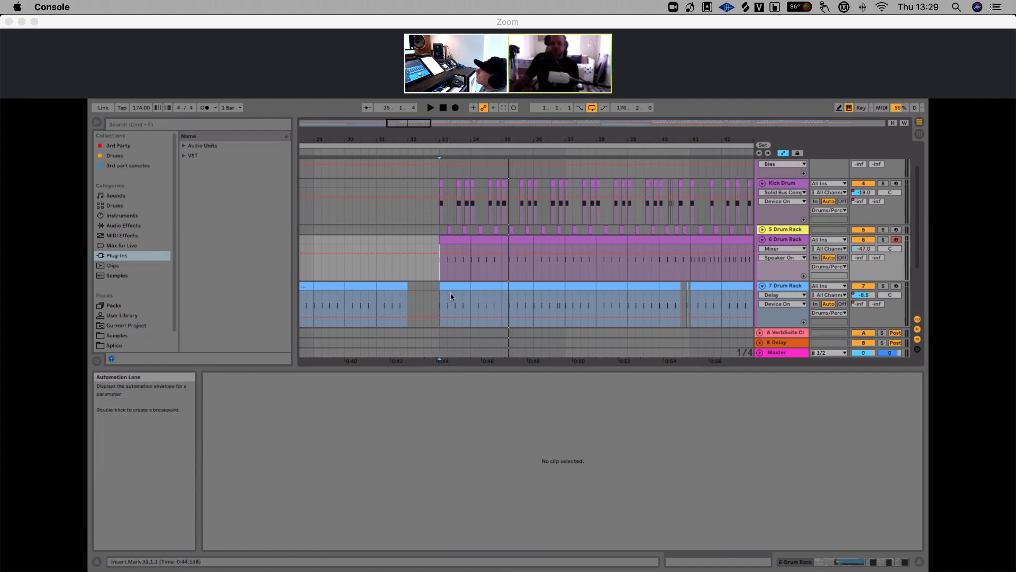
Reactivate the 7 Drum Rack's Delay device and open the FF Pro-Q 3 plug-in window, resizing and moving it
{"action": "double_click", "coordinate": [785, 286]}
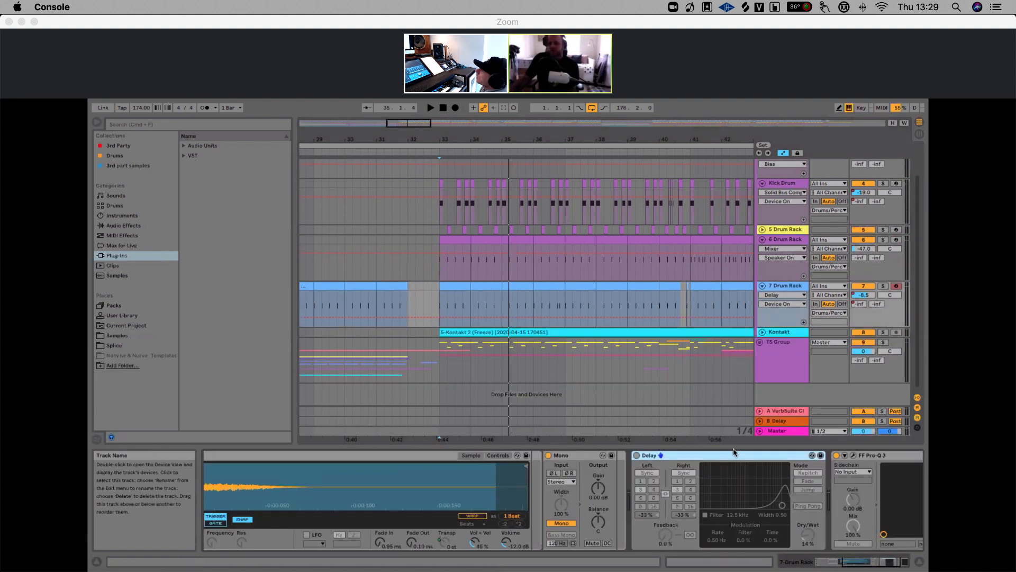
{"action": "left_click", "coordinate": [636, 455]}
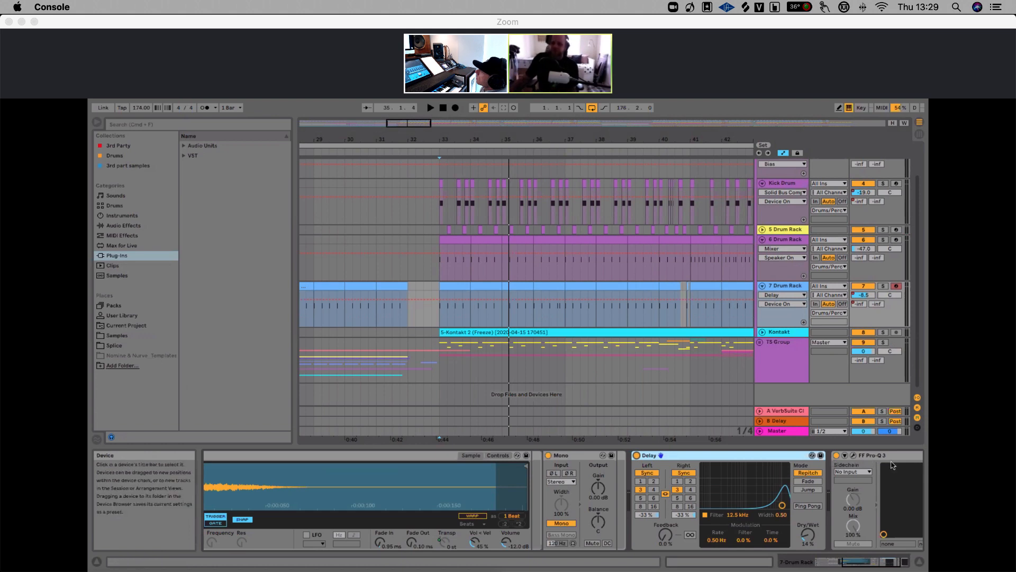
{"action": "left_click", "coordinate": [866, 459]}
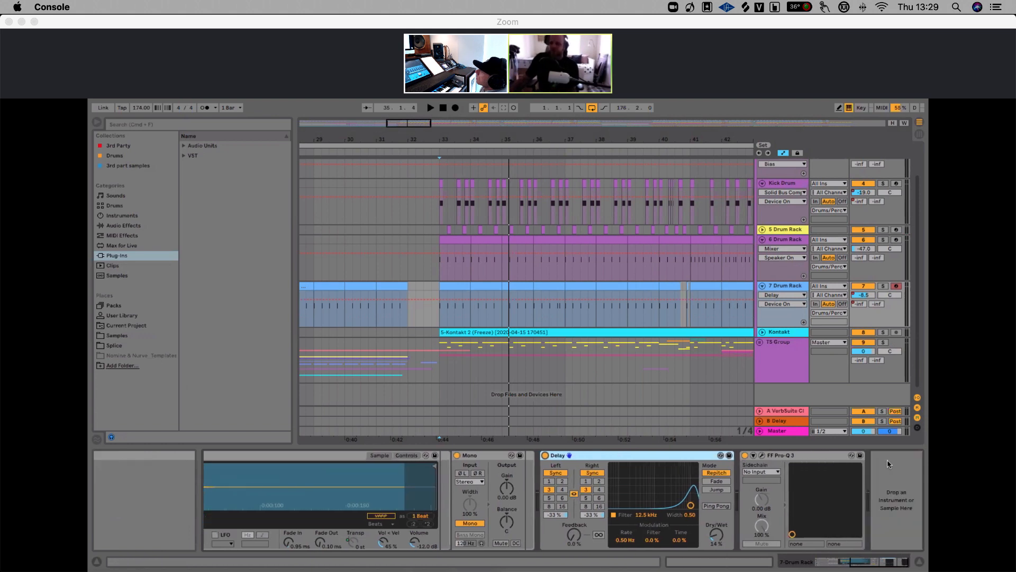
{"action": "left_click", "coordinate": [763, 456]}
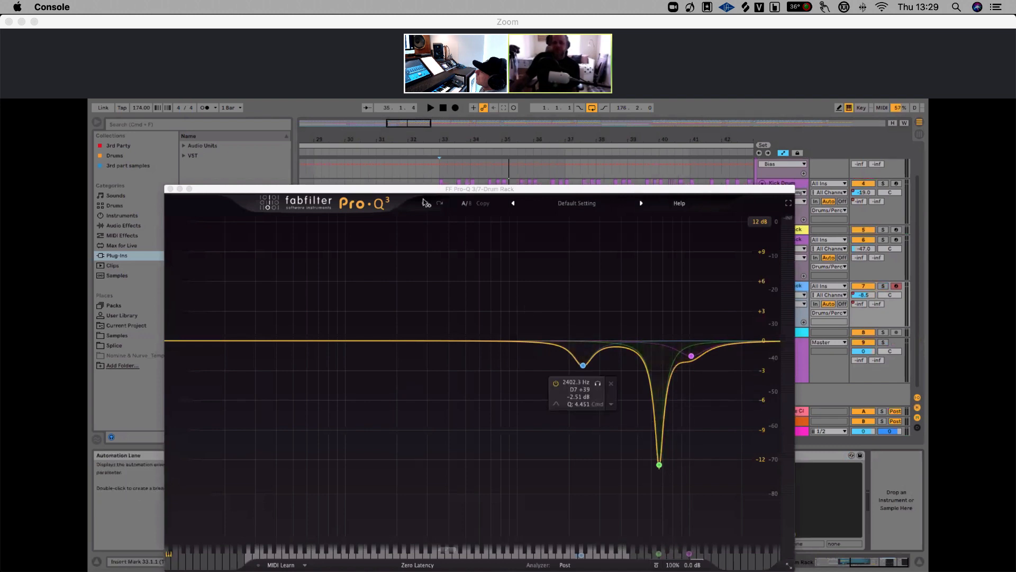
{"action": "left_click", "coordinate": [788, 566]}
{"action": "left_click", "coordinate": [807, 541]}
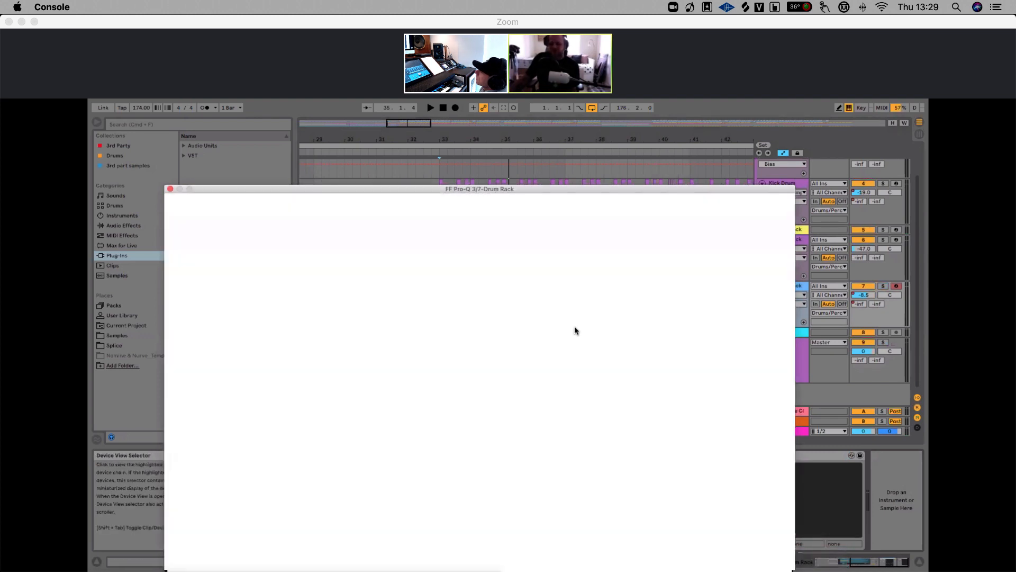
{"action": "left_click_drag", "start_coordinate": [529, 189], "coordinate": [491, 131]}
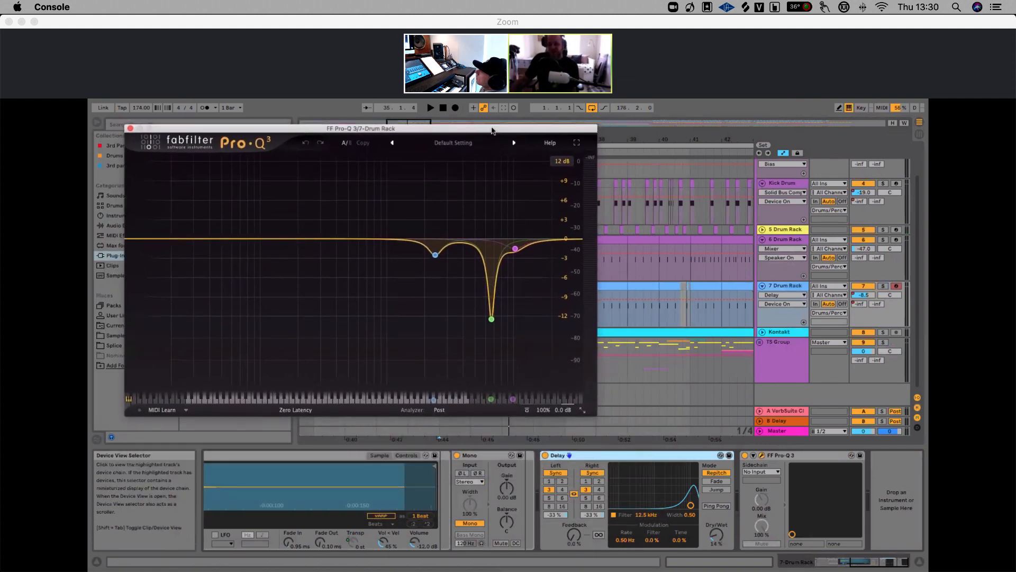
Solo the 7 Drum Rack and play it while switching the FF Pro-Q 3 device off and on
{"action": "left_click", "coordinate": [779, 289]}
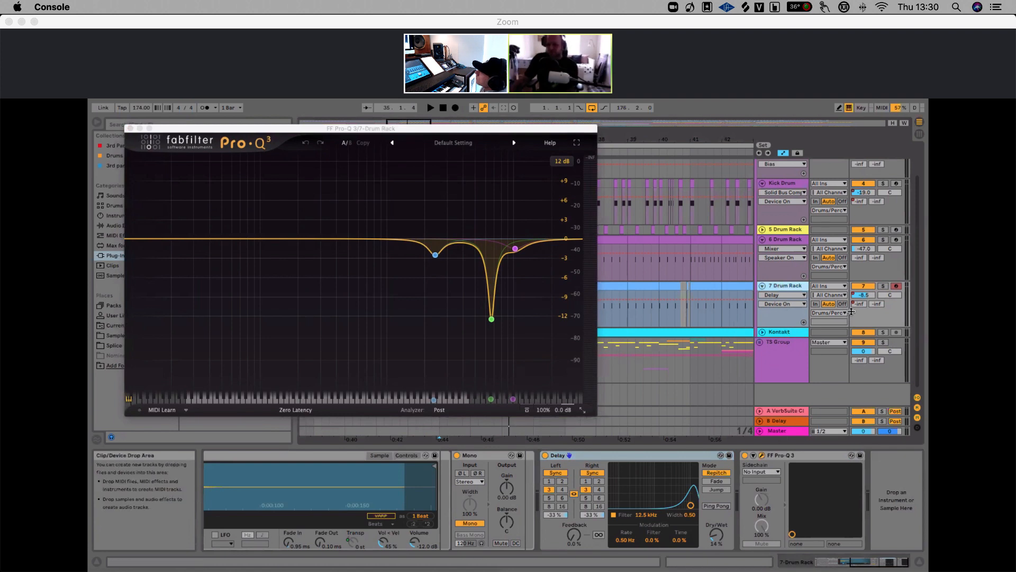
{"action": "left_click", "coordinate": [882, 286]}
{"action": "key", "text": "space"}
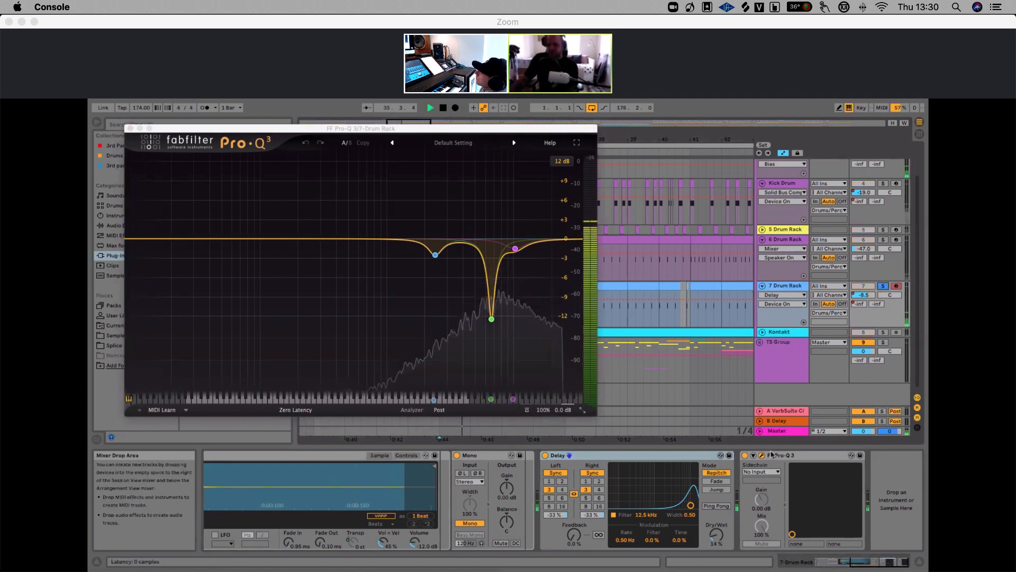
{"action": "left_click", "coordinate": [745, 456]}
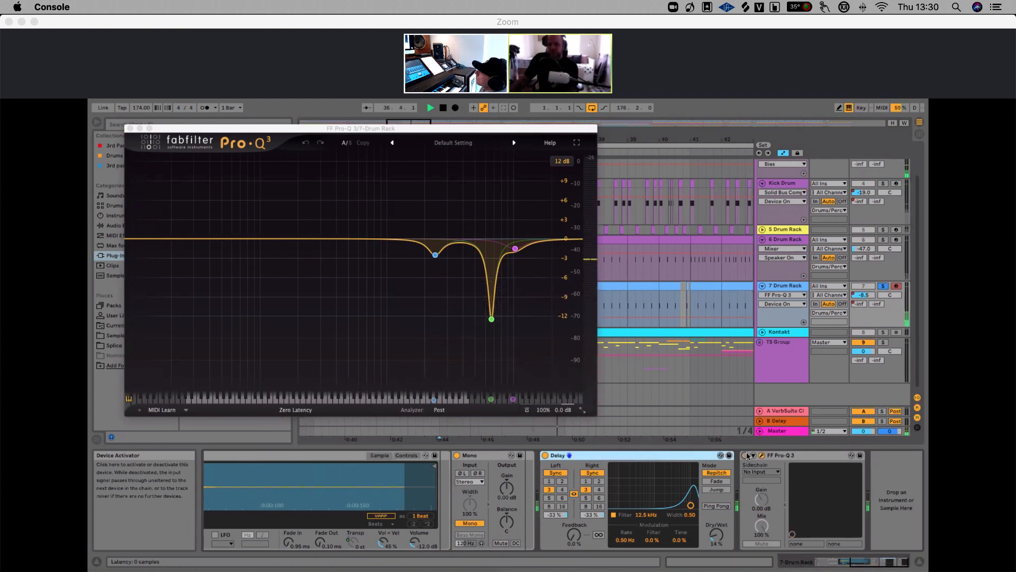
{"action": "left_click", "coordinate": [744, 456]}
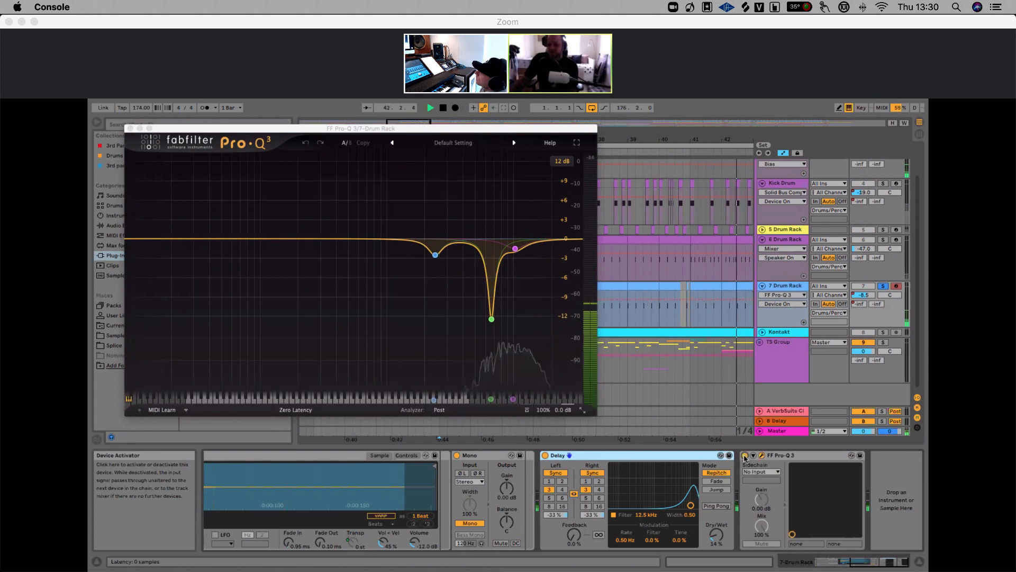
{"action": "key", "text": "space"}
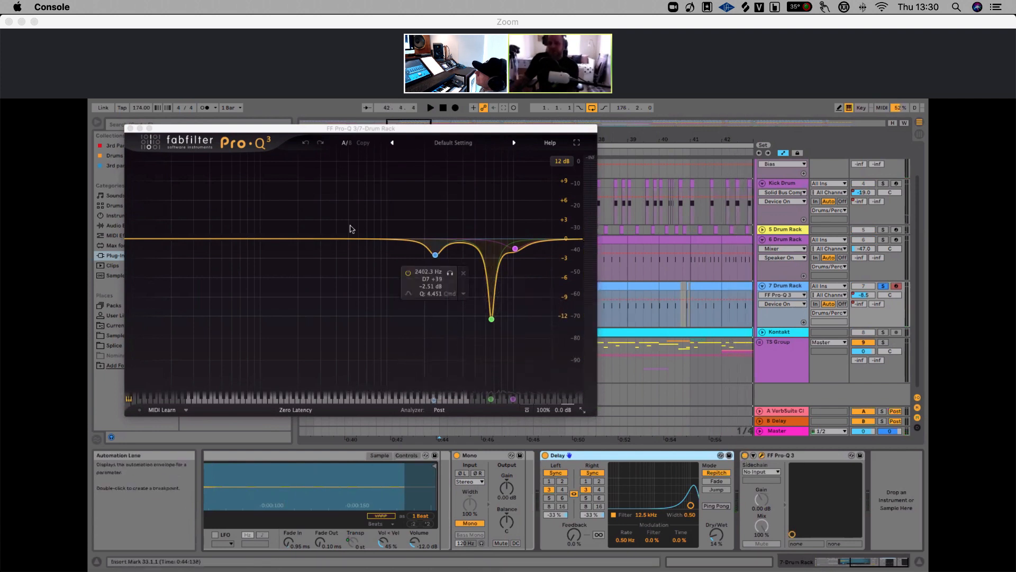
Close the Pro-Q 3 window, zoom the arrangement back out and unsolo the 7 Drum Rack track
{"action": "left_click", "coordinate": [130, 129]}
{"action": "left_click_drag", "start_coordinate": [602, 140], "coordinate": [493, 82]}
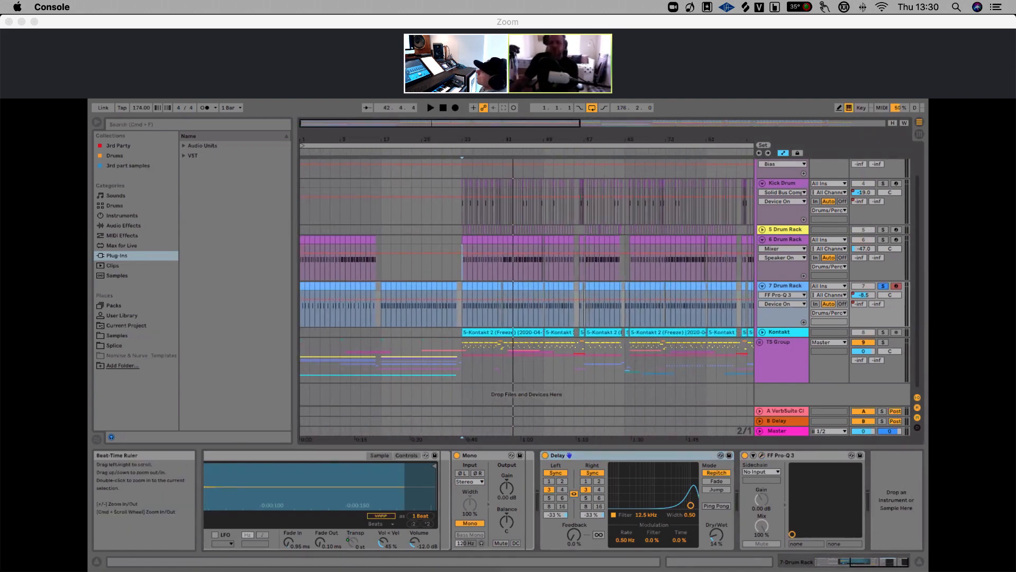
{"action": "left_click_drag", "start_coordinate": [545, 144], "coordinate": [545, 131]}
{"action": "left_click", "coordinate": [883, 286]}
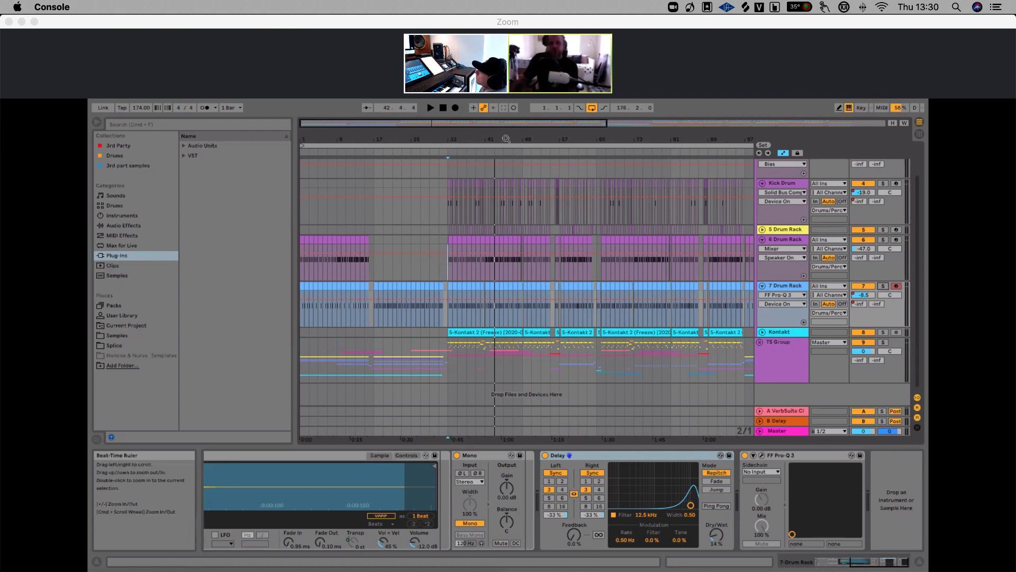
{"action": "left_click_drag", "start_coordinate": [506, 137], "coordinate": [506, 141]}
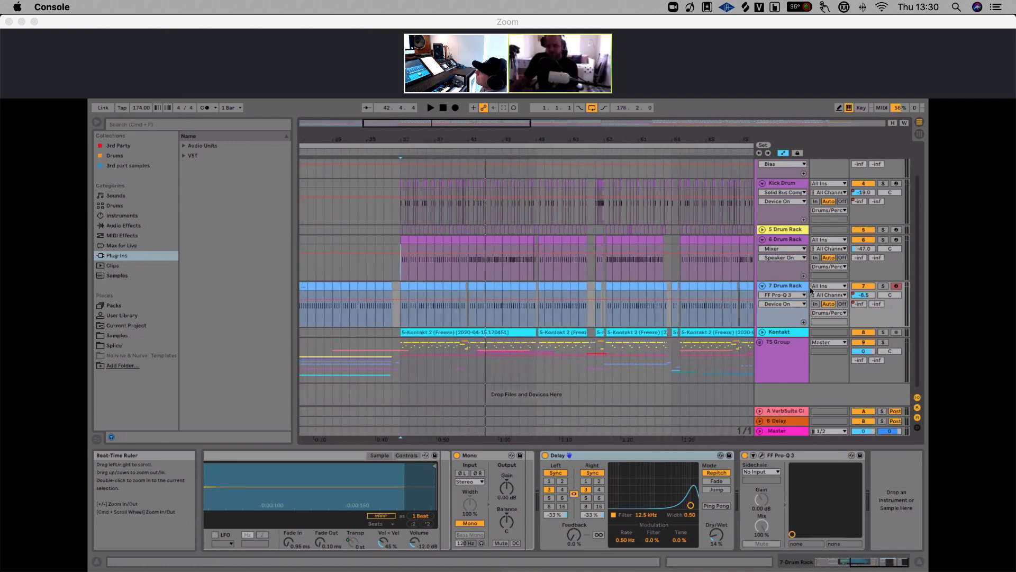
{"action": "scroll", "coordinate": [809, 294], "scroll_direction": "down", "scroll_amount": 1}
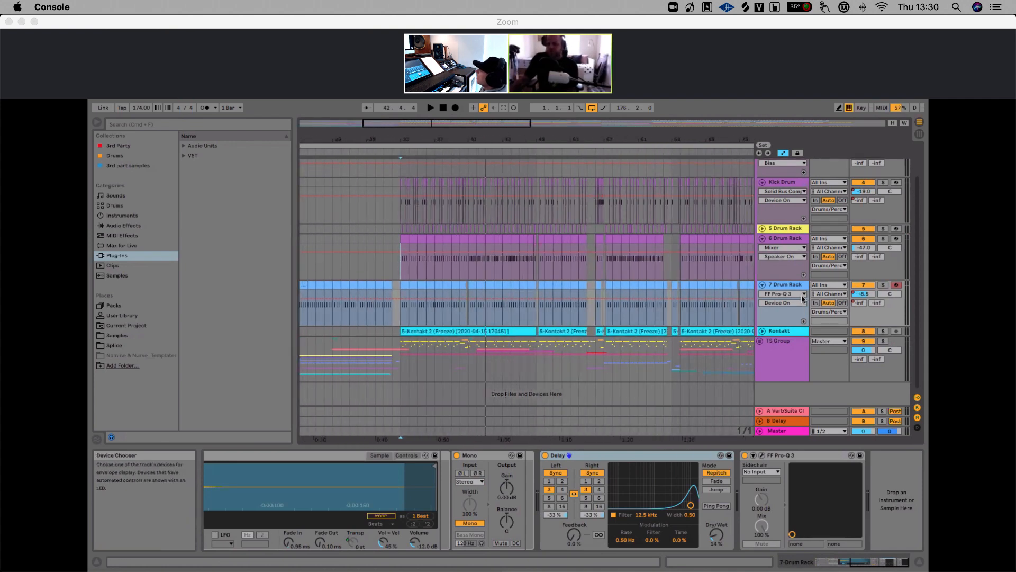
{"action": "left_click_drag", "start_coordinate": [607, 140], "coordinate": [460, 140]}
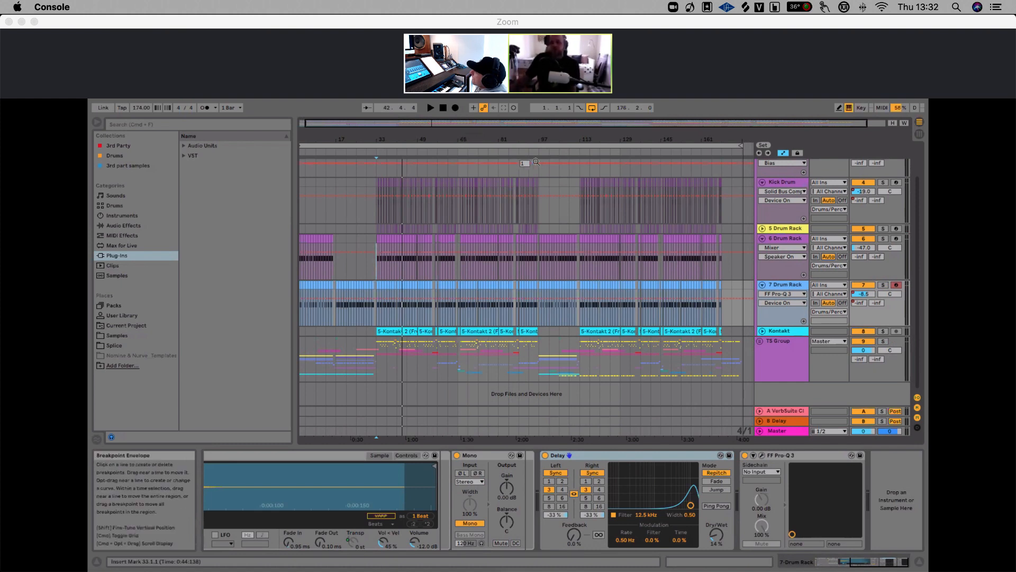
Select and unfold the Kontakt track, zooming the arrangement in around bar 33
{"action": "left_click_drag", "start_coordinate": [546, 139], "coordinate": [547, 136]}
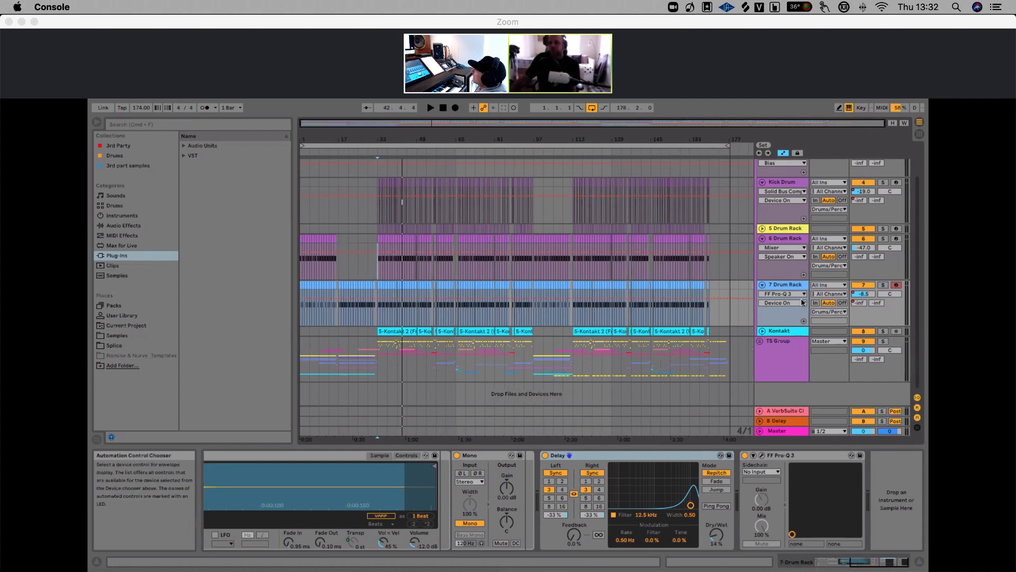
{"action": "left_click", "coordinate": [793, 332]}
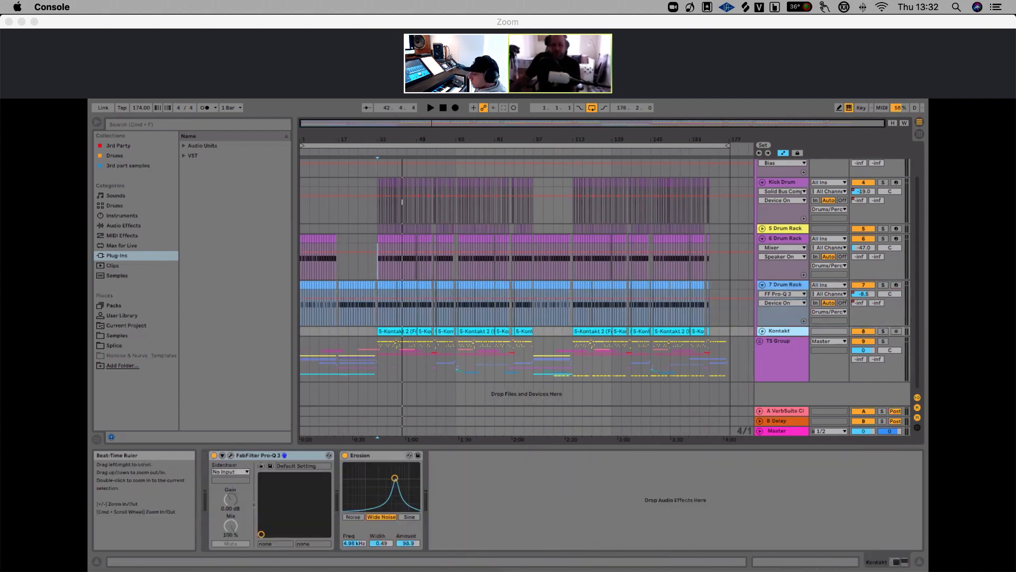
{"action": "left_click_drag", "start_coordinate": [379, 136], "coordinate": [378, 156]}
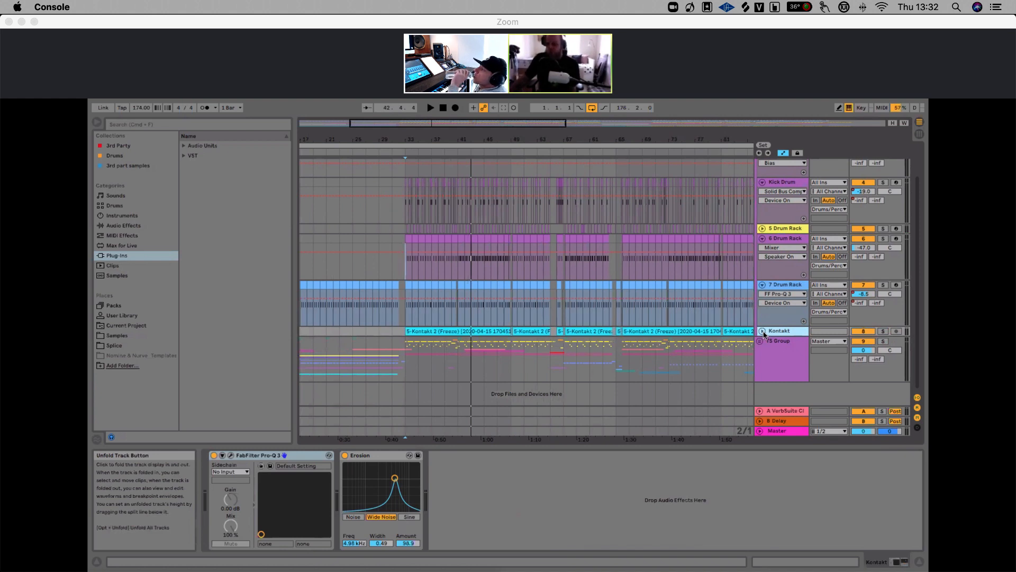
{"action": "left_click", "coordinate": [762, 331]}
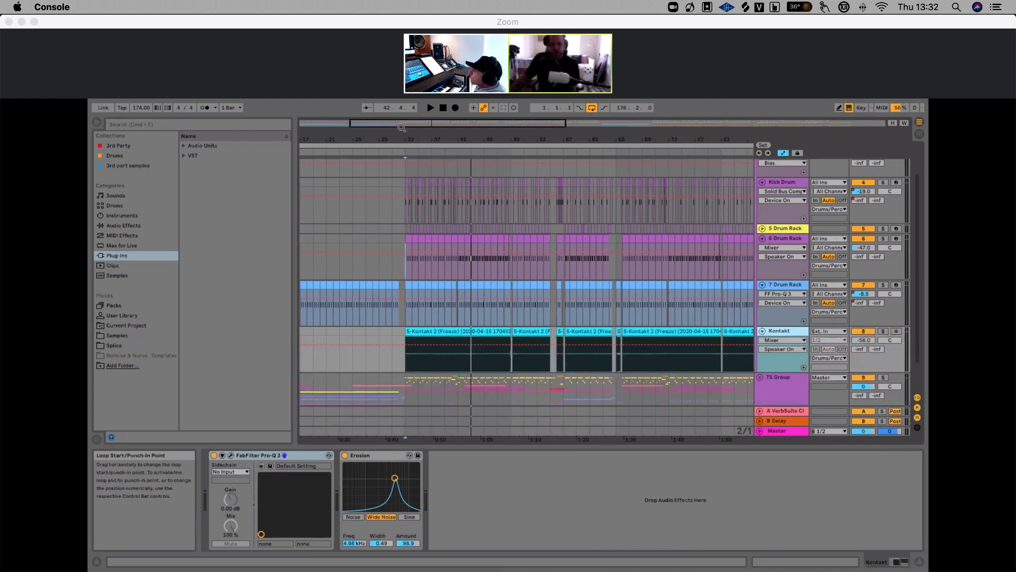
{"action": "left_click_drag", "start_coordinate": [413, 138], "coordinate": [406, 139]}
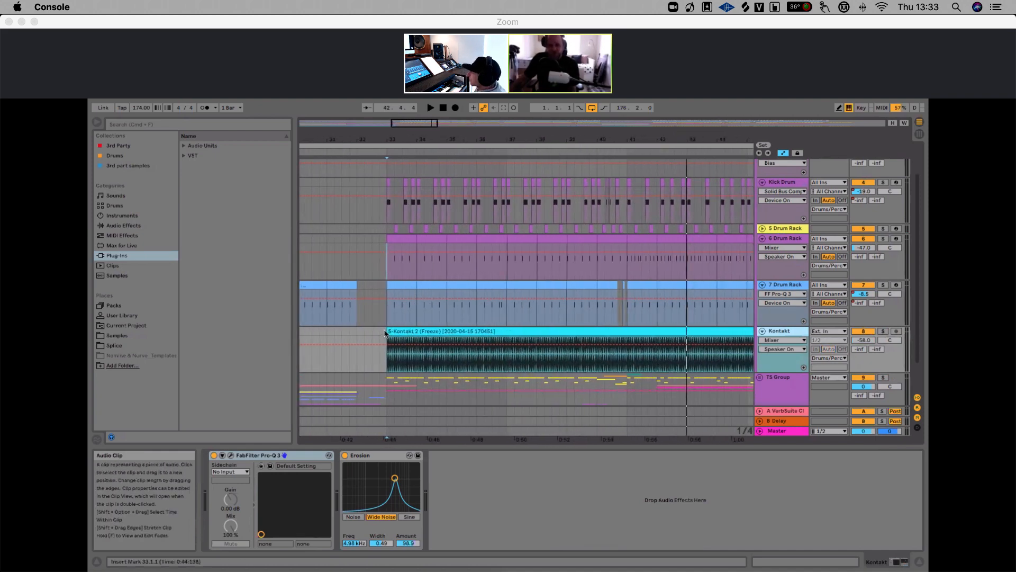
{"action": "left_click", "coordinate": [405, 331]}
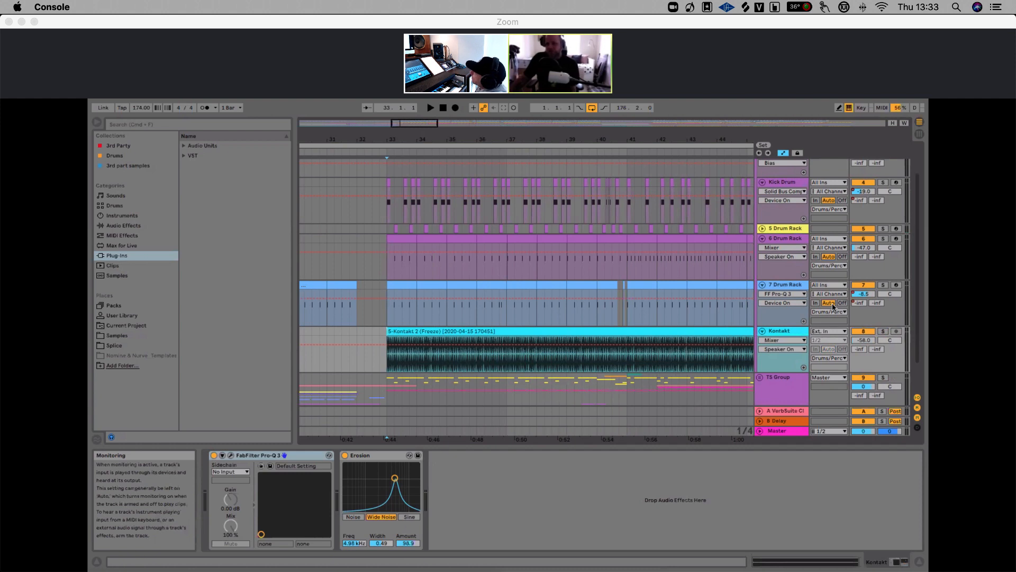
{"action": "scroll", "coordinate": [832, 306], "scroll_direction": "up", "scroll_amount": 3}
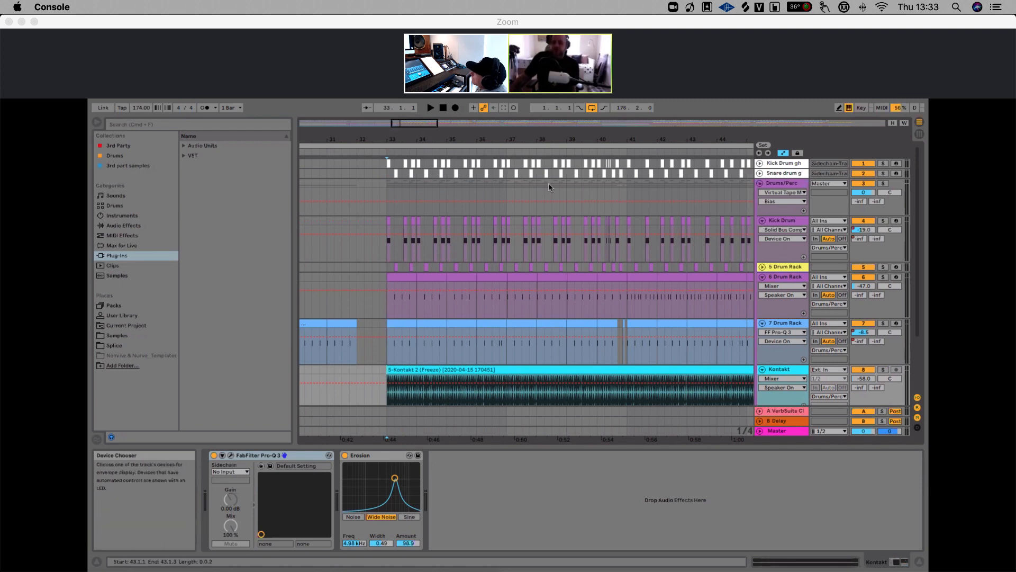
{"action": "left_click_drag", "start_coordinate": [497, 138], "coordinate": [498, 124]}
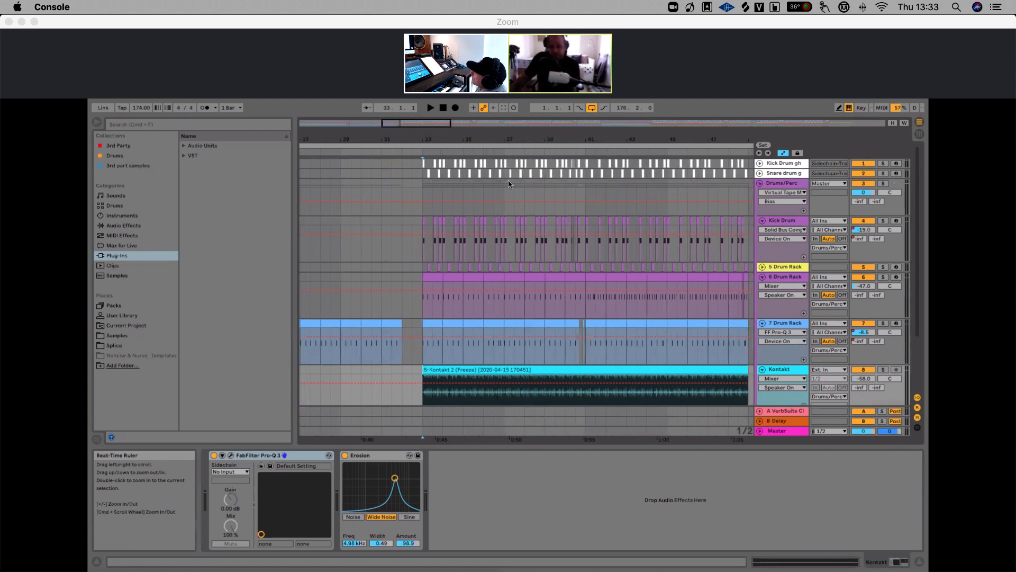
{"action": "scroll", "coordinate": [522, 262], "scroll_direction": "down", "scroll_amount": 2}
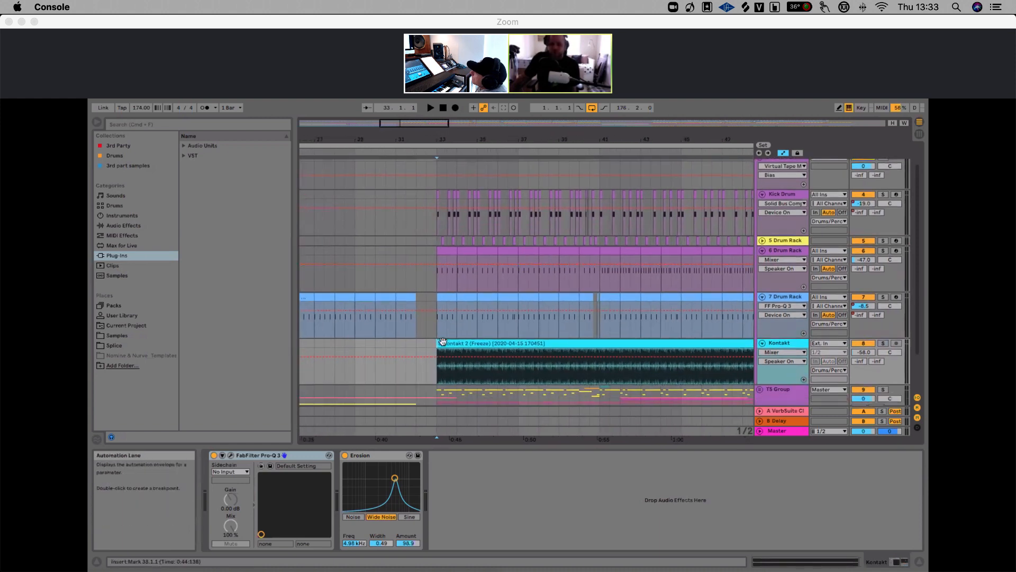
Solo the Kontakt track and play it briefly from bar 33
{"action": "left_click", "coordinate": [883, 344]}
{"action": "key", "text": "space"}
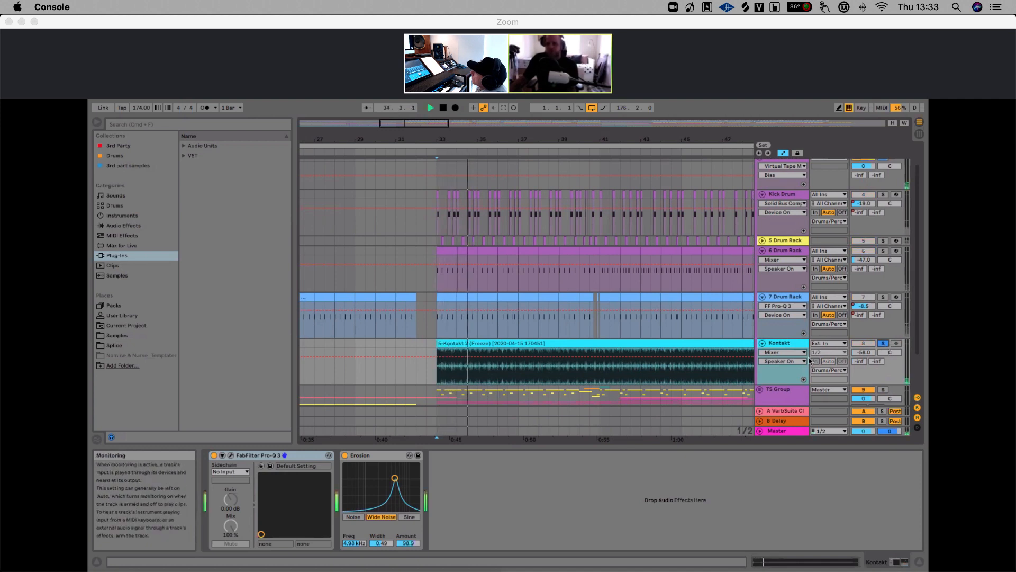
{"action": "key", "text": "space"}
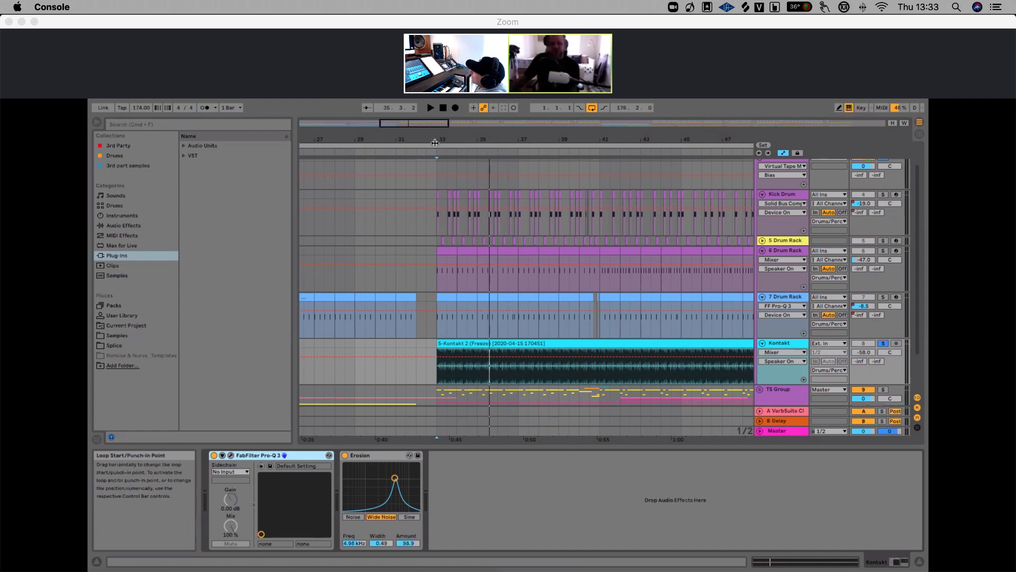
Solo the Drums/Perc group alongside the Kontakt track and play them together
{"action": "left_click_drag", "start_coordinate": [435, 141], "coordinate": [435, 308]}
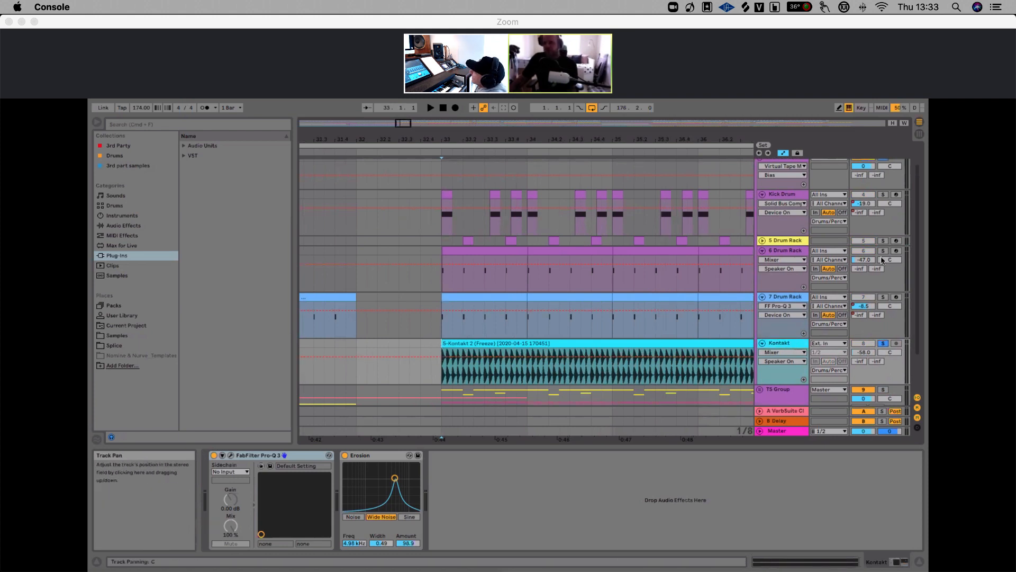
{"action": "scroll", "coordinate": [867, 239], "scroll_direction": "up", "scroll_amount": 1}
{"action": "left_click", "coordinate": [882, 184]}
{"action": "key", "text": "space"}
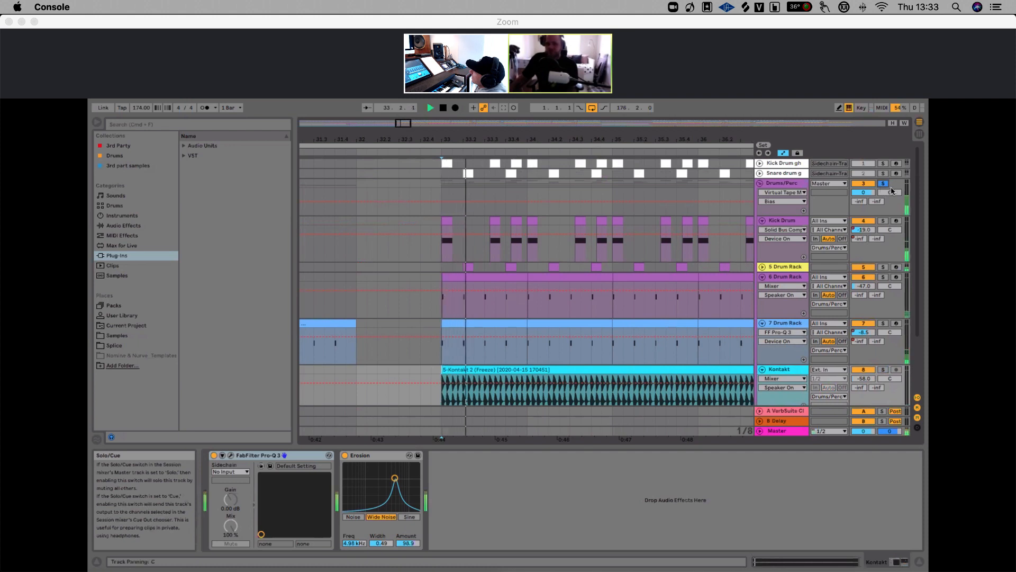
{"action": "left_click_drag", "start_coordinate": [625, 140], "coordinate": [535, 102]}
{"action": "left_click_drag", "start_coordinate": [519, 140], "coordinate": [520, 100]}
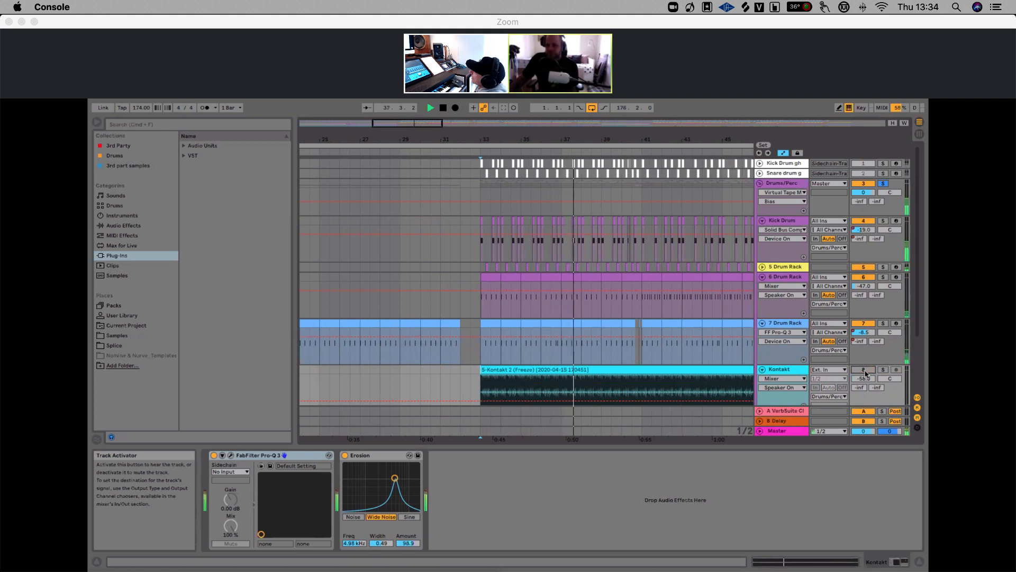
{"action": "key", "text": "space"}
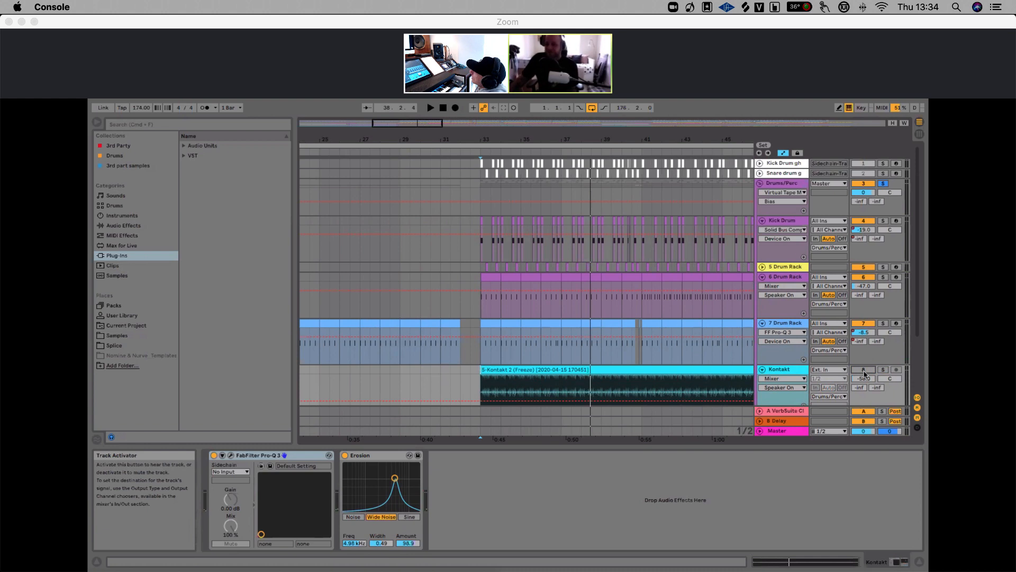
Toggle the Kontakt track's activator and play the soloed tracks again from bar 33
{"action": "left_click", "coordinate": [863, 370]}
{"action": "key", "text": "space"}
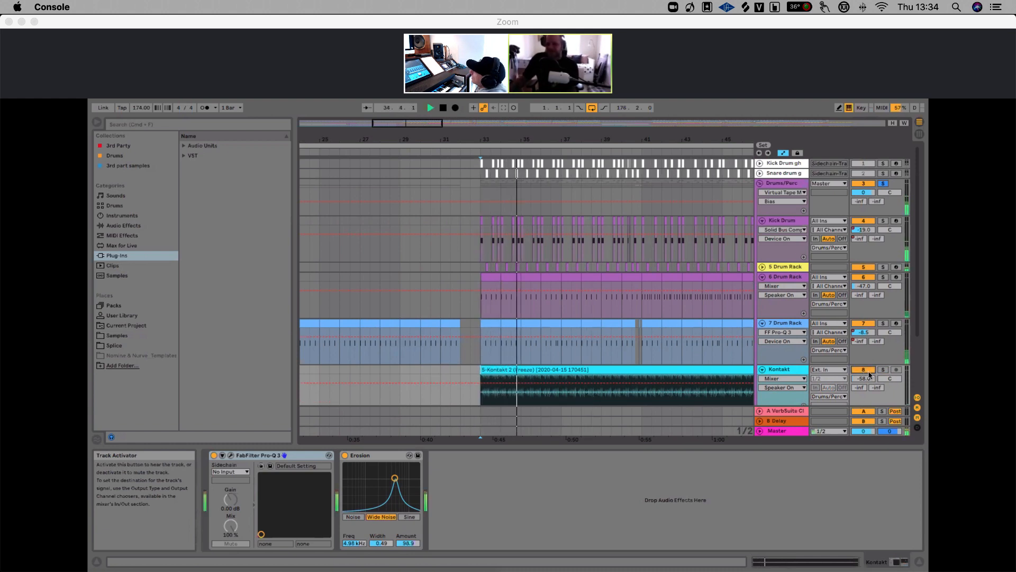
{"action": "key", "text": "space"}
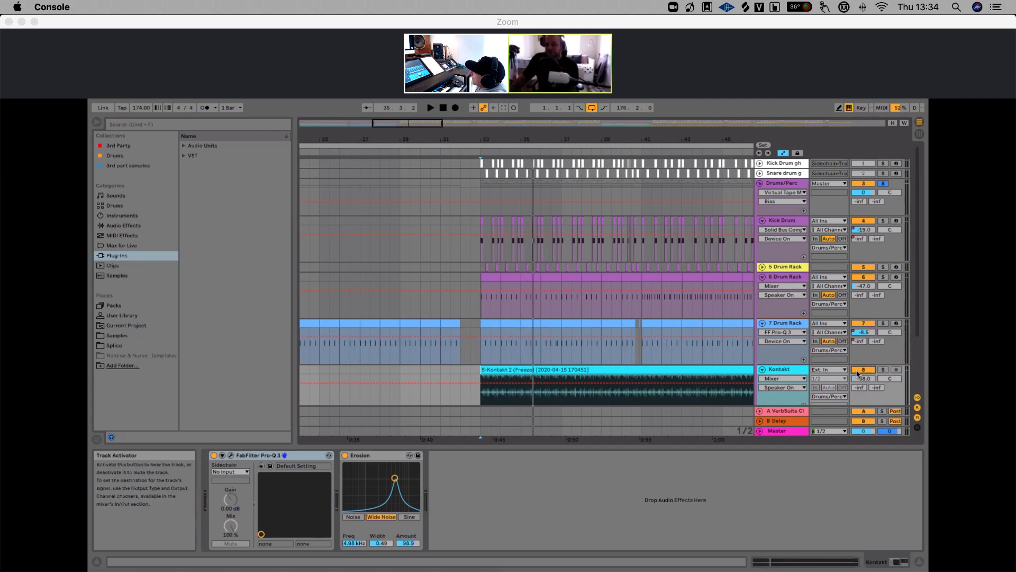
{"action": "left_click_drag", "start_coordinate": [533, 134], "coordinate": [481, 142]}
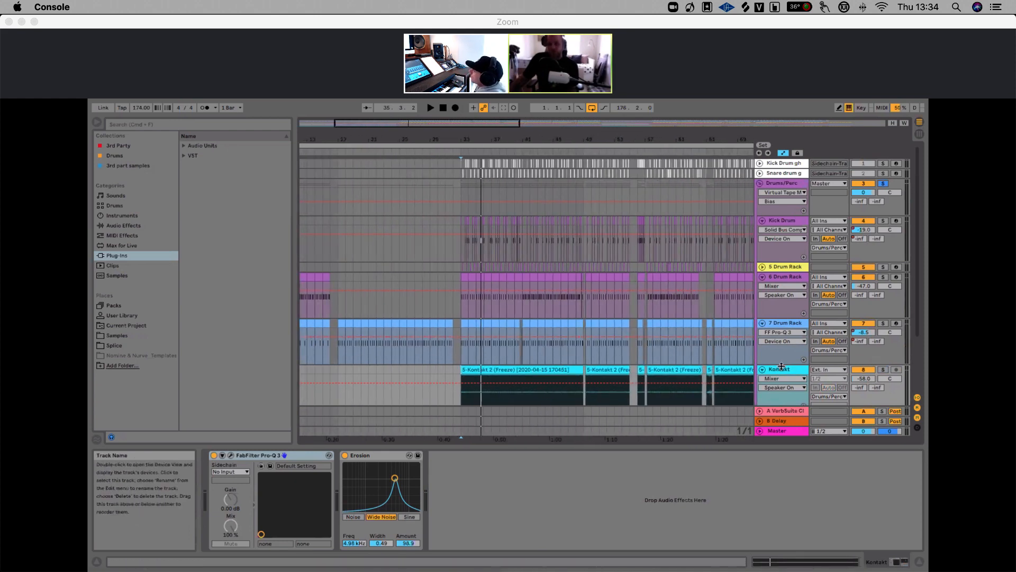
{"action": "key", "text": "space"}
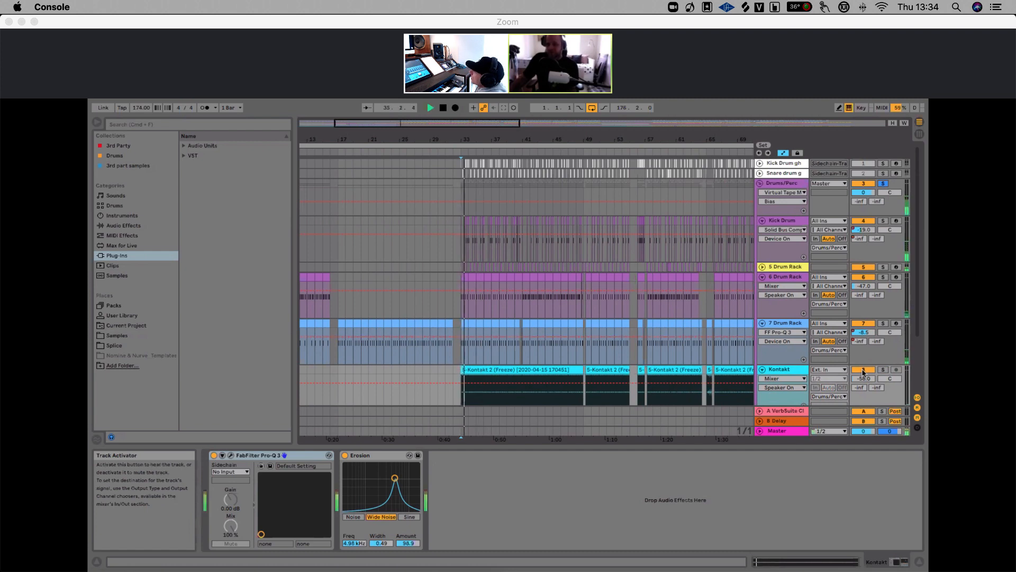
Open the Kontakt freeze clip in the clip view, then return to the Kontakt track's devices
{"action": "double_click", "coordinate": [786, 370]}
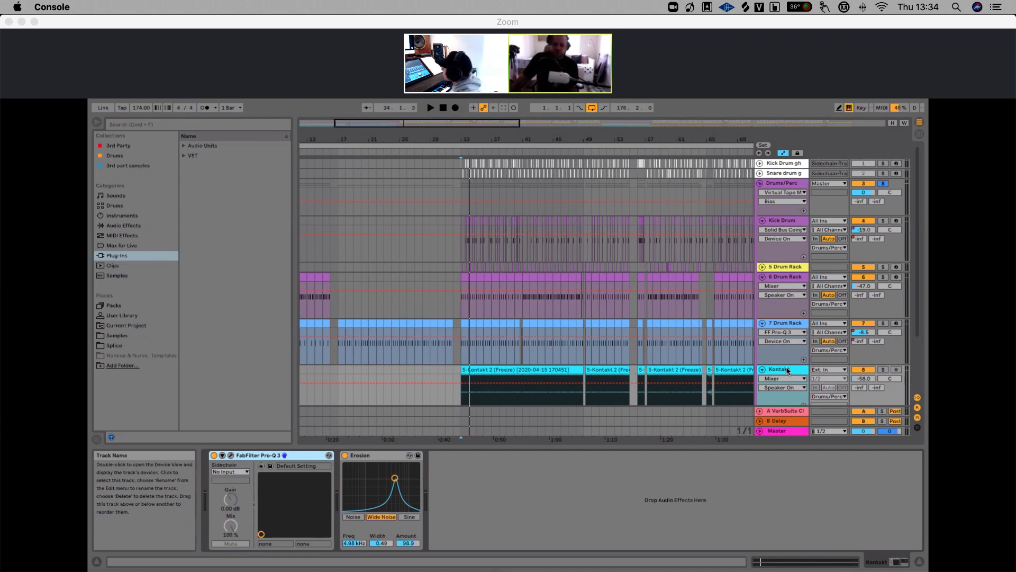
{"action": "double_click", "coordinate": [519, 370]}
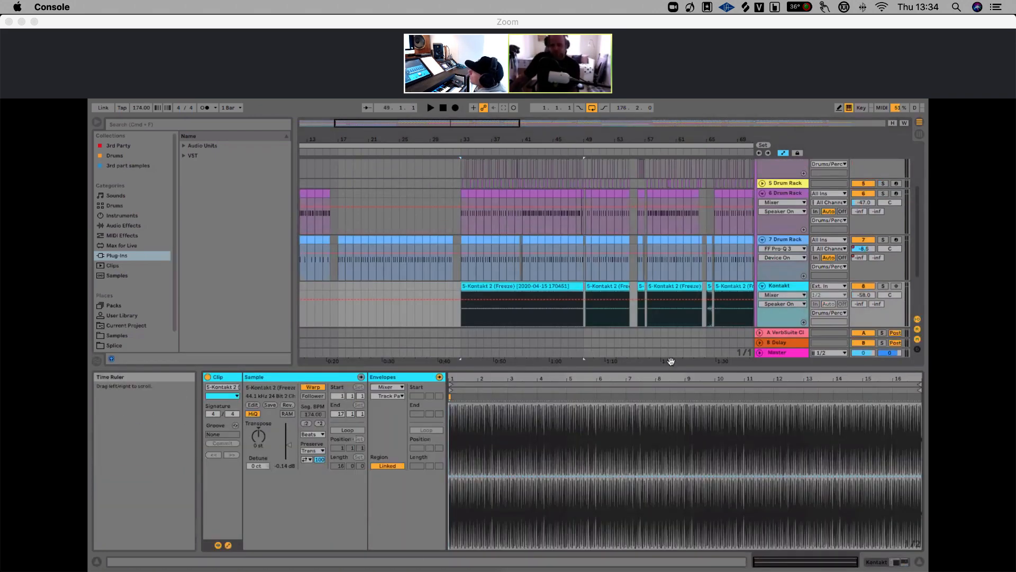
{"action": "left_click", "coordinate": [784, 286]}
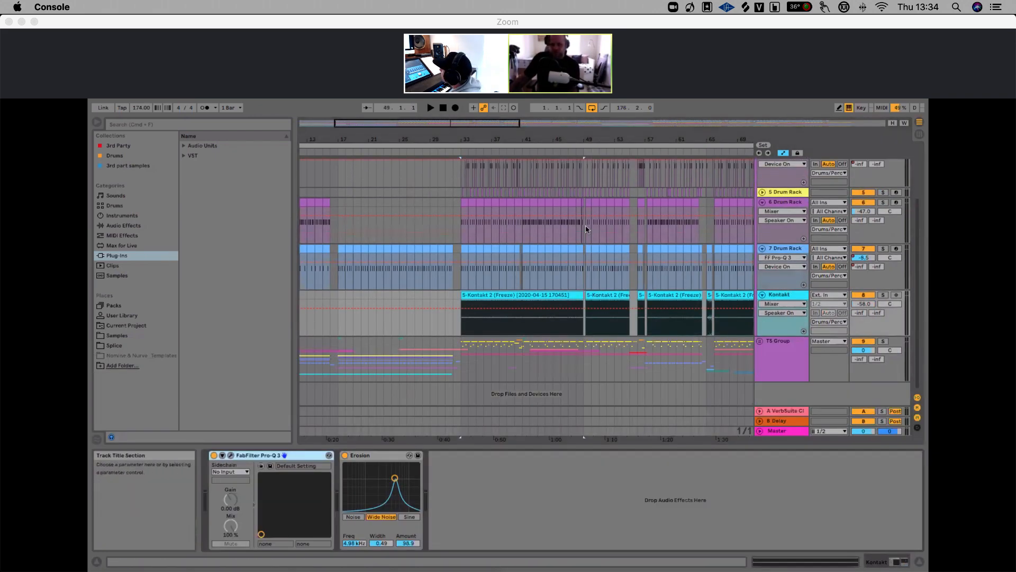
Zoom the arrangement out and play from the start of the Kontakt clip at bar 33
{"action": "left_click_drag", "start_coordinate": [499, 140], "coordinate": [476, 141]}
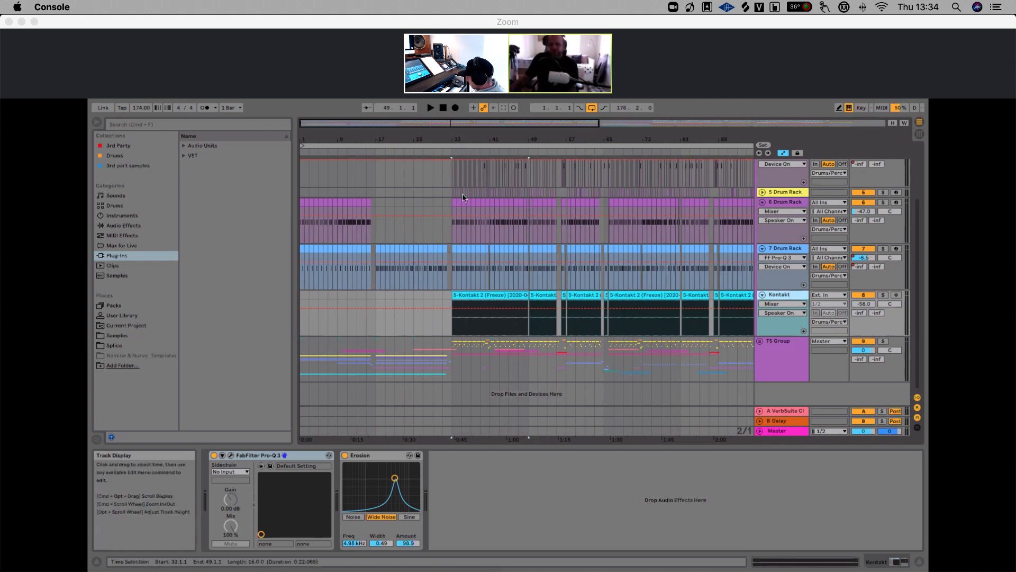
{"action": "scroll", "coordinate": [453, 299], "scroll_direction": "up", "scroll_amount": 3}
{"action": "left_click", "coordinate": [453, 300]}
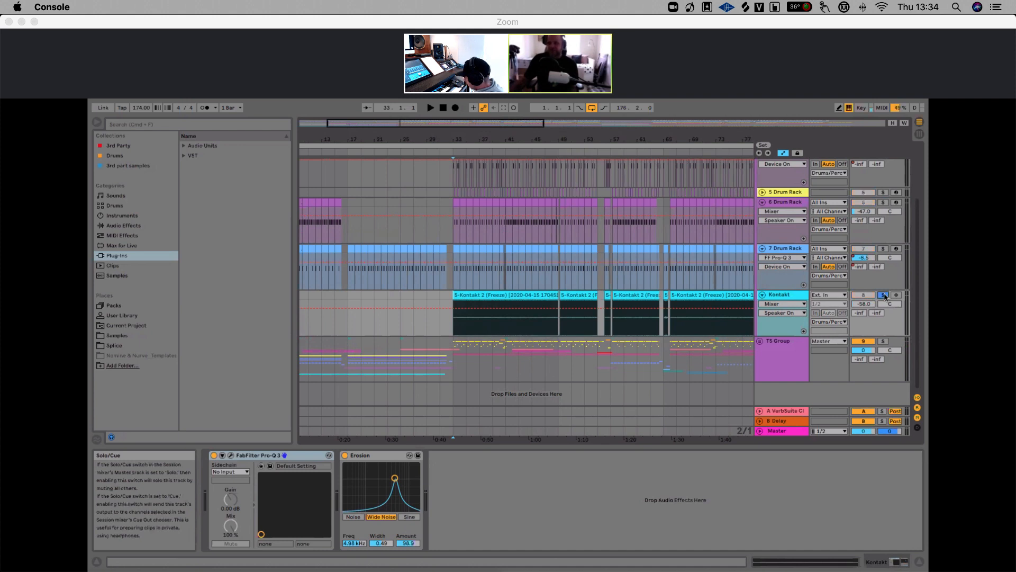
{"action": "key", "text": "space"}
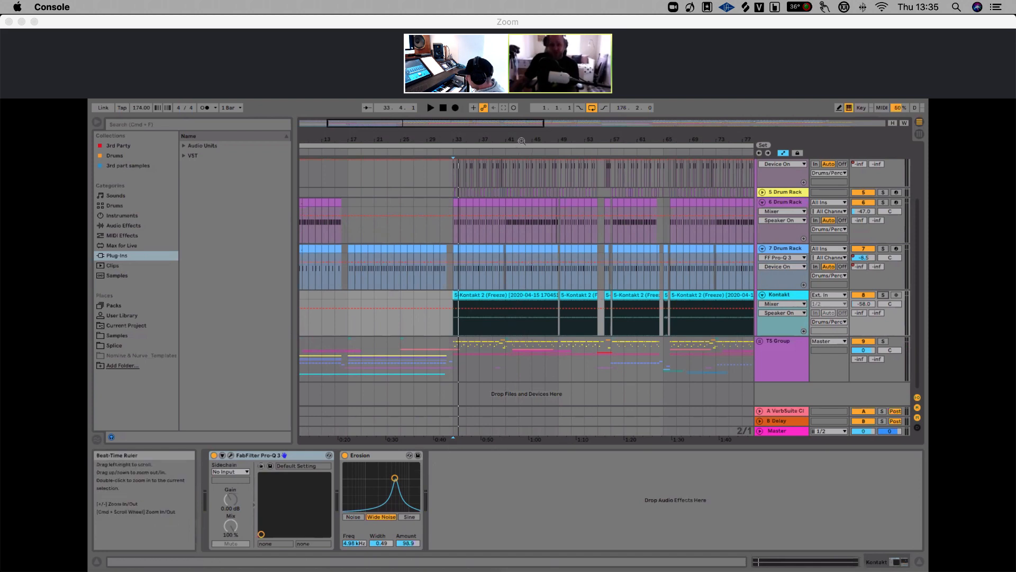
Open the Kontakt track's FabFilter Pro-Q 3 window, set its size to Small and move it aside
{"action": "left_click_drag", "start_coordinate": [522, 141], "coordinate": [480, 141]}
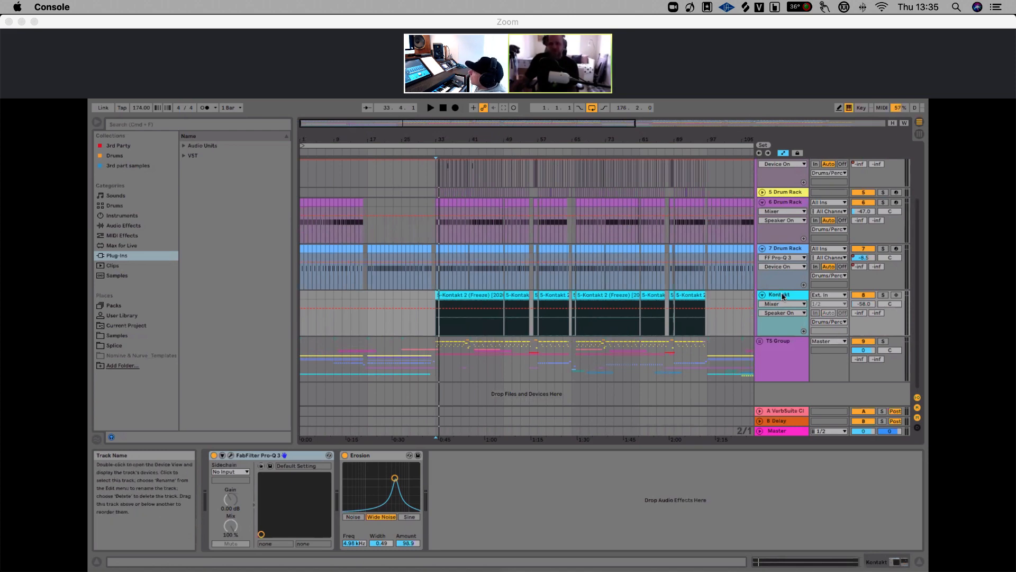
{"action": "mouse_move", "coordinate": [449, 138]}
{"action": "left_mouse_down"}
{"action": "mouse_move", "coordinate": [450, 154]}
{"action": "mouse_move", "coordinate": [435, 136]}
{"action": "left_mouse_up"}
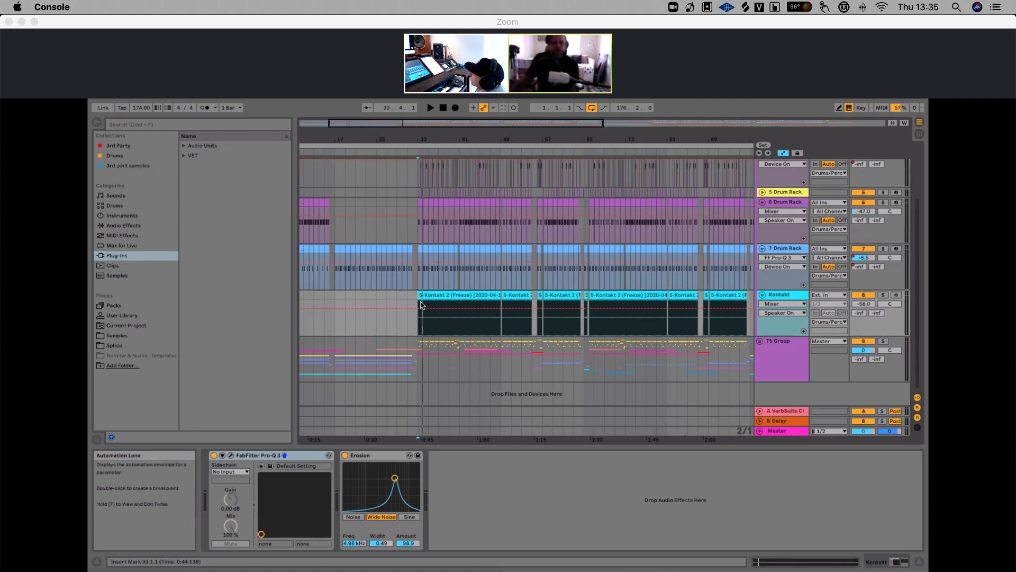
{"action": "left_click", "coordinate": [231, 455]}
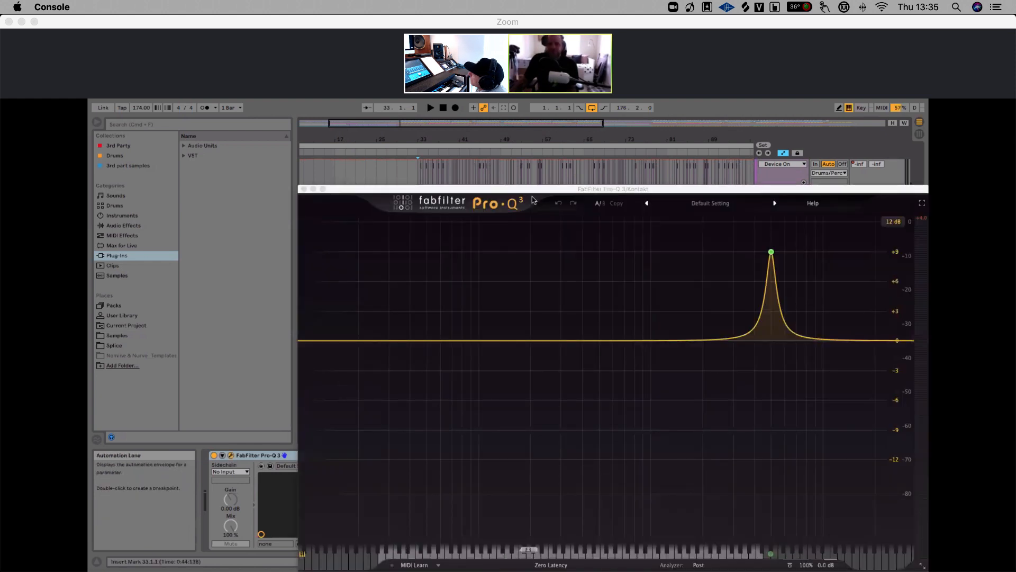
{"action": "left_click_drag", "start_coordinate": [538, 195], "coordinate": [469, 221]}
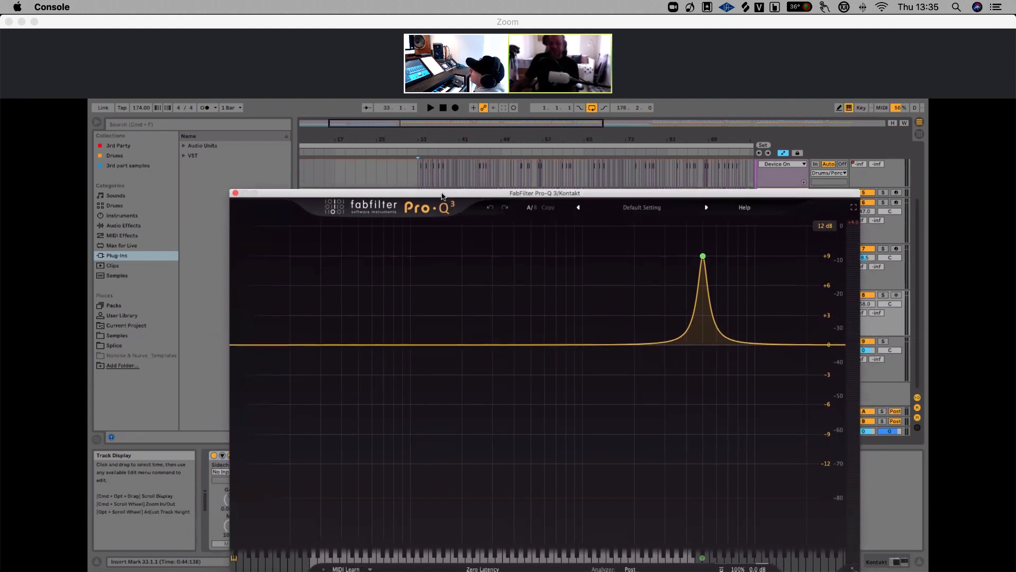
{"action": "left_click_drag", "start_coordinate": [442, 196], "coordinate": [462, 207]}
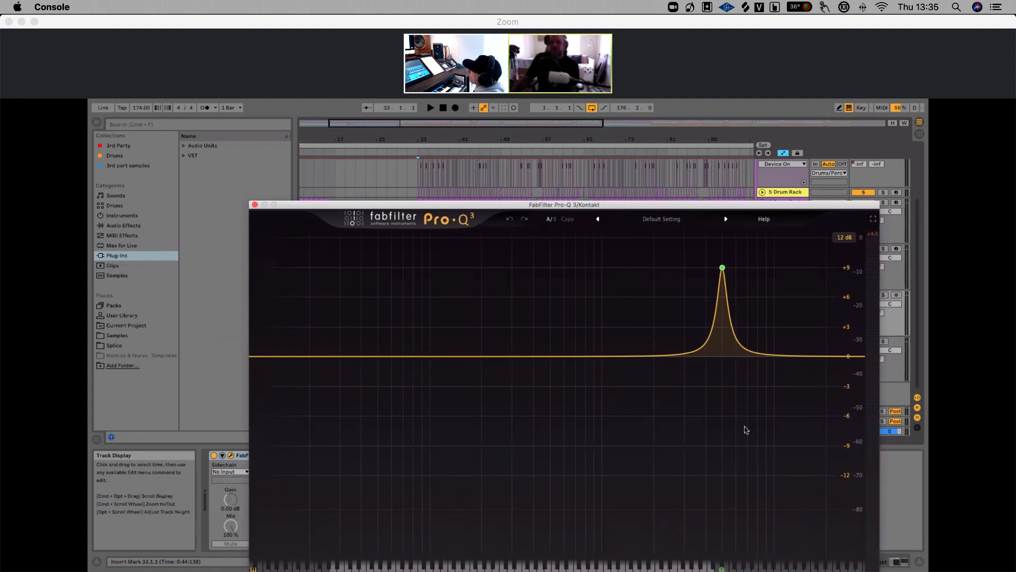
{"action": "left_click_drag", "start_coordinate": [608, 205], "coordinate": [518, 139]}
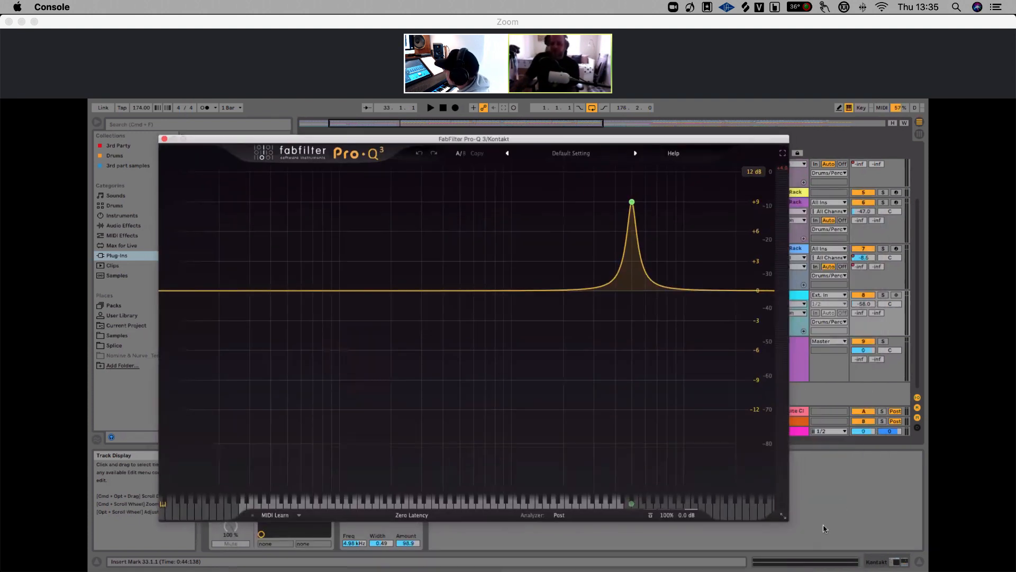
{"action": "left_click", "coordinate": [783, 516]}
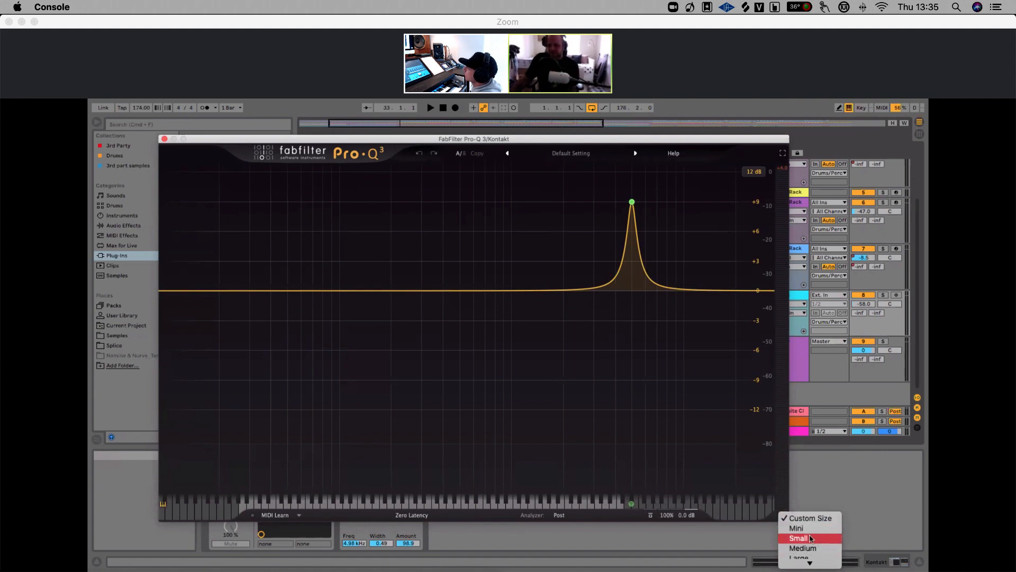
{"action": "left_click", "coordinate": [804, 548]}
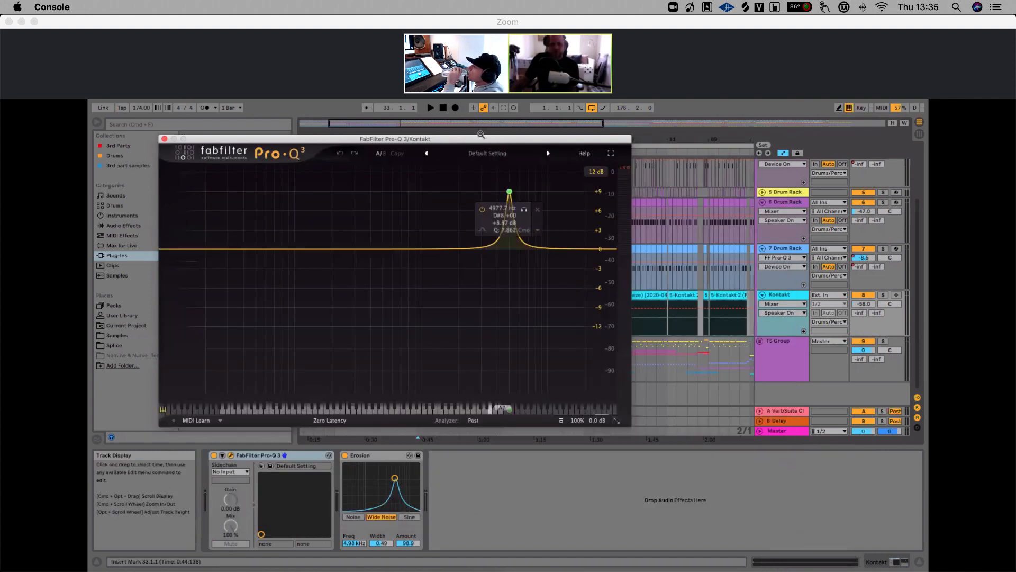
{"action": "left_click_drag", "start_coordinate": [479, 138], "coordinate": [424, 152]}
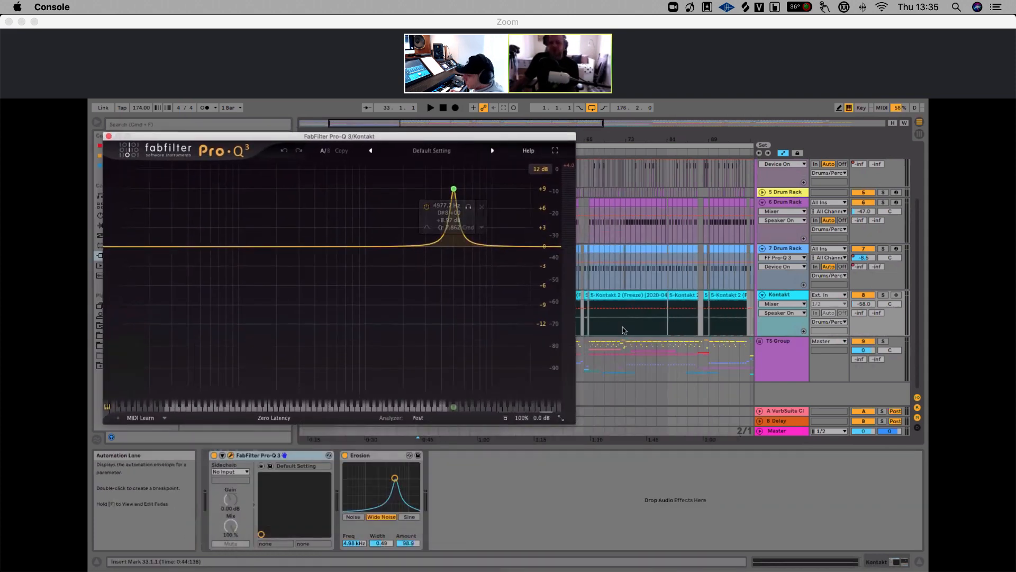
{"action": "left_click", "coordinate": [625, 330]}
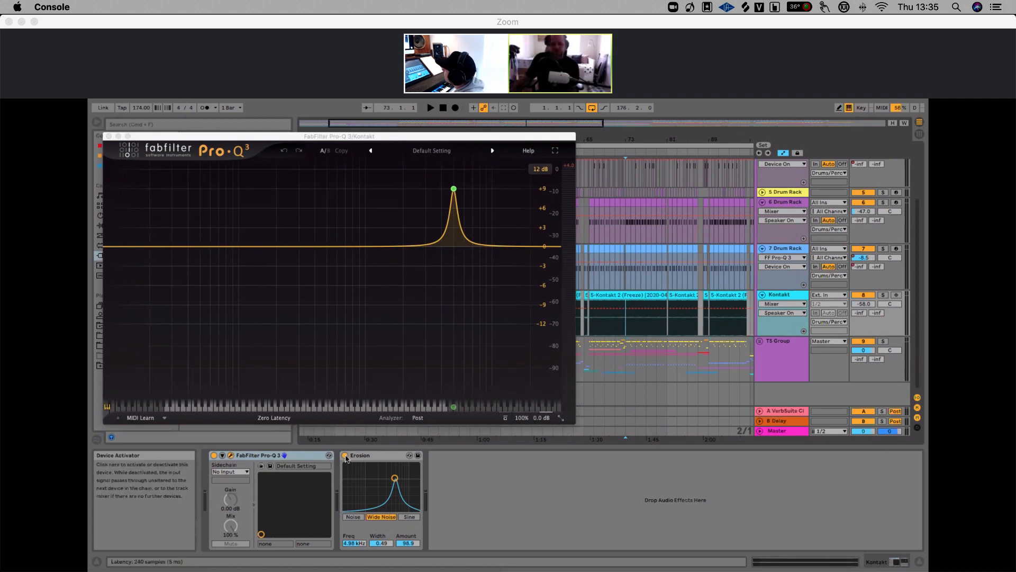
Bypass the Erosion device on the Kontakt track, start playback and solo the Kontakt track
{"action": "left_click", "coordinate": [345, 456]}
{"action": "left_click", "coordinate": [345, 455]}
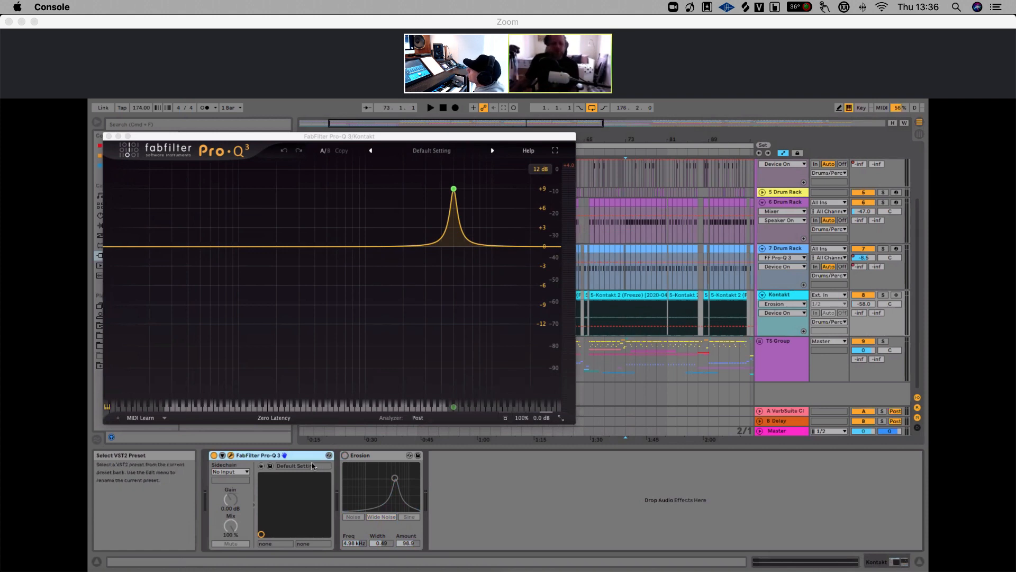
{"action": "key", "text": "space"}
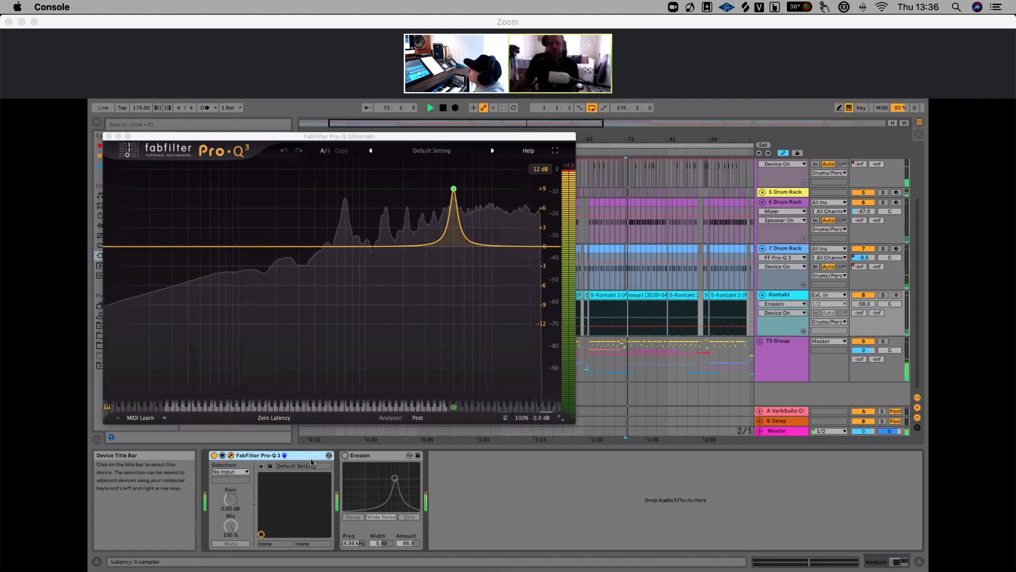
{"action": "left_click", "coordinate": [883, 294]}
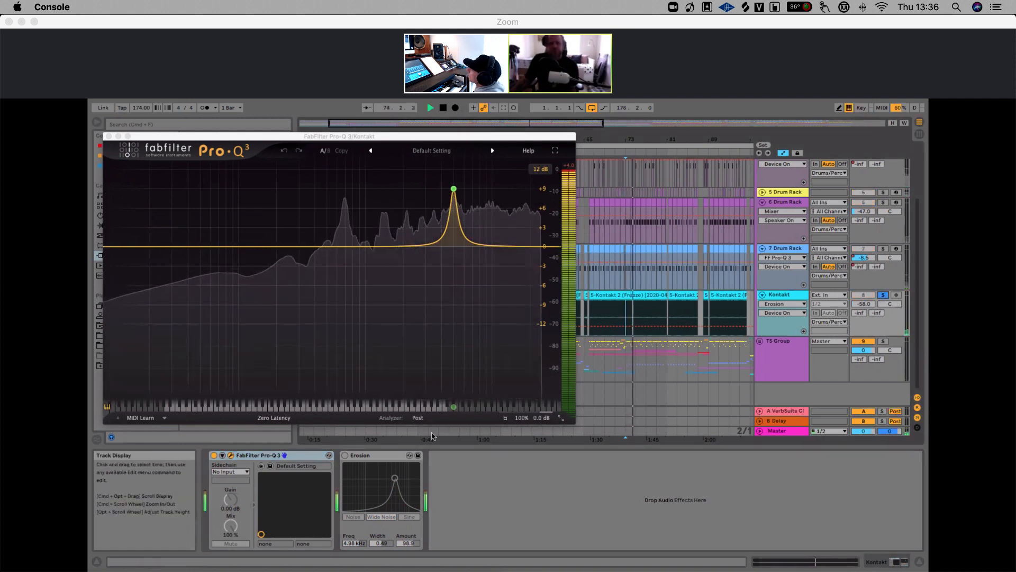
Toggle the Kontakt track's Pro-Q 3 on and off while listening, then stop playback
{"action": "left_click", "coordinate": [214, 455]}
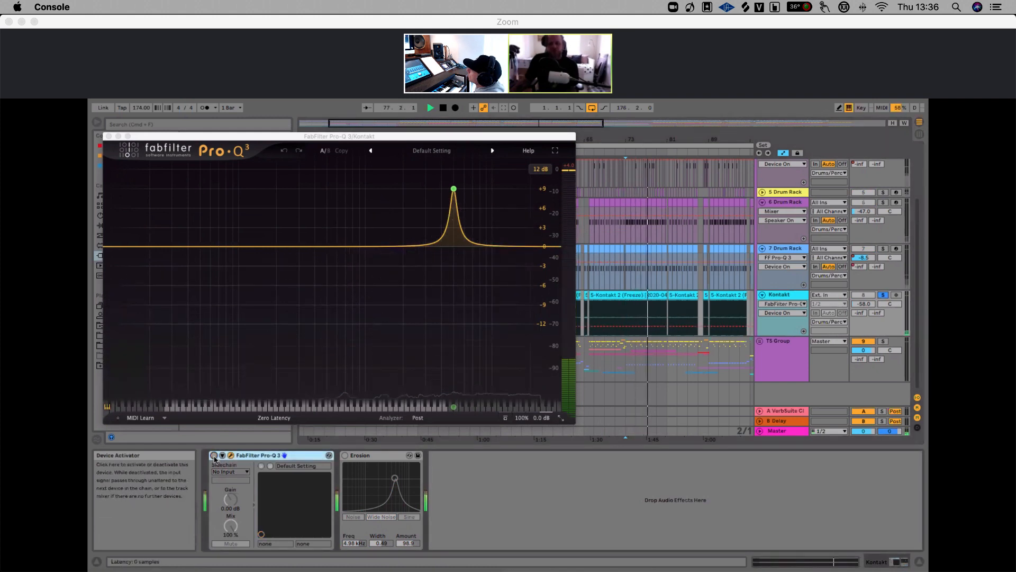
{"action": "left_click", "coordinate": [214, 455]}
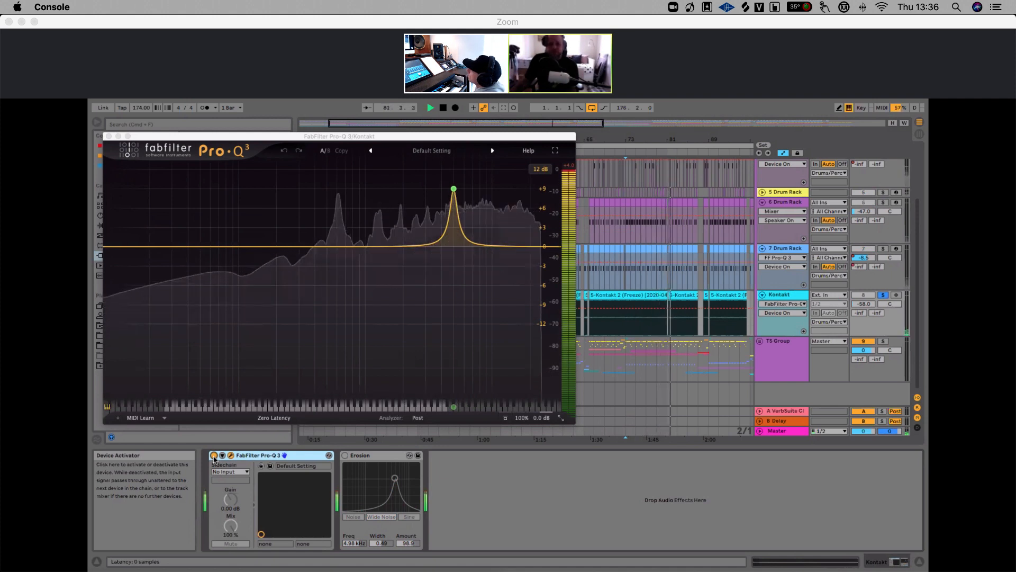
{"action": "left_click", "coordinate": [213, 455]}
{"action": "key", "text": "space"}
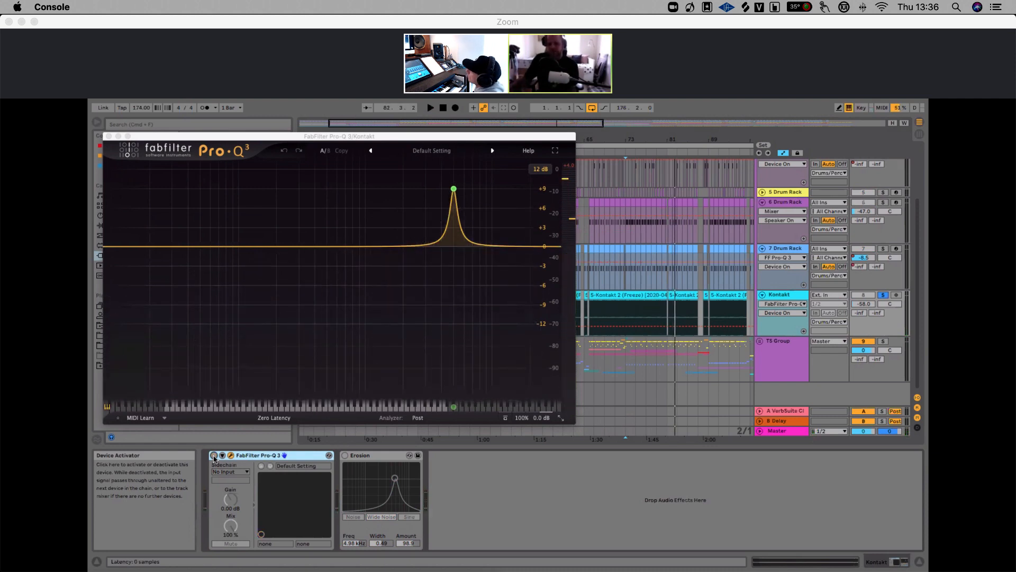
Re-enable Pro-Q 3 and audition the Kontakt track with the Erosion device switched on and off
{"action": "mouse_move", "coordinate": [465, 256]}
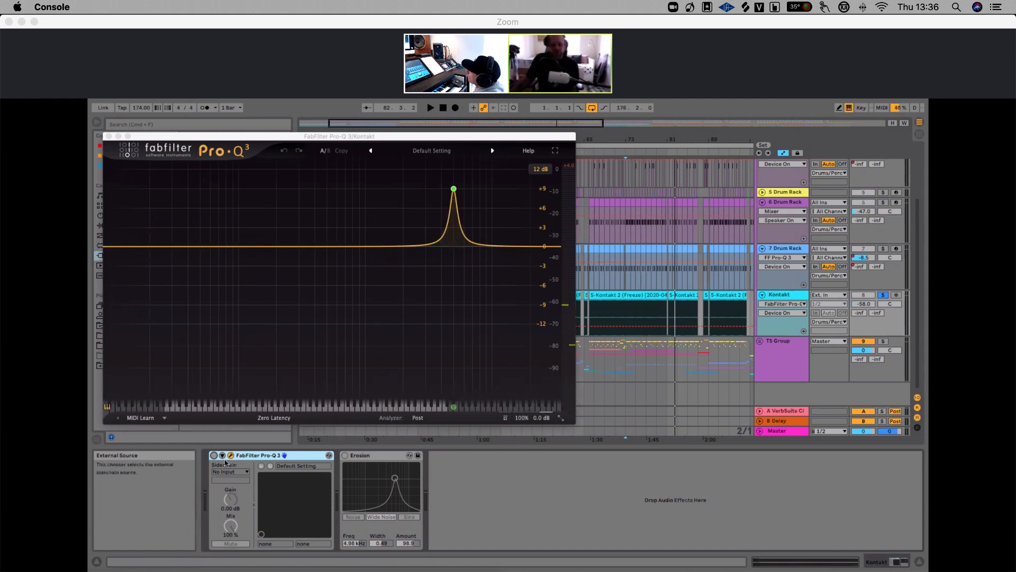
{"action": "left_click", "coordinate": [213, 456]}
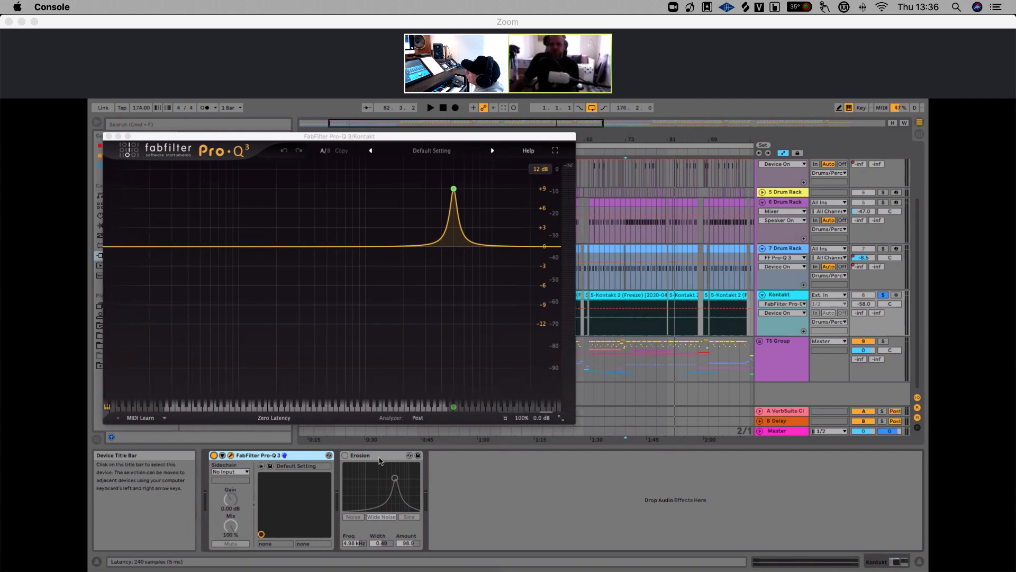
{"action": "left_click", "coordinate": [345, 456]}
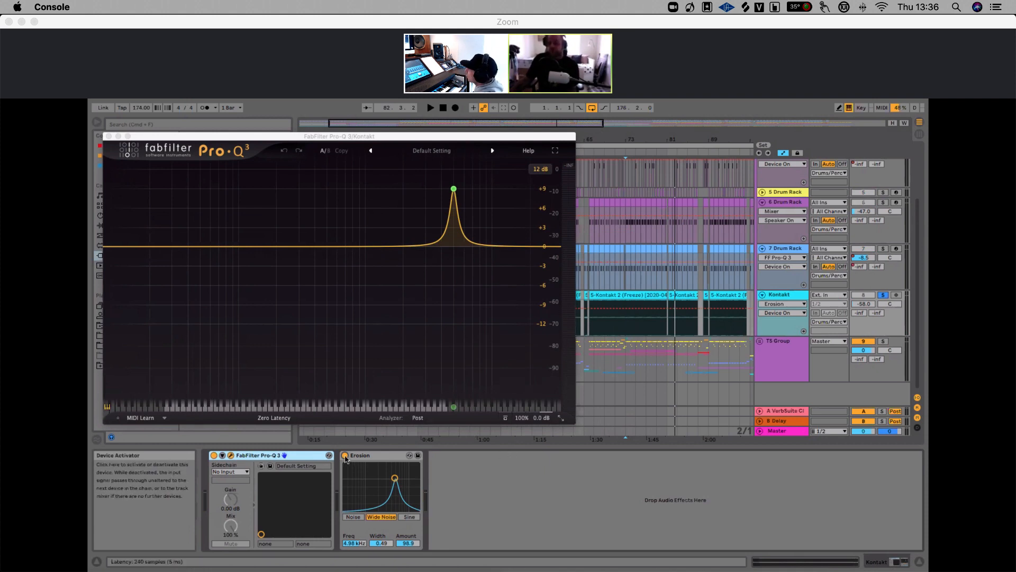
{"action": "left_click", "coordinate": [345, 455]}
{"action": "key", "text": "space"}
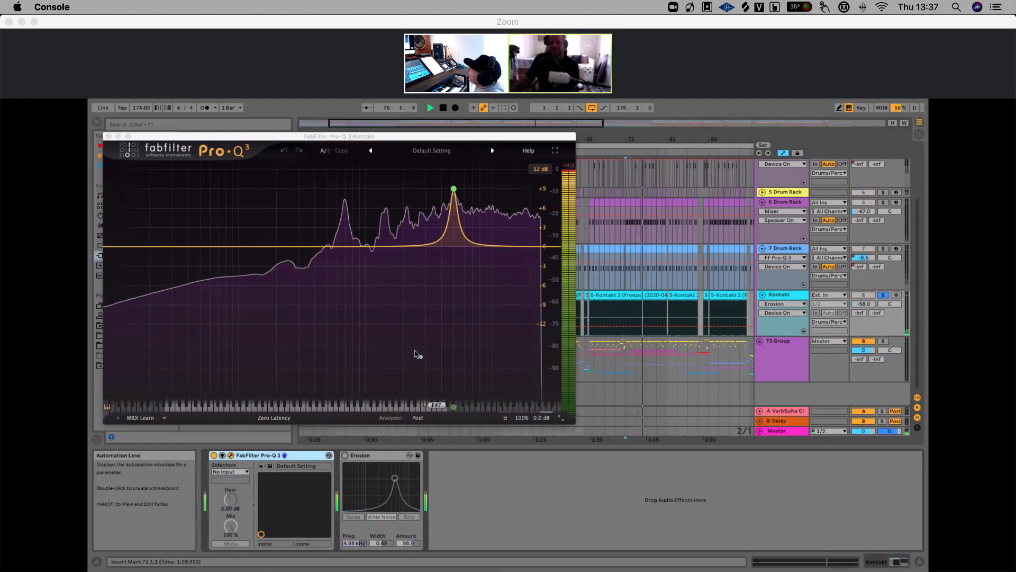
{"action": "key", "text": "space"}
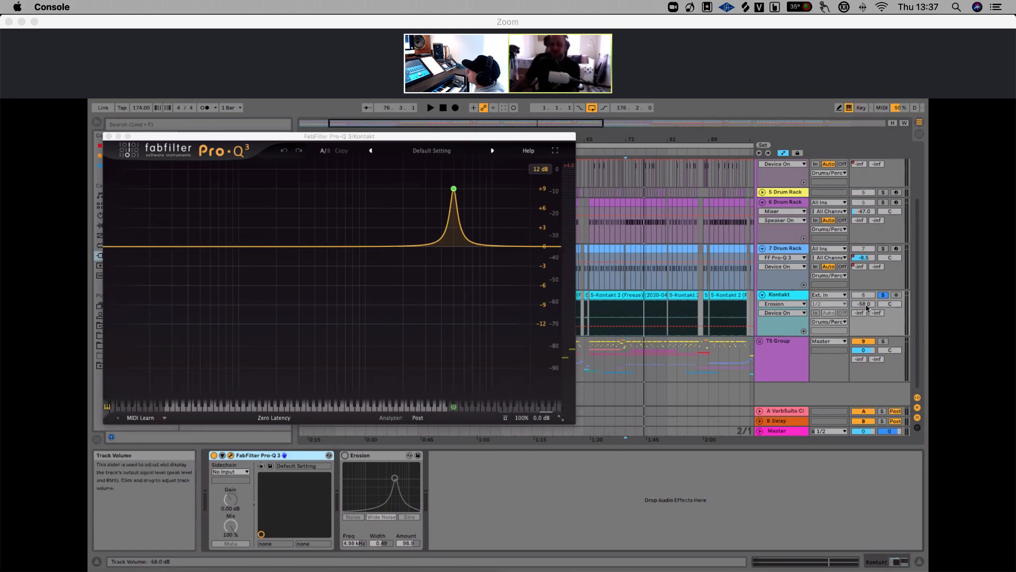
Move the Pro-Q 3 window aside and play the Kontakt track, toggling Erosion off and back on
{"action": "left_click_drag", "start_coordinate": [379, 137], "coordinate": [411, 145]}
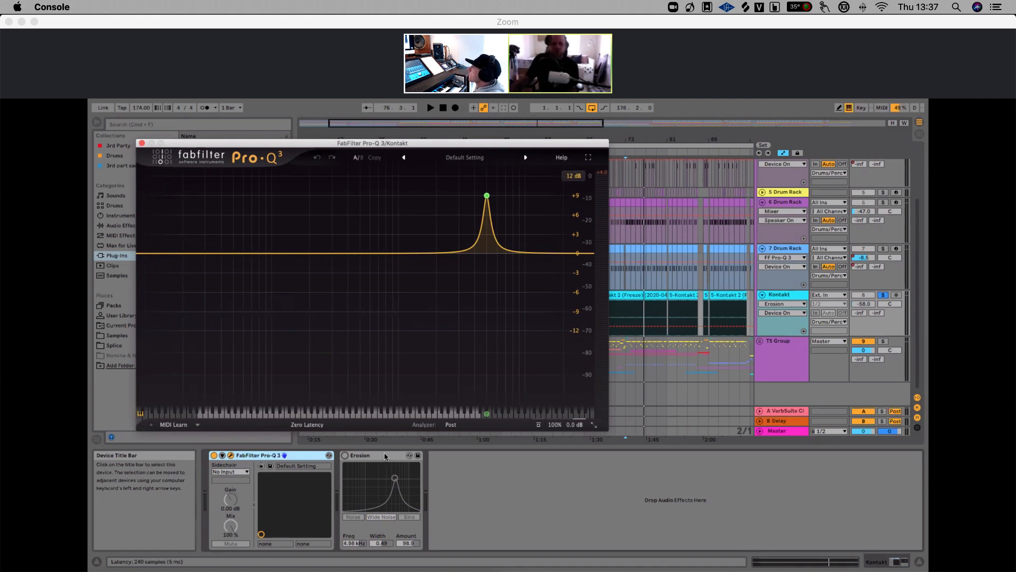
{"action": "left_click", "coordinate": [344, 456]}
{"action": "key", "text": "space"}
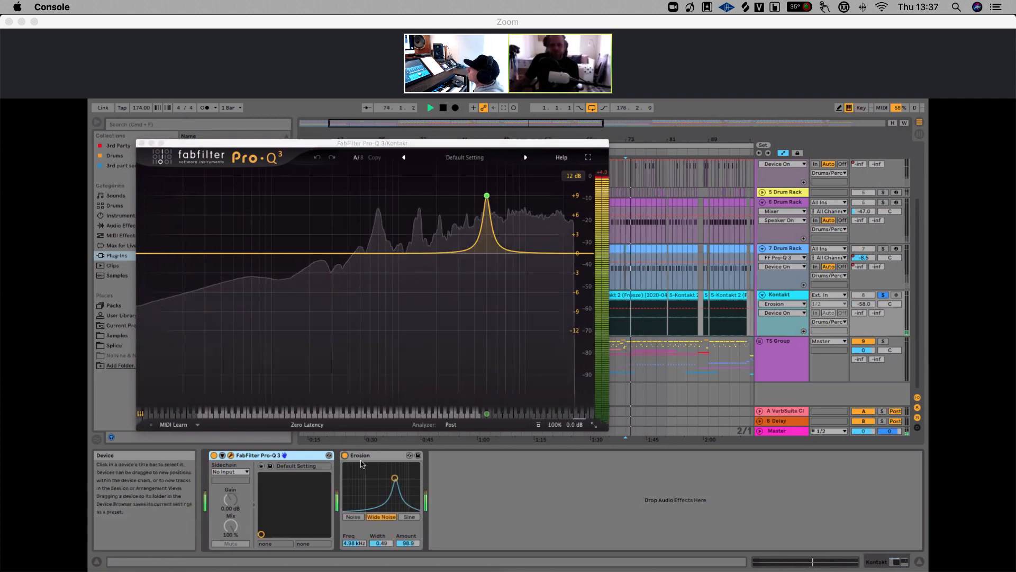
{"action": "left_click", "coordinate": [345, 456]}
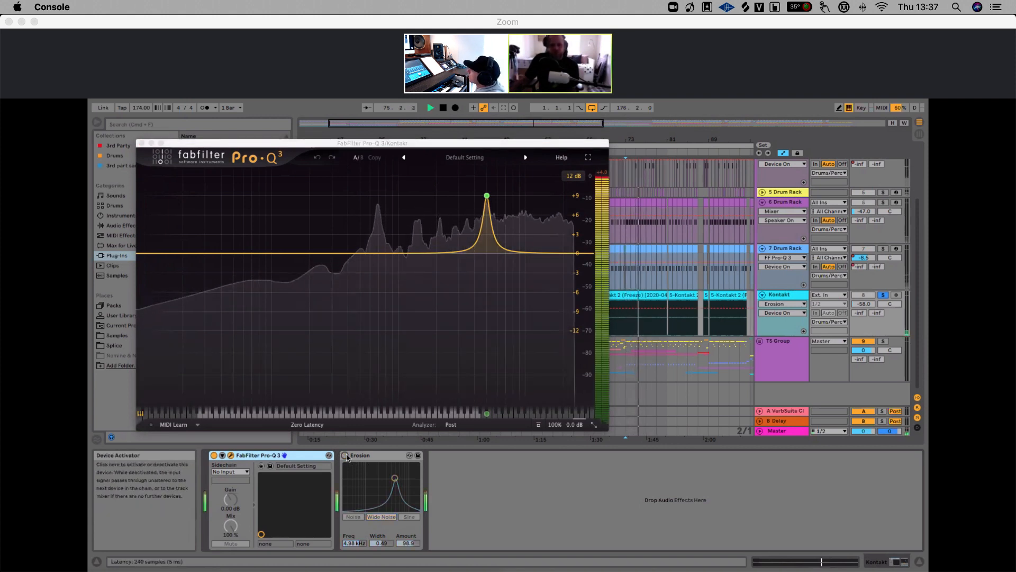
{"action": "left_click", "coordinate": [345, 455]}
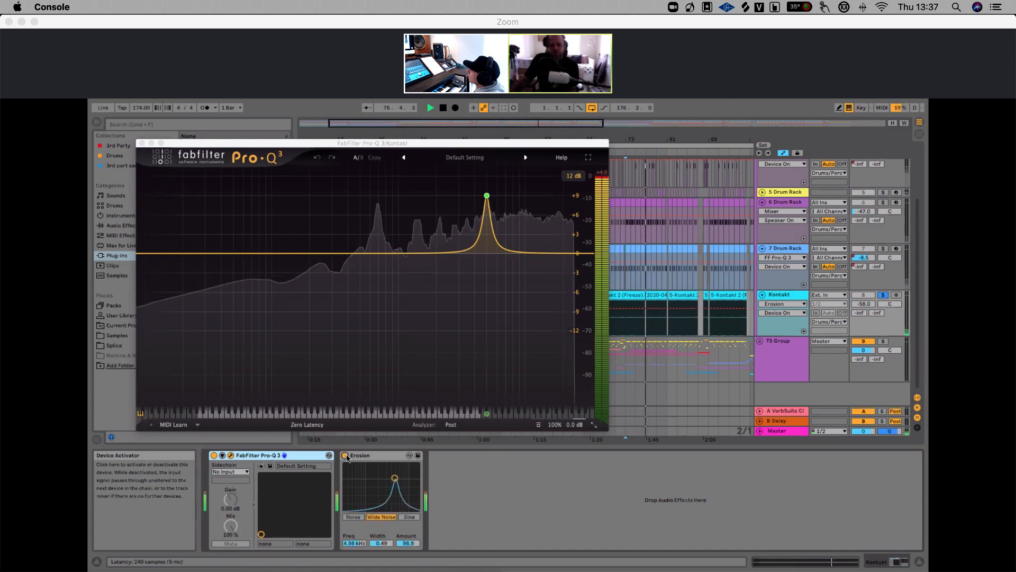
{"action": "key", "text": "space"}
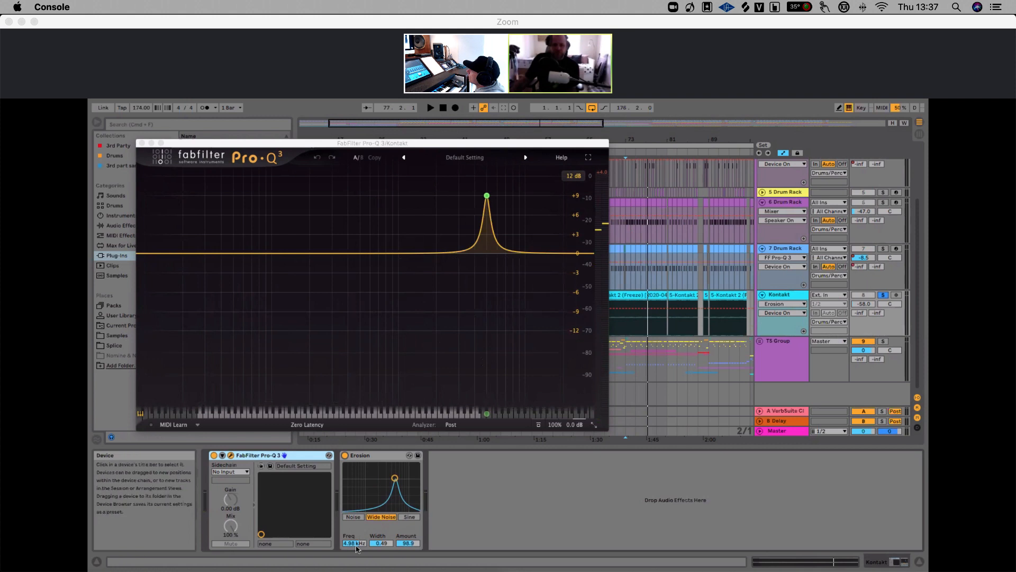
Play the soloed Kontakt track again and close the Pro-Q 3 window
{"action": "mouse_move", "coordinate": [487, 197]}
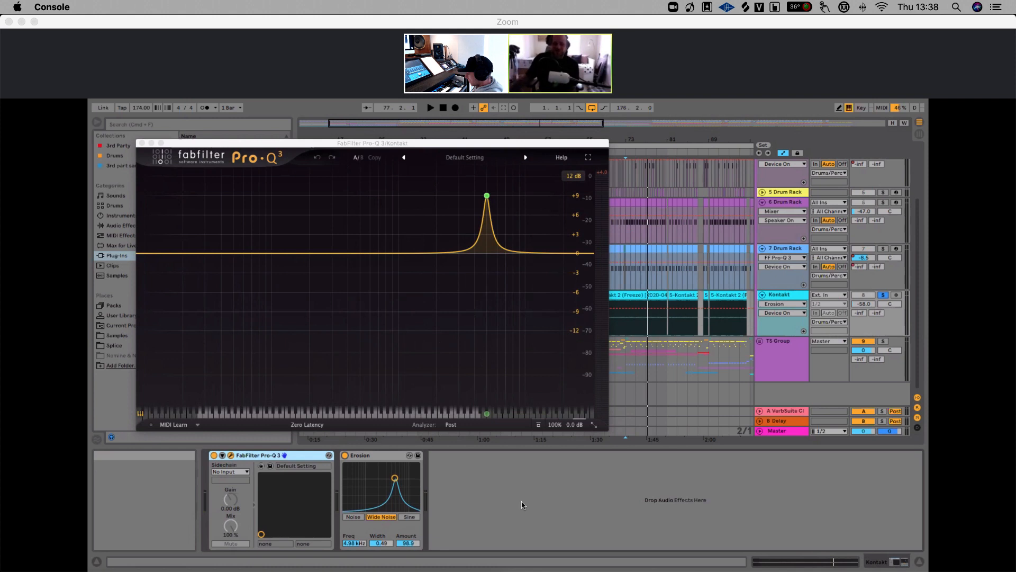
{"action": "mouse_move", "coordinate": [460, 354]}
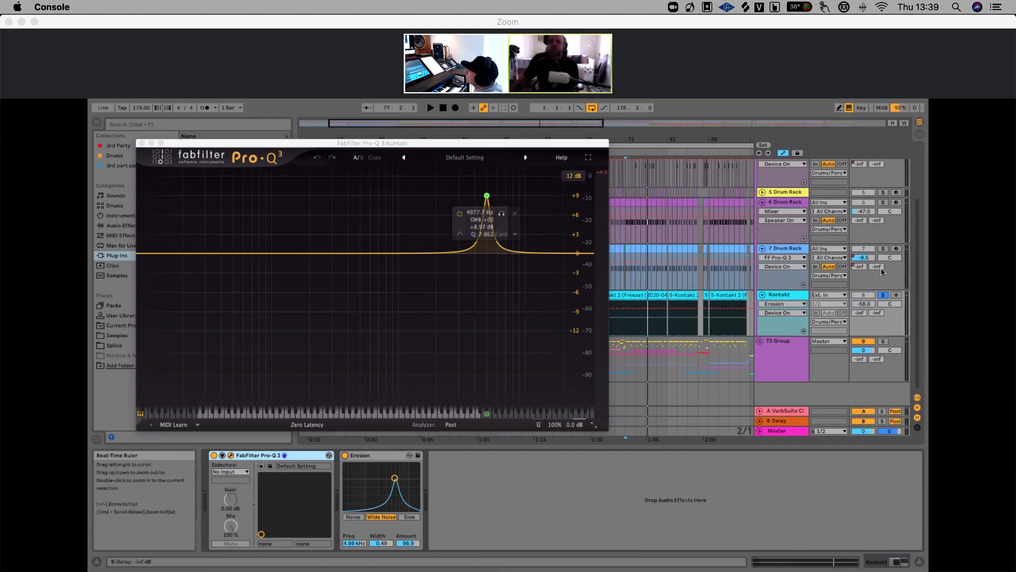
{"action": "scroll", "coordinate": [854, 258], "scroll_direction": "up", "scroll_amount": 3}
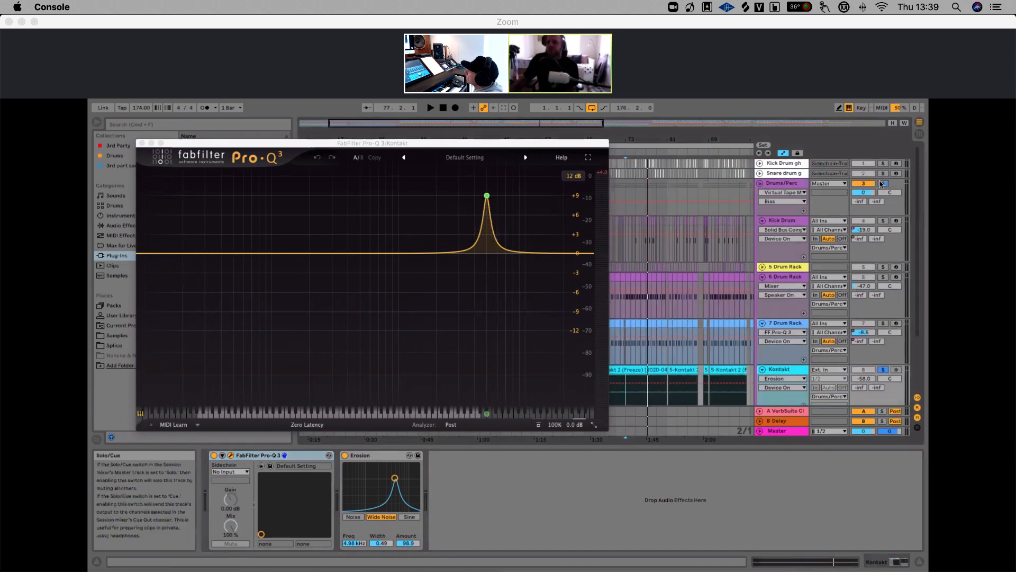
{"action": "key", "text": "space"}
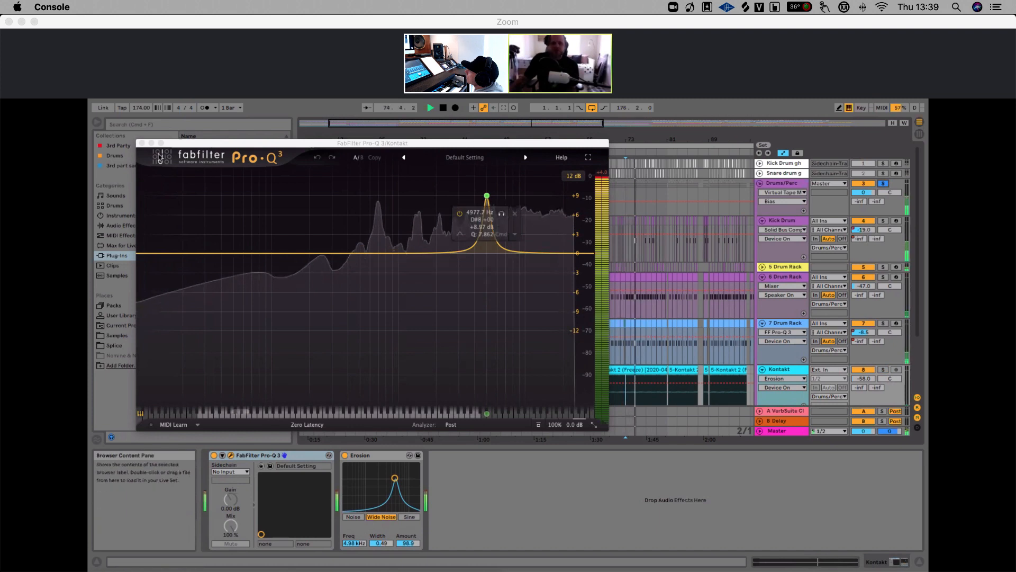
{"action": "left_click", "coordinate": [142, 143]}
{"action": "key", "text": "space"}
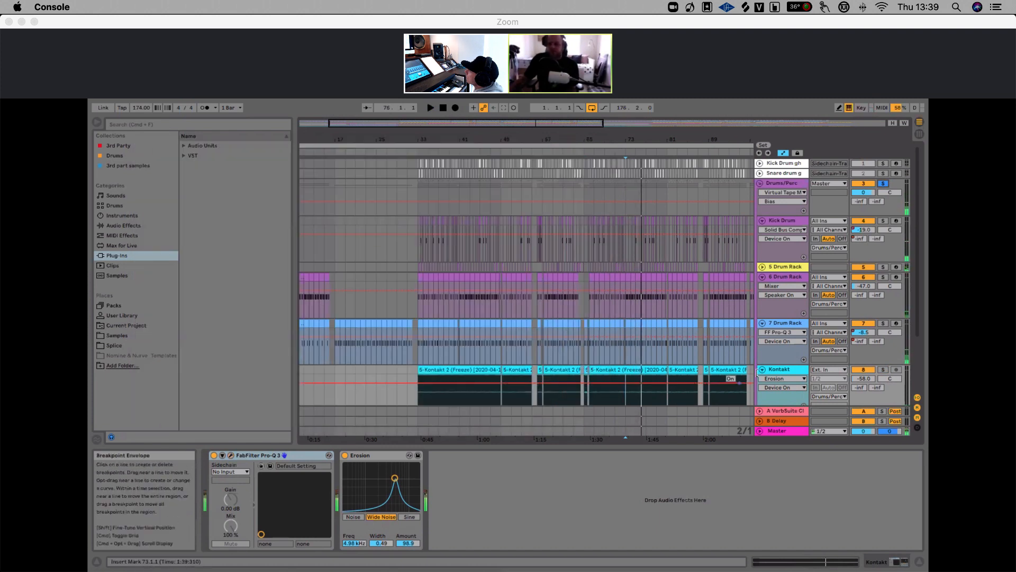
Open the Kontakt freeze clip in the clip view and show its Clip envelopes
{"action": "scroll", "coordinate": [777, 332], "scroll_direction": "down", "scroll_amount": 2}
{"action": "left_click", "coordinate": [777, 331]}
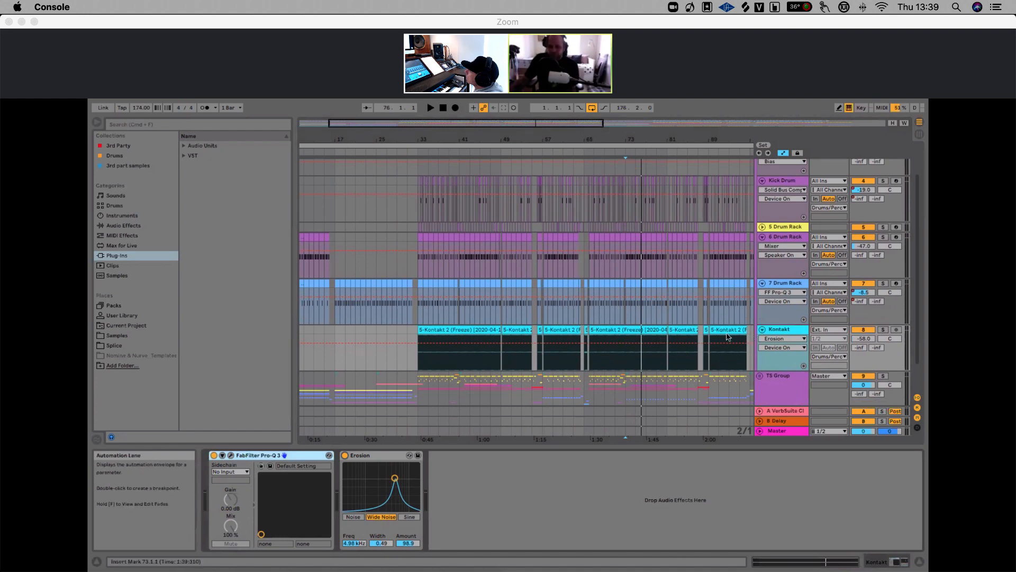
{"action": "double_click", "coordinate": [616, 332]}
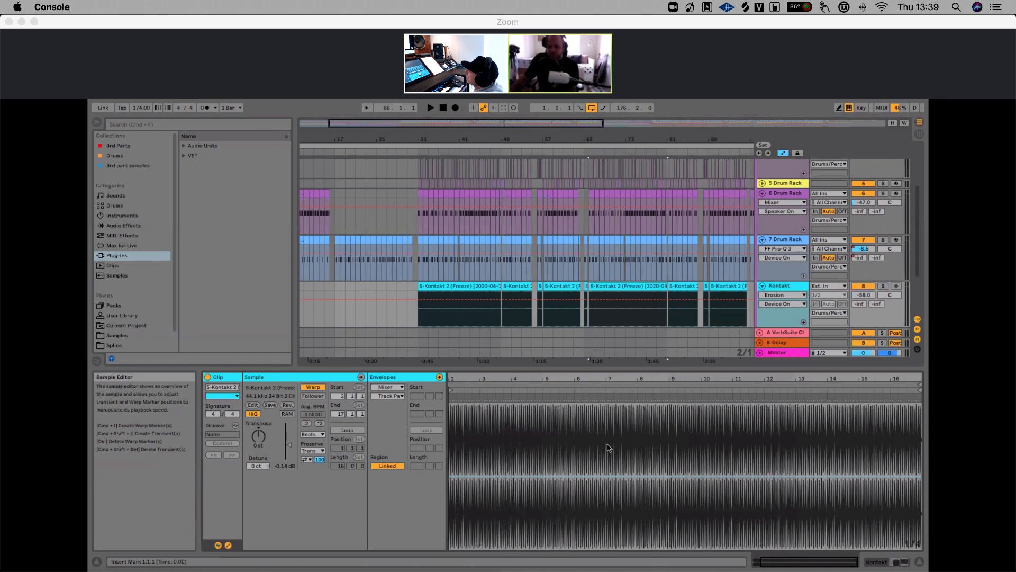
{"action": "left_click", "coordinate": [389, 387]}
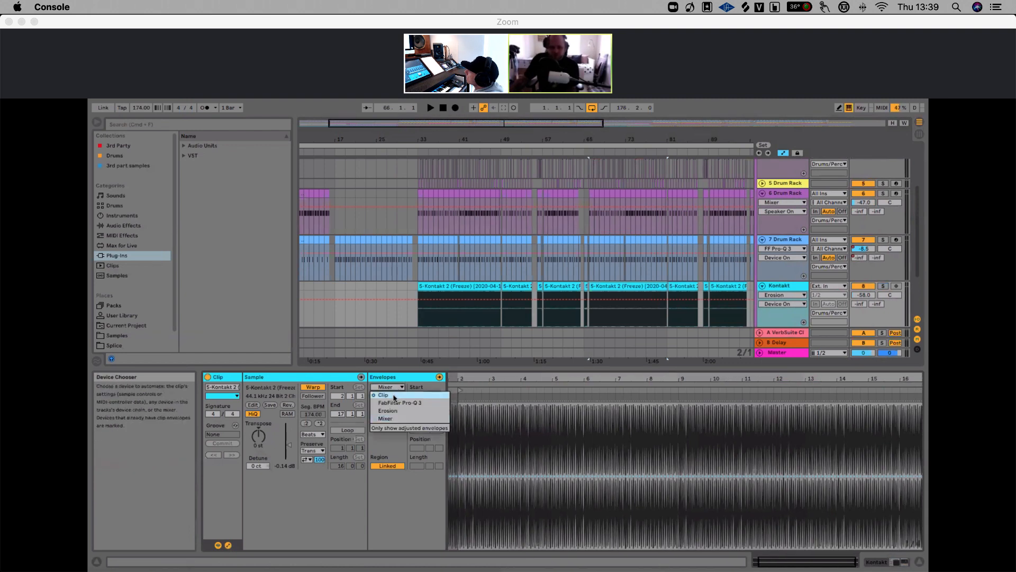
{"action": "left_click", "coordinate": [394, 397]}
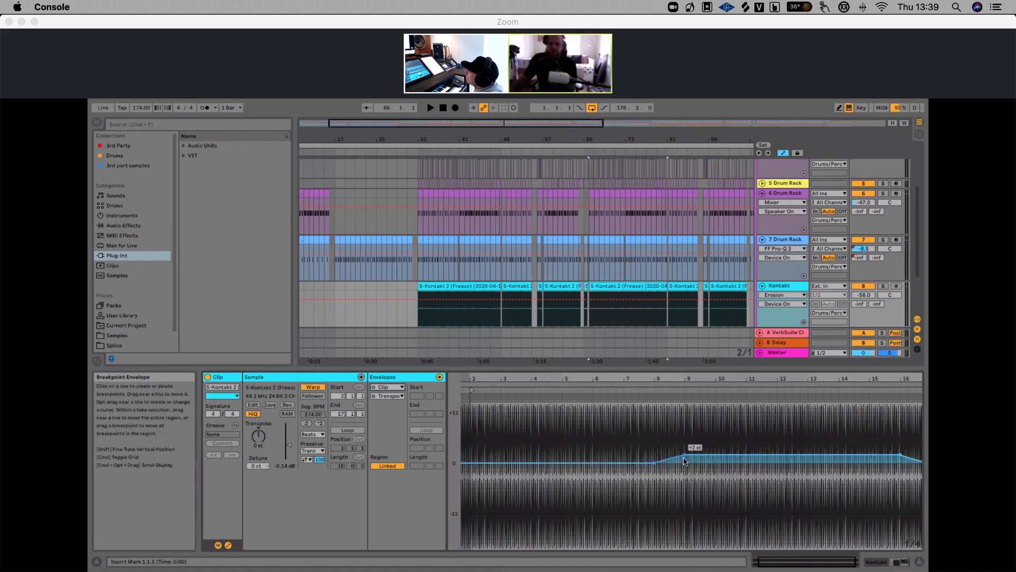
Play the Kontakt clip from around bar 70 to hear its transpose envelope
{"action": "left_click_drag", "start_coordinate": [551, 139], "coordinate": [441, 106]}
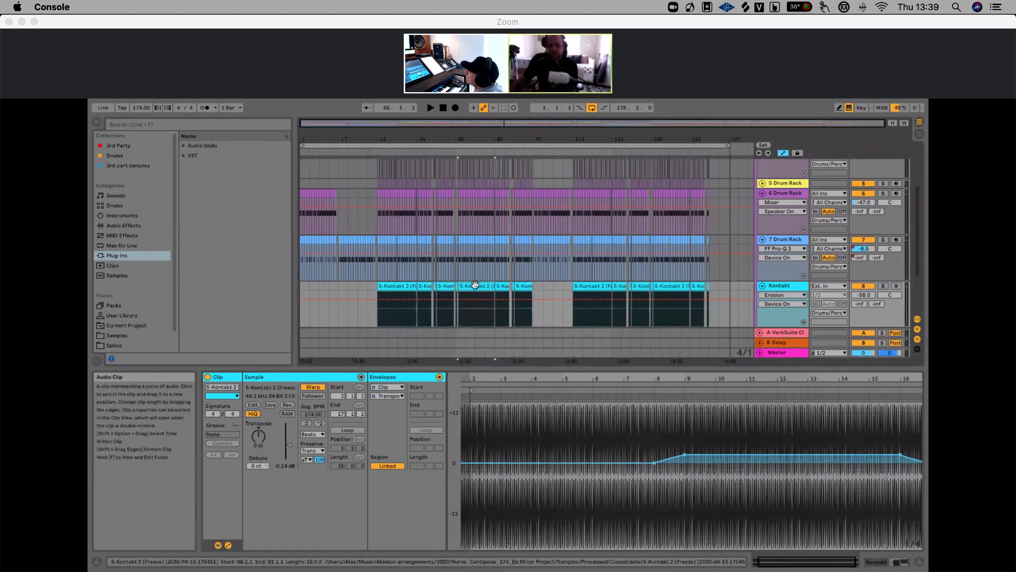
{"action": "left_click", "coordinate": [476, 319]}
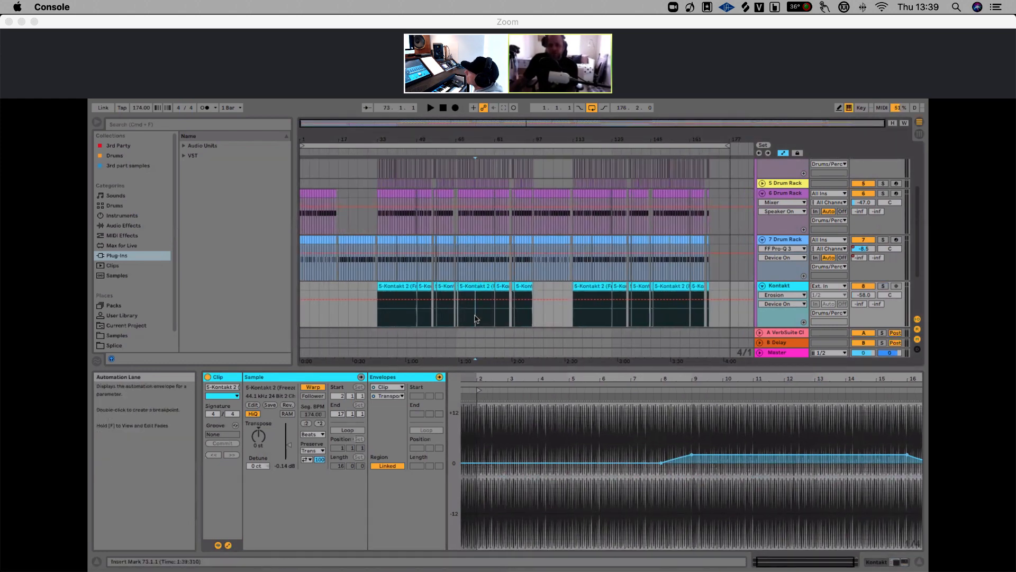
{"action": "key", "text": "space"}
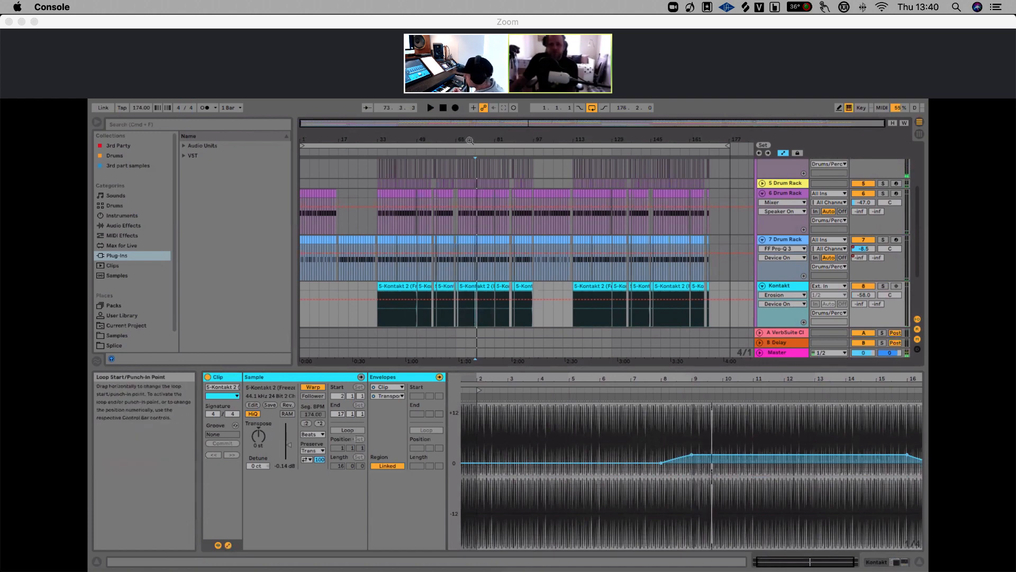
{"action": "left_click_drag", "start_coordinate": [470, 139], "coordinate": [471, 161]}
{"action": "left_click", "coordinate": [461, 318]}
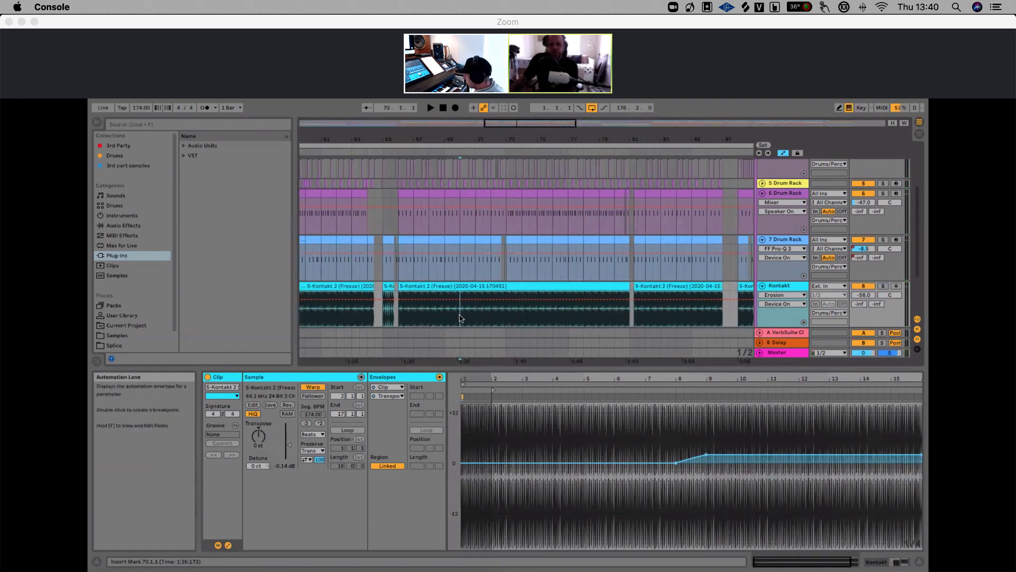
{"action": "key", "text": "space"}
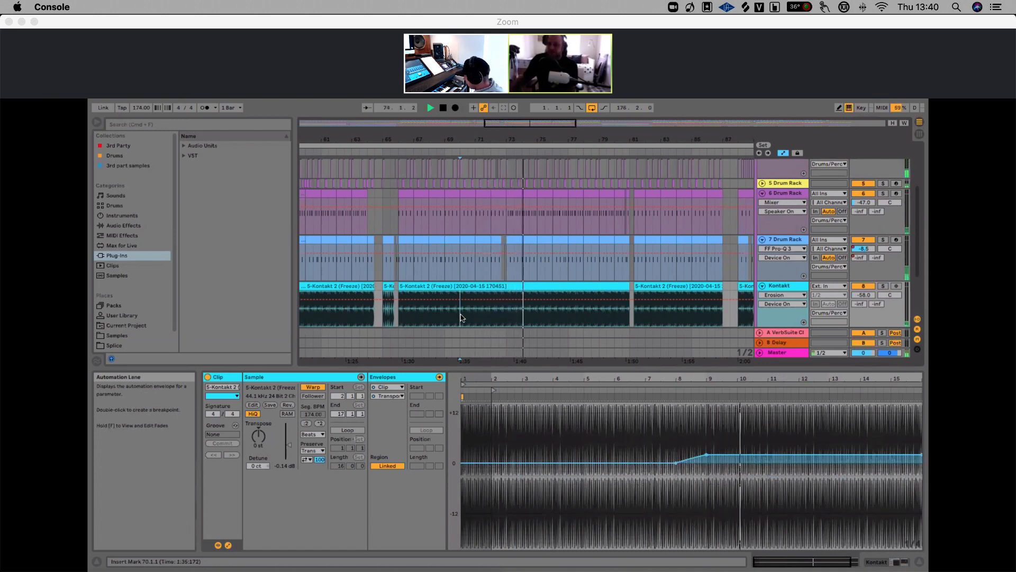
Solo the Kontakt track and audition it briefly
{"action": "left_click", "coordinate": [882, 286]}
{"action": "key", "text": "space"}
{"action": "key", "text": "space"}
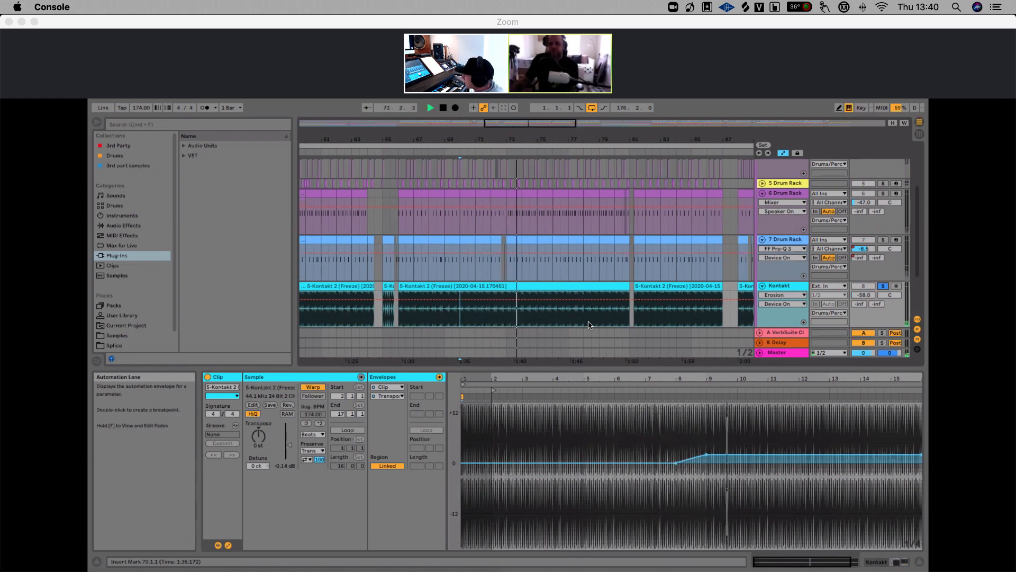
Unsolo the Kontakt track and play the full mix from around bar 69
{"action": "left_click_drag", "start_coordinate": [516, 140], "coordinate": [515, 84]}
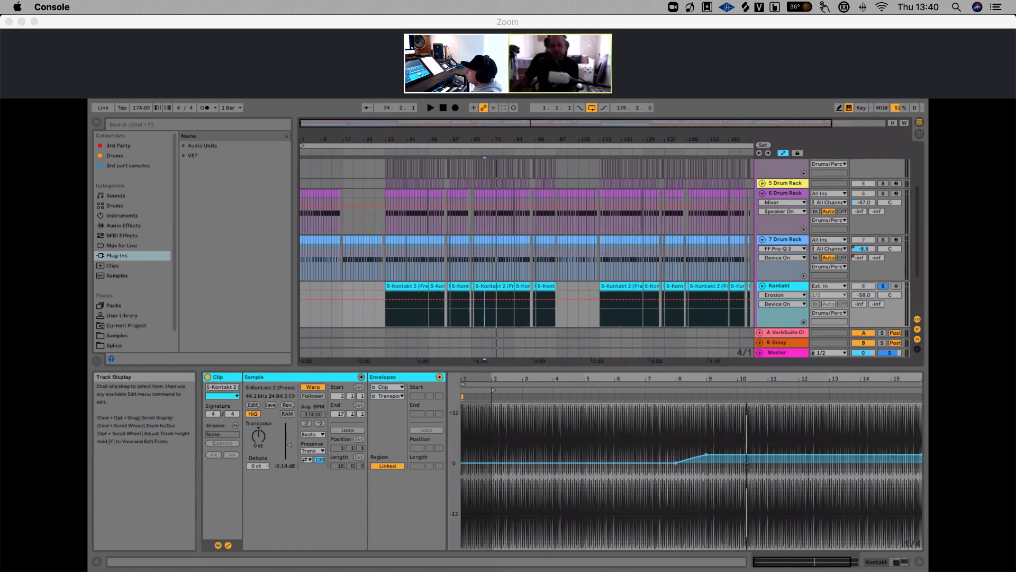
{"action": "left_click", "coordinate": [886, 287]}
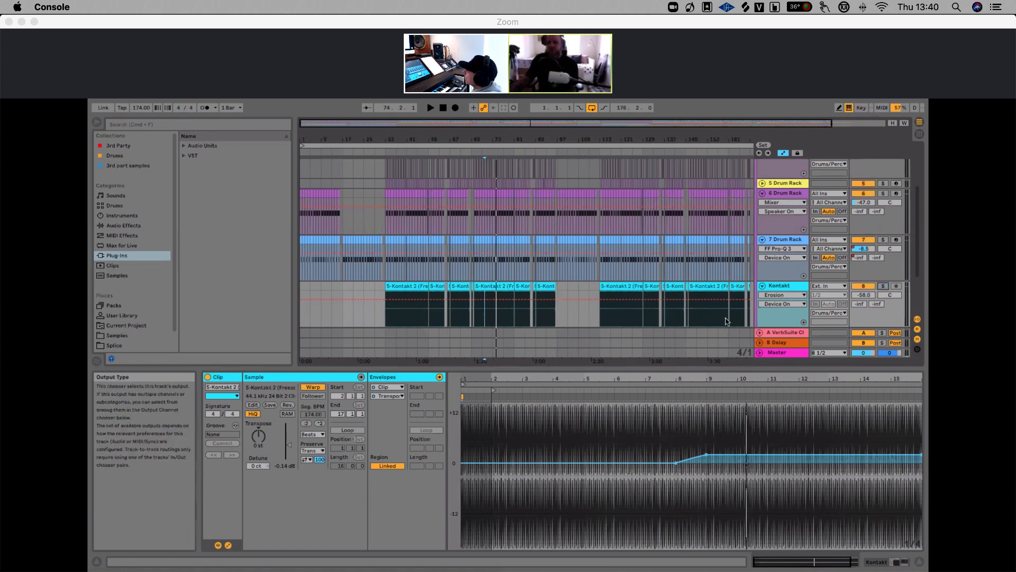
{"action": "left_click", "coordinate": [487, 319]}
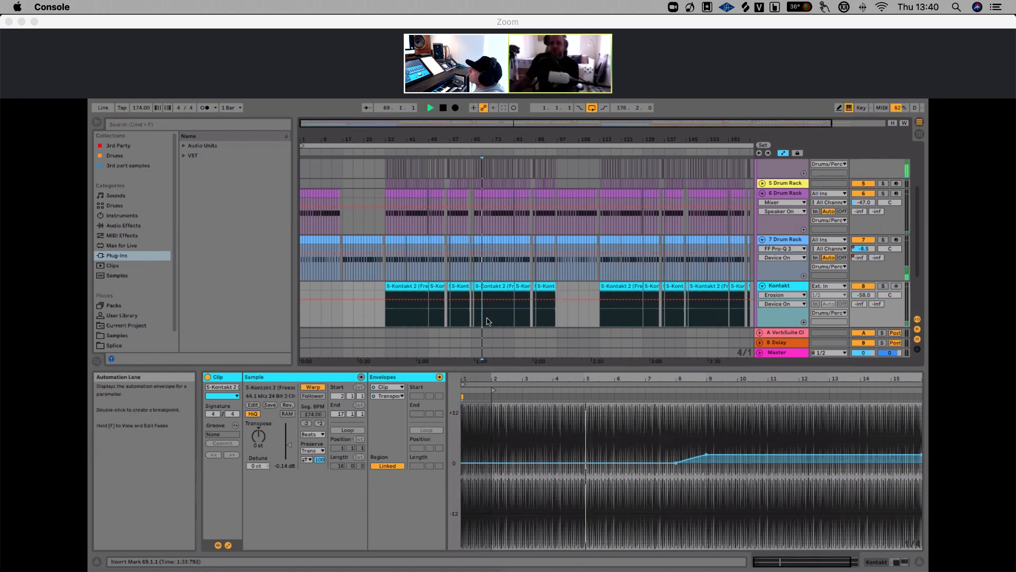
{"action": "key", "text": "space"}
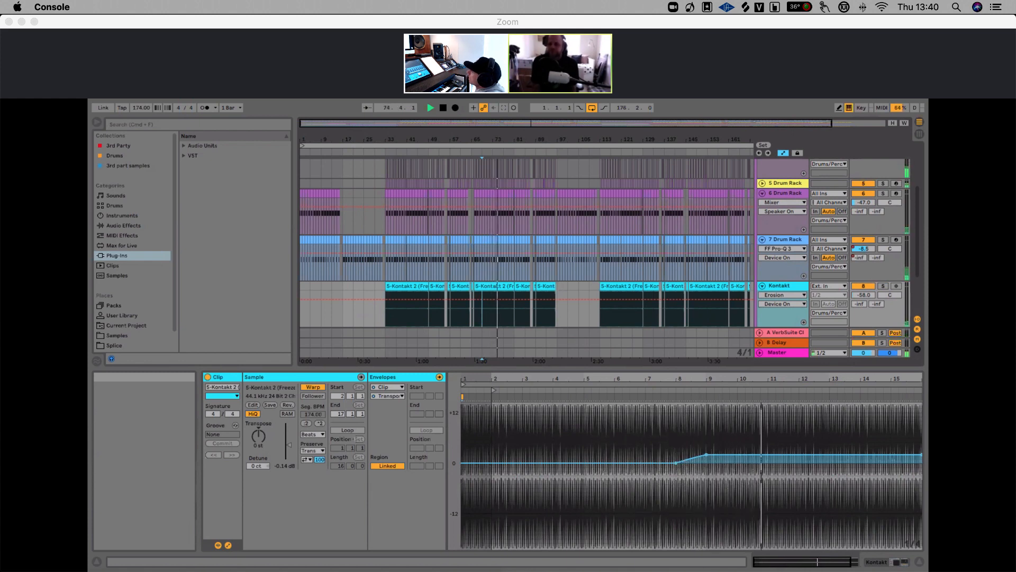
Stop playback, zoom out the arrangement and select the Drums/Perc group track to show its device chain
{"action": "key", "text": "space"}
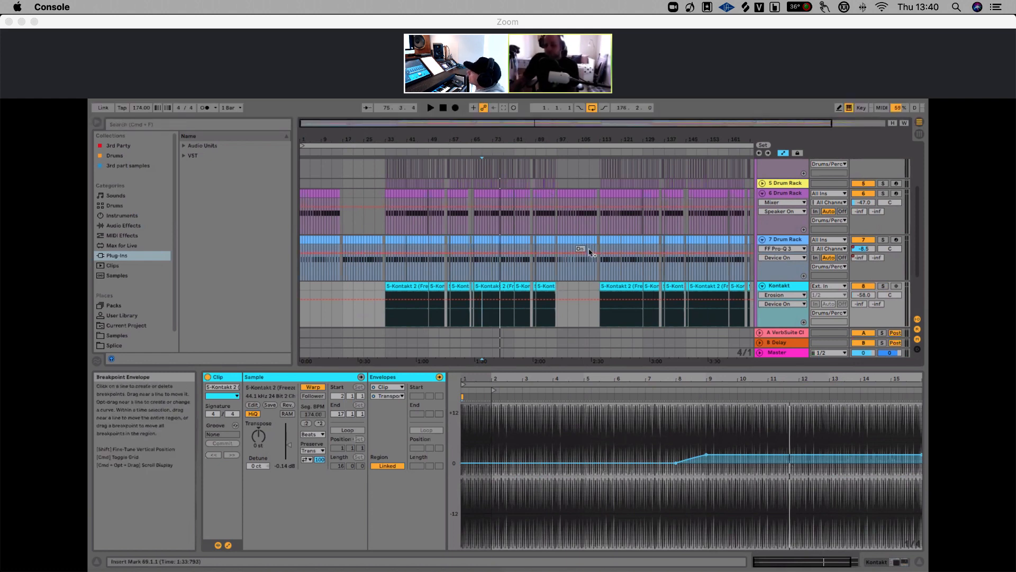
{"action": "left_click_drag", "start_coordinate": [510, 142], "coordinate": [492, 119]}
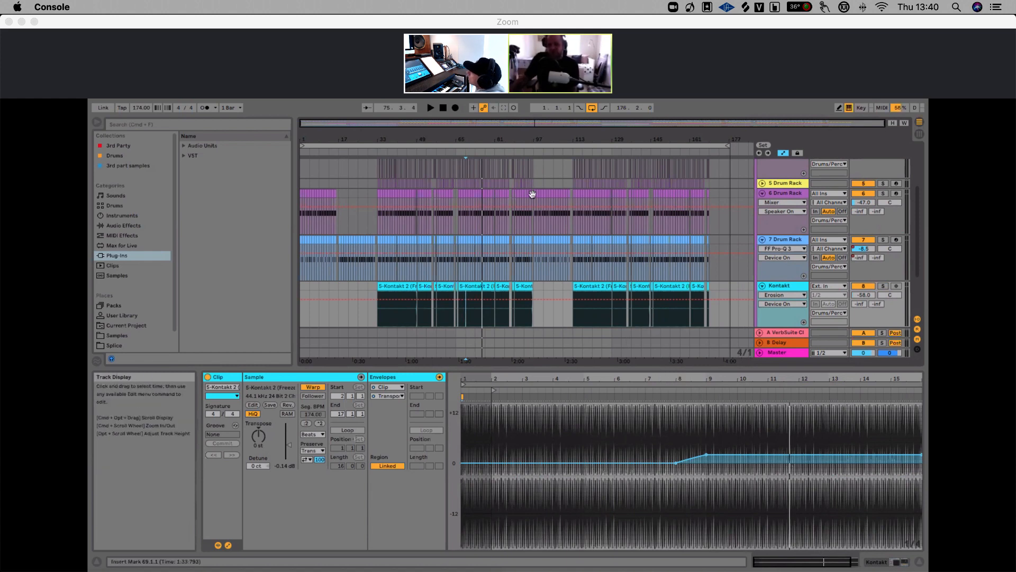
{"action": "mouse_move", "coordinate": [707, 454]}
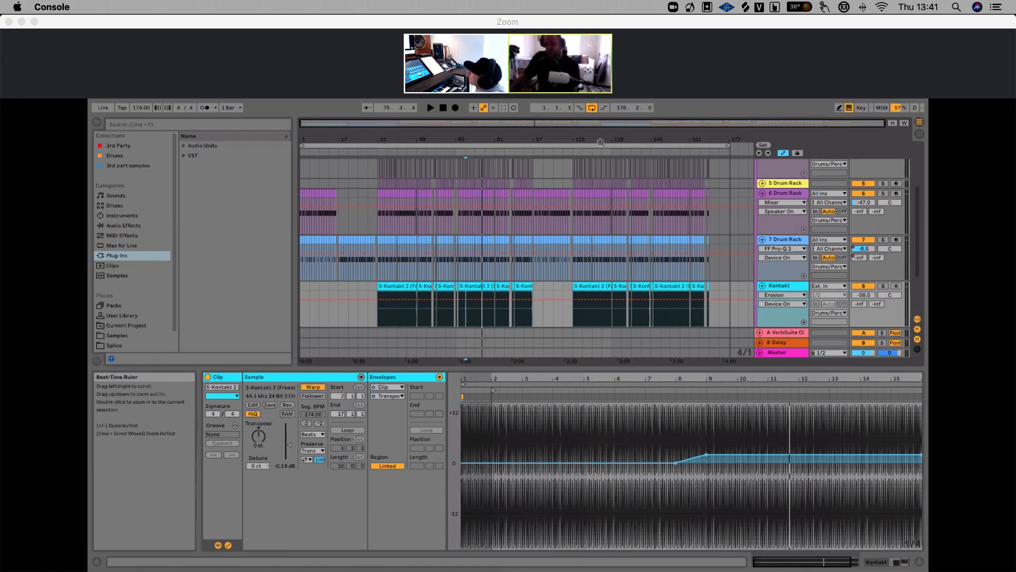
{"action": "scroll", "coordinate": [753, 185], "scroll_direction": "up", "scroll_amount": 3}
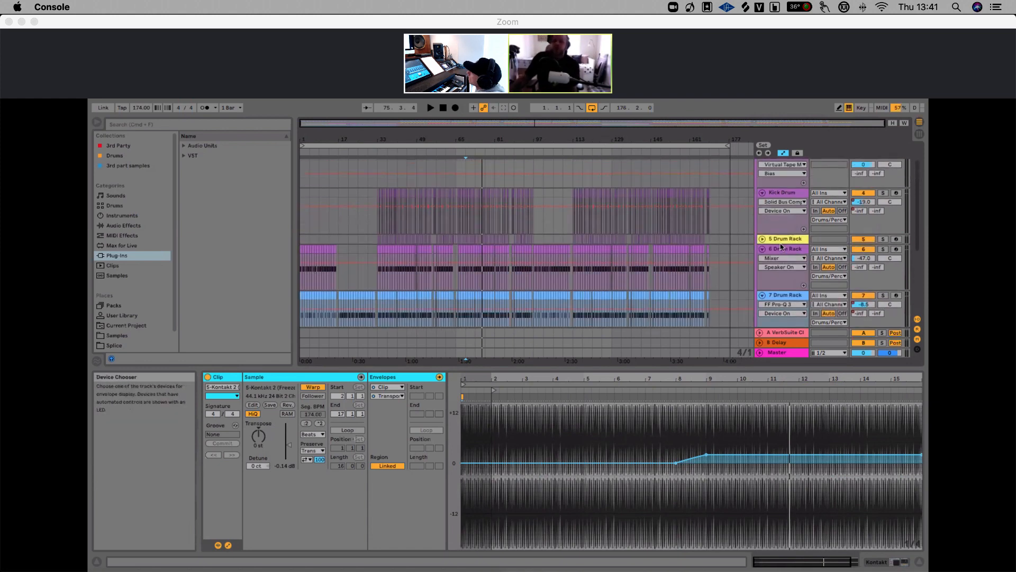
{"action": "left_click", "coordinate": [760, 183]}
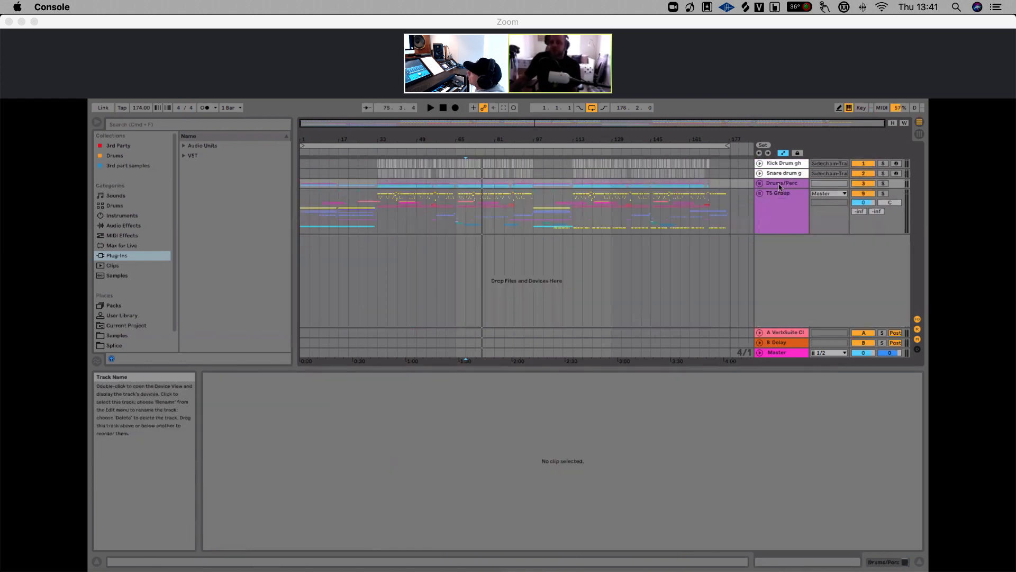
{"action": "left_click", "coordinate": [779, 185]}
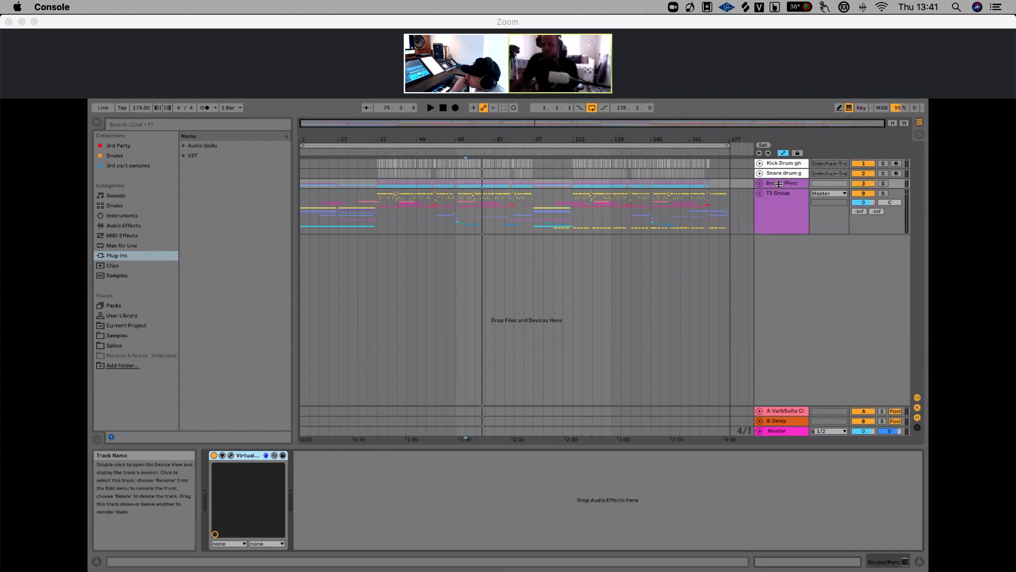
{"action": "left_click", "coordinate": [775, 186]}
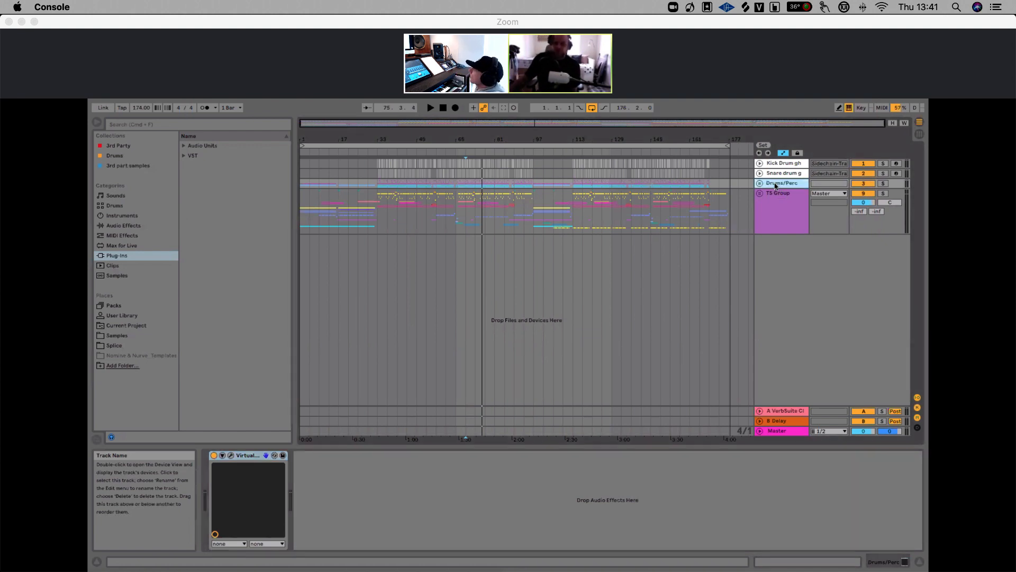
Open the Virtual Tape Machines plug-in window on the Drums/Perc group and move it over the arrangement
{"action": "left_click", "coordinate": [231, 455]}
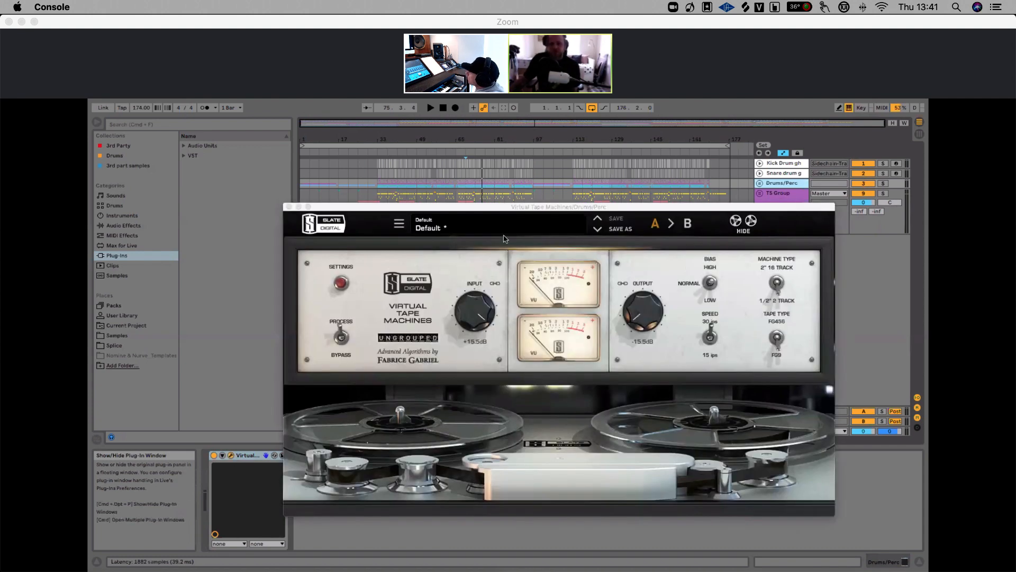
{"action": "left_click_drag", "start_coordinate": [533, 209], "coordinate": [477, 185]}
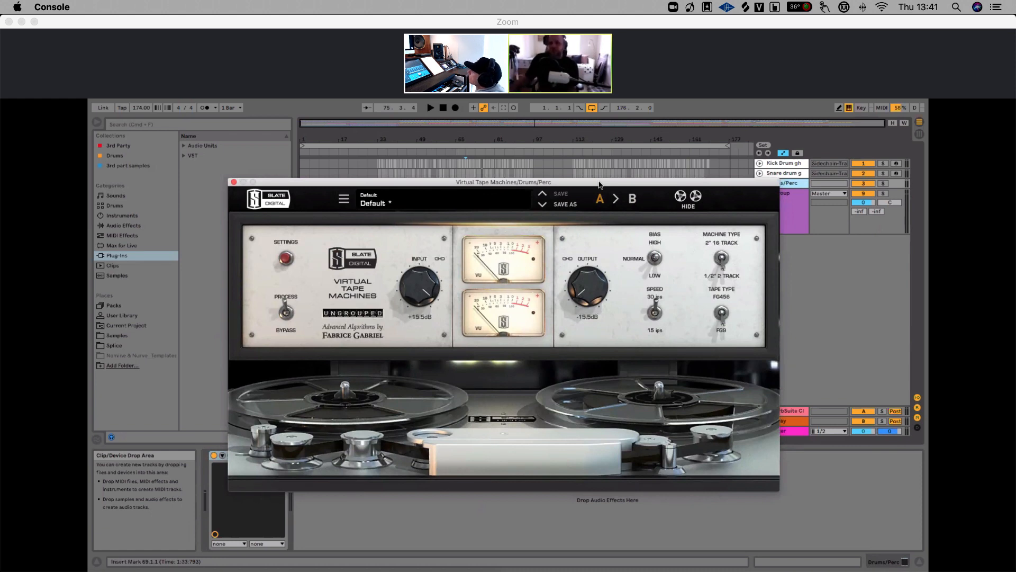
{"action": "left_click_drag", "start_coordinate": [600, 184], "coordinate": [572, 244]}
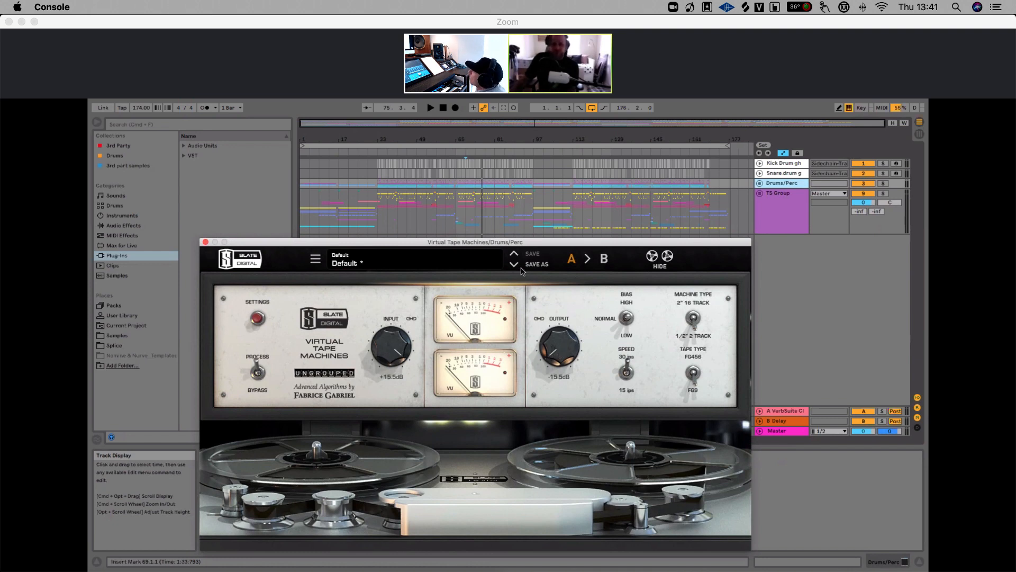
{"action": "left_click", "coordinate": [793, 185]}
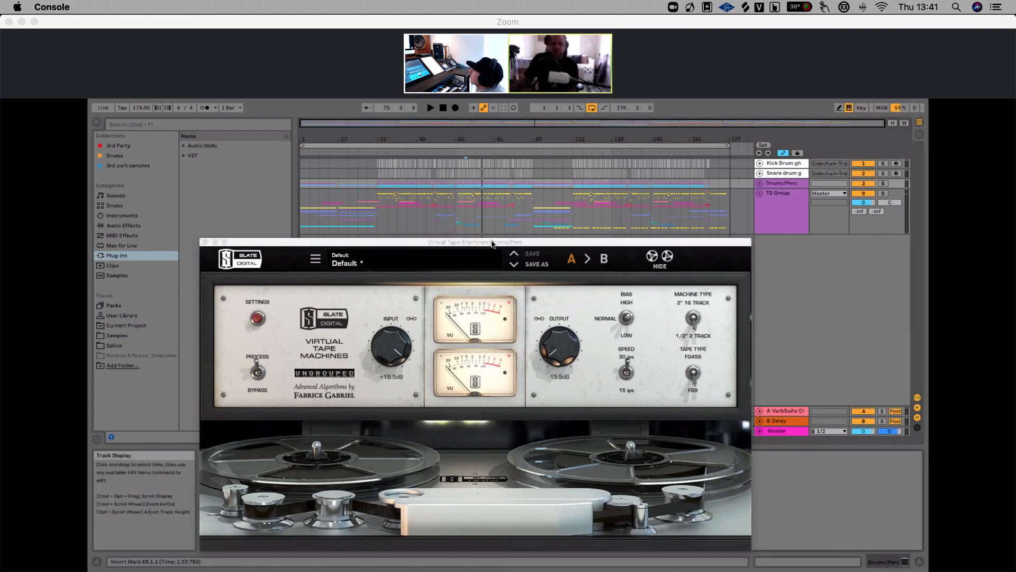
{"action": "left_click_drag", "start_coordinate": [492, 244], "coordinate": [631, 231]}
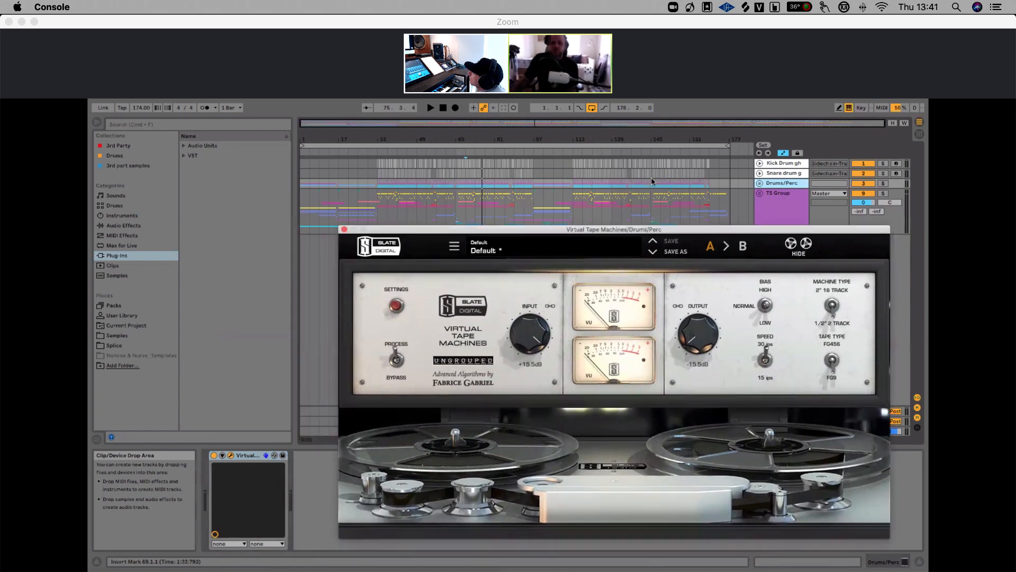
Solo the Drums/Perc group and play from around bar 69, switching Virtual Tape Machines off and on, and close its window
{"action": "left_click_drag", "start_coordinate": [652, 181], "coordinate": [650, 189]}
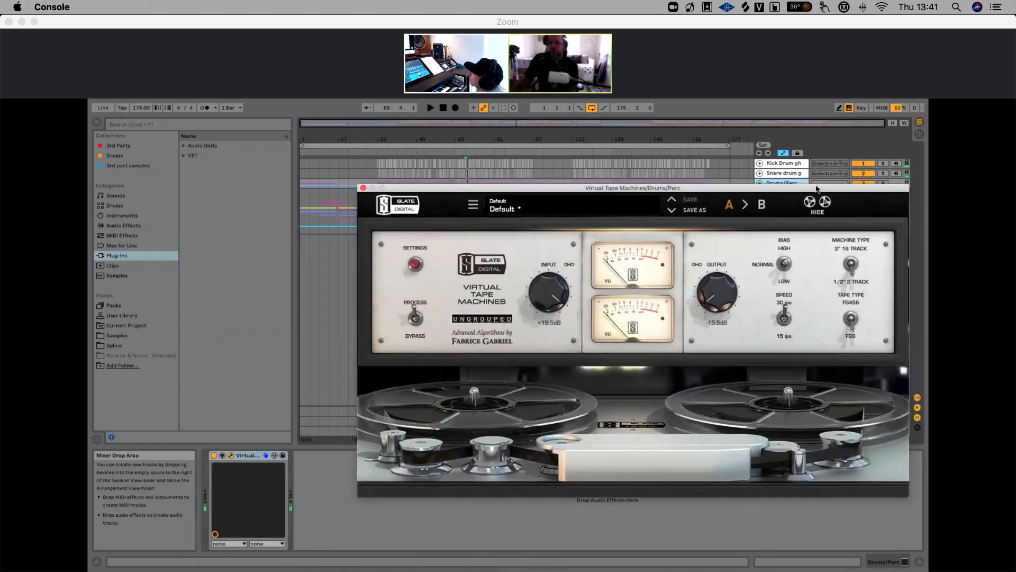
{"action": "left_click_drag", "start_coordinate": [816, 186], "coordinate": [805, 206]}
{"action": "left_click", "coordinate": [882, 183]}
{"action": "key", "text": "space"}
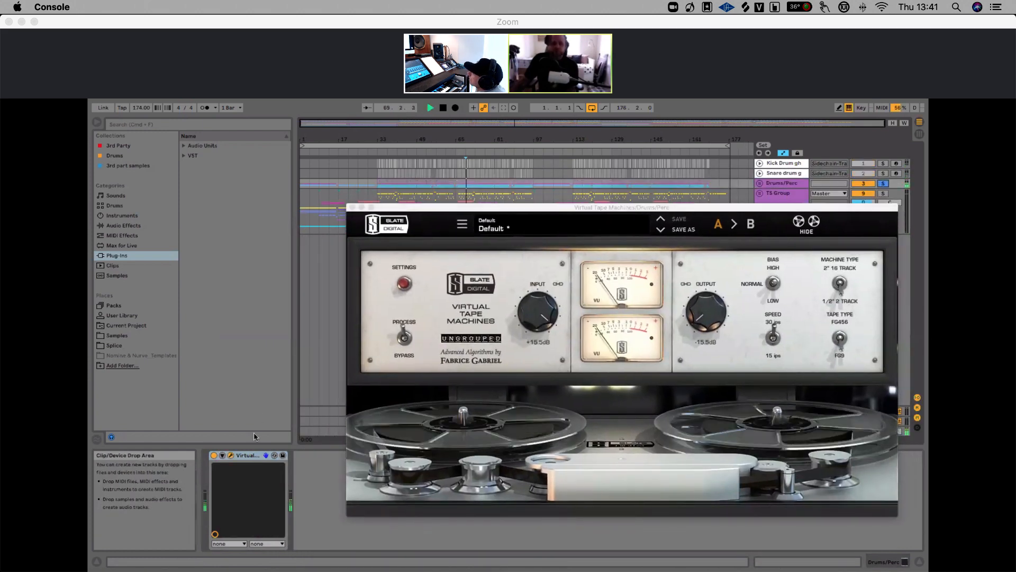
{"action": "left_click", "coordinate": [215, 455]}
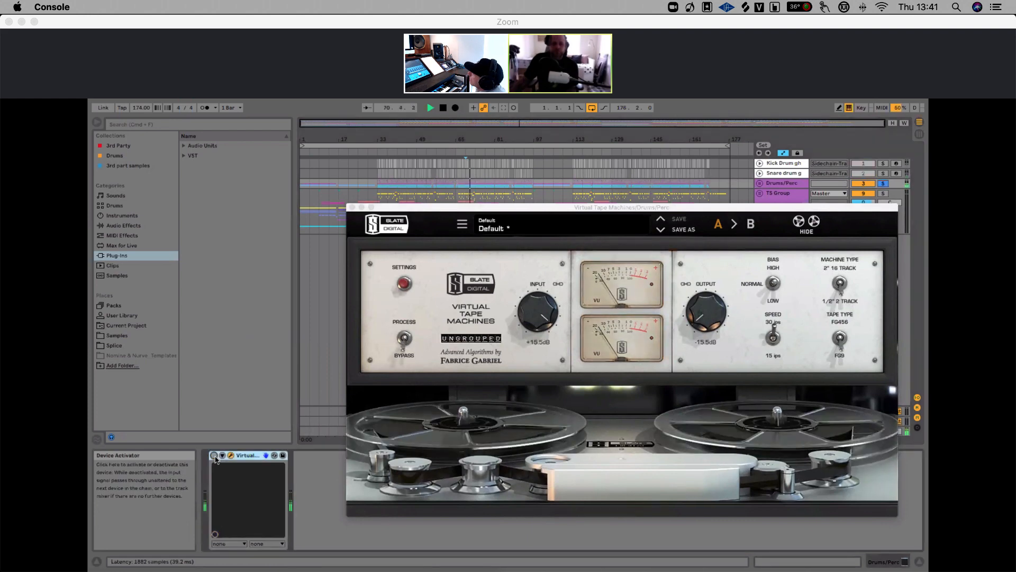
{"action": "left_click", "coordinate": [214, 455]}
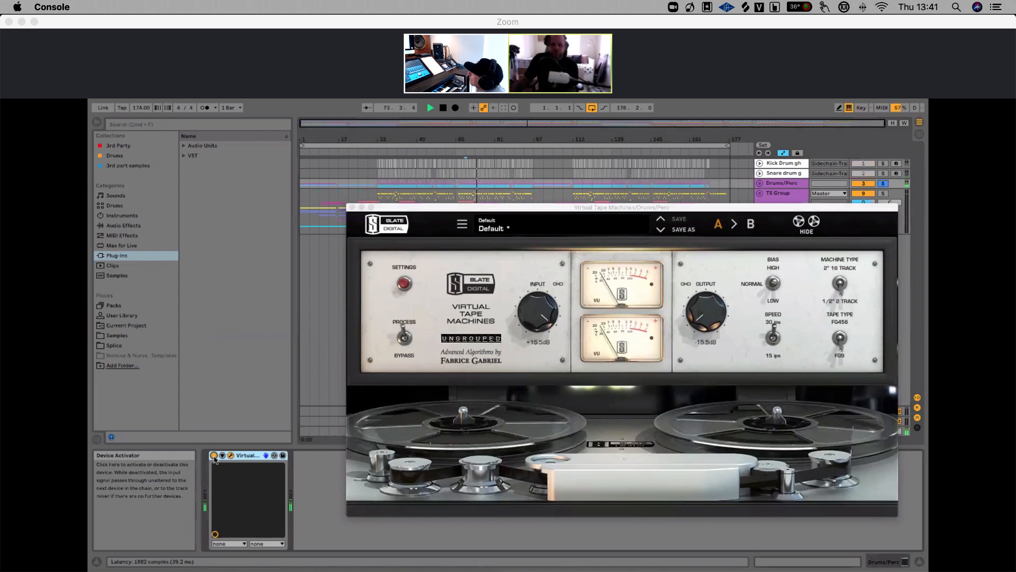
{"action": "left_click", "coordinate": [214, 455]}
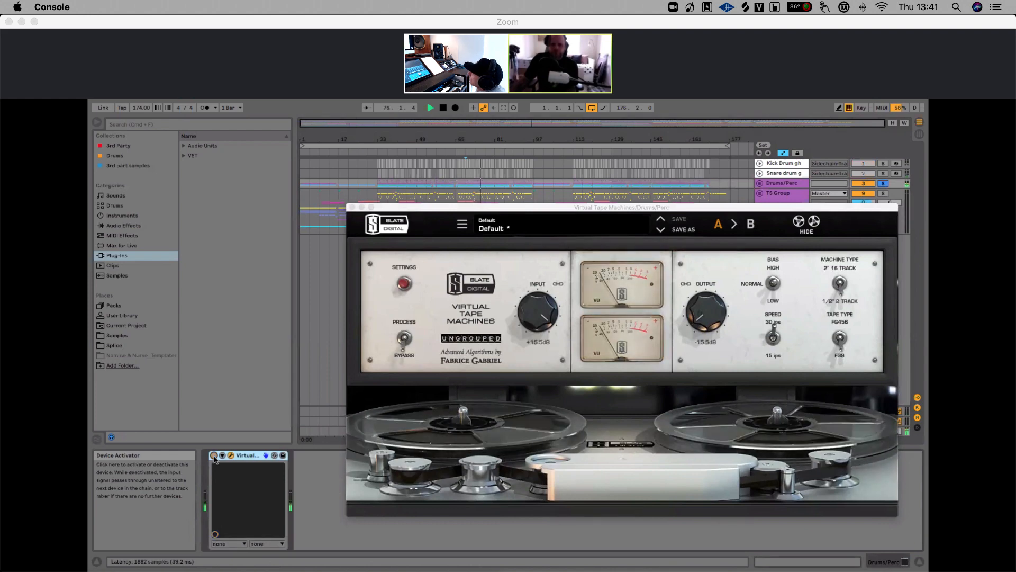
{"action": "left_click", "coordinate": [215, 455]}
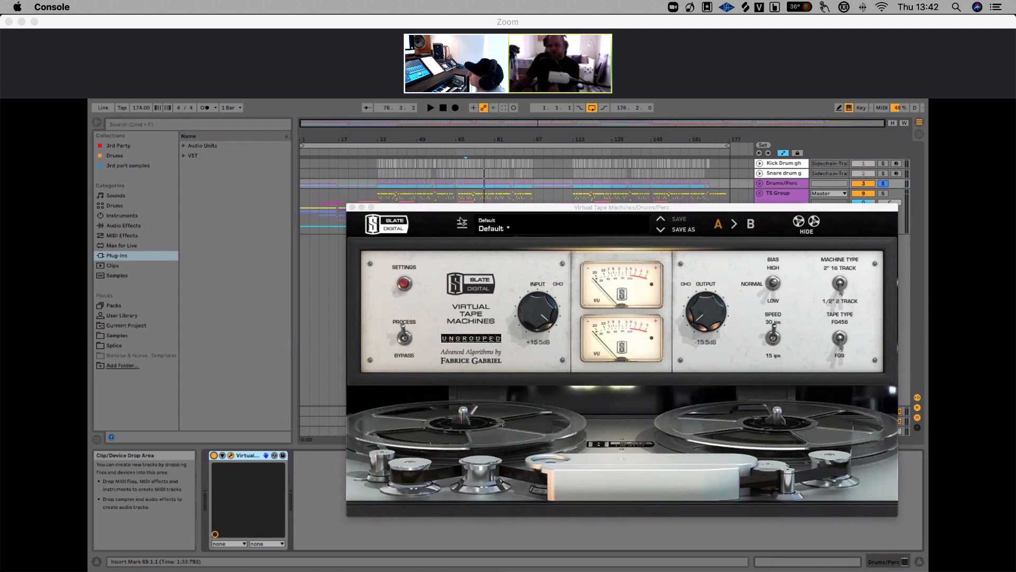
{"action": "left_click", "coordinate": [352, 207]}
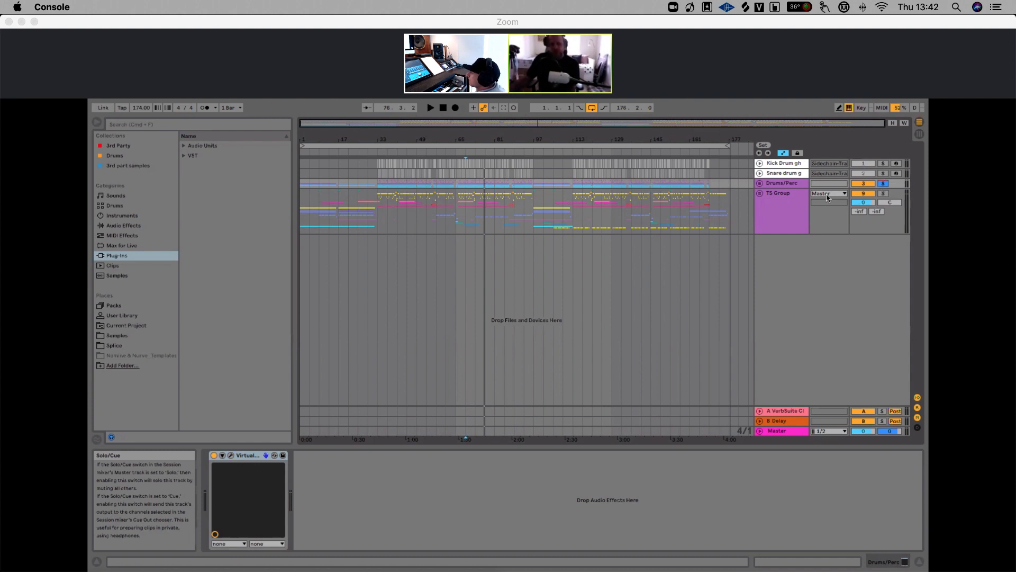
Select the T5 Group to show its Trackspacer 2.5 device and unsolo the Drums/Perc group
{"action": "left_click", "coordinate": [783, 185]}
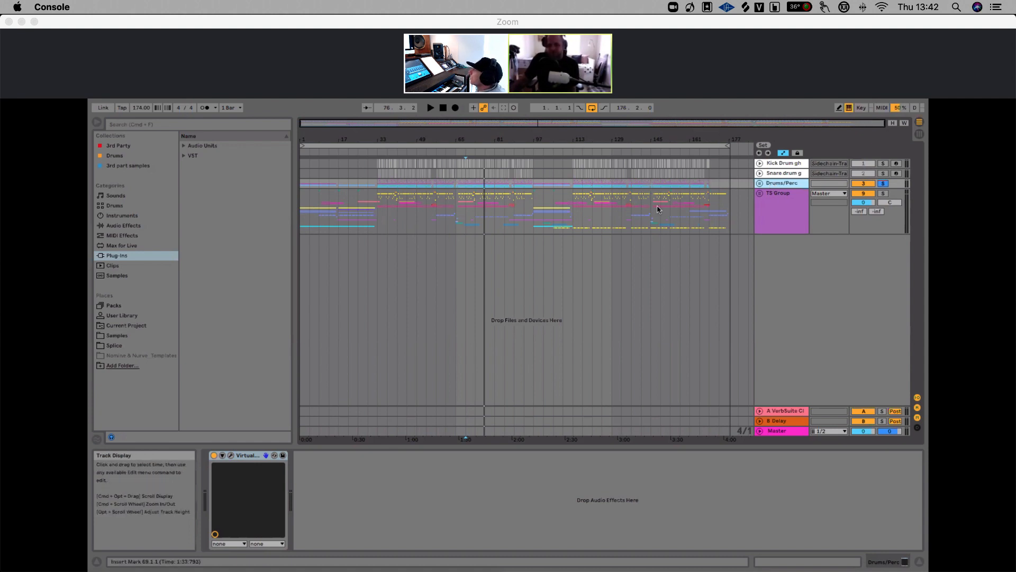
{"action": "left_click", "coordinate": [795, 192]}
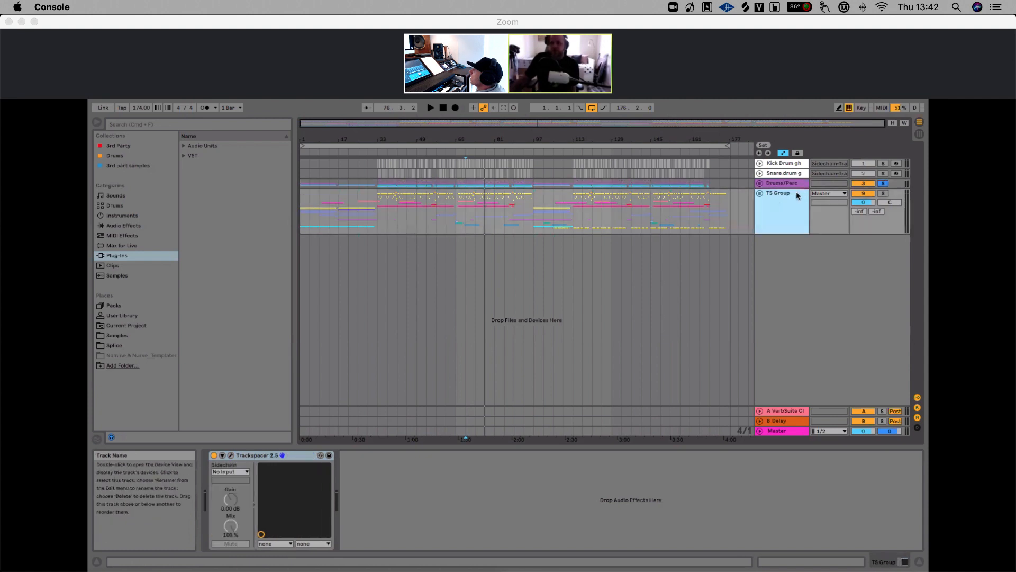
{"action": "left_click", "coordinate": [883, 183]}
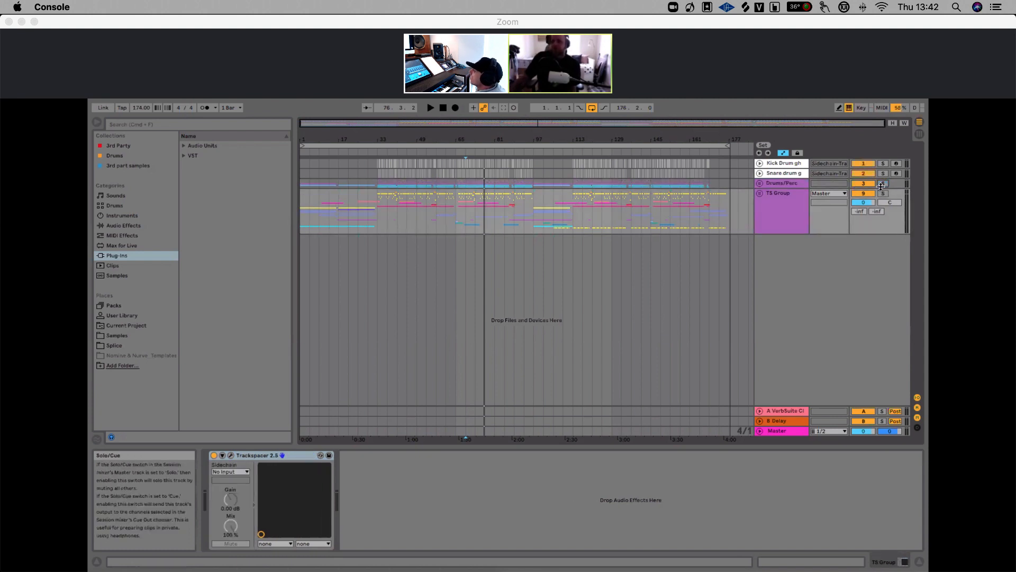
Expand the Drums/Perc group, collapse its individual drum and Kontakt tracks, and fold the group again
{"action": "left_click", "coordinate": [760, 185]}
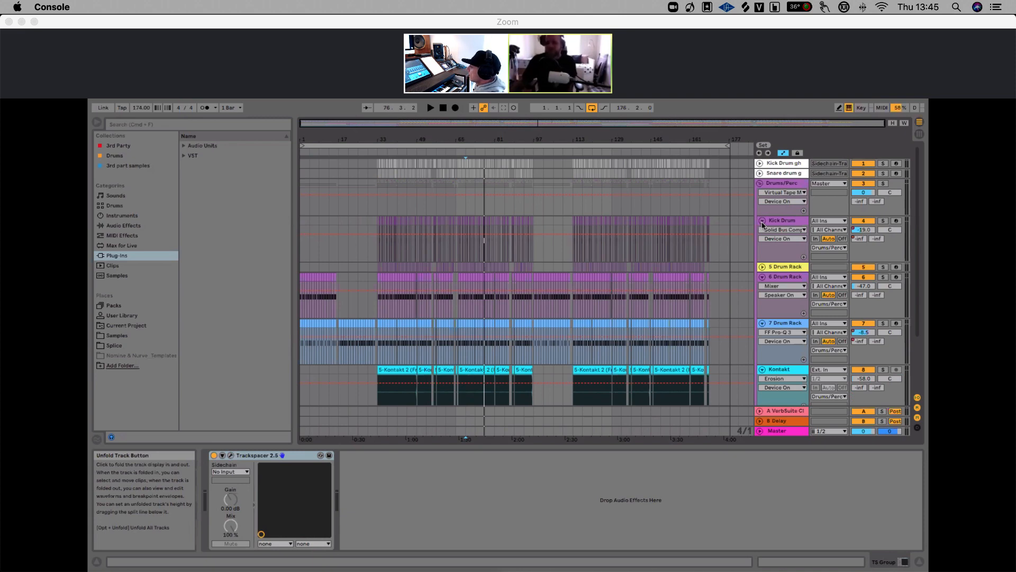
{"action": "left_click", "coordinate": [762, 223]}
{"action": "left_click", "coordinate": [762, 240]}
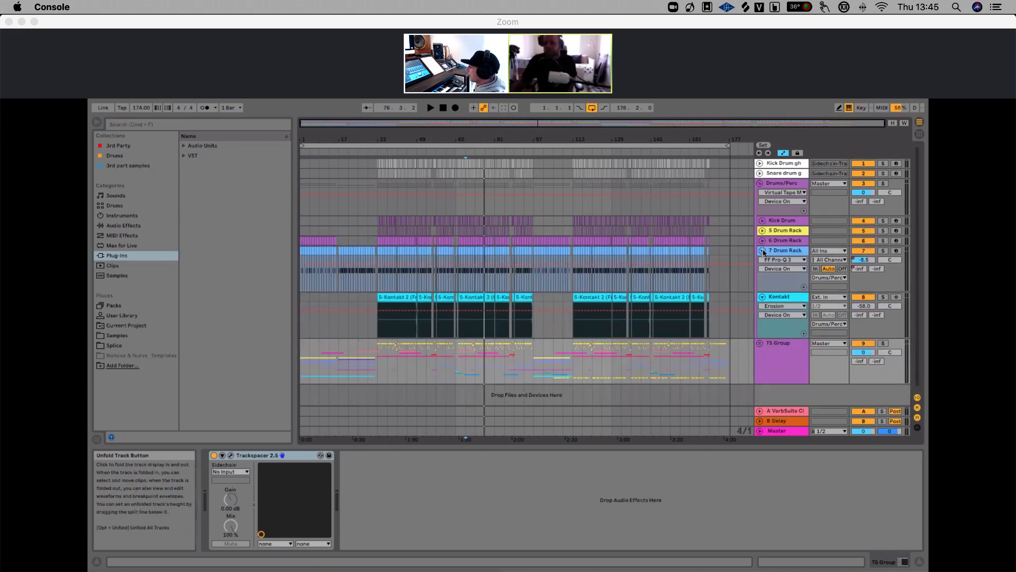
{"action": "left_click", "coordinate": [762, 250]}
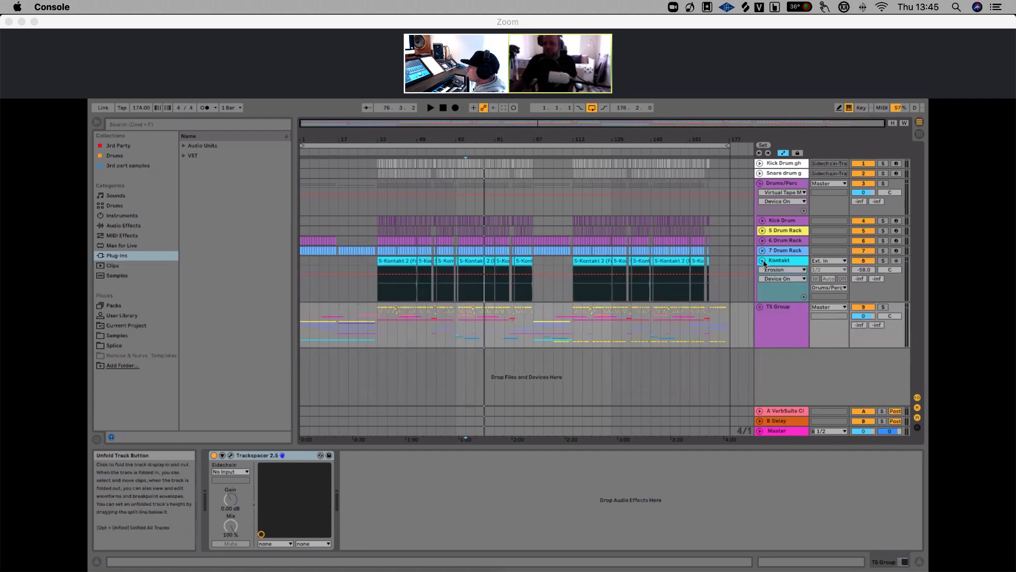
{"action": "left_click", "coordinate": [762, 261]}
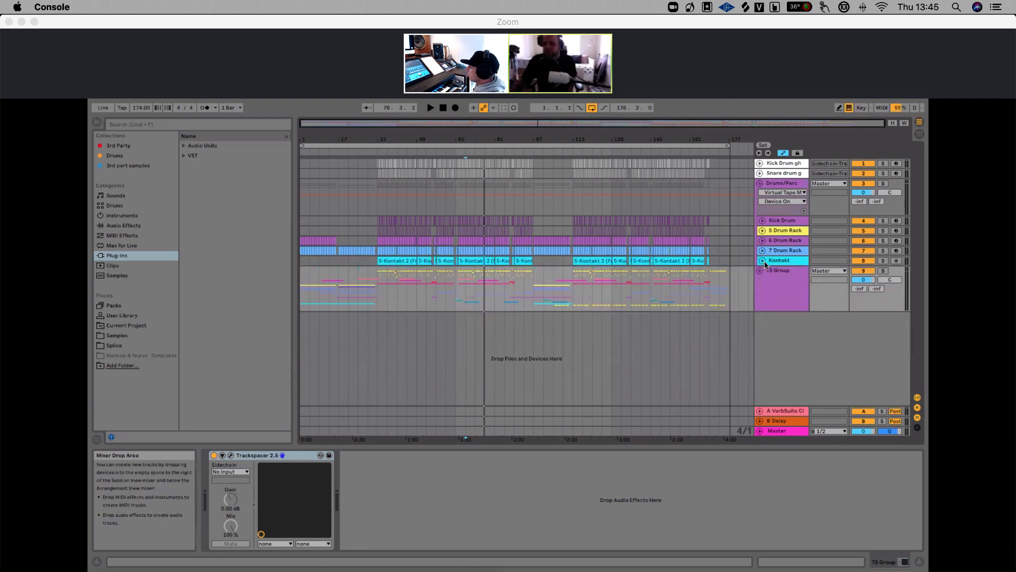
{"action": "left_click", "coordinate": [760, 184]}
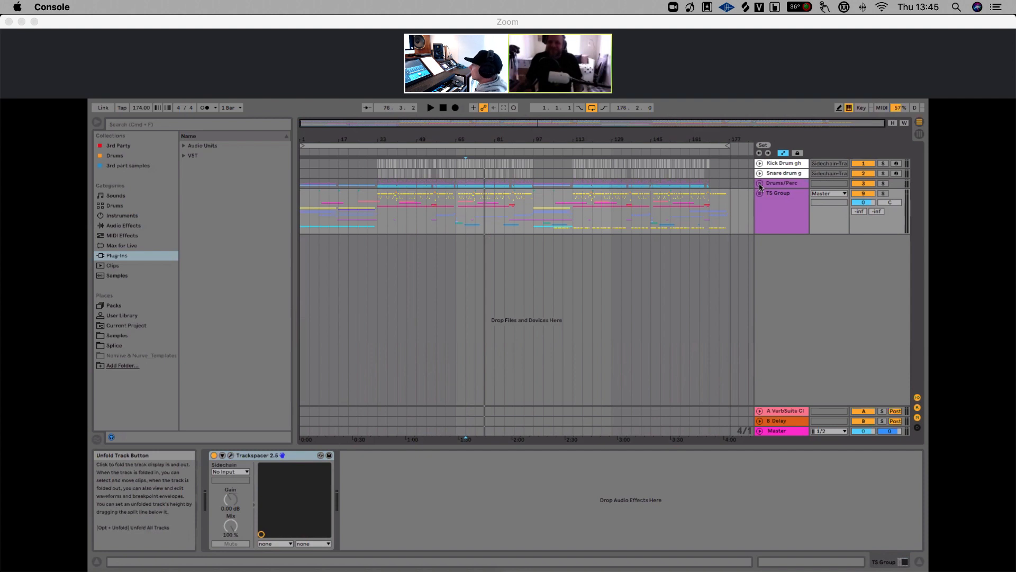
{"action": "left_click", "coordinate": [760, 185]}
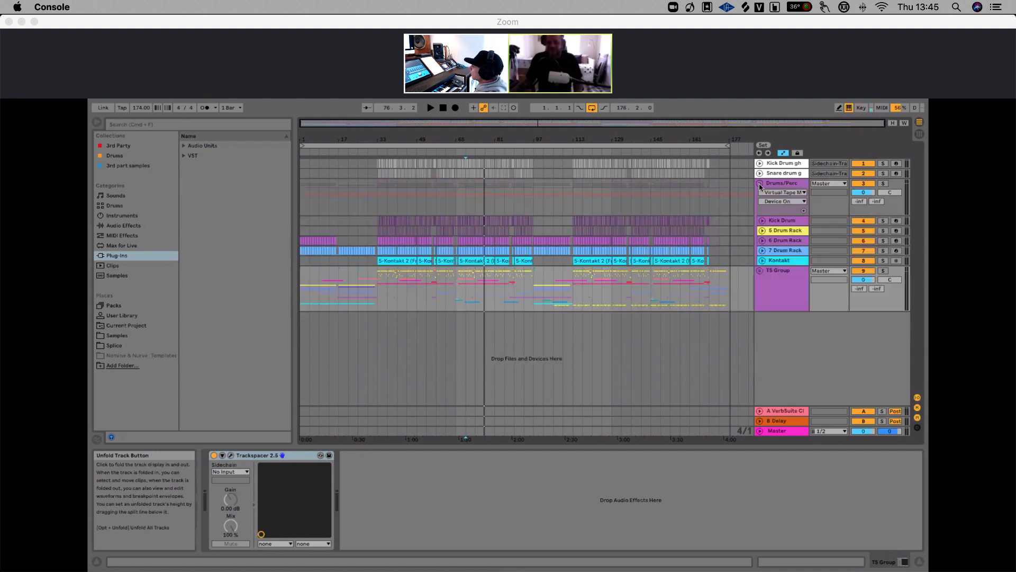
{"action": "left_click", "coordinate": [761, 185]}
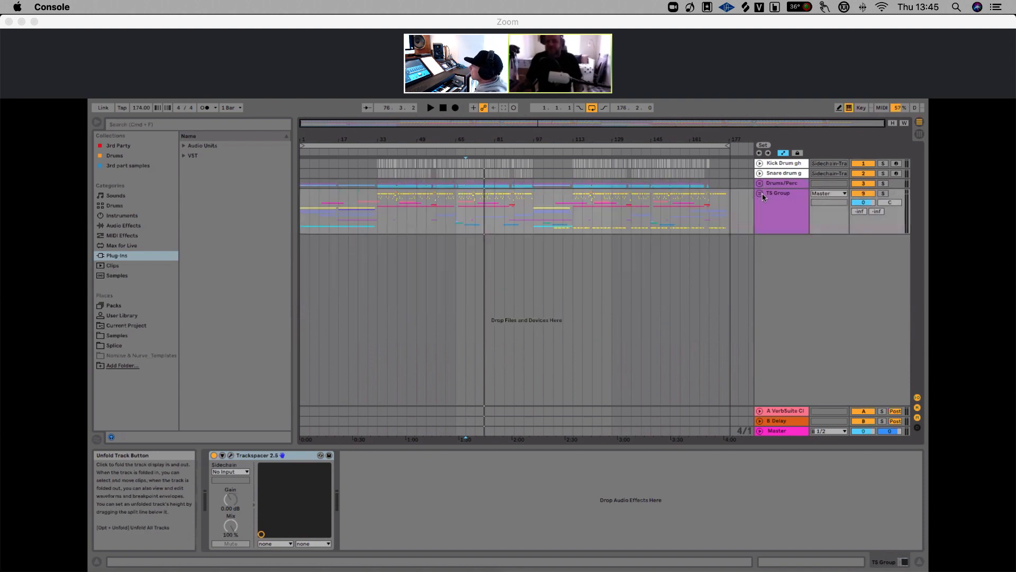
Expand the T5 Group and its Sounds/FX subgroup, zooming into the arrangement to inspect their tracks
{"action": "left_click", "coordinate": [759, 193]}
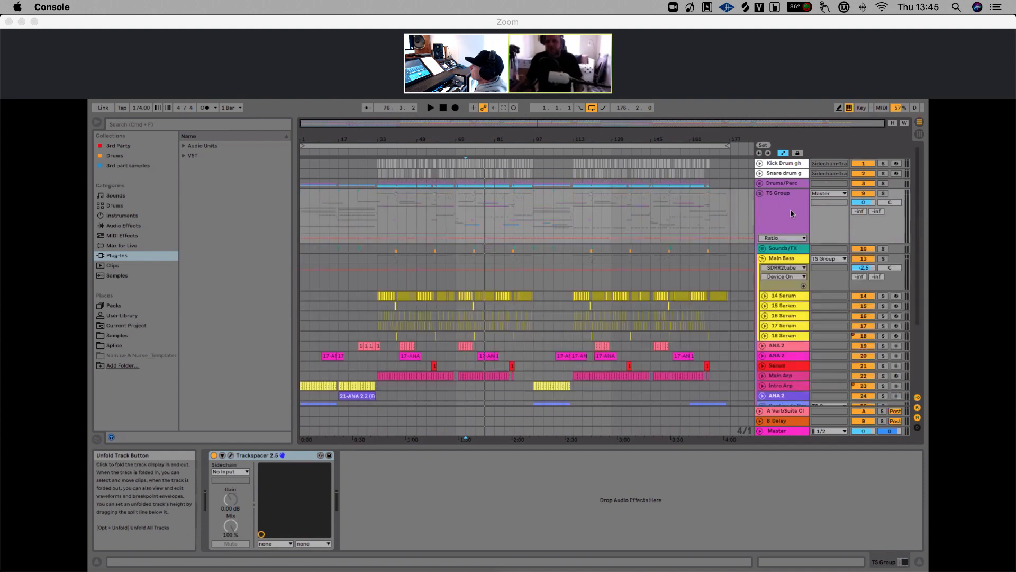
{"action": "left_click", "coordinate": [762, 248]}
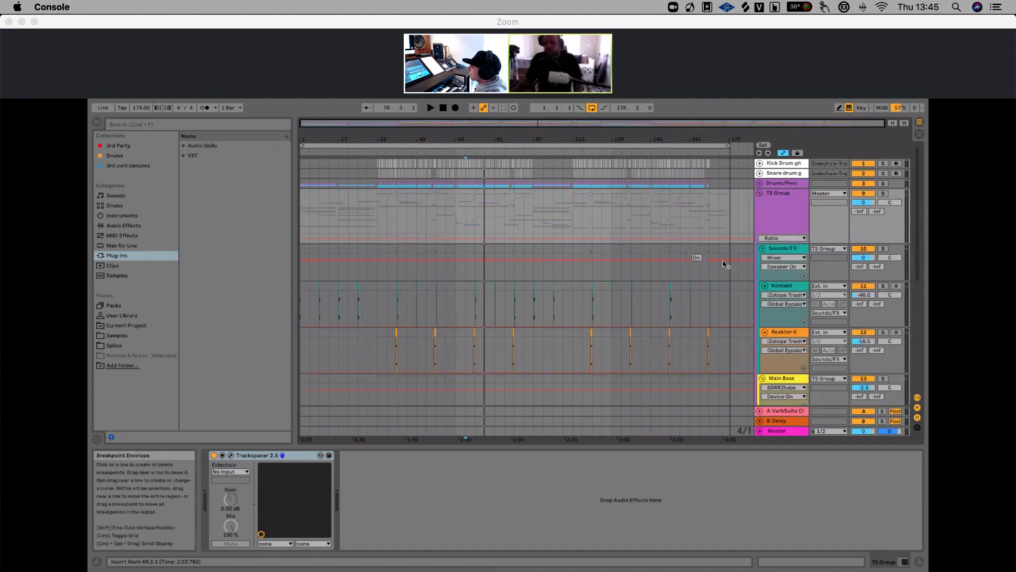
{"action": "left_click", "coordinate": [762, 248]}
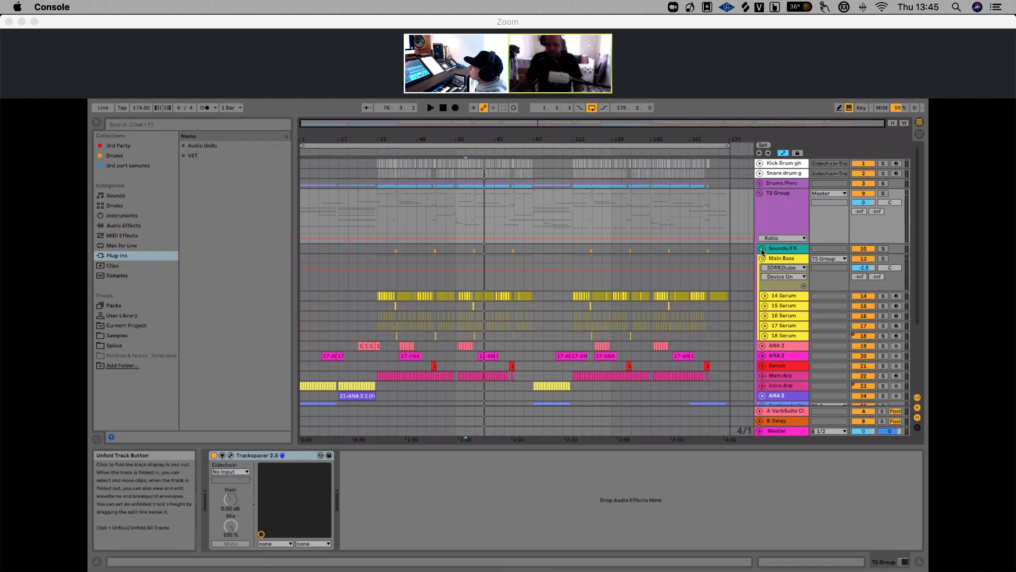
{"action": "left_click", "coordinate": [763, 250]}
{"action": "left_click_drag", "start_coordinate": [381, 142], "coordinate": [380, 197]}
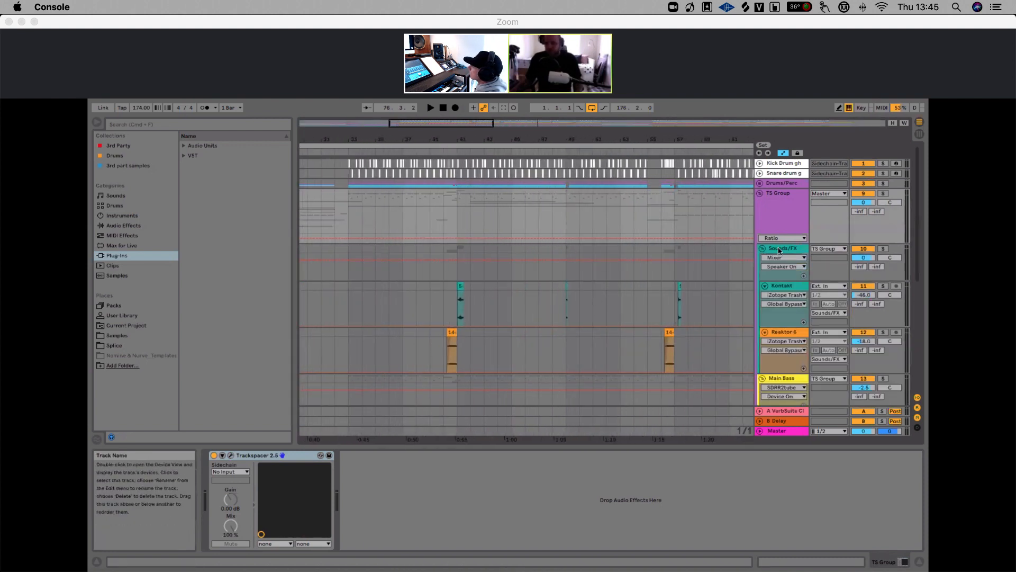
{"action": "left_click", "coordinate": [759, 194]}
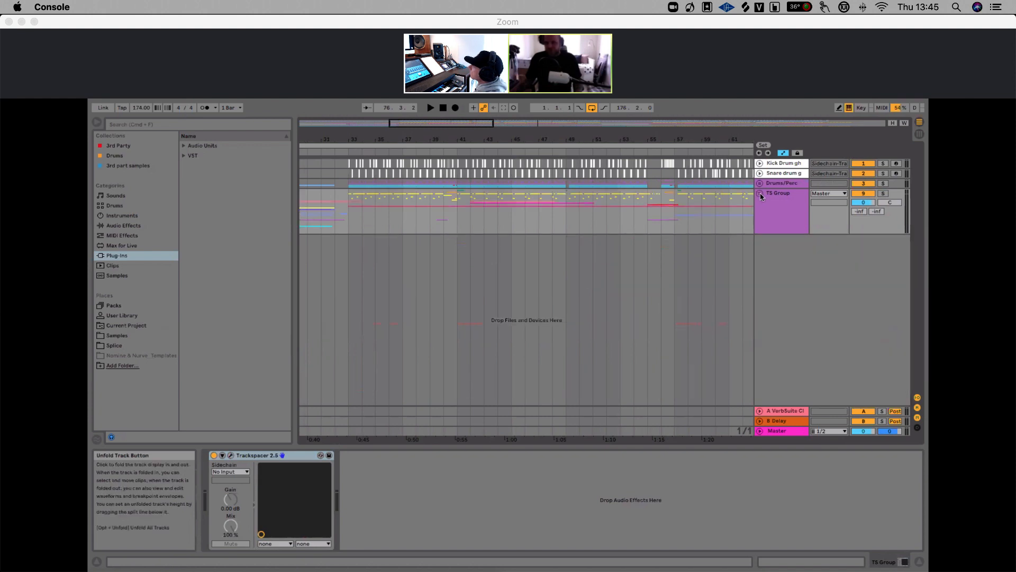
{"action": "left_click", "coordinate": [760, 194]}
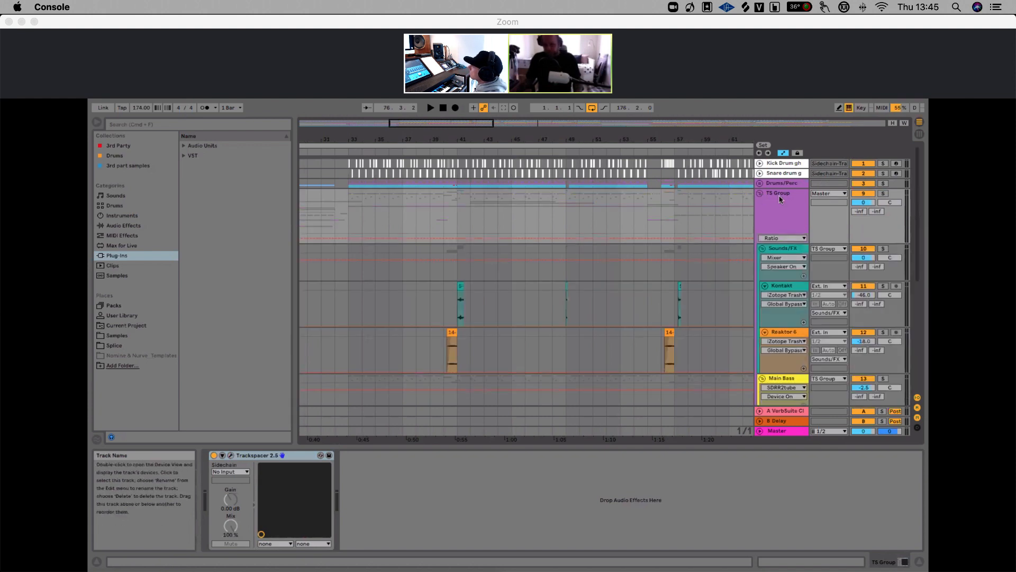
Select the Kontakt track inside the Sounds/FX subgroup to display its device chain
{"action": "left_click", "coordinate": [780, 195]}
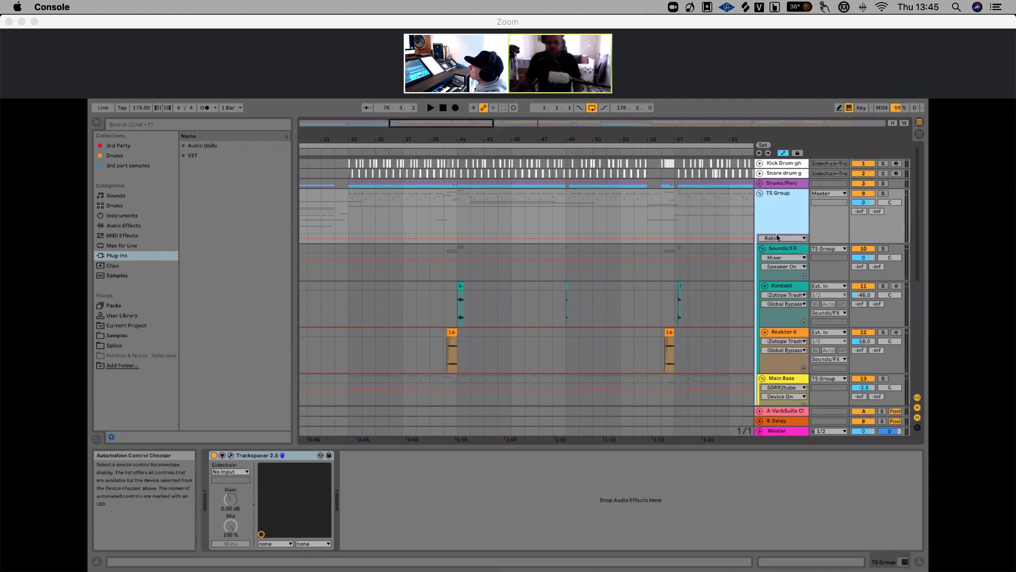
{"action": "left_click", "coordinate": [778, 249]}
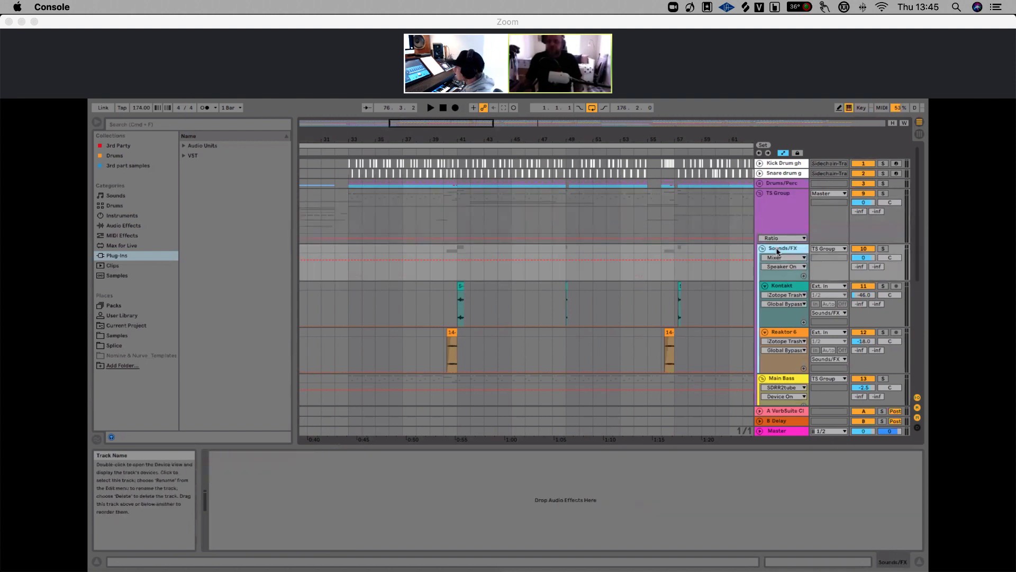
{"action": "left_click", "coordinate": [763, 250]}
{"action": "left_click", "coordinate": [763, 250]}
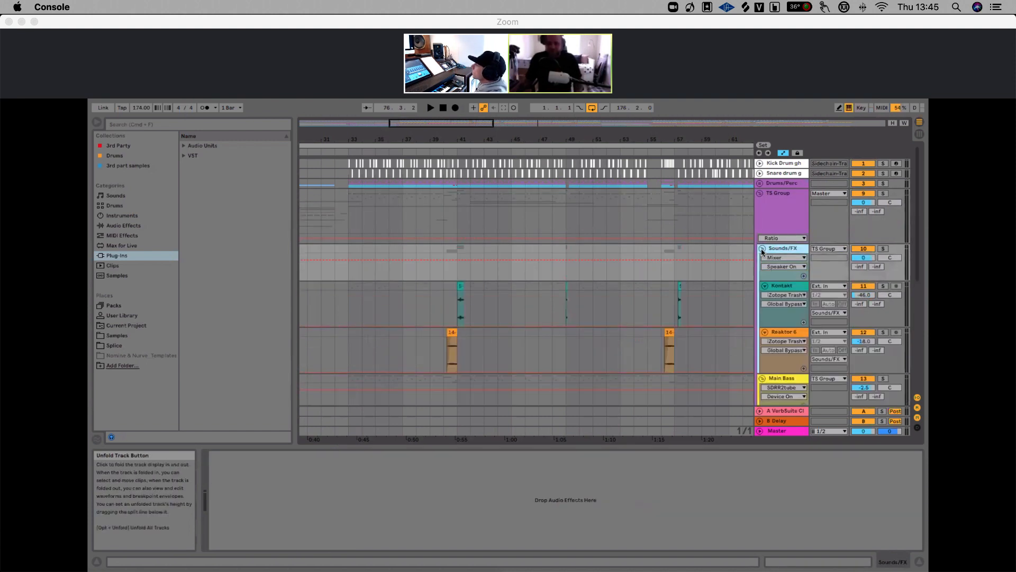
{"action": "left_click_drag", "start_coordinate": [440, 132], "coordinate": [435, 136]}
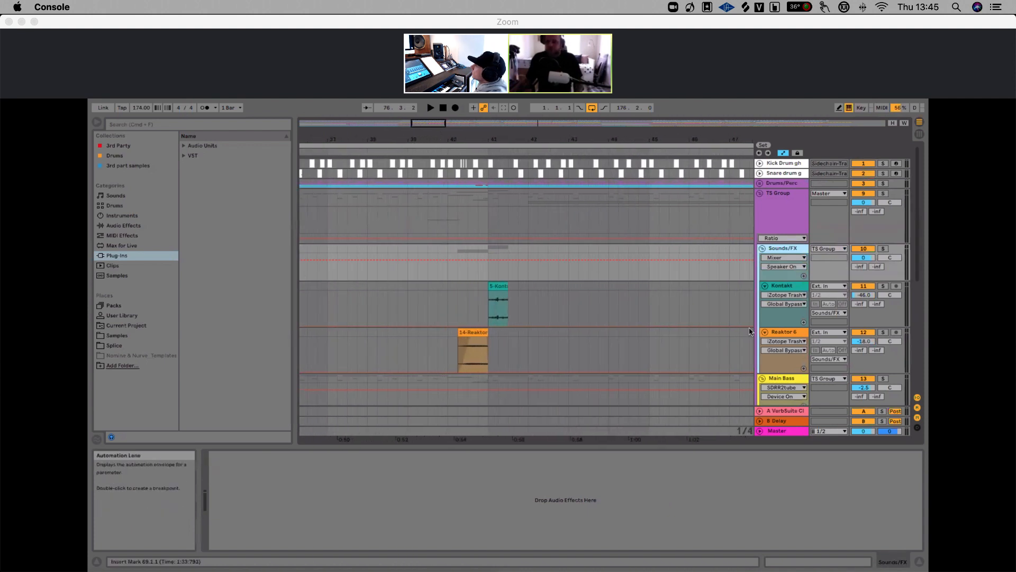
{"action": "left_click", "coordinate": [779, 287]}
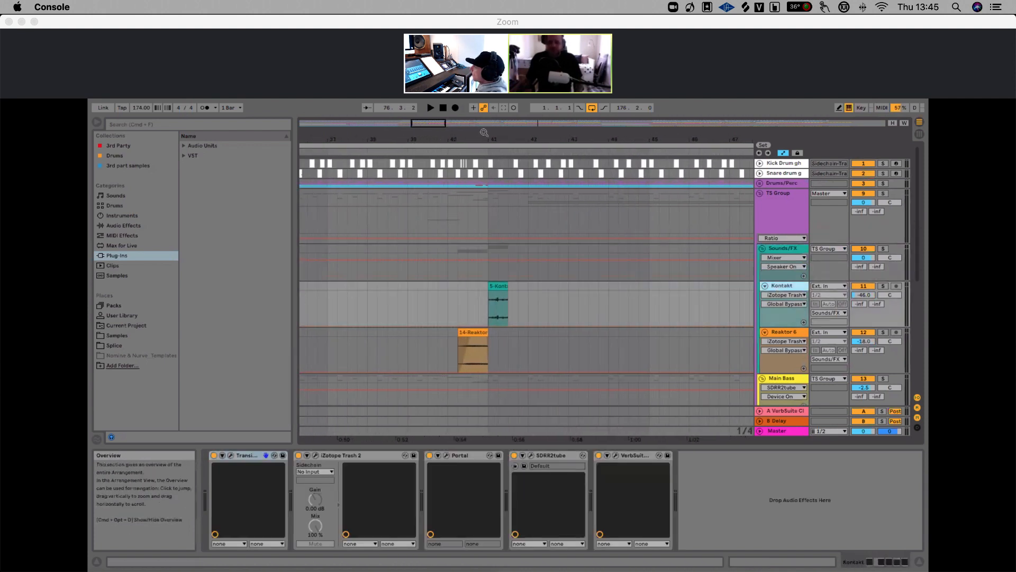
{"action": "scroll", "coordinate": [532, 192], "scroll_direction": "right", "scroll_amount": 3}
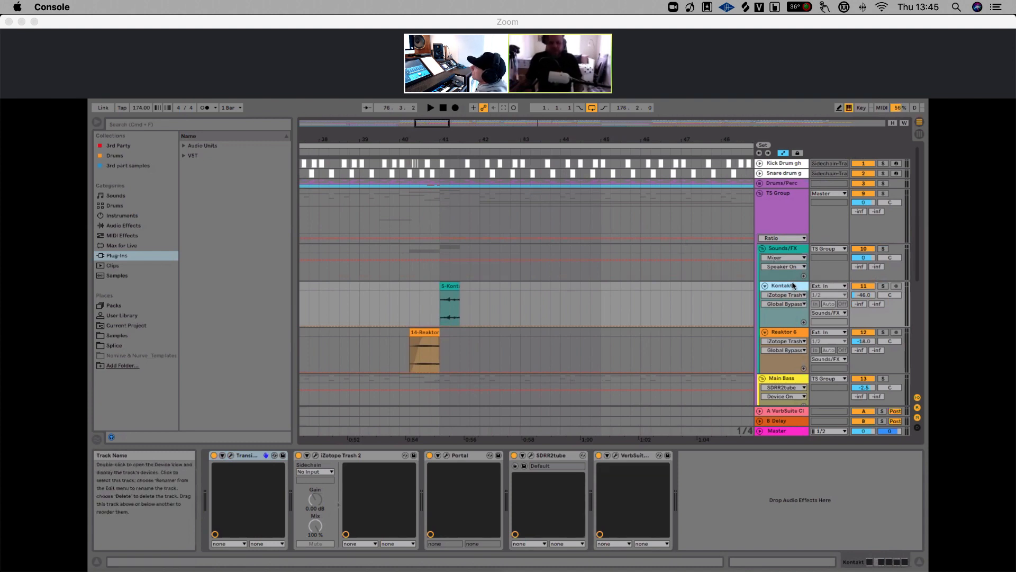
Solo the Kontakt track and play from its clip at bar 41, opening the clip's detail view
{"action": "left_click", "coordinate": [439, 290]}
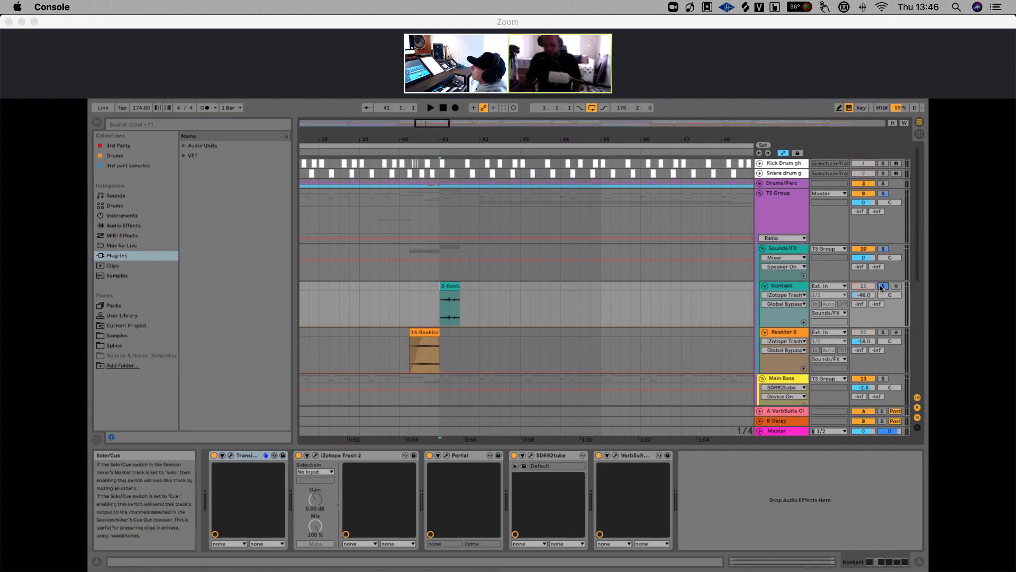
{"action": "key", "text": "space"}
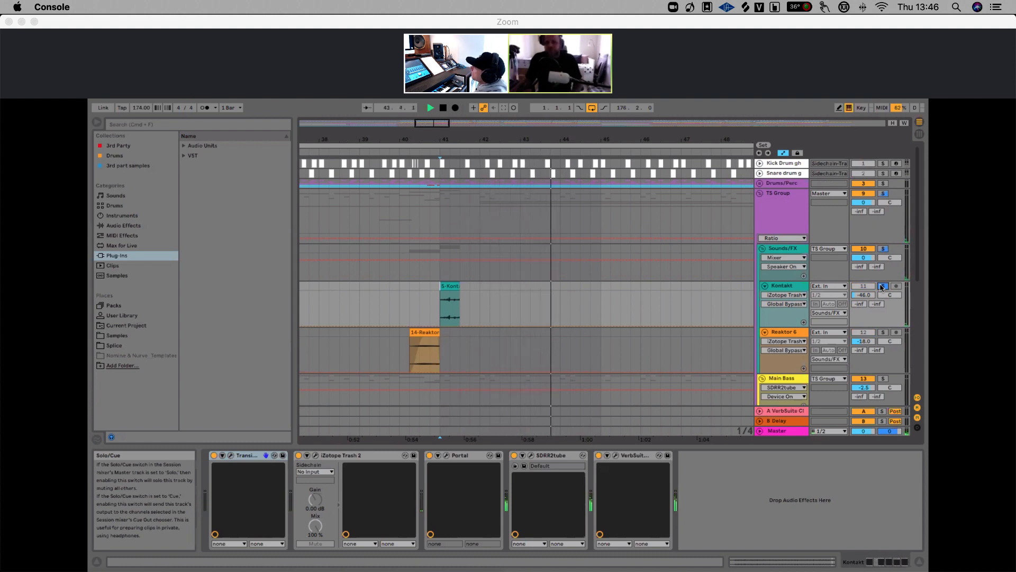
{"action": "key", "text": "space"}
{"action": "left_click", "coordinate": [882, 286]}
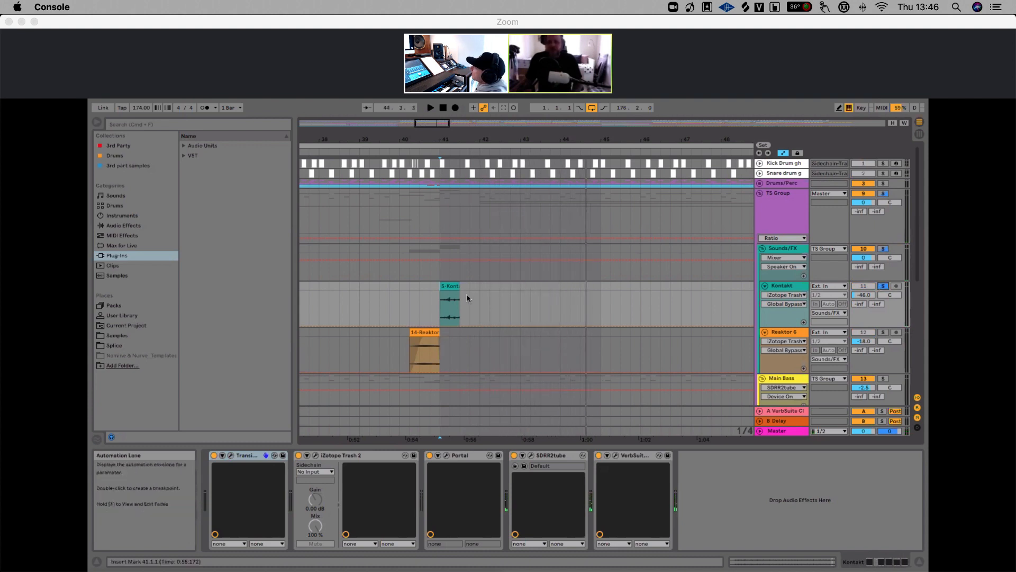
{"action": "left_click", "coordinate": [450, 289]}
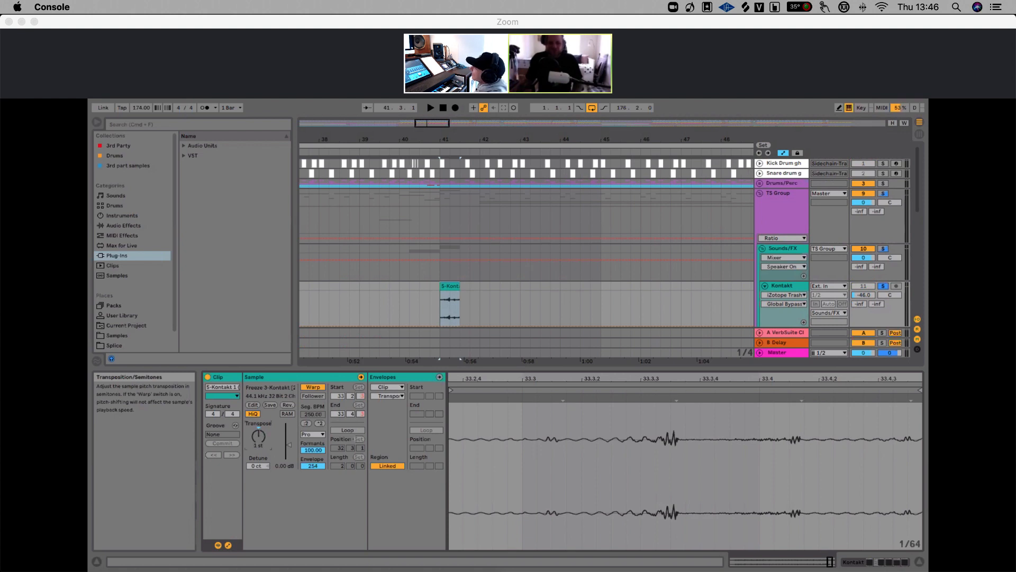
{"action": "key", "text": "space"}
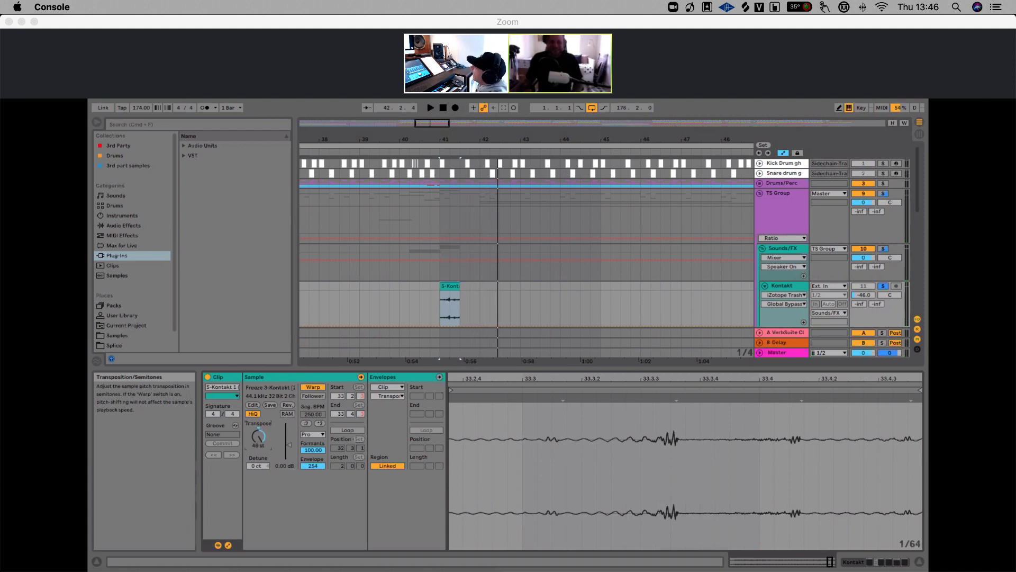
Bypass the Transient Master and iZotope Trash 2 devices on the Kontakt track
{"action": "left_click", "coordinate": [783, 289]}
{"action": "double_click", "coordinate": [784, 289]}
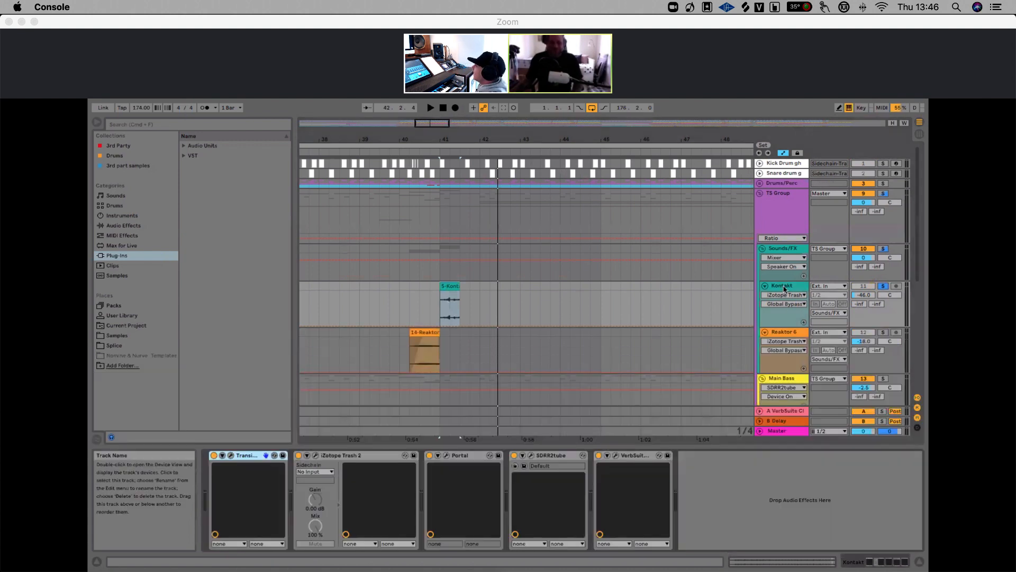
{"action": "left_click", "coordinate": [214, 455]}
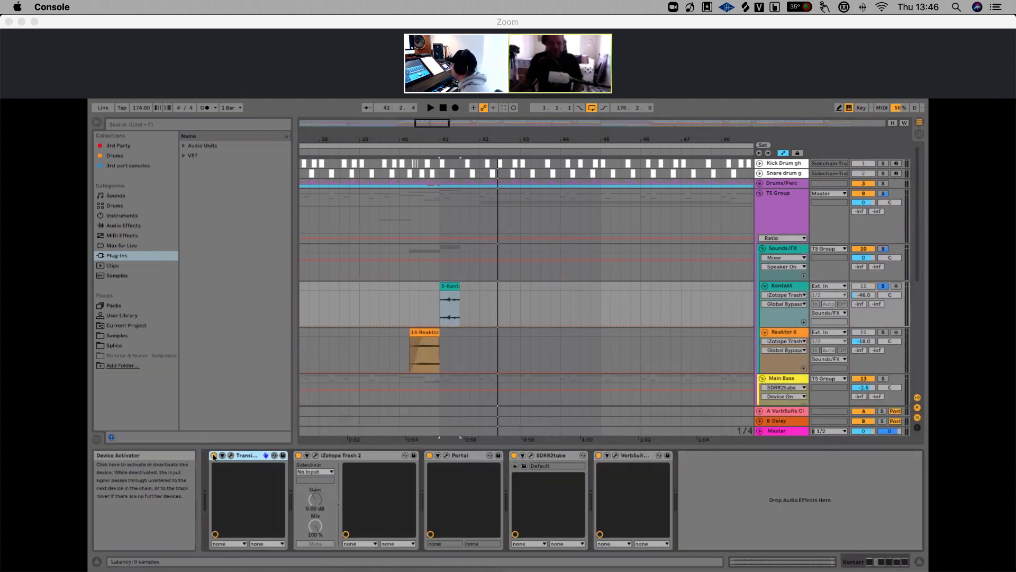
{"action": "left_click", "coordinate": [298, 455]}
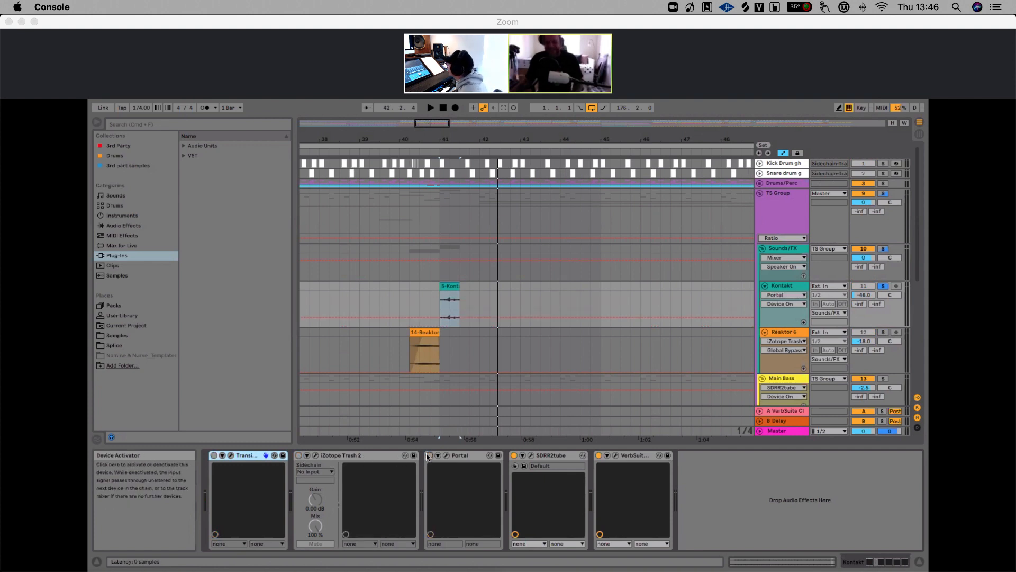
Reset the Kontakt clip's transposition, audition it, and set the transposition to 25 st
{"action": "left_click", "coordinate": [783, 286]}
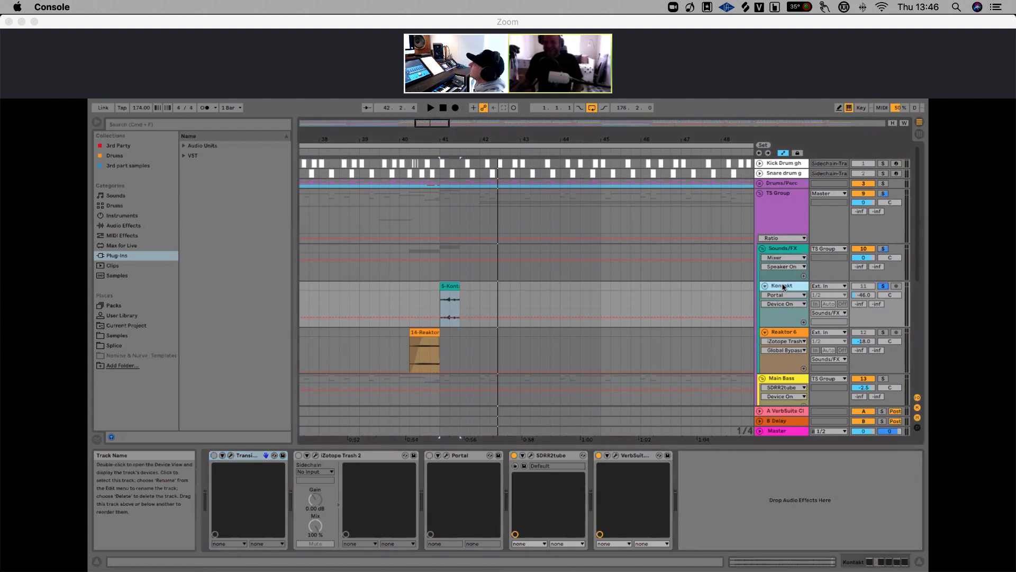
{"action": "left_click", "coordinate": [450, 286]}
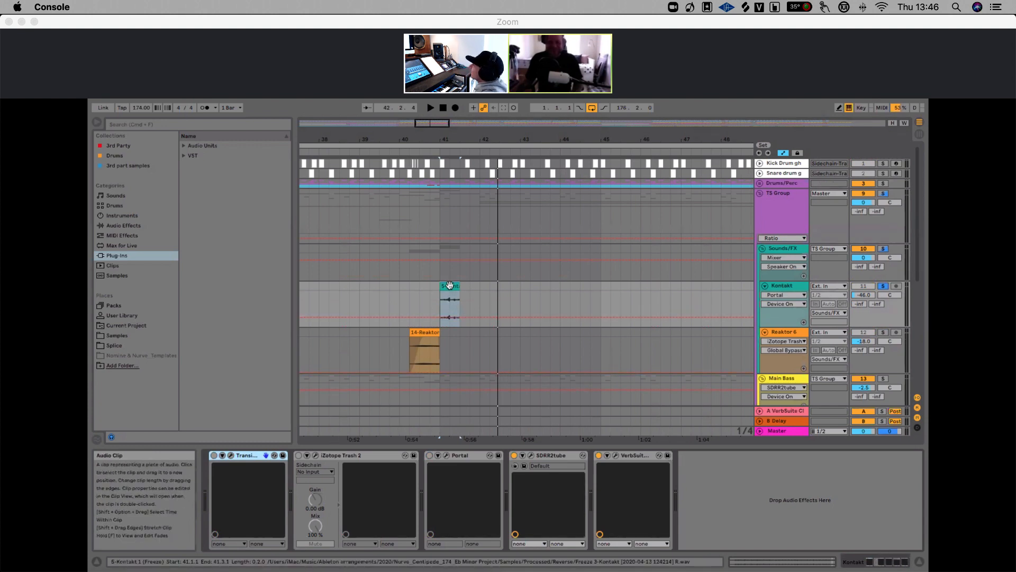
{"action": "double_click", "coordinate": [450, 286]}
{"action": "double_click", "coordinate": [258, 438]}
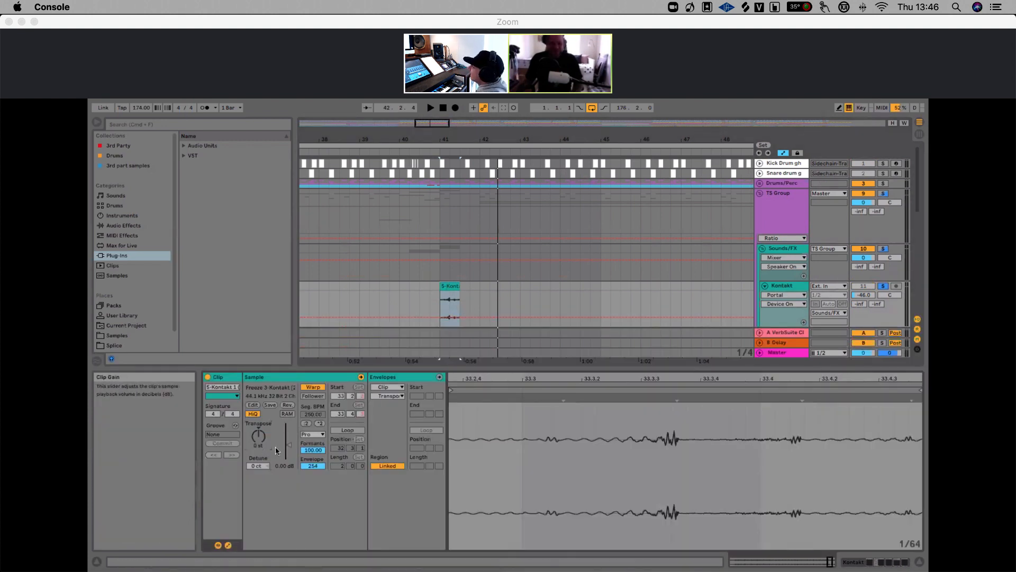
{"action": "key", "text": "space"}
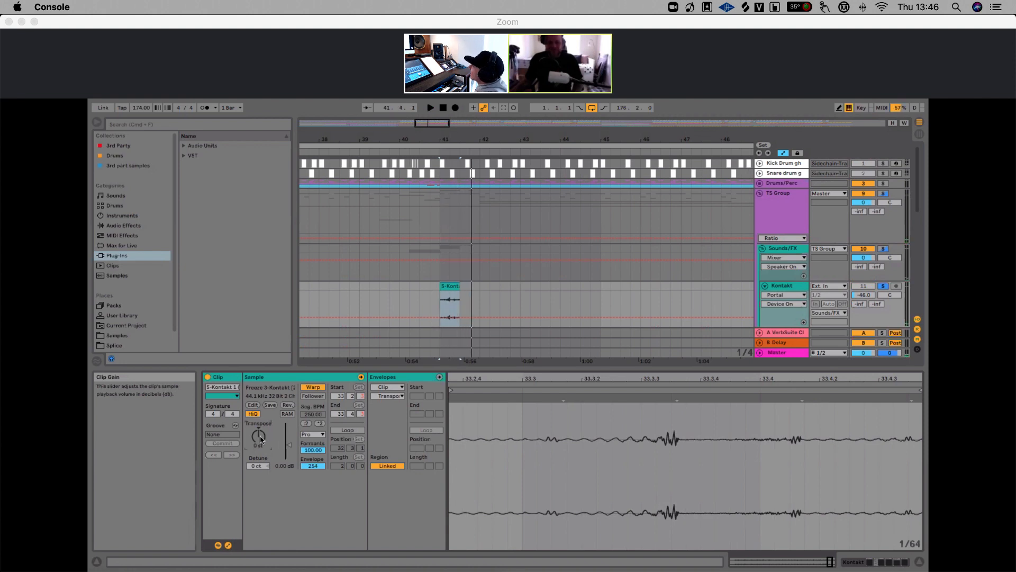
{"action": "key", "text": "space"}
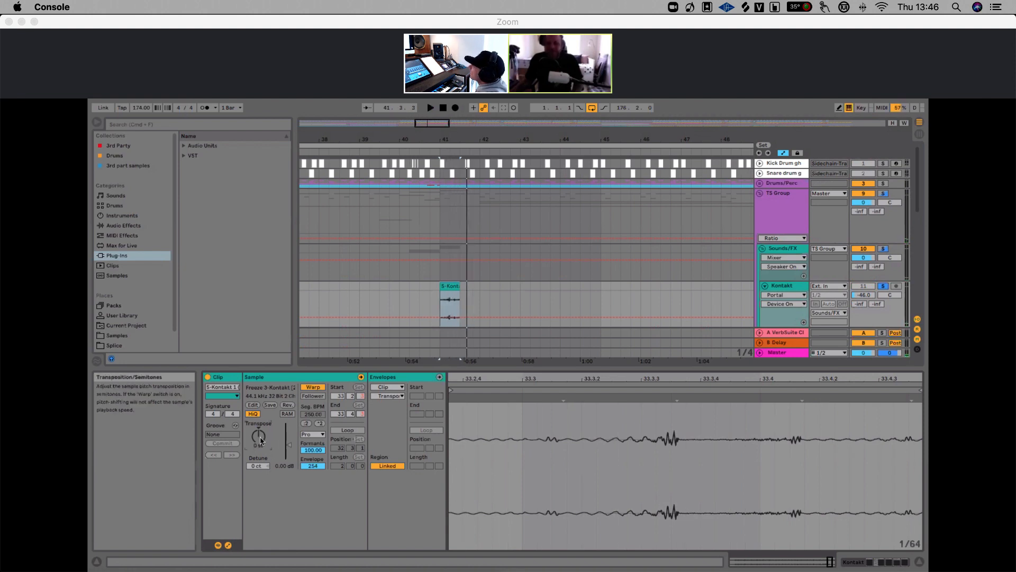
{"action": "left_click_drag", "start_coordinate": [262, 439], "coordinate": [262, 426]}
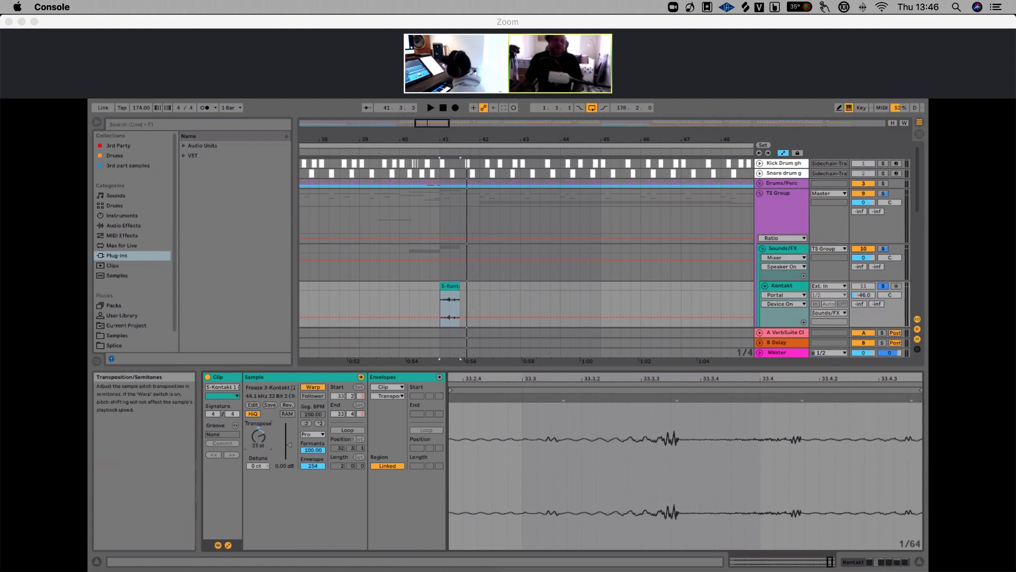
Reactivate the iZotope Trash 2, Portal and Transient Master devices on the Kontakt track
{"action": "left_click", "coordinate": [788, 286]}
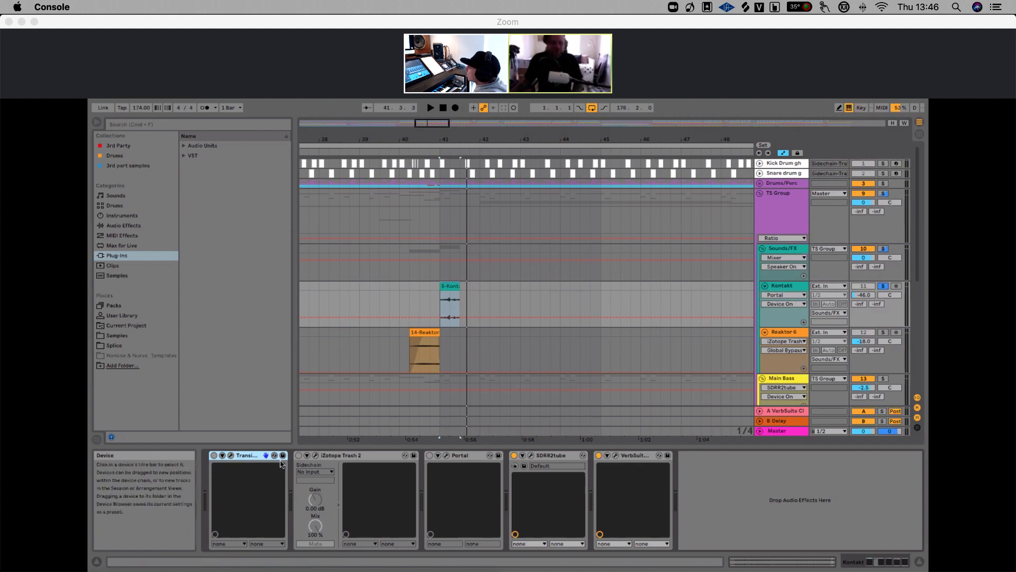
{"action": "left_click", "coordinate": [298, 455]}
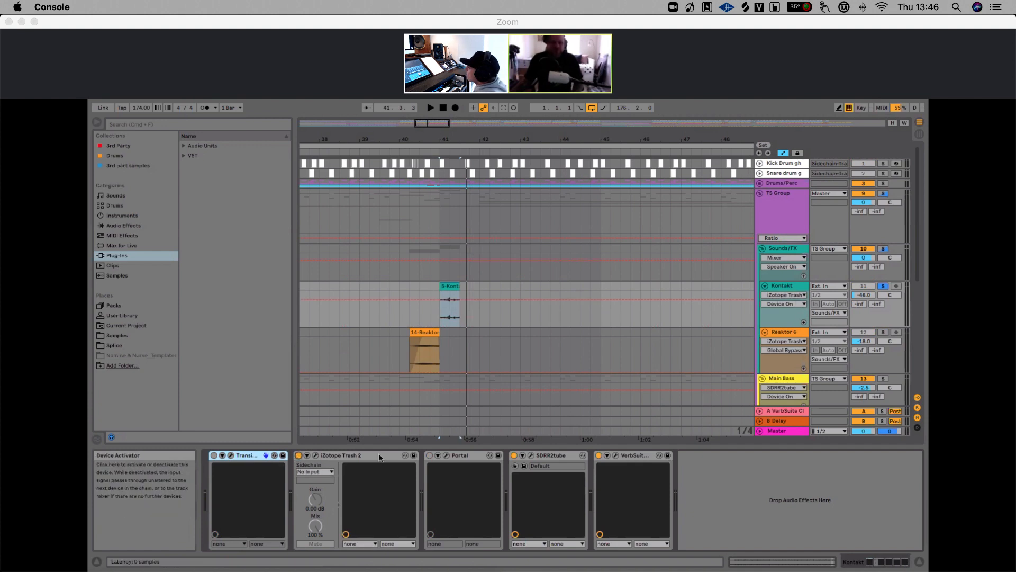
{"action": "left_click", "coordinate": [429, 455]}
{"action": "left_click", "coordinate": [214, 455]}
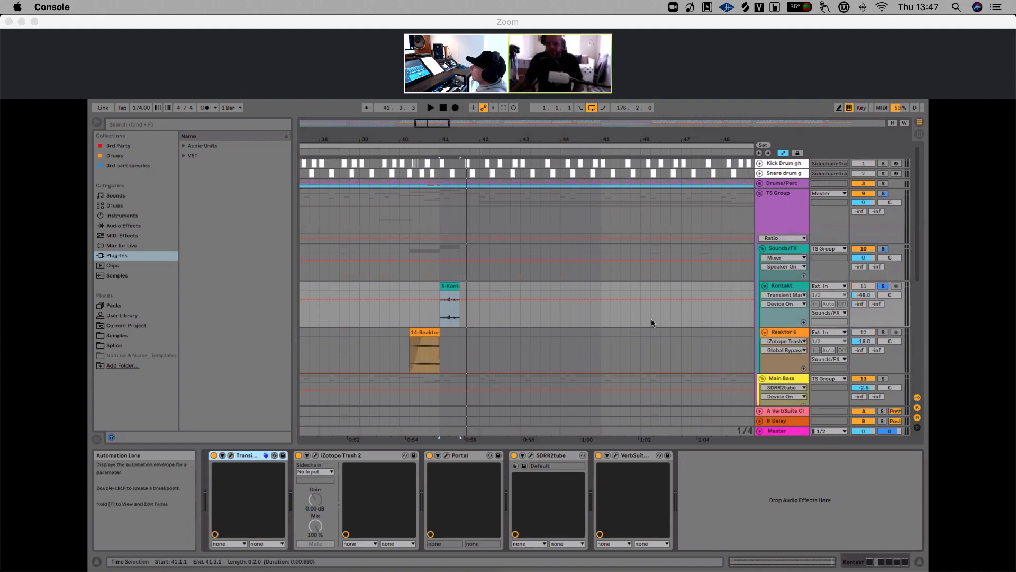
Open the Transient Master plugin window to inspect its settings around the bar 41 clip, then close it
{"action": "left_click", "coordinate": [230, 456]}
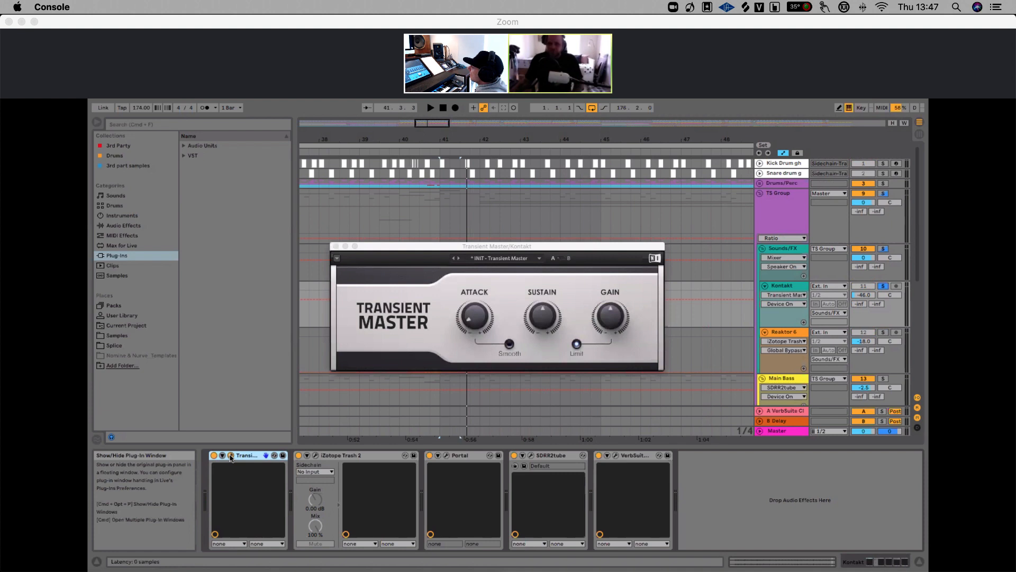
{"action": "left_click_drag", "start_coordinate": [439, 246], "coordinate": [651, 388]}
{"action": "left_click_drag", "start_coordinate": [618, 356], "coordinate": [598, 335]}
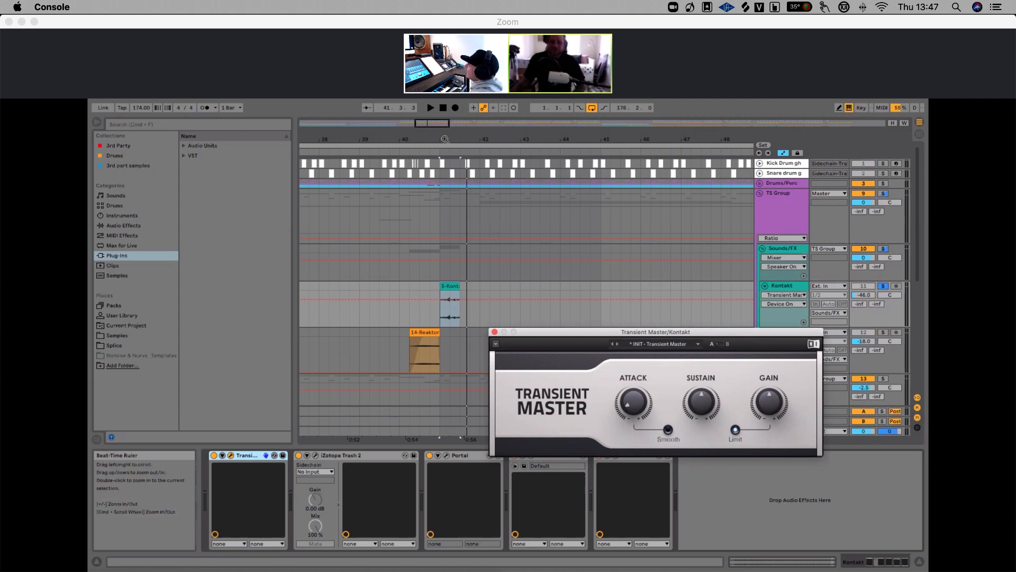
{"action": "left_click_drag", "start_coordinate": [445, 137], "coordinate": [445, 139]}
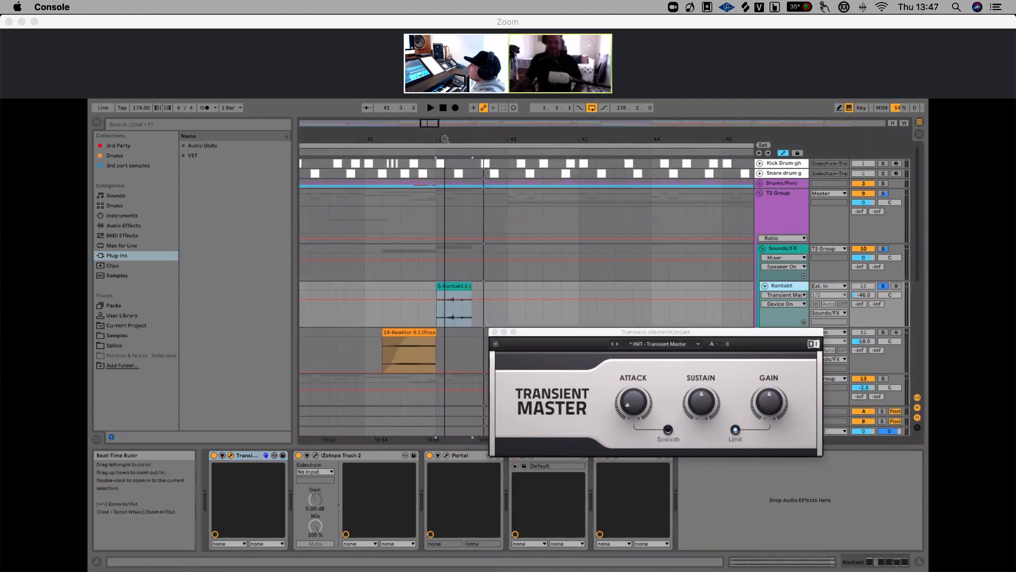
{"action": "left_click", "coordinate": [432, 283]}
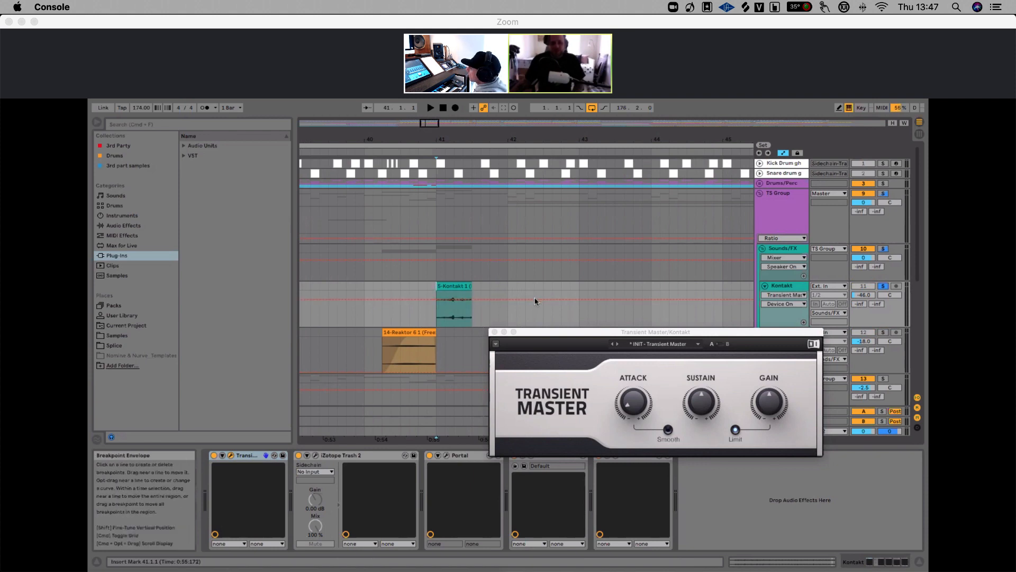
{"action": "left_click_drag", "start_coordinate": [602, 334], "coordinate": [622, 329]}
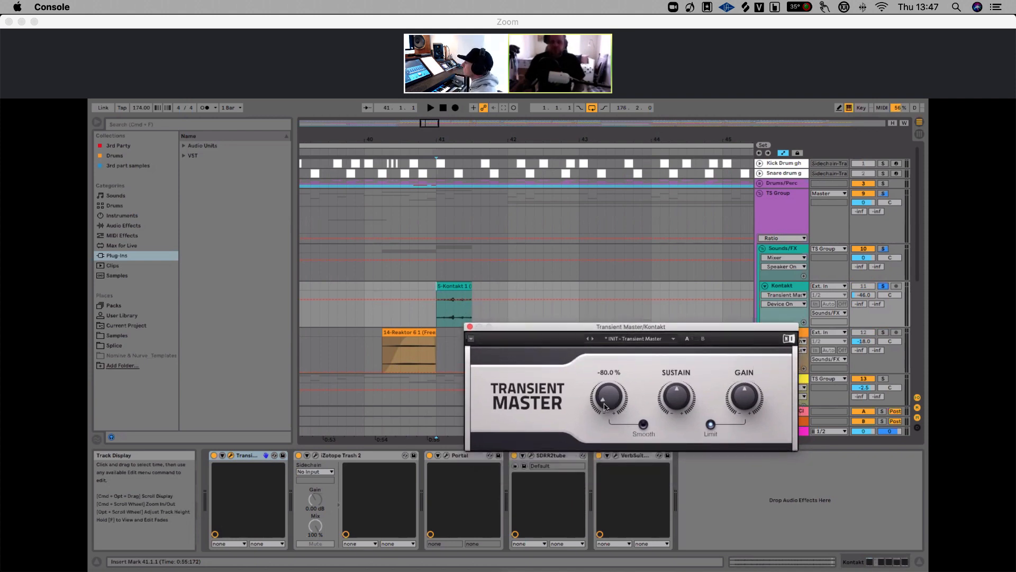
{"action": "left_click", "coordinate": [469, 327]}
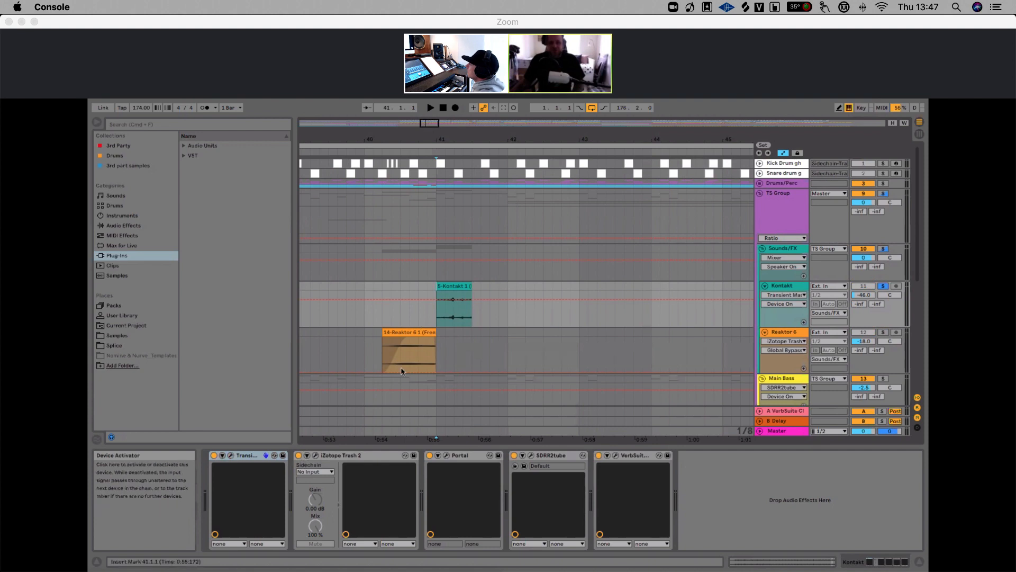
Play from the Kontakt clip, switching iZotope Trash 2 off and back on to compare
{"action": "key", "text": "space"}
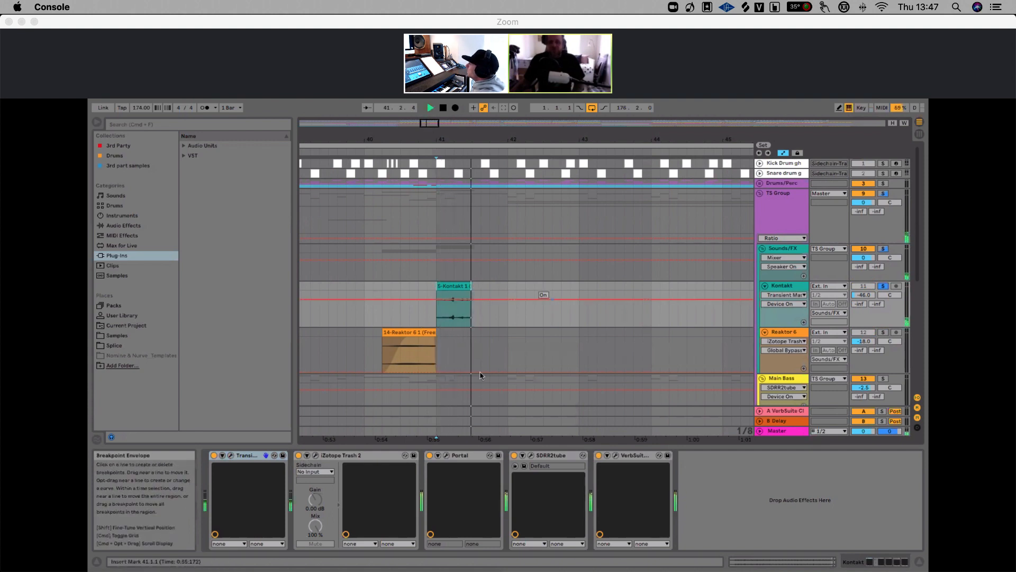
{"action": "key", "text": "space"}
{"action": "left_click", "coordinate": [299, 455]}
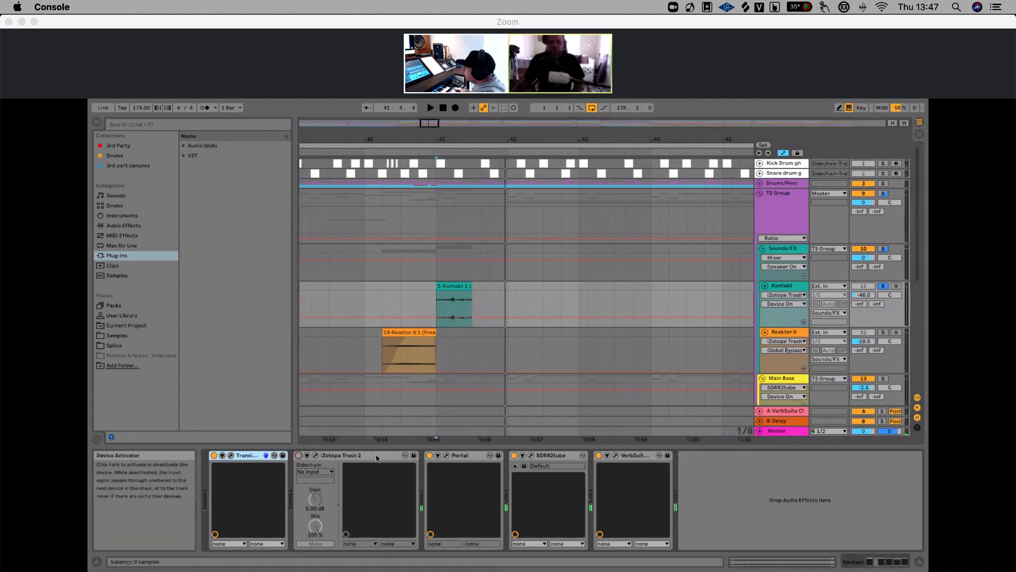
{"action": "key", "text": "space"}
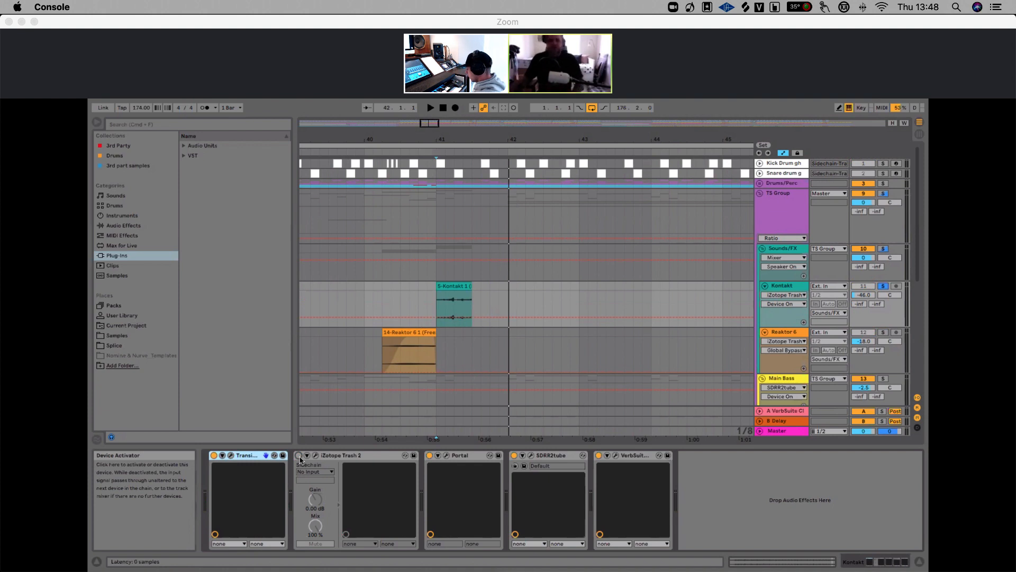
{"action": "left_click", "coordinate": [299, 455]}
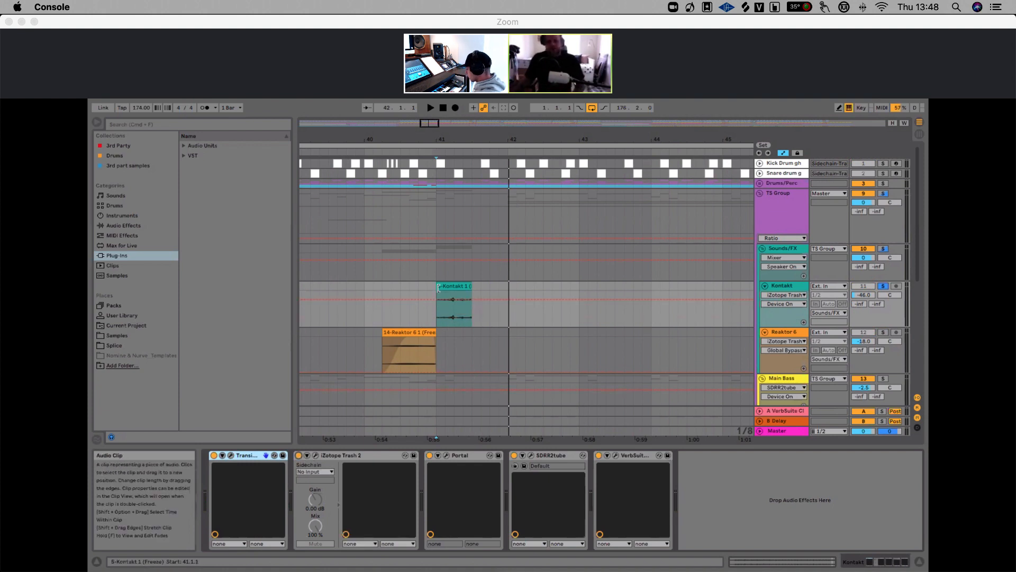
Open the Portal plugin window on the Kontakt track, reposition it, and expand its grain controls panel
{"action": "left_click", "coordinate": [449, 456]}
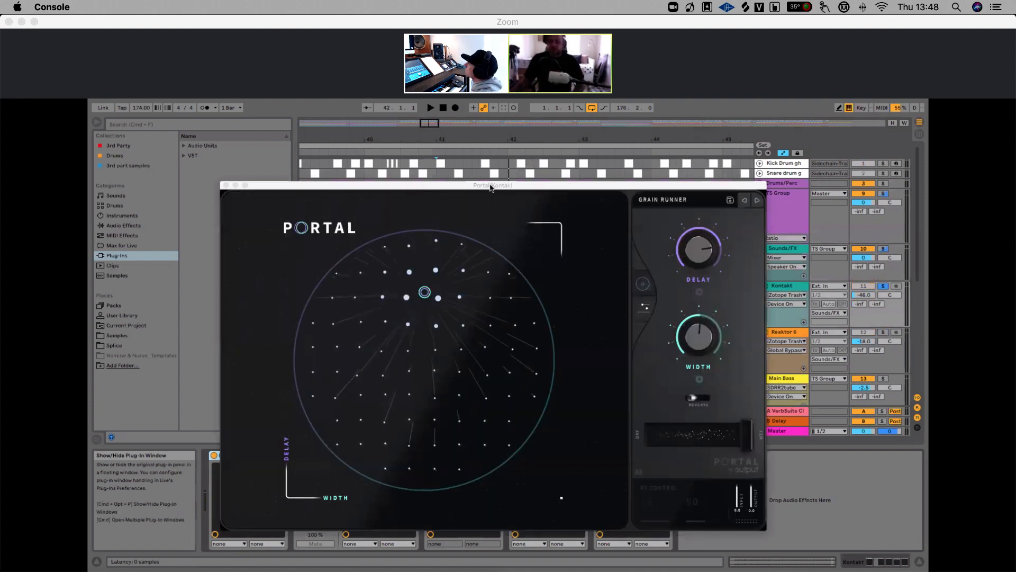
{"action": "left_click_drag", "start_coordinate": [491, 188], "coordinate": [582, 192]}
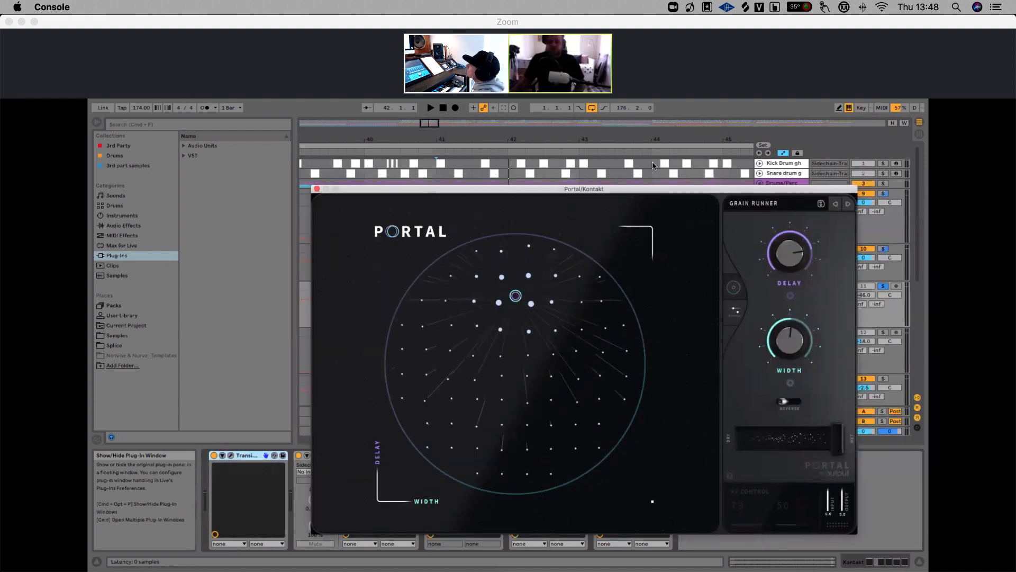
{"action": "left_click_drag", "start_coordinate": [654, 165], "coordinate": [456, 193]}
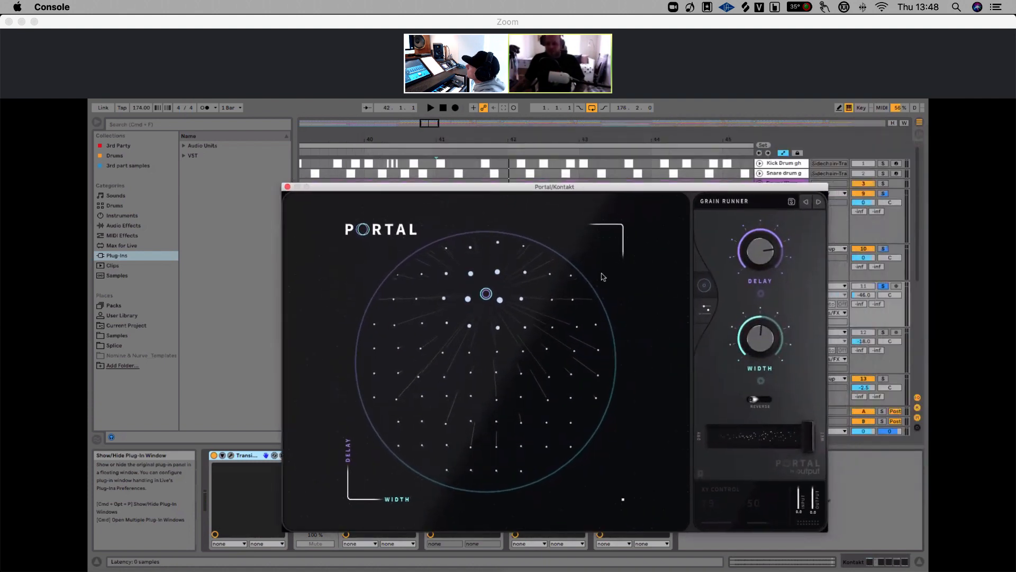
{"action": "left_click", "coordinate": [706, 312]}
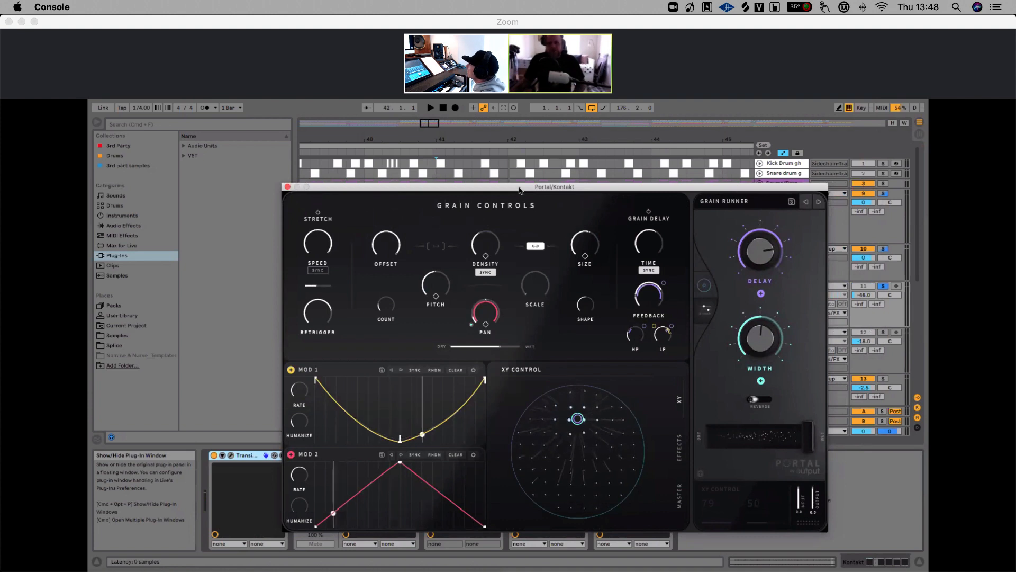
{"action": "left_click_drag", "start_coordinate": [521, 187], "coordinate": [669, 162]}
{"action": "left_click_drag", "start_coordinate": [616, 135], "coordinate": [490, 102]}
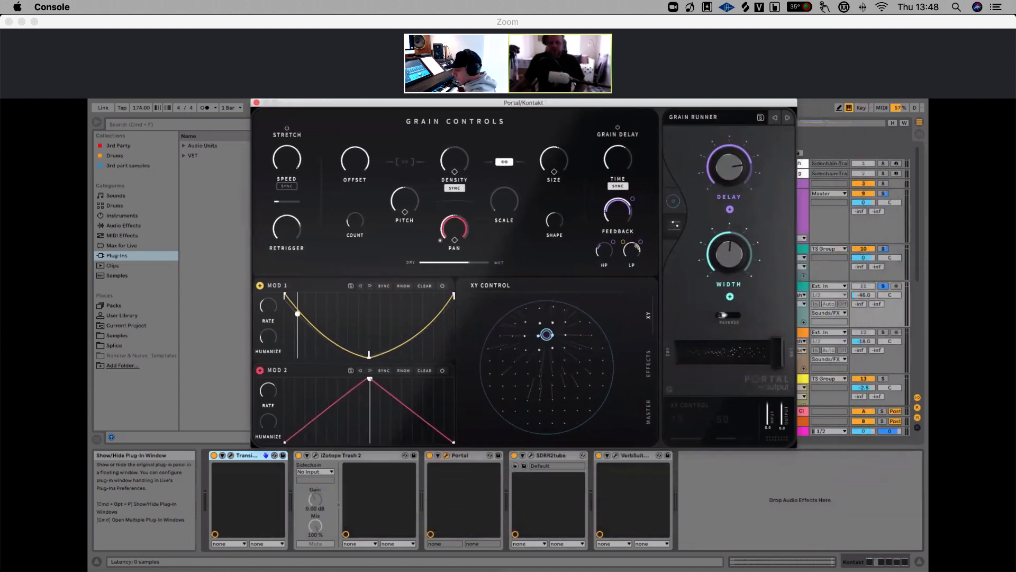
Switch the Portal and SDRR2tube devices off and back on in turn to compare their effect on the Kontakt track
{"action": "left_click", "coordinate": [430, 457]}
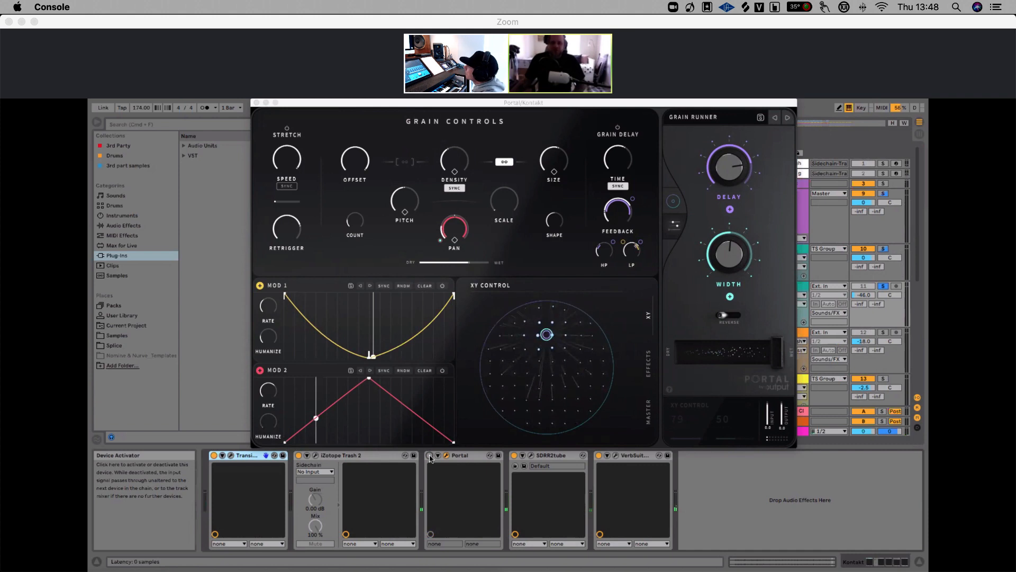
{"action": "left_click", "coordinate": [430, 456]}
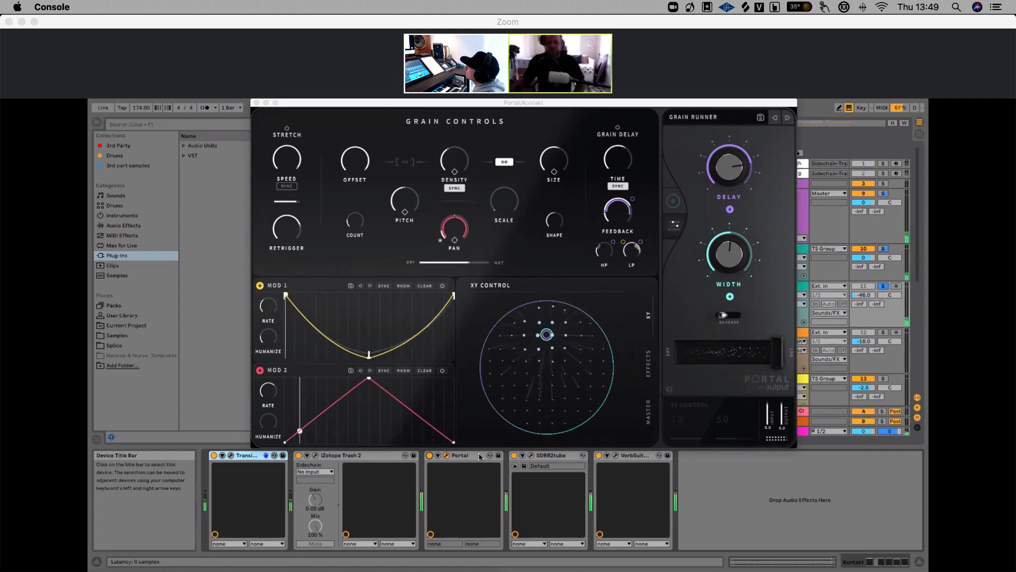
{"action": "left_click", "coordinate": [514, 455]}
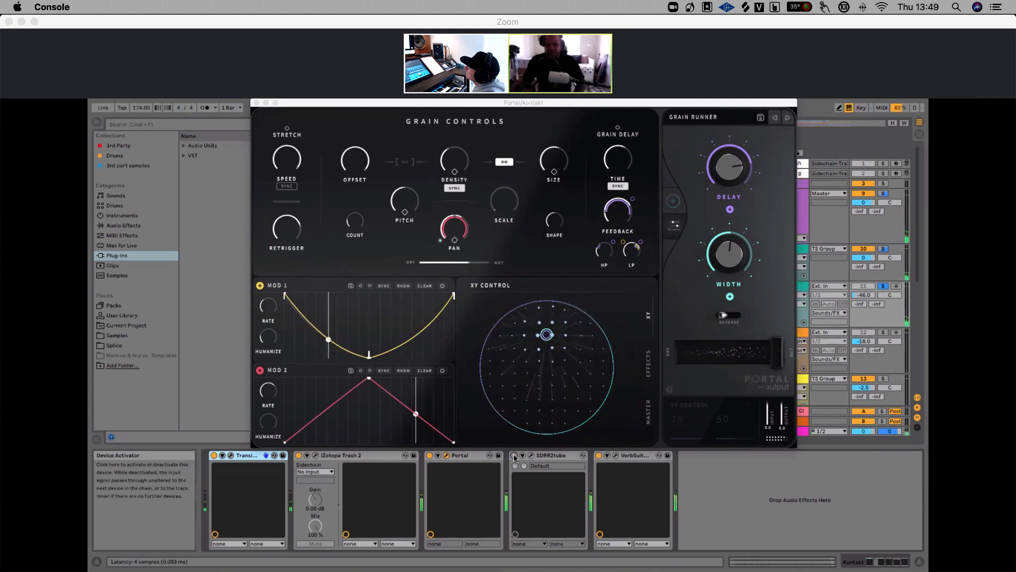
{"action": "left_click", "coordinate": [514, 456]}
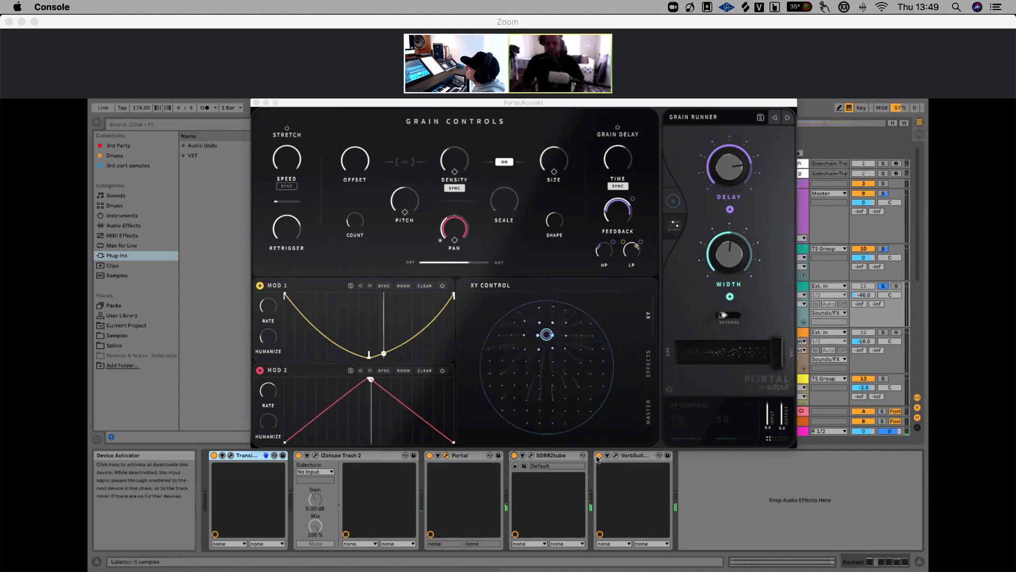
Switch the VerbSuite device off and back on to compare, and close the Portal window
{"action": "left_click", "coordinate": [598, 456]}
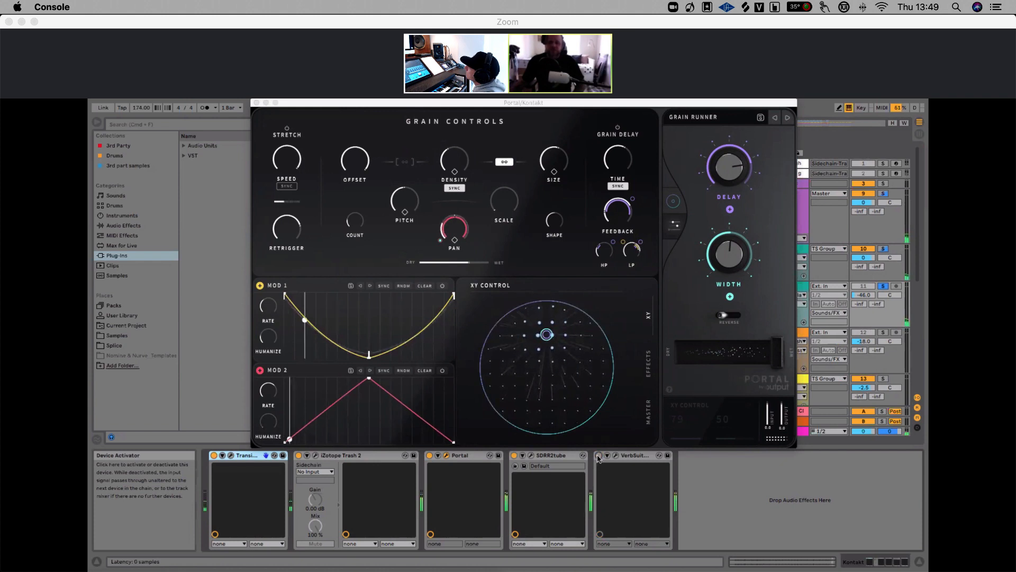
{"action": "left_click", "coordinate": [599, 456]}
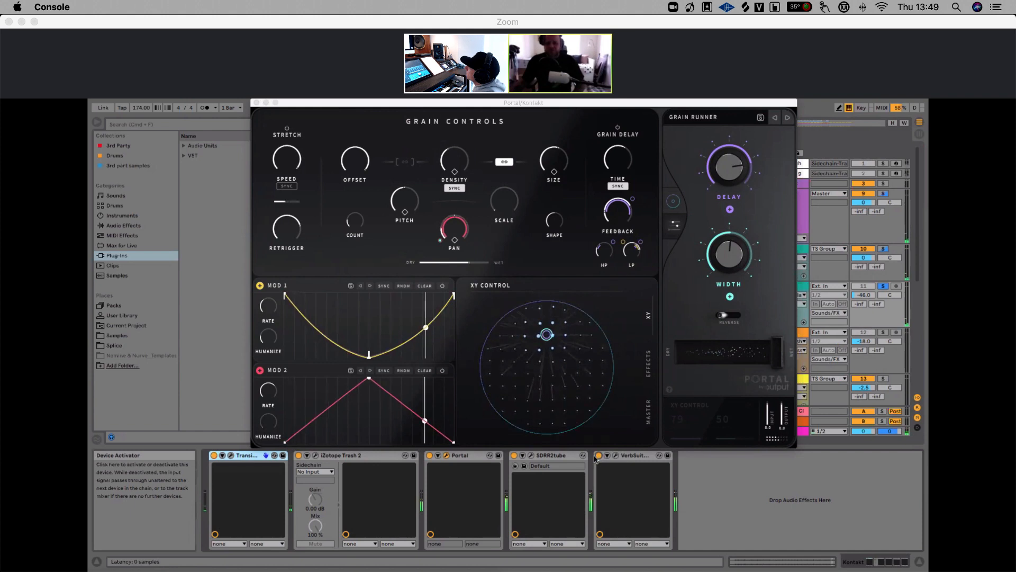
{"action": "left_click", "coordinate": [256, 102]}
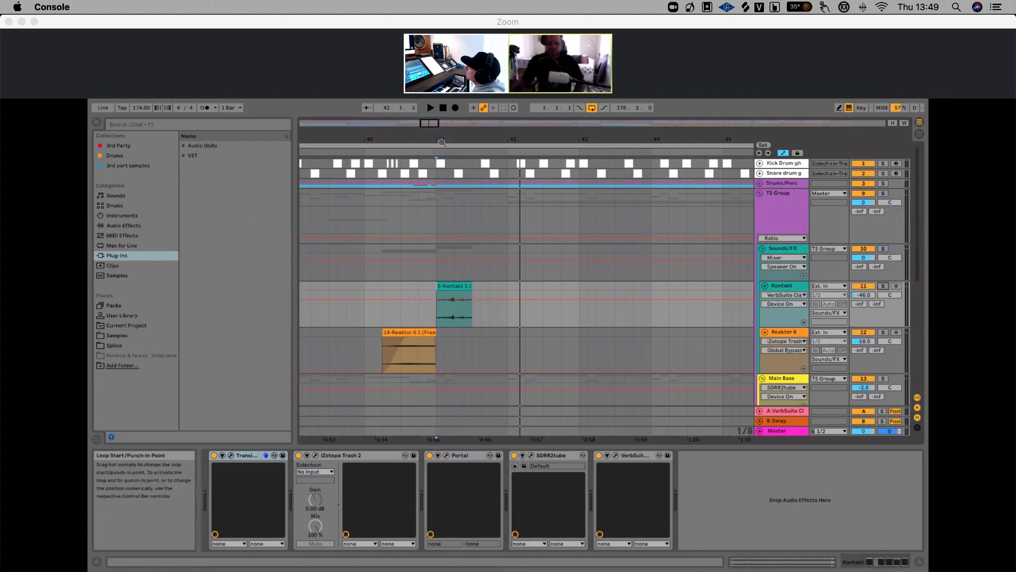
Zoom the arrangement and audition the Kontakt clips around bars 41 and 49
{"action": "left_click_drag", "start_coordinate": [442, 140], "coordinate": [443, 108]}
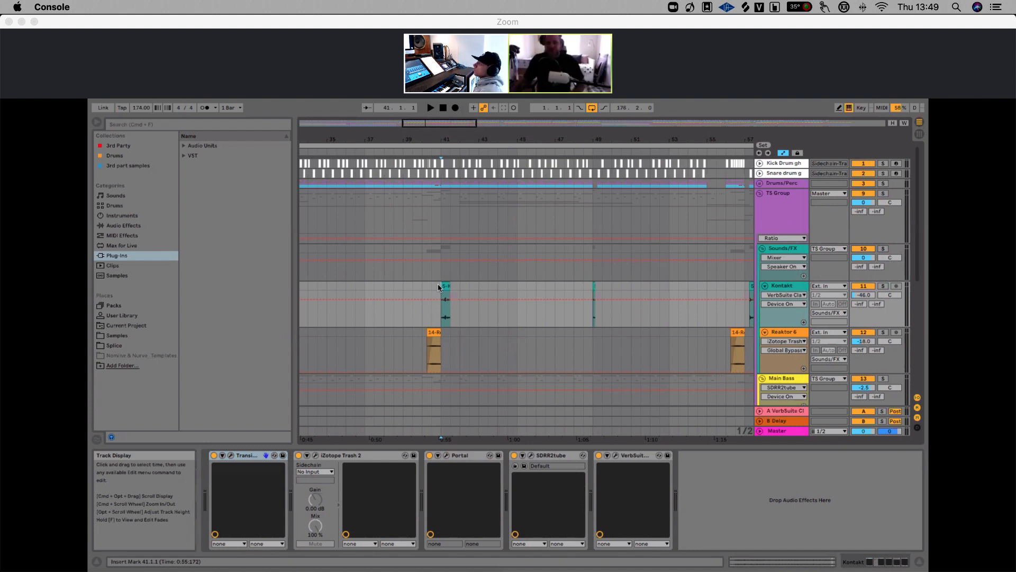
{"action": "key", "text": "space"}
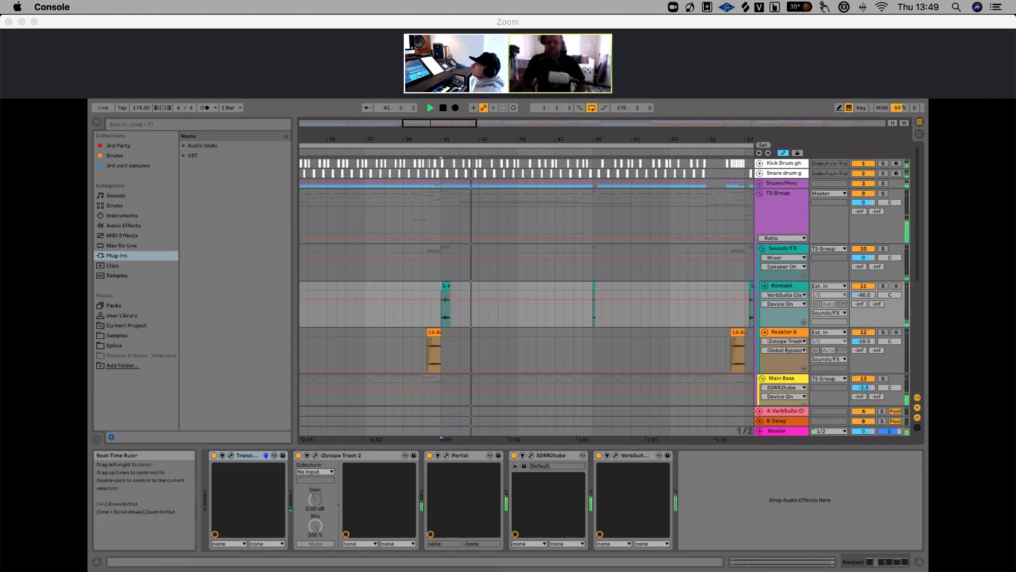
{"action": "left_click_drag", "start_coordinate": [593, 140], "coordinate": [578, 182]}
{"action": "left_click", "coordinate": [578, 288]}
{"action": "key", "text": "space"}
{"action": "left_click", "coordinate": [577, 291]}
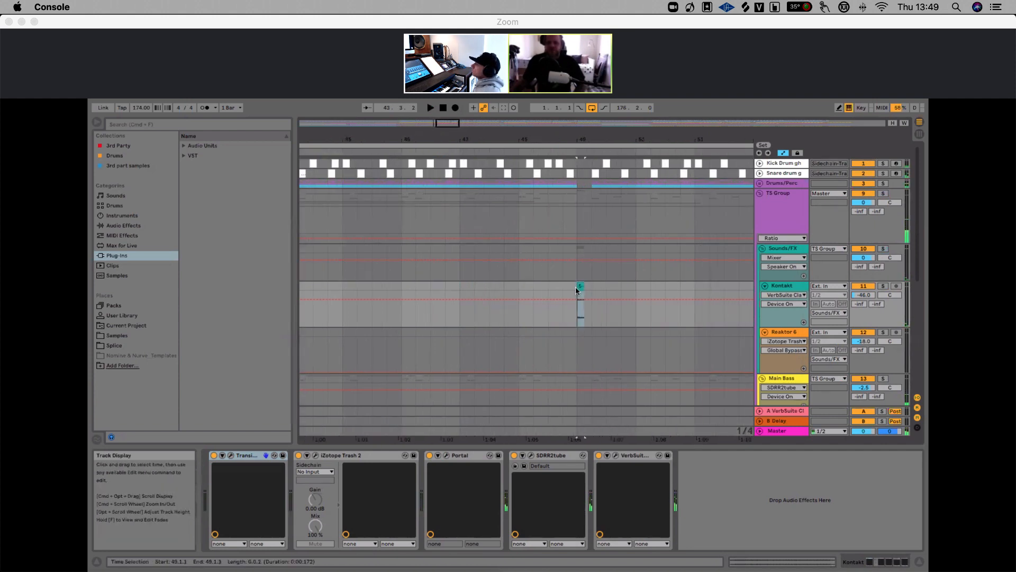
{"action": "key", "text": "space"}
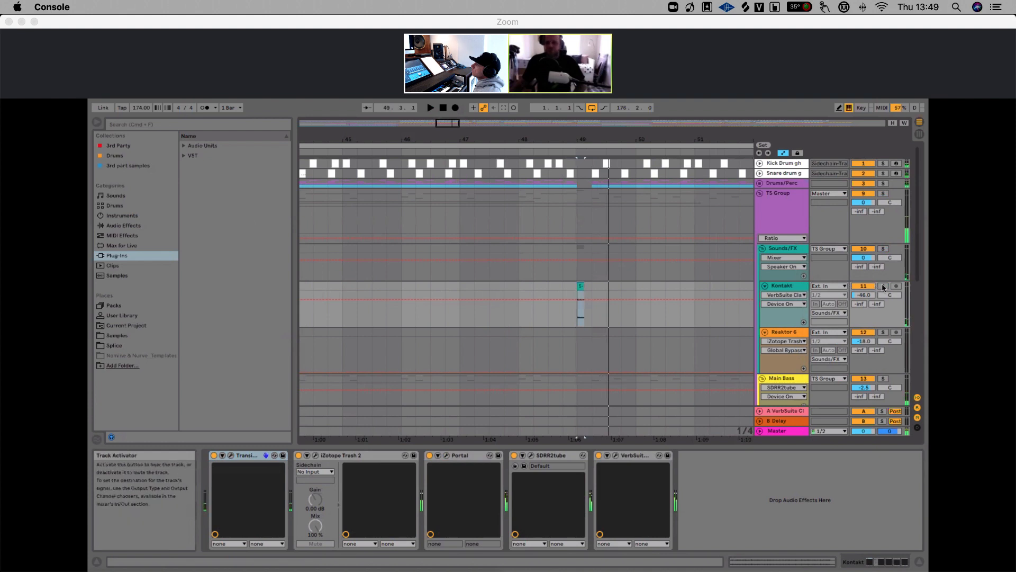
Solo the Kontakt track and audition its clips around bars 41 and 48
{"action": "left_click", "coordinate": [883, 286]}
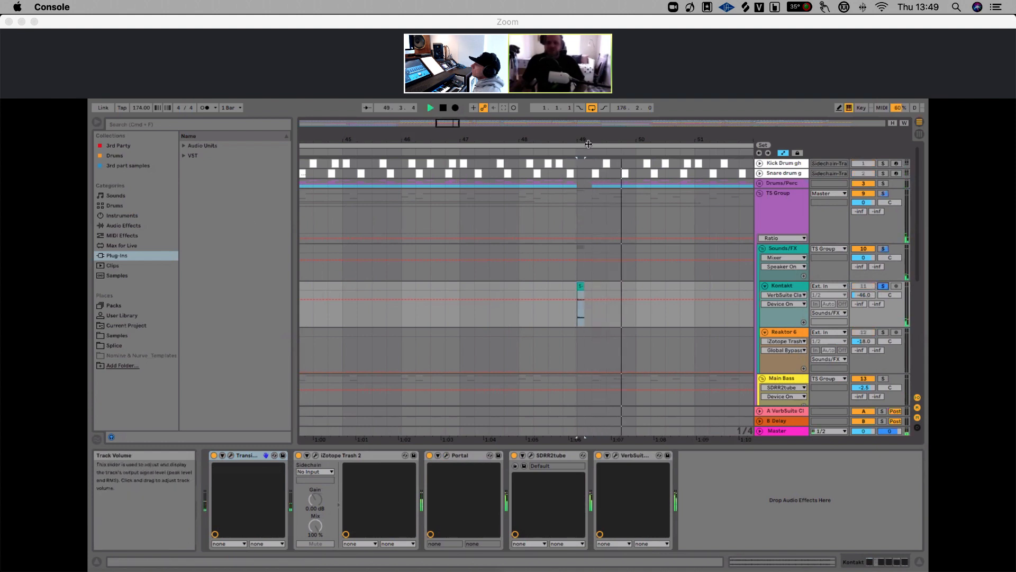
{"action": "left_click_drag", "start_coordinate": [591, 139], "coordinate": [483, 86]}
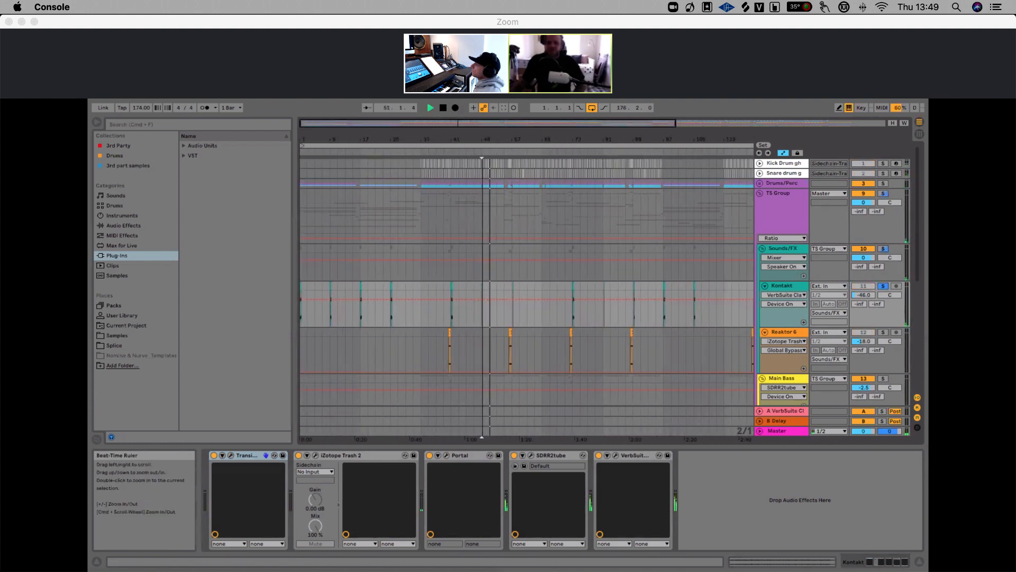
{"action": "key", "text": "space"}
{"action": "left_click", "coordinate": [449, 291]}
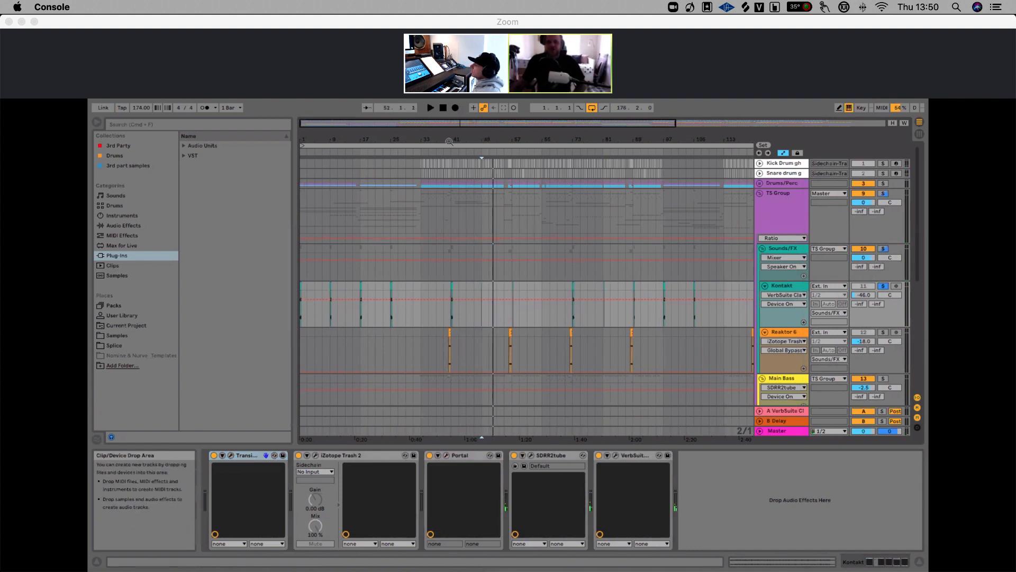
{"action": "mouse_move", "coordinate": [449, 139]}
{"action": "left_mouse_down"}
{"action": "mouse_move", "coordinate": [450, 164]}
{"action": "mouse_move", "coordinate": [450, 134]}
{"action": "left_mouse_up"}
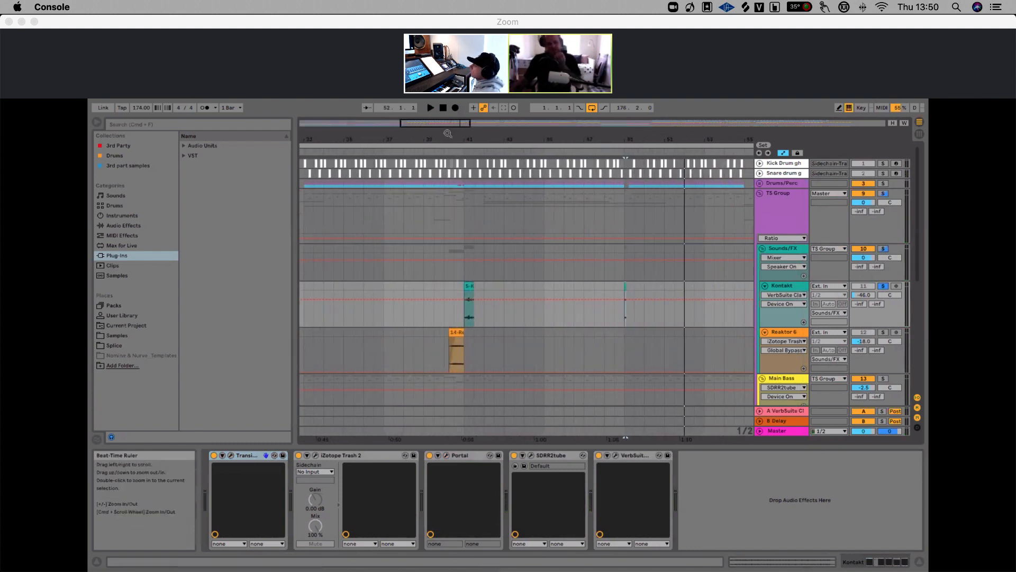
{"action": "left_click", "coordinate": [464, 288]}
{"action": "key", "text": "space"}
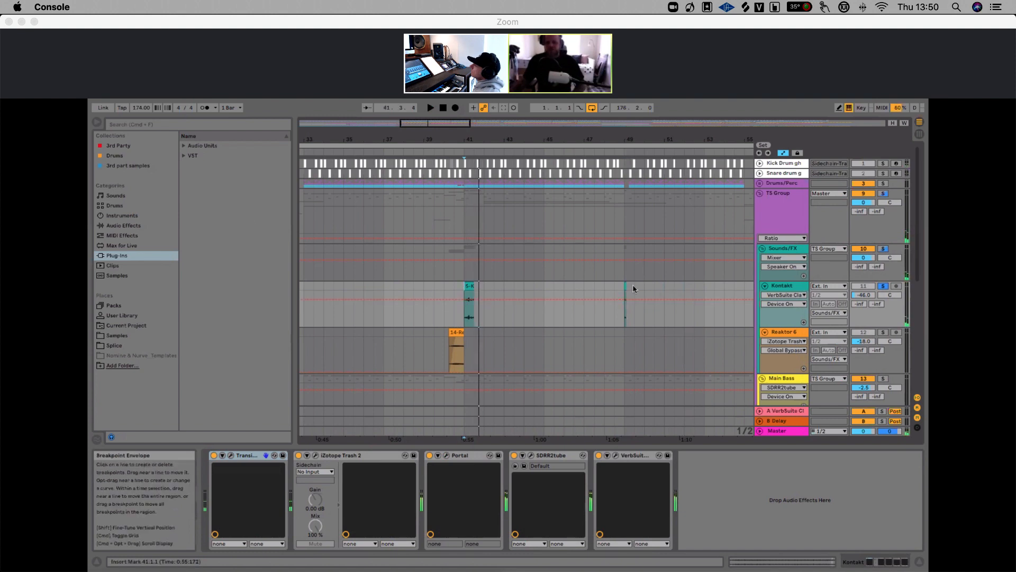
{"action": "left_click", "coordinate": [626, 285]}
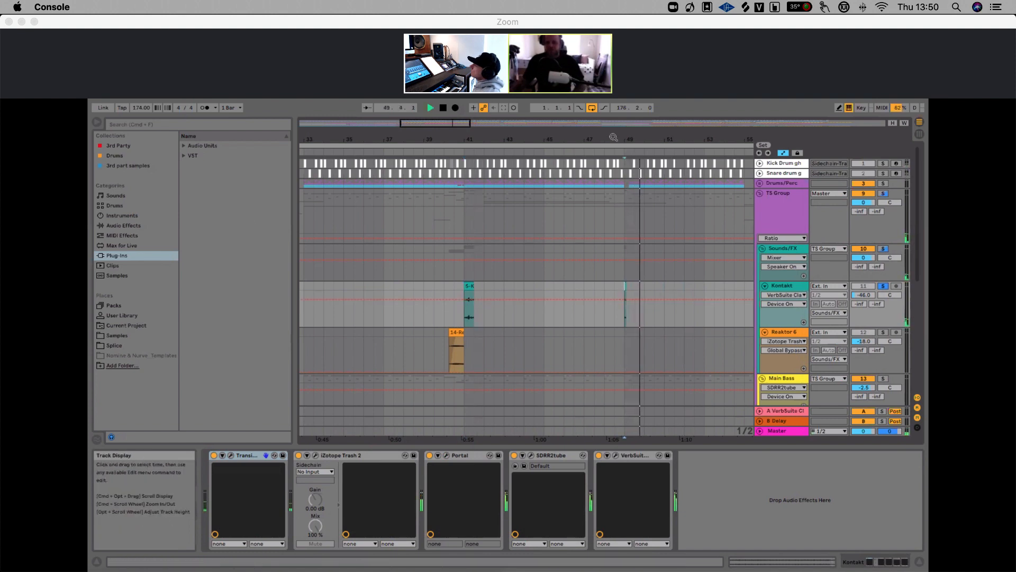
{"action": "left_click_drag", "start_coordinate": [613, 138], "coordinate": [494, 132]}
{"action": "left_click", "coordinate": [508, 282]}
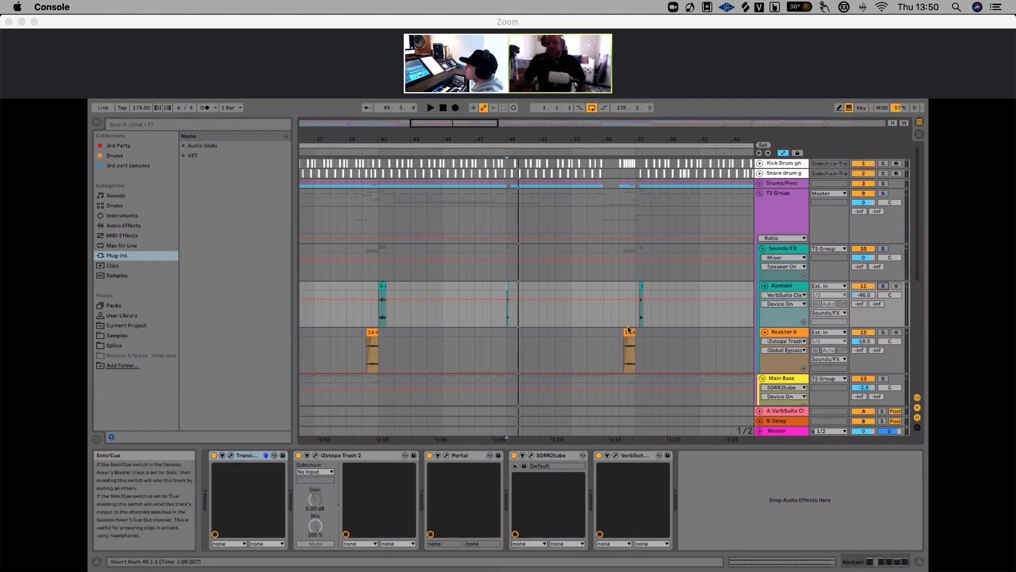
{"action": "left_click_drag", "start_coordinate": [534, 134], "coordinate": [534, 109]}
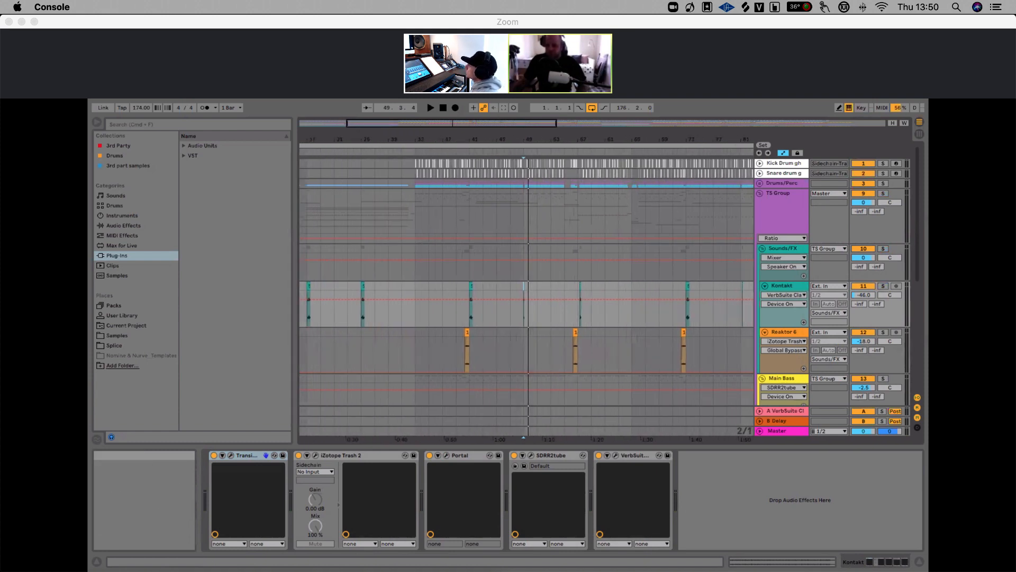
Solo the Reaktor 6 track and play from its clip at bar 40
{"action": "left_click", "coordinate": [883, 332]}
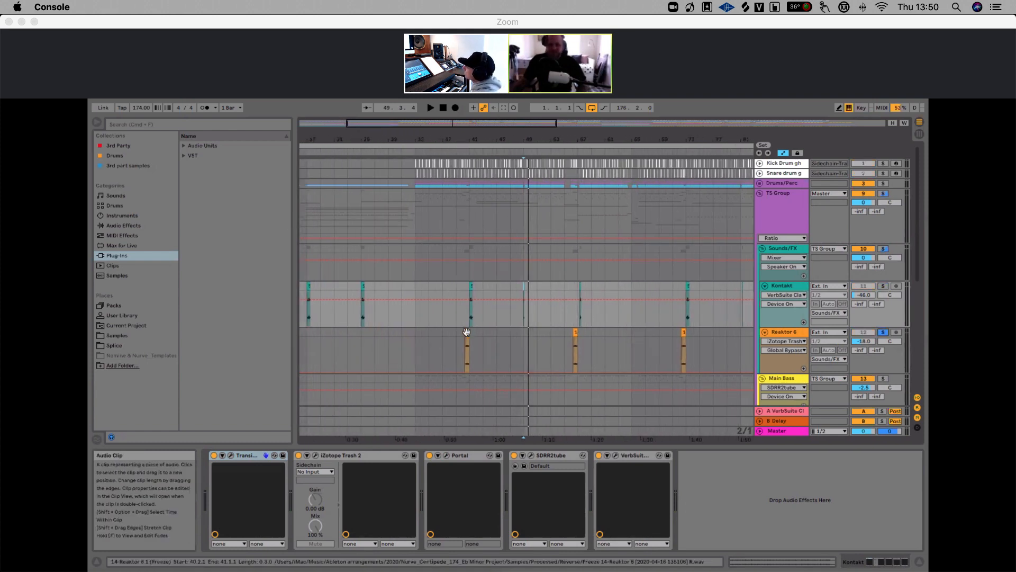
{"action": "left_click_drag", "start_coordinate": [456, 142], "coordinate": [456, 177]}
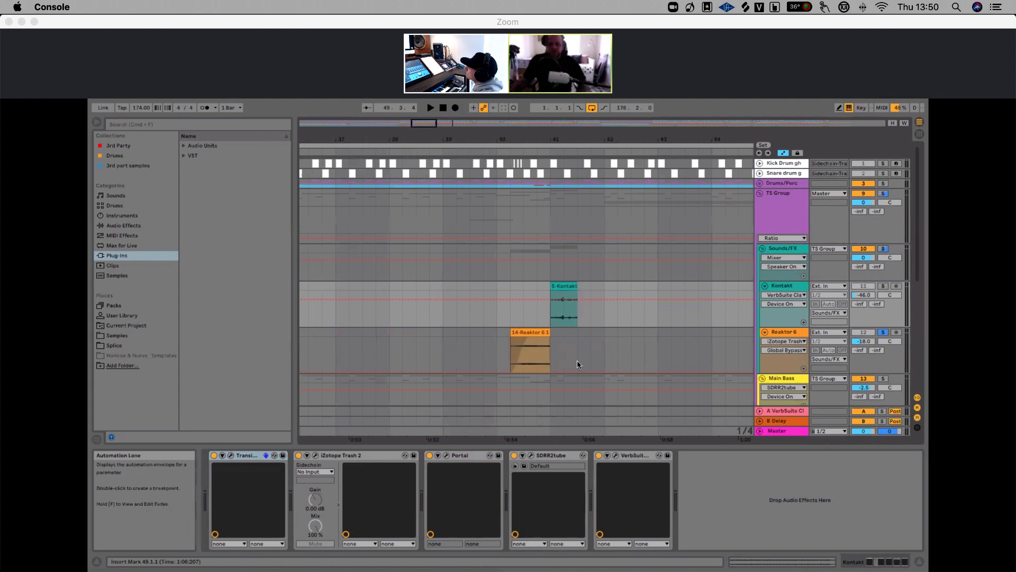
{"action": "left_click", "coordinate": [507, 335]}
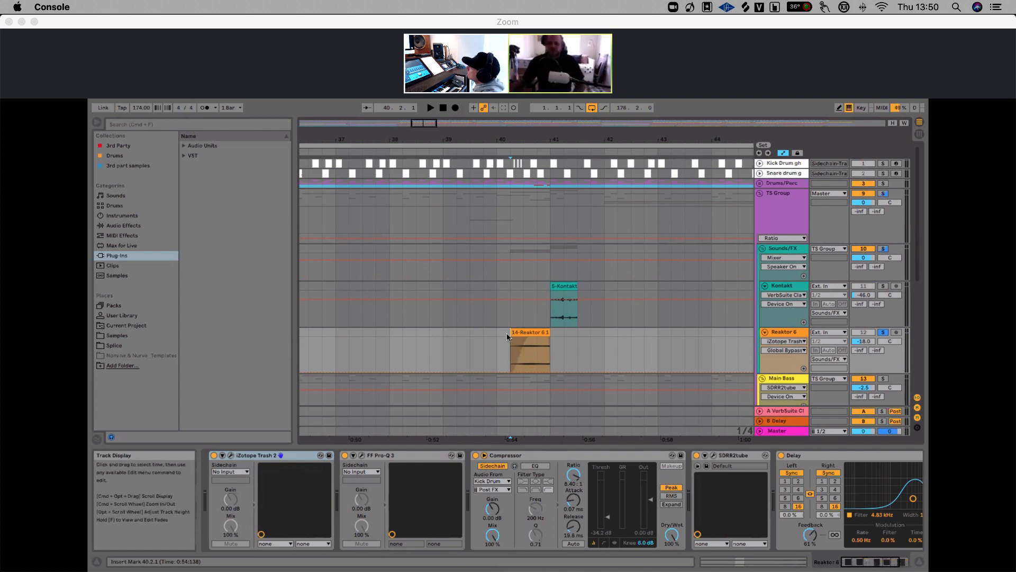
{"action": "key", "text": "space"}
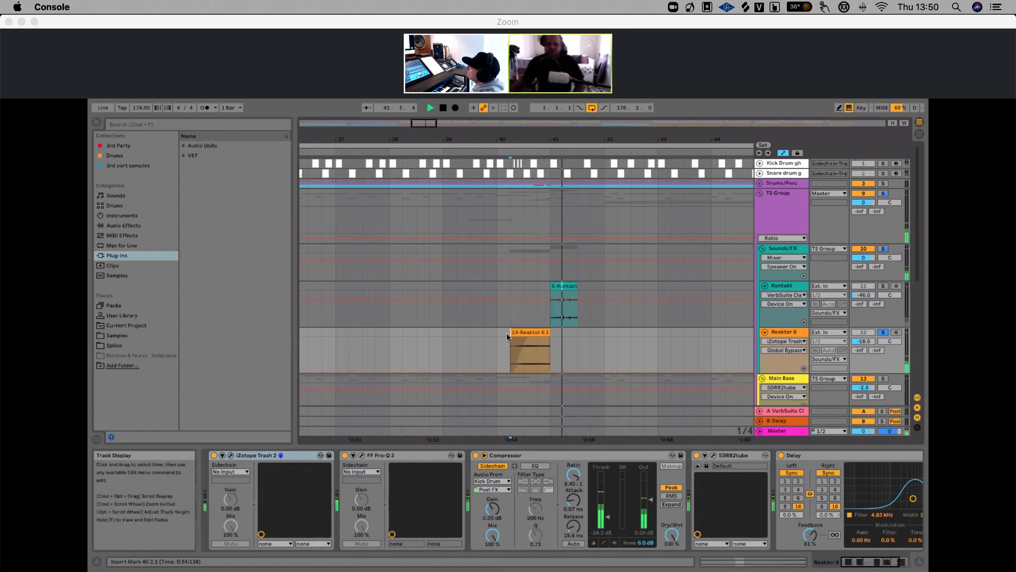
{"action": "key", "text": "space"}
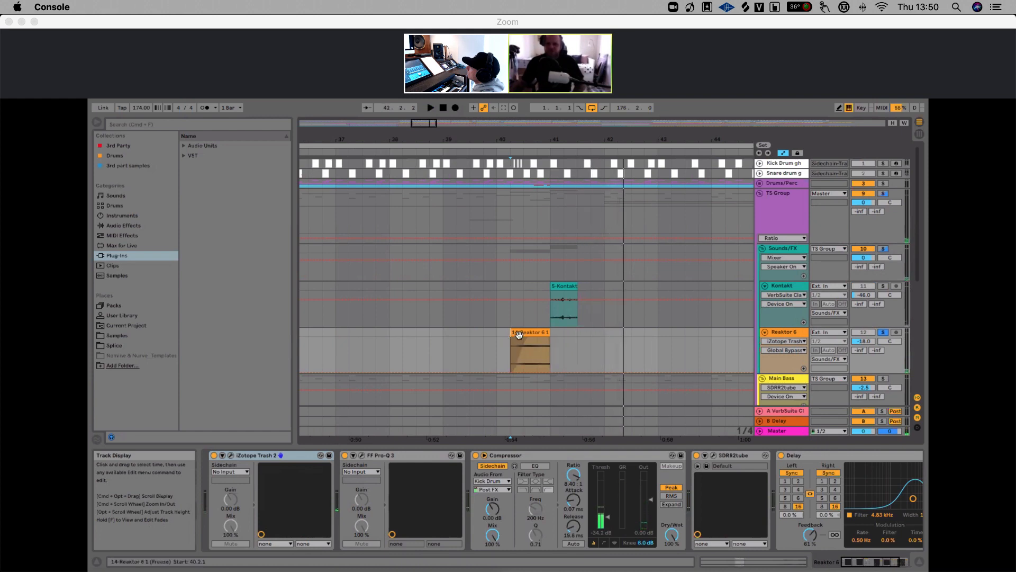
{"action": "key", "text": "space"}
Switch the Reaktor track's iZotope Trash 2 off and back on during playback to compare
{"action": "left_click", "coordinate": [214, 455]}
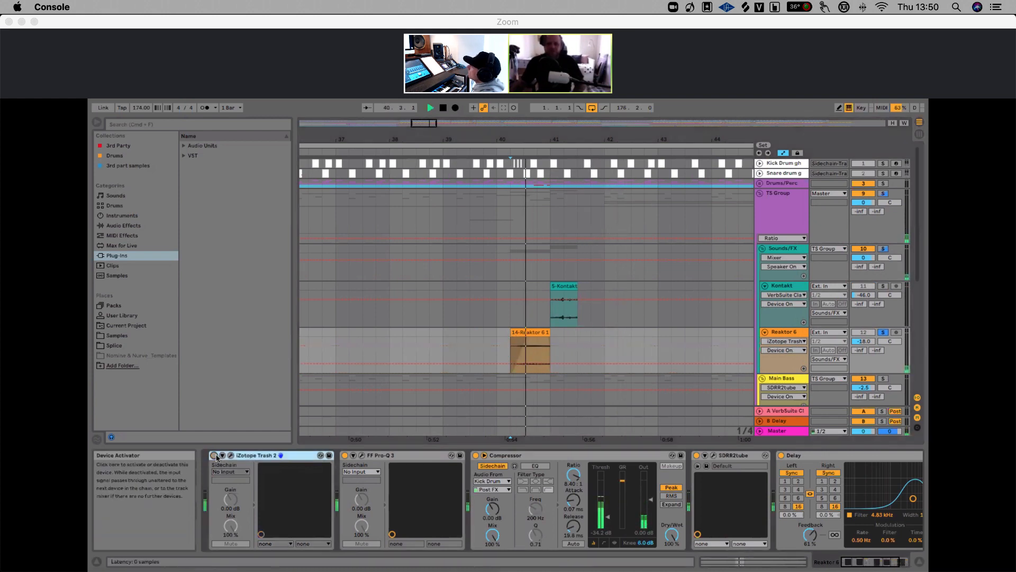
{"action": "key", "text": "space"}
{"action": "left_click", "coordinate": [214, 455]}
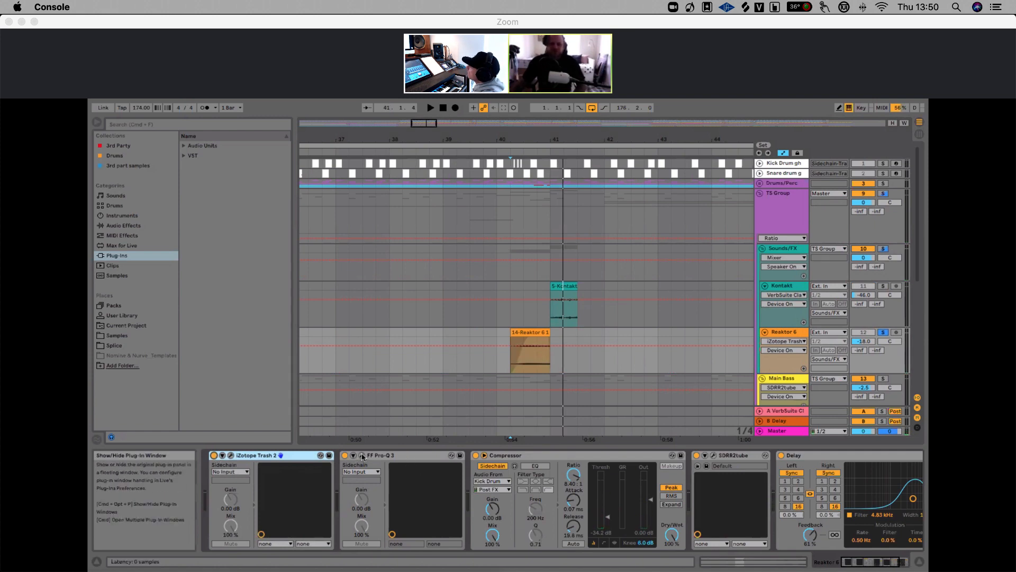
Select the Kontakt track and open its iZotope Trash 2 plugin window
{"action": "left_click", "coordinate": [533, 164]}
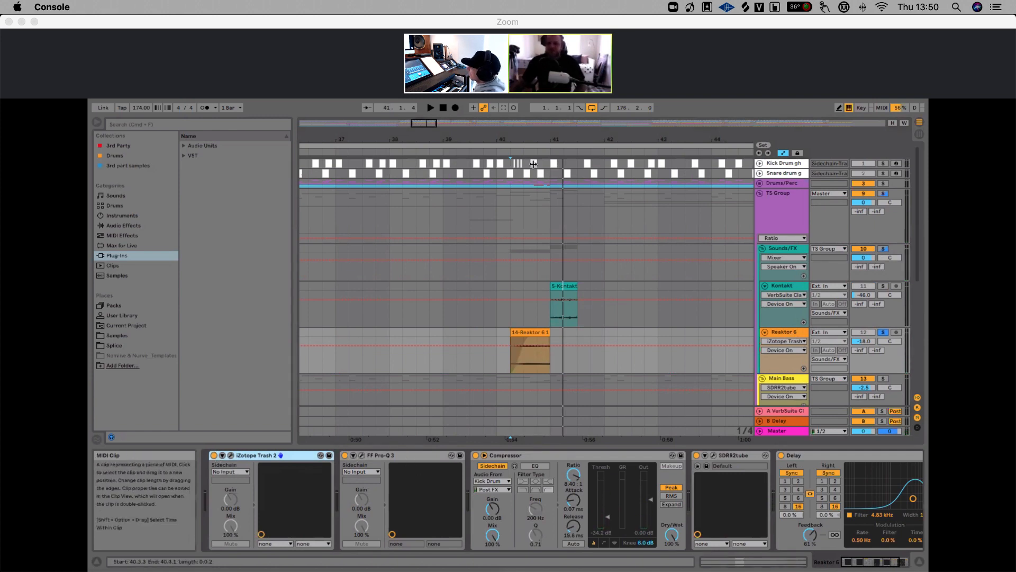
{"action": "mouse_move", "coordinate": [537, 140]}
{"action": "left_mouse_down"}
{"action": "mouse_move", "coordinate": [490, 108]}
{"action": "mouse_move", "coordinate": [500, 159]}
{"action": "mouse_move", "coordinate": [521, 142]}
{"action": "left_mouse_up"}
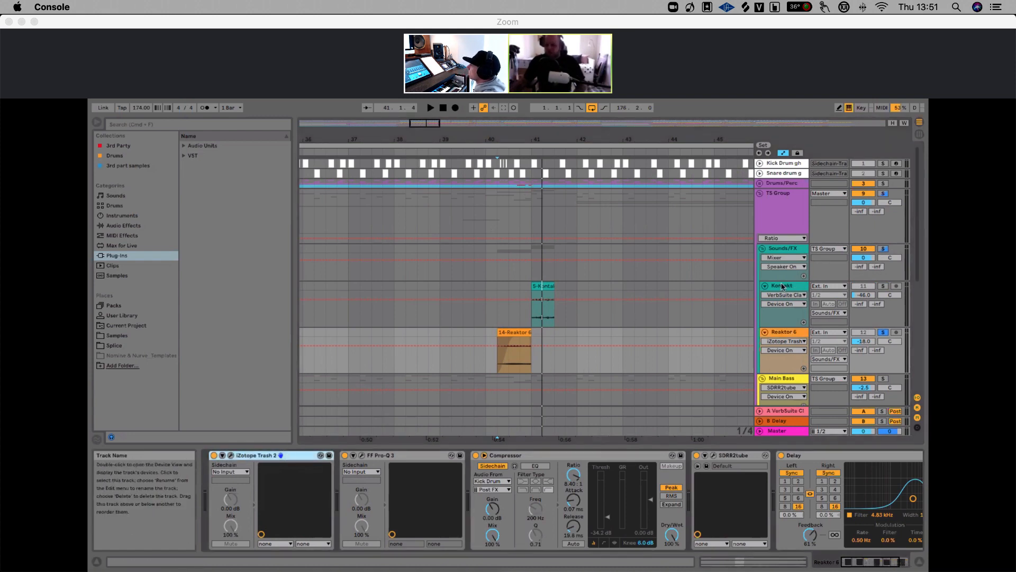
{"action": "left_click", "coordinate": [786, 284]}
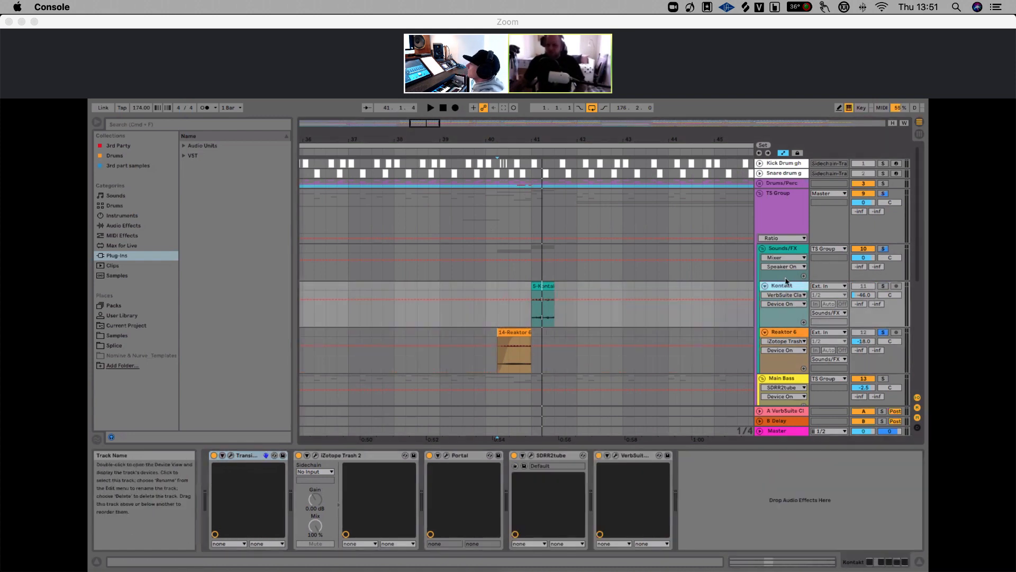
{"action": "left_click", "coordinate": [315, 456]}
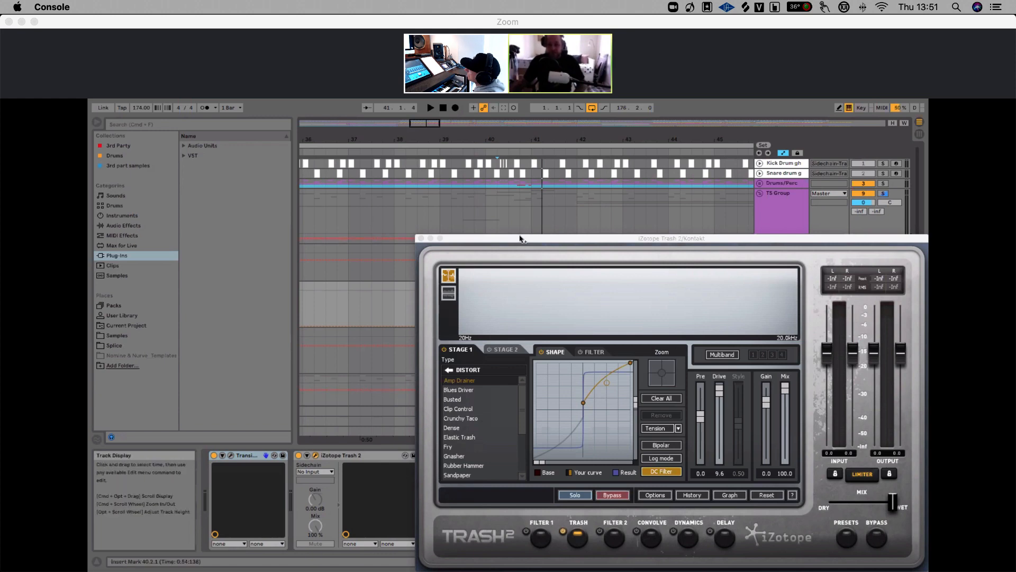
Compare the iZotope Trash 2 plugin windows on the Kontakt and Reaktor 6 tracks, closing each after viewing
{"action": "left_click_drag", "start_coordinate": [521, 239], "coordinate": [492, 144]}
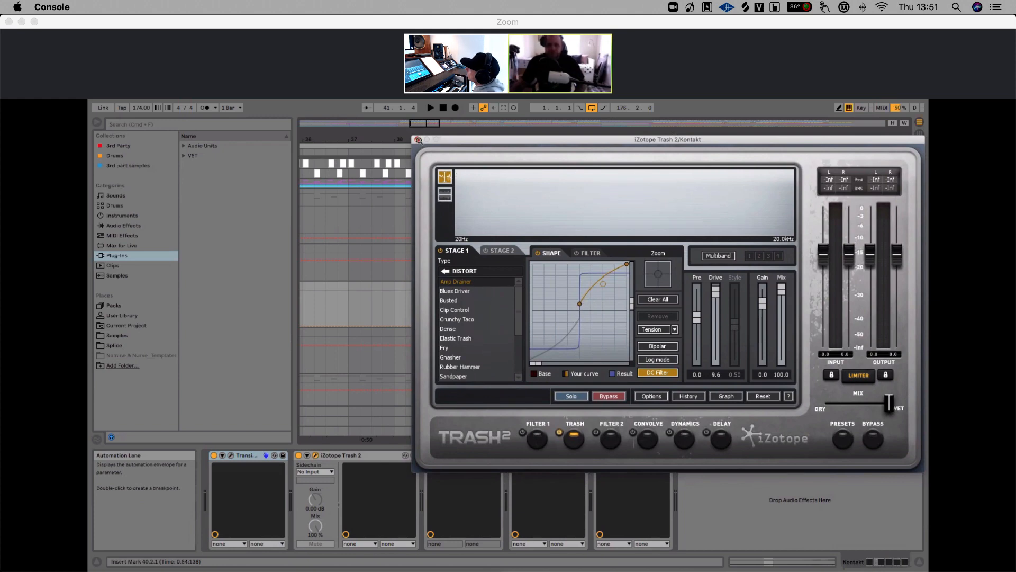
{"action": "left_click", "coordinate": [418, 140]}
{"action": "left_click", "coordinate": [787, 333]}
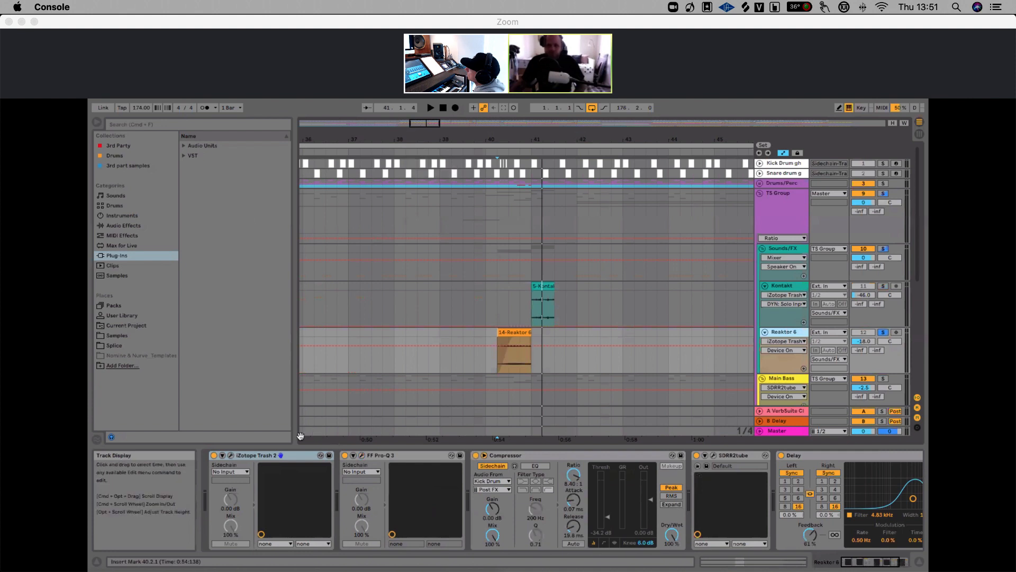
{"action": "left_click", "coordinate": [230, 456]}
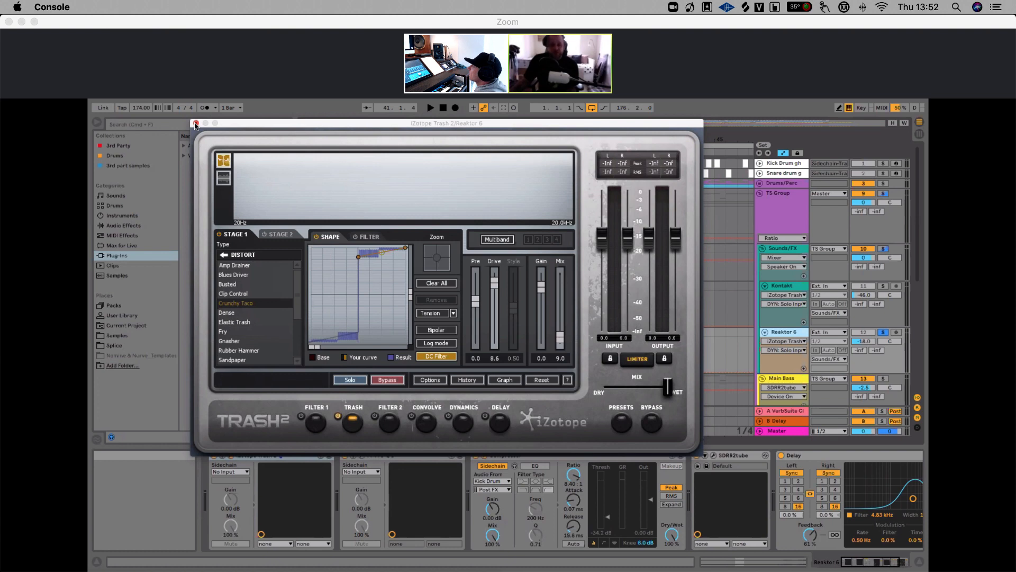
{"action": "left_click", "coordinate": [196, 125]}
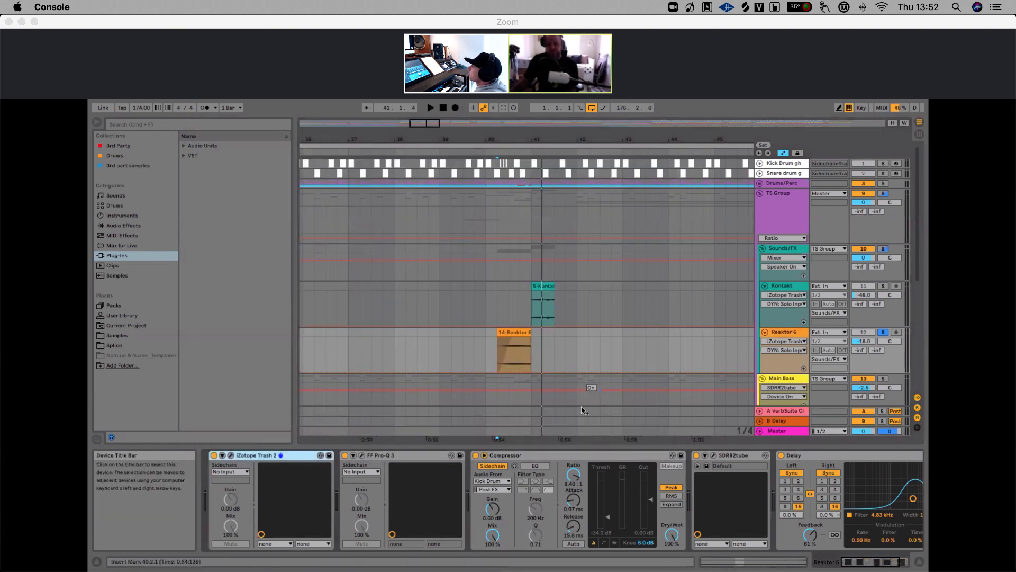
Solo the Kontakt track and audition it from just before its clip at bar 41
{"action": "left_click", "coordinate": [531, 288]}
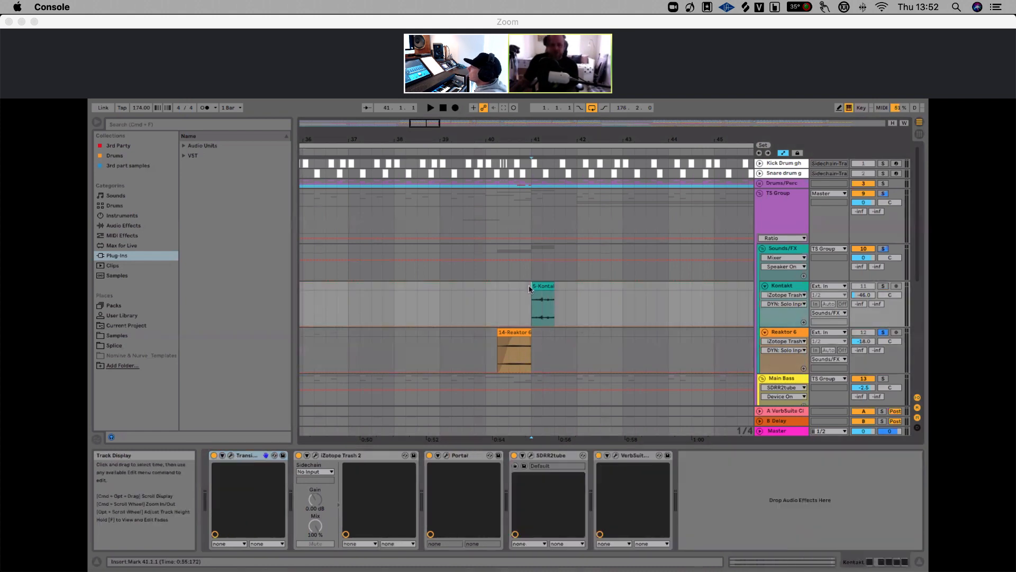
{"action": "left_click", "coordinate": [883, 286]}
{"action": "left_click", "coordinate": [499, 294]}
{"action": "key", "text": "space"}
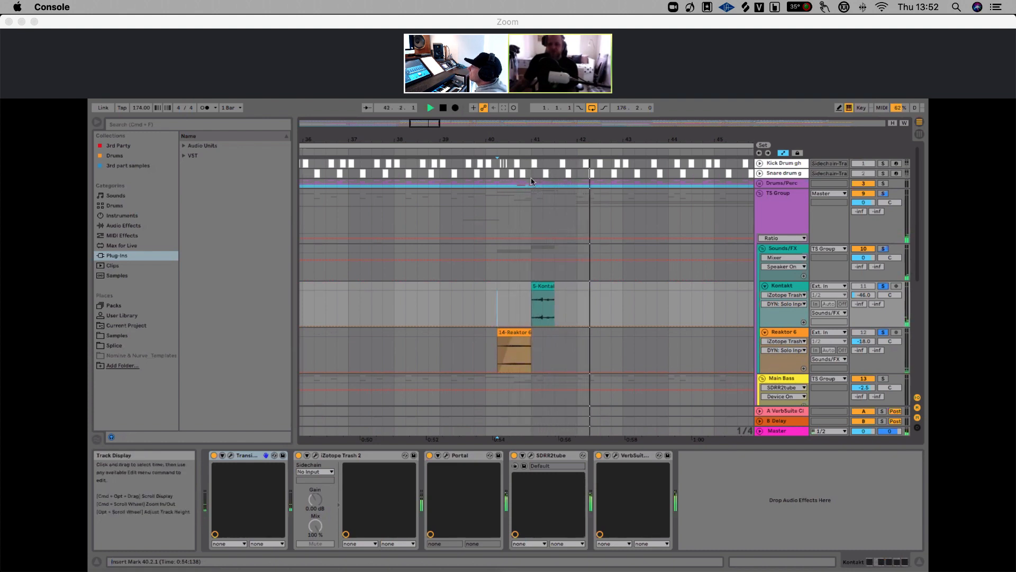
{"action": "key", "text": "space"}
Select the Reaktor 6 track and inspect its compressor's sidechain source and the rest of its device chain
{"action": "left_click_drag", "start_coordinate": [516, 141], "coordinate": [467, 139]}
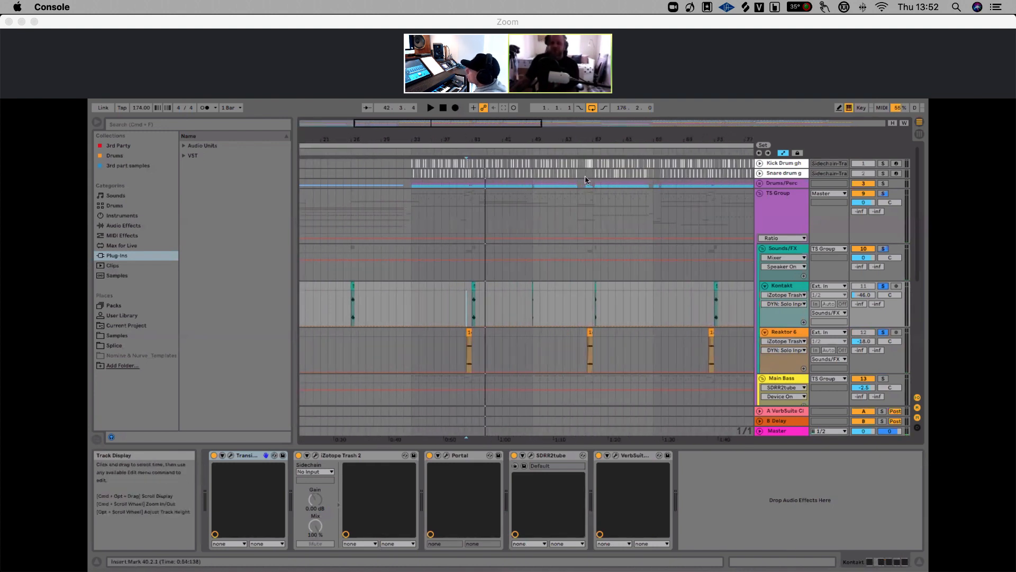
{"action": "left_click_drag", "start_coordinate": [594, 142], "coordinate": [593, 134]}
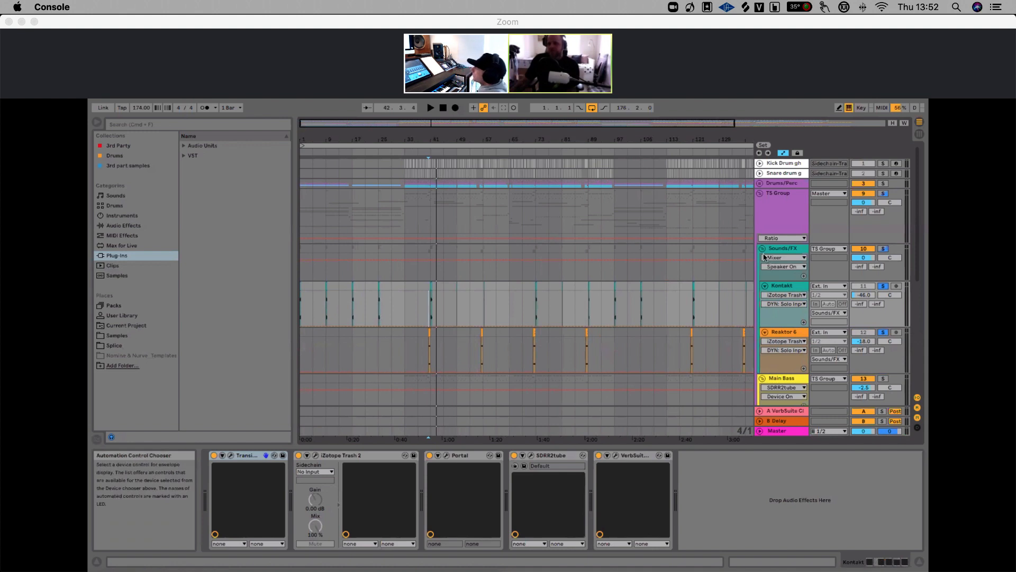
{"action": "left_click", "coordinate": [793, 332]}
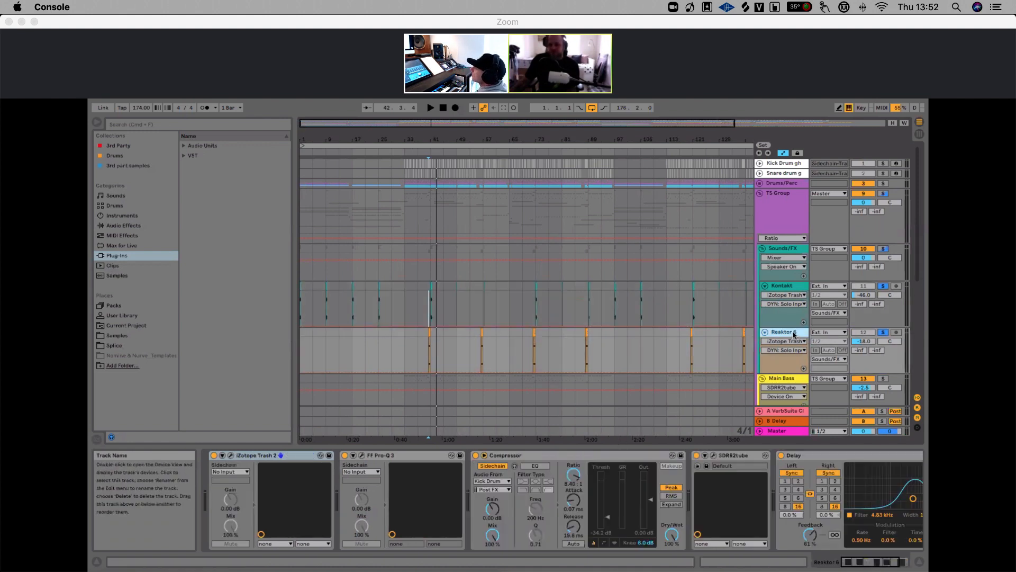
{"action": "left_click", "coordinate": [495, 482]}
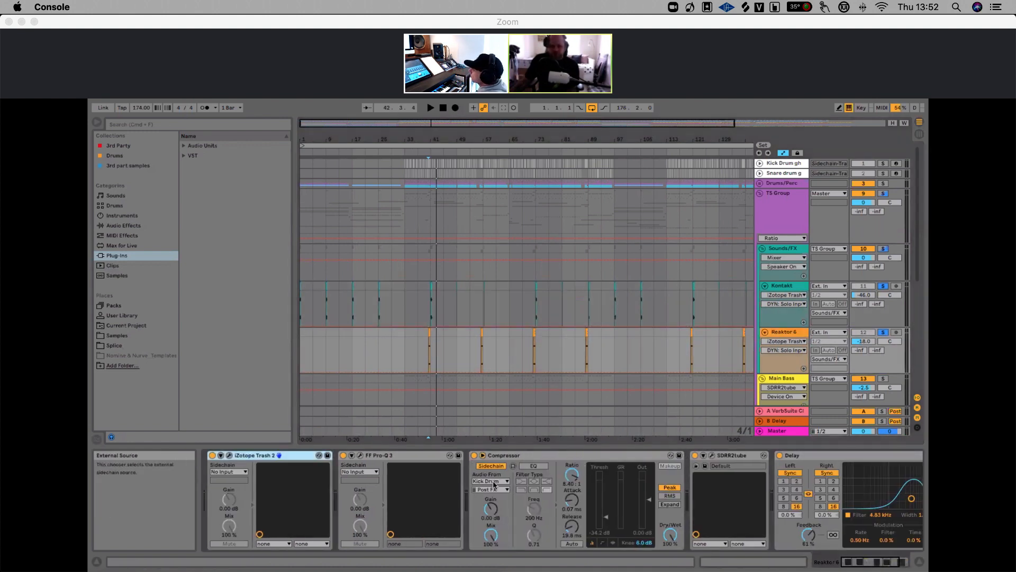
{"action": "scroll", "coordinate": [564, 465], "scroll_direction": "right", "scroll_amount": 3}
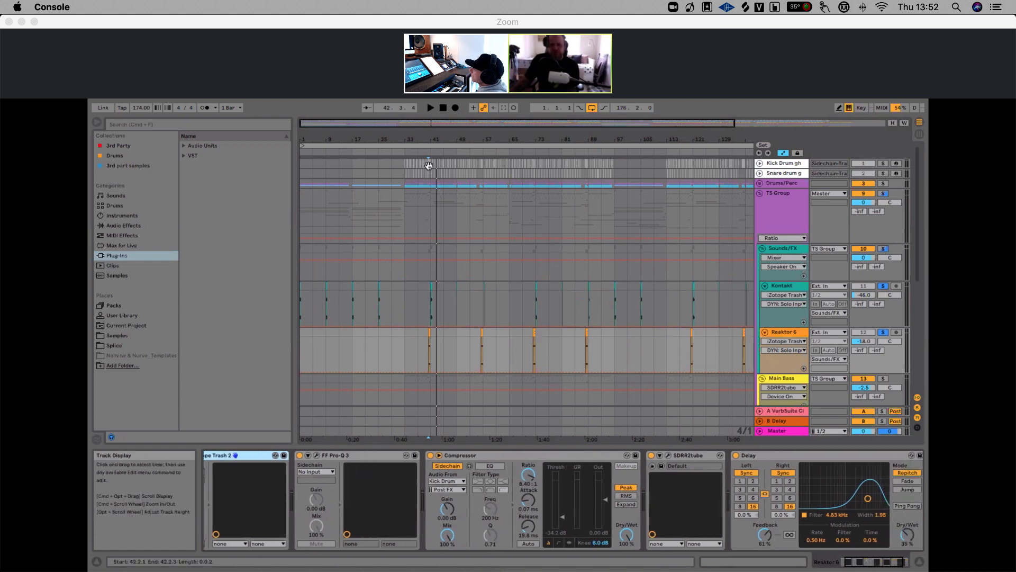
Play the arrangement from just before bar 41 to audition the Kontakt and Reaktor layers together
{"action": "left_click_drag", "start_coordinate": [433, 134], "coordinate": [418, 211]}
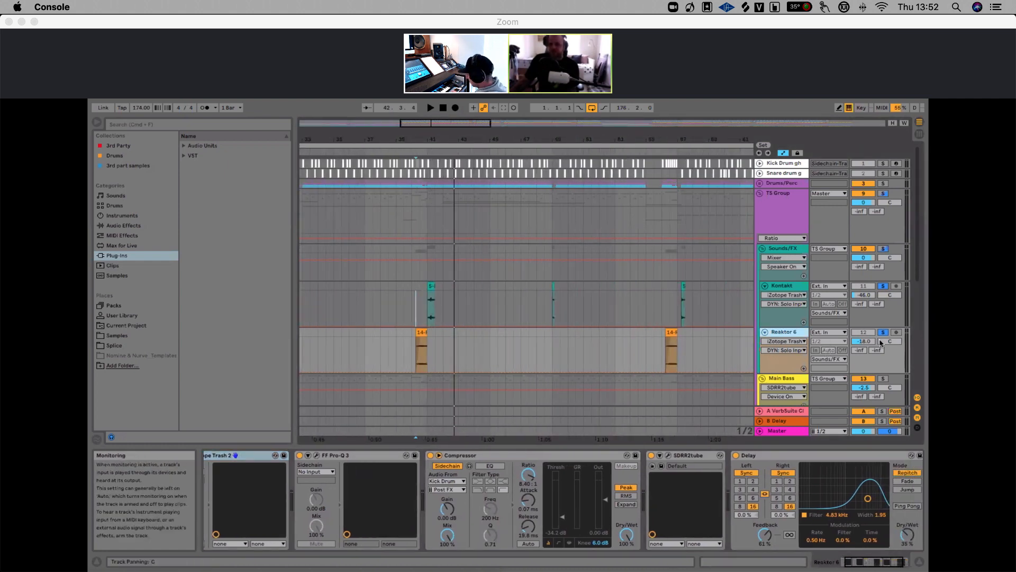
{"action": "left_click", "coordinate": [415, 315]}
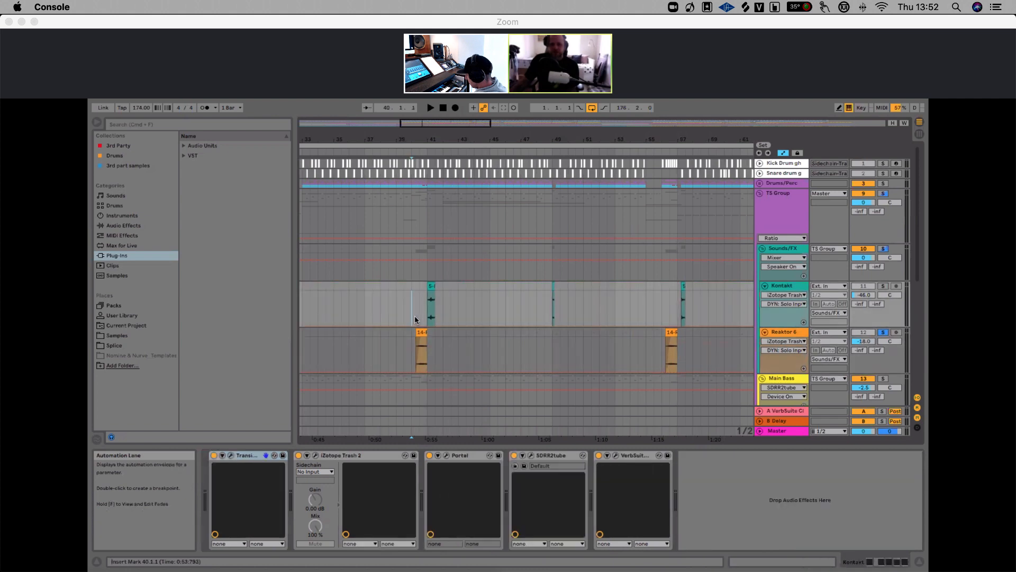
{"action": "key", "text": "space"}
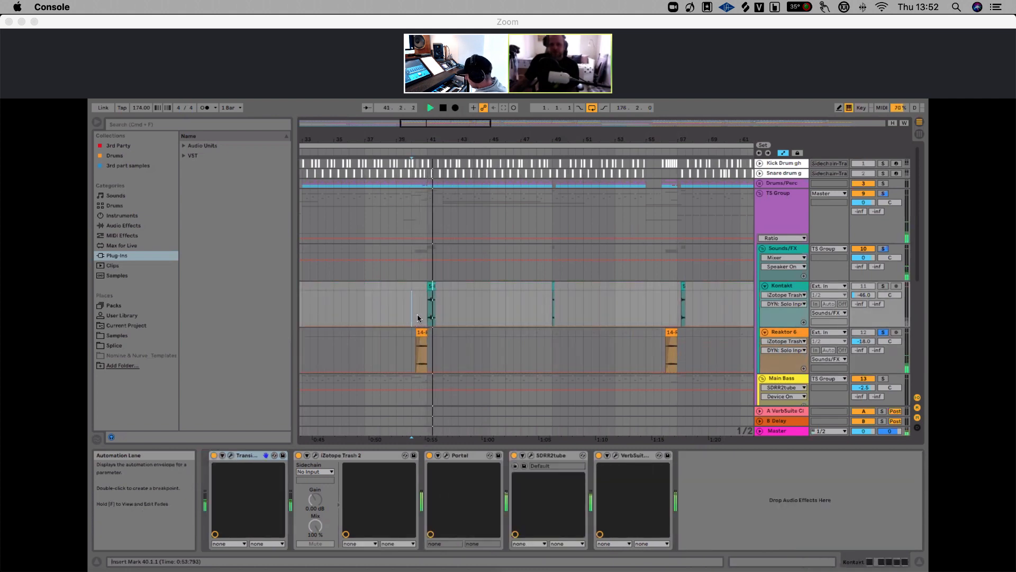
{"action": "key", "text": "space"}
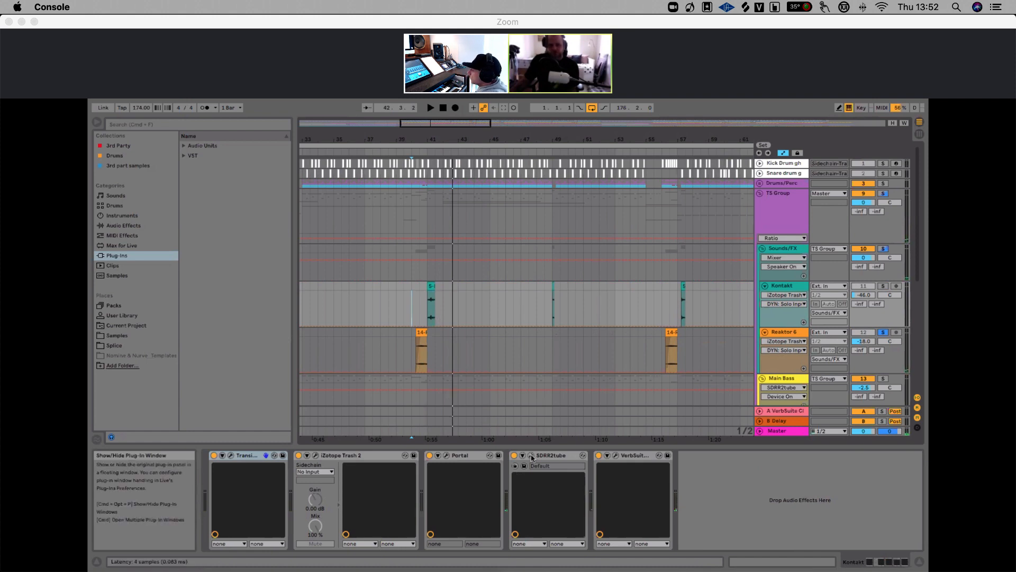
Collapse the Sounds/FX group and solo the Main Bass track
{"action": "left_click", "coordinate": [762, 341]}
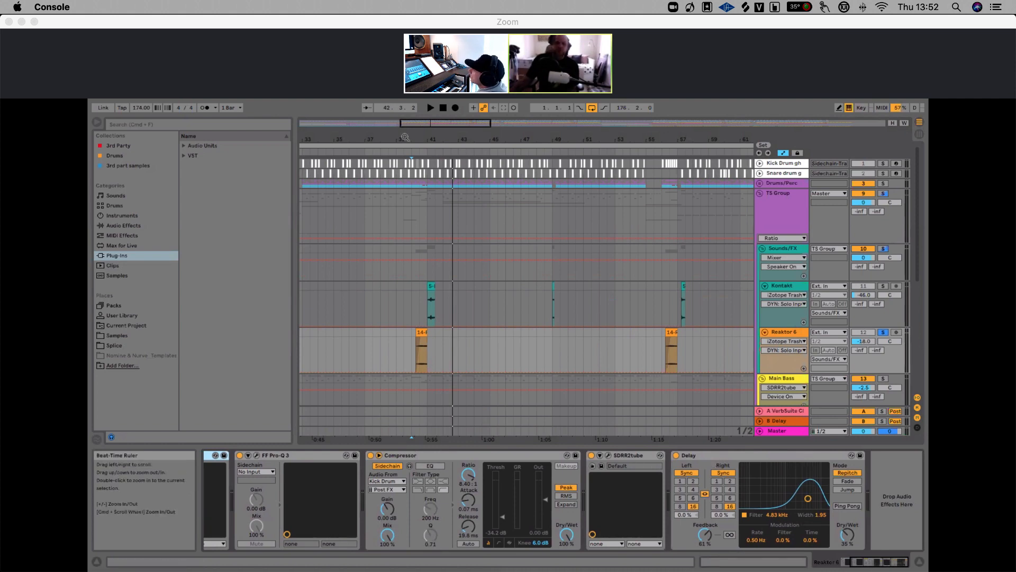
{"action": "left_click_drag", "start_coordinate": [405, 138], "coordinate": [405, 101]}
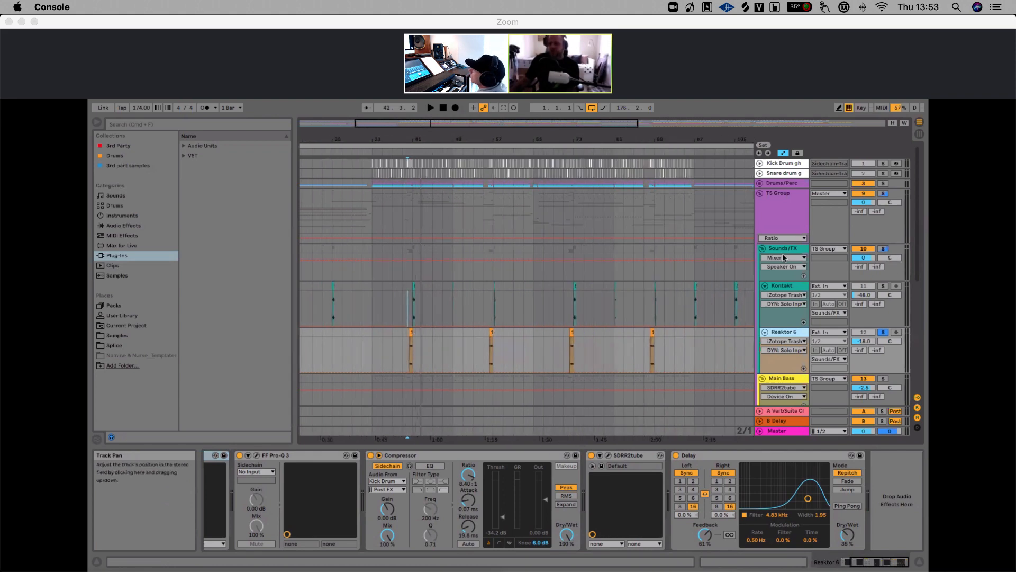
{"action": "left_click", "coordinate": [762, 248]}
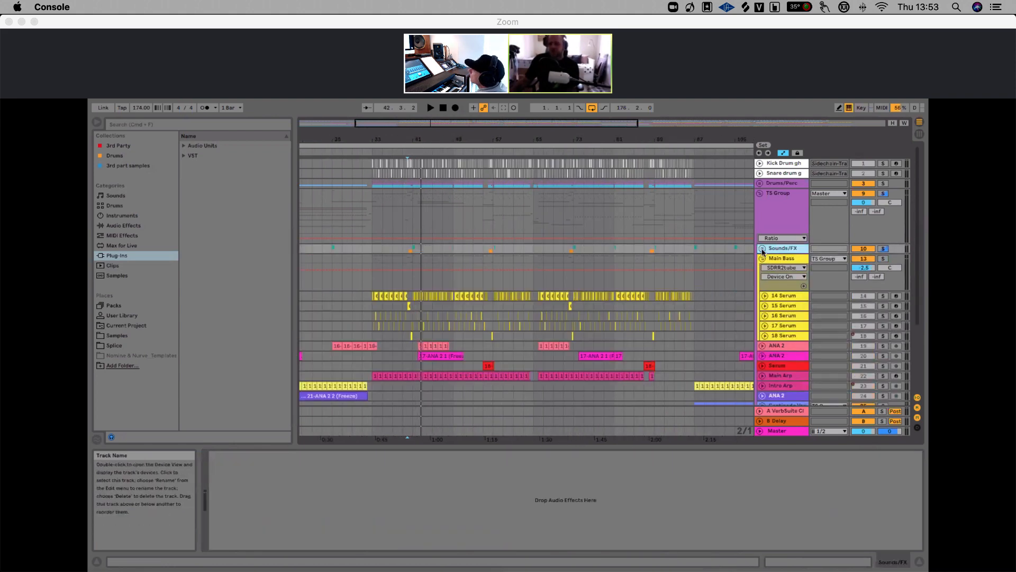
{"action": "left_click", "coordinate": [794, 259]}
{"action": "left_click", "coordinate": [883, 258]}
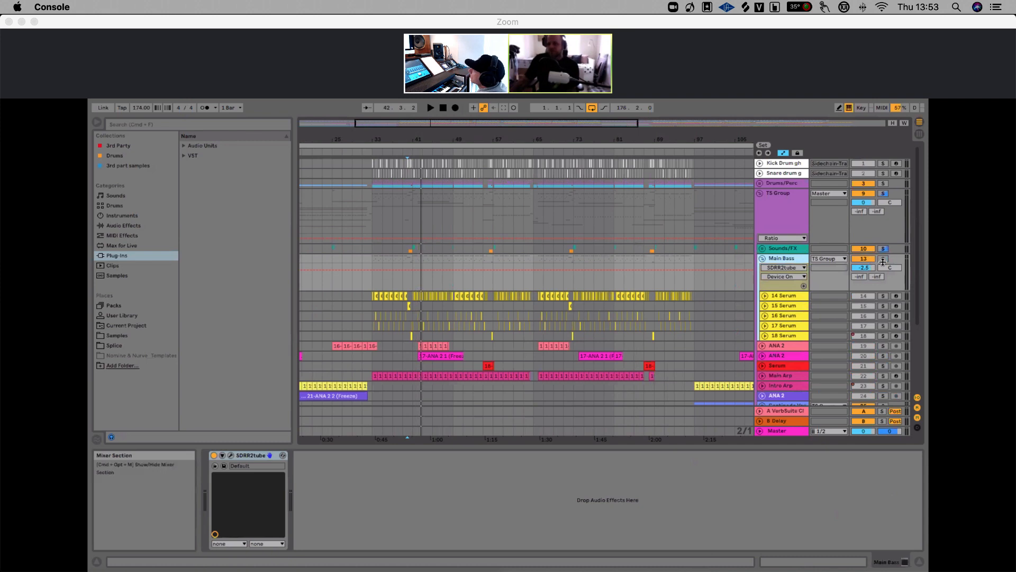
Start playback of the soloed Main Bass from bar 33
{"action": "left_click_drag", "start_coordinate": [374, 138], "coordinate": [389, 201]}
{"action": "mouse_move", "coordinate": [381, 142]}
{"action": "left_mouse_down"}
{"action": "mouse_move", "coordinate": [382, 161]}
{"action": "mouse_move", "coordinate": [381, 141]}
{"action": "left_mouse_up"}
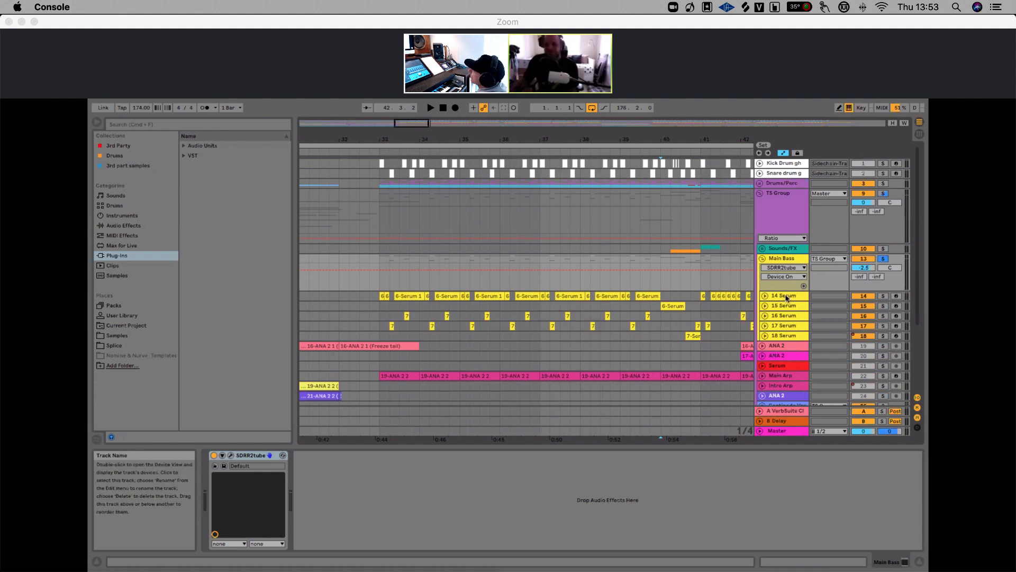
{"action": "scroll", "coordinate": [393, 261], "scroll_direction": "up", "scroll_amount": 5}
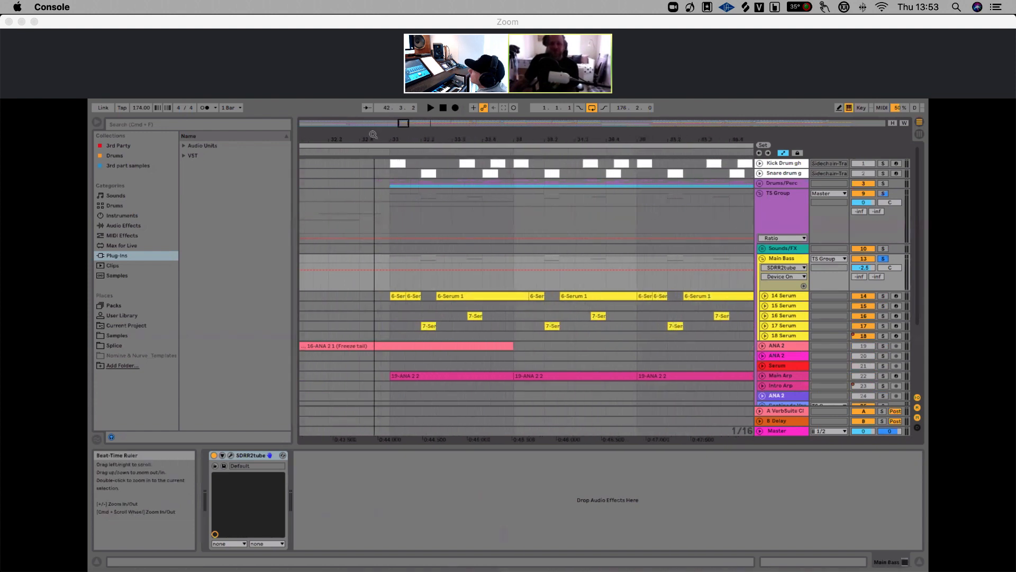
{"action": "left_click", "coordinate": [393, 261]}
{"action": "key", "text": "space"}
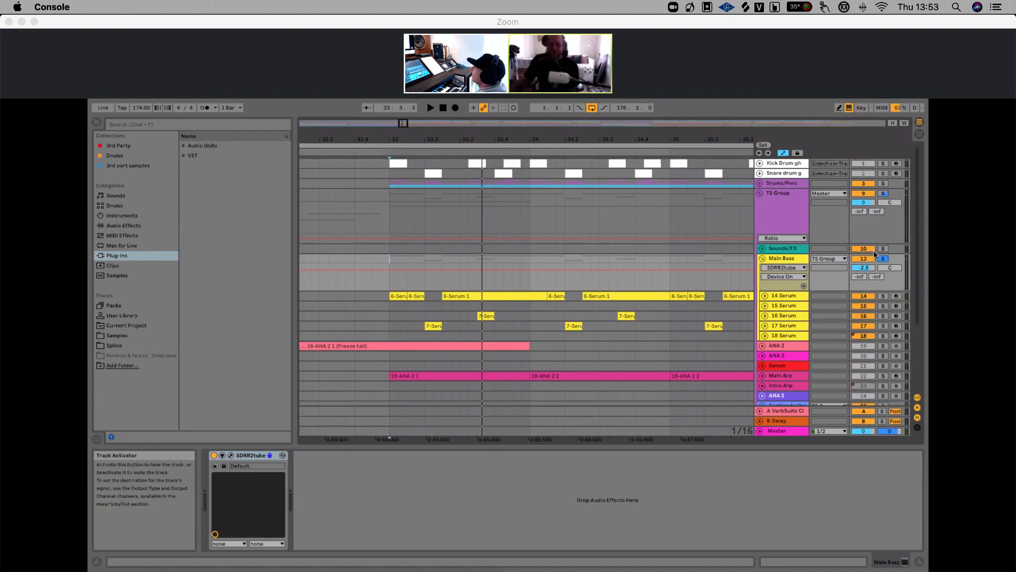
Audition the Main Bass section again, replaying it from bar 33 before stopping
{"action": "left_click_drag", "start_coordinate": [529, 139], "coordinate": [461, 105]}
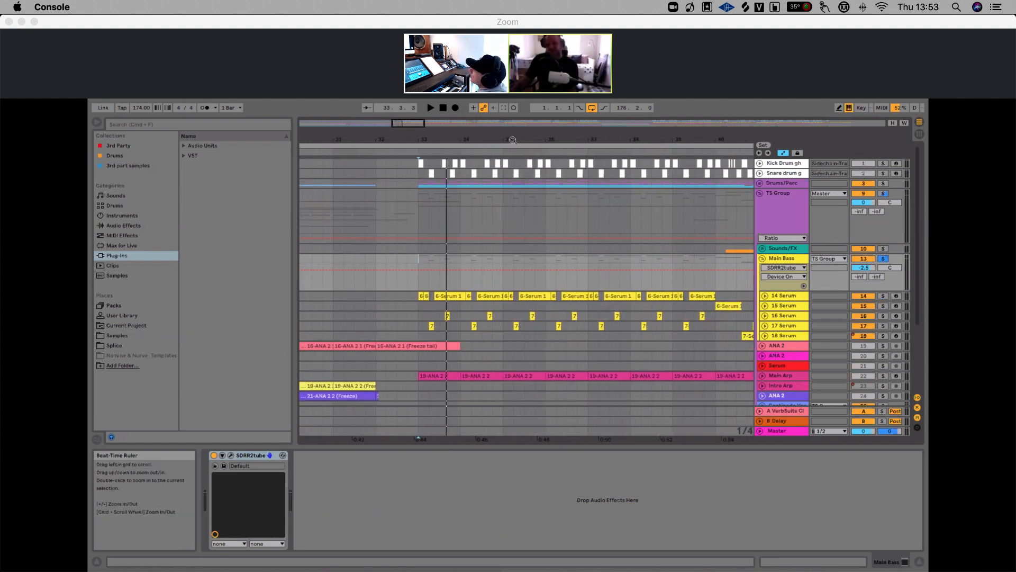
{"action": "left_click_drag", "start_coordinate": [512, 140], "coordinate": [513, 121]}
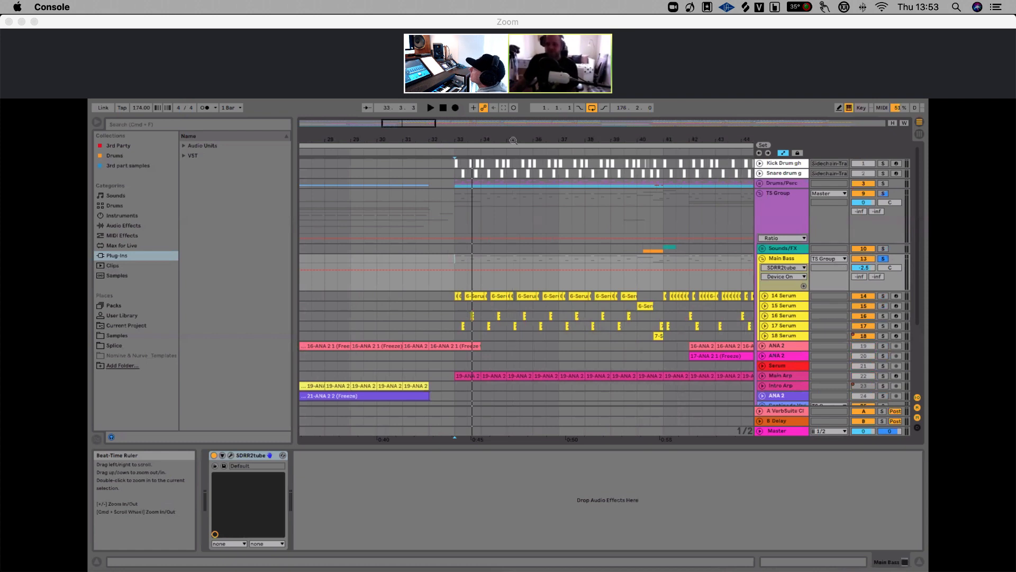
{"action": "left_click_drag", "start_coordinate": [566, 139], "coordinate": [619, 138]}
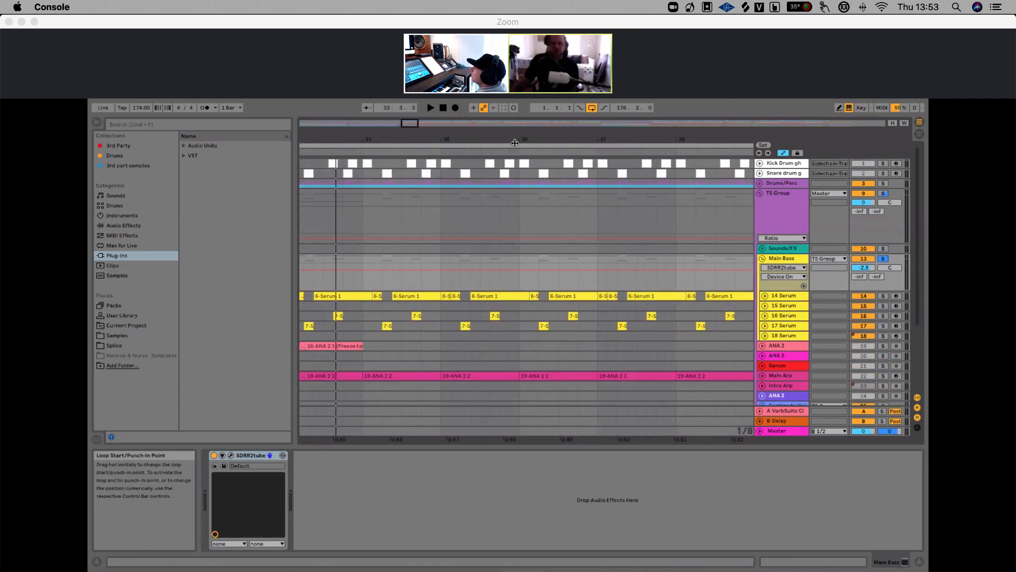
{"action": "left_click_drag", "start_coordinate": [516, 141], "coordinate": [601, 134]}
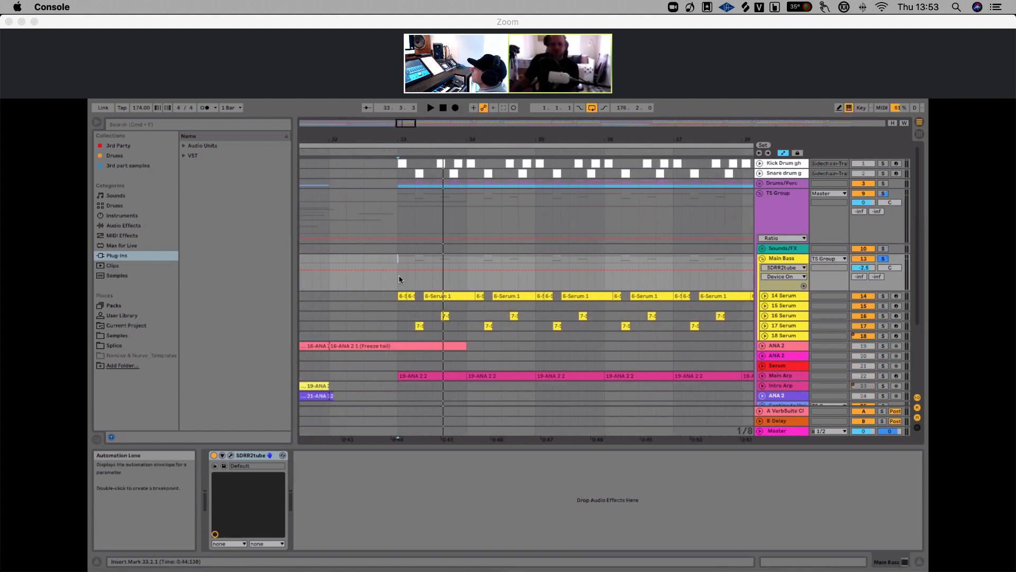
{"action": "key", "text": "space"}
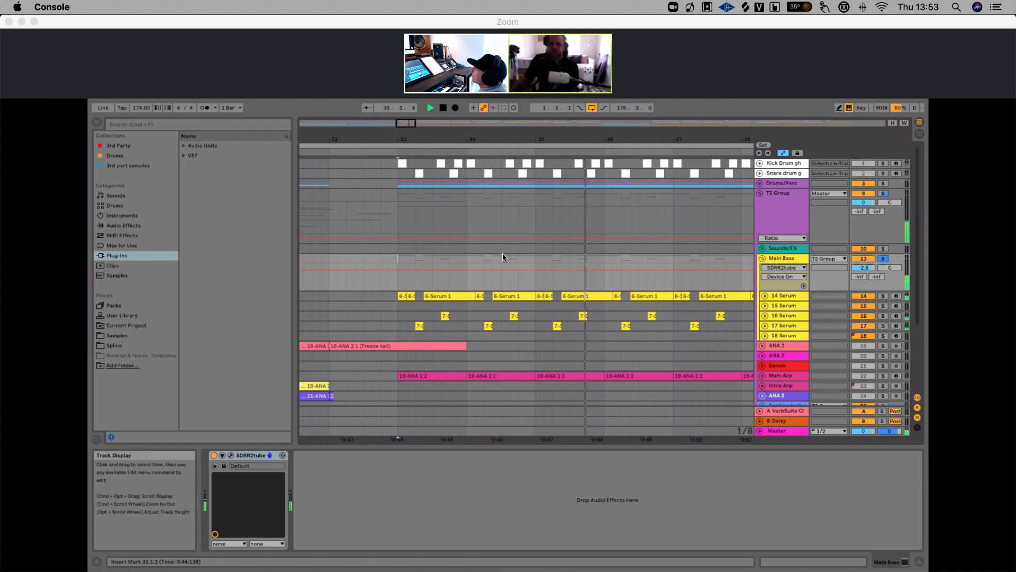
{"action": "left_click_drag", "start_coordinate": [536, 140], "coordinate": [484, 108]}
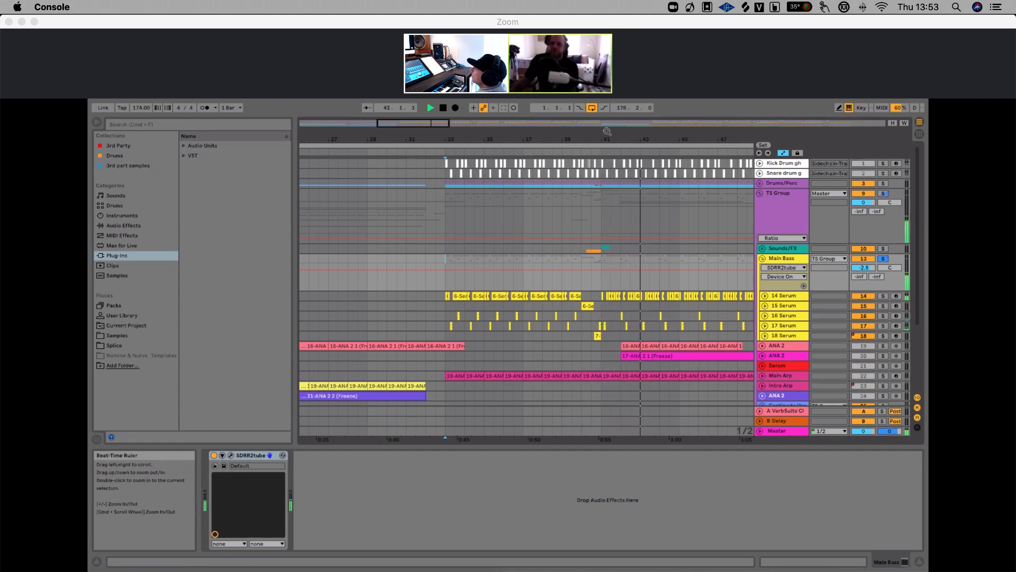
{"action": "left_click_drag", "start_coordinate": [607, 131], "coordinate": [548, 140]}
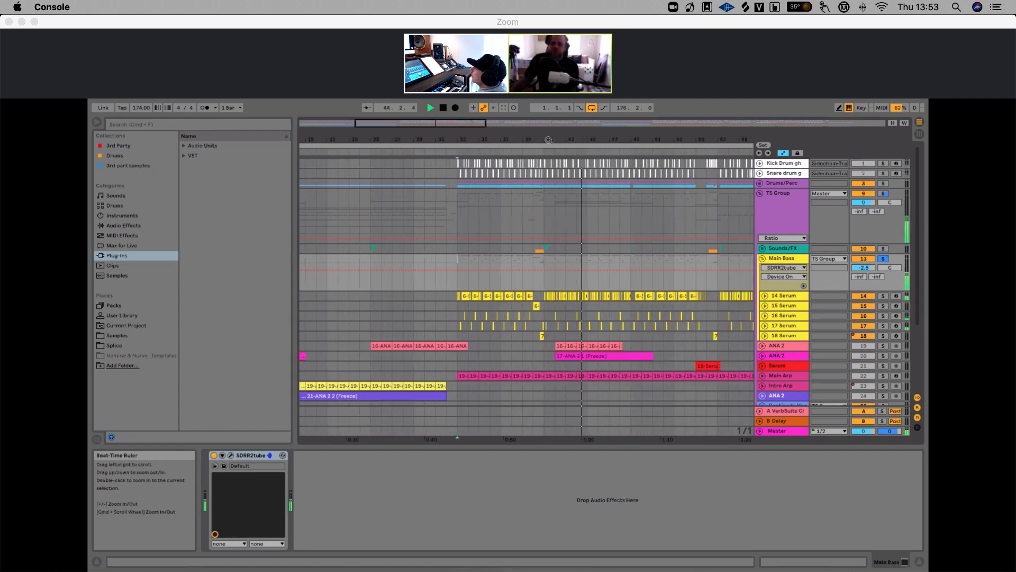
{"action": "key", "text": "space"}
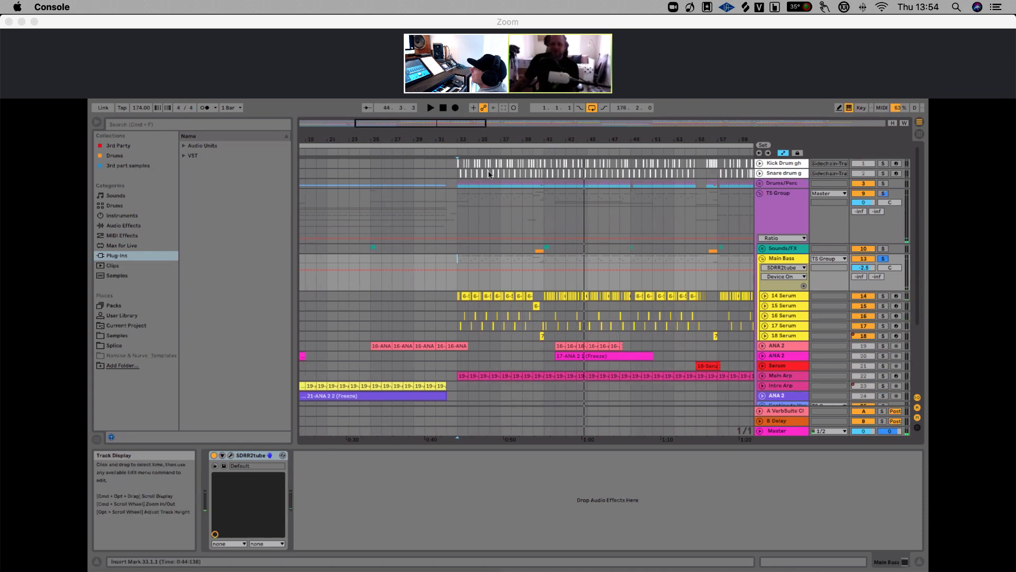
Select the 14 Serum track to view its Serum, OTT and Bass Mono devices
{"action": "left_click_drag", "start_coordinate": [457, 137], "coordinate": [459, 158]}
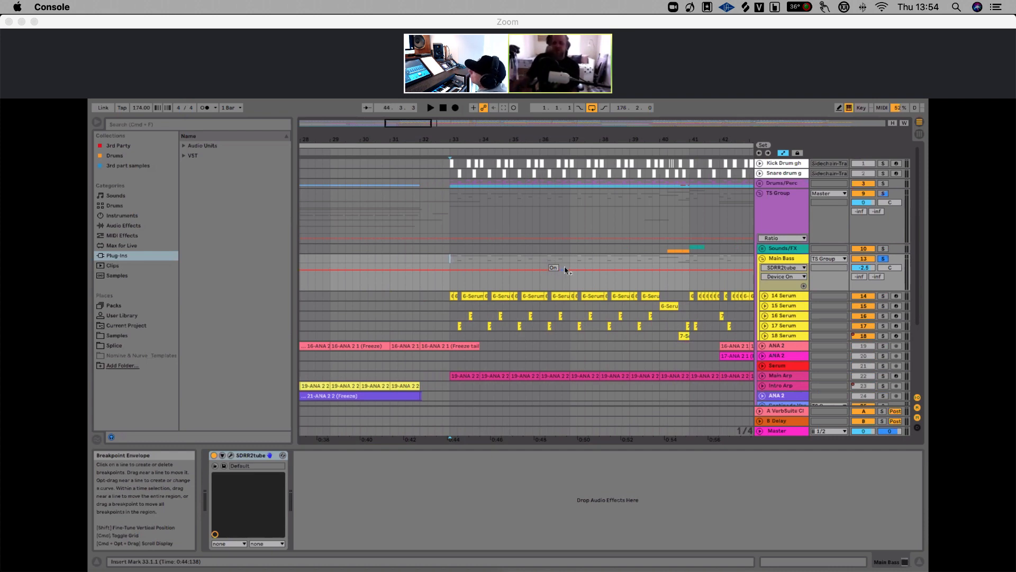
{"action": "left_click", "coordinate": [783, 297]}
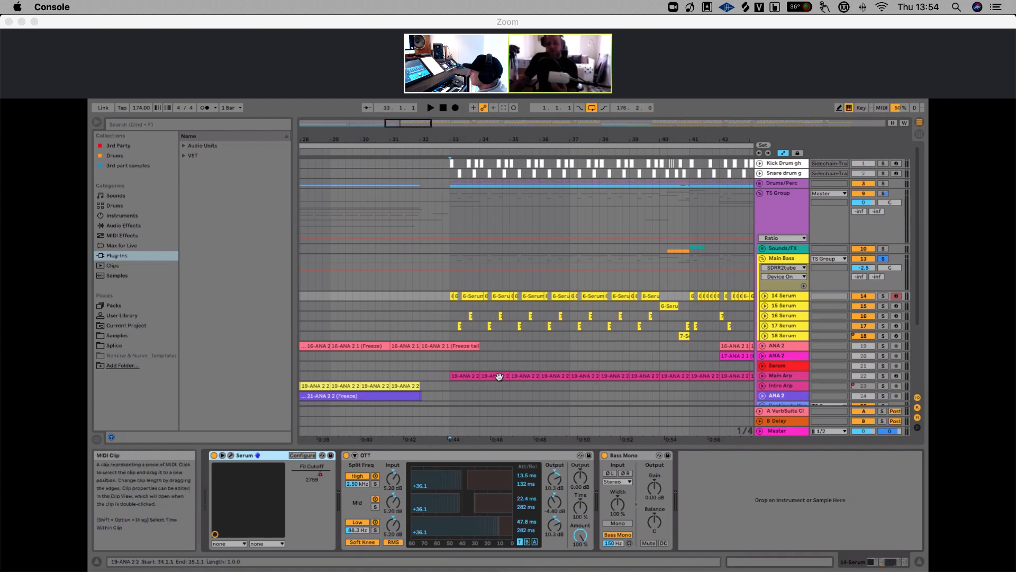
{"action": "left_click", "coordinate": [452, 258]}
{"action": "scroll", "coordinate": [460, 233], "scroll_direction": "left", "scroll_amount": 1}
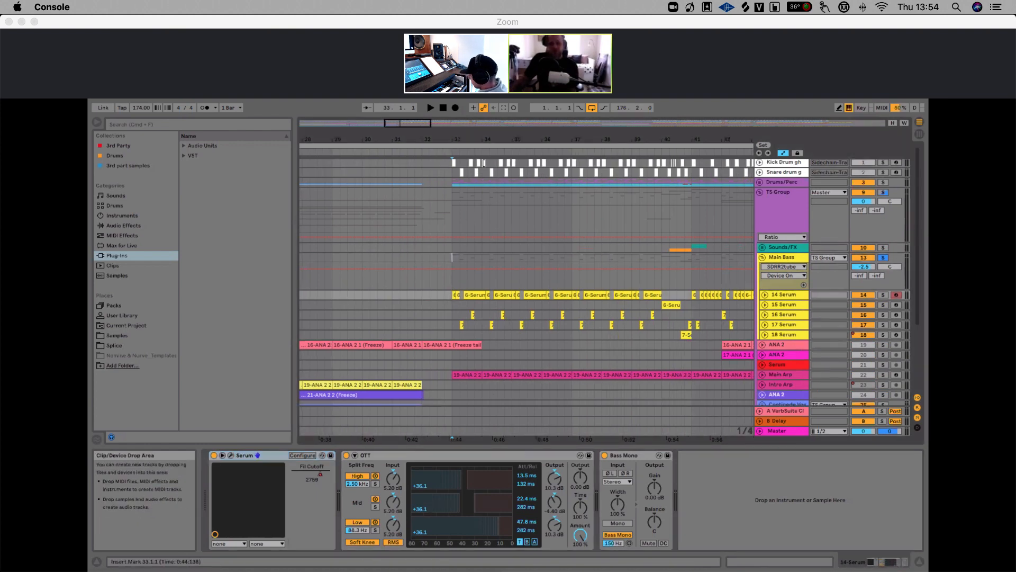
{"action": "left_click_drag", "start_coordinate": [496, 141], "coordinate": [482, 137]}
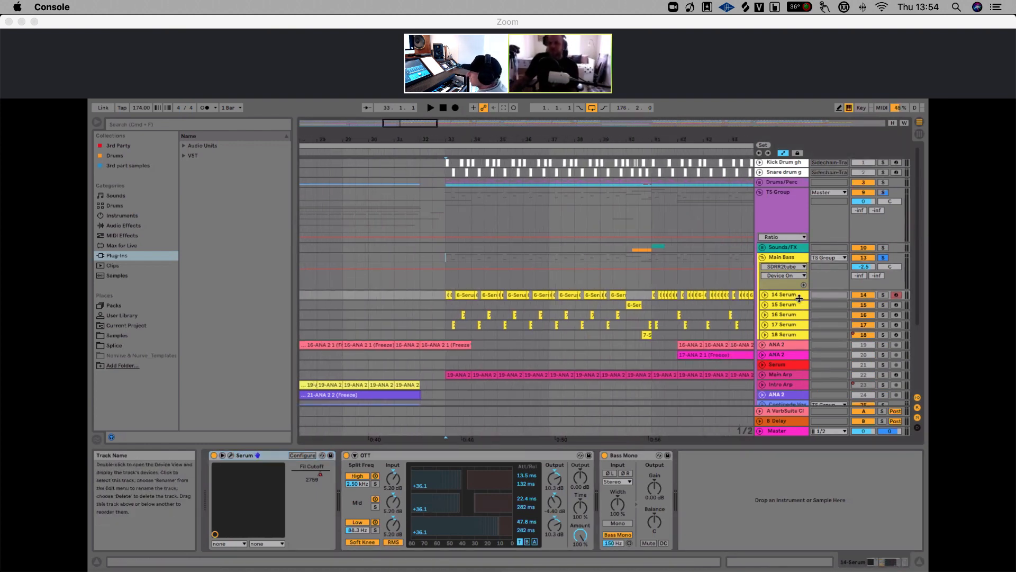
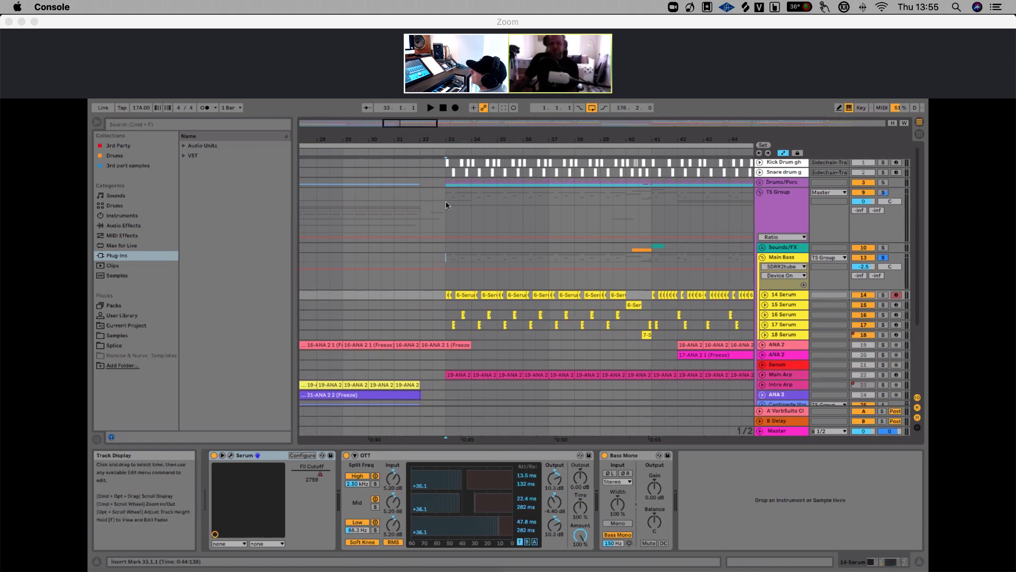
Zoom the arrangement in around bars 31–37 and start playback from bar 33
{"action": "left_click_drag", "start_coordinate": [447, 139], "coordinate": [455, 245]}
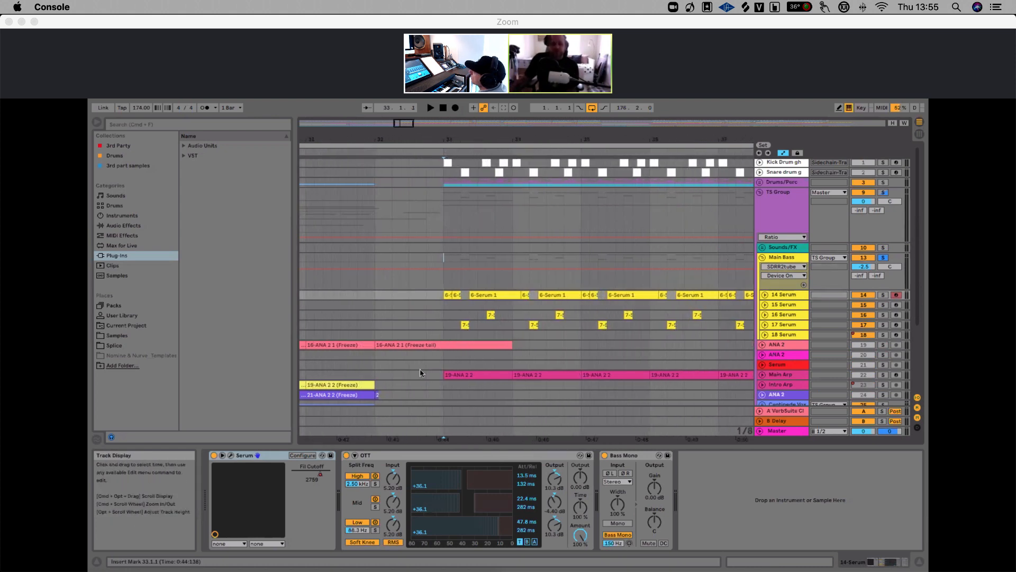
{"action": "left_click", "coordinate": [443, 326]}
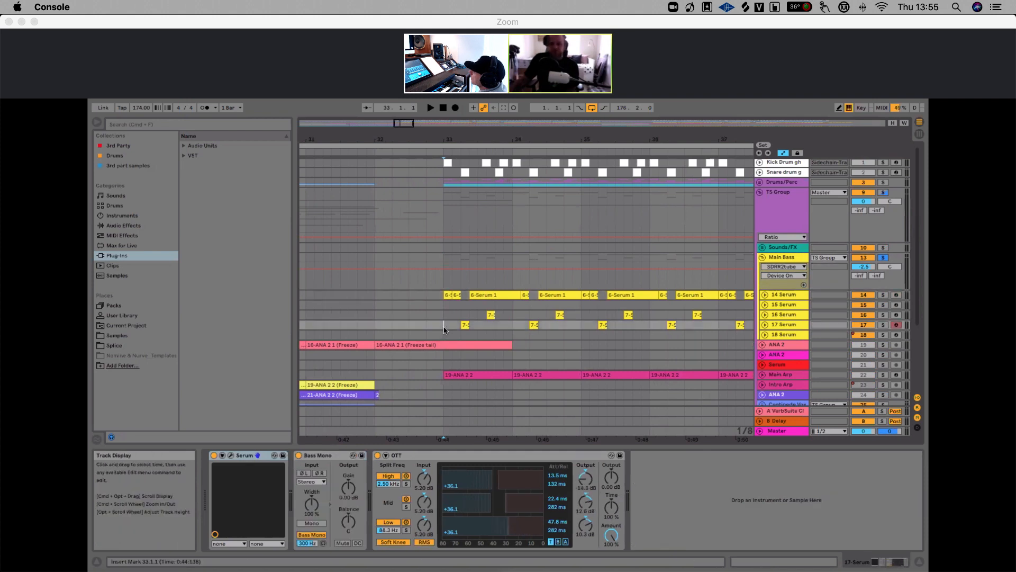
{"action": "key", "text": "space"}
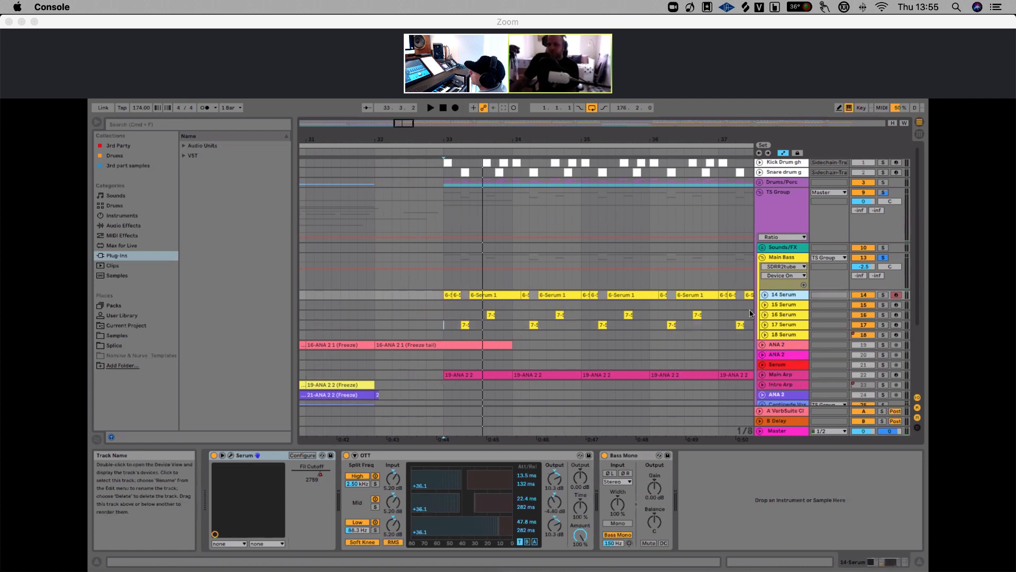
Bypass and re-enable the OTT device on the 14 Serum track during playback to compare, then stop
{"action": "left_click", "coordinate": [346, 456]}
{"action": "key", "text": "space"}
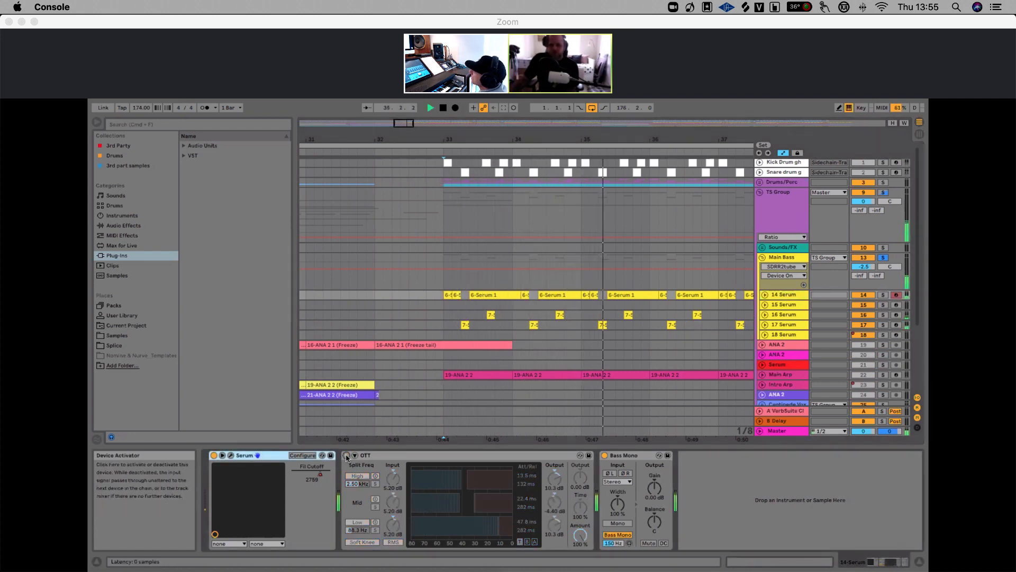
{"action": "left_click", "coordinate": [346, 456]}
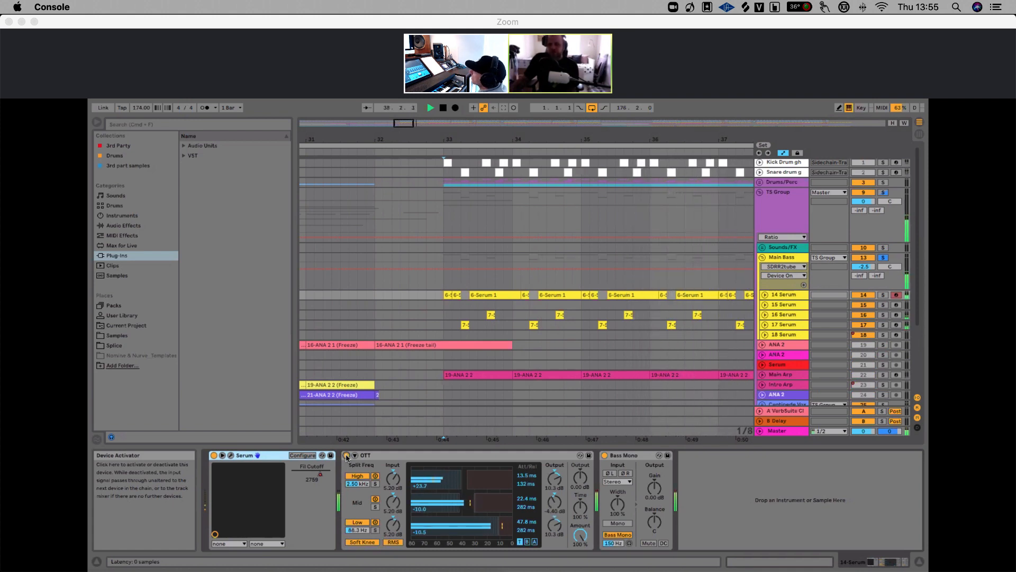
{"action": "key", "text": "space"}
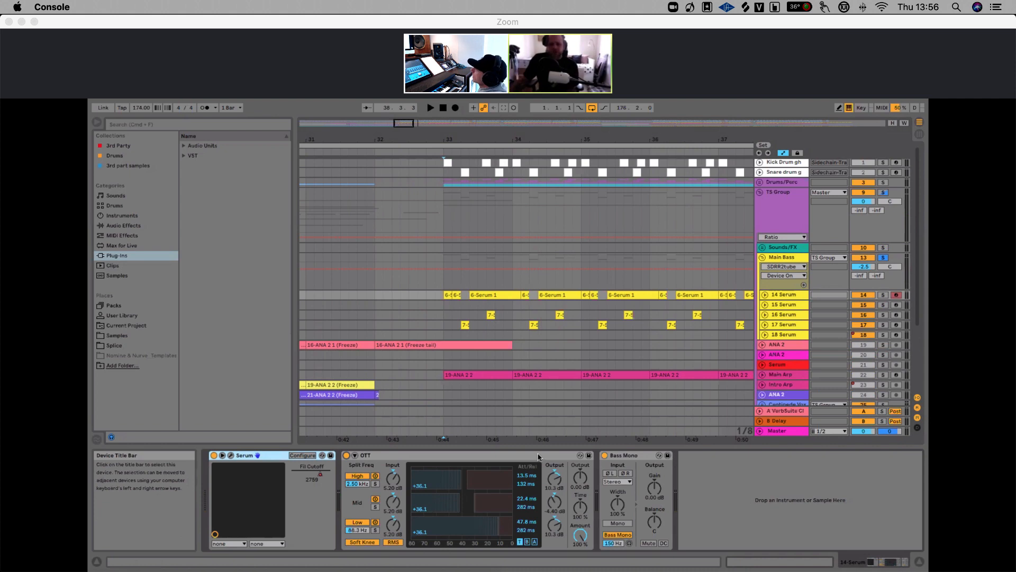
Unfold the 14 Serum track's lane and briefly play from bar 33
{"action": "left_click", "coordinate": [442, 297]}
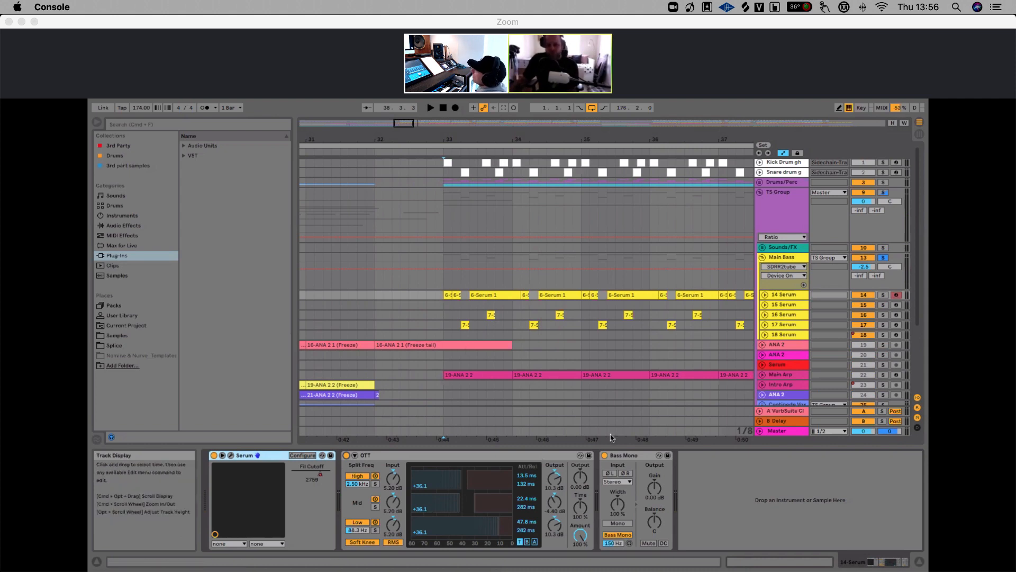
{"action": "left_click", "coordinate": [633, 455]}
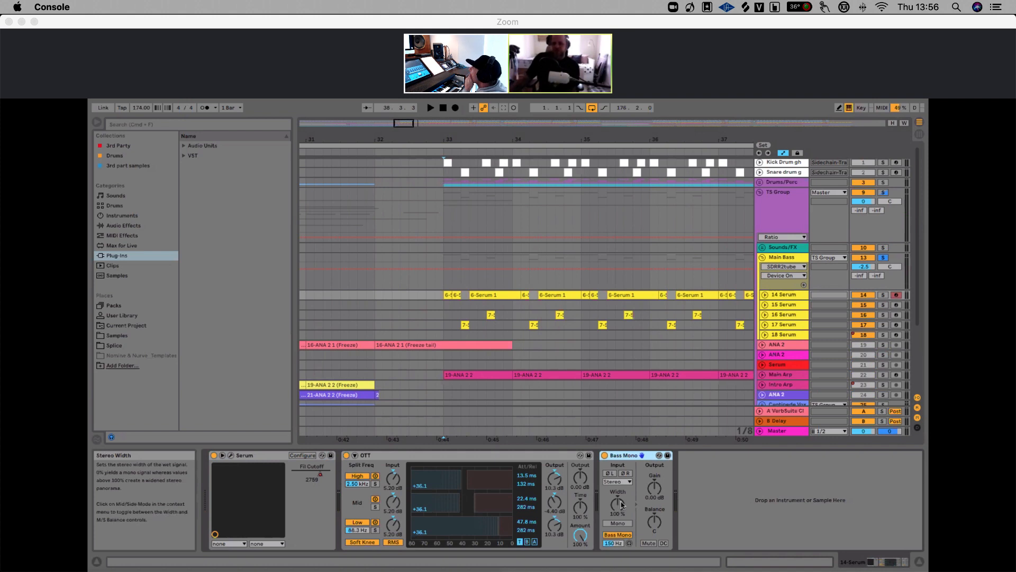
{"action": "left_click", "coordinate": [765, 295]}
{"action": "left_click", "coordinate": [445, 284]}
{"action": "key", "text": "space"}
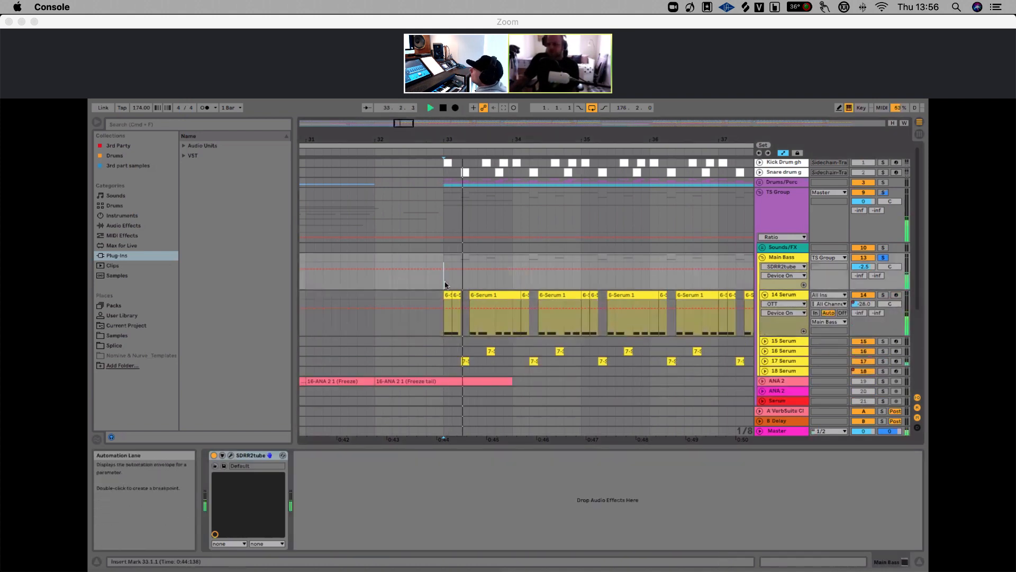
{"action": "key", "text": "space"}
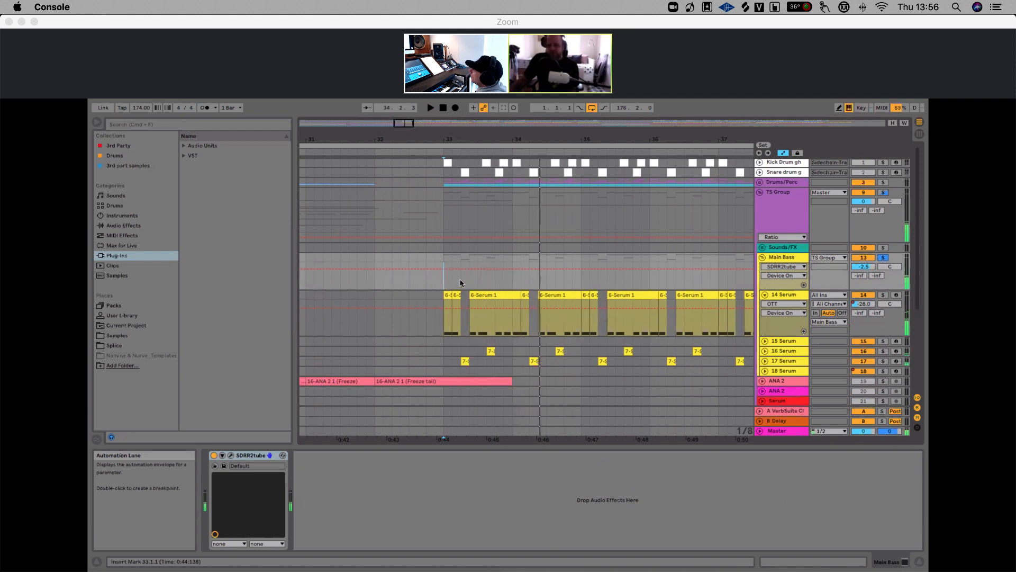
Zoom out, solo the 14 Serum track and open its Serum plugin window
{"action": "left_click_drag", "start_coordinate": [518, 137], "coordinate": [493, 104]}
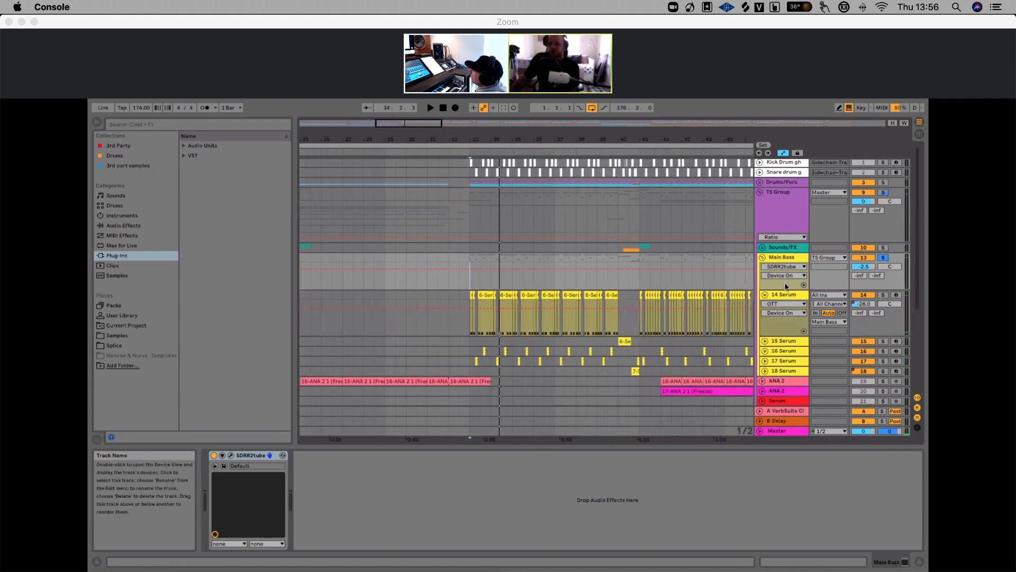
{"action": "left_click", "coordinate": [786, 294]}
{"action": "left_click", "coordinate": [884, 296]}
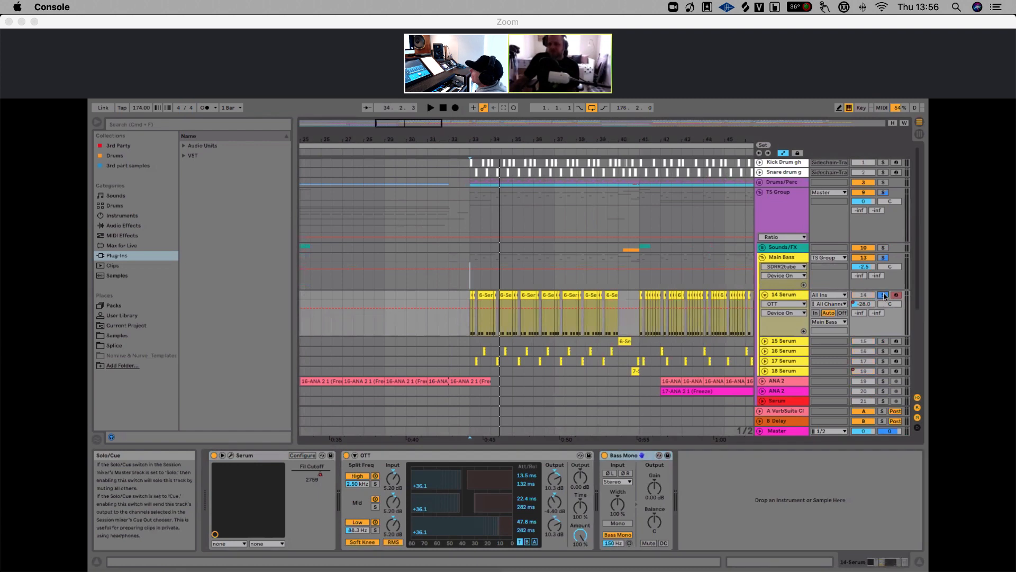
{"action": "left_click", "coordinate": [231, 456]}
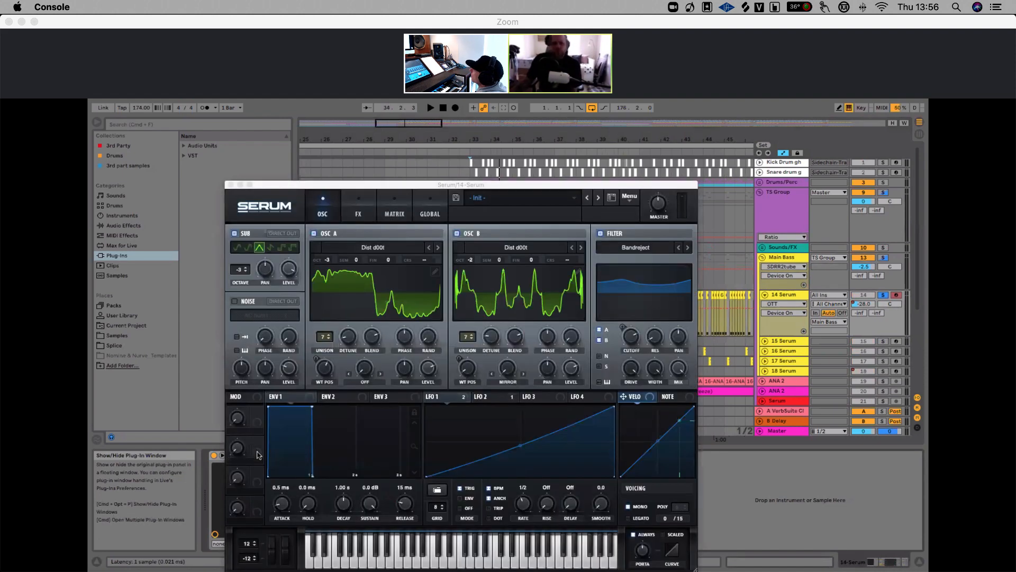
{"action": "left_click_drag", "start_coordinate": [396, 186], "coordinate": [395, 175]}
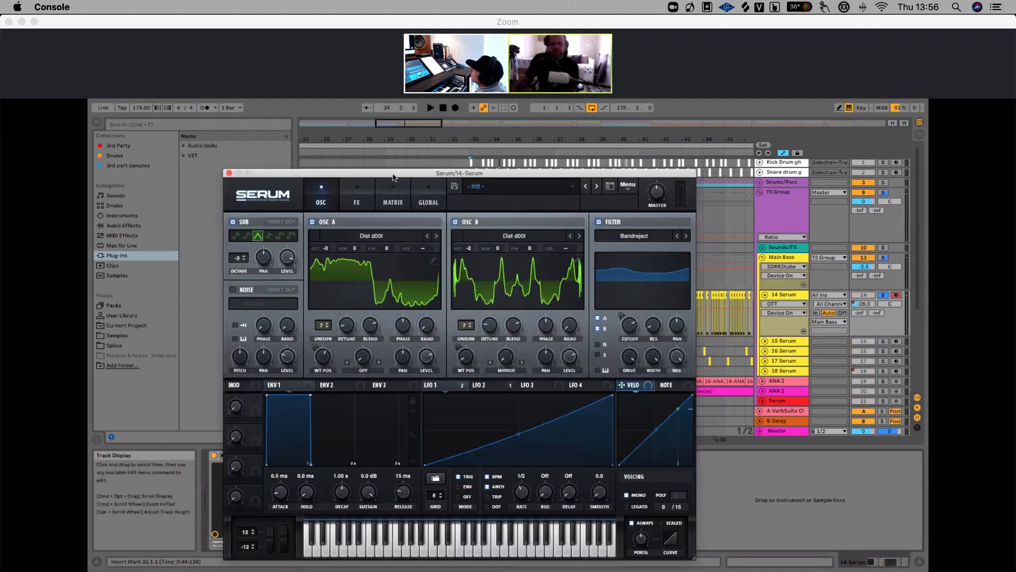
{"action": "left_click", "coordinate": [882, 296]}
{"action": "left_click", "coordinate": [882, 297]}
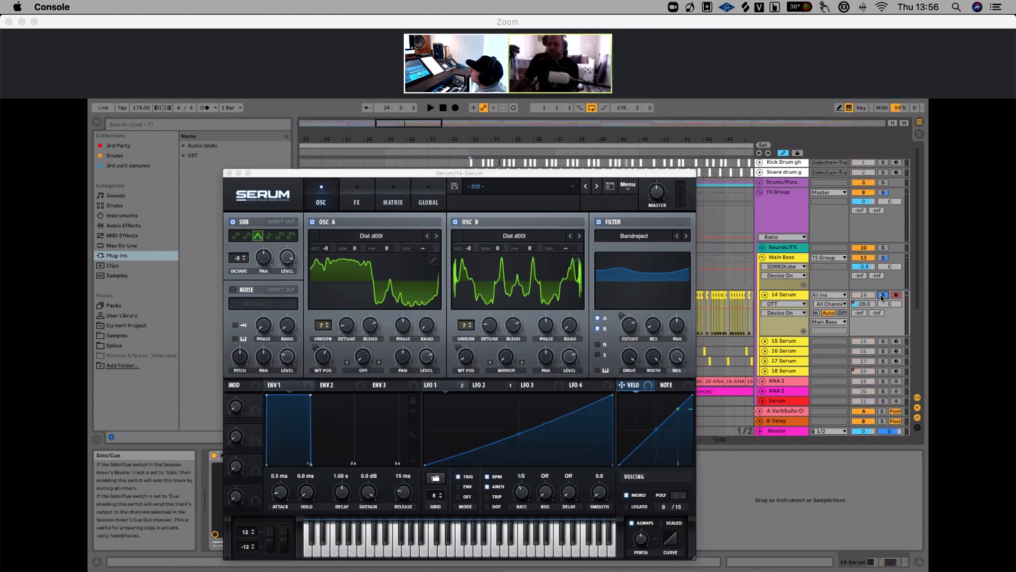
Audition the soloed 14 Serum, toggling Serum's Sub oscillator off and on to compare
{"action": "key", "text": "space"}
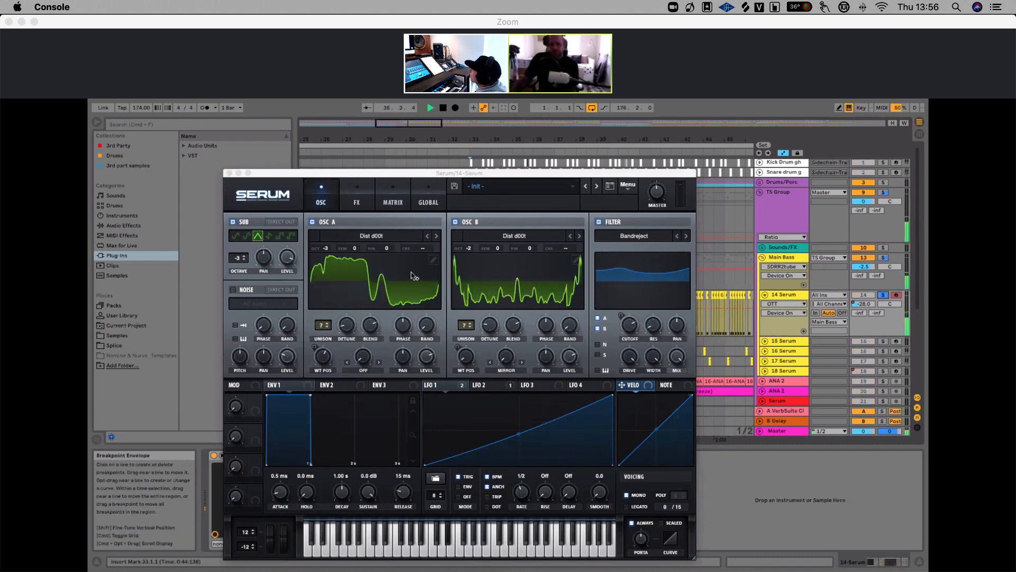
{"action": "key", "text": "space"}
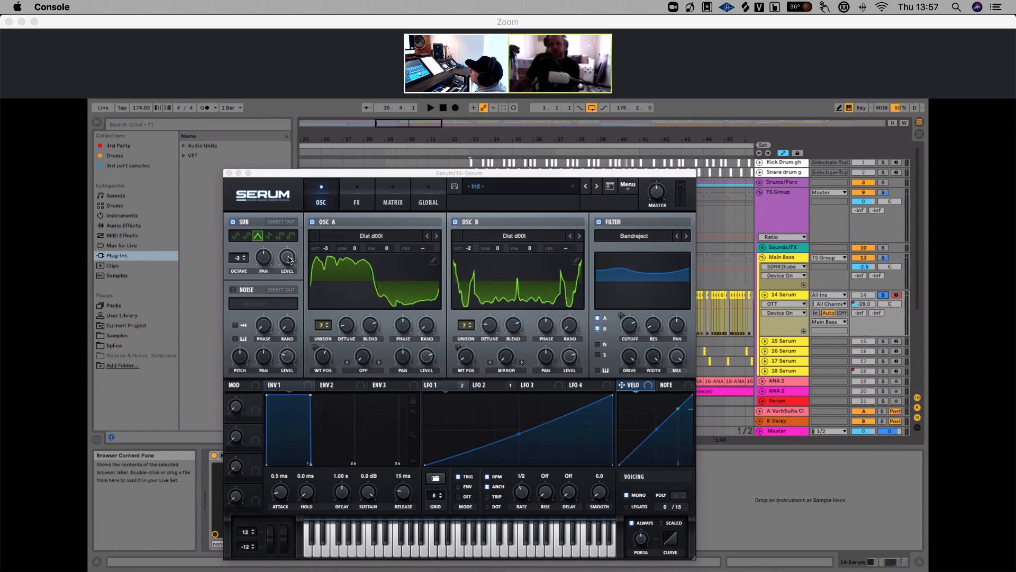
{"action": "left_click", "coordinate": [233, 222]}
{"action": "key", "text": "space"}
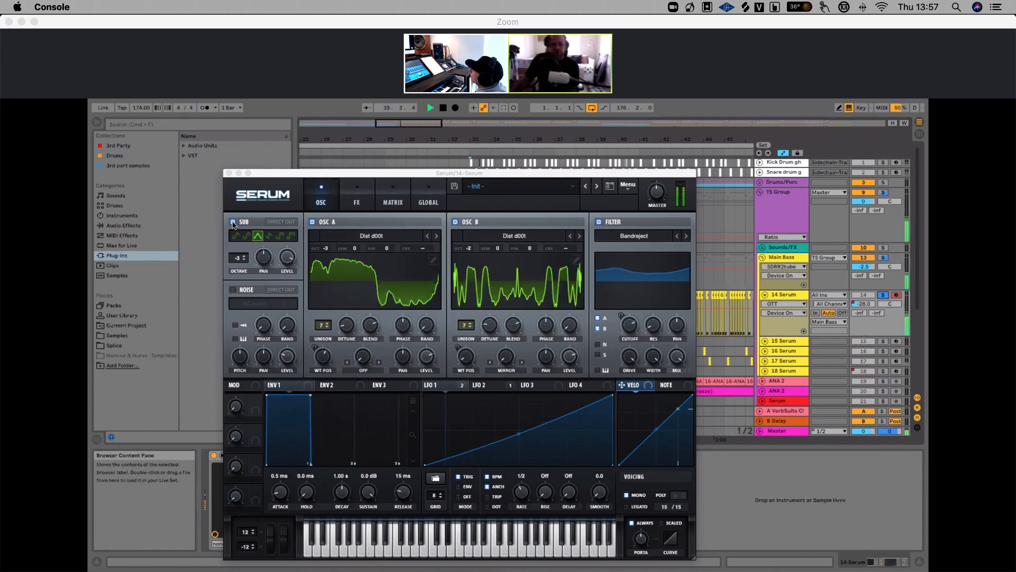
{"action": "left_click", "coordinate": [233, 223]}
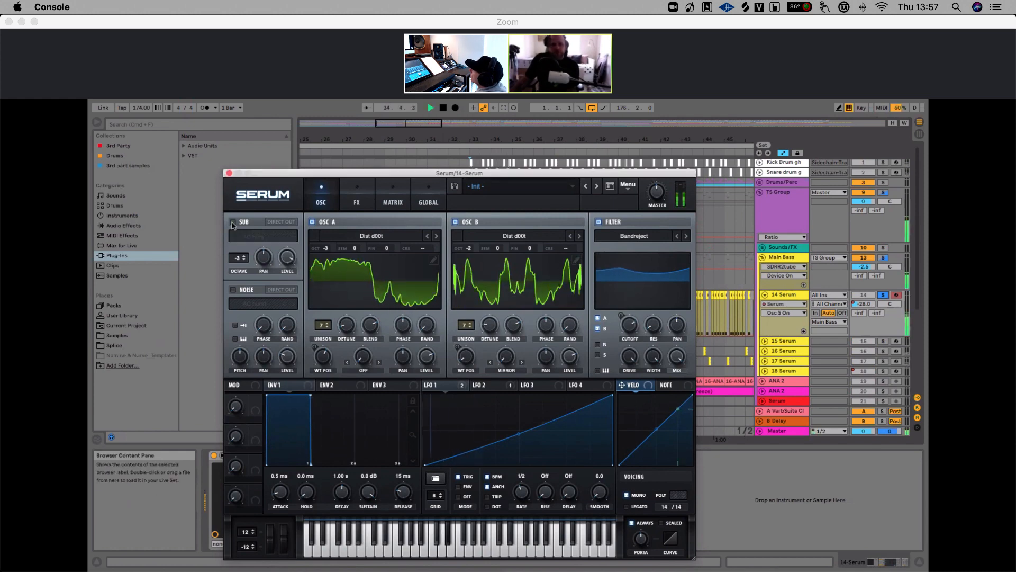
{"action": "key", "text": "space"}
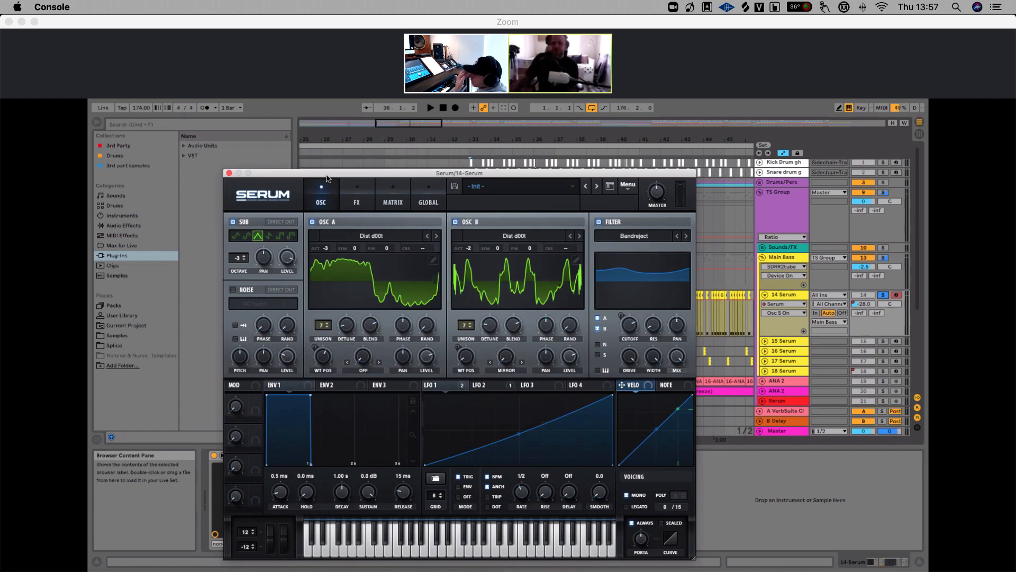
Move the Serum window aside and audition the 14 Serum track with OTT bypassed
{"action": "left_click_drag", "start_coordinate": [341, 175], "coordinate": [569, 166]}
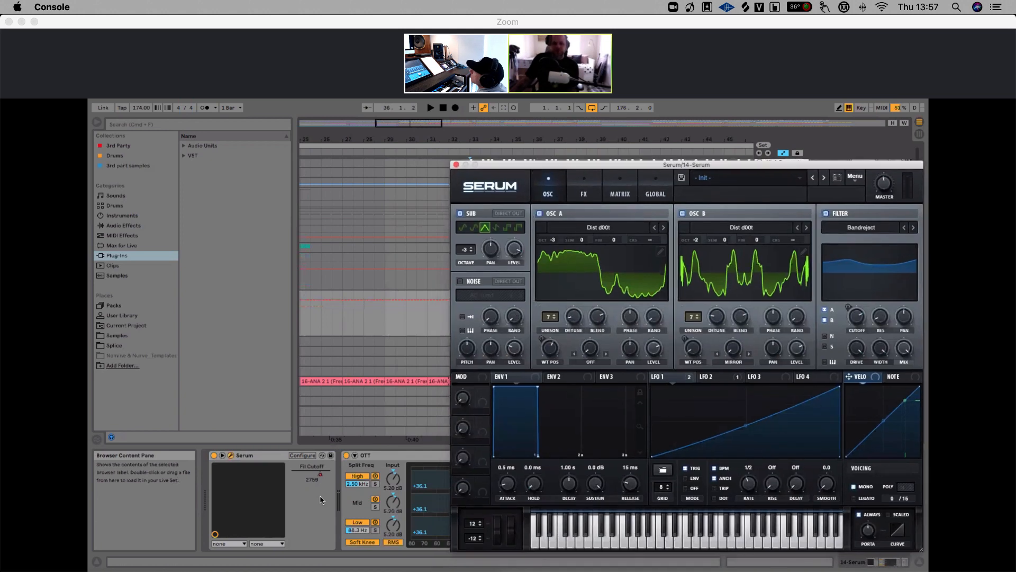
{"action": "left_click", "coordinate": [346, 455]}
{"action": "key", "text": "space"}
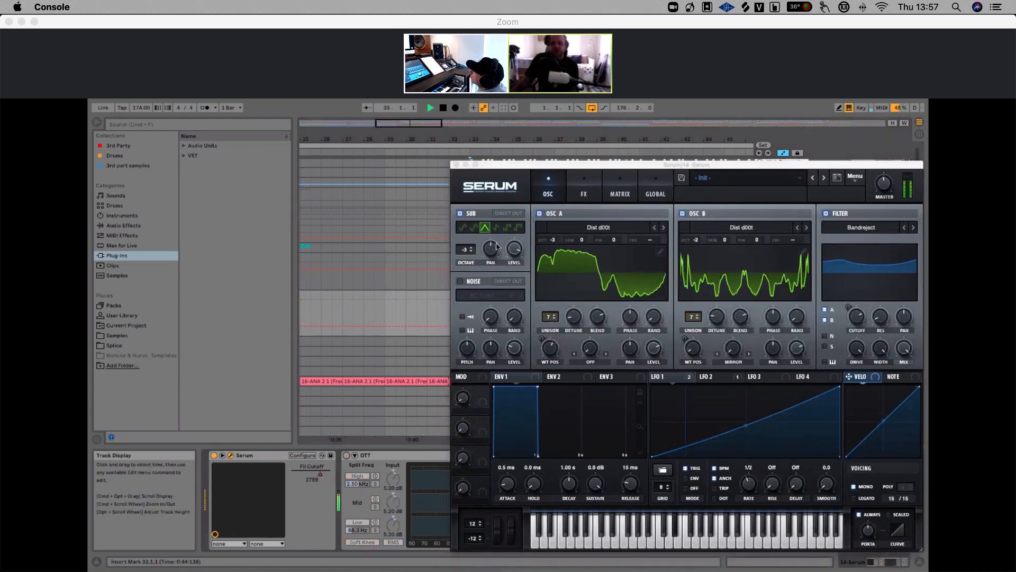
{"action": "key", "text": "space"}
Compare Serum's Sub oscillator on and off during playback, then move the Serum window back
{"action": "left_click", "coordinate": [460, 214]}
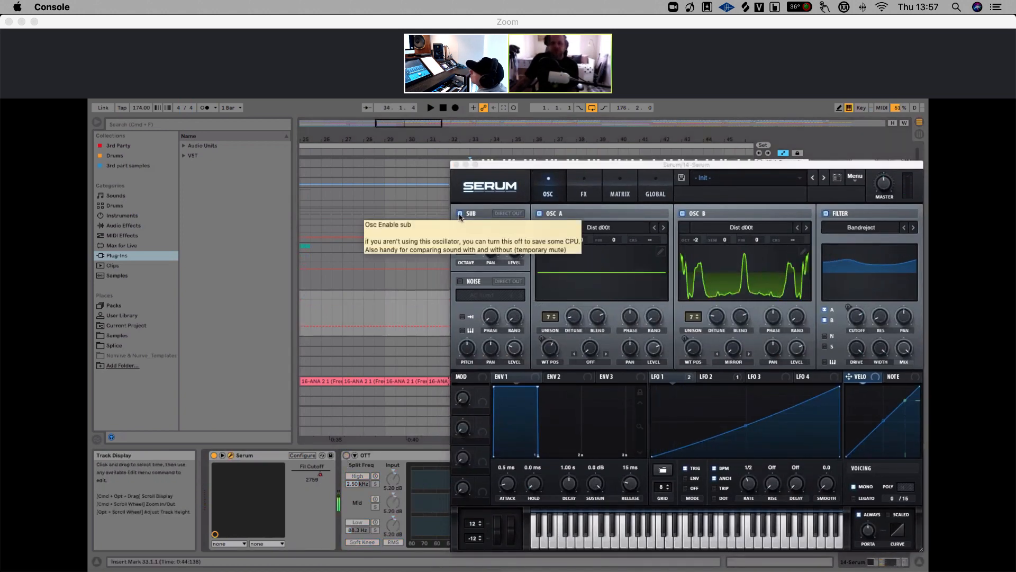
{"action": "left_click", "coordinate": [460, 214]}
{"action": "key", "text": "space"}
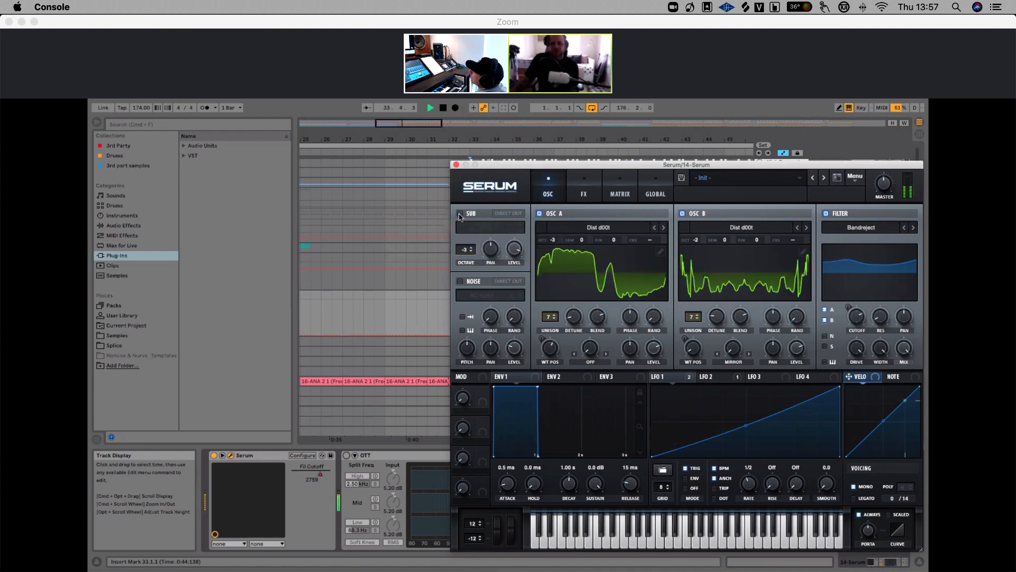
{"action": "left_click", "coordinate": [460, 213]}
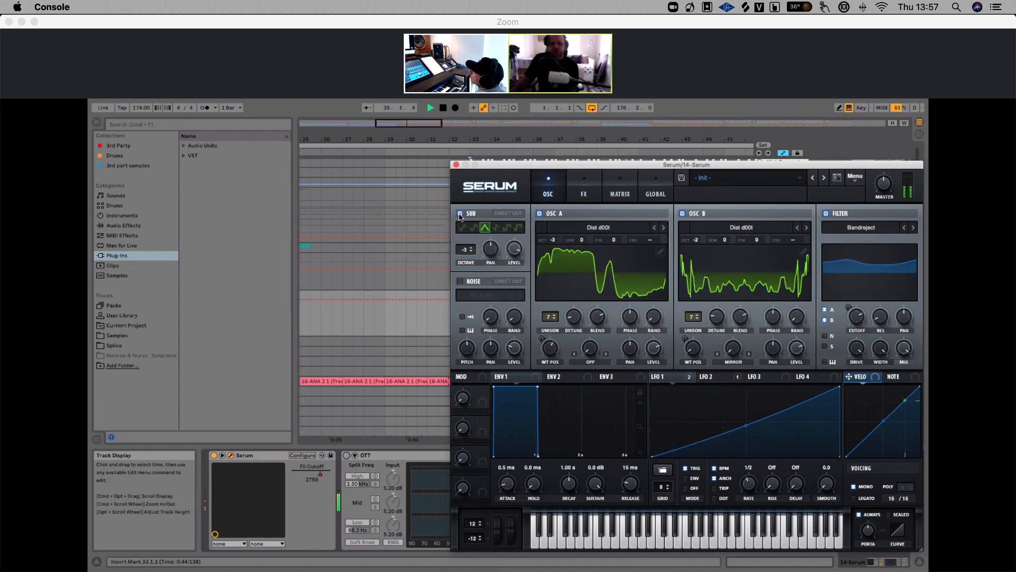
{"action": "key", "text": "space"}
{"action": "left_click", "coordinate": [459, 214]}
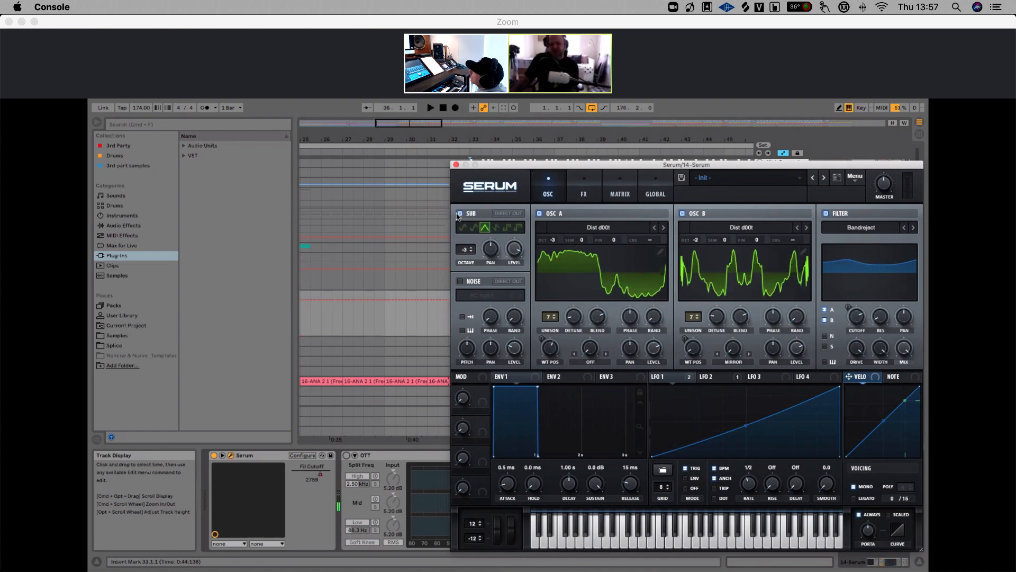
{"action": "left_click", "coordinate": [398, 406]}
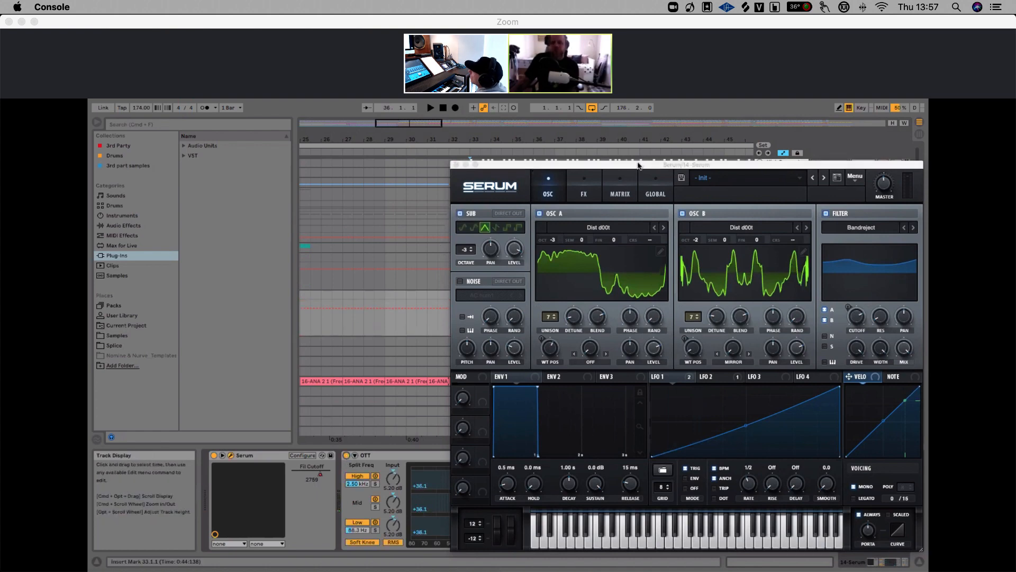
{"action": "left_click_drag", "start_coordinate": [626, 162], "coordinate": [425, 139]}
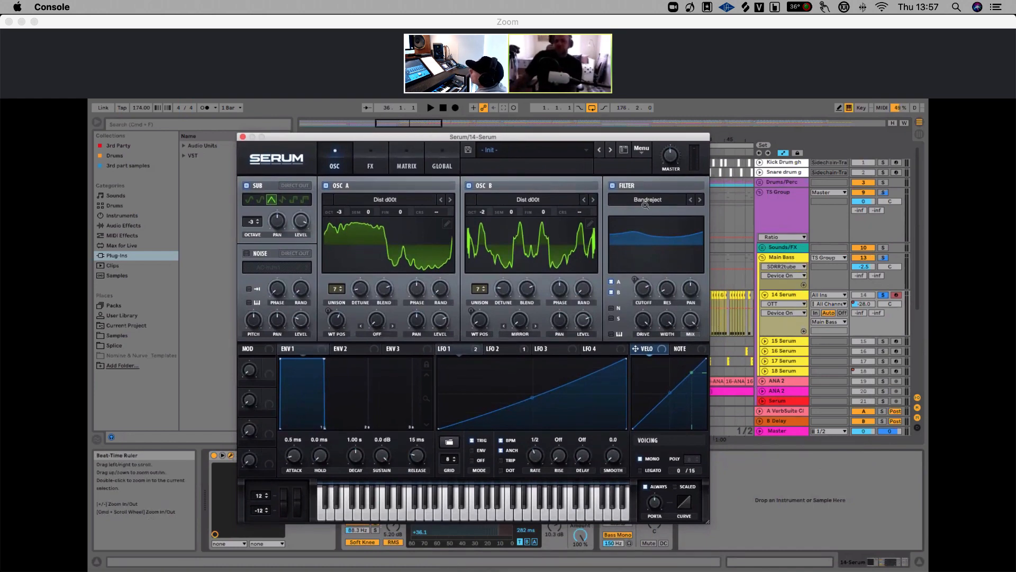
Inspect Serum's LFO shapes and FX rack, then return to the oscillator page
{"action": "left_click", "coordinate": [492, 349]}
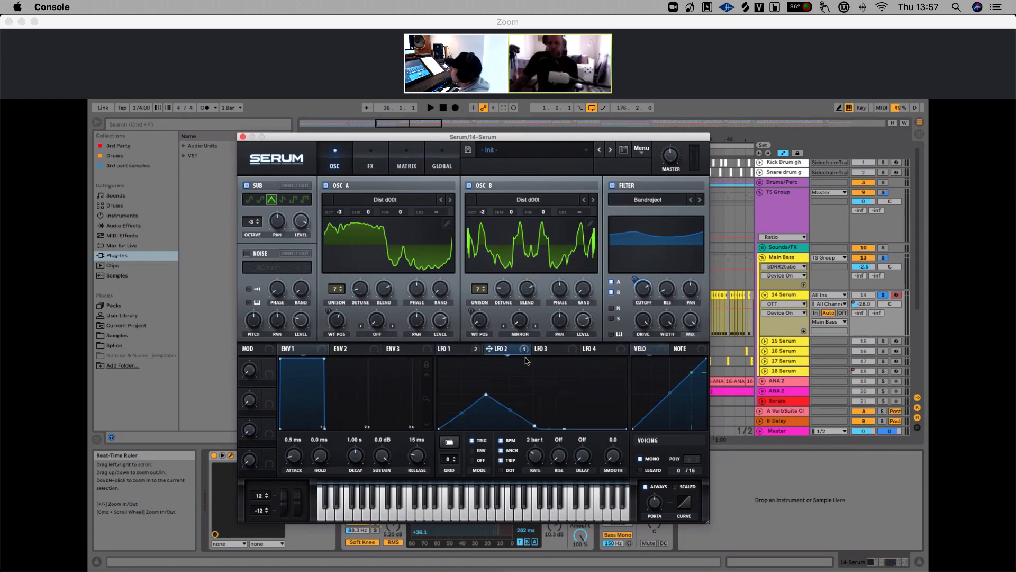
{"action": "key", "text": "space"}
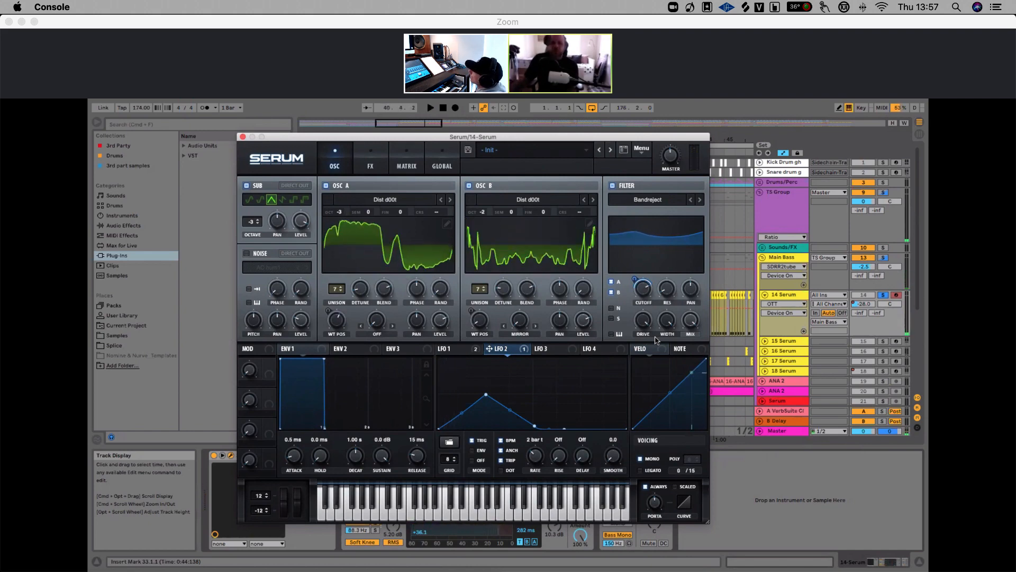
{"action": "left_click", "coordinate": [373, 166]}
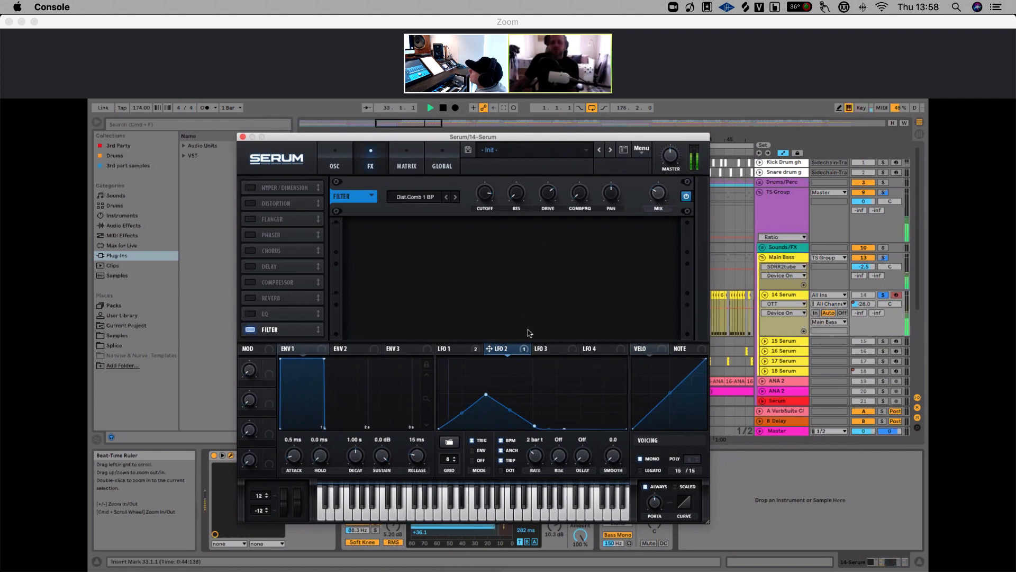
{"action": "left_click", "coordinate": [546, 350]}
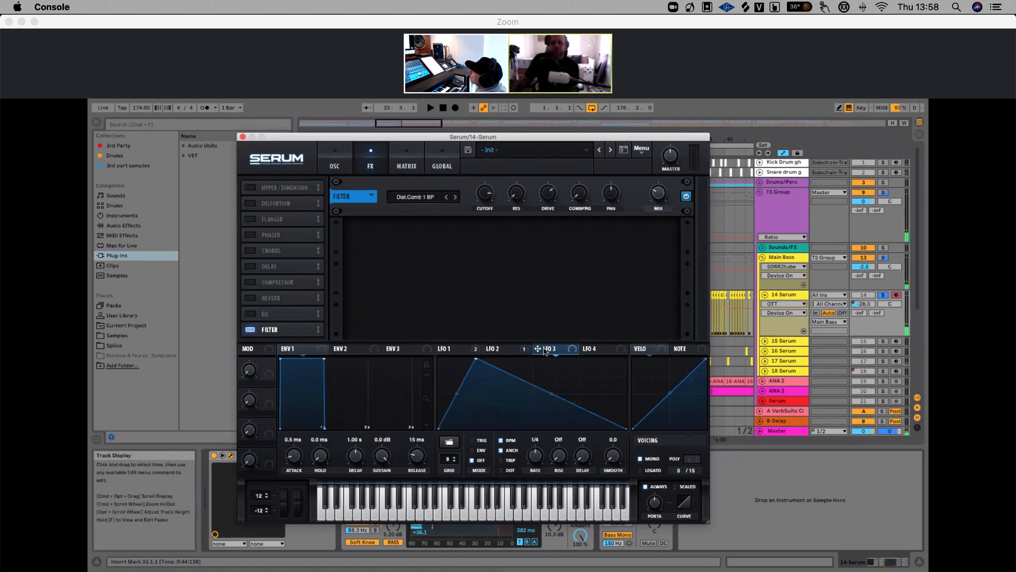
{"action": "left_click", "coordinate": [453, 349]}
{"action": "left_click", "coordinate": [607, 348]}
{"action": "left_click", "coordinate": [548, 349]}
{"action": "left_click", "coordinate": [502, 349]}
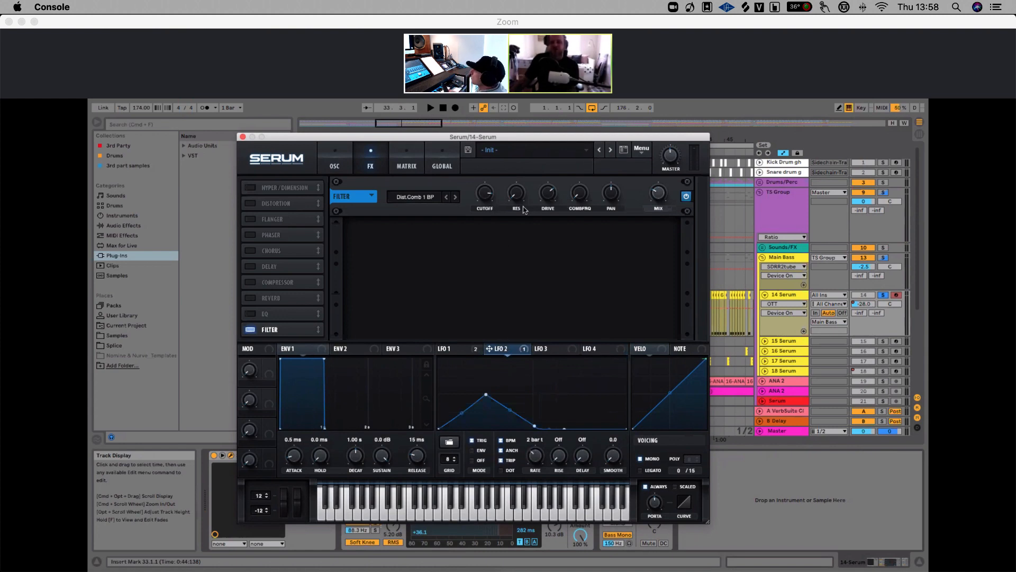
{"action": "left_click", "coordinate": [328, 169]}
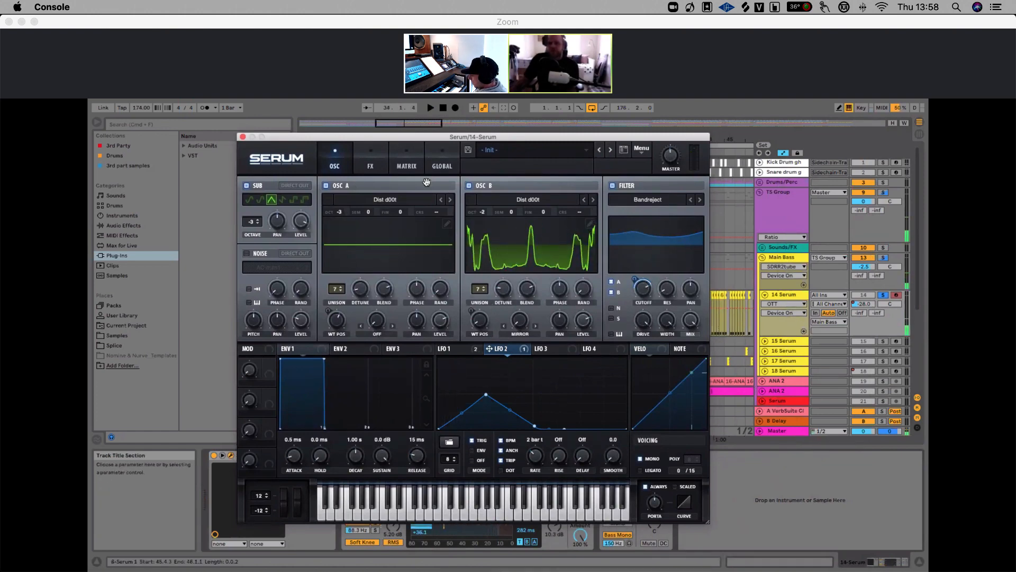
Close the Serum window and scroll down the track list
{"action": "left_click", "coordinate": [242, 137]}
{"action": "scroll", "coordinate": [792, 290], "scroll_direction": "down", "scroll_amount": 3}
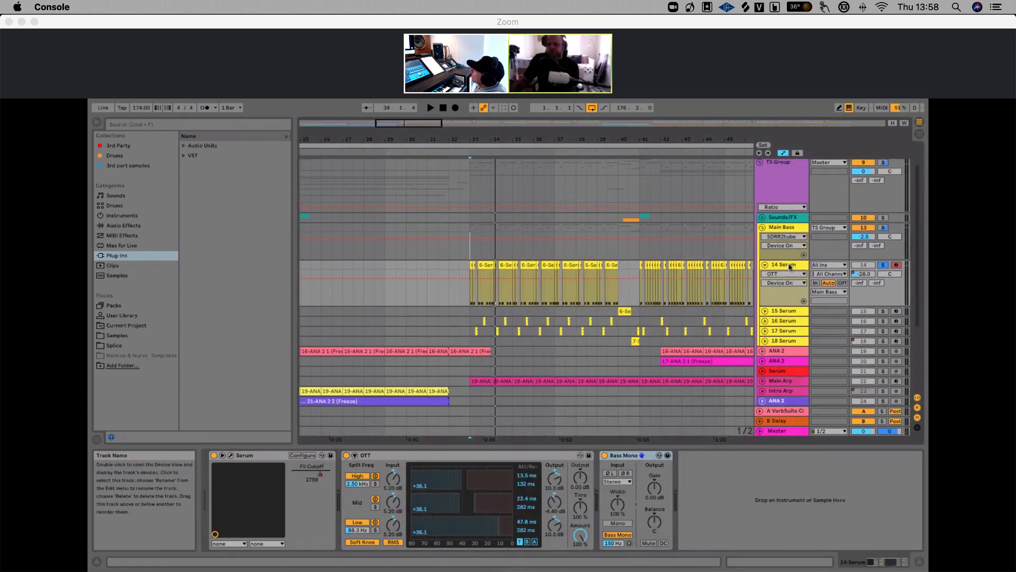
Open the 14 Serum track's Serum window and check its Global settings page before returning to the oscillator page
{"action": "left_click", "coordinate": [231, 455]}
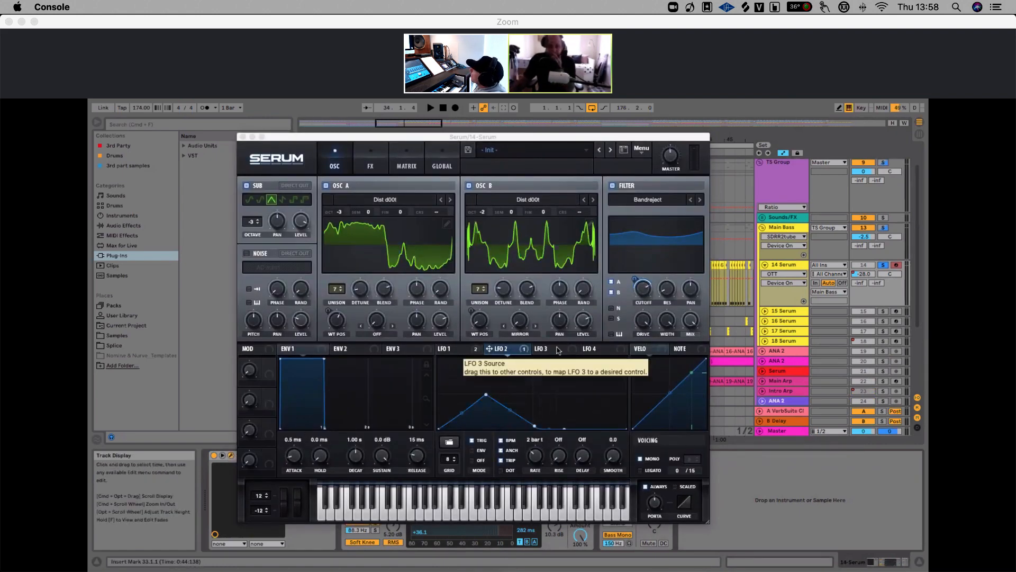
{"action": "left_click", "coordinate": [442, 165]}
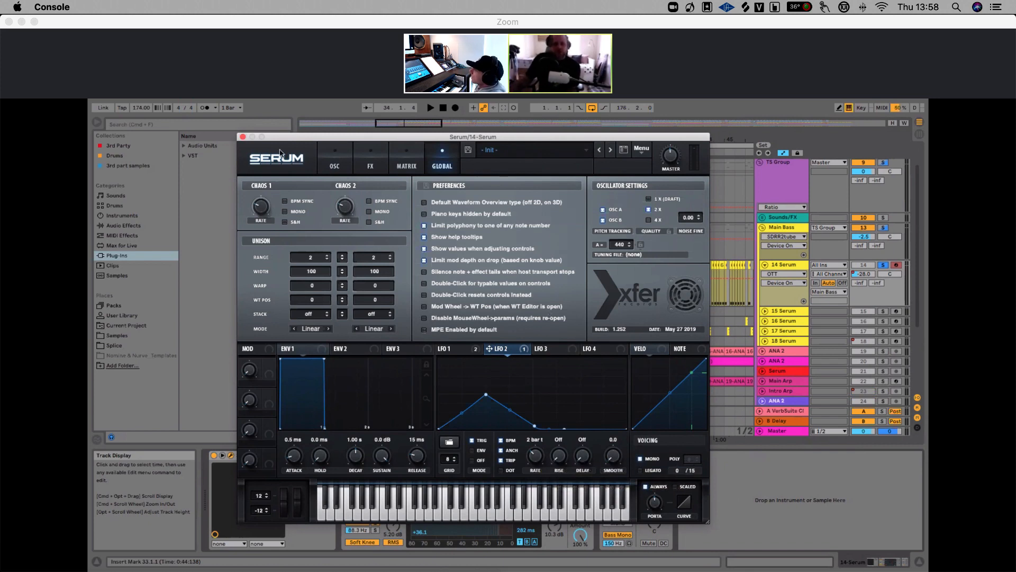
{"action": "left_click", "coordinate": [327, 165]}
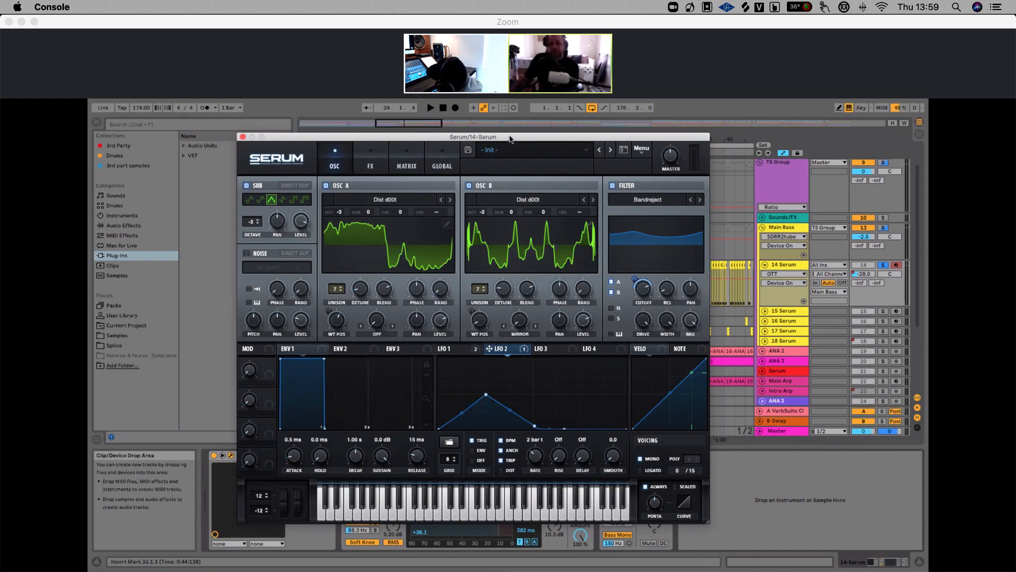
{"action": "left_click_drag", "start_coordinate": [509, 136], "coordinate": [523, 137]}
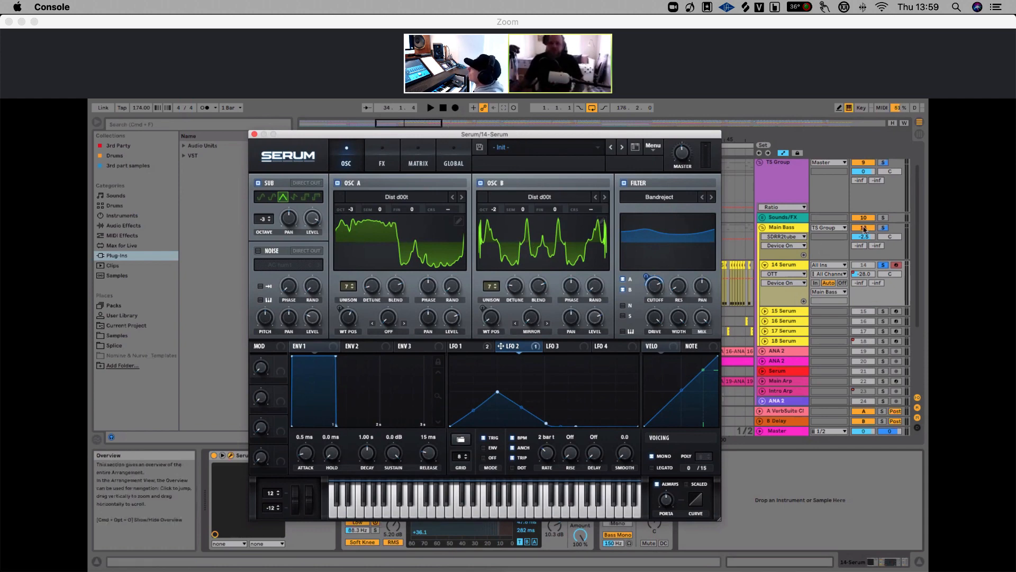
Audition the 14 Serum track while inspecting the random phase knobs of Serum's Osc A and Osc B
{"action": "key", "text": "space"}
{"action": "left_click", "coordinate": [446, 287]}
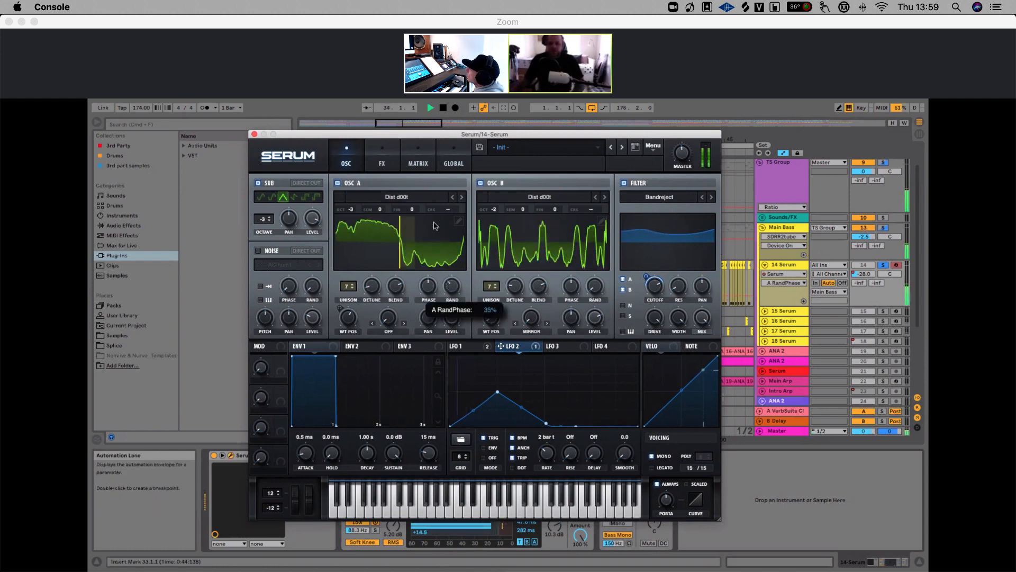
{"action": "left_click", "coordinate": [594, 286]}
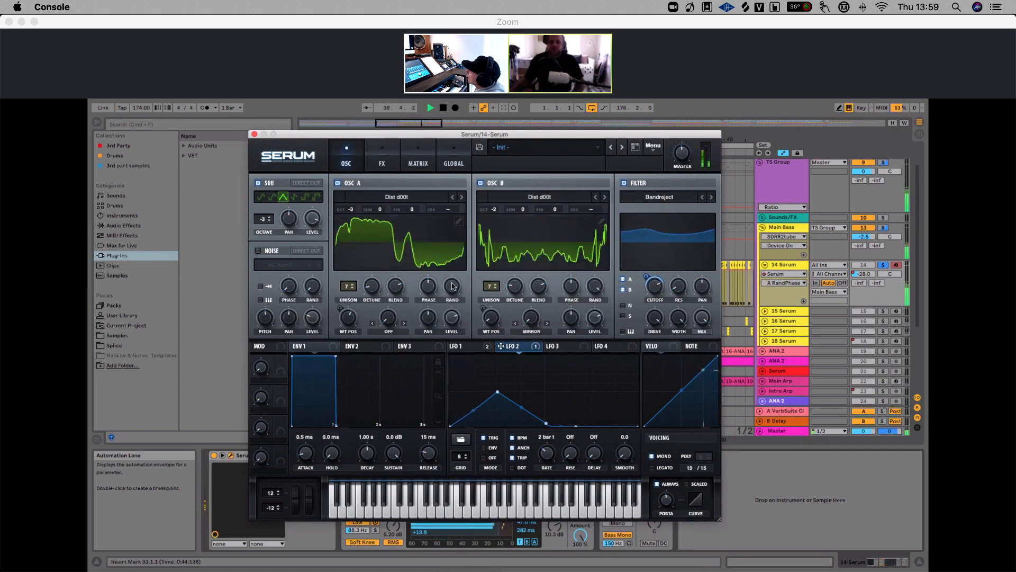
{"action": "mouse_move", "coordinate": [452, 286]}
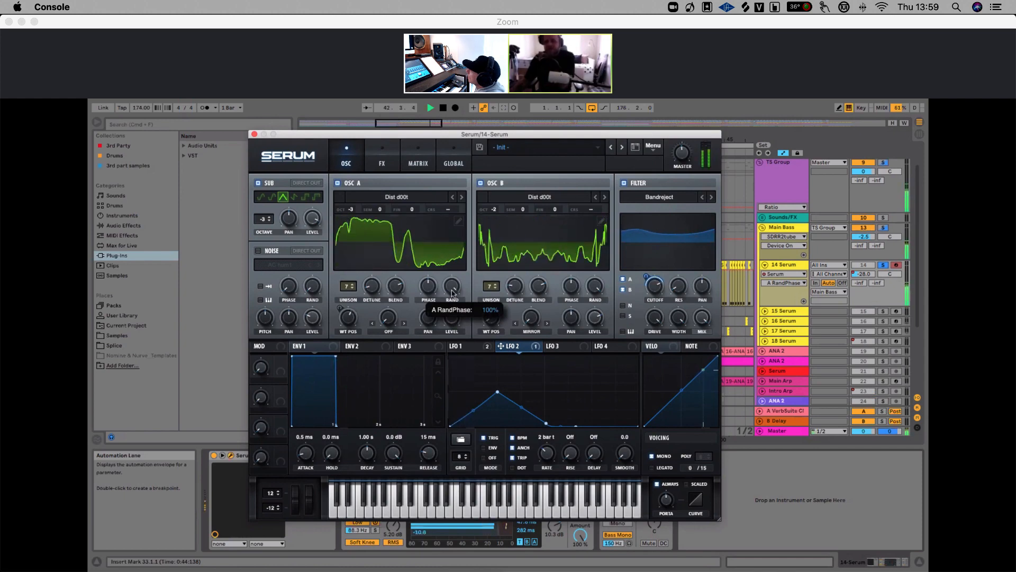
{"action": "left_click", "coordinate": [589, 285]}
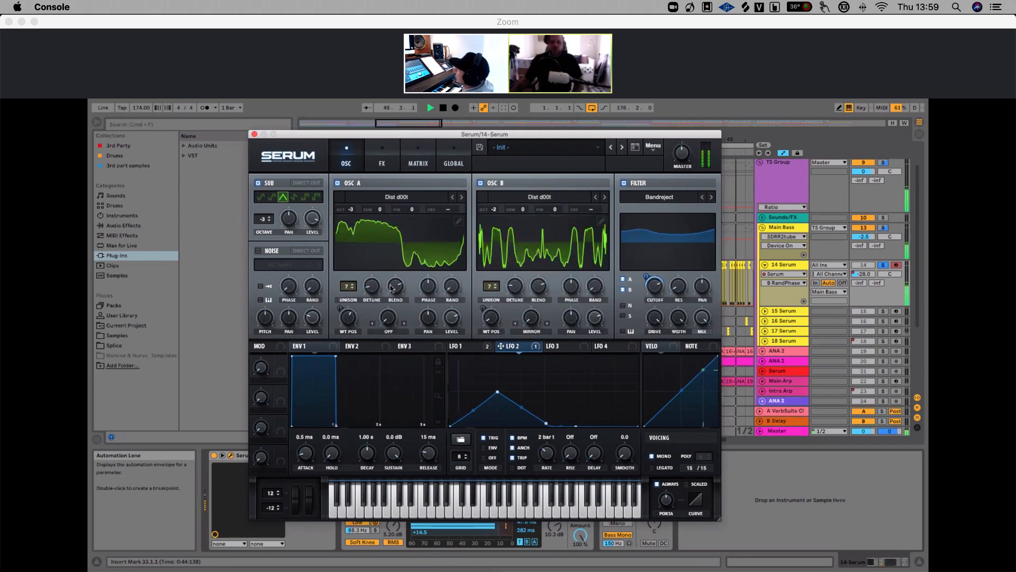
{"action": "key", "text": "space"}
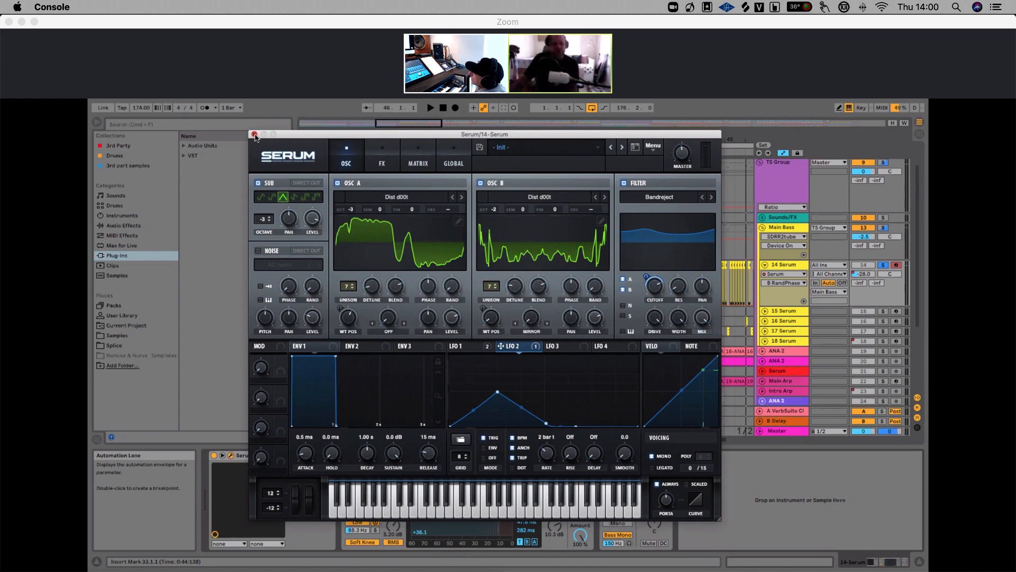
Close the Serum window, zoom into the 14 Serum clips and play from their start with 16 Serum soloed
{"action": "left_click", "coordinate": [254, 135]}
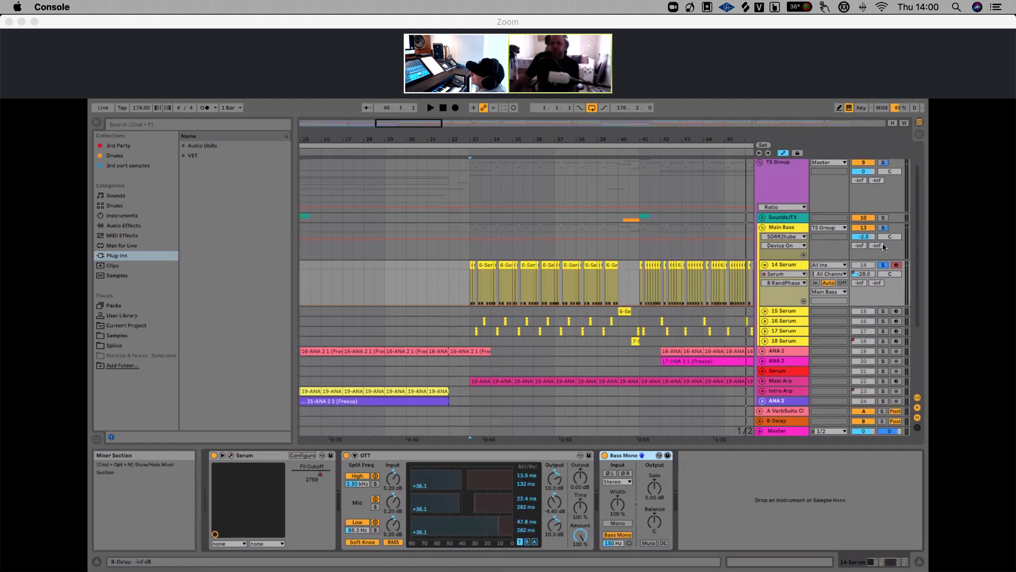
{"action": "left_click", "coordinate": [793, 267]}
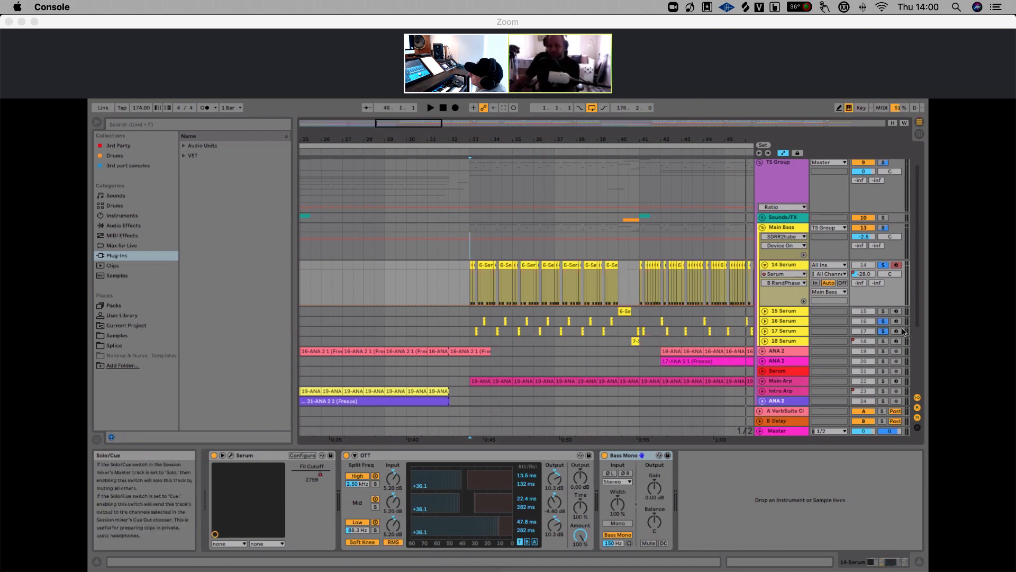
{"action": "left_click_drag", "start_coordinate": [481, 139], "coordinate": [421, 207]}
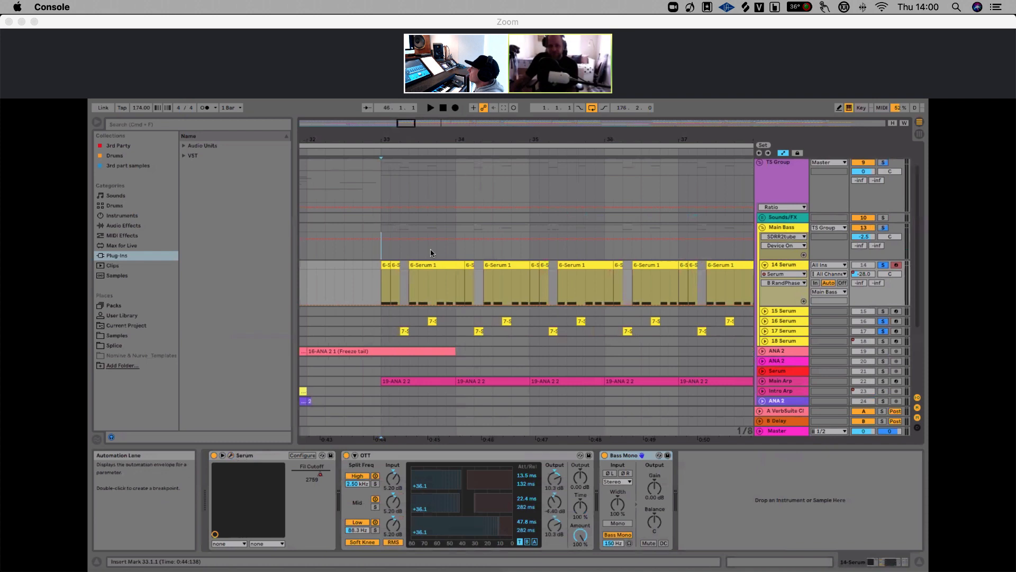
{"action": "left_click", "coordinate": [381, 293]}
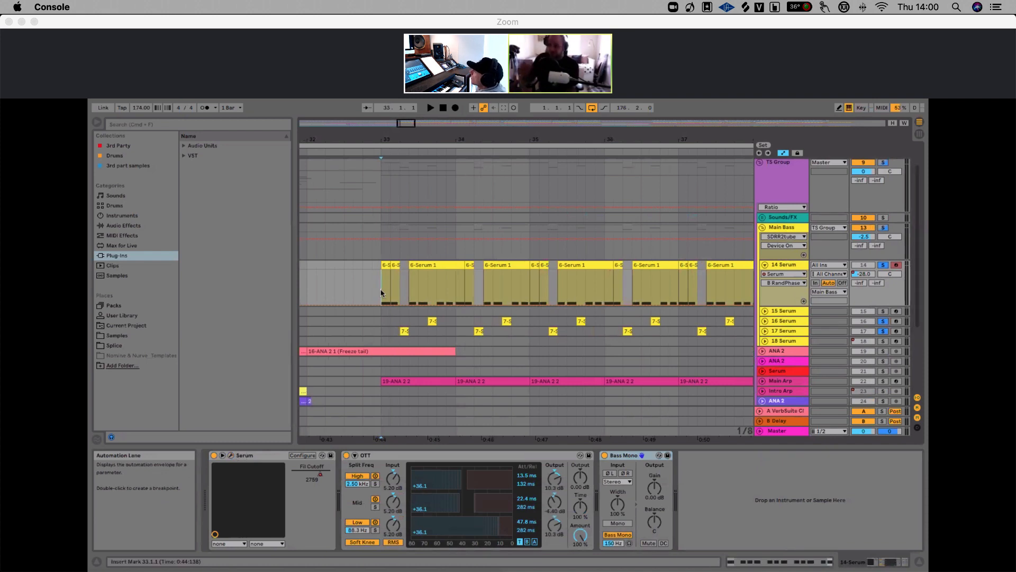
{"action": "left_click", "coordinate": [882, 321]}
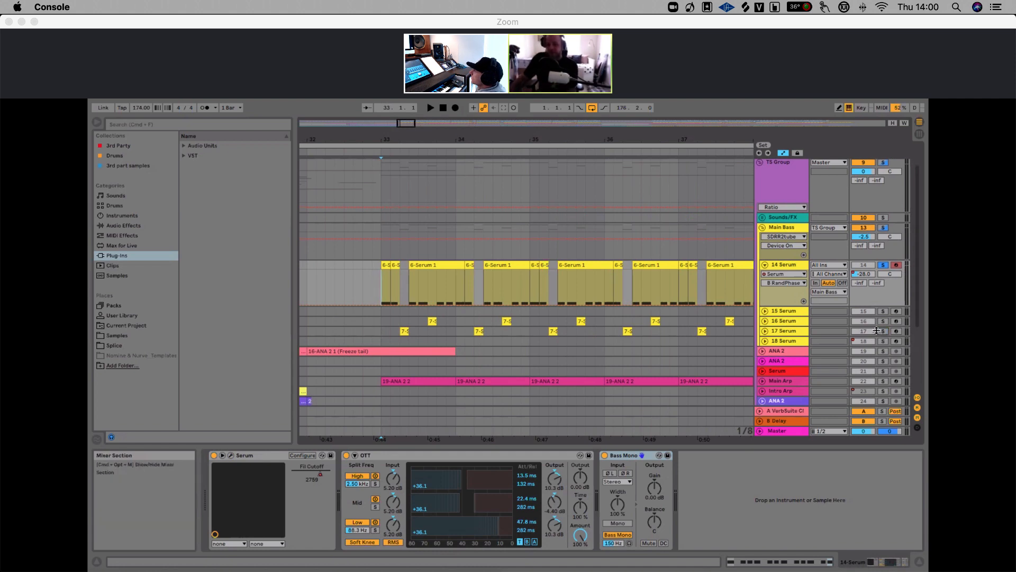
{"action": "key", "text": "space"}
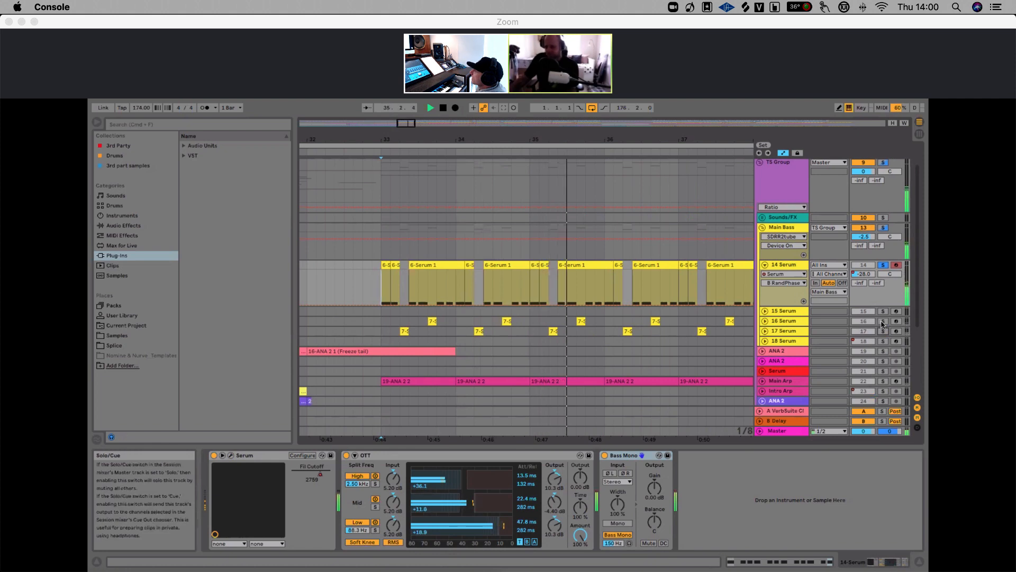
Switch the solo to the 17 Serum track during playback, then stop and zoom back out
{"action": "left_click", "coordinate": [882, 321]}
{"action": "left_click", "coordinate": [883, 331]}
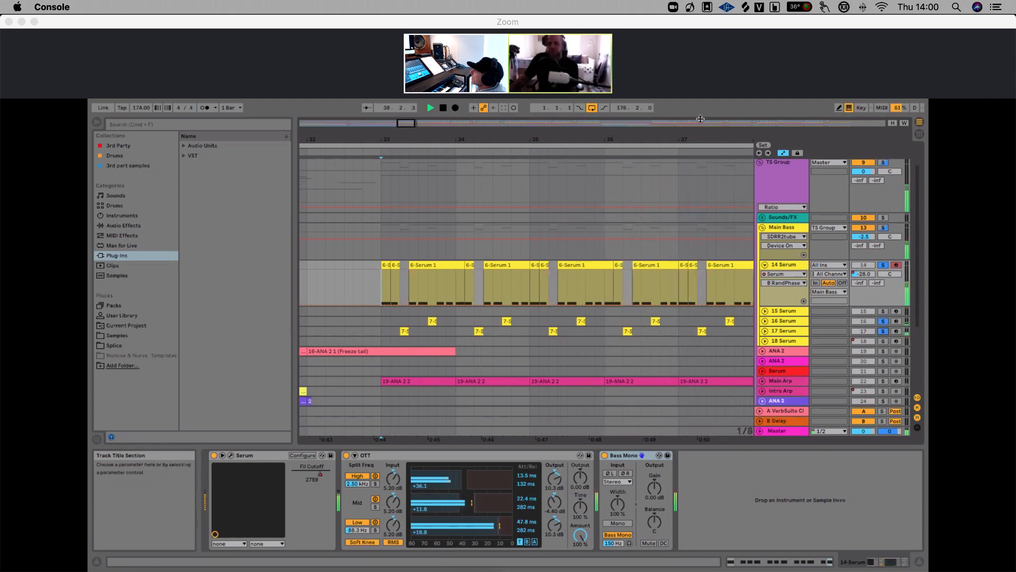
{"action": "left_click_drag", "start_coordinate": [593, 139], "coordinate": [537, 138]}
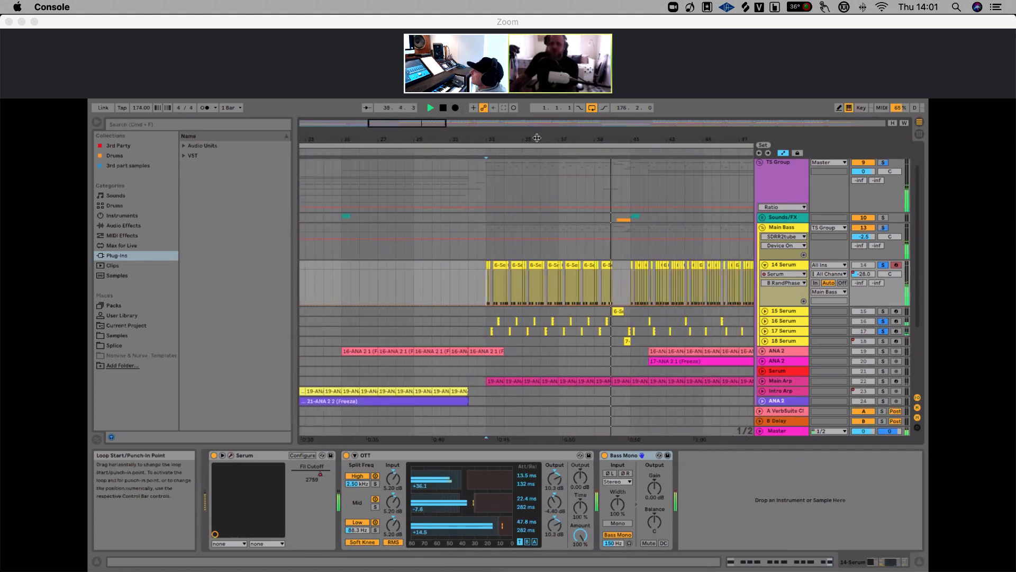
{"action": "key", "text": "space"}
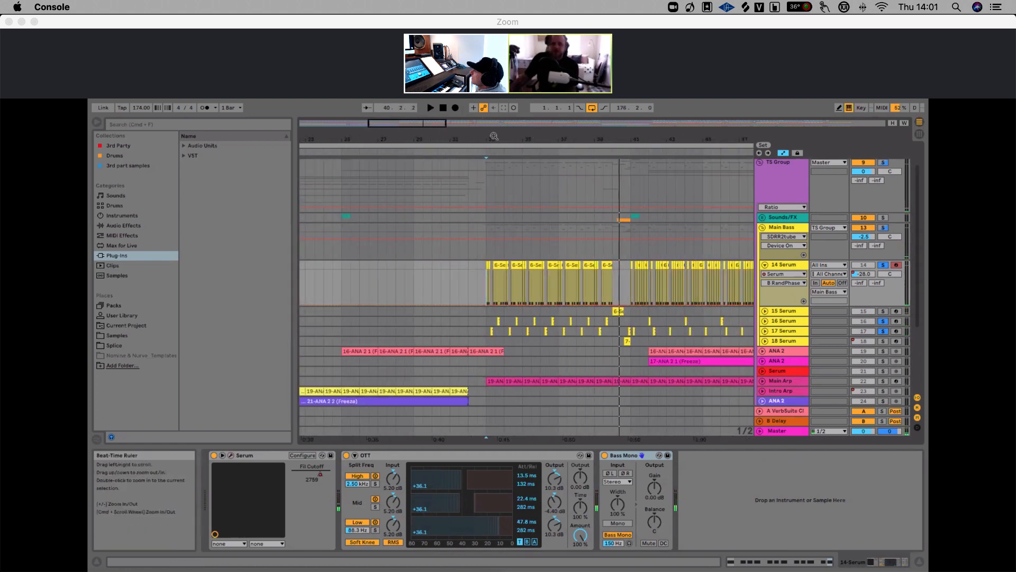
Zoom in, select the 16 Serum track and open its Serum window, then close it
{"action": "left_click_drag", "start_coordinate": [493, 134], "coordinate": [493, 134]}
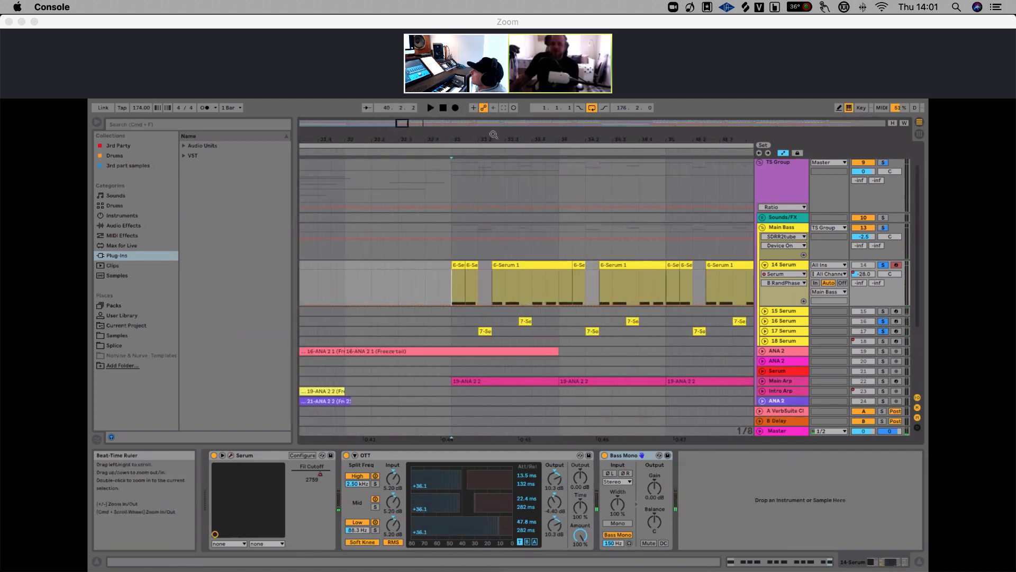
{"action": "left_click", "coordinate": [784, 321]}
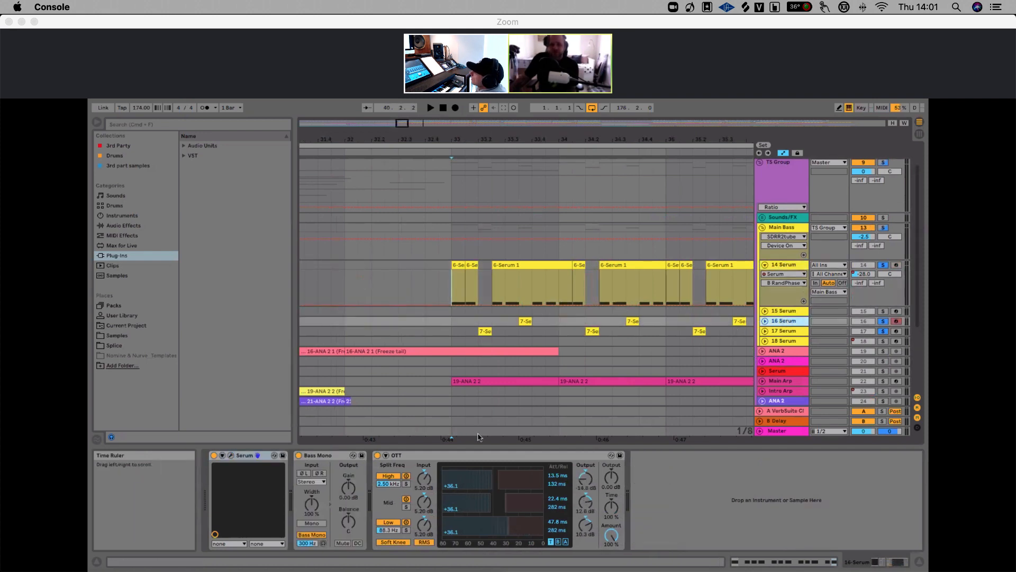
{"action": "left_click", "coordinate": [230, 456]}
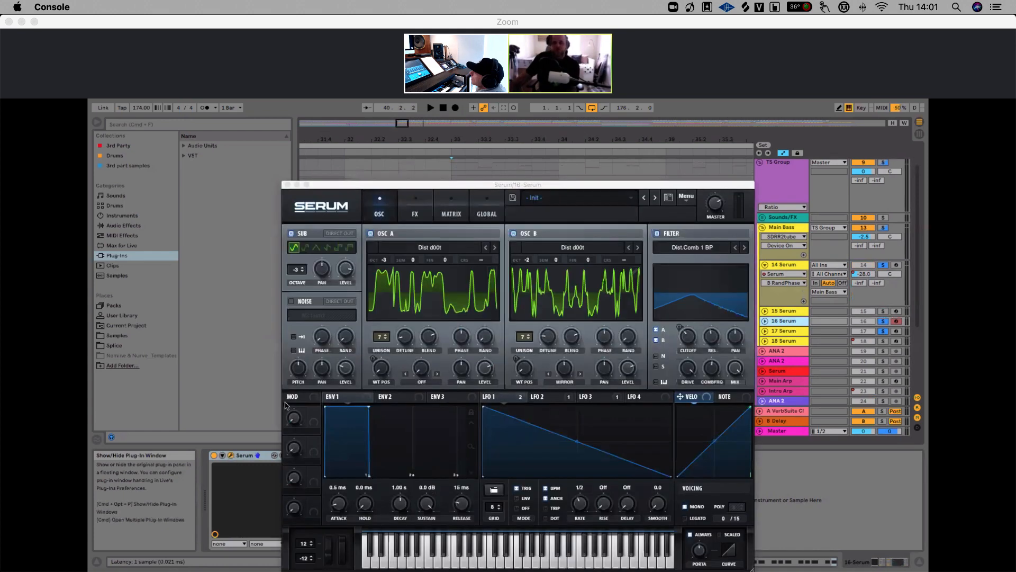
{"action": "left_click_drag", "start_coordinate": [477, 189], "coordinate": [468, 165]}
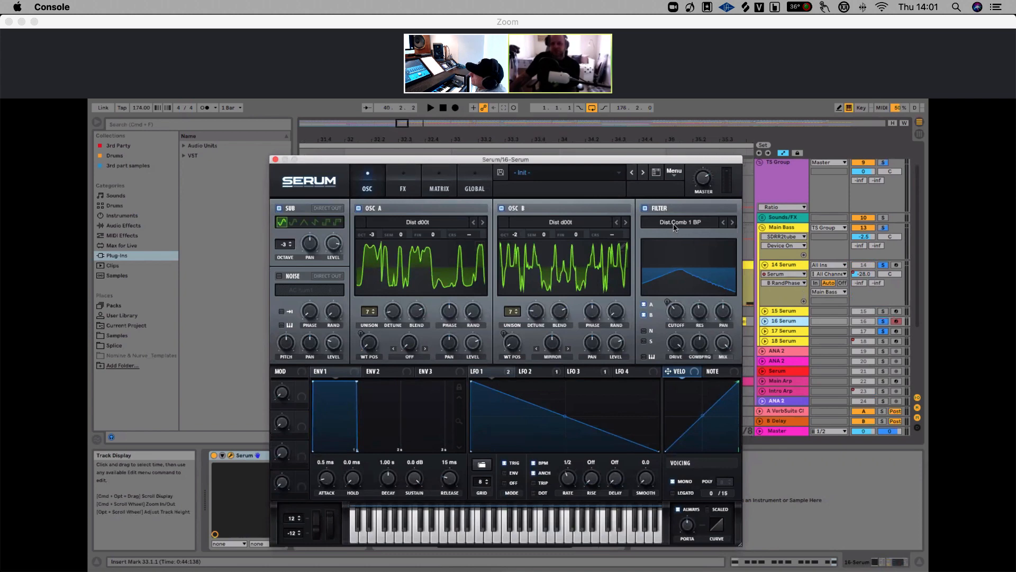
{"action": "left_click", "coordinate": [275, 160]}
Select the 17 Serum track and briefly play the section starting from a 16 Serum clip
{"action": "left_click", "coordinate": [667, 334]}
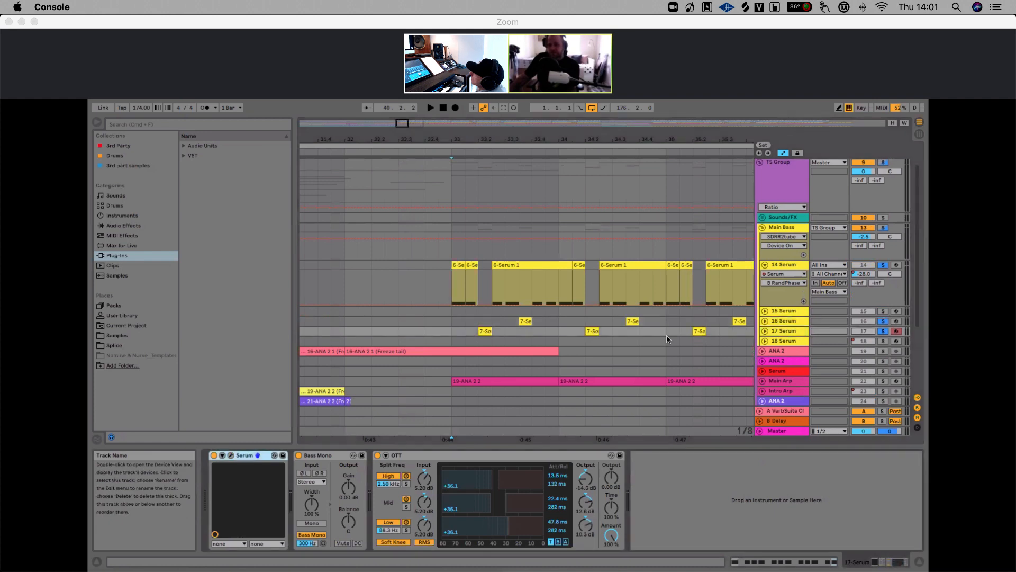
{"action": "left_click", "coordinate": [480, 335]}
{"action": "key", "text": "space"}
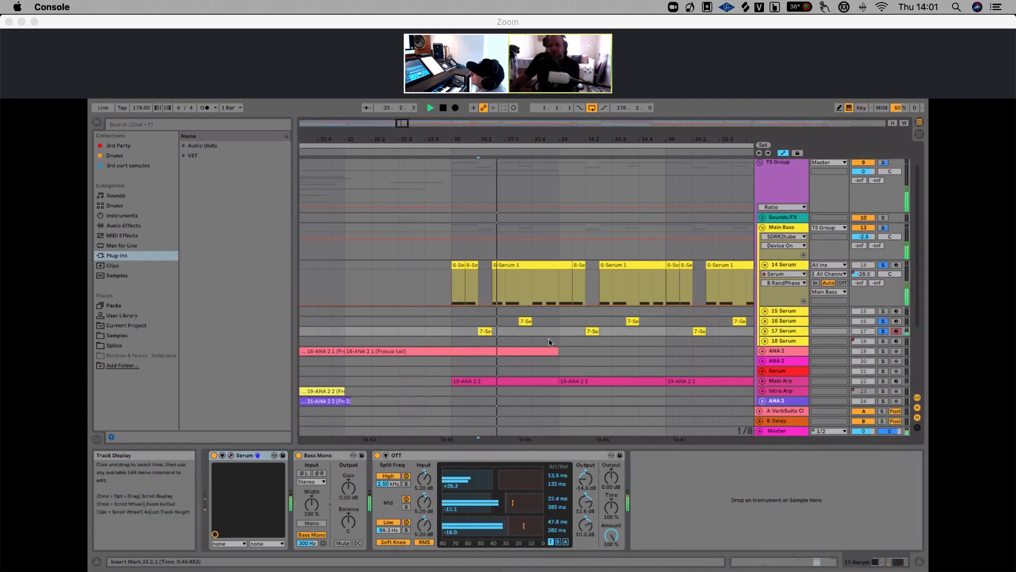
{"action": "left_click", "coordinate": [520, 323]}
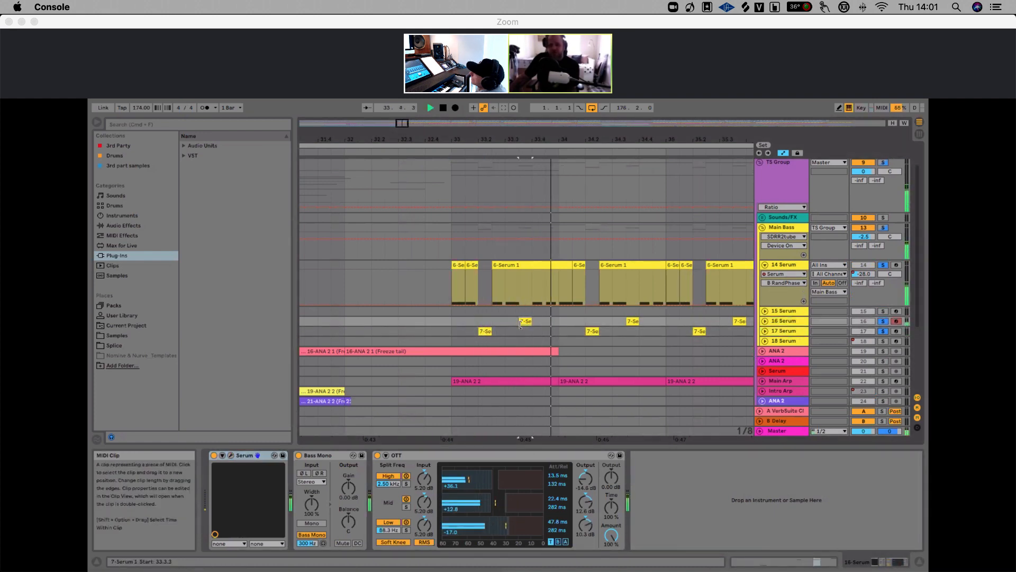
{"action": "key", "text": "space"}
Solo the 16 Serum track and audition the section from the start of the 14 Serum clips
{"action": "left_click", "coordinate": [882, 320]}
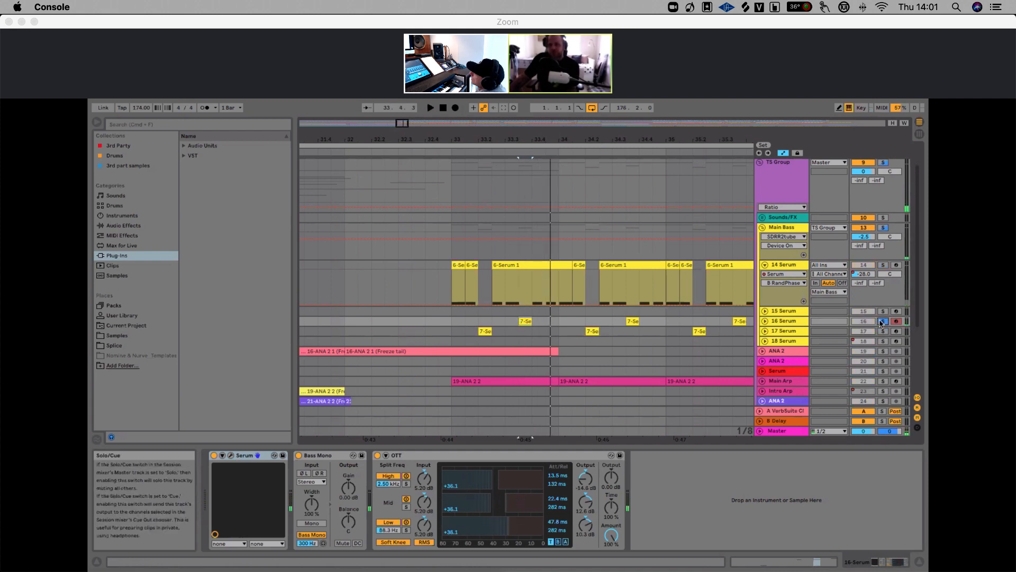
{"action": "key", "text": "space"}
{"action": "key", "text": "space"}
{"action": "key", "text": "space"}
{"action": "key", "text": "space"}
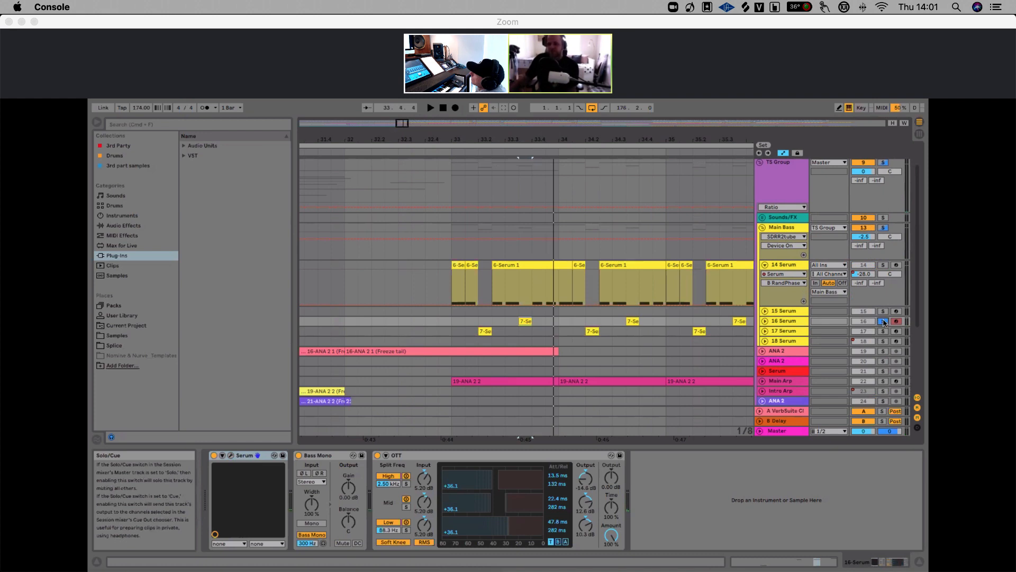
{"action": "right_click", "coordinate": [882, 323]}
{"action": "left_click", "coordinate": [884, 321]}
{"action": "left_click", "coordinate": [451, 281]}
{"action": "key", "text": "space"}
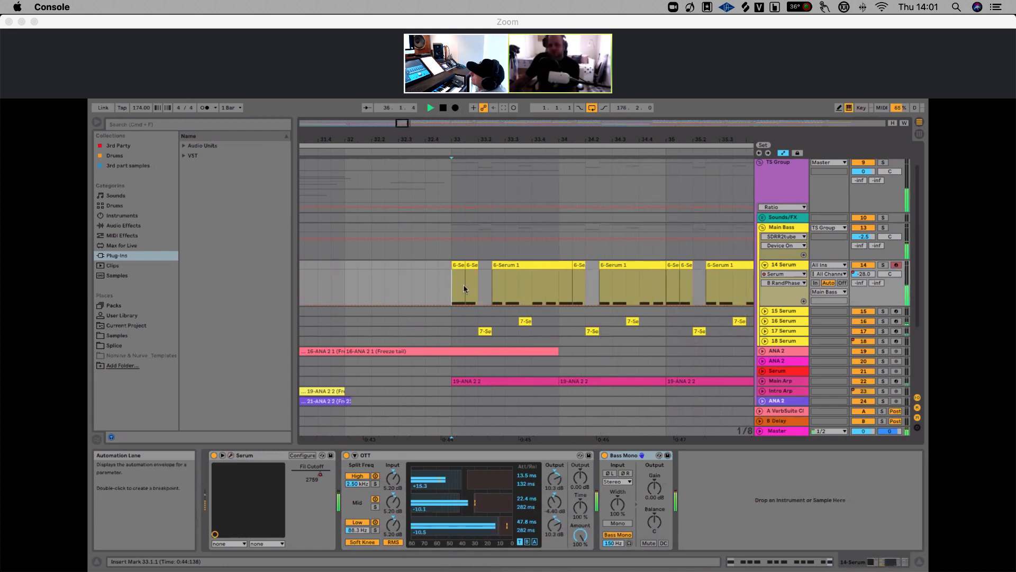
Unsolo the 16 Serum track and compare playback with the track deactivated and then reactivated
{"action": "left_click", "coordinate": [883, 321]}
{"action": "left_click", "coordinate": [882, 322]}
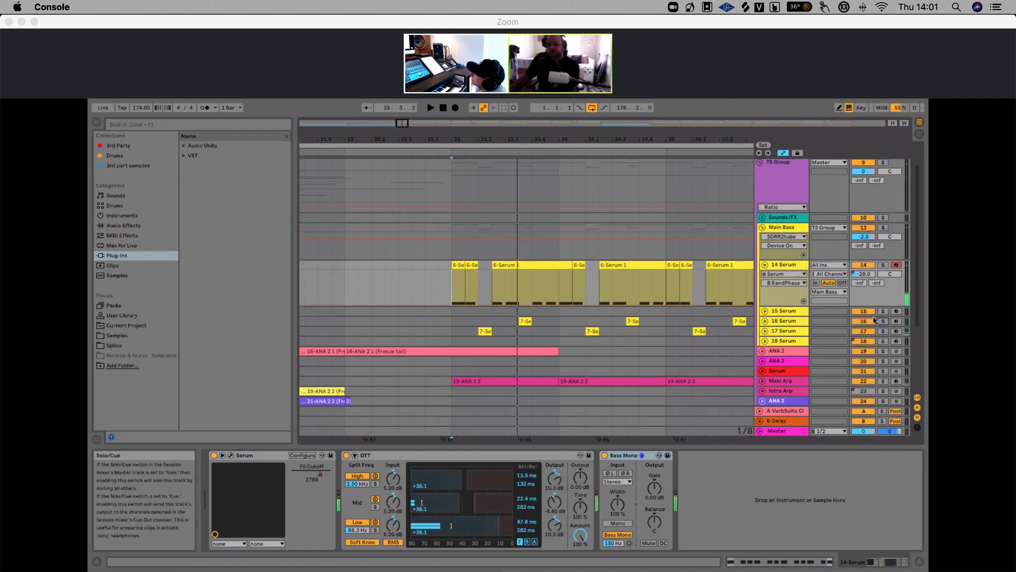
{"action": "left_click", "coordinate": [857, 321]}
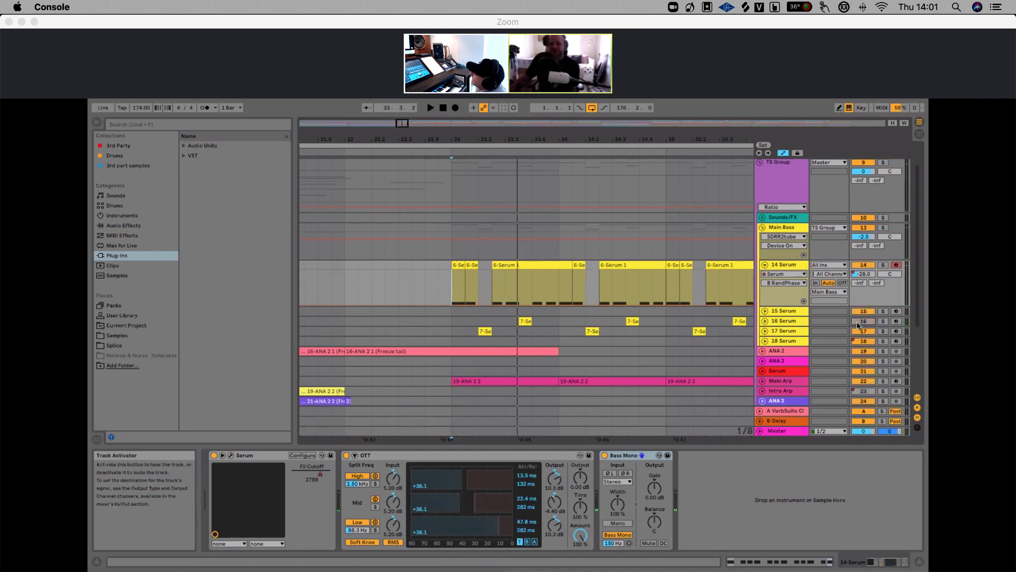
{"action": "key", "text": "space"}
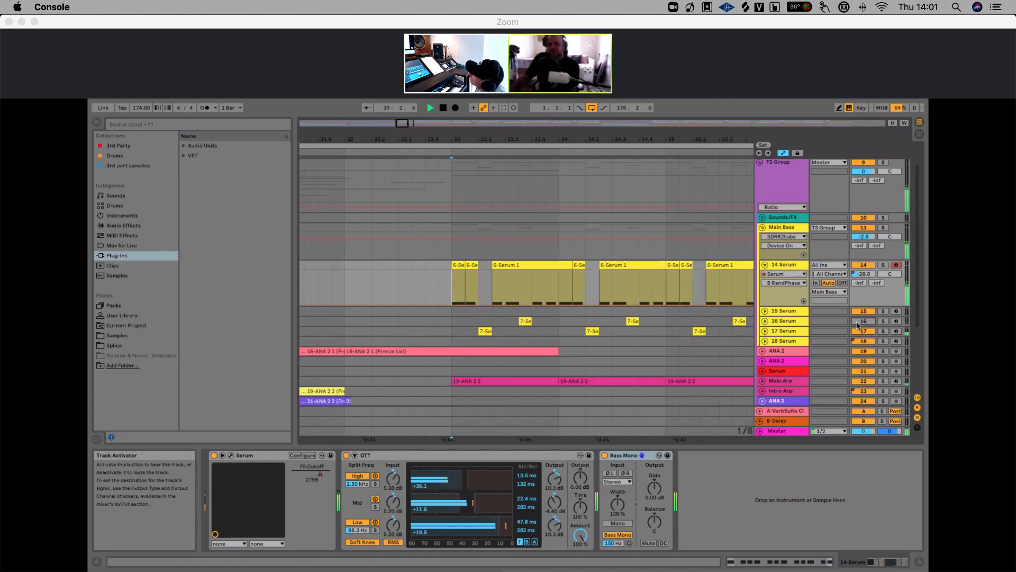
{"action": "key", "text": "space"}
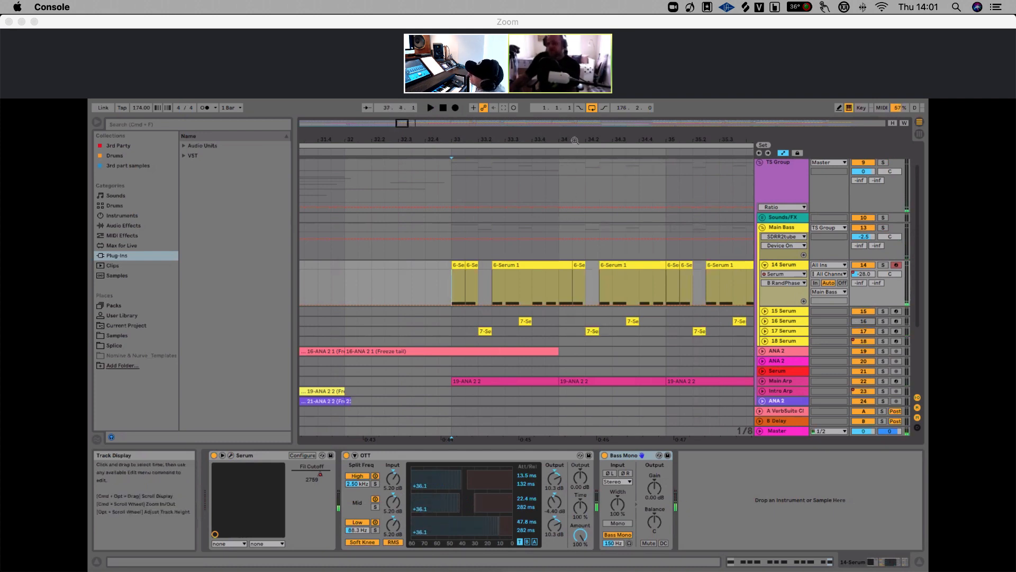
{"action": "left_click_drag", "start_coordinate": [574, 140], "coordinate": [523, 119]}
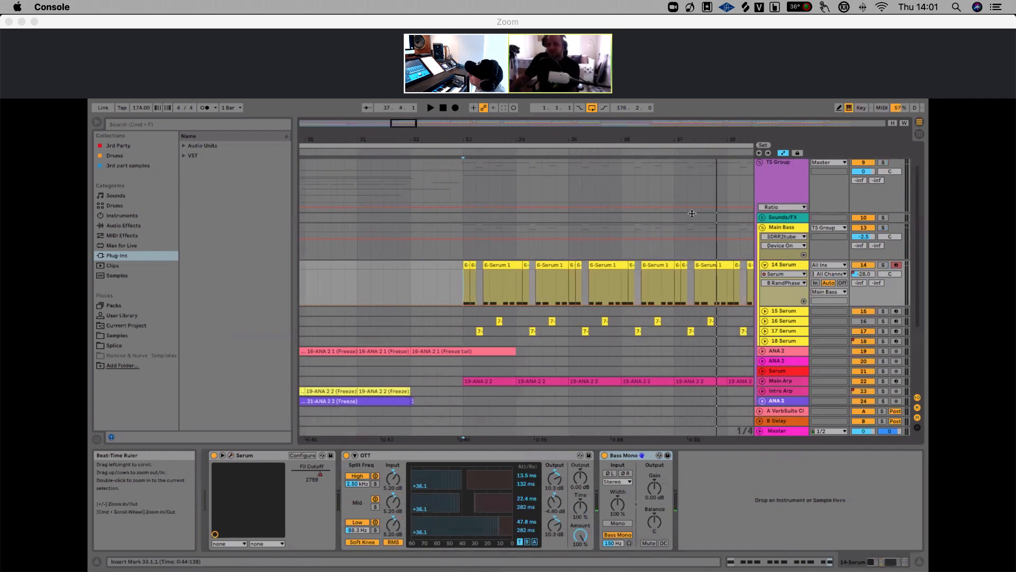
{"action": "left_click", "coordinate": [865, 321]}
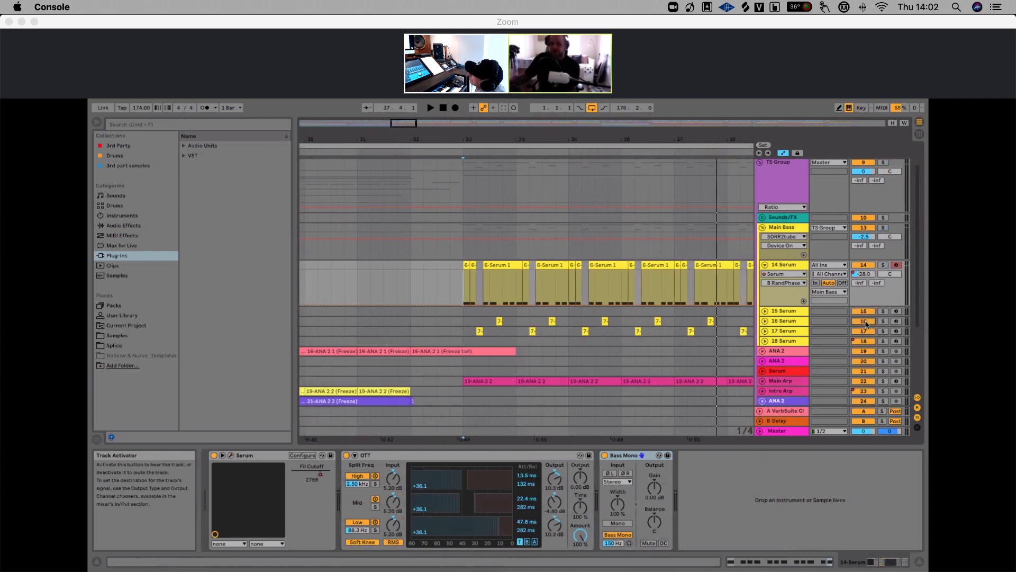
{"action": "key", "text": "space"}
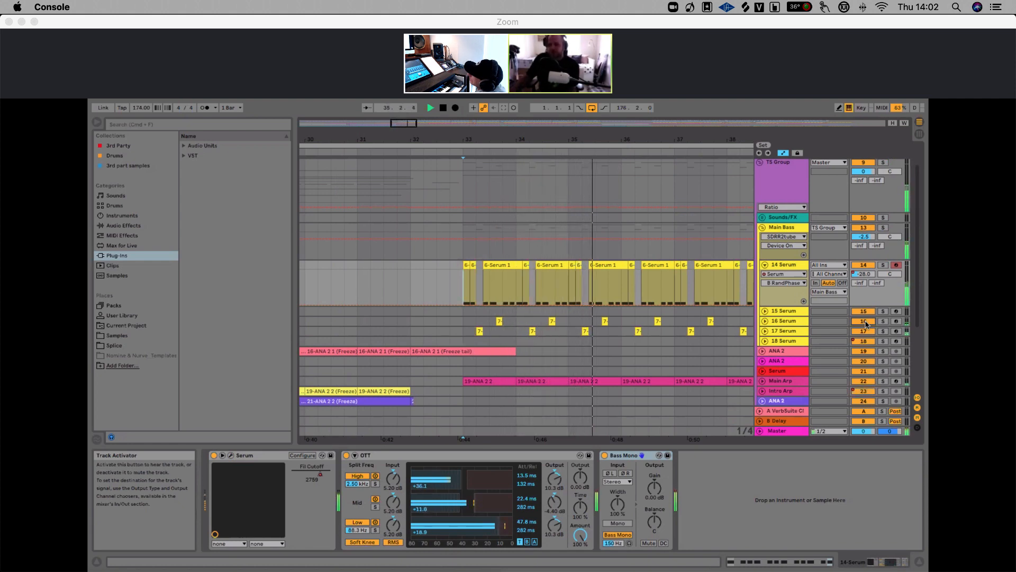
Solo the 15 Serum track and play the section from bar 40
{"action": "key", "text": "space"}
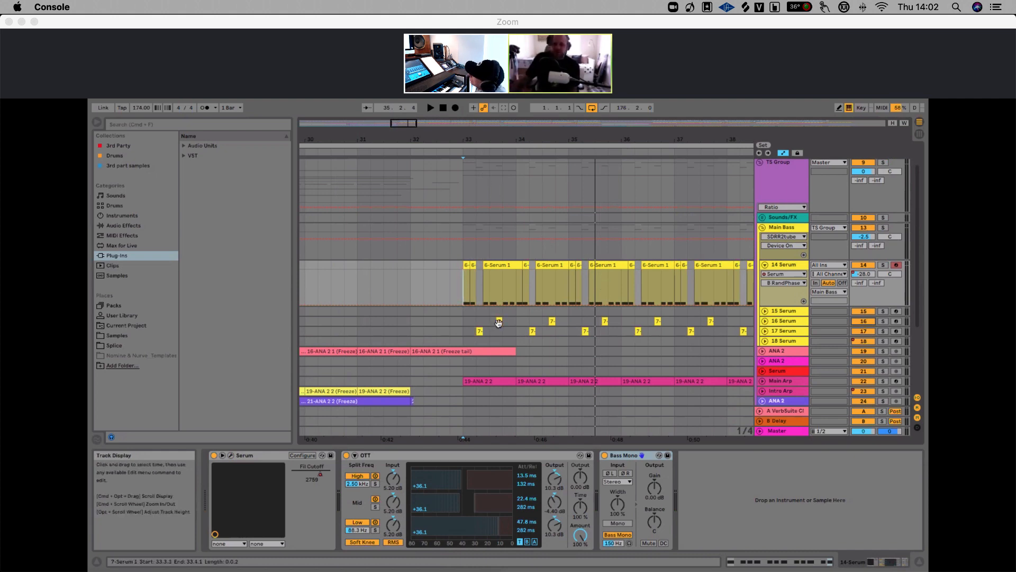
{"action": "left_click_drag", "start_coordinate": [508, 140], "coordinate": [469, 114]}
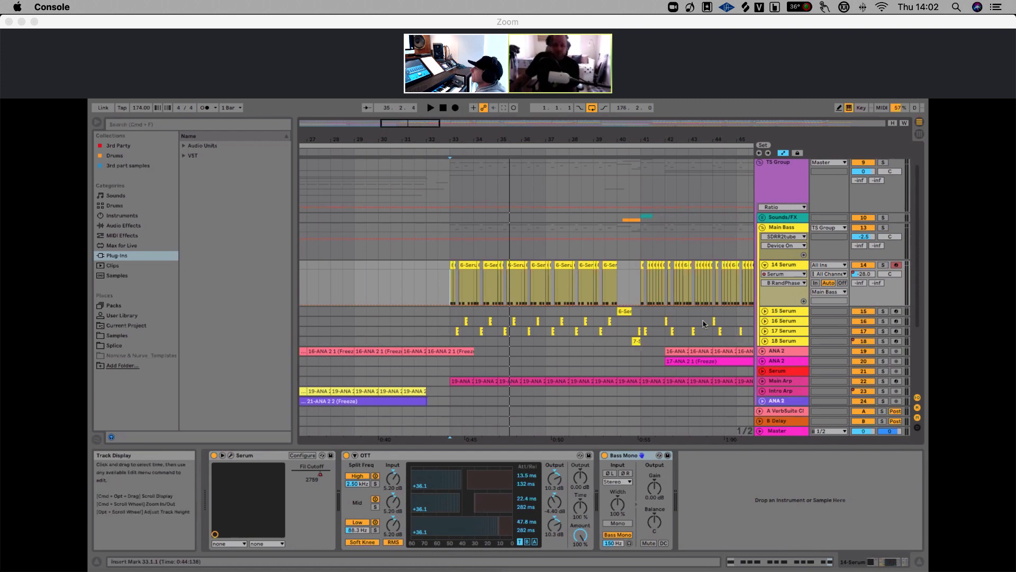
{"action": "left_click", "coordinate": [883, 311]}
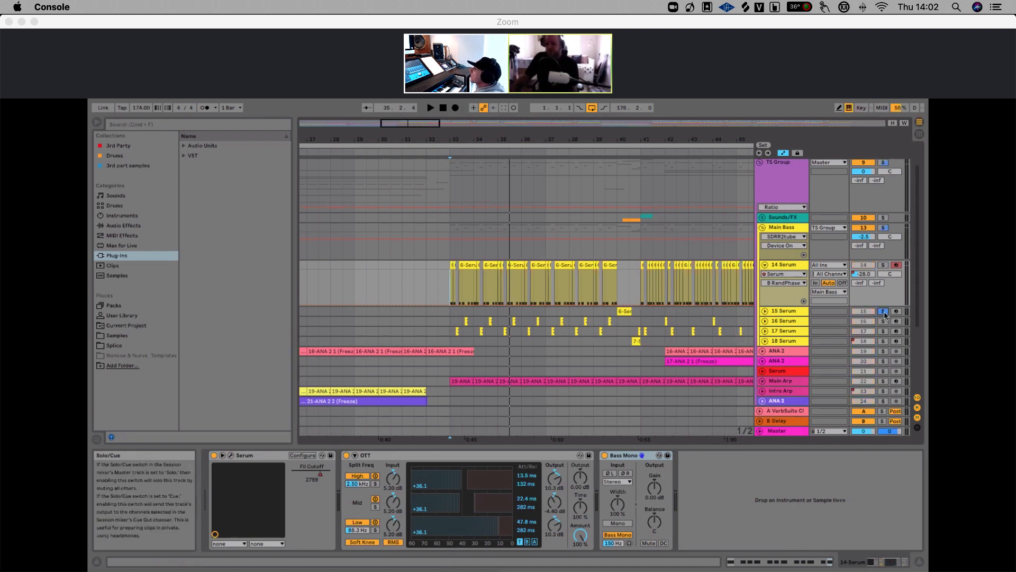
{"action": "left_click_drag", "start_coordinate": [625, 142], "coordinate": [626, 175]}
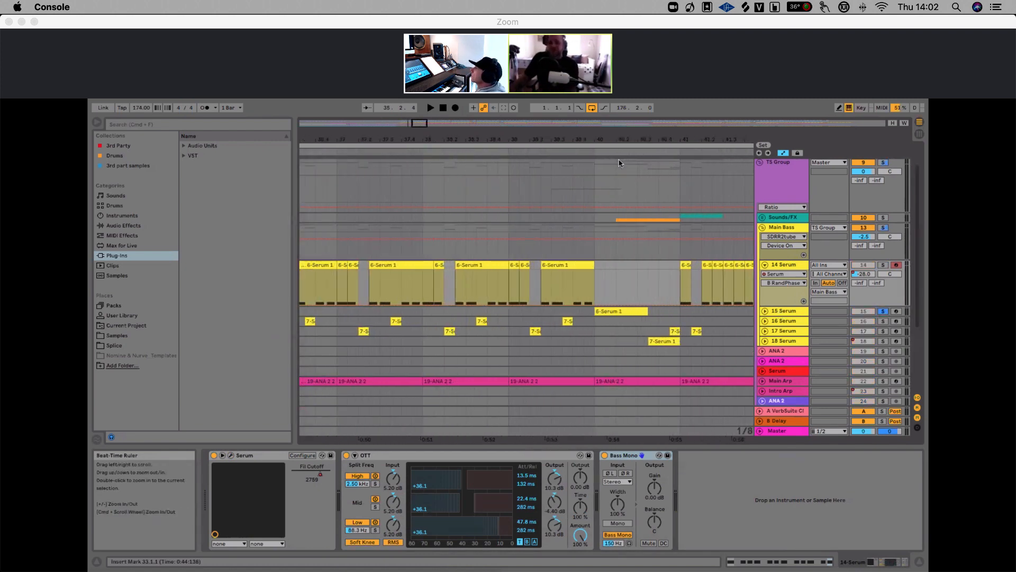
{"action": "left_click", "coordinate": [594, 258]}
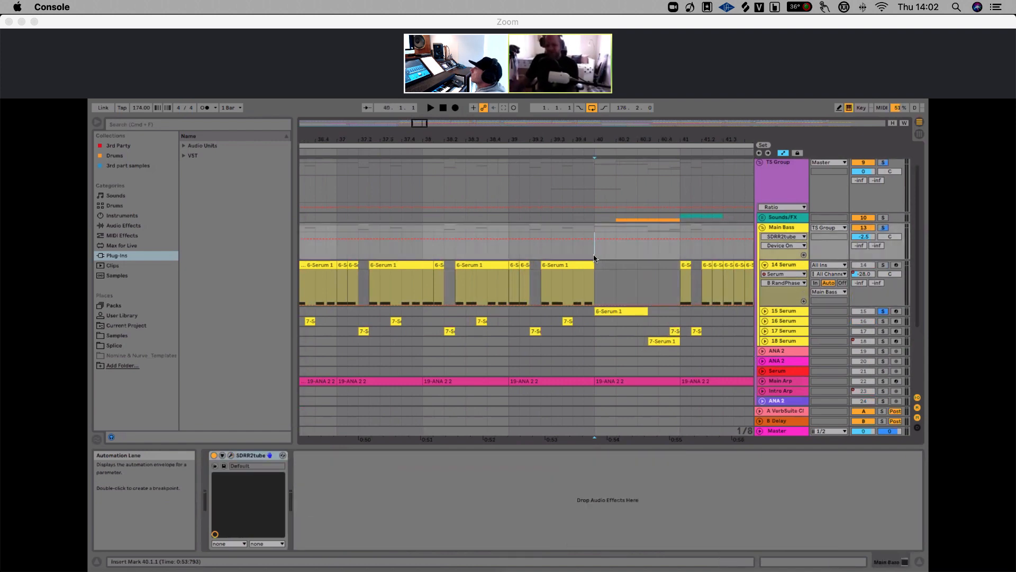
{"action": "key", "text": "space"}
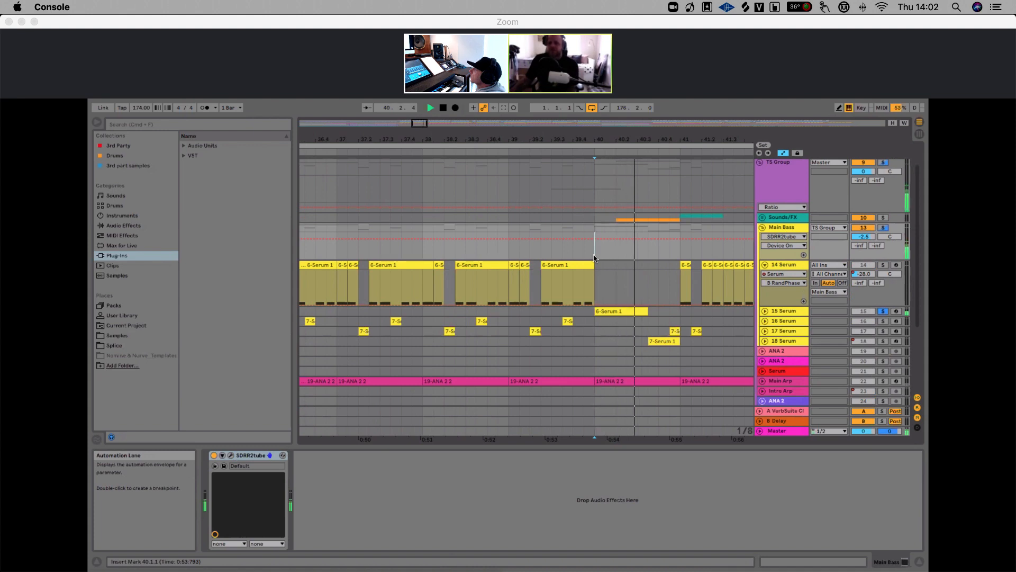
Select the 15 Serum track, open its Serum window and audition the section while it plays
{"action": "left_click", "coordinate": [786, 312]}
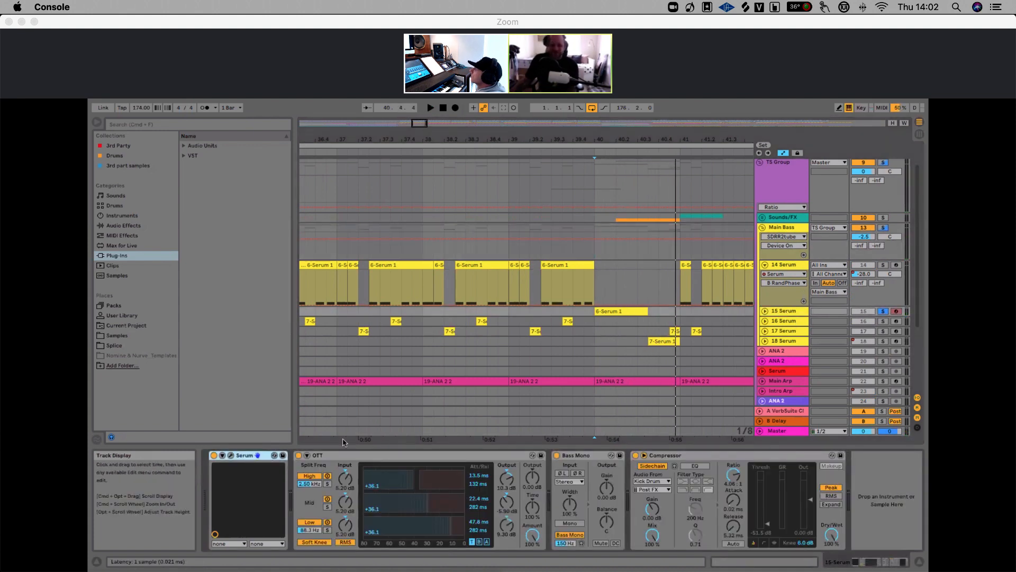
{"action": "left_click", "coordinate": [230, 455]}
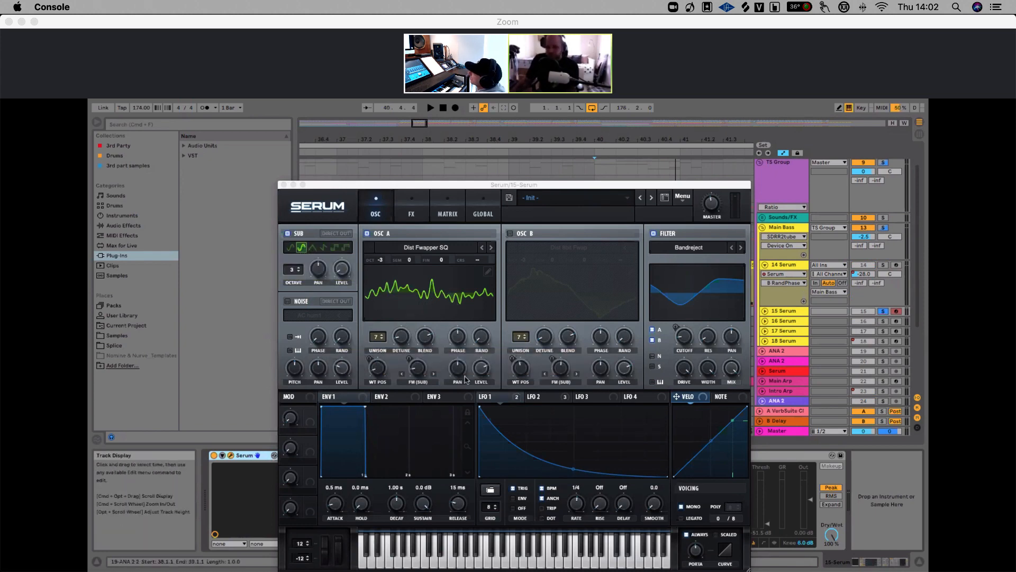
{"action": "left_click", "coordinate": [791, 313]}
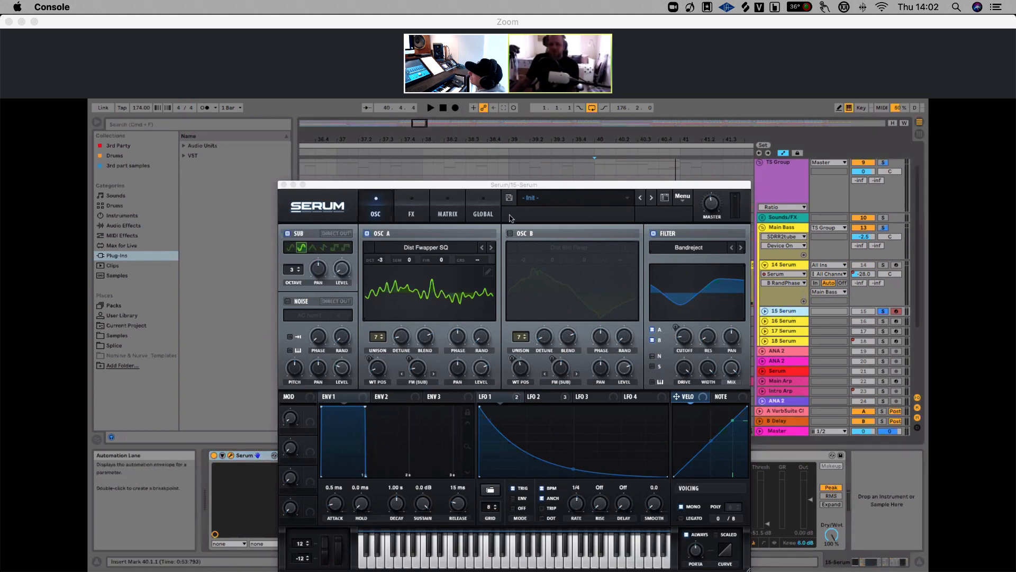
{"action": "mouse_move", "coordinate": [487, 185]}
{"action": "left_mouse_down"}
{"action": "mouse_move", "coordinate": [590, 358]}
{"action": "mouse_move", "coordinate": [543, 313]}
{"action": "mouse_move", "coordinate": [500, 185]}
{"action": "left_mouse_up"}
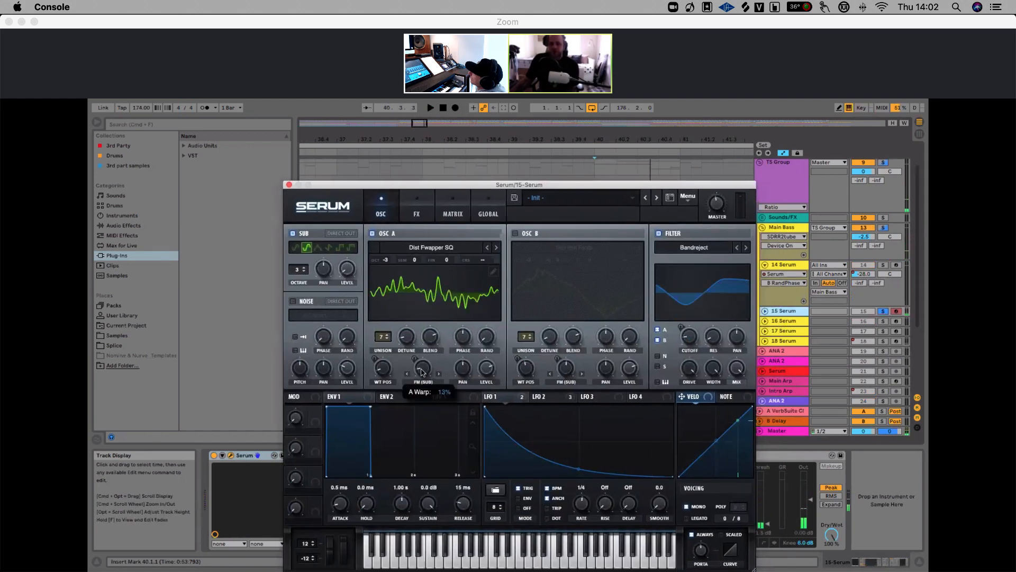
{"action": "key", "text": "space"}
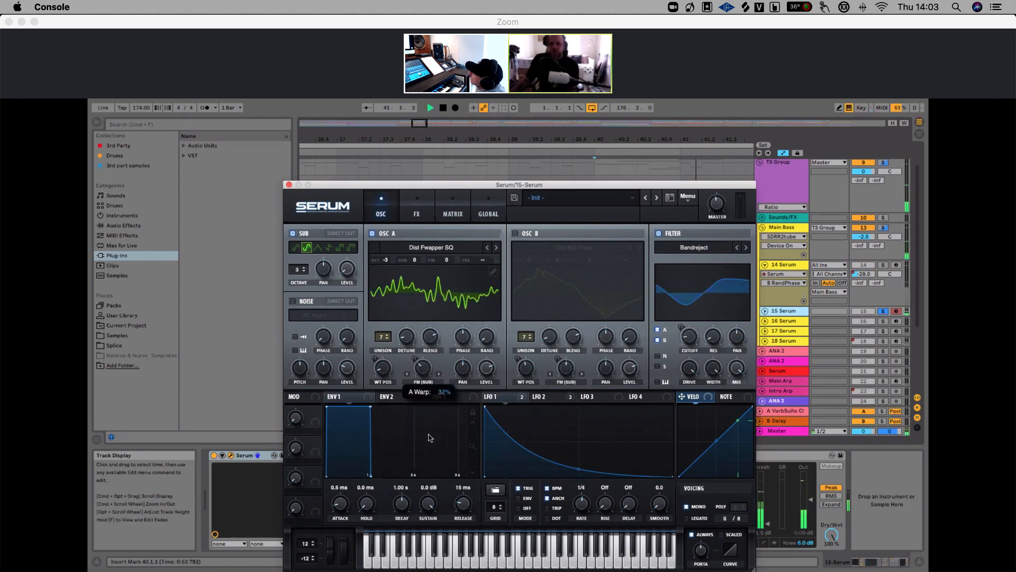
{"action": "scroll", "coordinate": [423, 376], "scroll_direction": "down", "scroll_amount": 5}
{"action": "scroll", "coordinate": [423, 375], "scroll_direction": "down", "scroll_amount": 2}
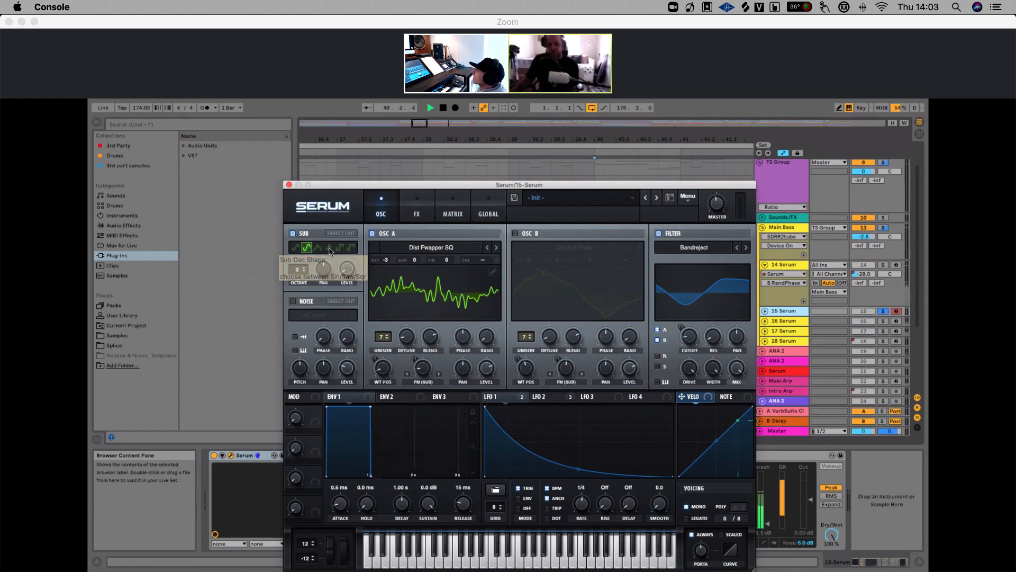
{"action": "key", "text": "space"}
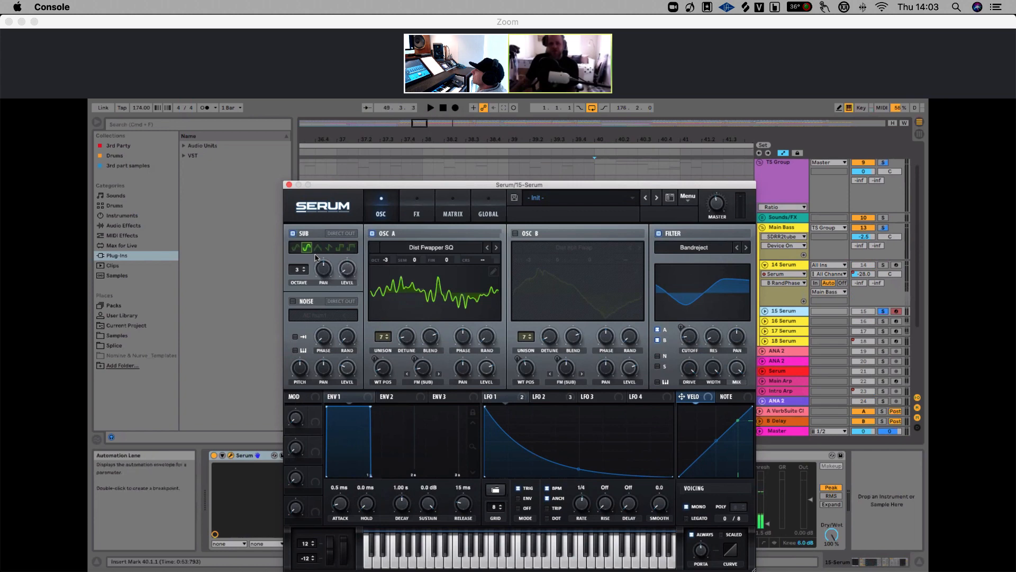
{"action": "key", "text": "space"}
{"action": "key", "text": "space"}
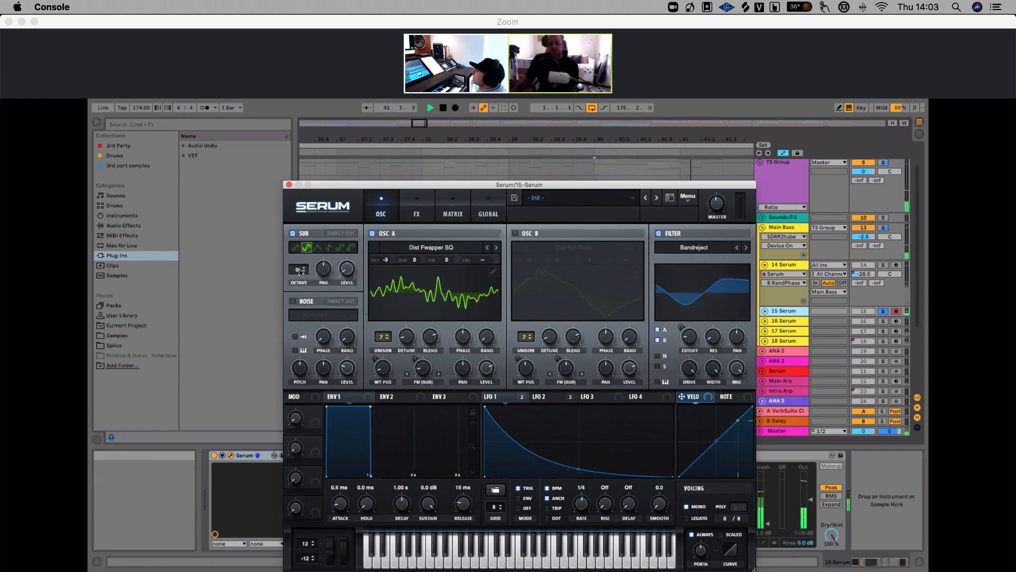
Audition different sub oscillator shapes in 15 Serum's Serum, ending on the third shape
{"action": "left_click_drag", "start_coordinate": [300, 270], "coordinate": [300, 258]}
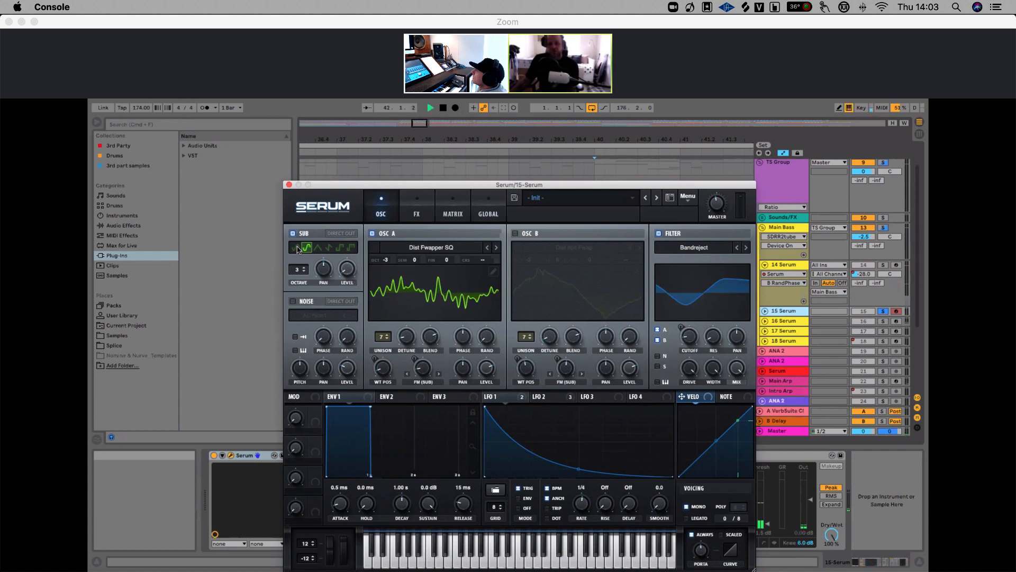
{"action": "left_click", "coordinate": [342, 248]}
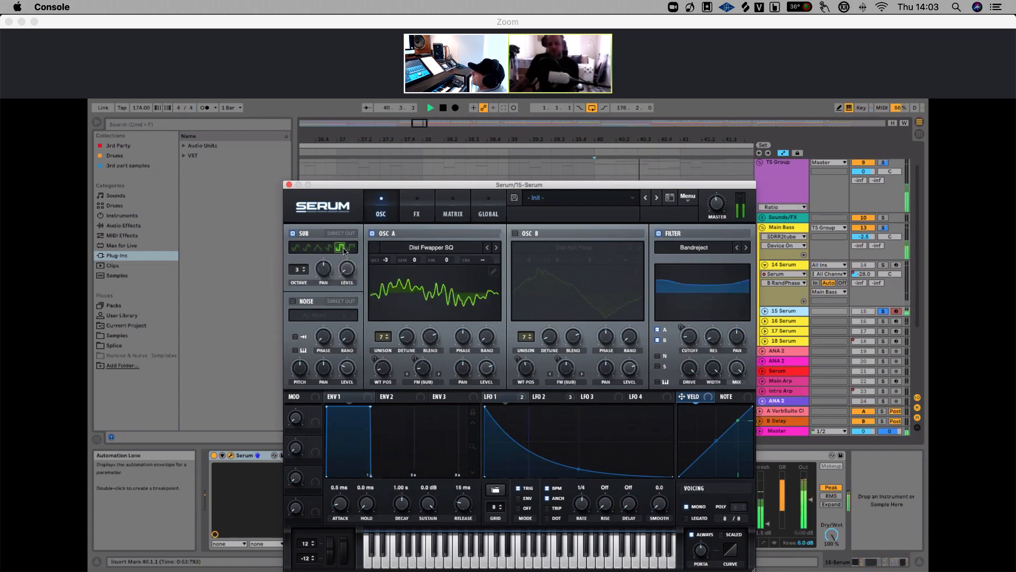
{"action": "key", "text": "space"}
{"action": "left_click", "coordinate": [308, 249]}
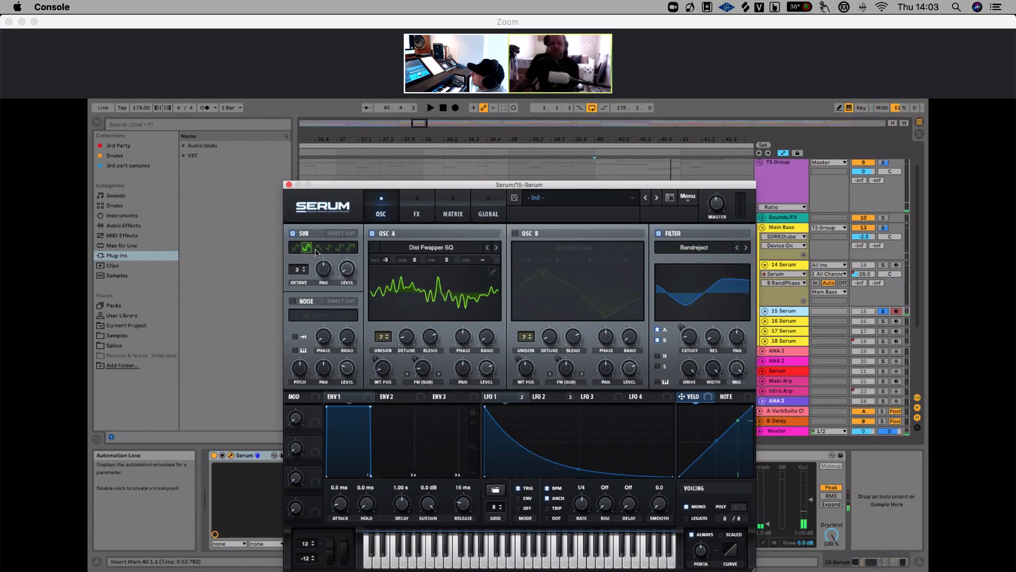
{"action": "left_click", "coordinate": [318, 248]}
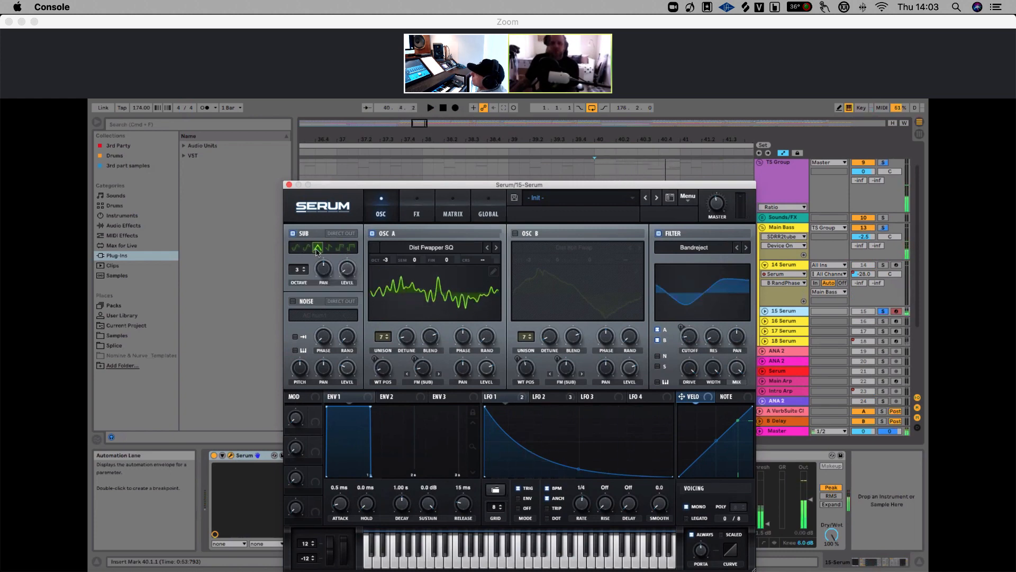
{"action": "key", "text": "space"}
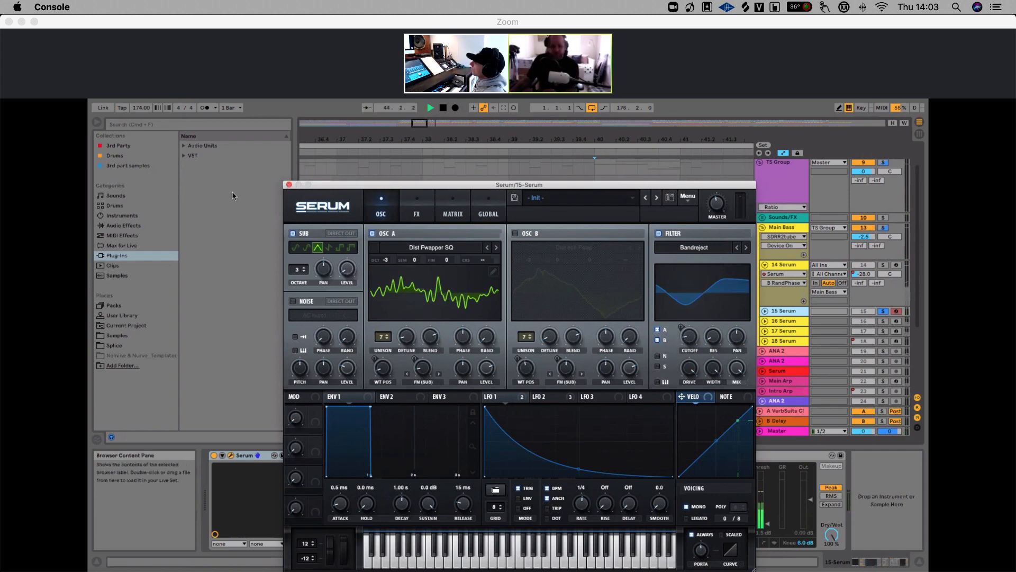
Close the Serum window and play back the section from around bar 39
{"action": "left_click", "coordinate": [289, 184]}
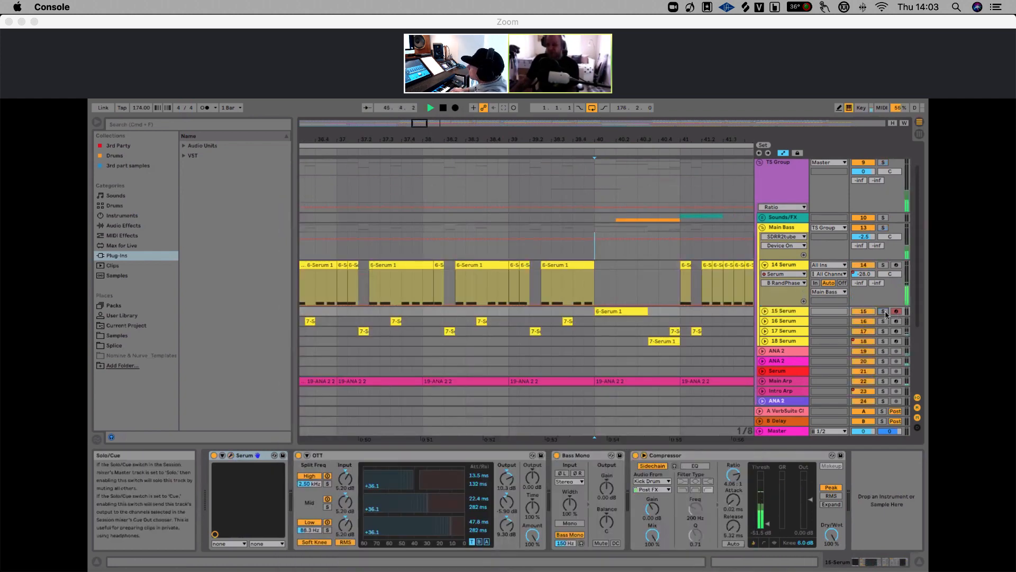
{"action": "key", "text": "space"}
{"action": "left_click", "coordinate": [509, 253]}
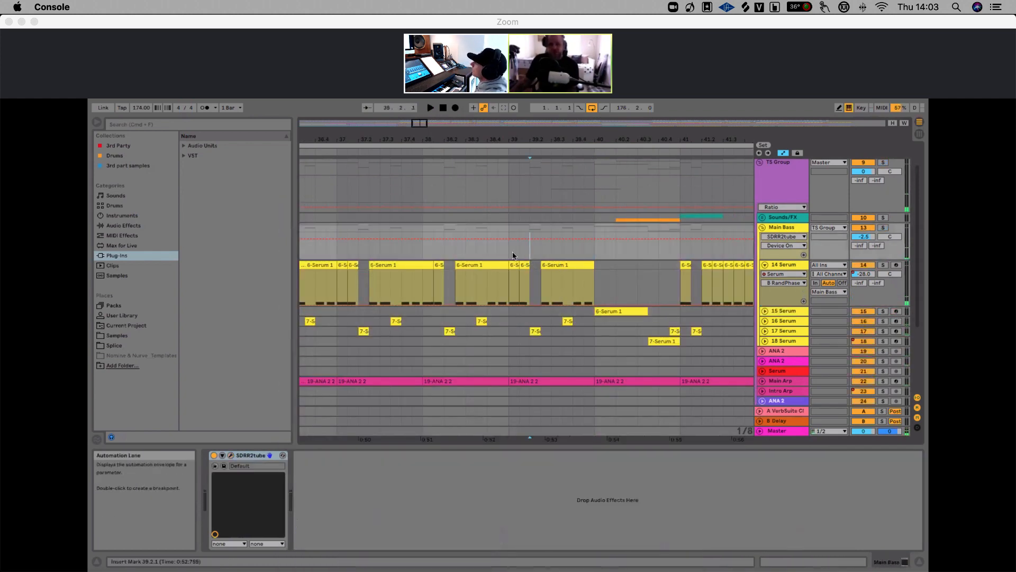
{"action": "left_click_drag", "start_coordinate": [453, 140], "coordinate": [453, 183]}
{"action": "left_click_drag", "start_coordinate": [465, 140], "coordinate": [394, 142]}
{"action": "left_click", "coordinate": [384, 254]}
{"action": "key", "text": "space"}
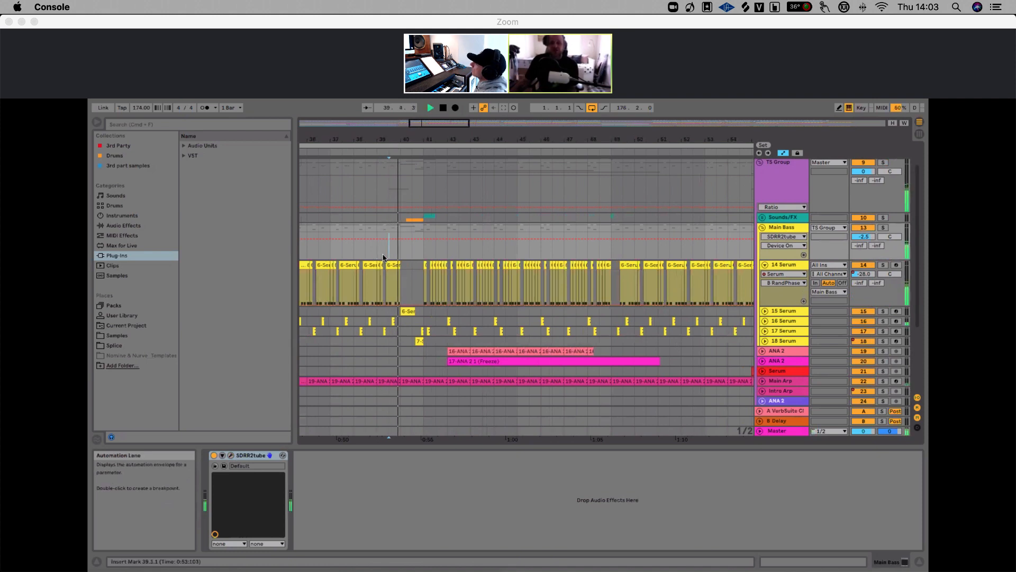
{"action": "key", "text": "space"}
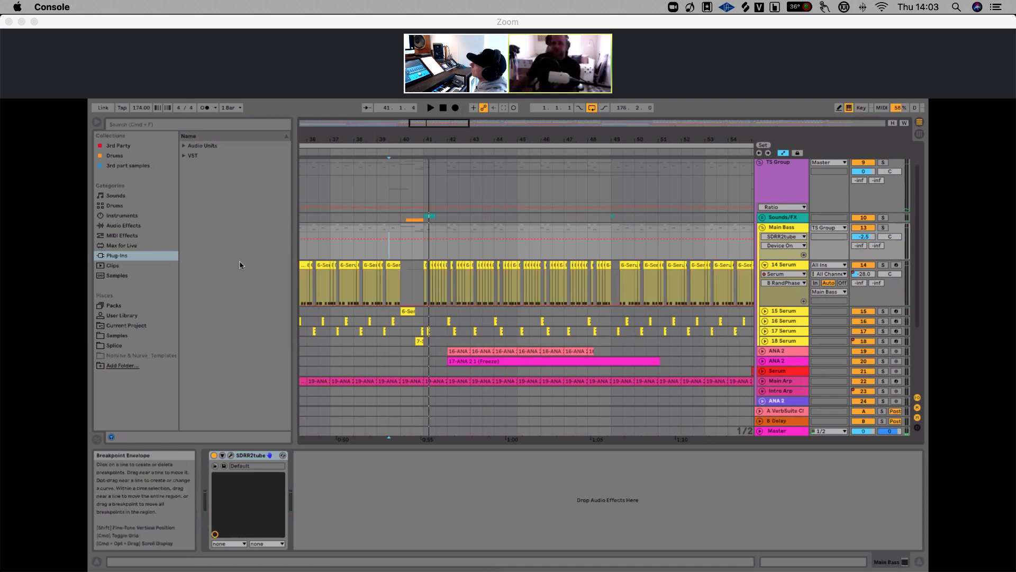
Solo the 18 Serum track, toggling its solo off and on again to compare
{"action": "left_click_drag", "start_coordinate": [462, 139], "coordinate": [459, 298]}
{"action": "scroll", "coordinate": [434, 275], "scroll_direction": "down", "scroll_amount": 5}
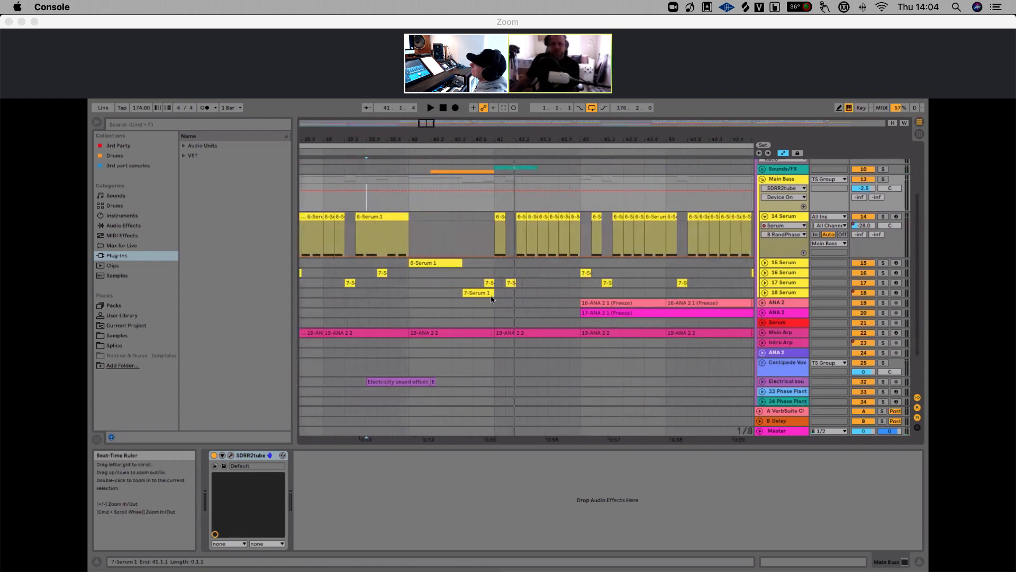
{"action": "scroll", "coordinate": [458, 298], "scroll_direction": "right", "scroll_amount": 3}
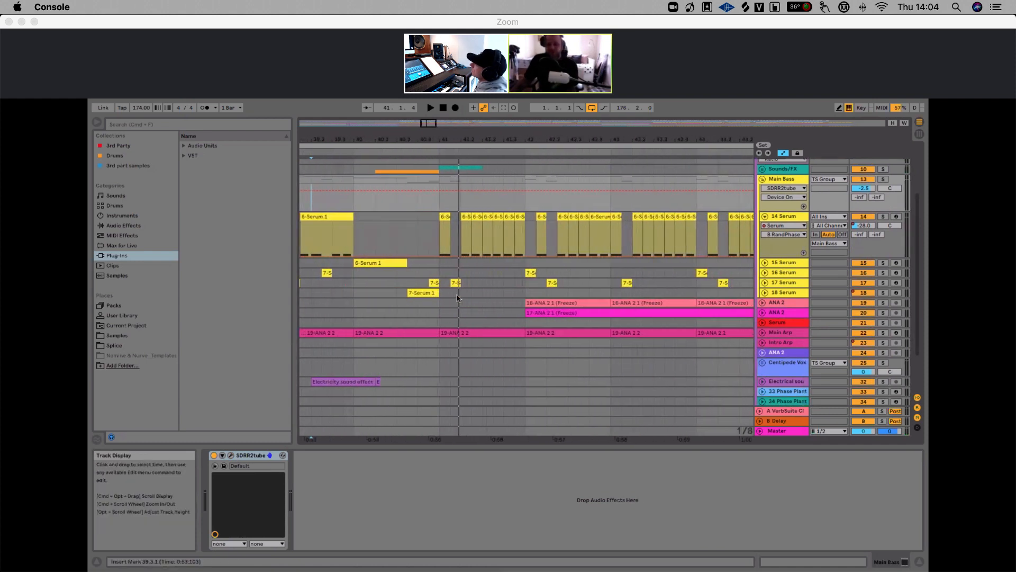
{"action": "scroll", "coordinate": [392, 290], "scroll_direction": "left", "scroll_amount": 2}
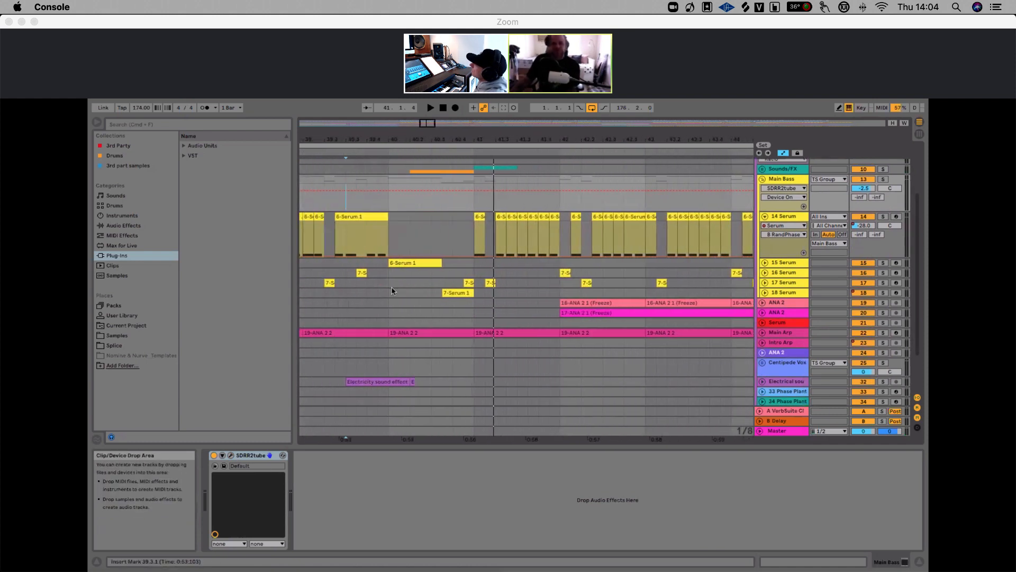
{"action": "left_click", "coordinate": [434, 293]}
{"action": "left_click", "coordinate": [883, 293]}
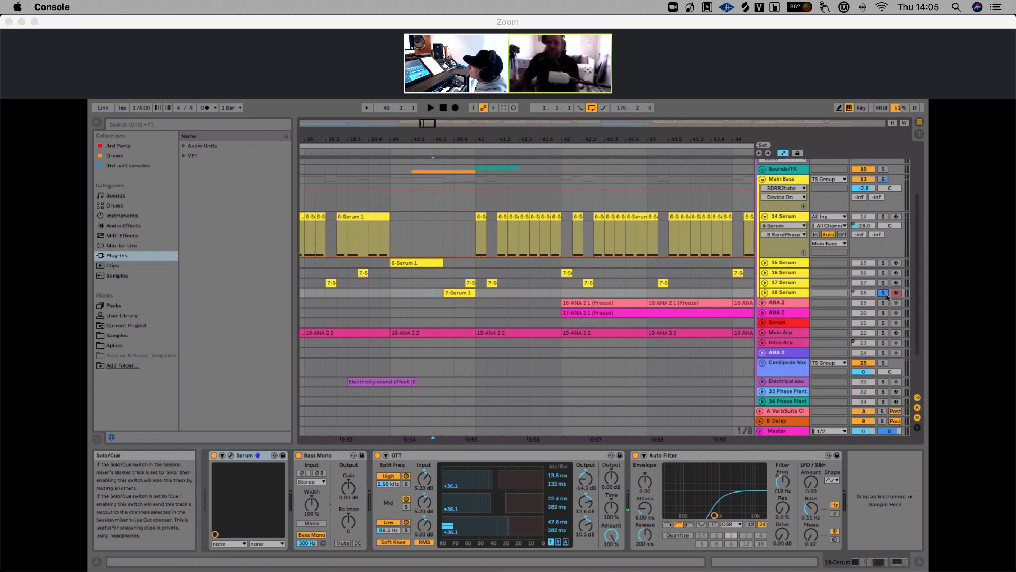
{"action": "left_click", "coordinate": [882, 292]}
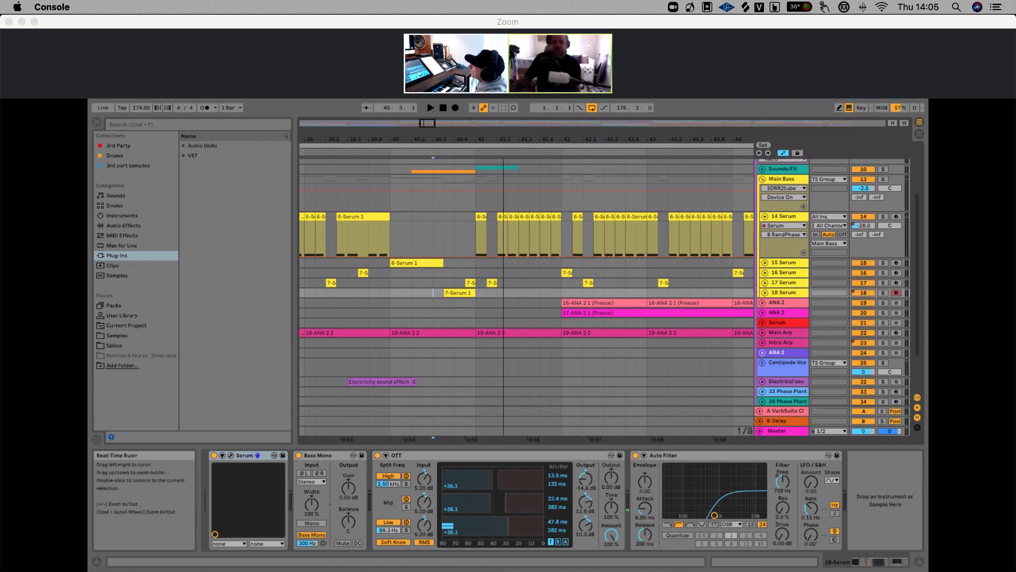
{"action": "left_click_drag", "start_coordinate": [503, 138], "coordinate": [504, 122]}
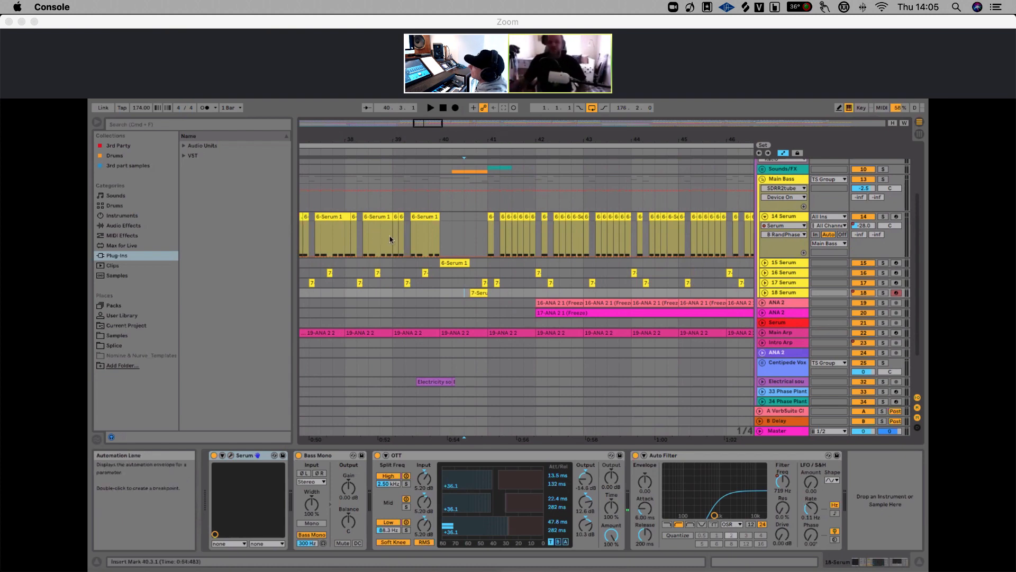
{"action": "left_click", "coordinate": [883, 293]}
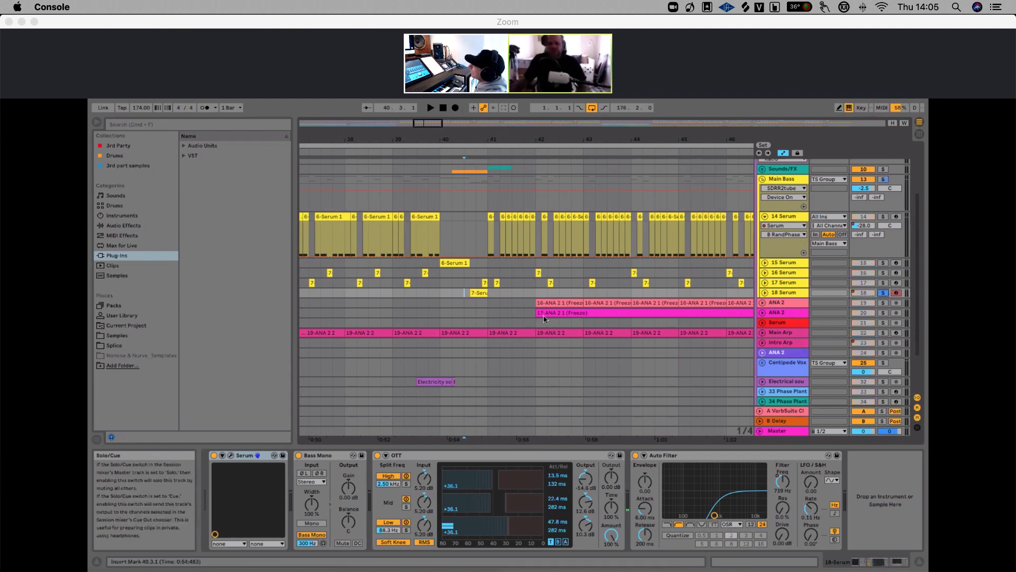
Play the section with 18 Serum soloed, then unsolo it and play again
{"action": "key", "text": "space"}
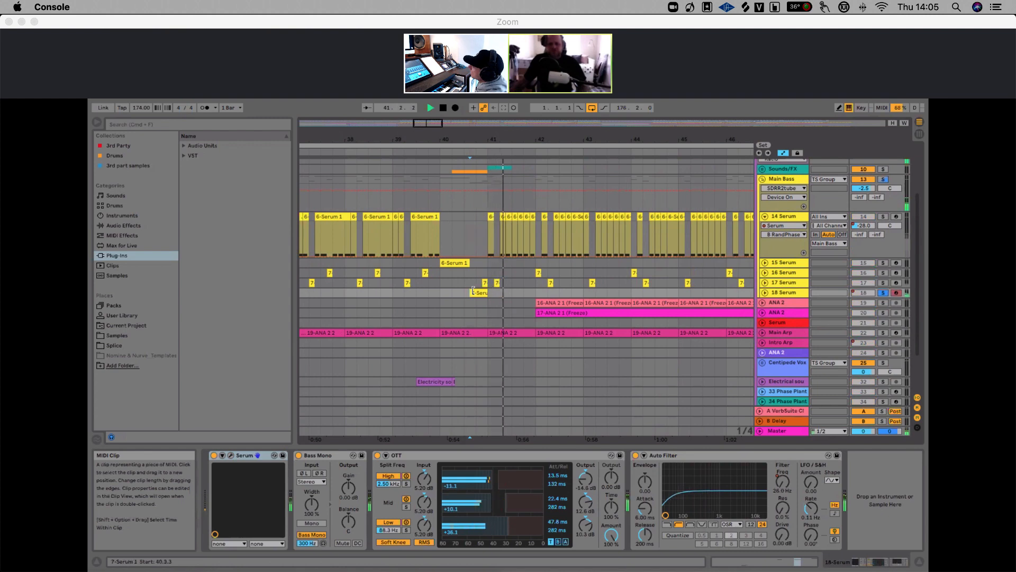
{"action": "key", "text": "space"}
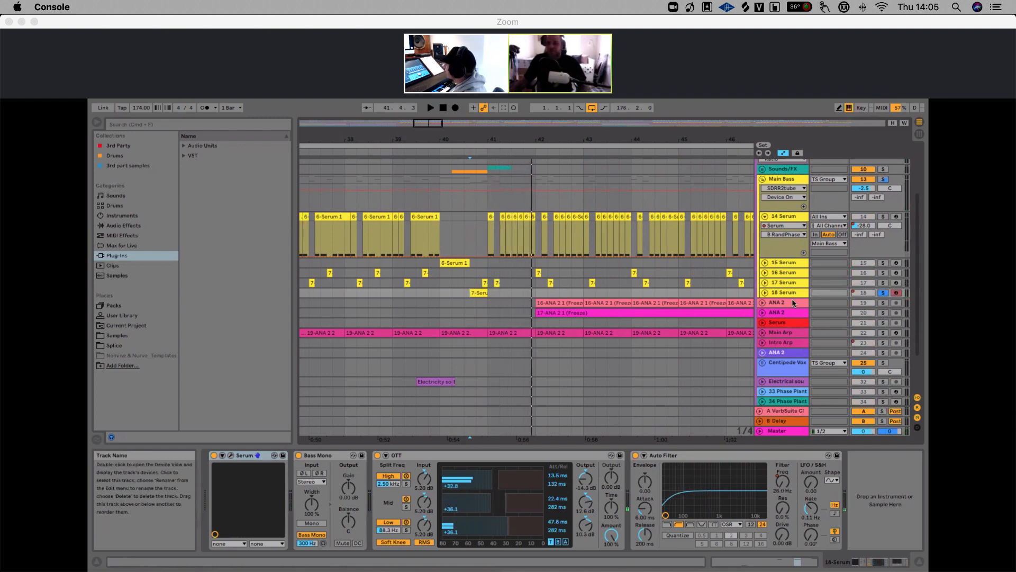
{"action": "left_click", "coordinate": [883, 292]}
{"action": "key", "text": "space"}
{"action": "key", "text": "space"}
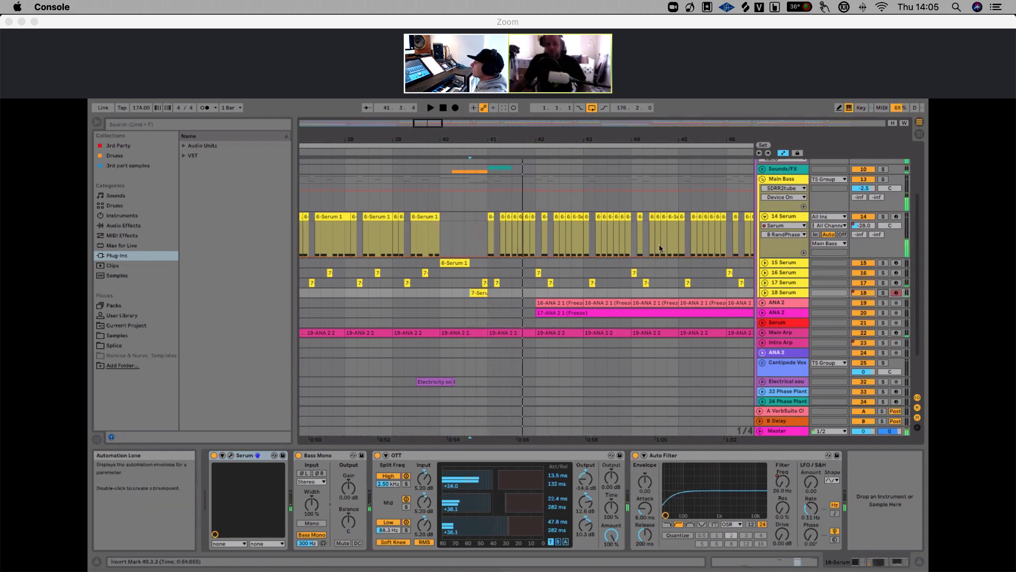
Select the Sounds/FX track
{"action": "scroll", "coordinate": [528, 223], "scroll_direction": "down", "scroll_amount": 3}
{"action": "scroll", "coordinate": [528, 222], "scroll_direction": "up", "scroll_amount": 5}
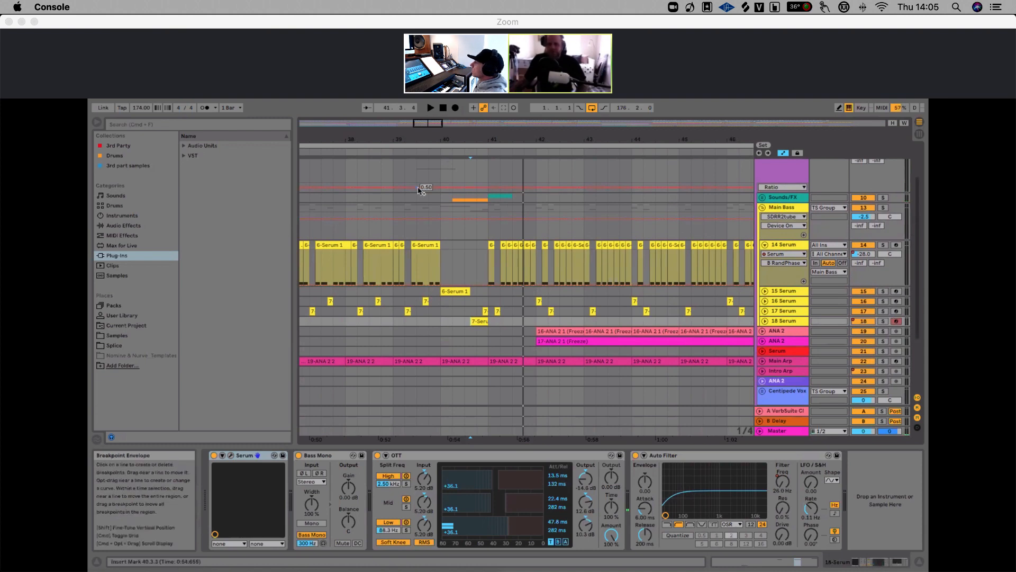
{"action": "left_click", "coordinate": [444, 200]}
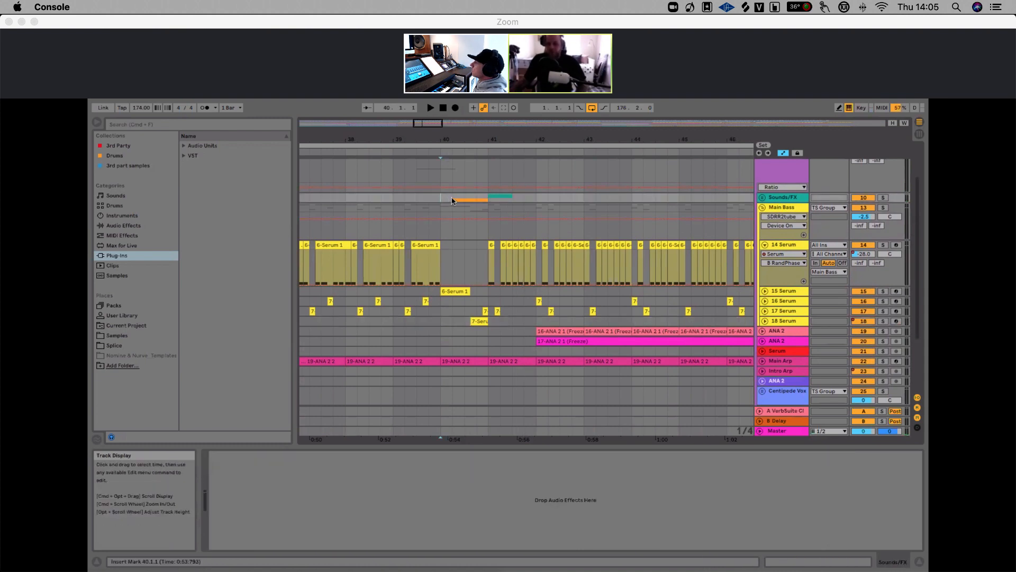
Play the section with the 15 Serum and 18 Serum tracks deactivated, then reactivate both tracks
{"action": "key", "text": "space"}
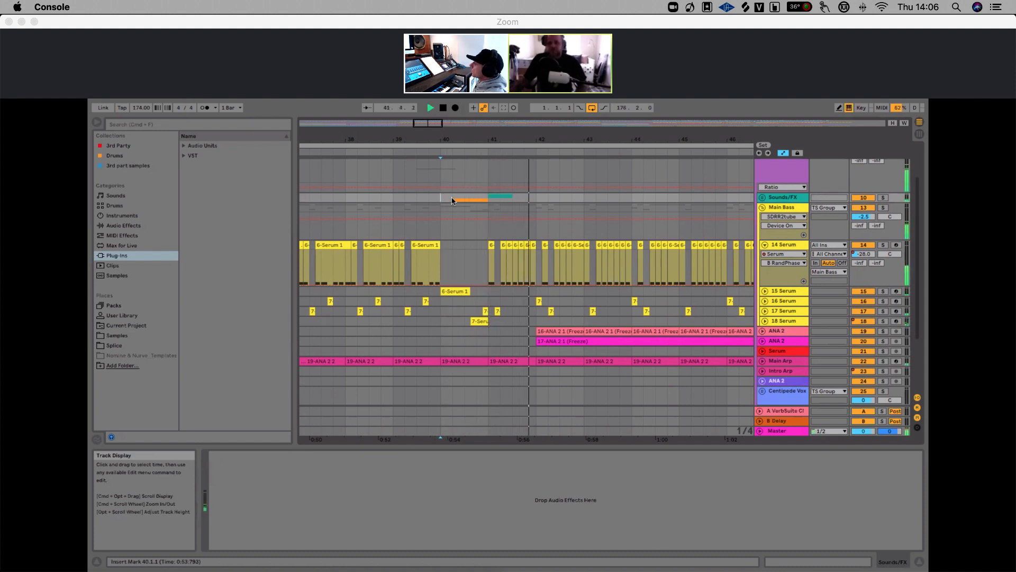
{"action": "key", "text": "space"}
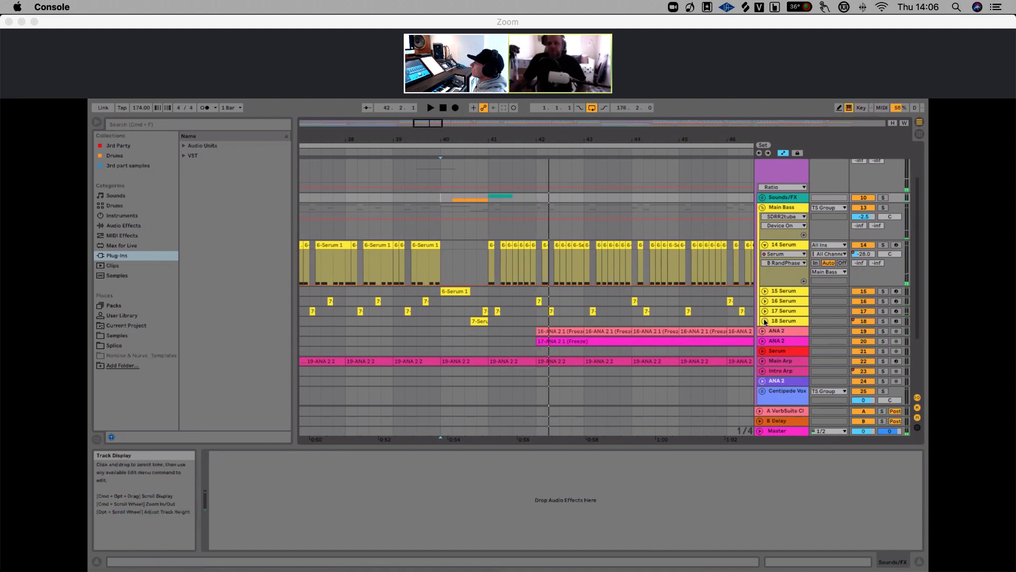
{"action": "left_click", "coordinate": [863, 291]}
{"action": "left_click", "coordinate": [864, 321]}
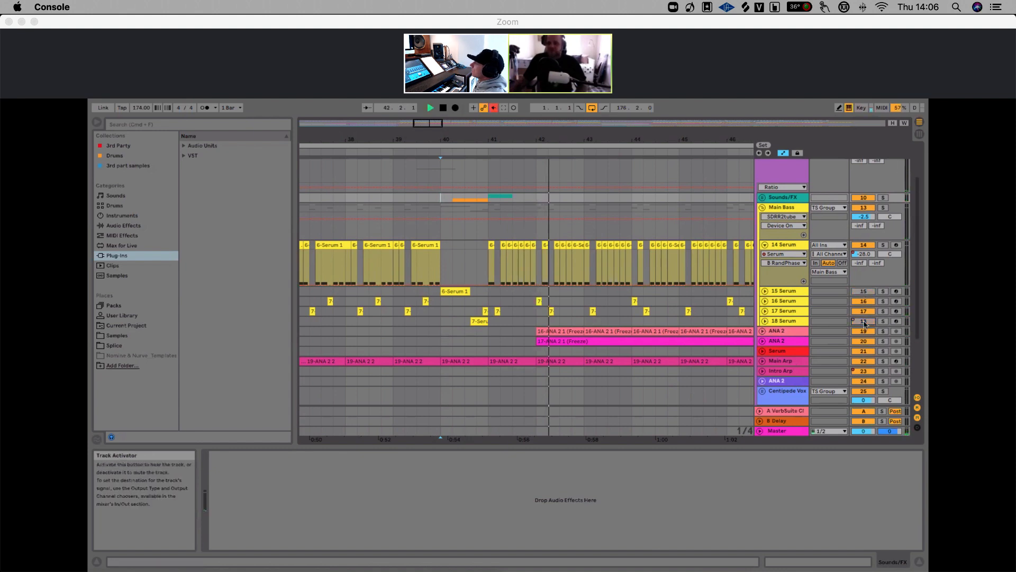
{"action": "key", "text": "space"}
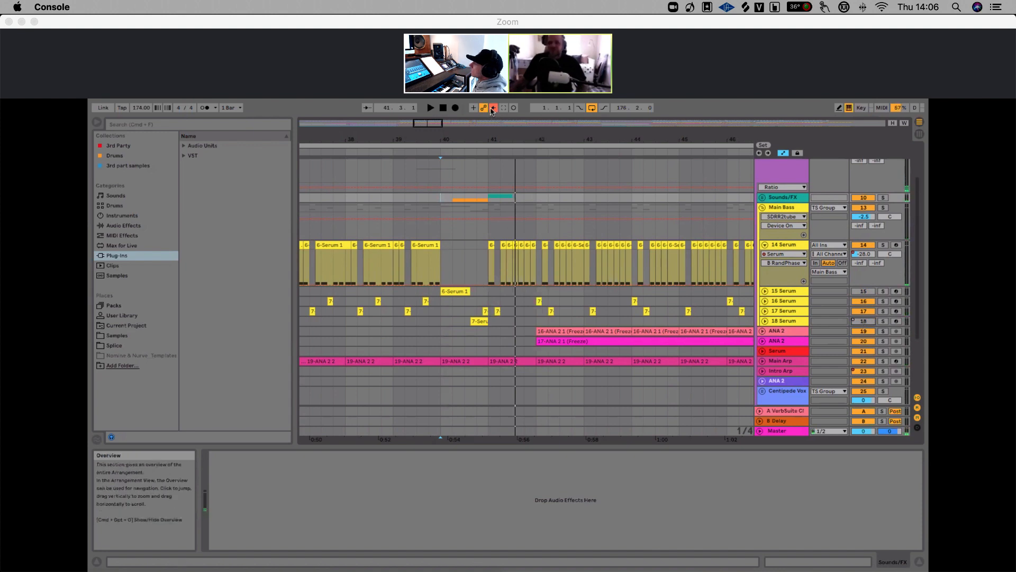
{"action": "left_click", "coordinate": [863, 320]}
{"action": "left_click", "coordinate": [857, 294]}
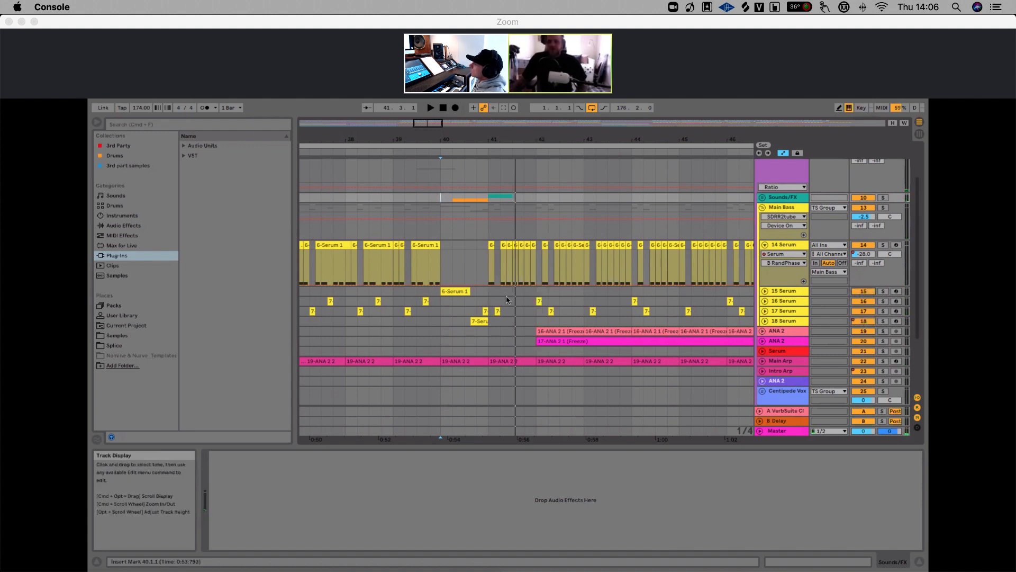
Select the 18 Serum track to inspect its device chain
{"action": "scroll", "coordinate": [561, 254], "scroll_direction": "down", "scroll_amount": 2}
{"action": "left_click_drag", "start_coordinate": [480, 141], "coordinate": [479, 102]}
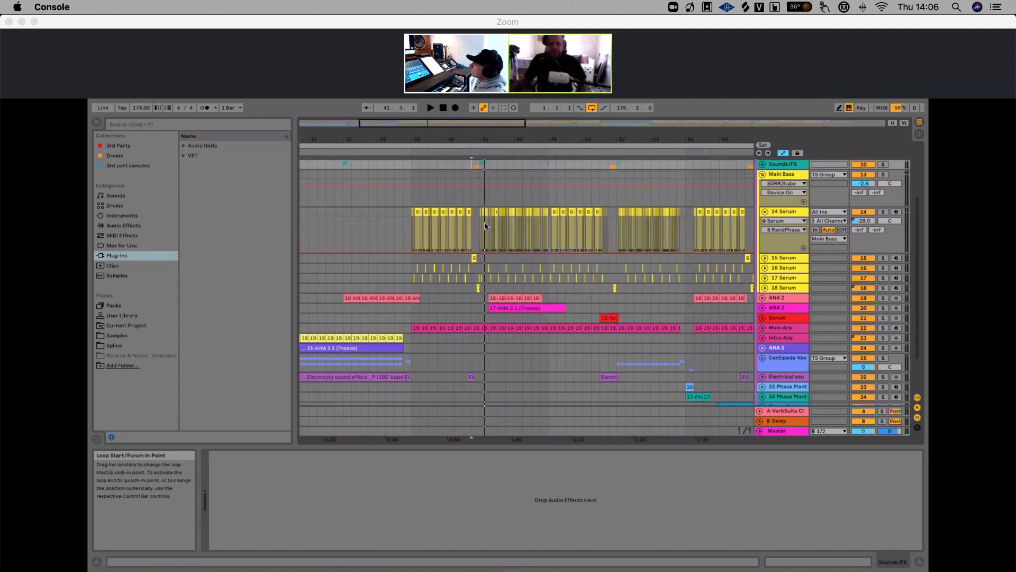
{"action": "left_click", "coordinate": [787, 289]}
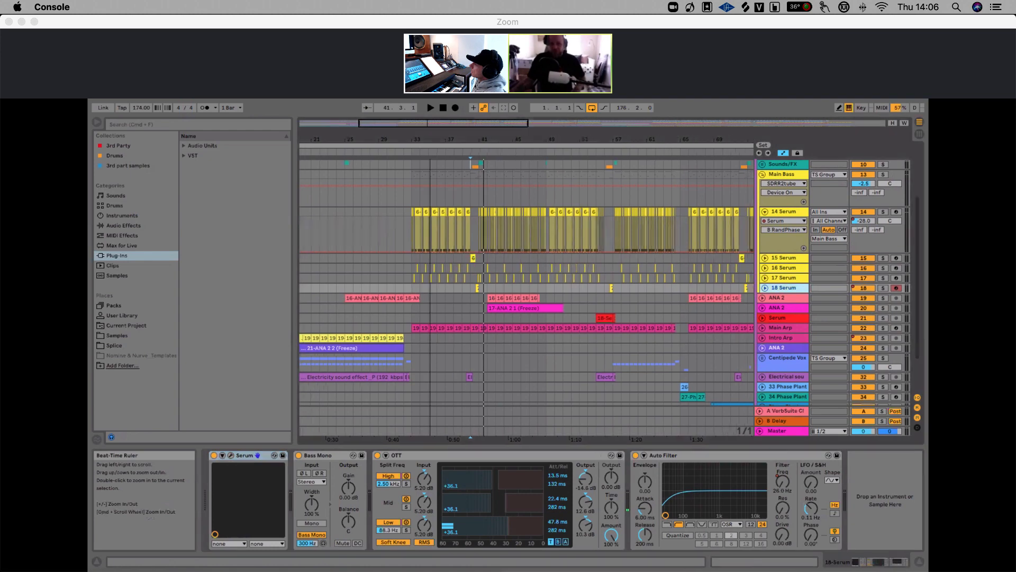
{"action": "mouse_move", "coordinate": [435, 138]}
{"action": "left_mouse_down"}
{"action": "mouse_move", "coordinate": [435, 175]}
{"action": "mouse_move", "coordinate": [457, 141]}
{"action": "mouse_move", "coordinate": [449, 137]}
{"action": "left_mouse_up"}
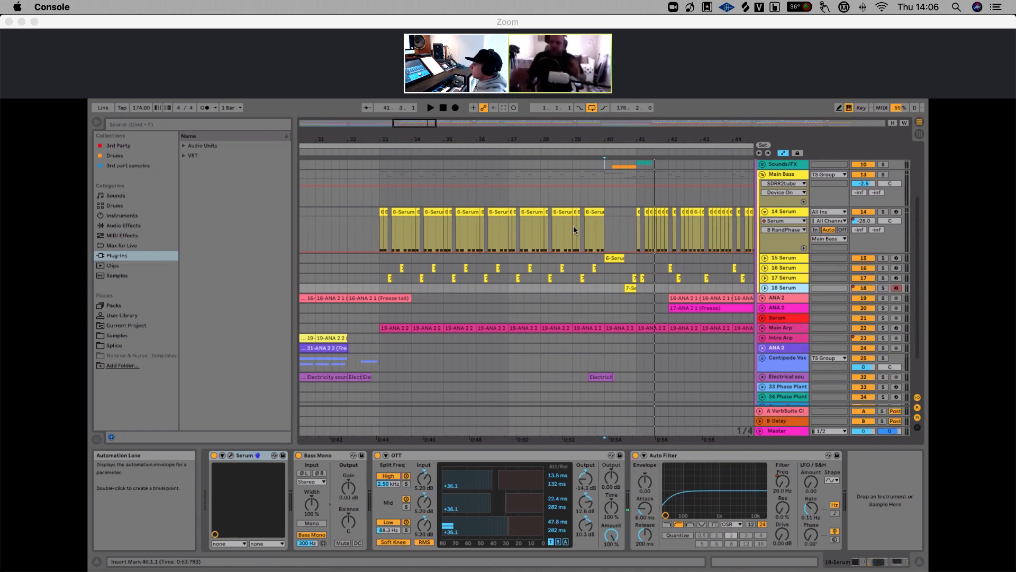
Solo the Main Bass group and play it from around bar 33, jumping ahead to bar 40
{"action": "left_click", "coordinate": [883, 174]}
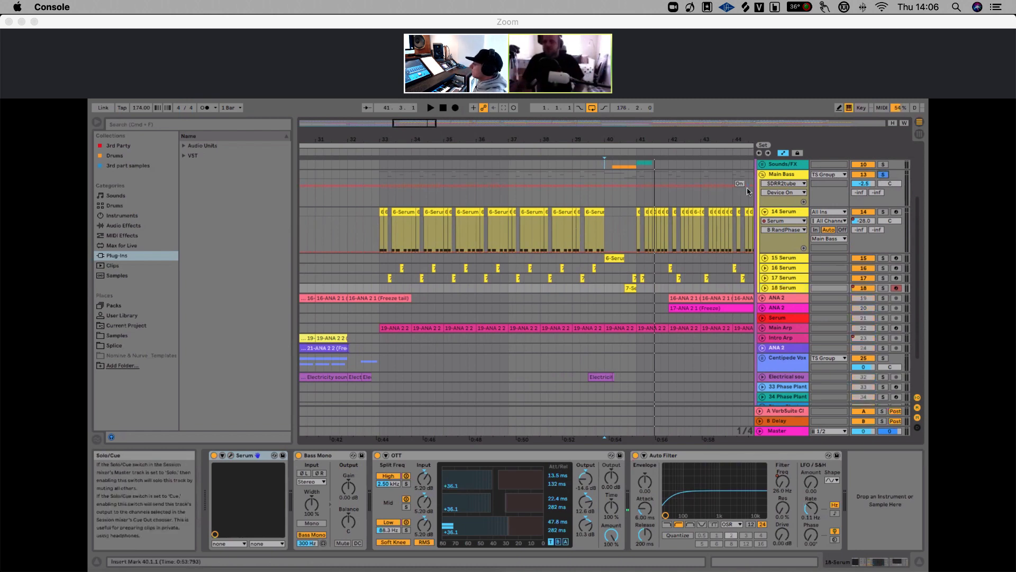
{"action": "left_click", "coordinate": [383, 204]}
{"action": "key", "text": "space"}
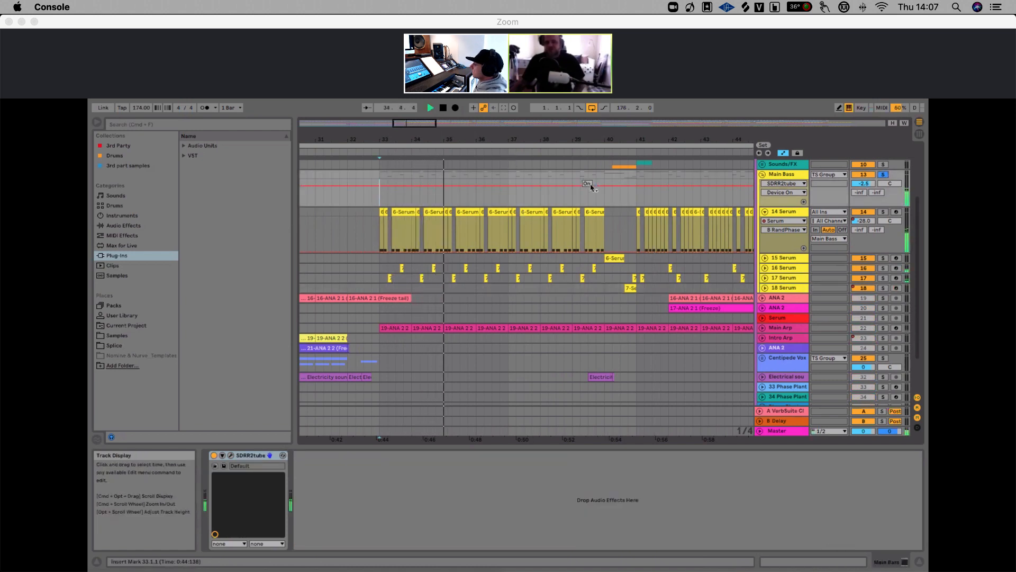
{"action": "left_click", "coordinate": [604, 200]}
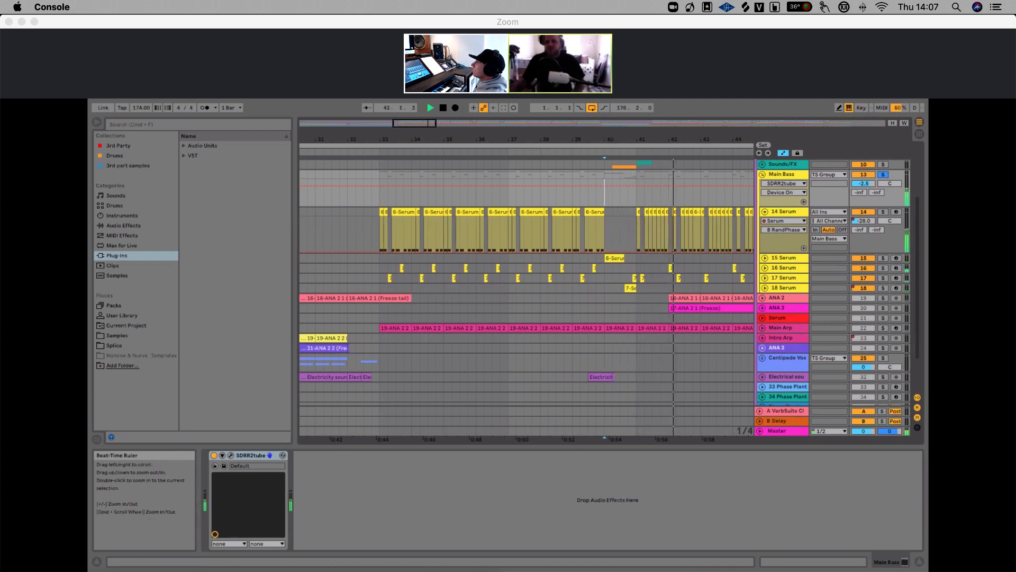
{"action": "left_click_drag", "start_coordinate": [611, 140], "coordinate": [551, 113]}
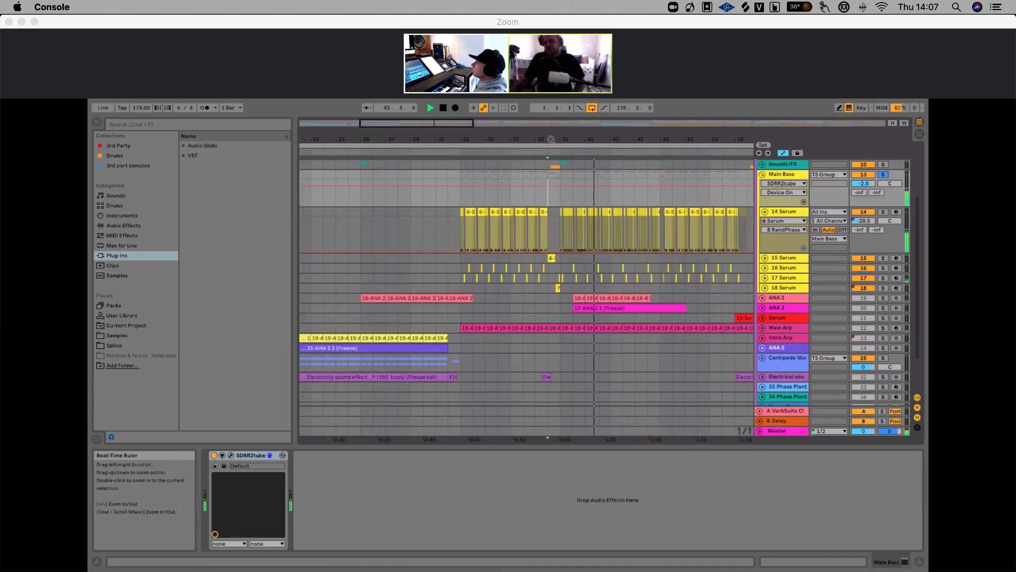
{"action": "key", "text": "space"}
Fold the 14 Serum track and the Main Bass group, selecting the ANA 2 track
{"action": "left_click_drag", "start_coordinate": [559, 140], "coordinate": [528, 139]}
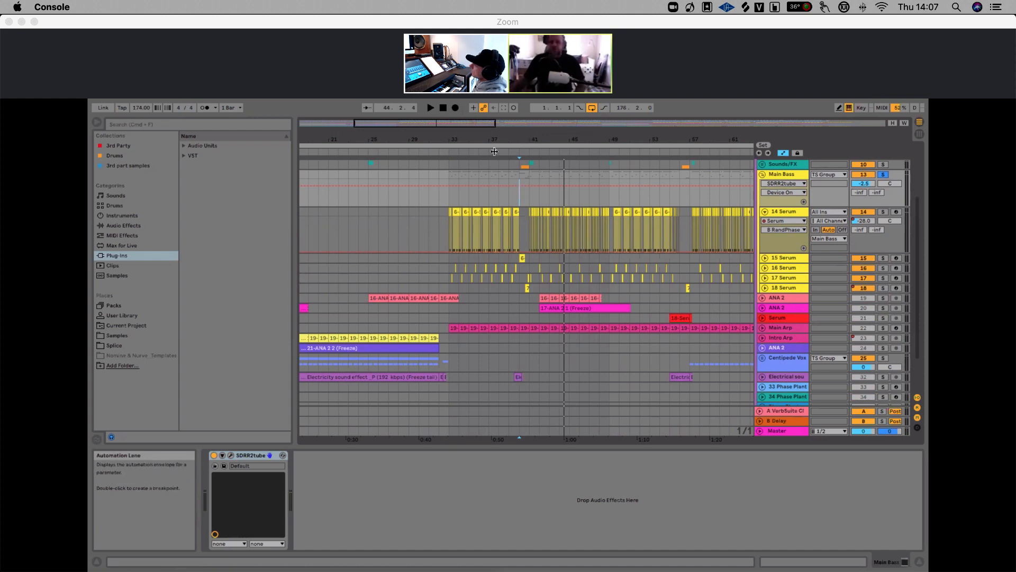
{"action": "left_click_drag", "start_coordinate": [481, 139], "coordinate": [479, 112]}
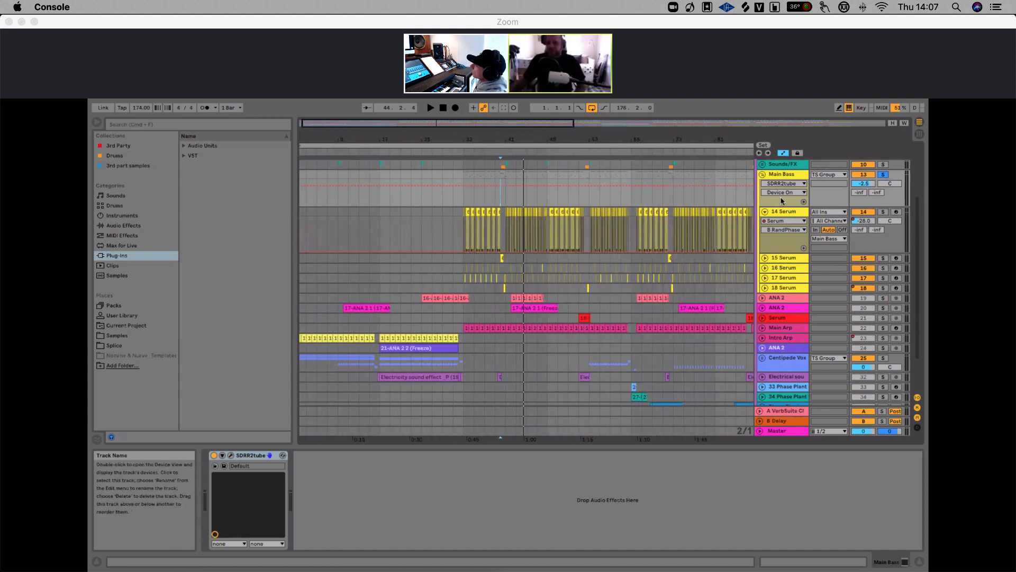
{"action": "left_click", "coordinate": [765, 212]}
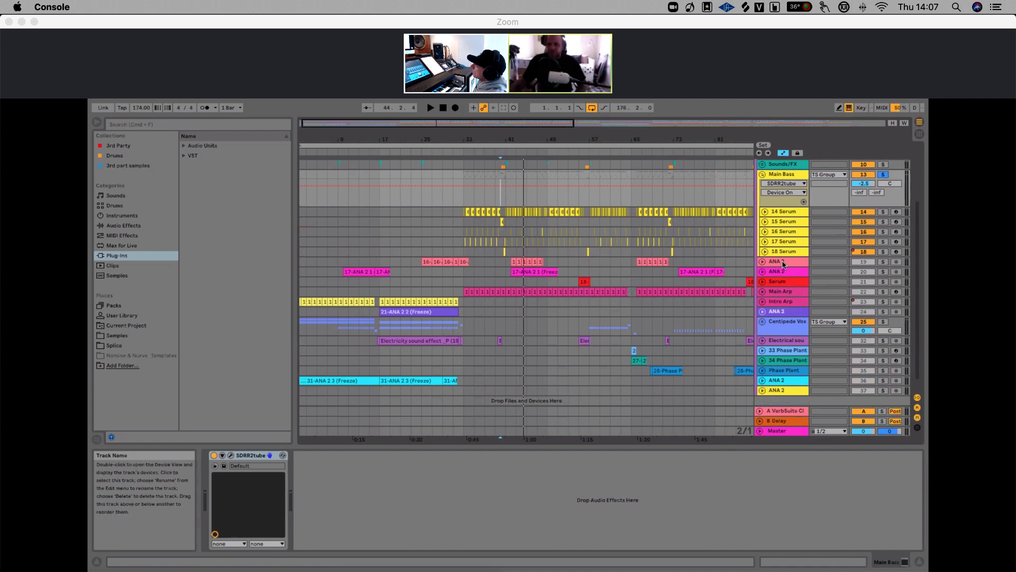
{"action": "left_click", "coordinate": [783, 262]}
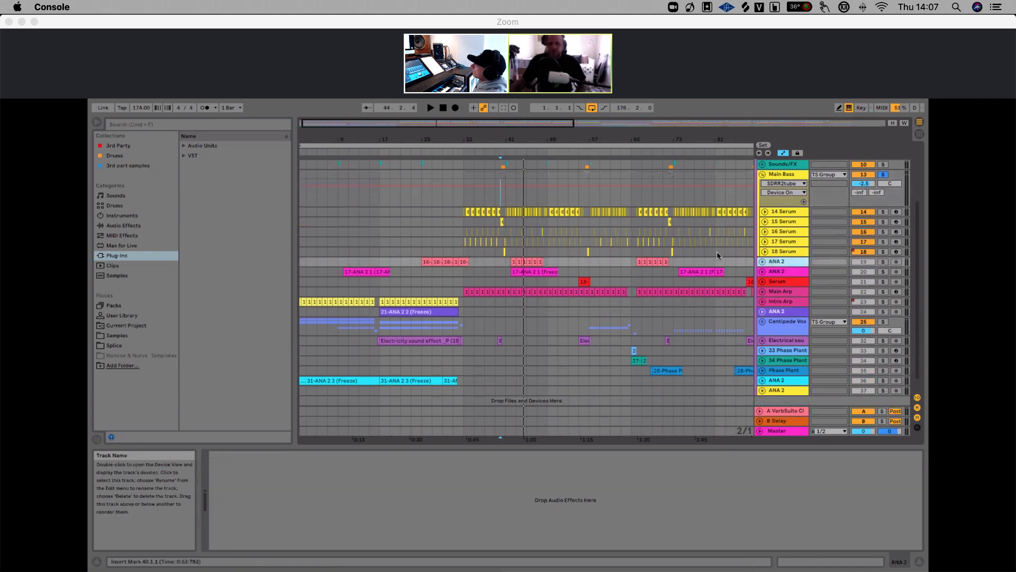
{"action": "left_click", "coordinate": [763, 175]}
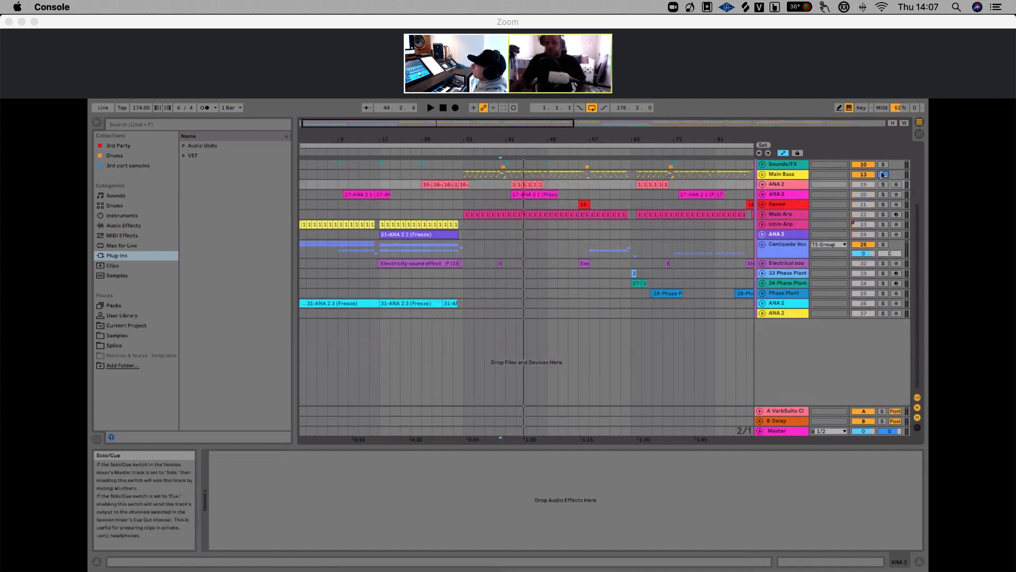
Unfold the 19 ANA 2 track and play its clips from around bar 25
{"action": "left_click_drag", "start_coordinate": [494, 140], "coordinate": [493, 127]}
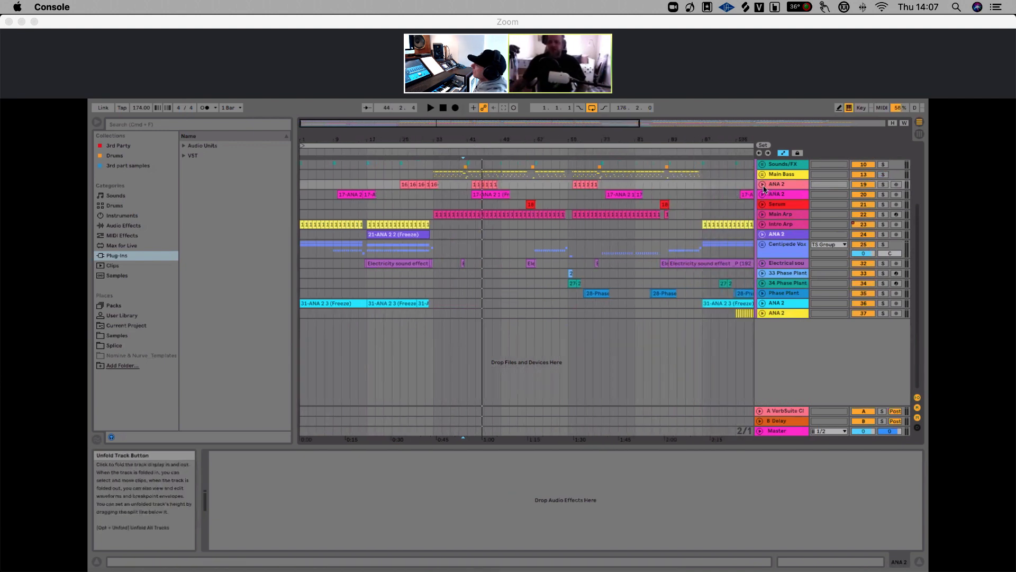
{"action": "left_click", "coordinate": [763, 184]}
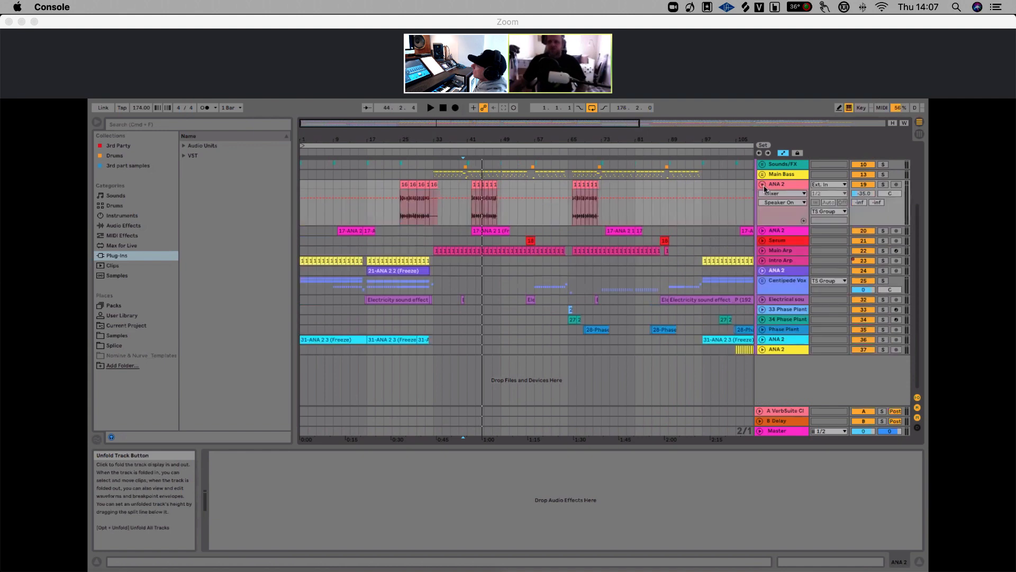
{"action": "left_click_drag", "start_coordinate": [400, 139], "coordinate": [400, 153]}
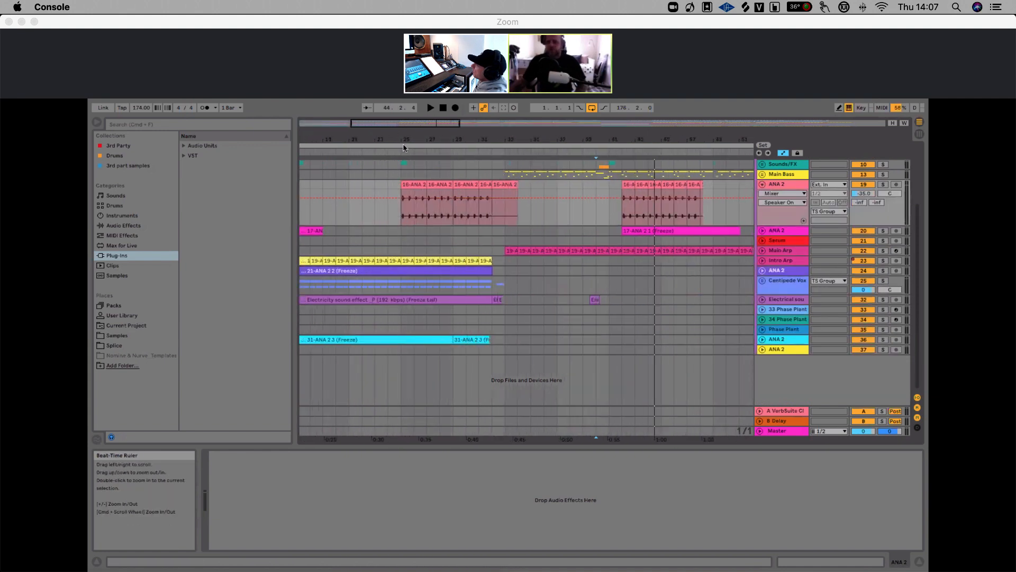
{"action": "left_click", "coordinate": [400, 189]}
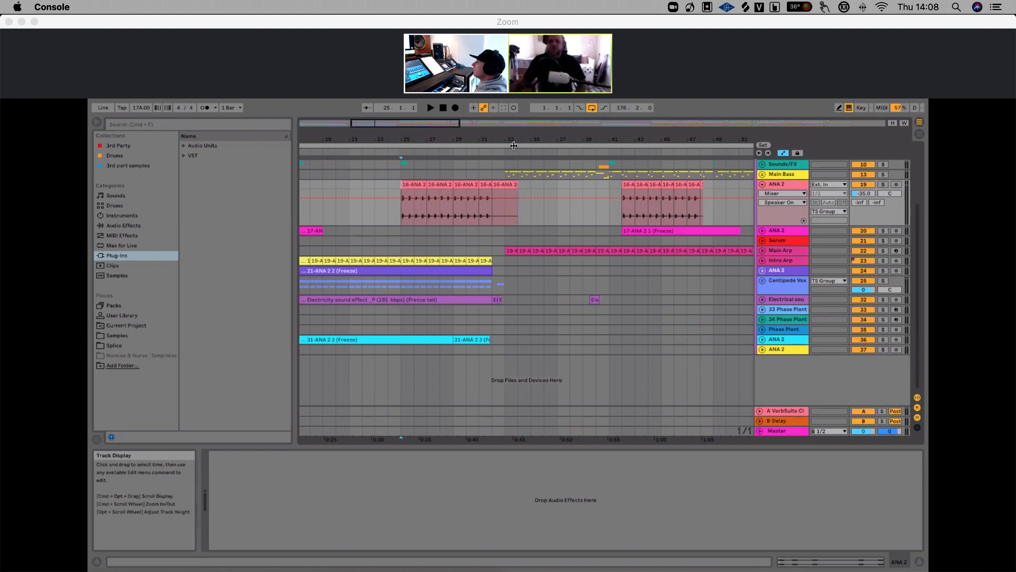
{"action": "left_click_drag", "start_coordinate": [513, 142], "coordinate": [513, 108]}
{"action": "left_click_drag", "start_coordinate": [461, 142], "coordinate": [411, 170]}
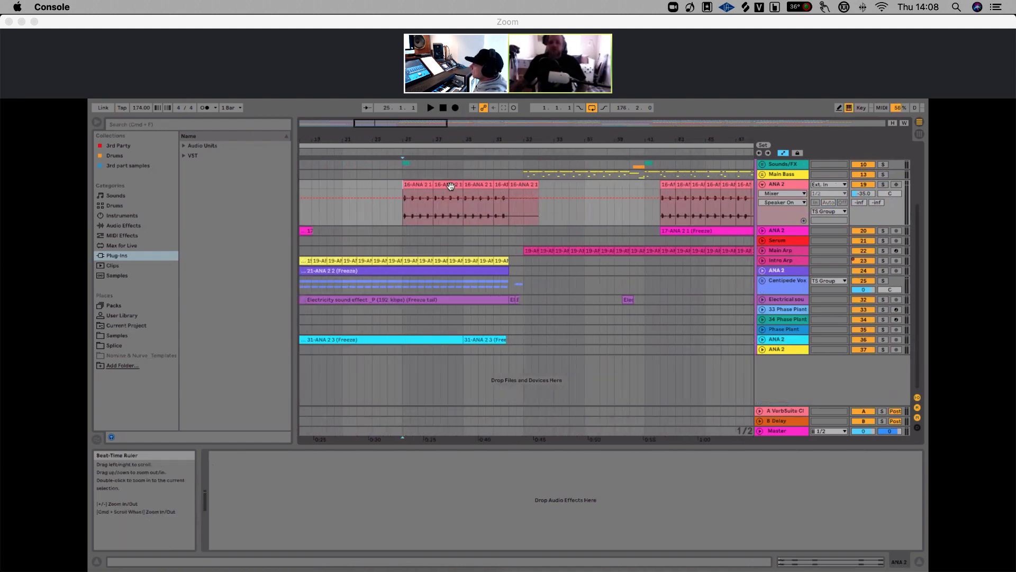
{"action": "key", "text": "space"}
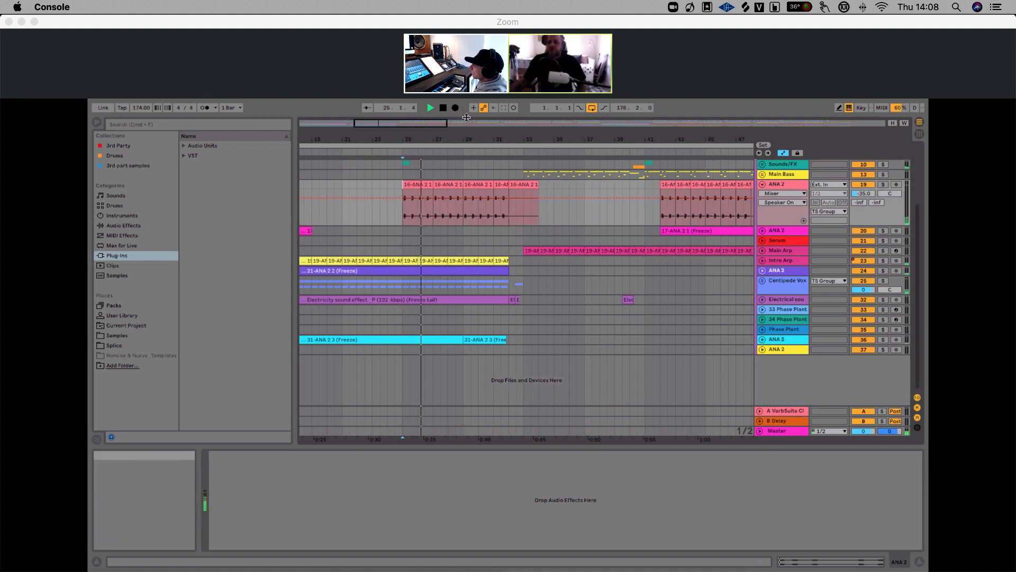
{"action": "key", "text": "space"}
Solo the 19 ANA 2 track, play it from around bar 25, then unsolo it
{"action": "left_click_drag", "start_coordinate": [478, 139], "coordinate": [478, 120]}
{"action": "left_click", "coordinate": [883, 184]}
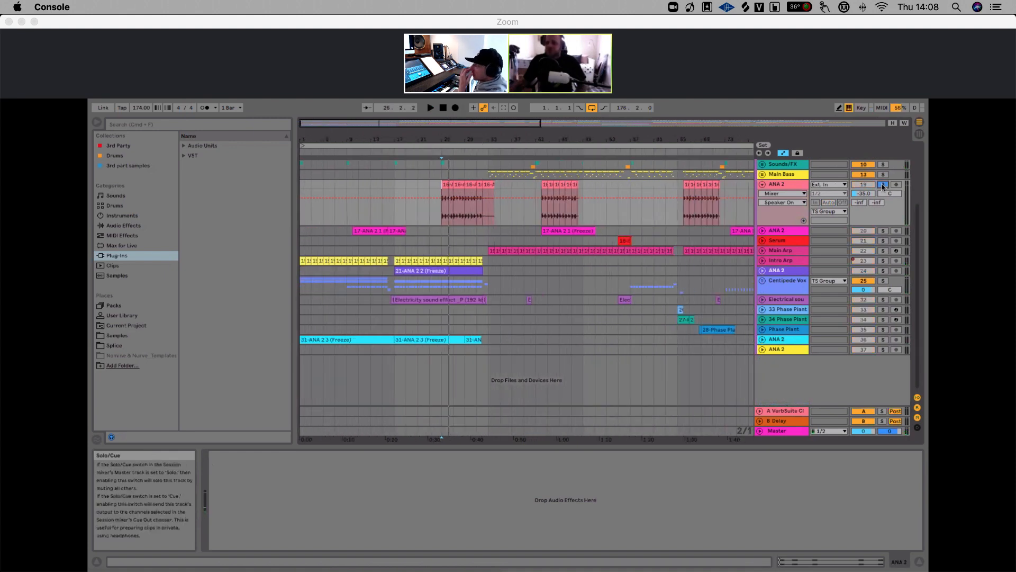
{"action": "key", "text": "space"}
{"action": "left_click", "coordinate": [785, 185]}
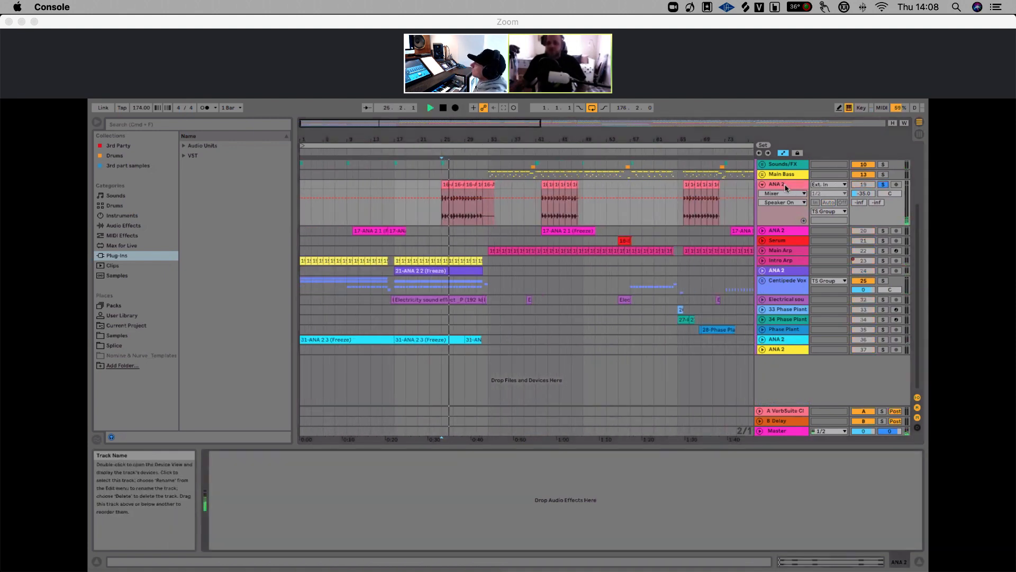
{"action": "left_click_drag", "start_coordinate": [567, 140], "coordinate": [566, 122]}
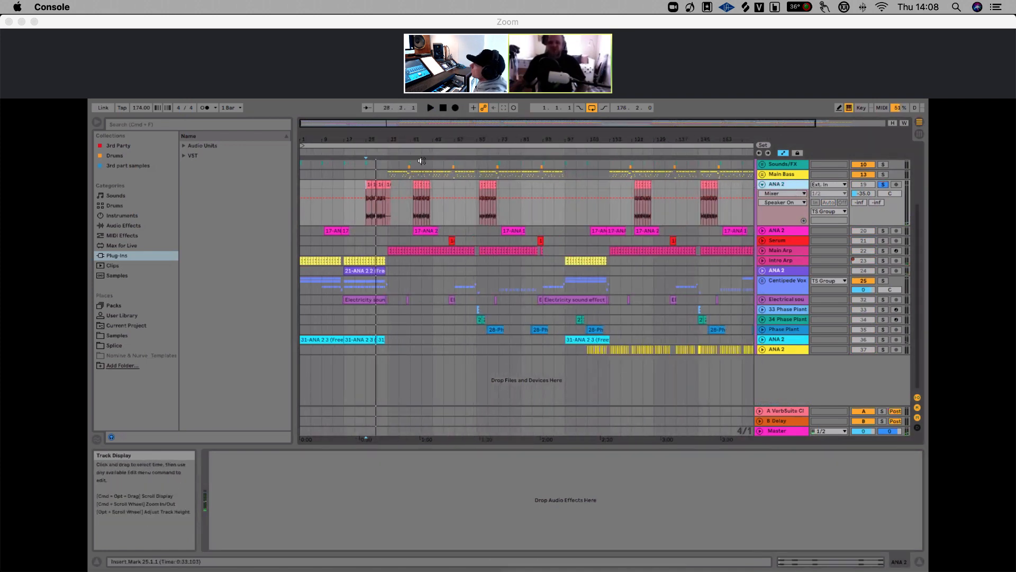
{"action": "left_click_drag", "start_coordinate": [363, 140], "coordinate": [364, 180]}
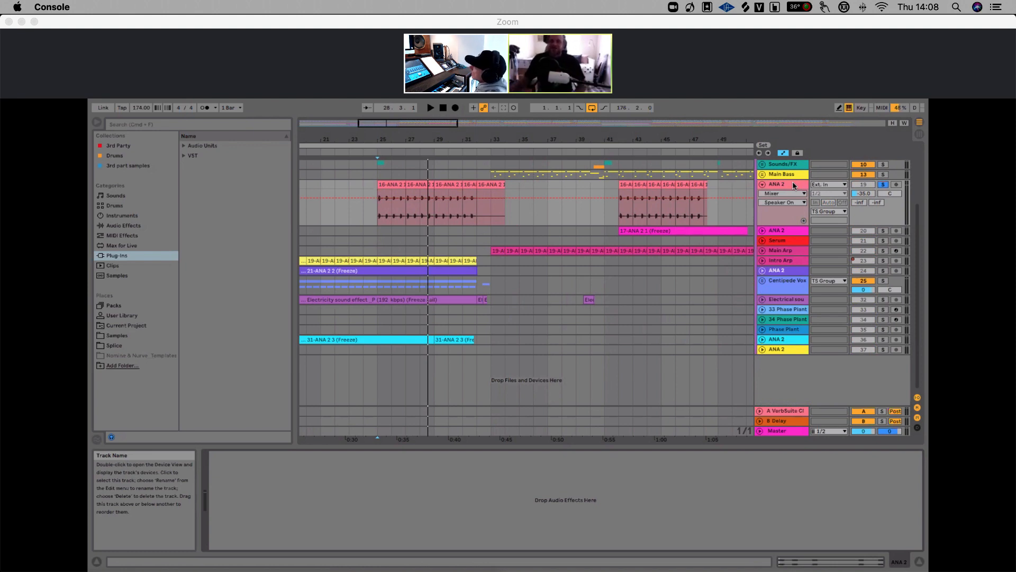
{"action": "left_click_drag", "start_coordinate": [382, 138], "coordinate": [459, 101]}
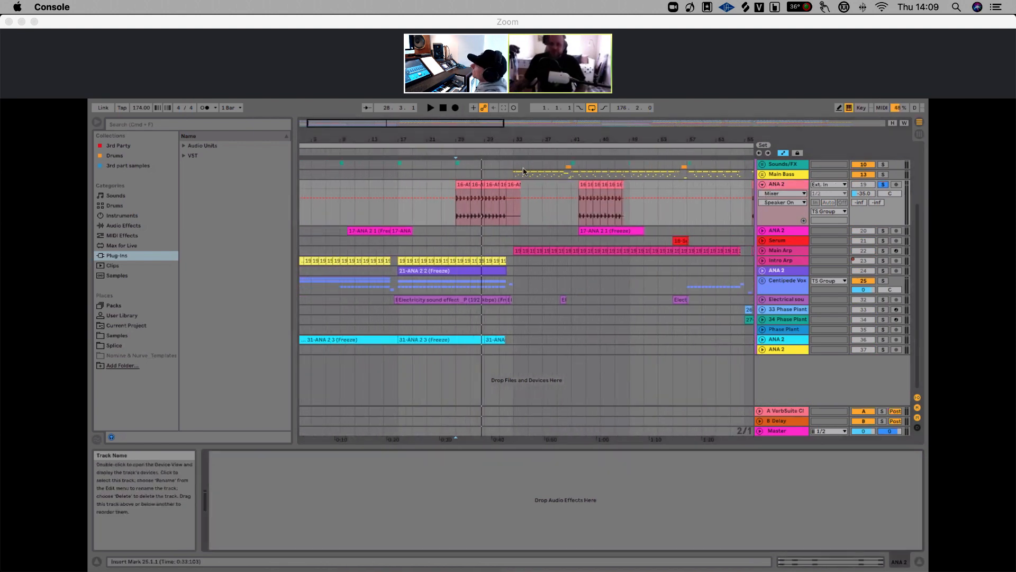
{"action": "key", "text": "minus"}
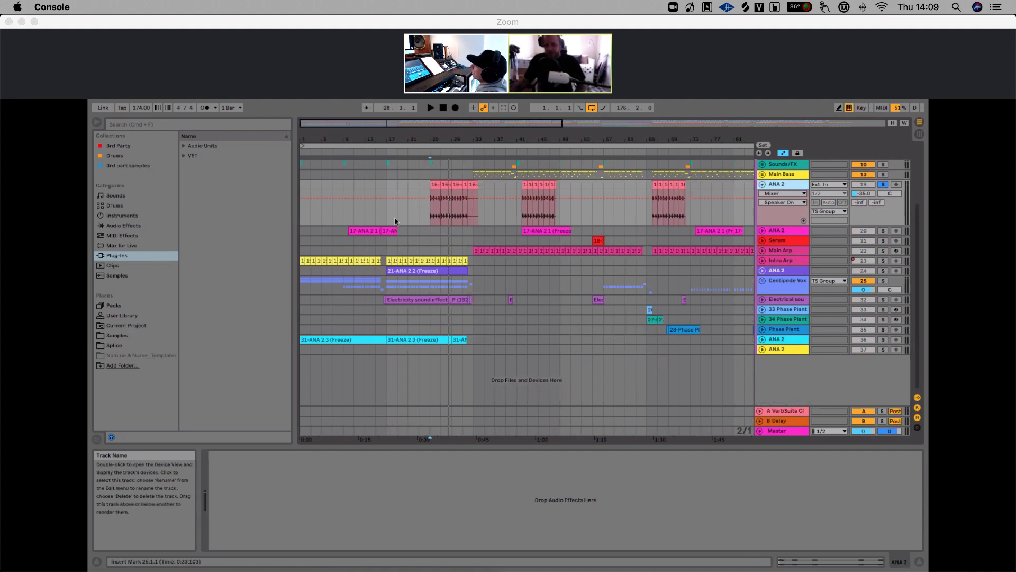
{"action": "left_click", "coordinate": [435, 192]}
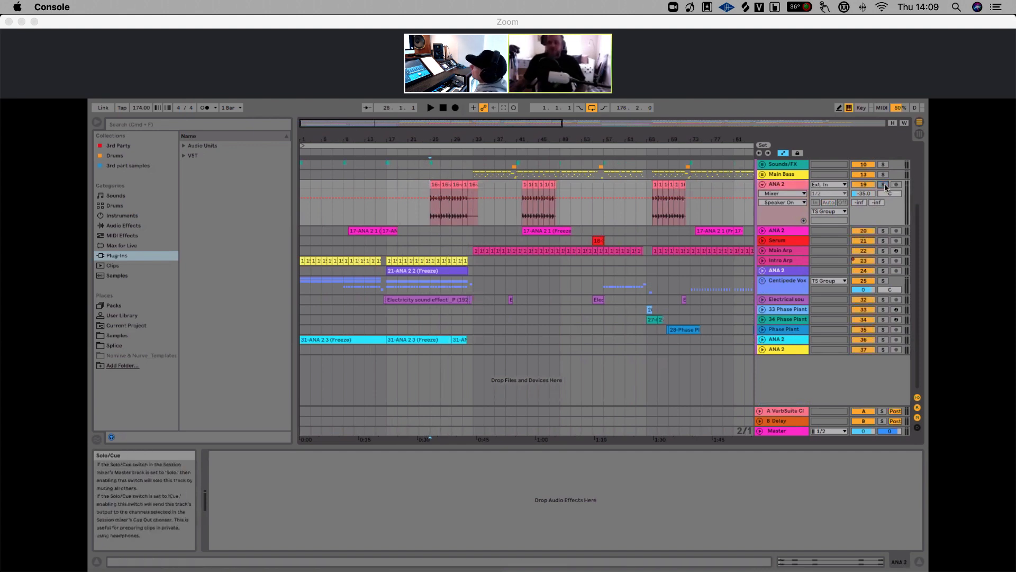
{"action": "key", "text": "space"}
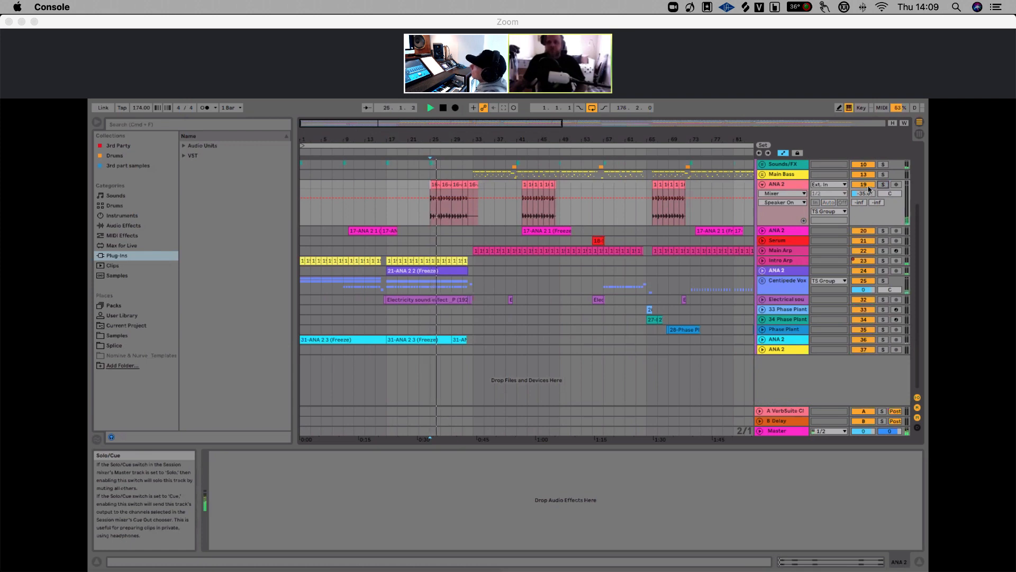
{"action": "left_click", "coordinate": [883, 184]}
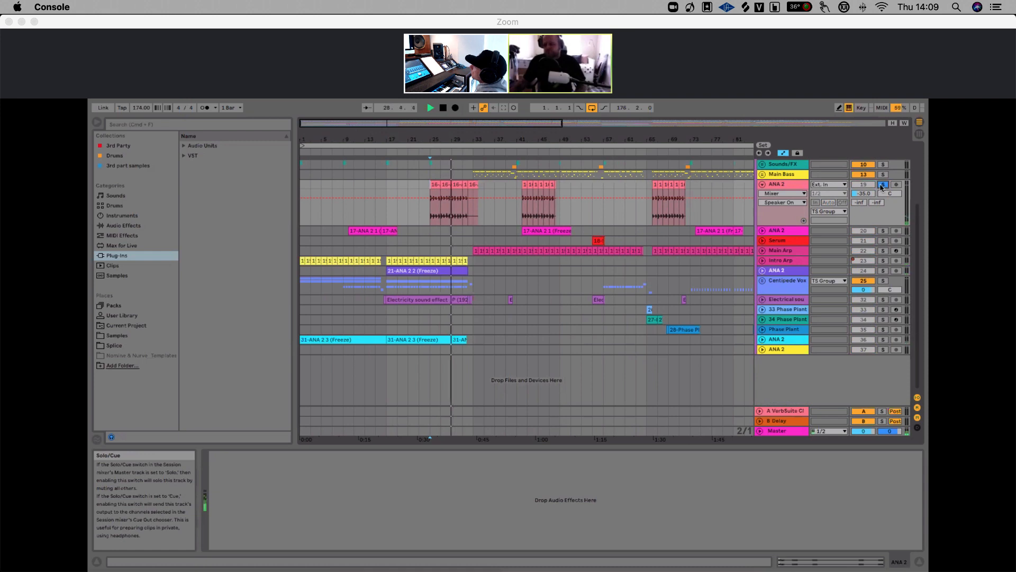
{"action": "key", "text": "space"}
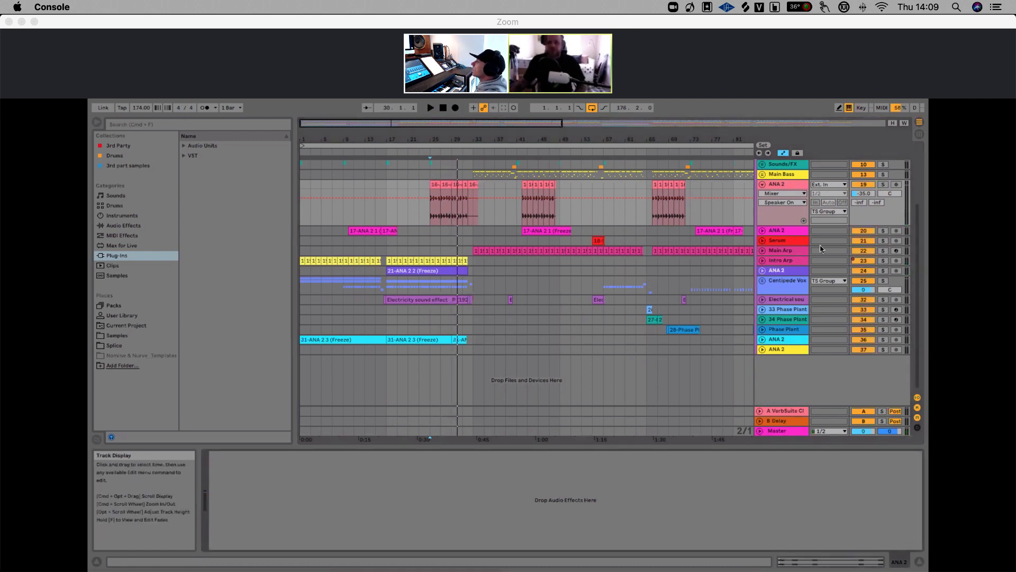
Play the 20 ANA 2 track from its first clip and solo it
{"action": "left_click", "coordinate": [345, 231]}
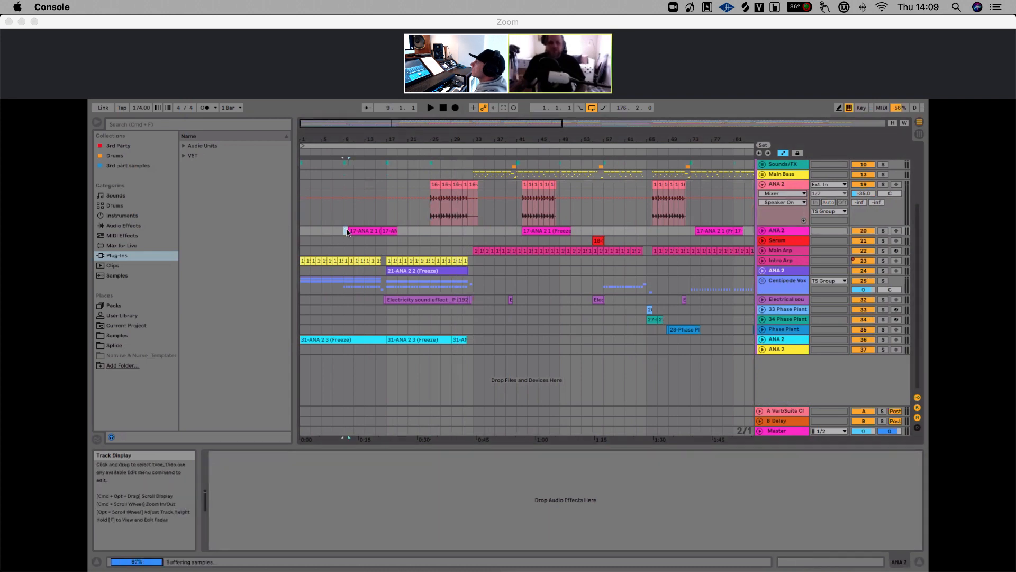
{"action": "key", "text": "space"}
{"action": "left_click", "coordinate": [883, 231]}
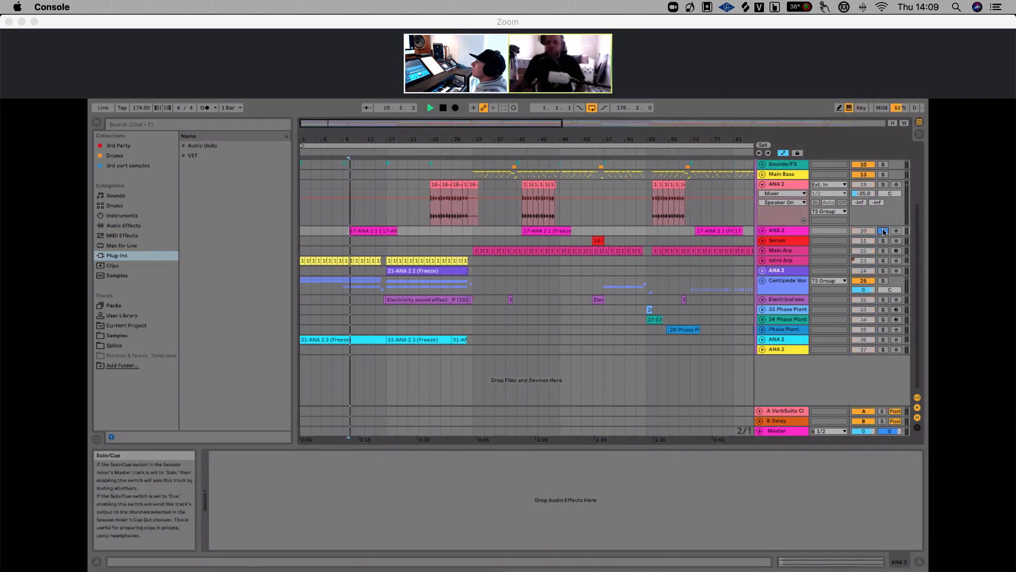
Unfold the 20 ANA 2 track, stopping playback and unsoloing it
{"action": "left_click", "coordinate": [762, 231]}
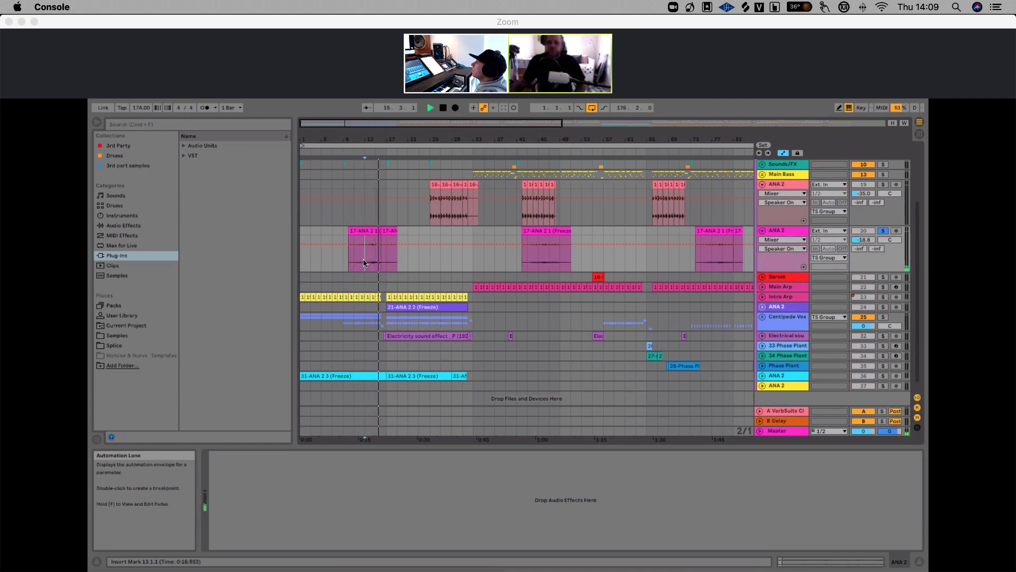
{"action": "key", "text": "space"}
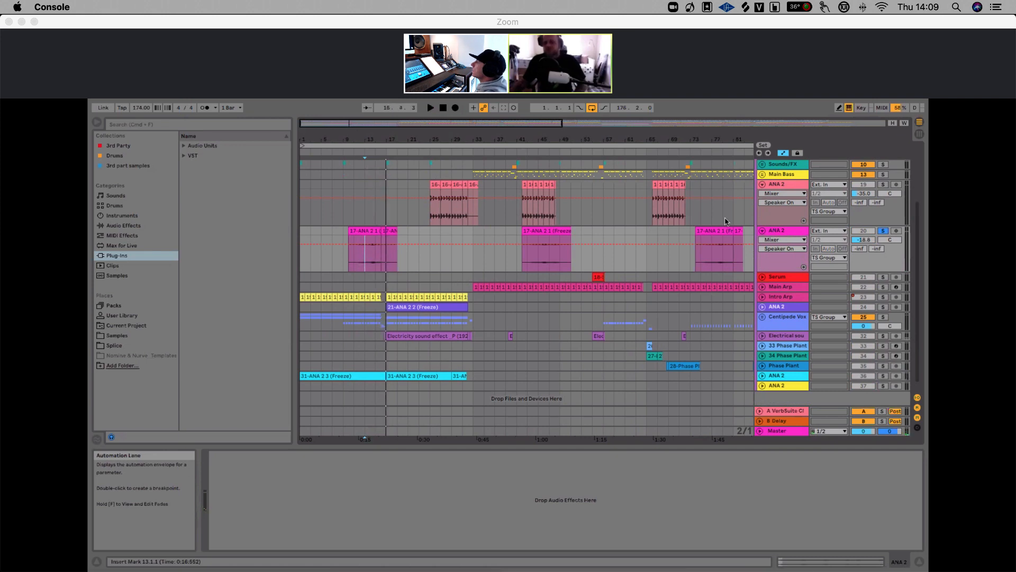
{"action": "left_click", "coordinate": [883, 231]}
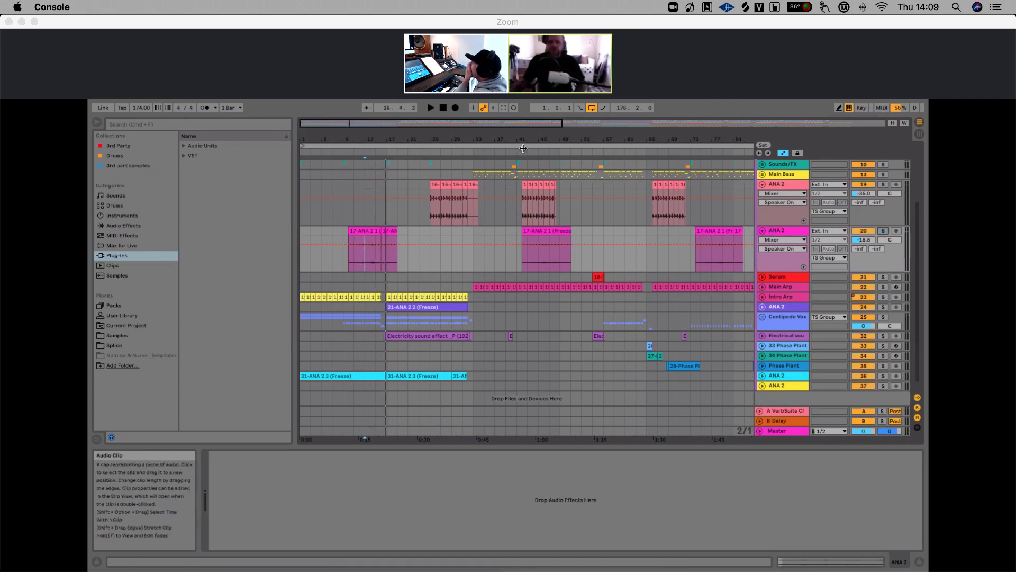
Zoom into the 17-ANA 2 1 (Freeze) clip and play it from around bar 44
{"action": "left_click_drag", "start_coordinate": [523, 148], "coordinate": [528, 266]}
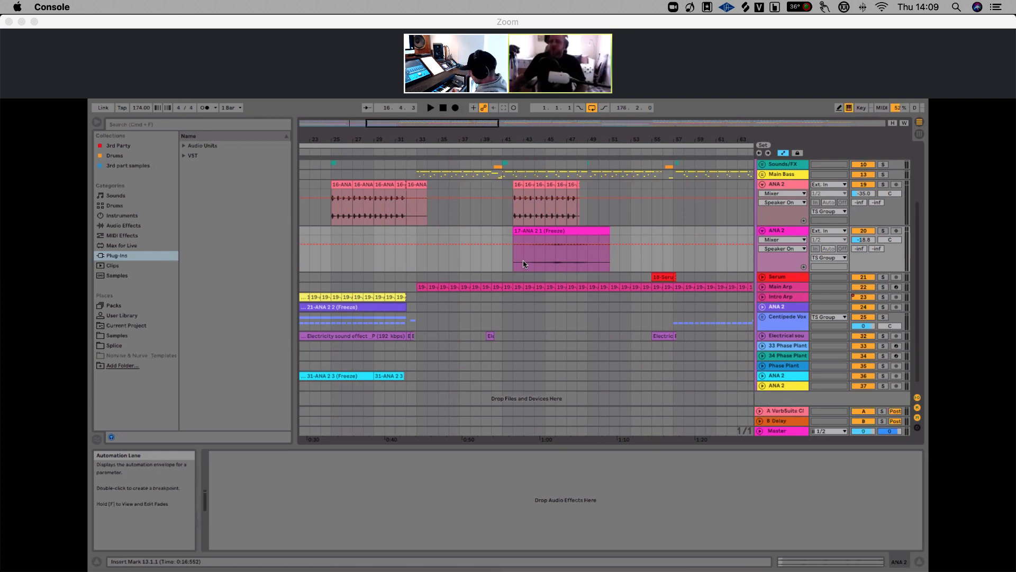
{"action": "left_click", "coordinate": [533, 264]}
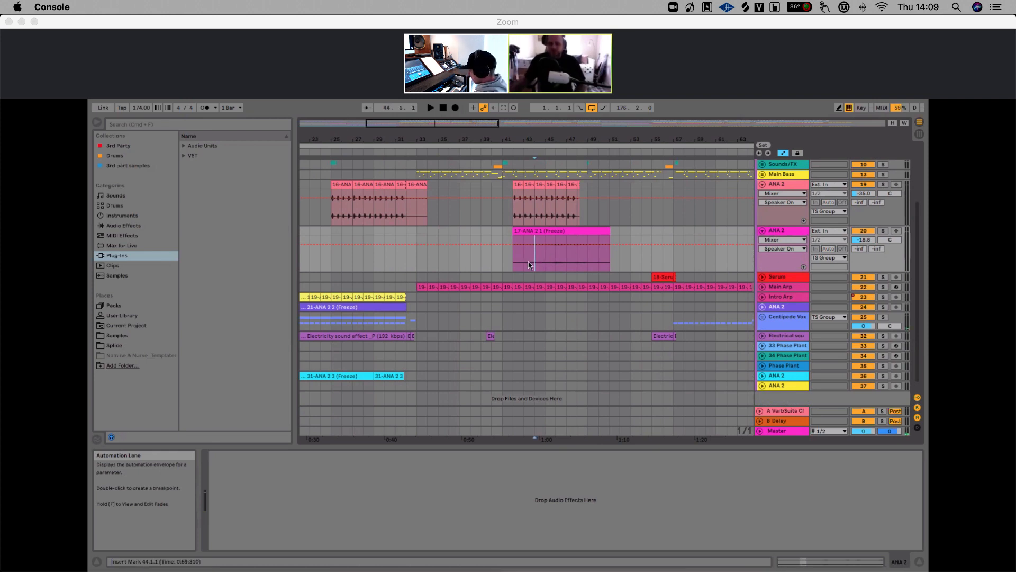
{"action": "key", "text": "space"}
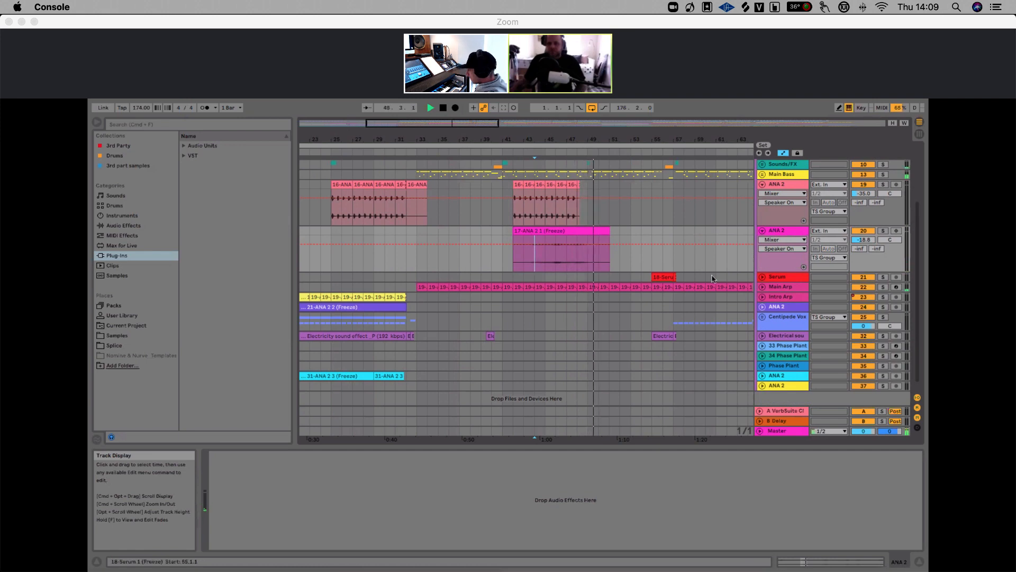
{"action": "key", "text": "space"}
Show automation and enlarge the 20 ANA 2 track's lane to inspect its clip waveform closely
{"action": "left_click", "coordinate": [783, 232]}
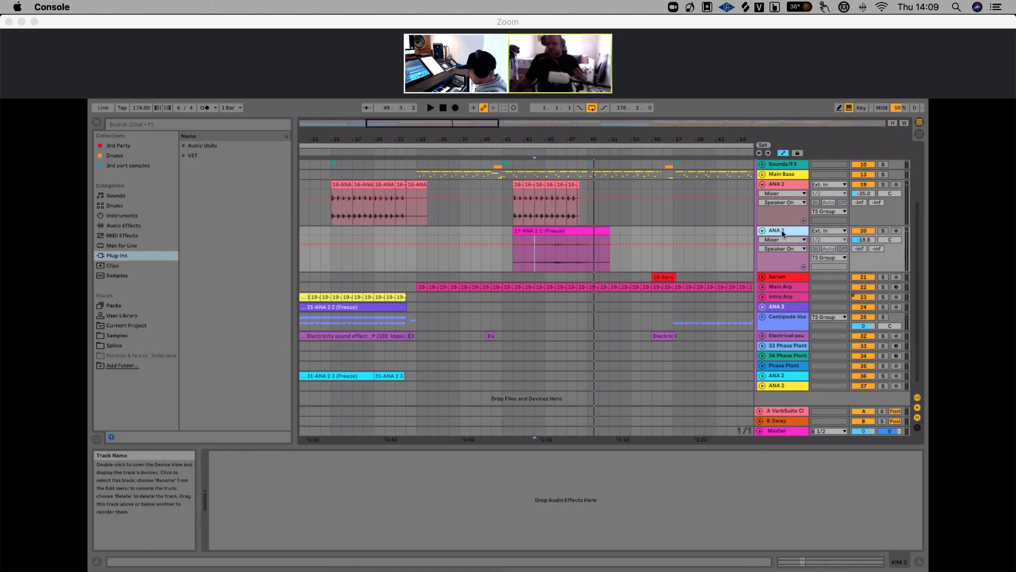
{"action": "key", "text": "a"}
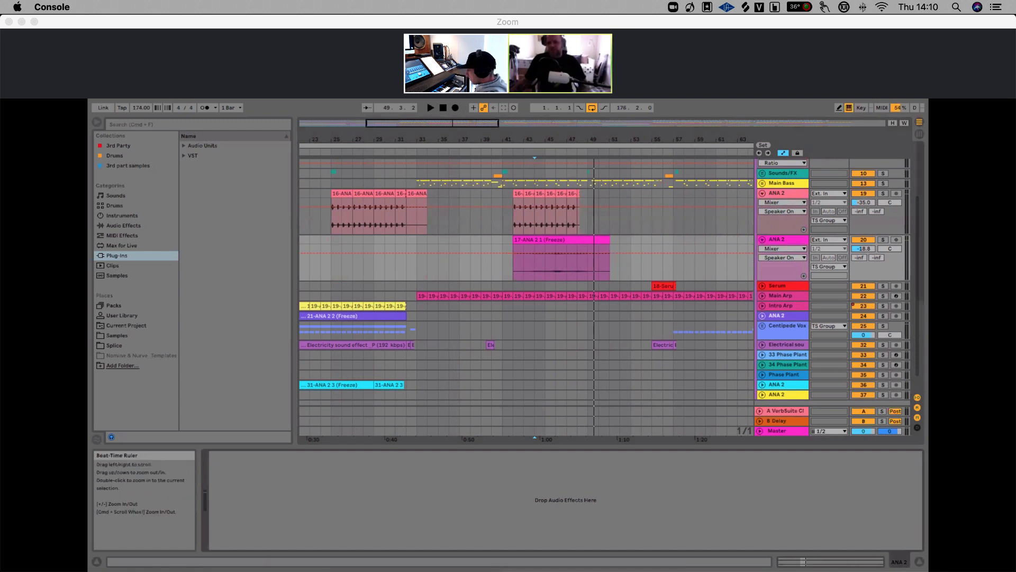
{"action": "left_click_drag", "start_coordinate": [545, 140], "coordinate": [545, 247]}
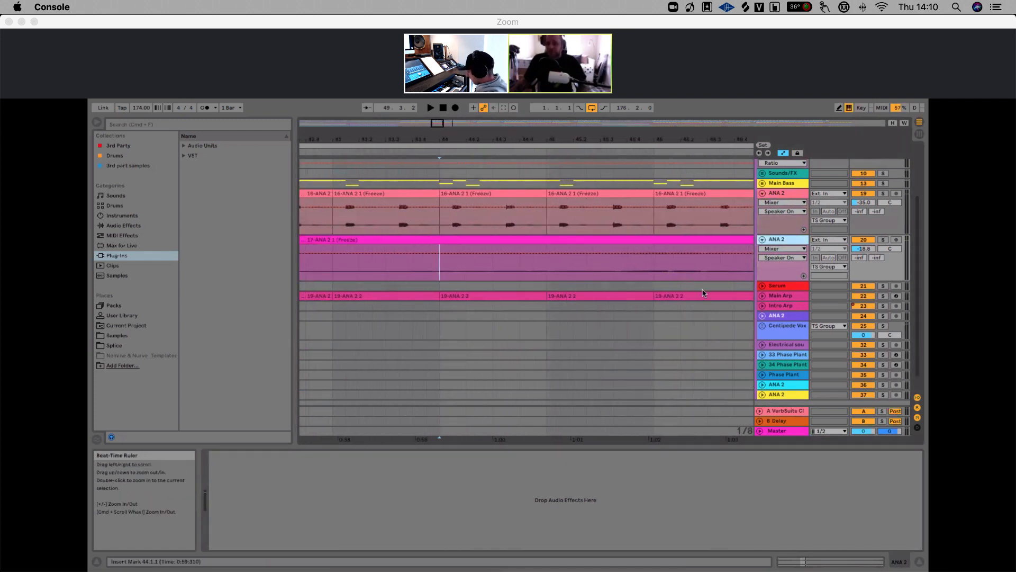
{"action": "left_click_drag", "start_coordinate": [778, 281], "coordinate": [788, 379]}
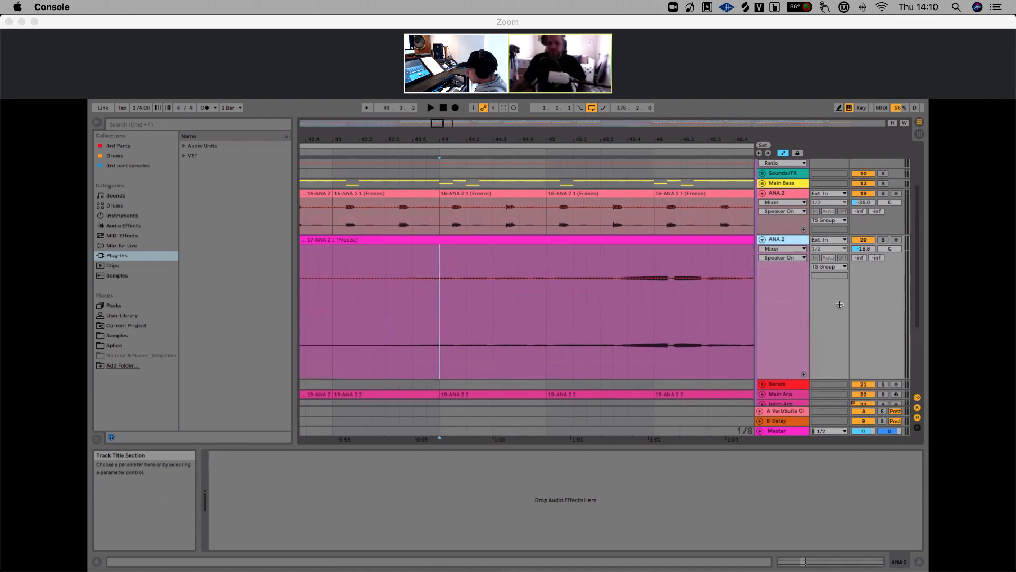
{"action": "left_click_drag", "start_coordinate": [519, 336], "coordinate": [559, 334]}
{"action": "left_click_drag", "start_coordinate": [612, 140], "coordinate": [389, 263]}
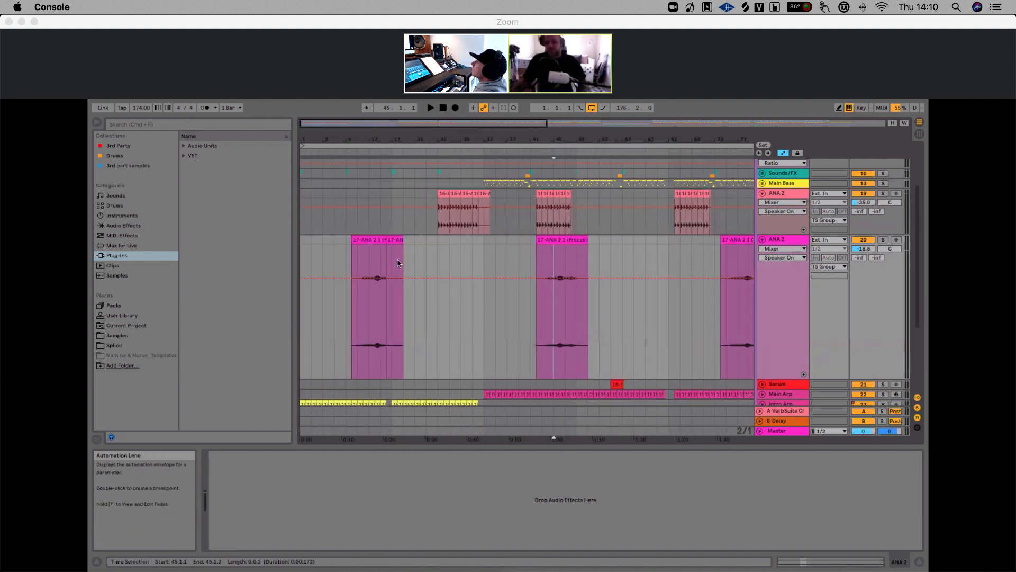
Fold the 20 ANA 2 track back up
{"action": "left_click", "coordinate": [597, 252]}
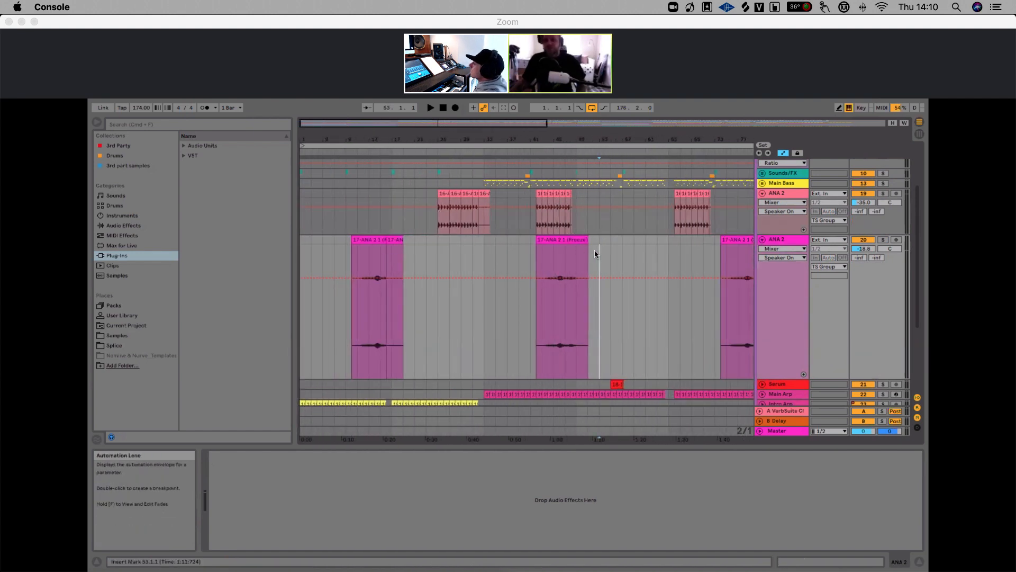
{"action": "left_click", "coordinate": [762, 239]}
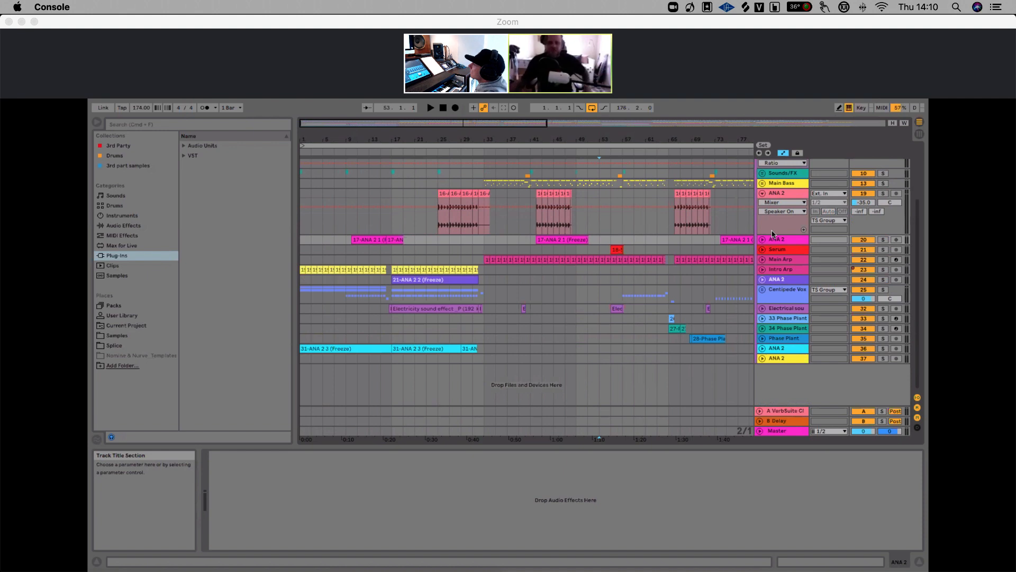
{"action": "left_click_drag", "start_coordinate": [562, 139], "coordinate": [560, 125]}
Solo the 21 Serum track and play it briefly
{"action": "left_click", "coordinate": [790, 252]}
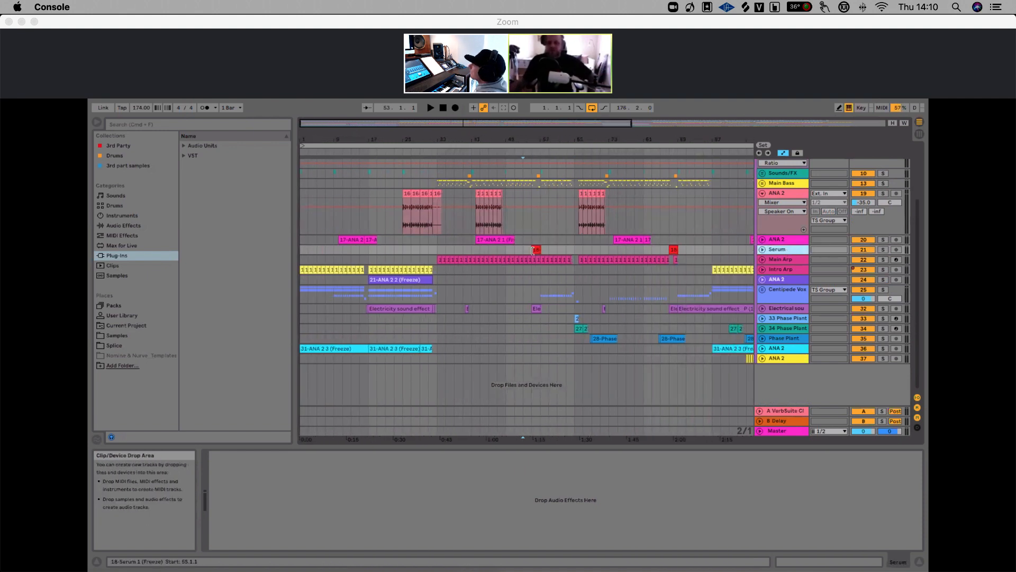
{"action": "left_click", "coordinate": [883, 250]}
{"action": "key", "text": "space"}
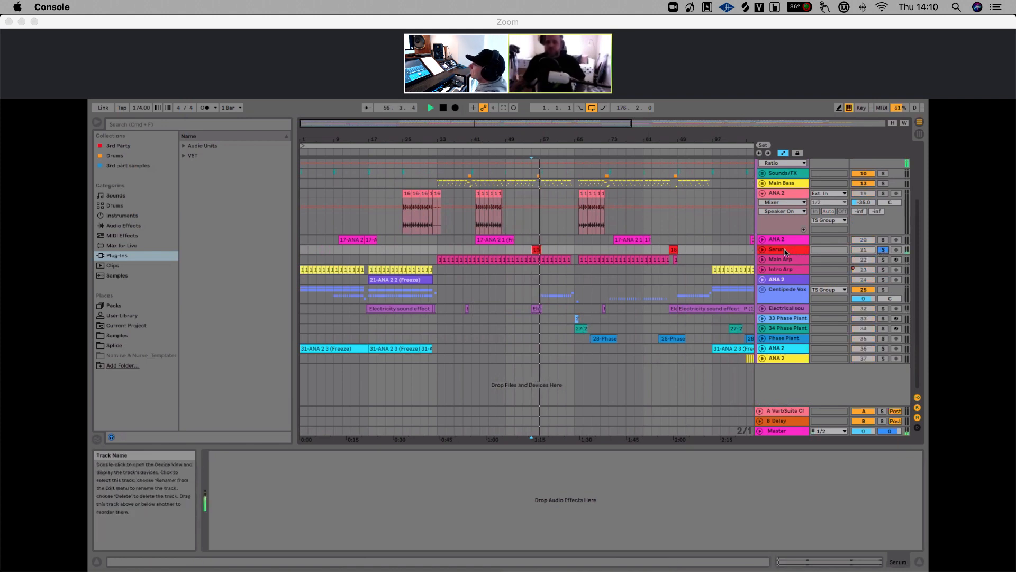
{"action": "key", "text": "space"}
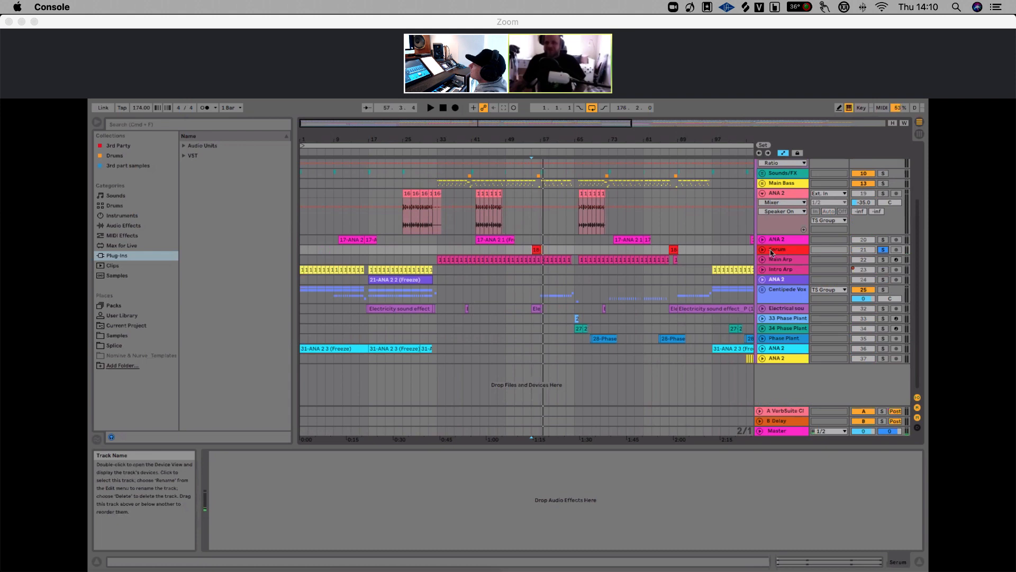
Unfold the Serum track, zoom in on its clip and unsolo it
{"action": "left_click", "coordinate": [763, 249]}
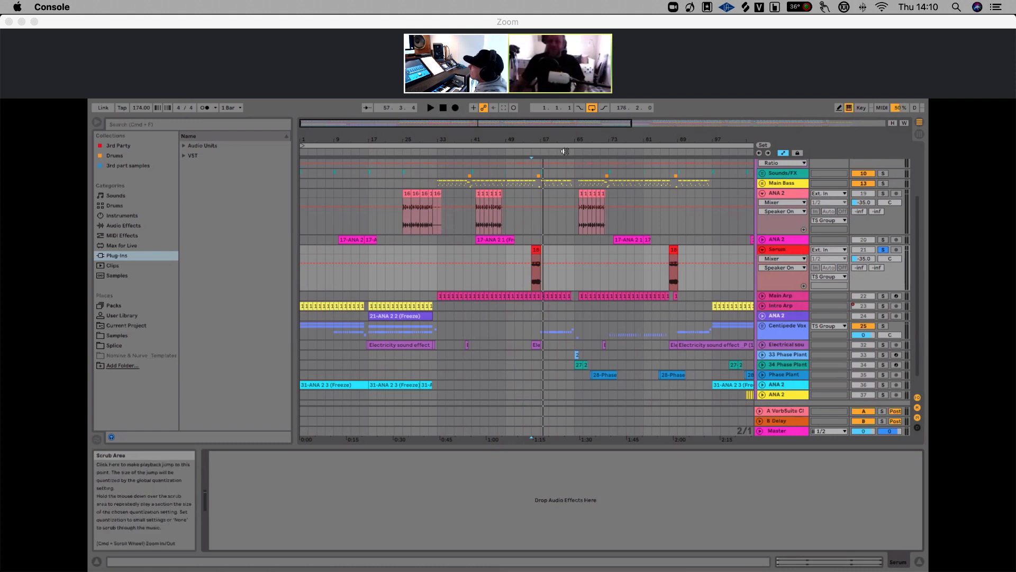
{"action": "left_click_drag", "start_coordinate": [547, 142], "coordinate": [716, 278]}
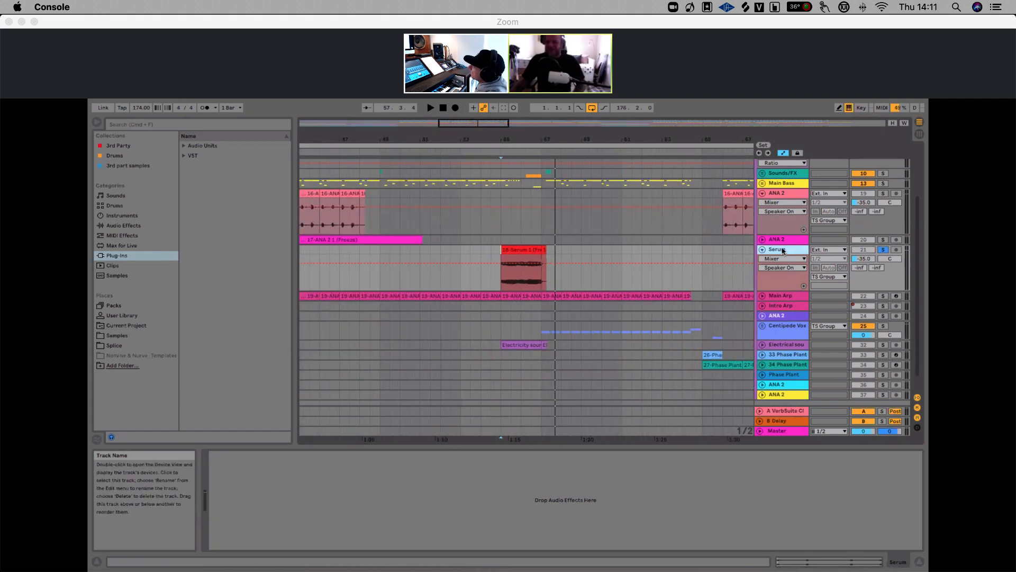
{"action": "left_click", "coordinate": [883, 249]}
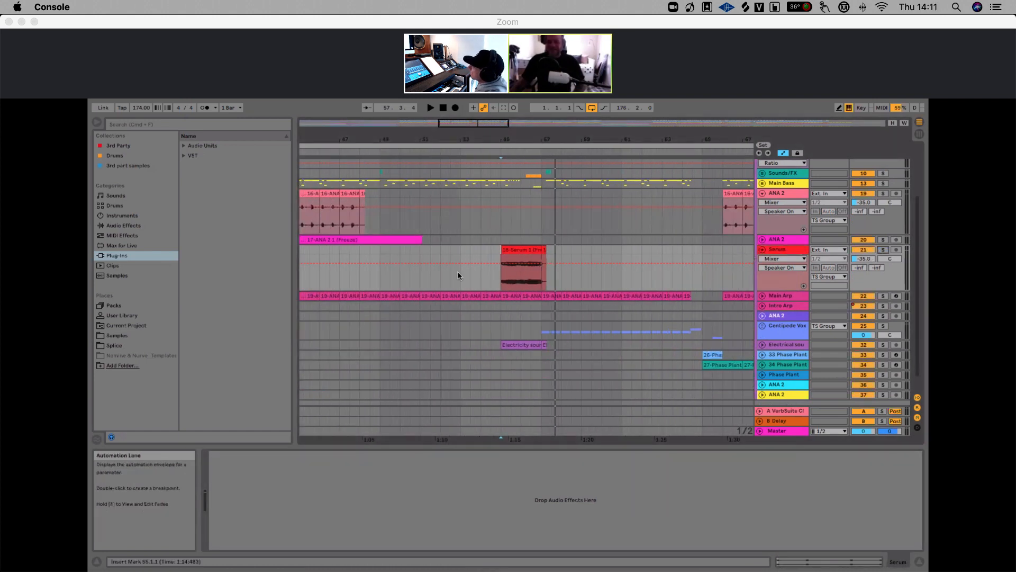
Play the Serum clip from around bar 54 several times to audition it
{"action": "left_click", "coordinate": [480, 255]}
{"action": "key", "text": "space"}
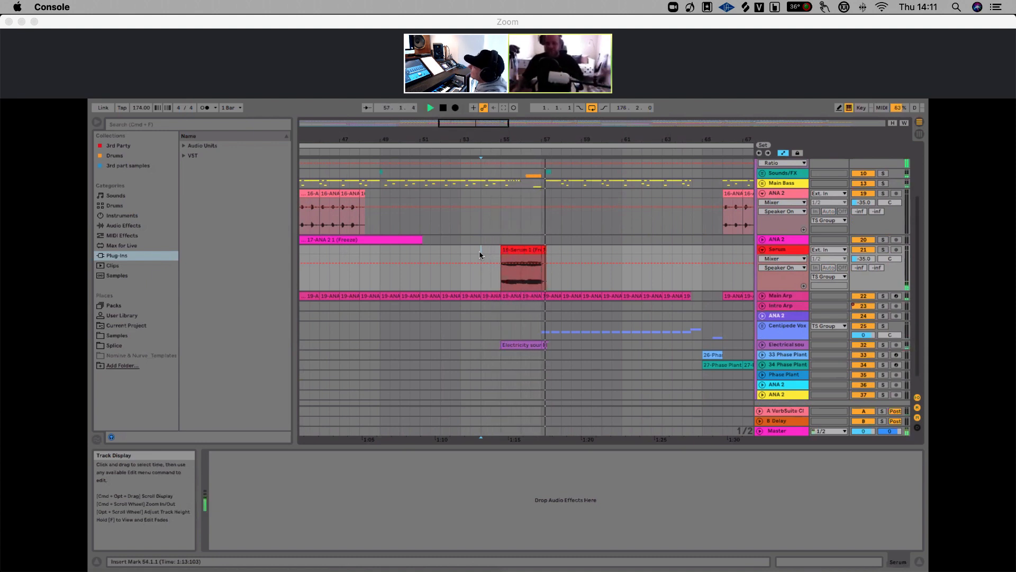
{"action": "left_click", "coordinate": [795, 254]}
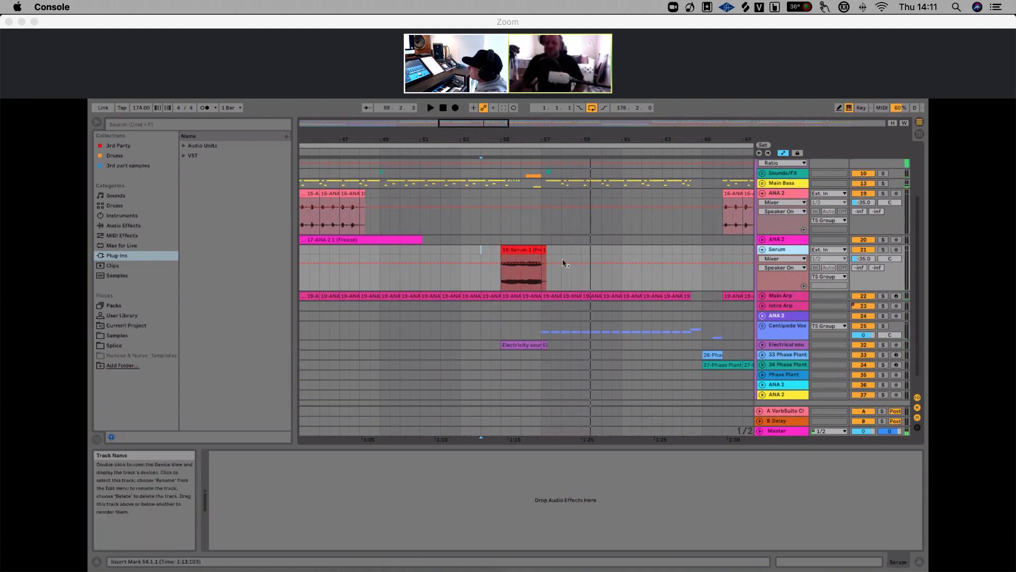
{"action": "left_click", "coordinate": [484, 252]}
{"action": "key", "text": "space"}
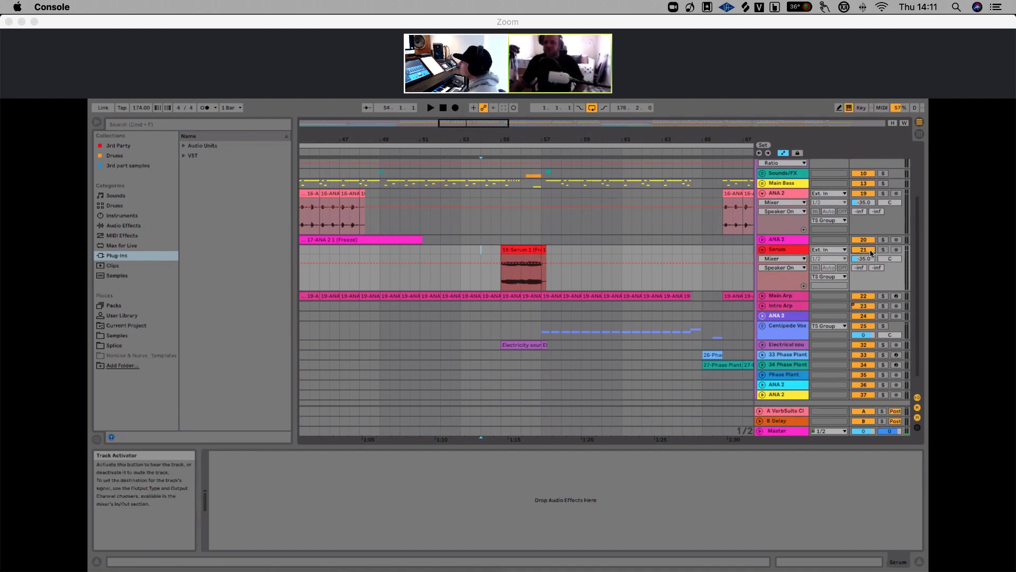
{"action": "key", "text": "space"}
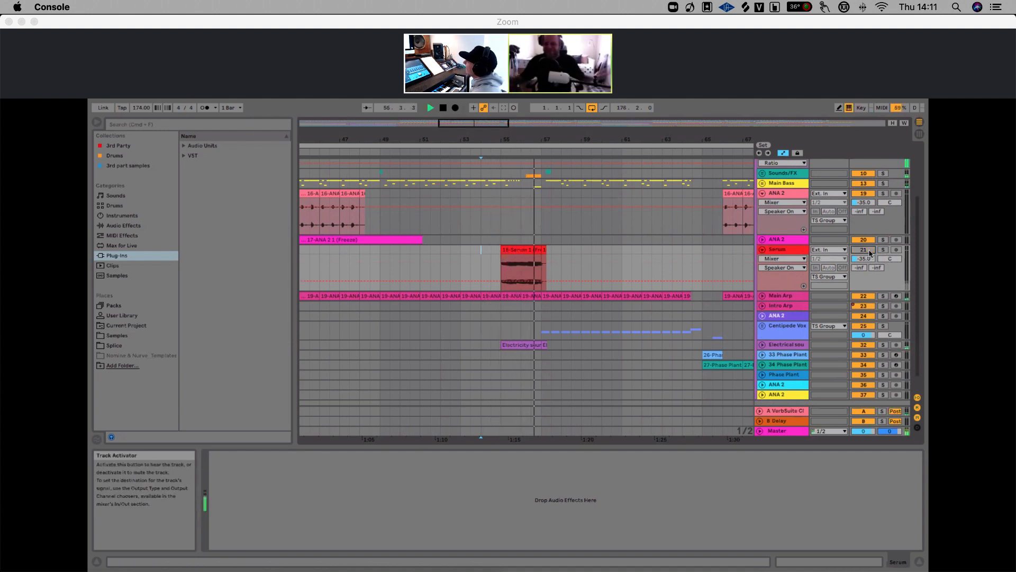
{"action": "key", "text": "space"}
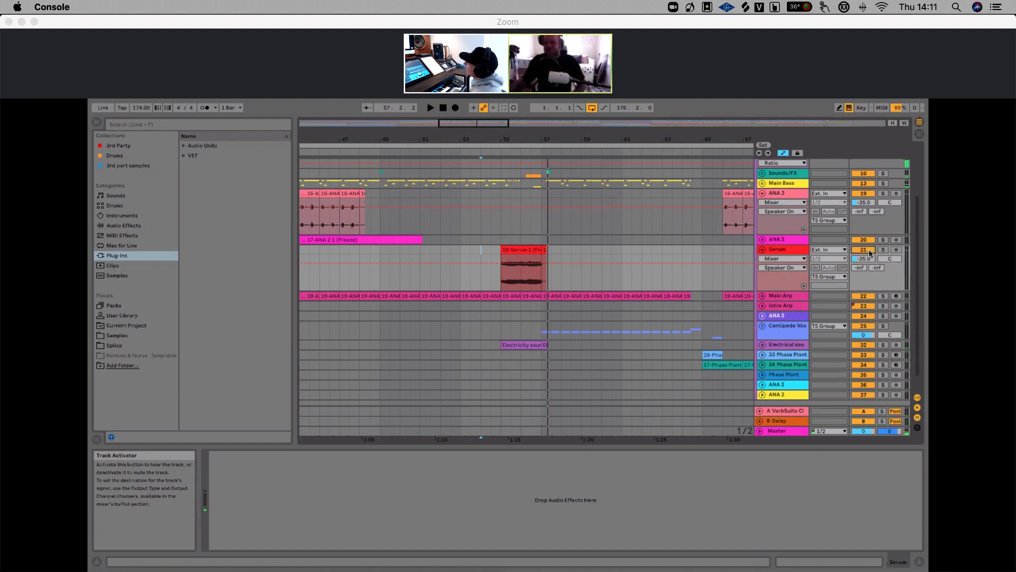
{"action": "key", "text": "space"}
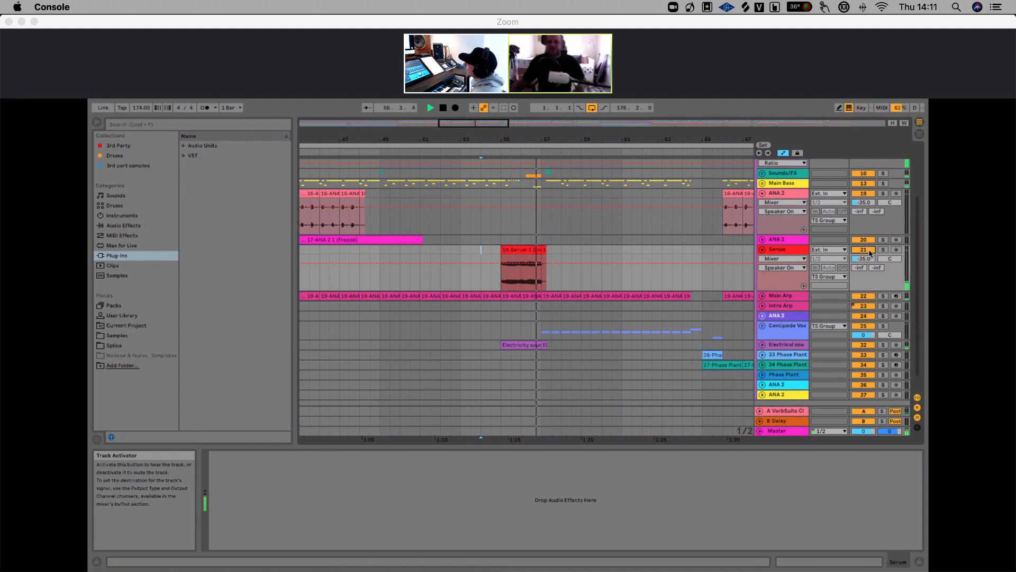
{"action": "key", "text": "space"}
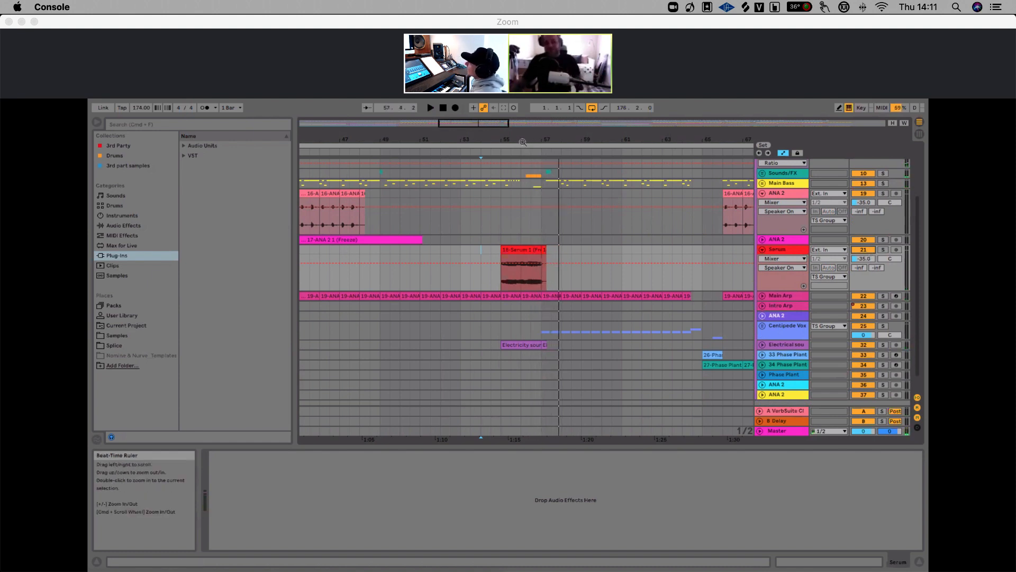
Zoom out across the arrangement to view all Serum clips in the song
{"action": "scroll", "coordinate": [526, 141], "scroll_direction": "down", "scroll_amount": 6}
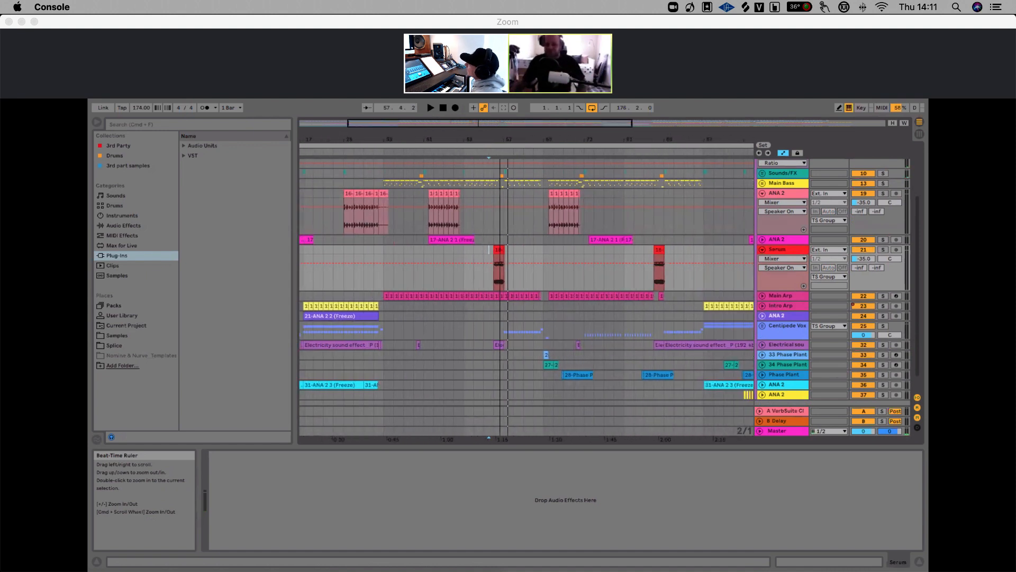
{"action": "left_click", "coordinate": [497, 259]}
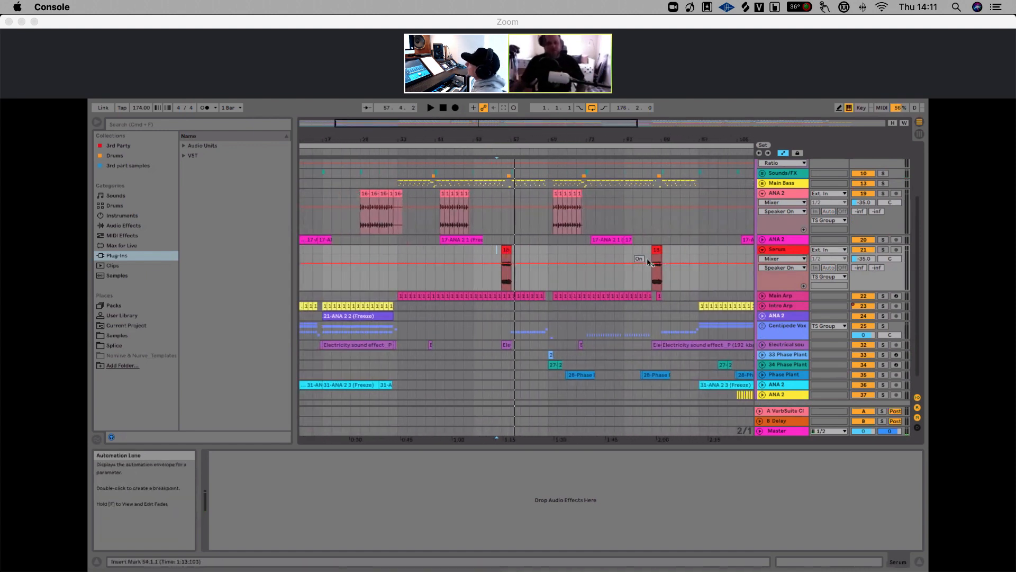
{"action": "left_click_drag", "start_coordinate": [526, 140], "coordinate": [572, 208]}
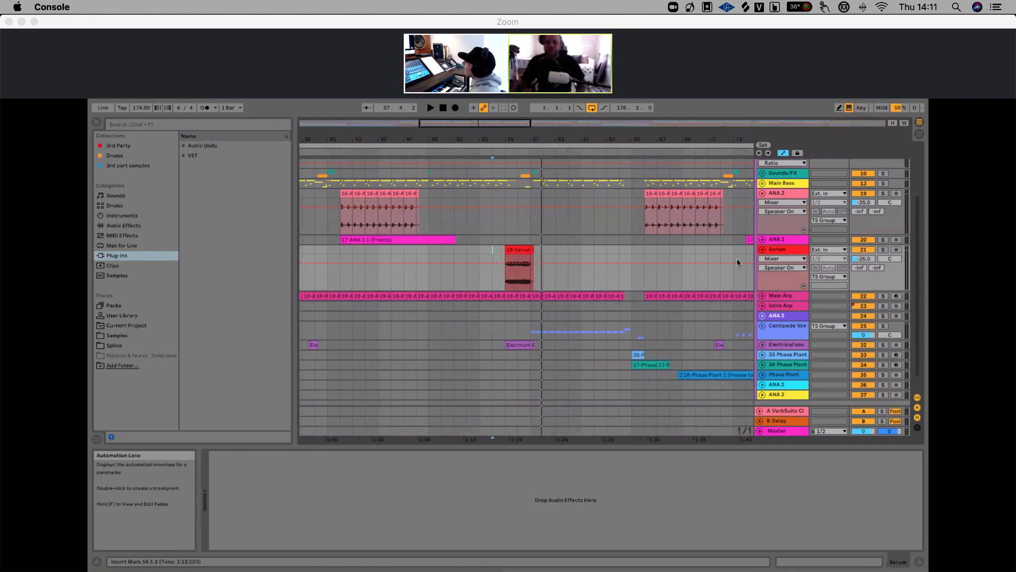
{"action": "left_click", "coordinate": [779, 252]}
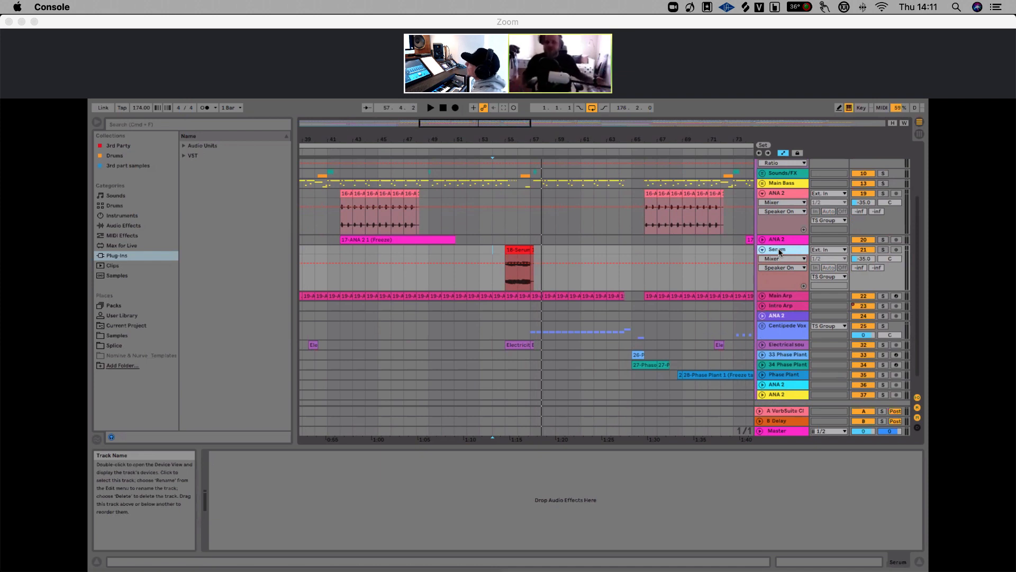
{"action": "left_click_drag", "start_coordinate": [630, 141], "coordinate": [619, 64]}
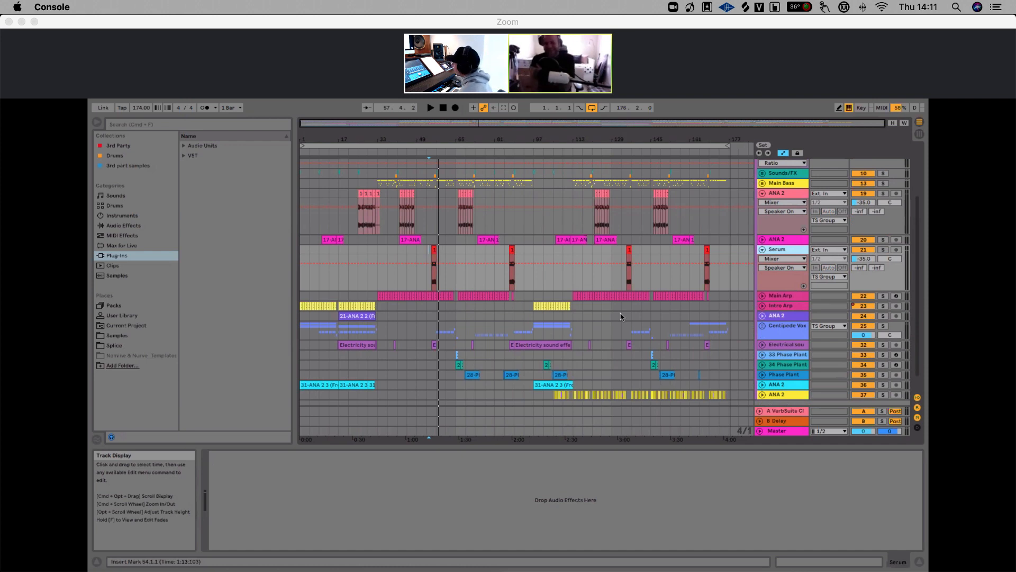
Select the Main Arp and Intro Arp tracks in turn to inspect their device chains
{"action": "left_click", "coordinate": [789, 306]}
{"action": "left_click", "coordinate": [794, 299]}
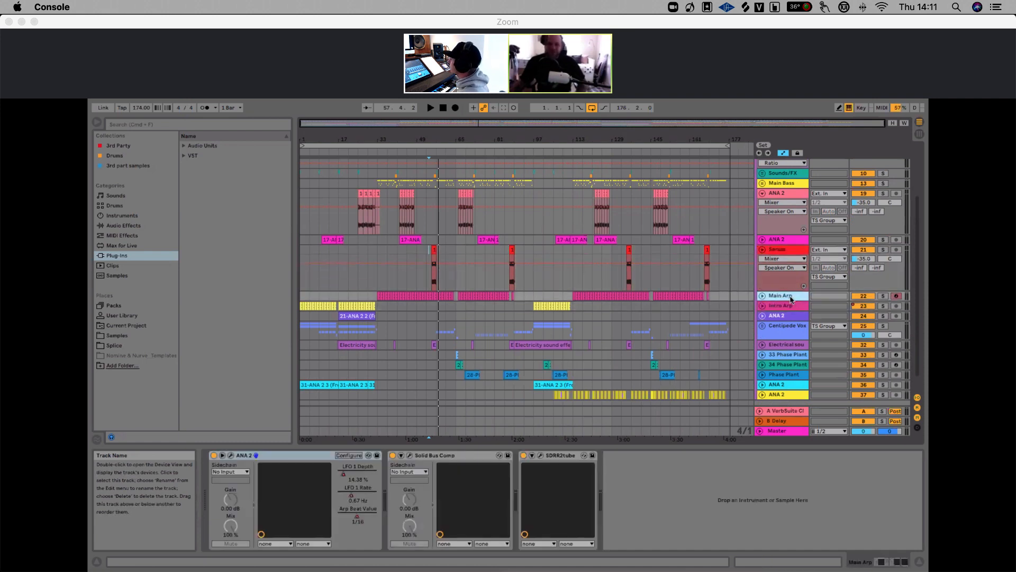
{"action": "left_click", "coordinate": [776, 308]}
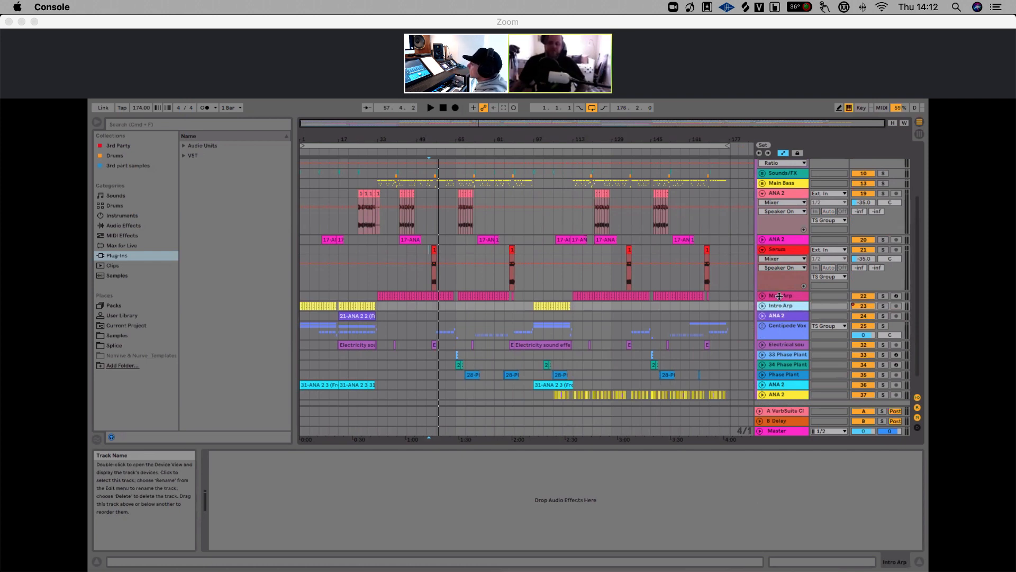
{"action": "left_click", "coordinate": [783, 299]}
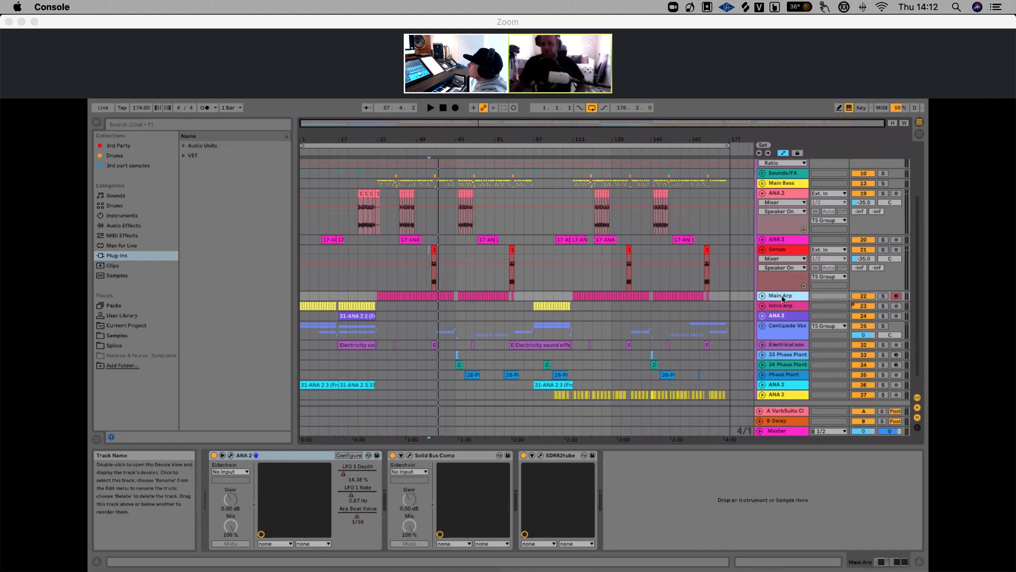
{"action": "left_click", "coordinate": [777, 306]}
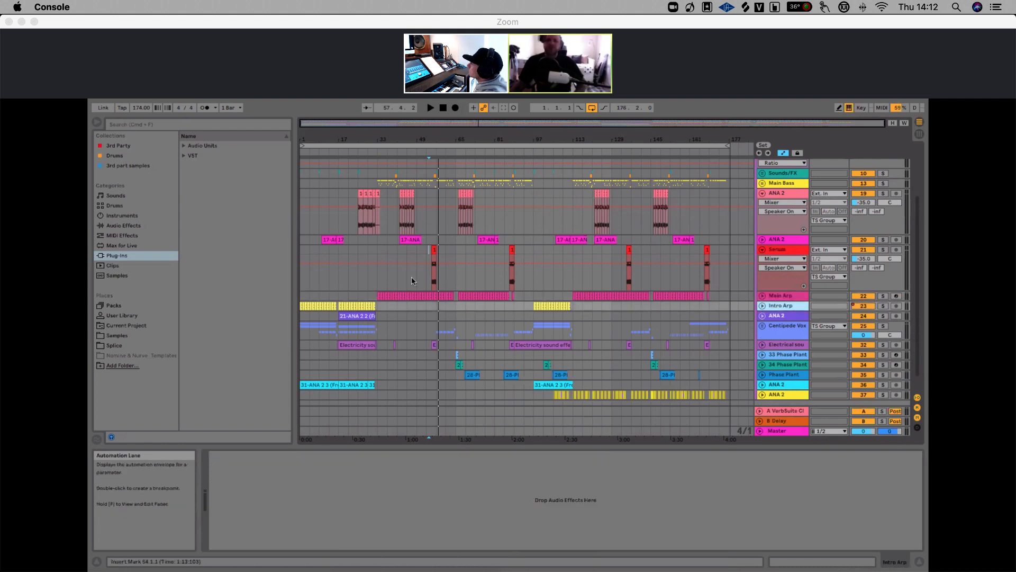
Stop playback, solo the Intro Arp track and play the arrangement from bar 9 to audition it
{"action": "left_click", "coordinate": [442, 108]}
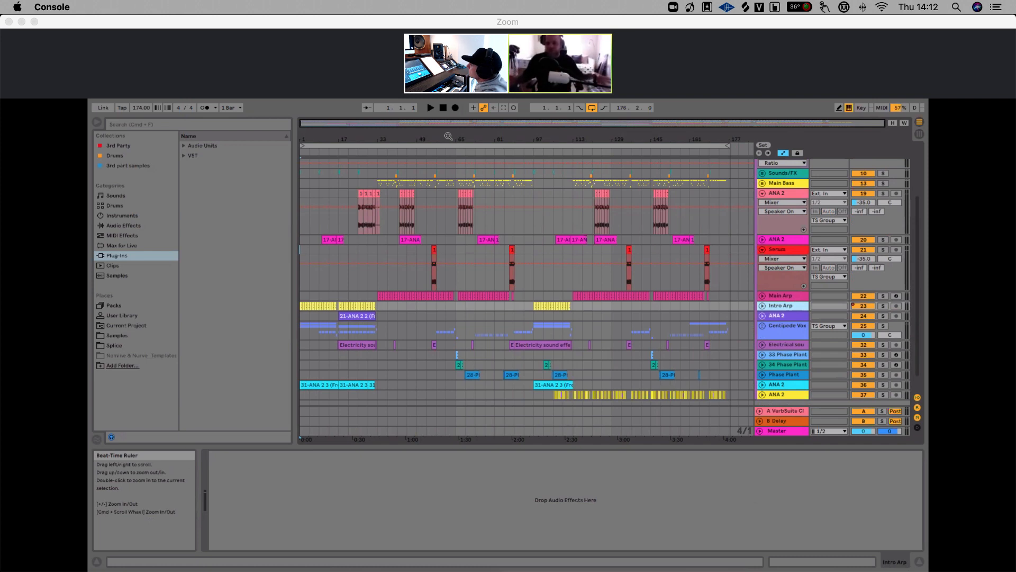
{"action": "left_click", "coordinate": [781, 296]}
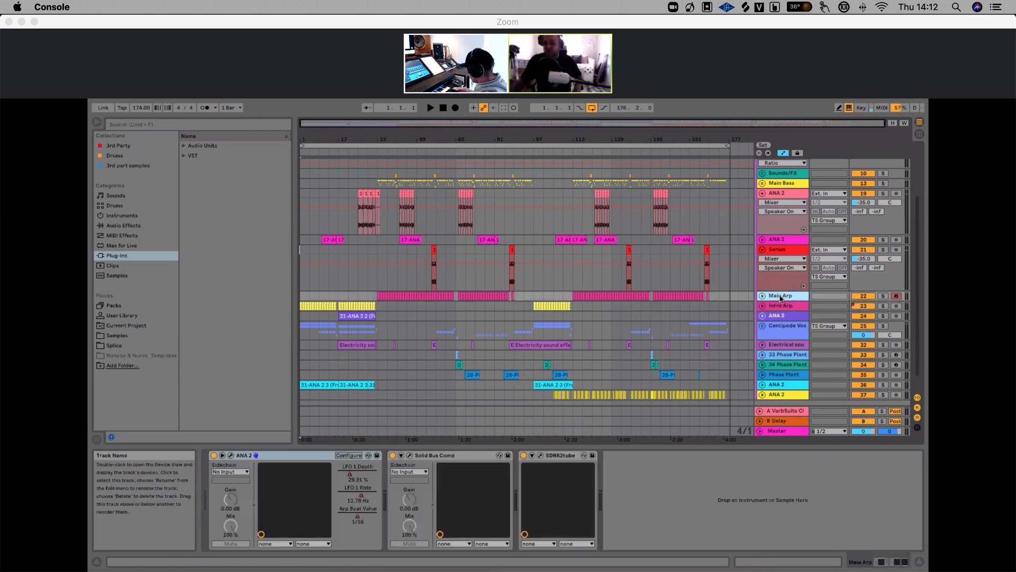
{"action": "left_click", "coordinate": [779, 306]}
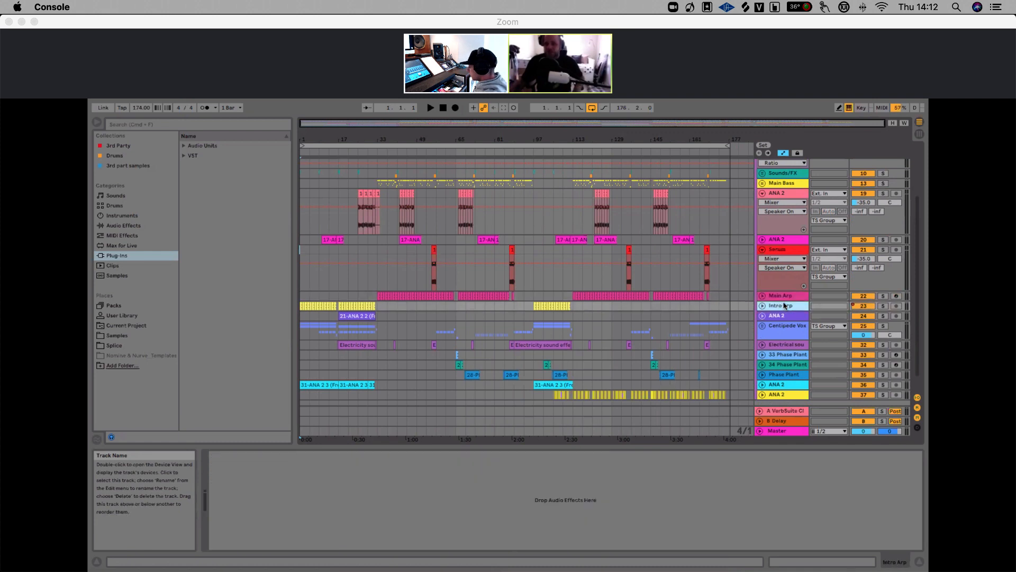
{"action": "left_click", "coordinate": [378, 288]}
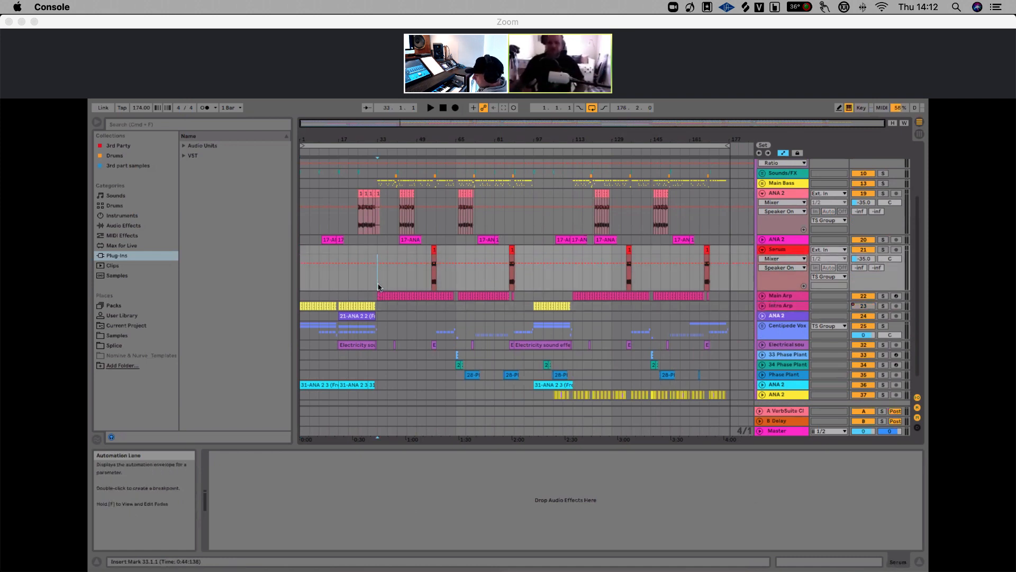
{"action": "left_click", "coordinate": [780, 308]}
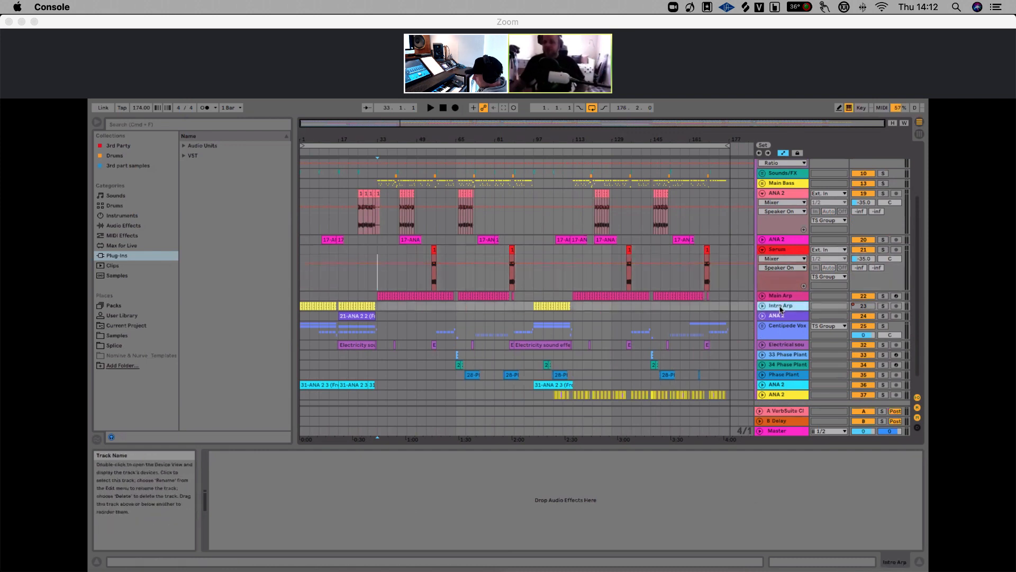
{"action": "left_click", "coordinate": [320, 297]}
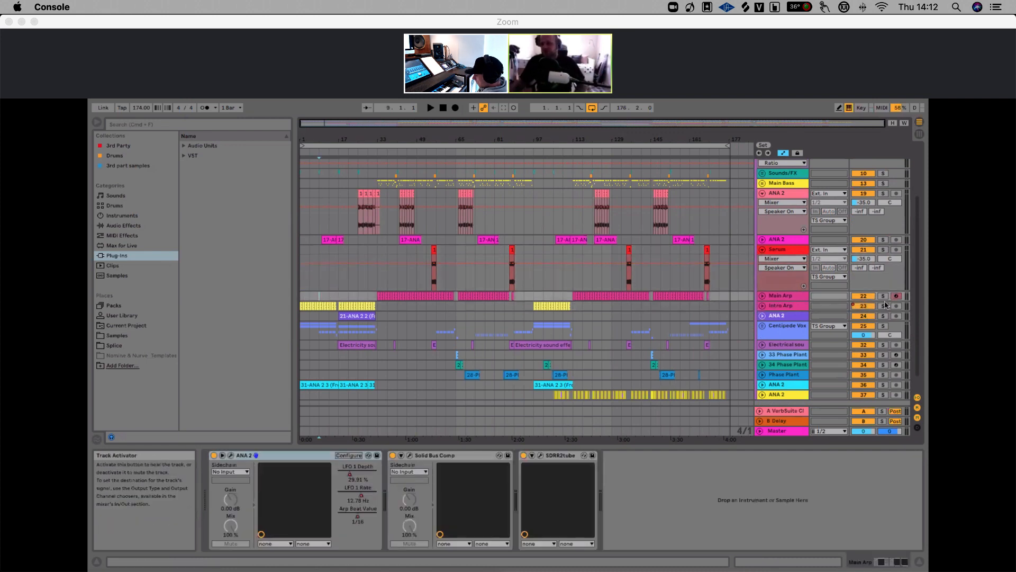
{"action": "key", "text": "space"}
{"action": "left_click", "coordinate": [883, 305]}
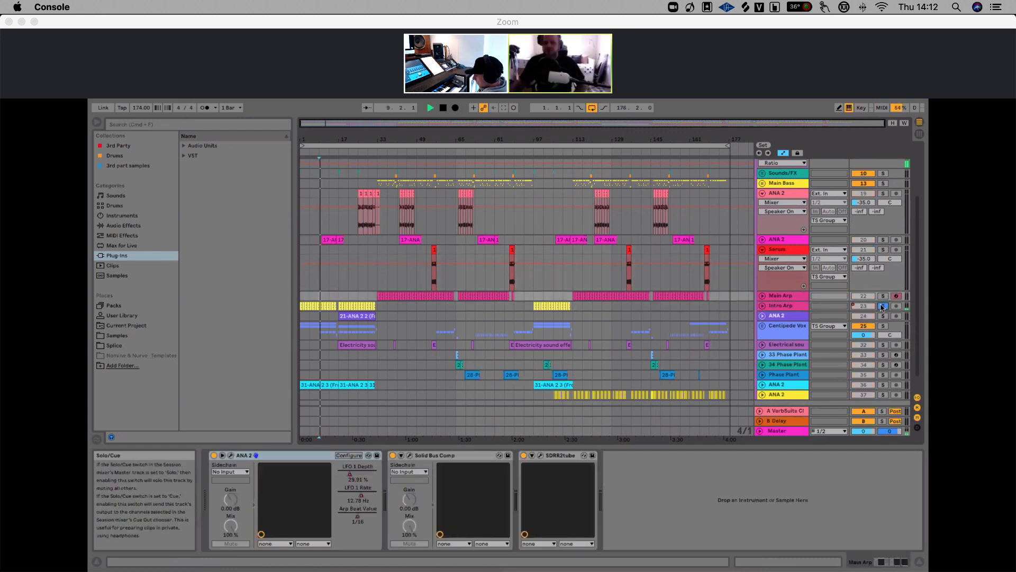
Unfold the Intro Arp track, zoom in and audition it from around bar 22, then unsolo it and stop
{"action": "left_click", "coordinate": [761, 305]}
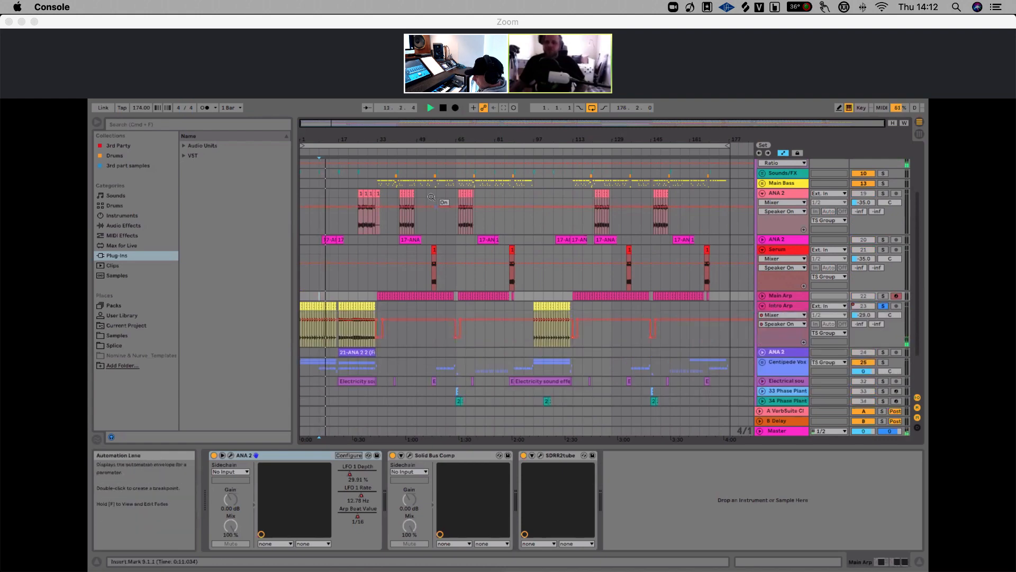
{"action": "left_click_drag", "start_coordinate": [336, 140], "coordinate": [335, 206]}
{"action": "left_click", "coordinate": [383, 338]}
{"action": "key", "text": "space"}
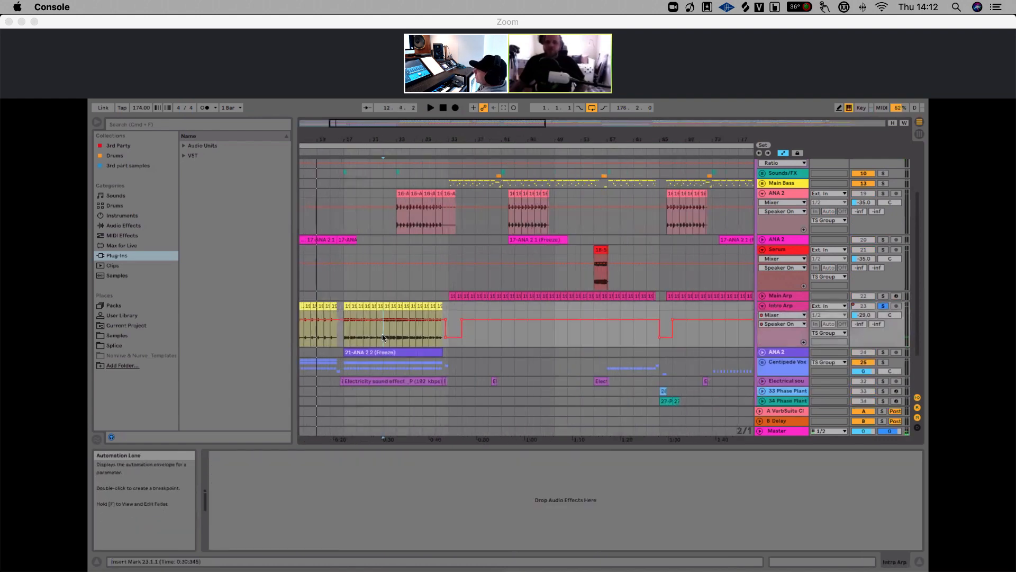
{"action": "key", "text": "space"}
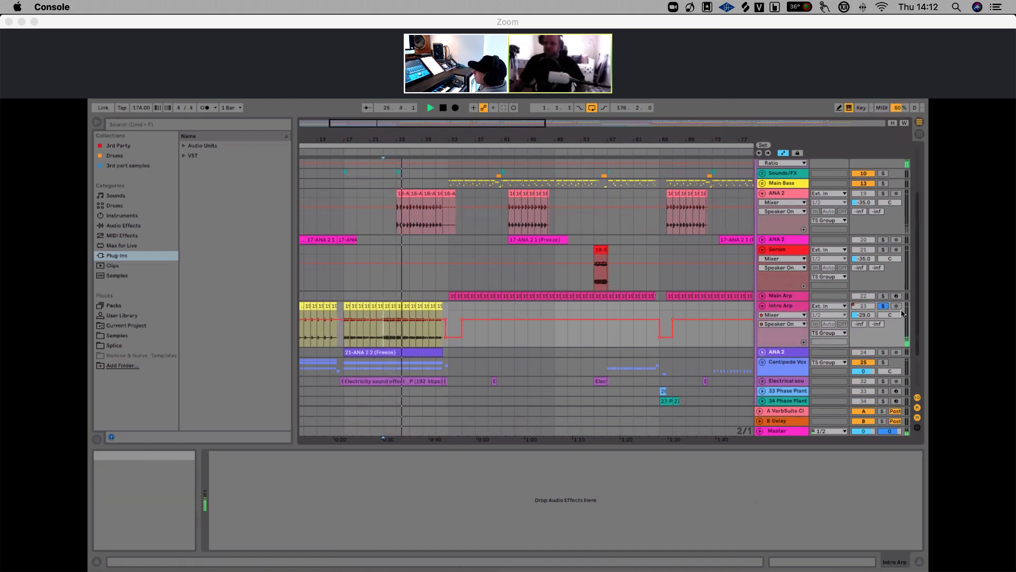
{"action": "left_click", "coordinate": [882, 306]}
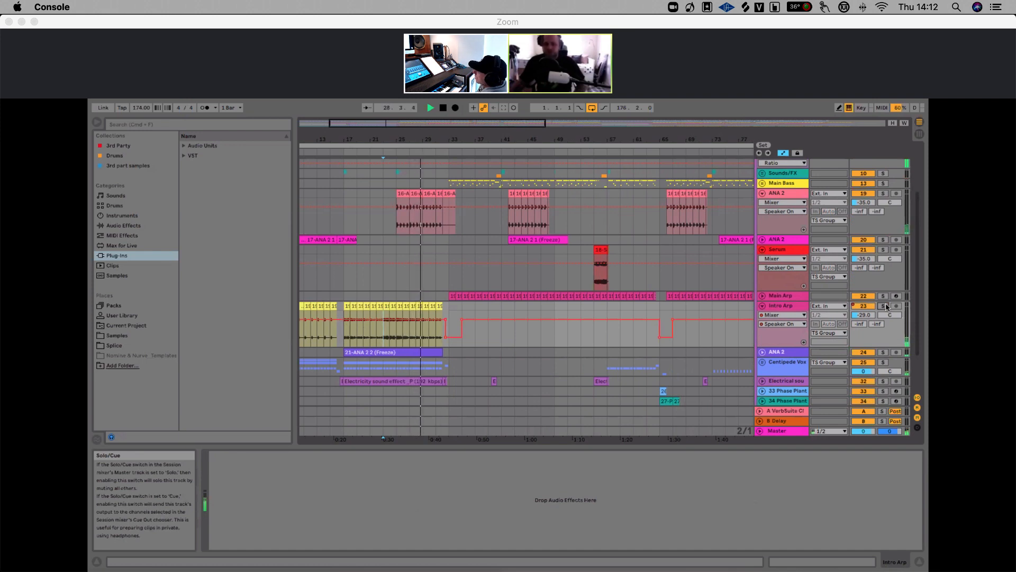
{"action": "key", "text": "space"}
Unfold the Main Arp track to show its LFO automation lanes, zoom in and solo it
{"action": "left_click", "coordinate": [778, 296]}
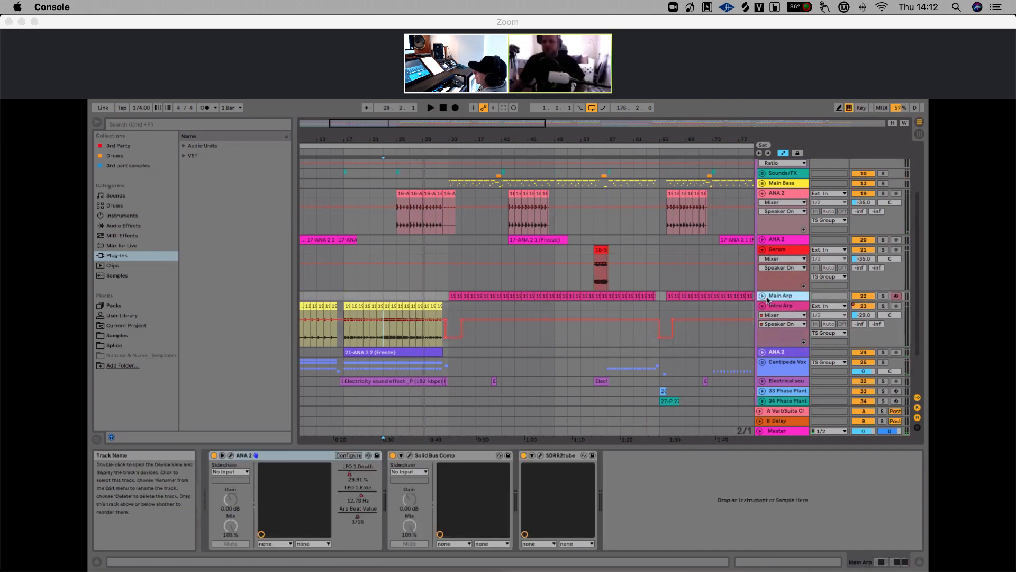
{"action": "left_click", "coordinate": [763, 296]}
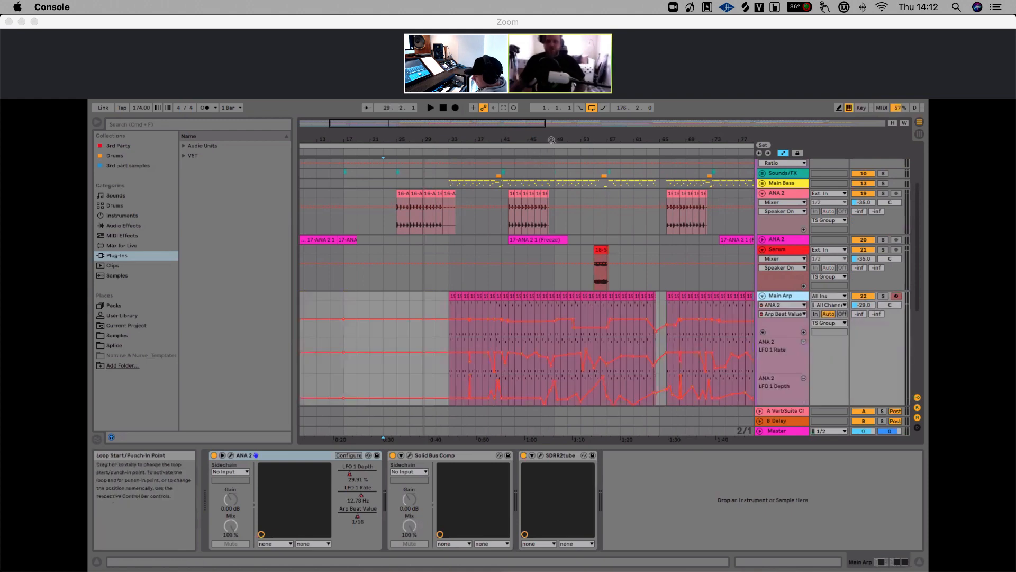
{"action": "left_click_drag", "start_coordinate": [551, 140], "coordinate": [552, 133]}
{"action": "left_click_drag", "start_coordinate": [780, 290], "coordinate": [780, 259]}
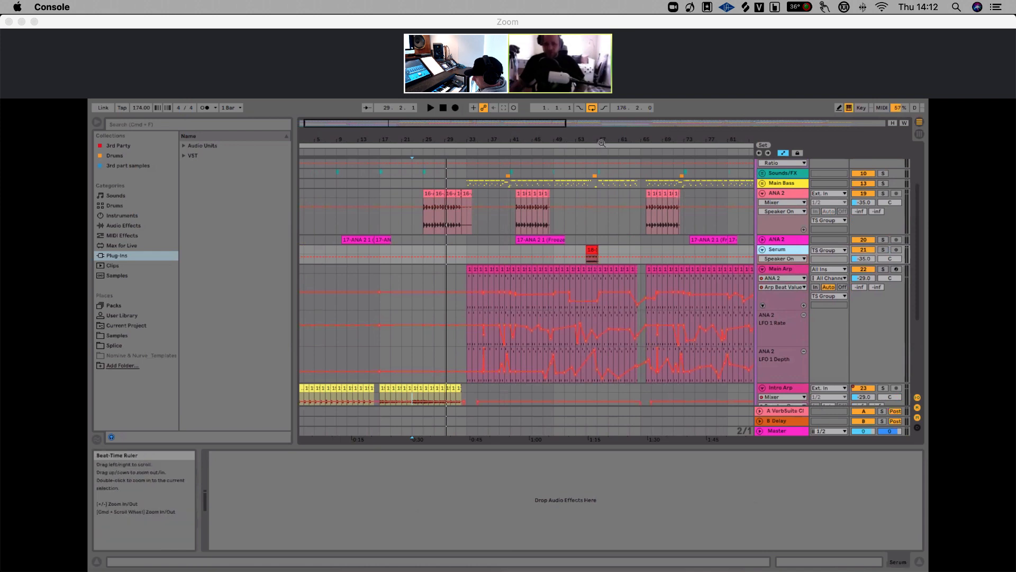
{"action": "left_click_drag", "start_coordinate": [602, 143], "coordinate": [523, 138]}
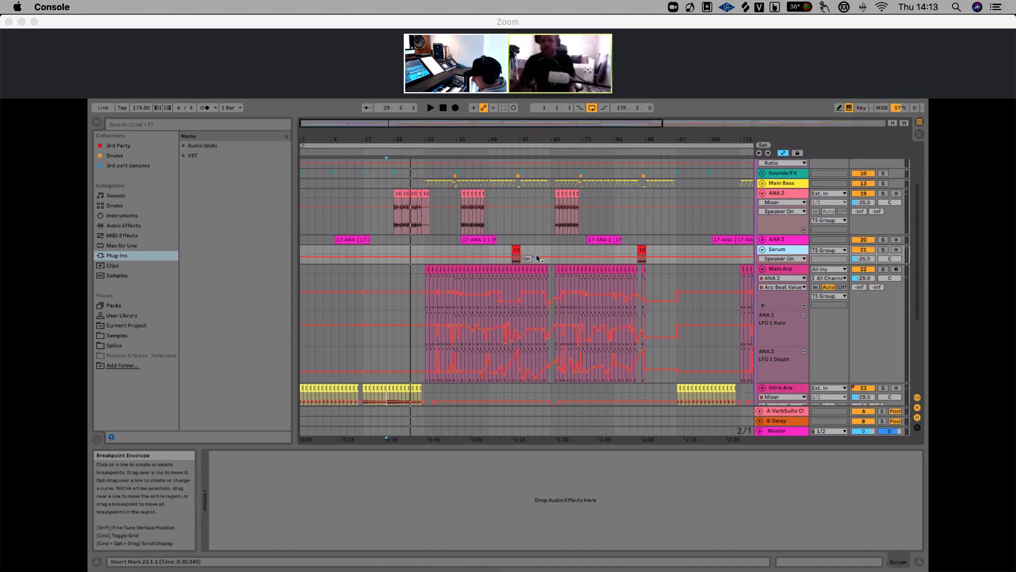
{"action": "left_click_drag", "start_coordinate": [500, 140], "coordinate": [453, 139]}
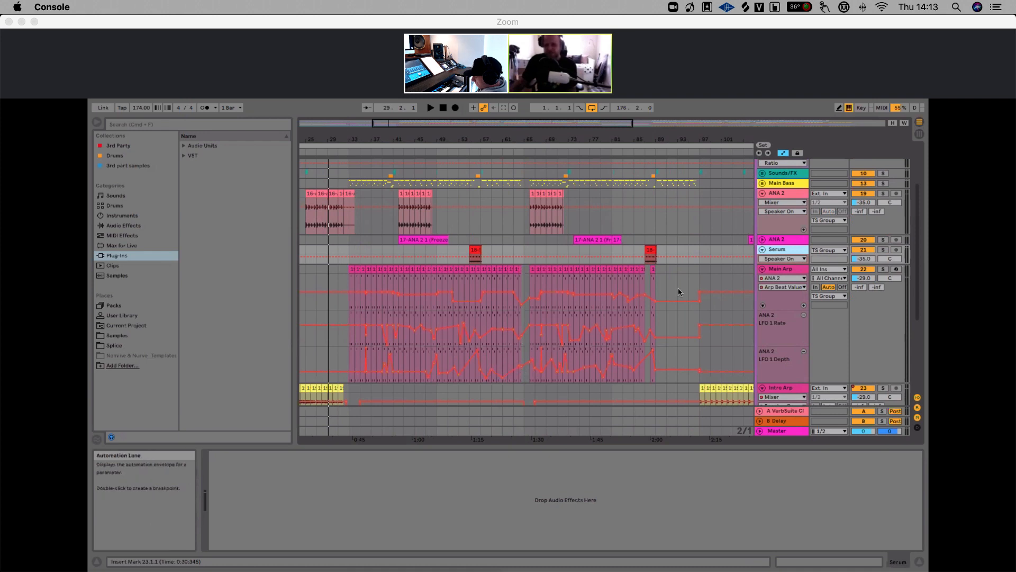
{"action": "left_click", "coordinate": [883, 270]}
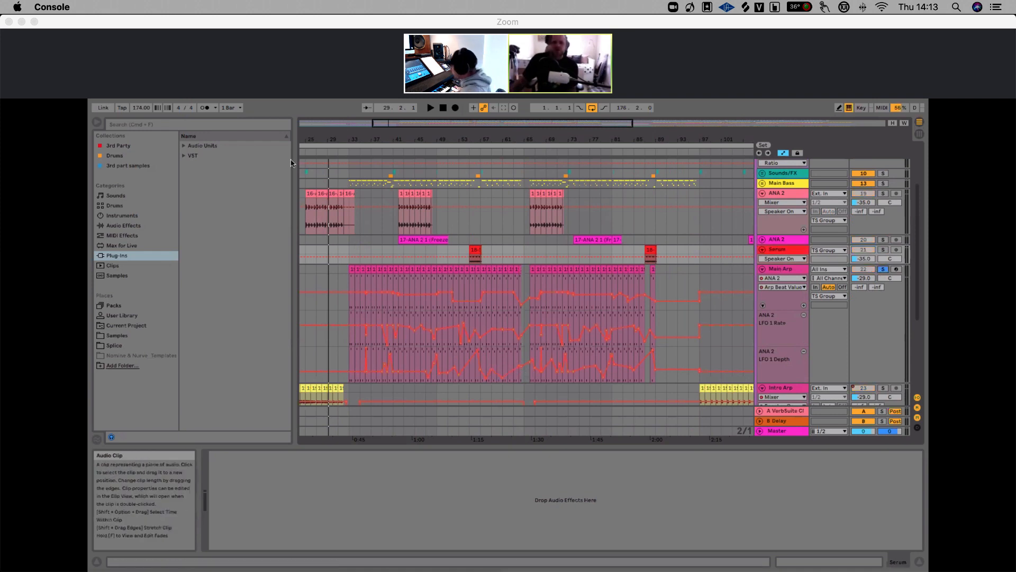
Open the Main Arp's ANA 2 plugin window, reposition it to inspect the patch, and close it
{"action": "key", "text": "plus"}
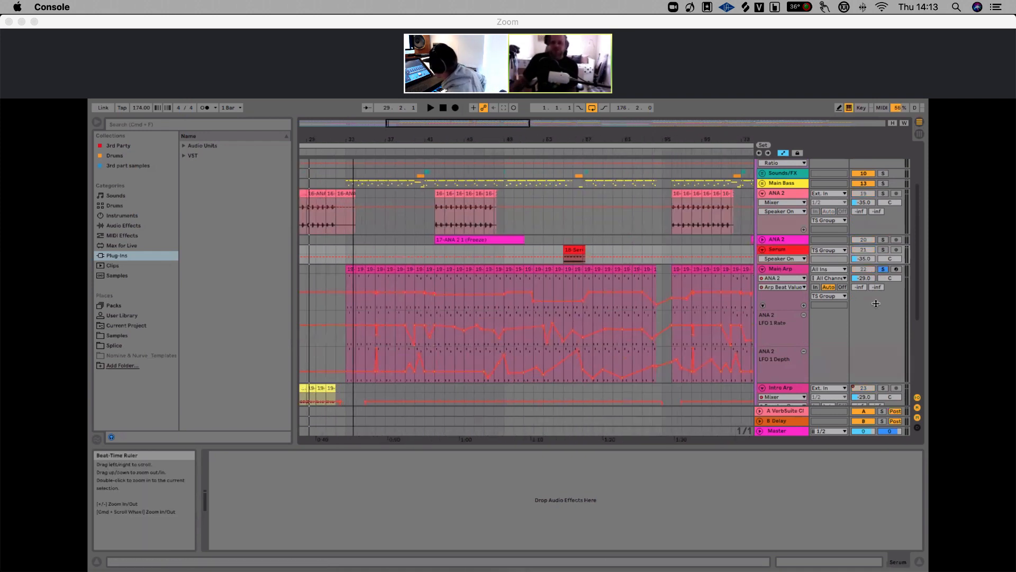
{"action": "left_click", "coordinate": [786, 272]}
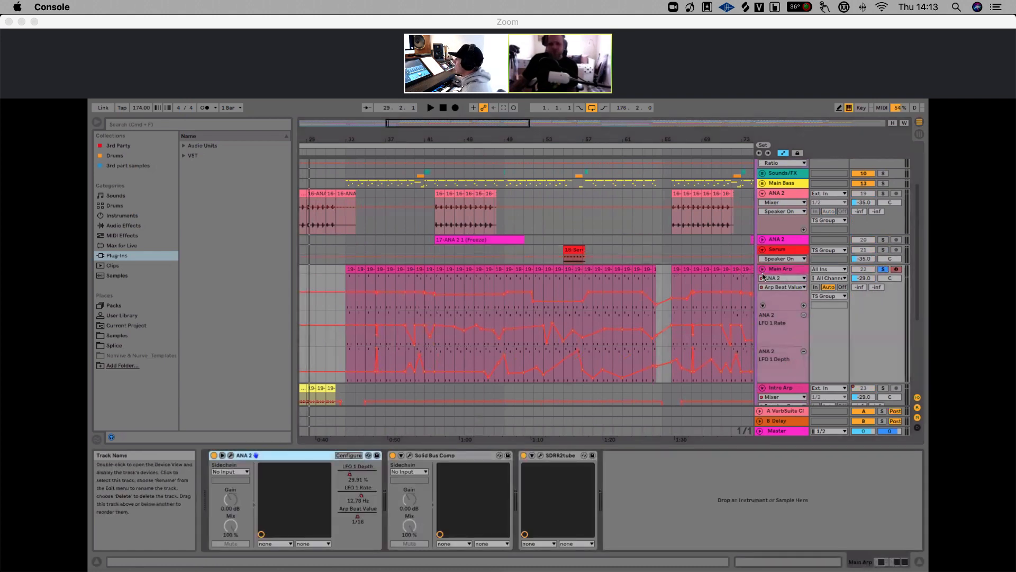
{"action": "left_click", "coordinate": [230, 456]}
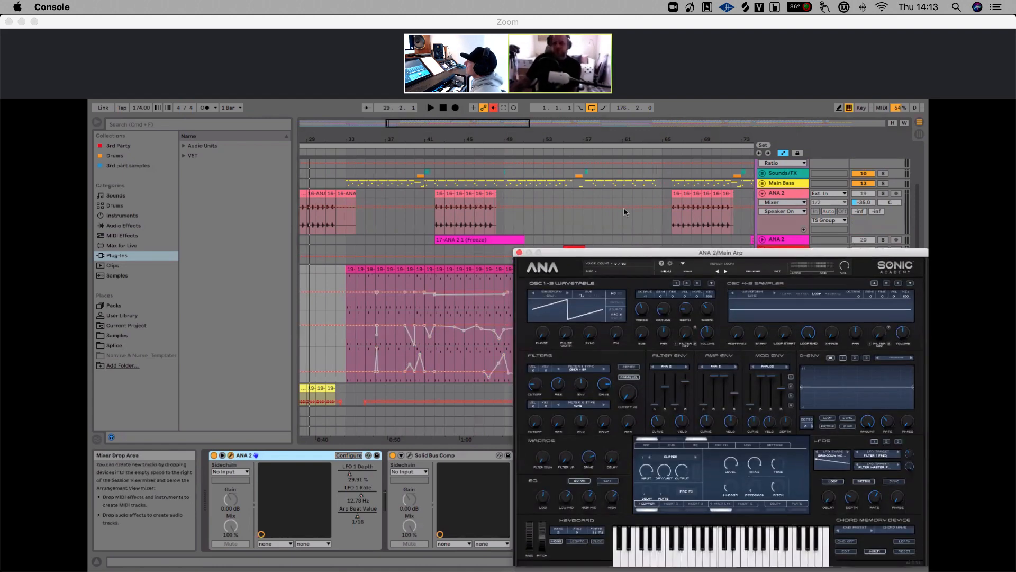
{"action": "left_click_drag", "start_coordinate": [782, 255], "coordinate": [566, 186]}
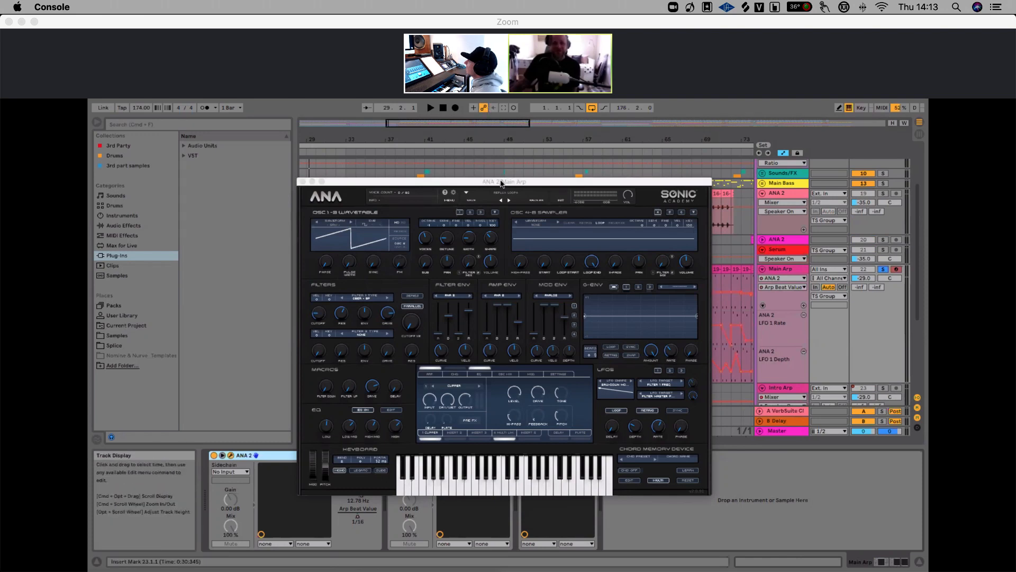
{"action": "left_click_drag", "start_coordinate": [500, 181], "coordinate": [497, 153]}
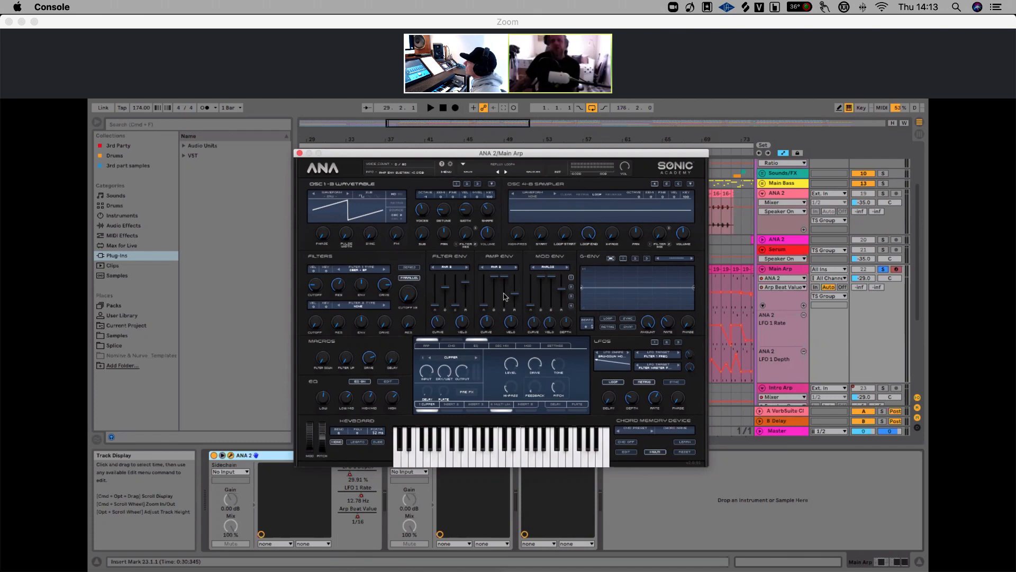
{"action": "left_click_drag", "start_coordinate": [498, 156], "coordinate": [498, 154]}
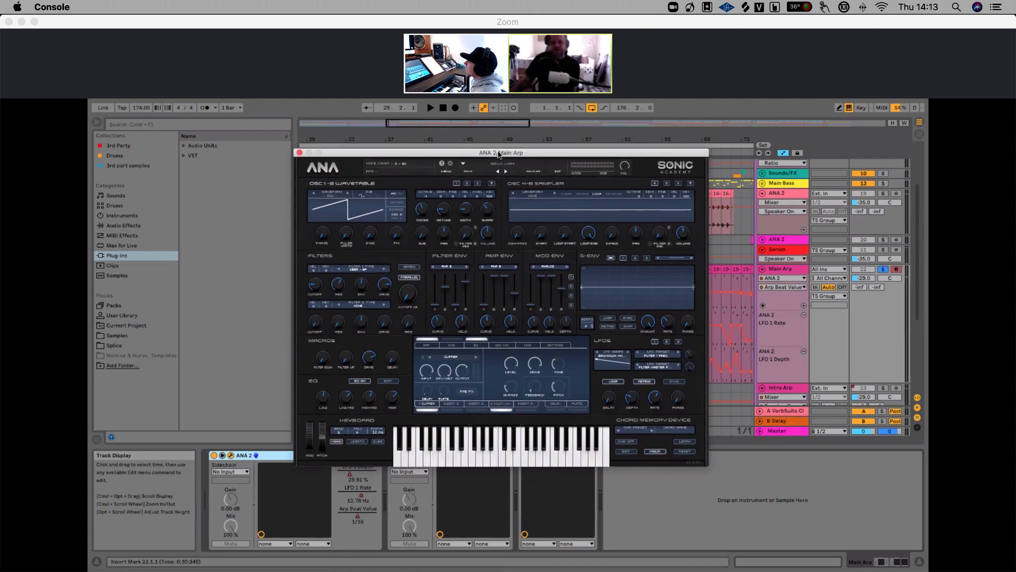
{"action": "left_click", "coordinate": [300, 153]}
Play the soloed Main Arp from around bar 33 and bar 46 to audition its LFO automation
{"action": "left_click", "coordinate": [345, 281]}
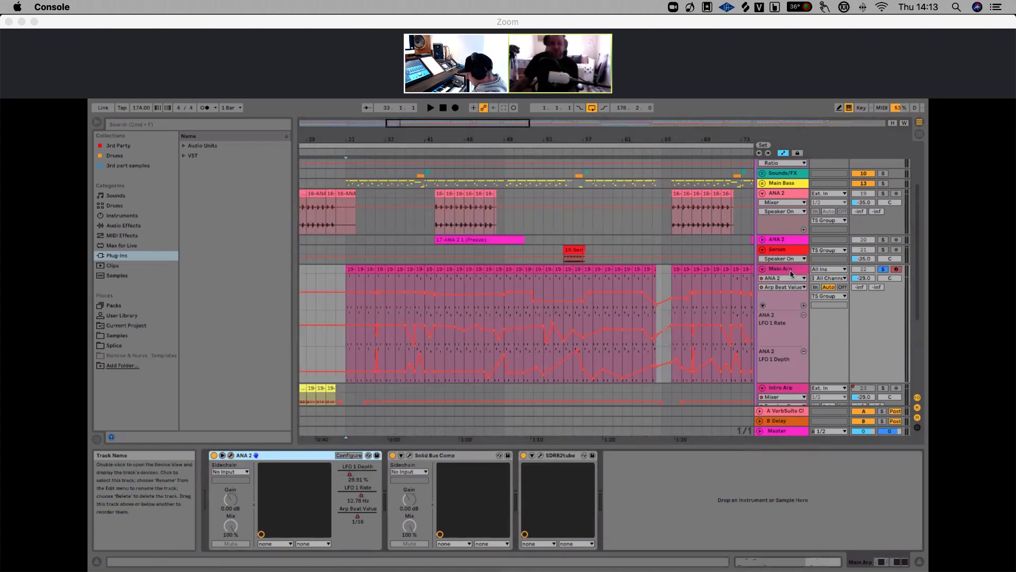
{"action": "key", "text": "space"}
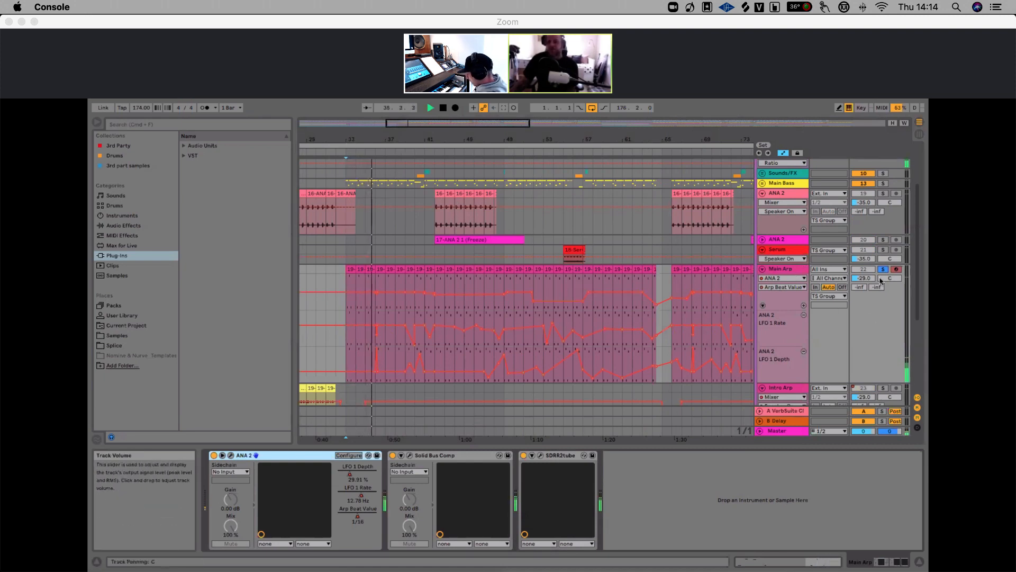
{"action": "left_click_drag", "start_coordinate": [391, 141], "coordinate": [392, 150]}
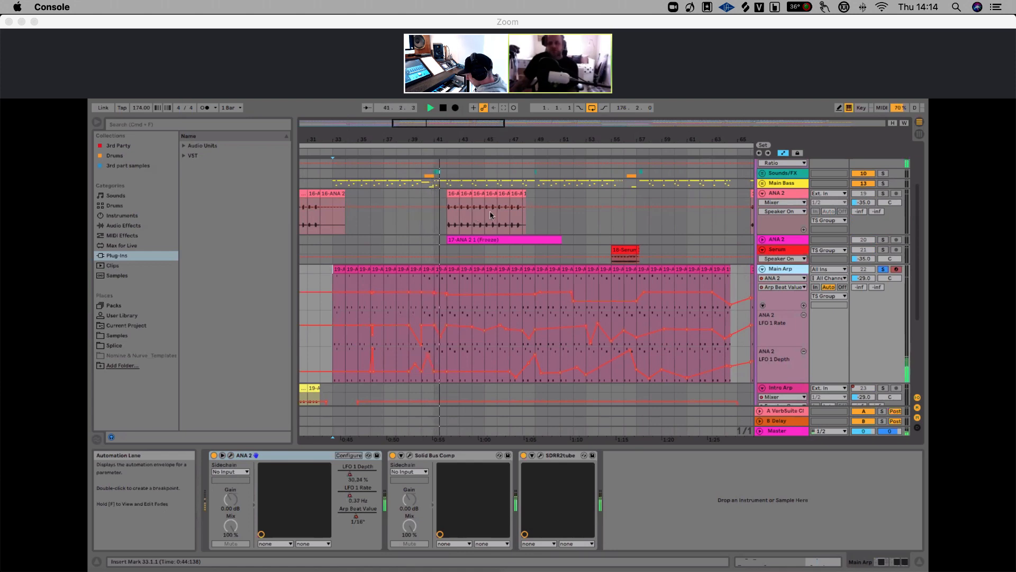
{"action": "left_click_drag", "start_coordinate": [464, 140], "coordinate": [441, 132]}
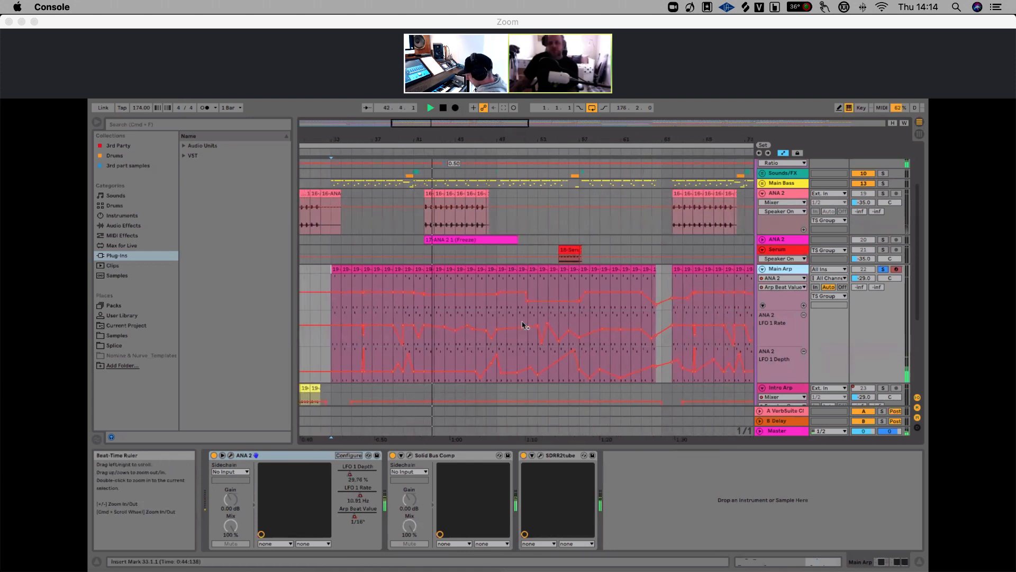
{"action": "left_click", "coordinate": [484, 351]}
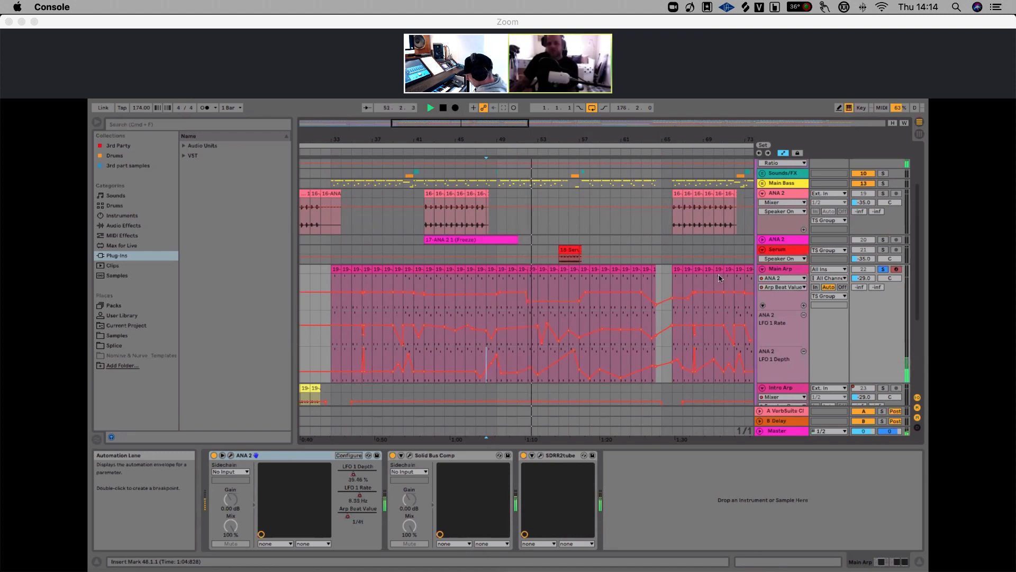
{"action": "key", "text": "space"}
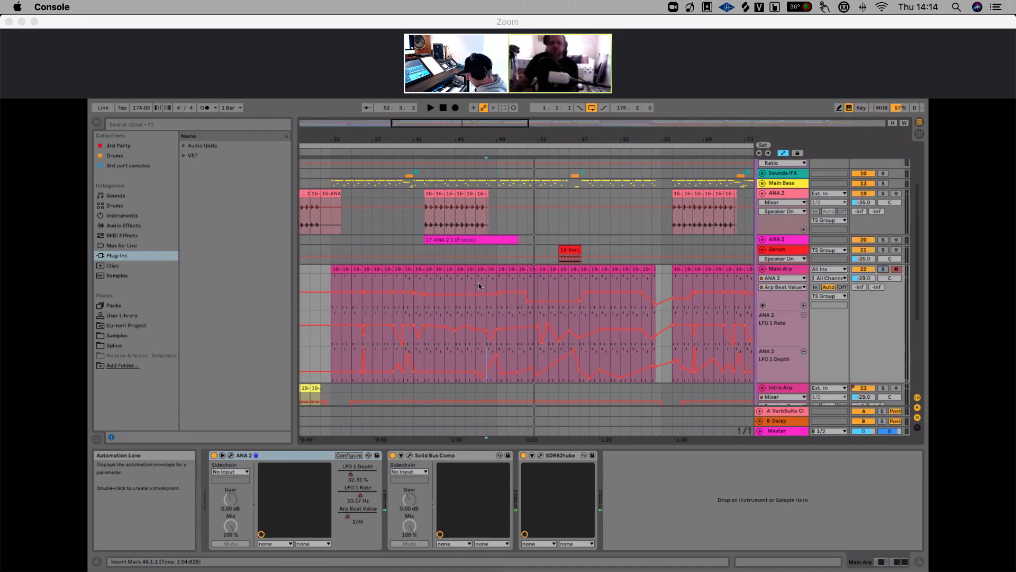
{"action": "left_click", "coordinate": [476, 284]}
{"action": "key", "text": "space"}
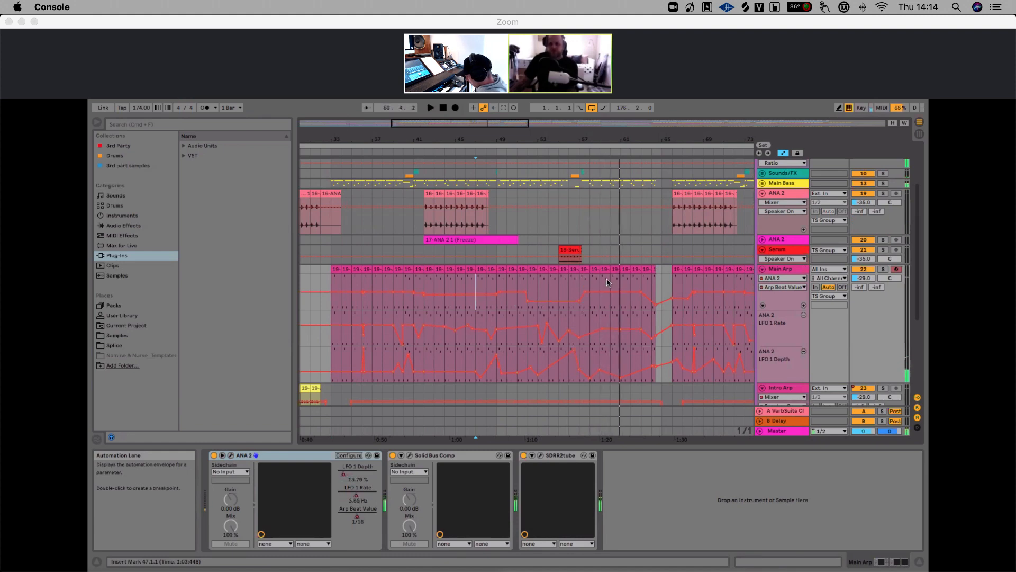
Unsolo the Main Arp track and zoom out to view its clips across the whole arrangement
{"action": "left_click", "coordinate": [883, 269]}
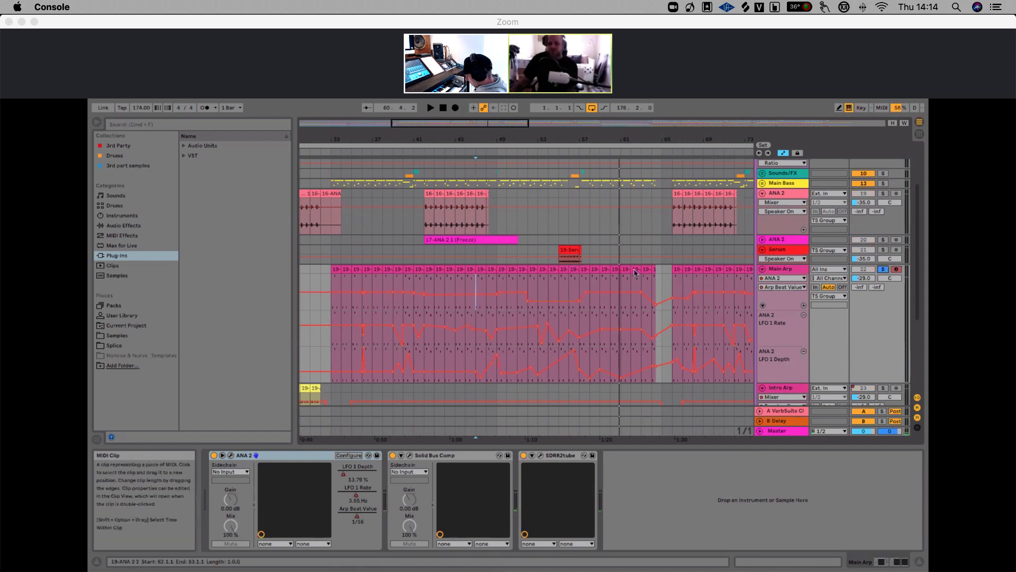
{"action": "left_click_drag", "start_coordinate": [574, 141], "coordinate": [521, 139]}
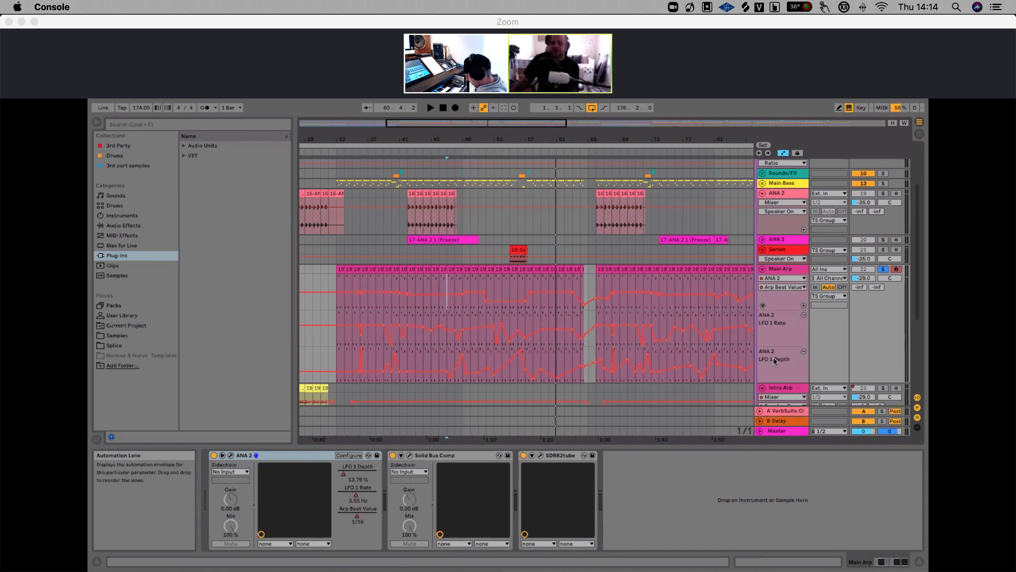
{"action": "scroll", "coordinate": [782, 365], "scroll_direction": "down", "scroll_amount": 2}
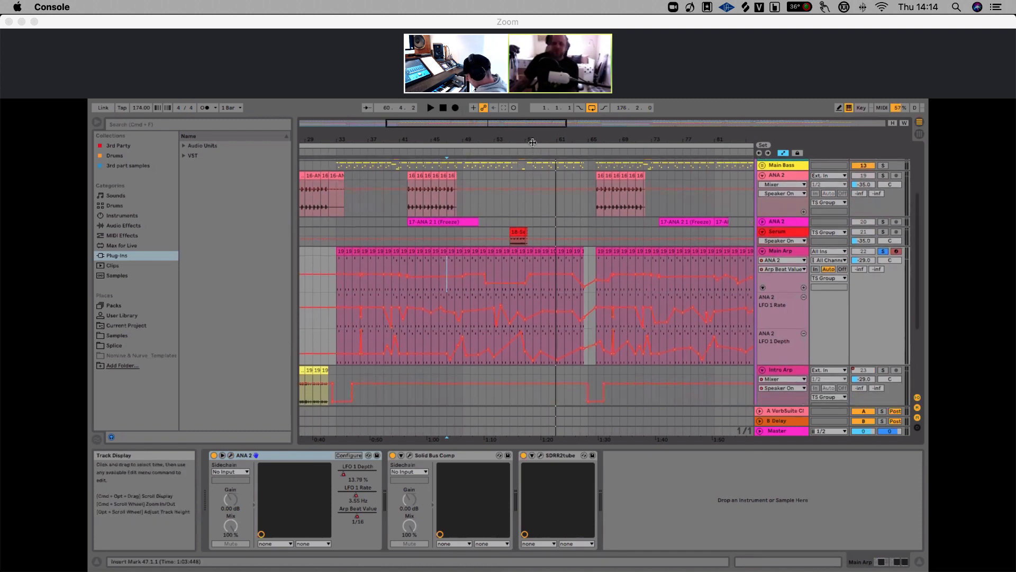
{"action": "left_click_drag", "start_coordinate": [533, 140], "coordinate": [510, 115]}
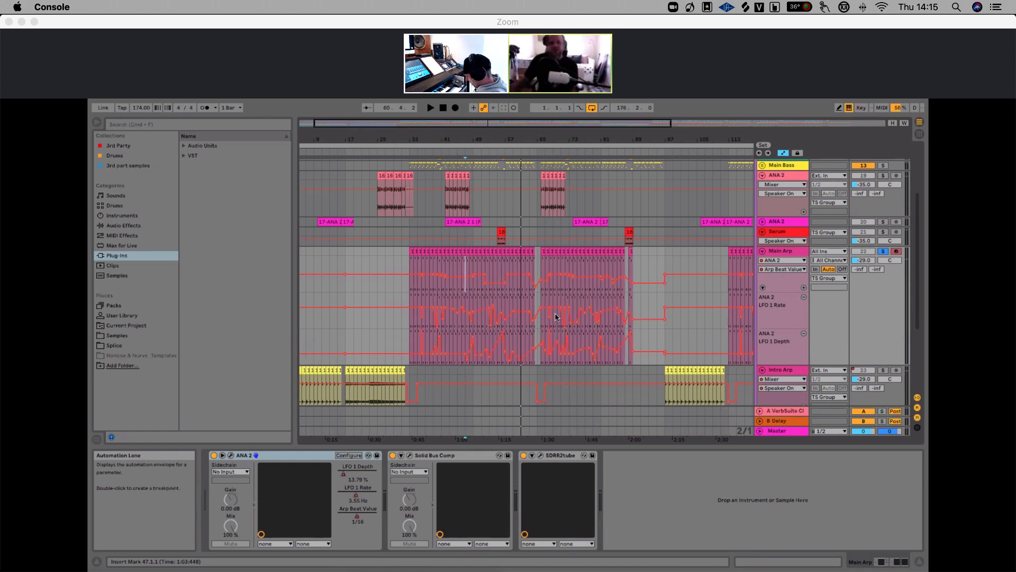
{"action": "left_click_drag", "start_coordinate": [550, 140], "coordinate": [514, 114]}
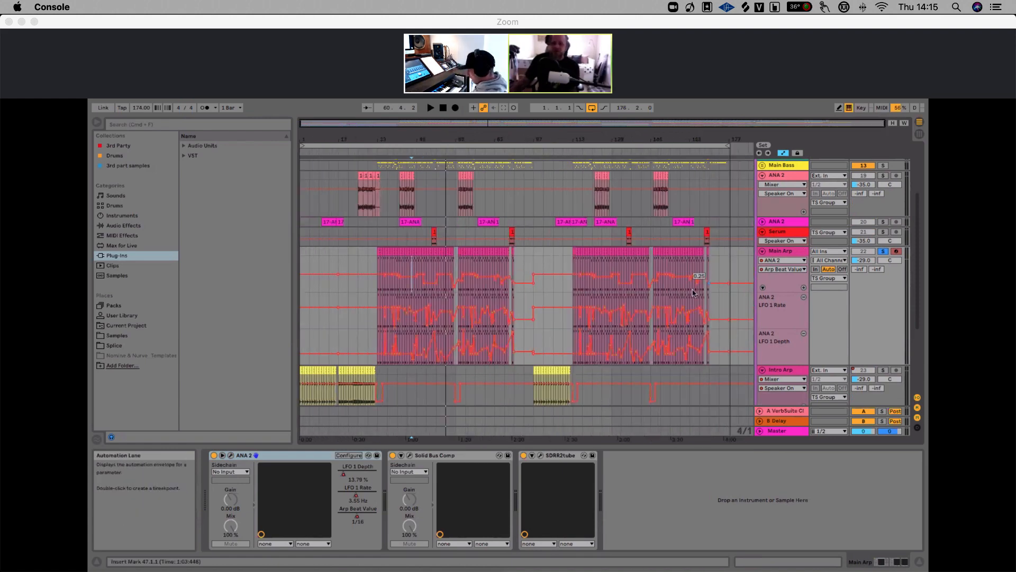
Fold the Main Arp and Intro Arp tracks and unfold the ANA 2 track beneath them
{"action": "left_click", "coordinate": [788, 253]}
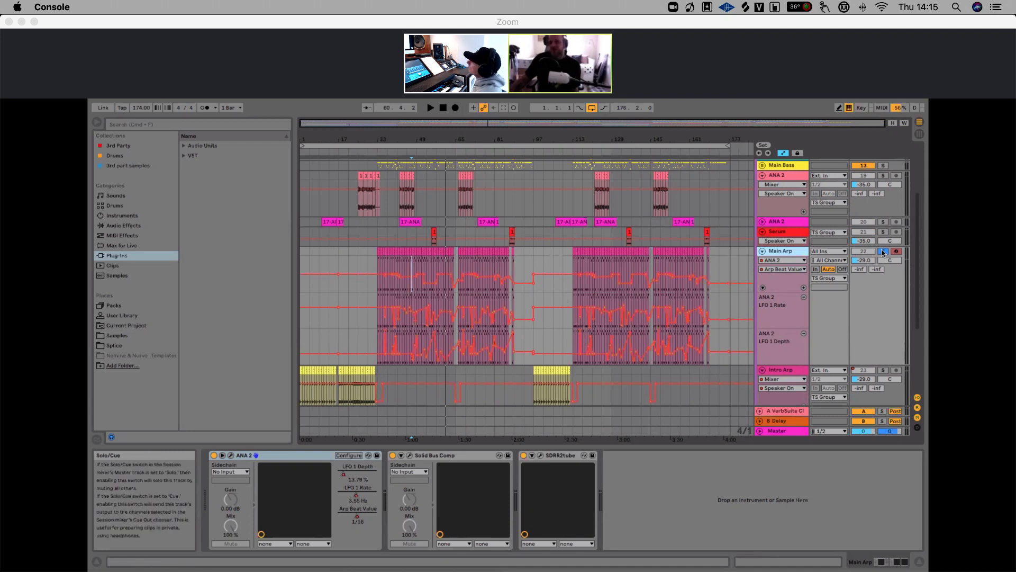
{"action": "left_click", "coordinate": [763, 251]}
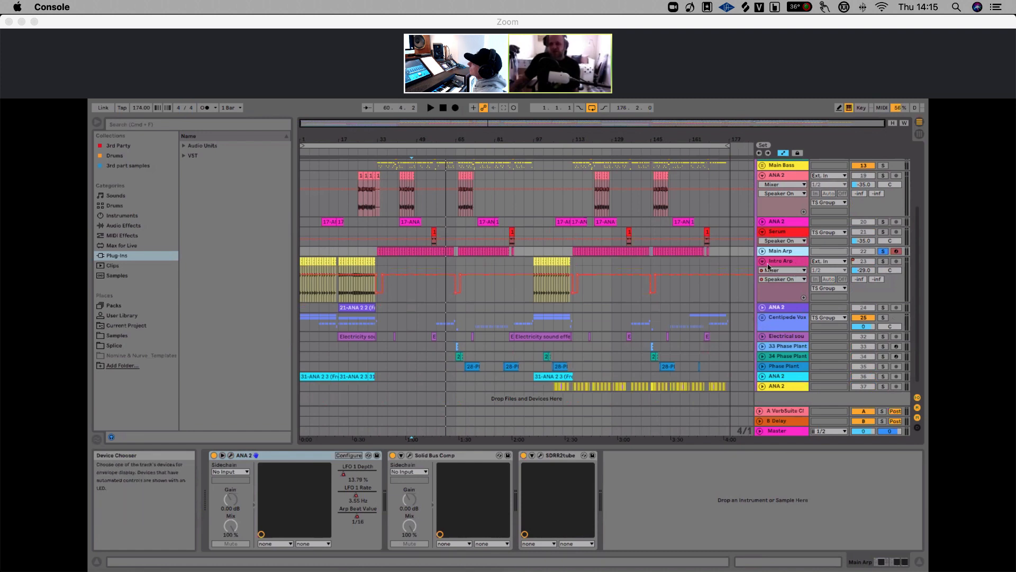
{"action": "left_click", "coordinate": [762, 262]}
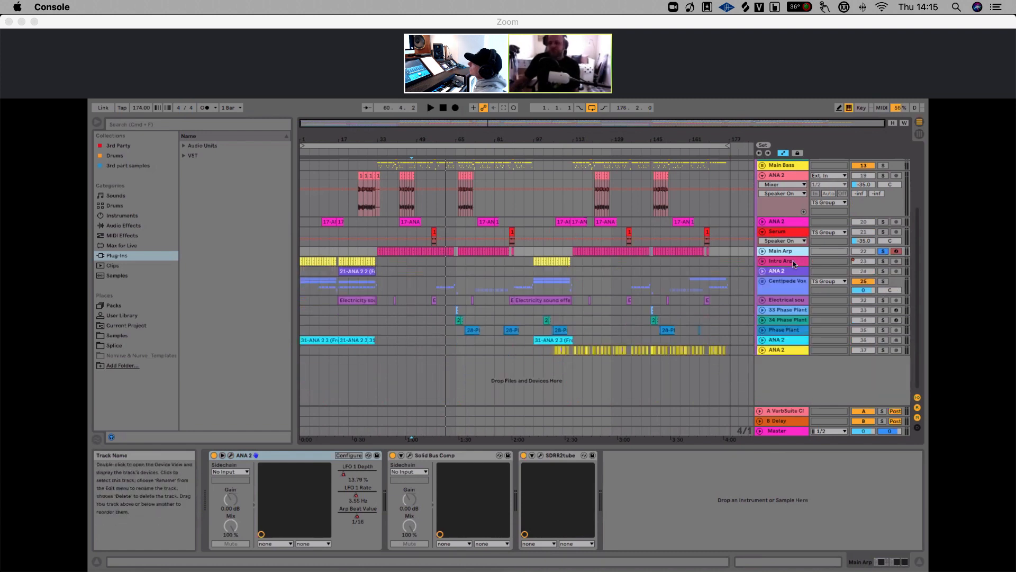
{"action": "left_click", "coordinate": [762, 272]}
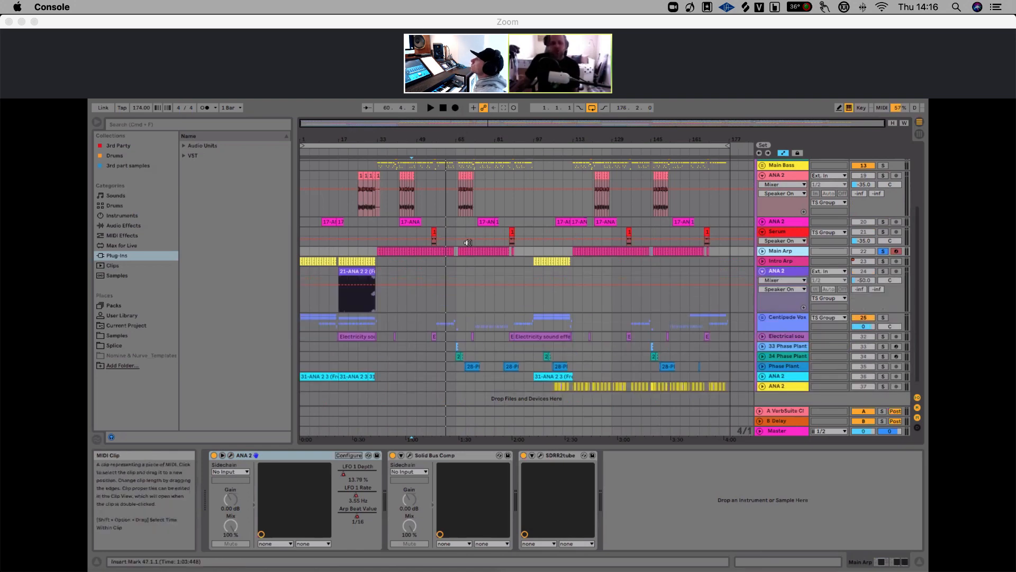
Zoom in, solo the ANA 2 track and play it from its frozen clip around bar 17
{"action": "left_click_drag", "start_coordinate": [334, 140], "coordinate": [432, 244]}
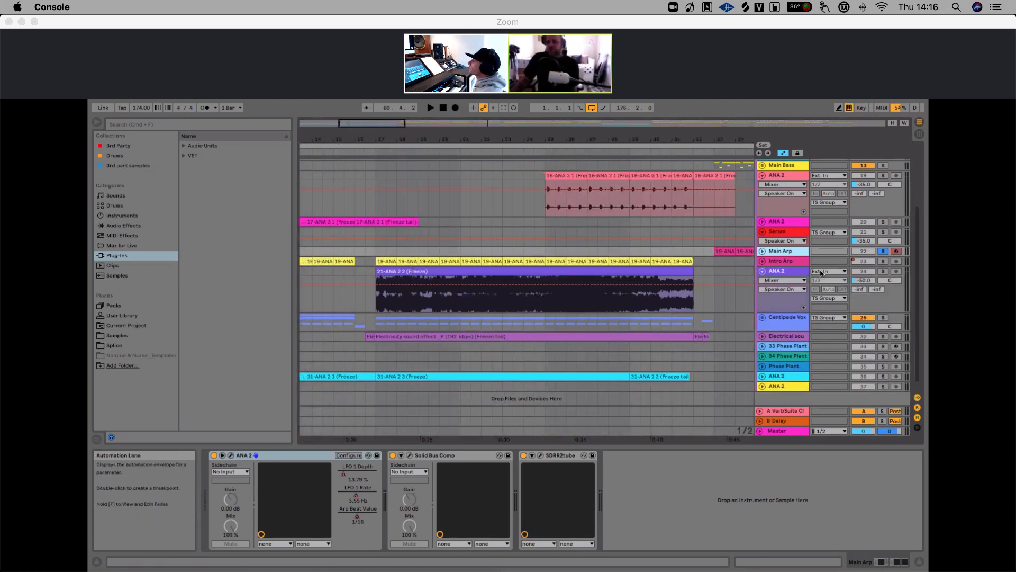
{"action": "left_click", "coordinate": [883, 272]}
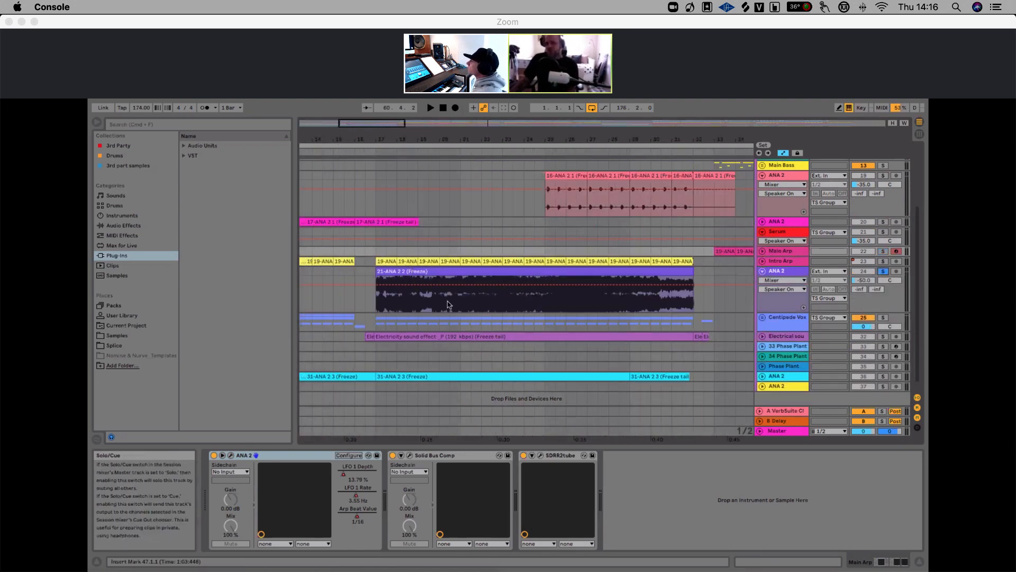
{"action": "left_click", "coordinate": [375, 274]}
{"action": "key", "text": "space"}
{"action": "key", "text": "space"}
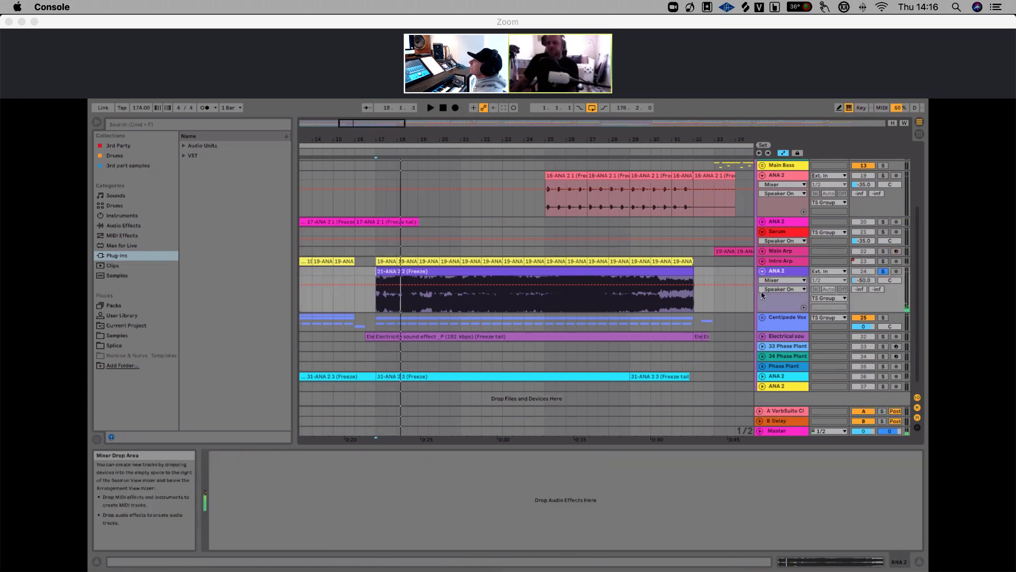
{"action": "left_click_drag", "start_coordinate": [525, 139], "coordinate": [447, 139]}
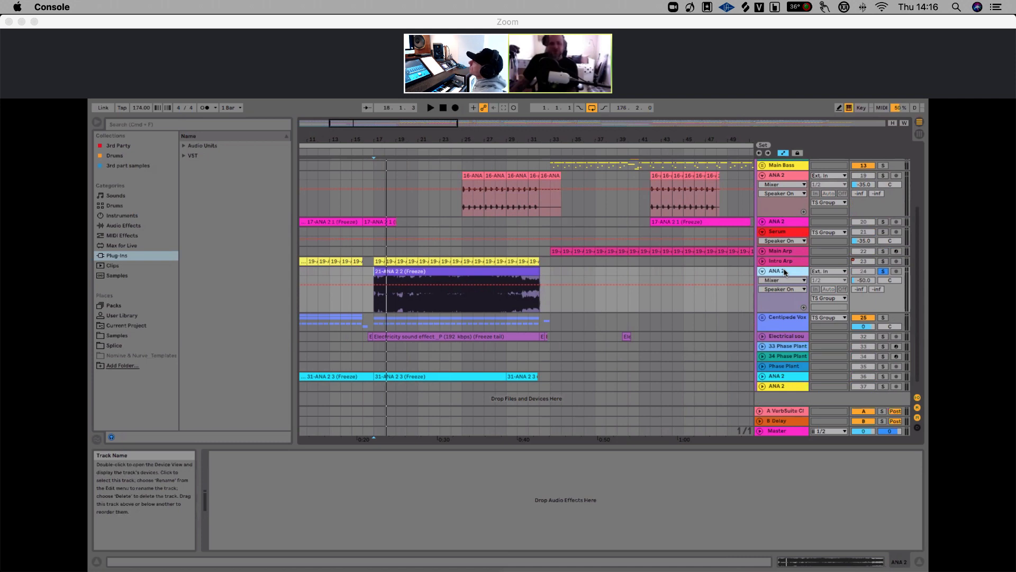
Play the ANA 2 track while switching its solo on and off to compare it against the mix
{"action": "key", "text": "space"}
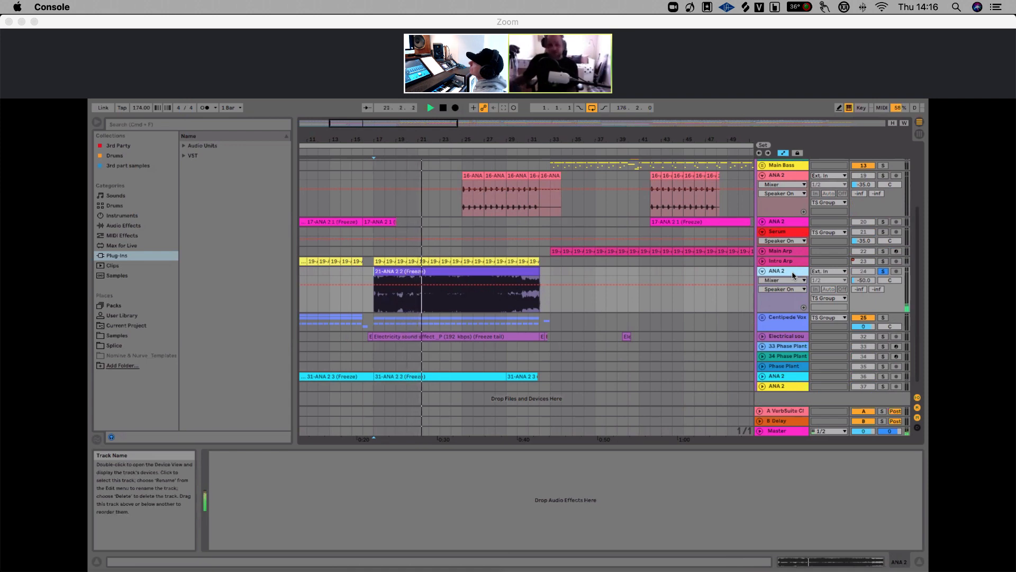
{"action": "left_click", "coordinate": [884, 271]}
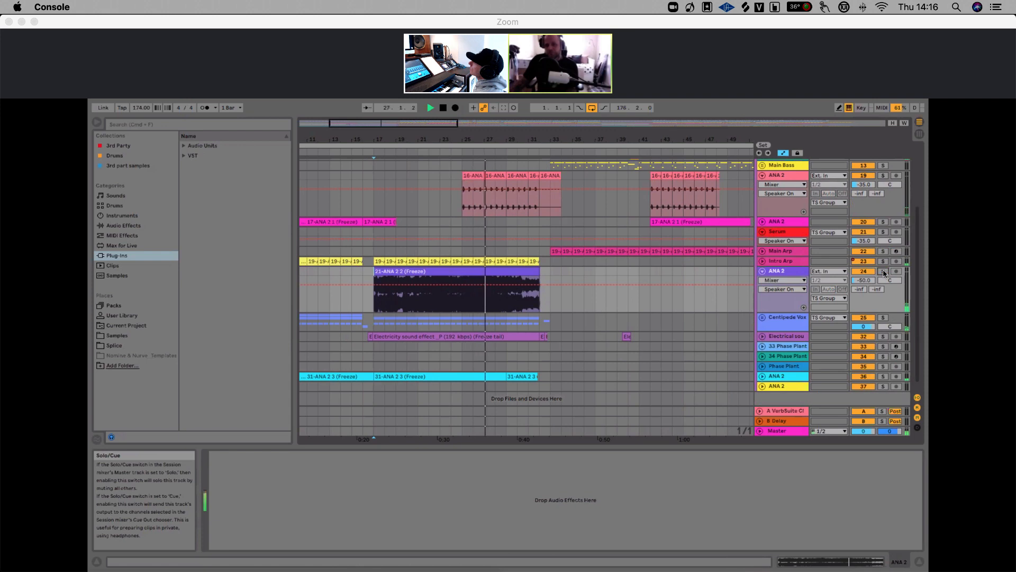
{"action": "left_click", "coordinate": [884, 271]}
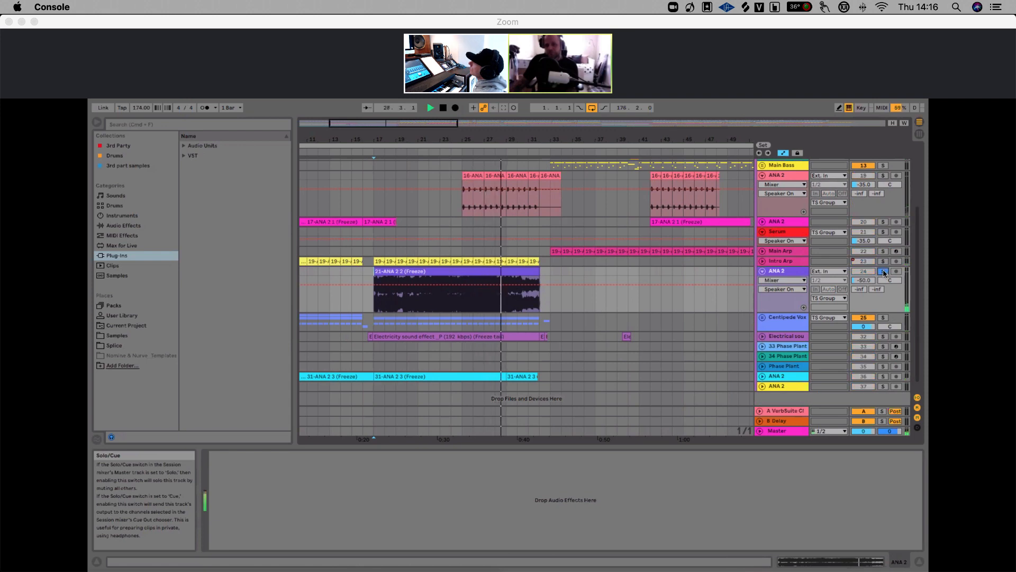
{"action": "left_click", "coordinate": [884, 271]}
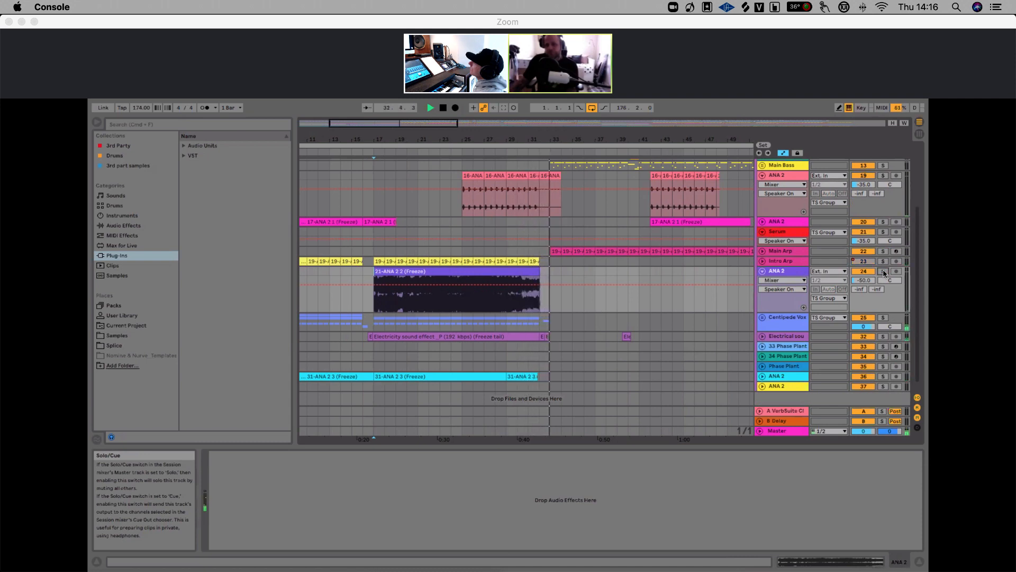
{"action": "key", "text": "space"}
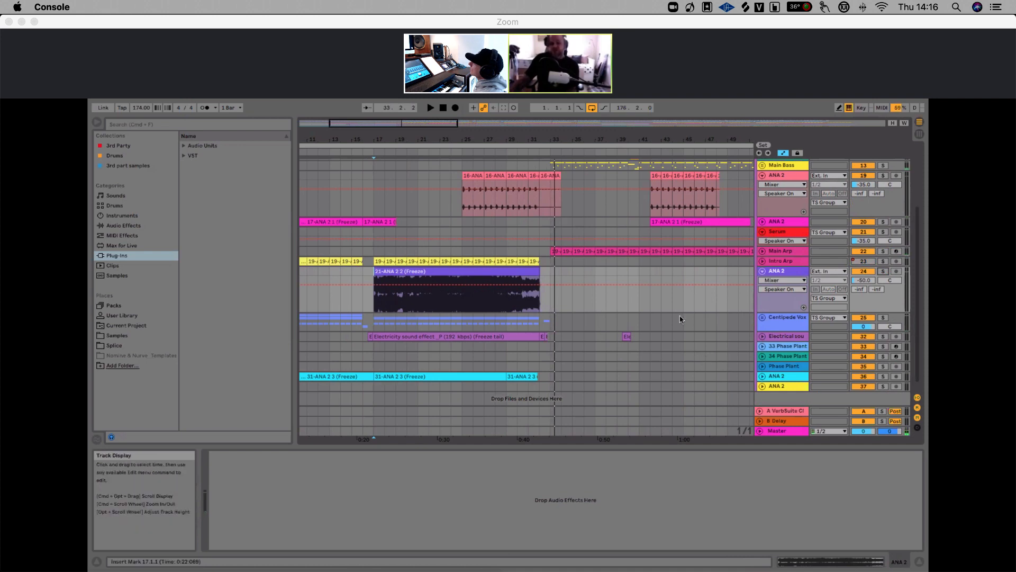
Expand the Centipede Vox group to show its individual vocal tracks
{"action": "scroll", "coordinate": [686, 304], "scroll_direction": "down", "scroll_amount": 1}
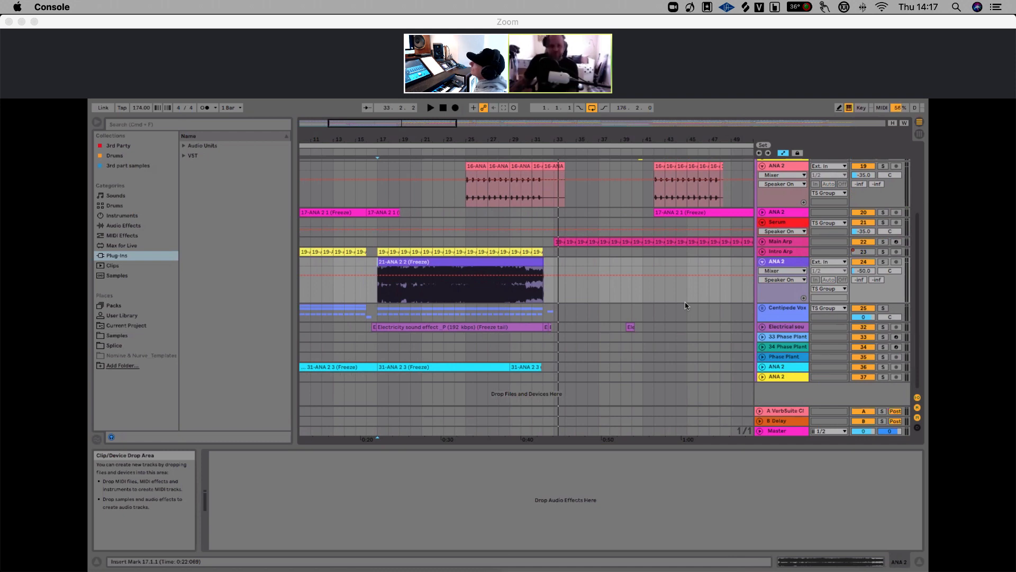
{"action": "scroll", "coordinate": [748, 316], "scroll_direction": "down", "scroll_amount": 5}
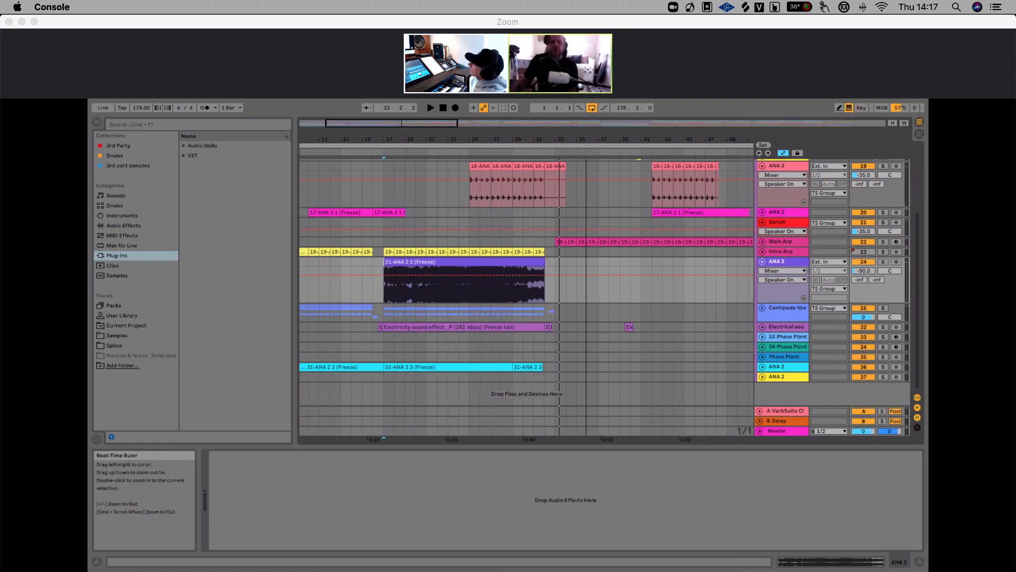
{"action": "left_click", "coordinate": [782, 327]}
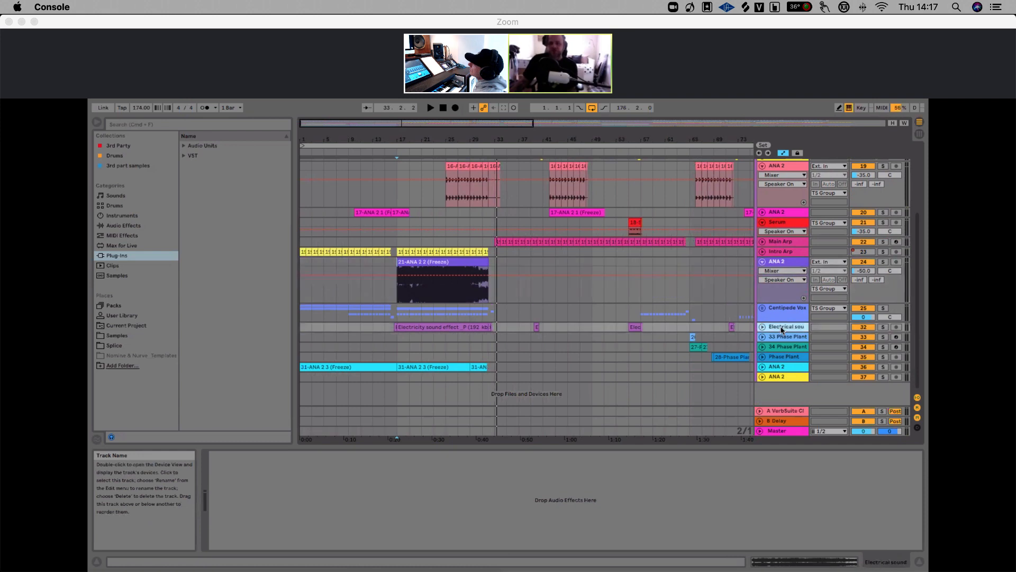
{"action": "left_click", "coordinate": [763, 308]}
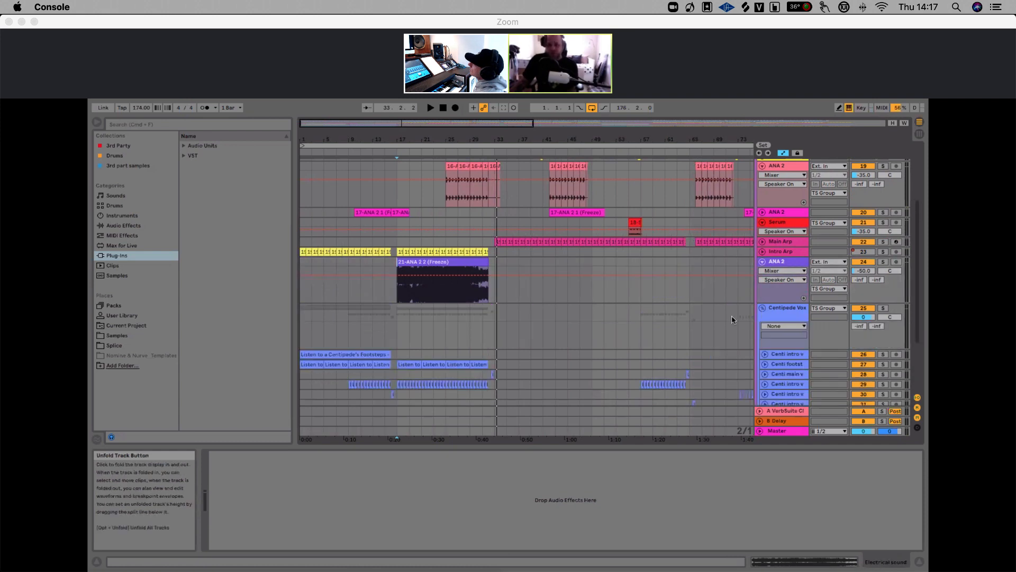
{"action": "scroll", "coordinate": [668, 319], "scroll_direction": "down", "scroll_amount": 1}
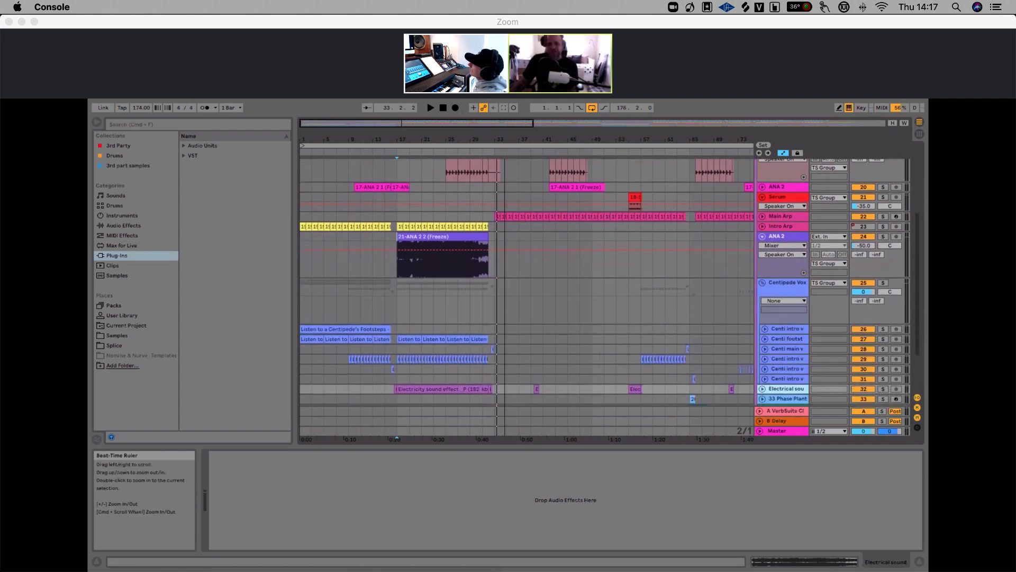
{"action": "scroll", "coordinate": [450, 187], "scroll_direction": "down", "scroll_amount": 5}
{"action": "scroll", "coordinate": [414, 296], "scroll_direction": "down", "scroll_amount": 2}
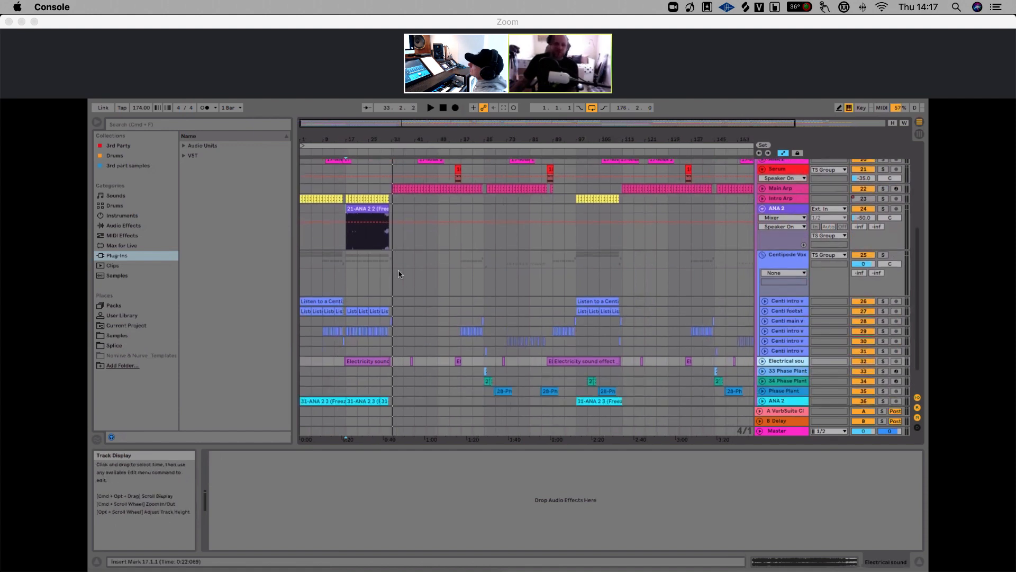
Solo the first Centi intro vocal track and play the song from the beginning
{"action": "left_click_drag", "start_coordinate": [318, 139], "coordinate": [328, 159]}
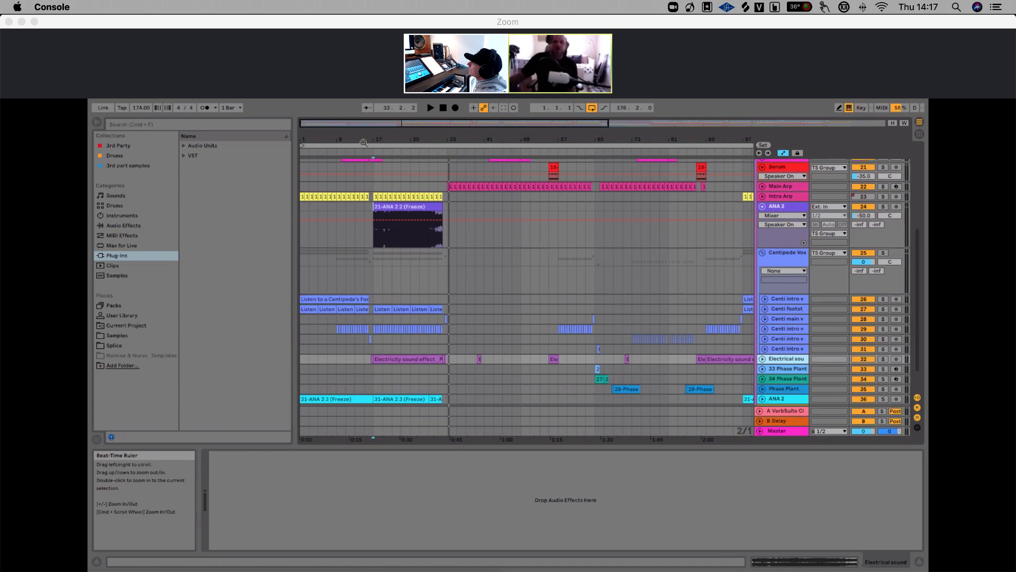
{"action": "left_click_drag", "start_coordinate": [324, 141], "coordinate": [329, 149]}
{"action": "left_click", "coordinate": [883, 300]}
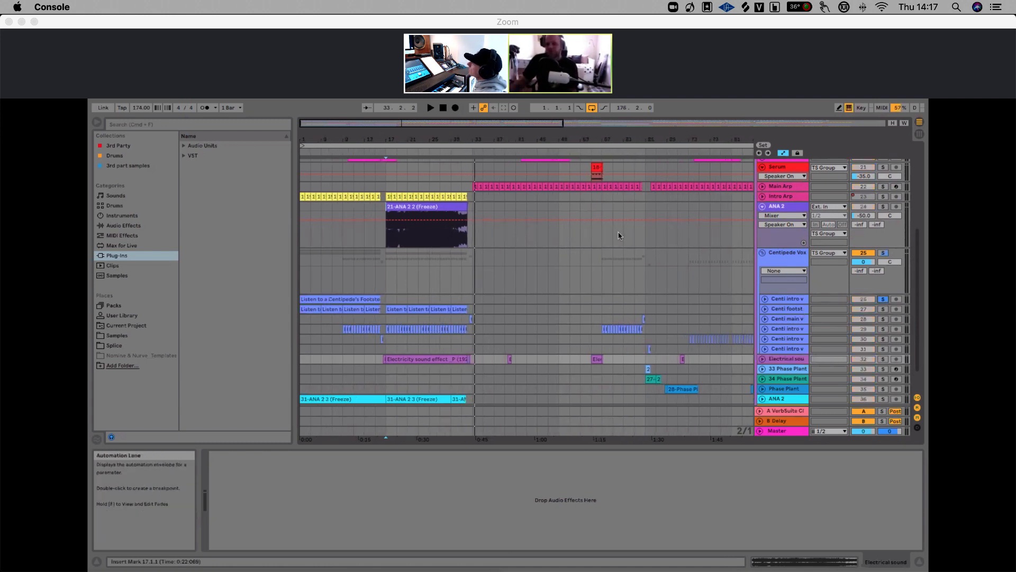
{"action": "left_click", "coordinate": [798, 260]}
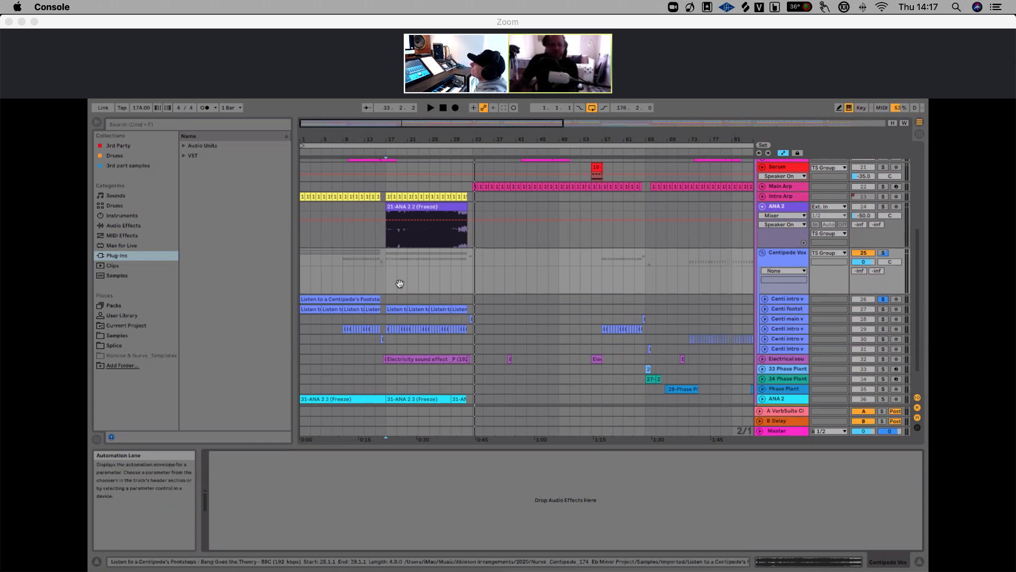
{"action": "left_click", "coordinate": [300, 286]}
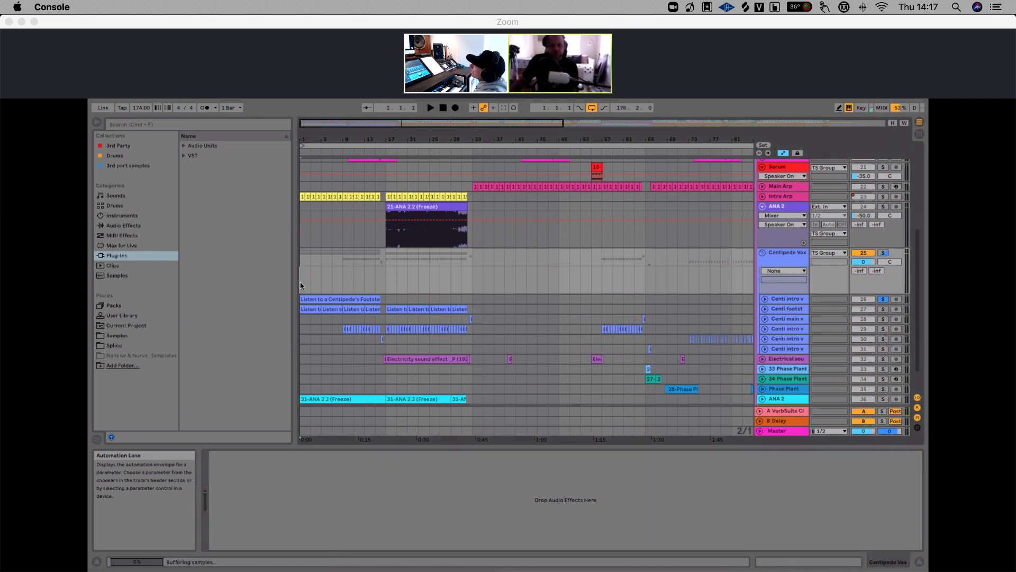
{"action": "left_click_drag", "start_coordinate": [300, 141], "coordinate": [300, 151]}
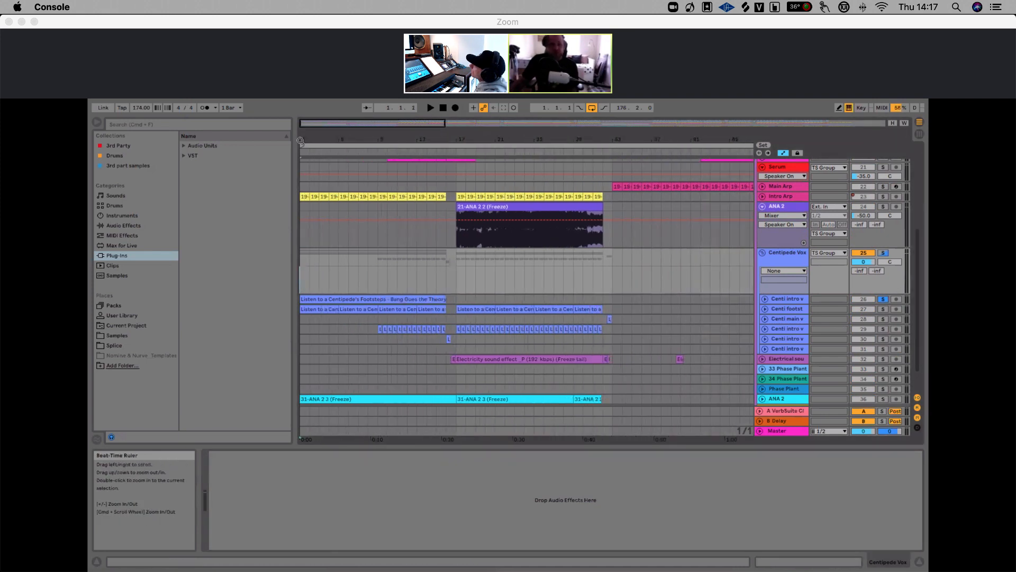
{"action": "left_click", "coordinate": [789, 299]}
{"action": "key", "text": "space"}
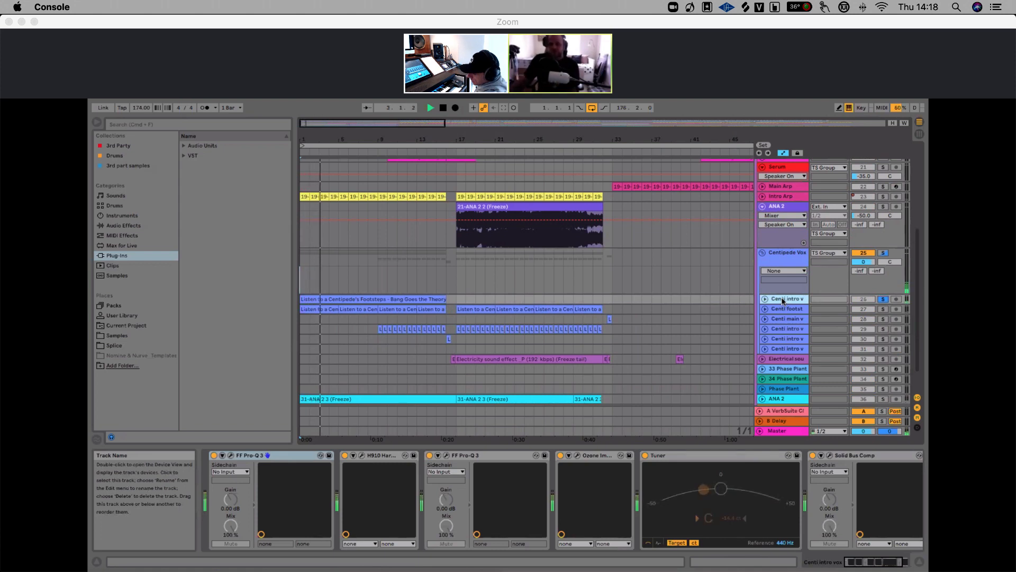
Unfold the Centi intro vocal track and open its clip to view the clip transpose envelope
{"action": "left_click", "coordinate": [765, 300]}
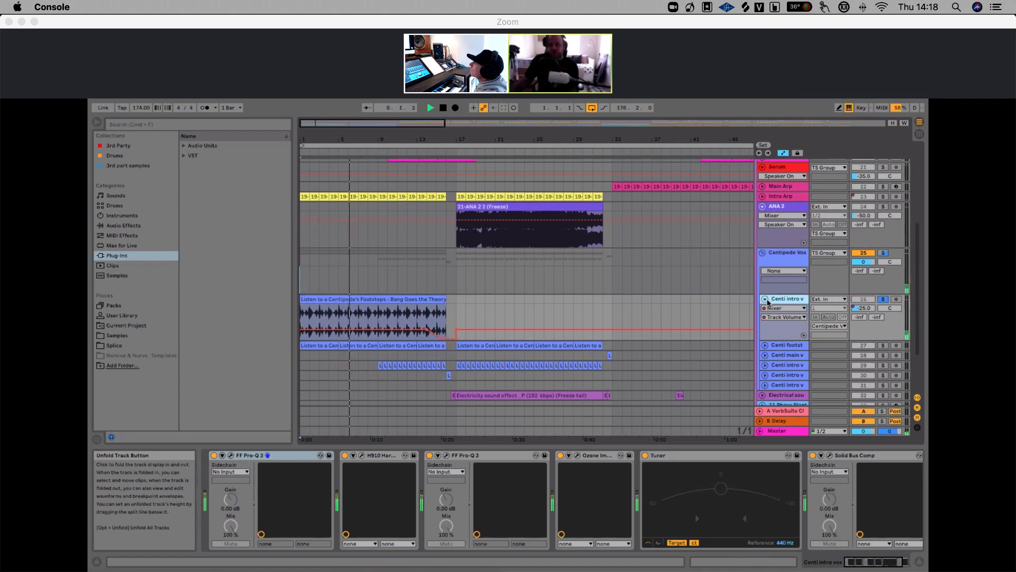
{"action": "left_click", "coordinate": [364, 298]}
{"action": "double_click", "coordinate": [365, 298]}
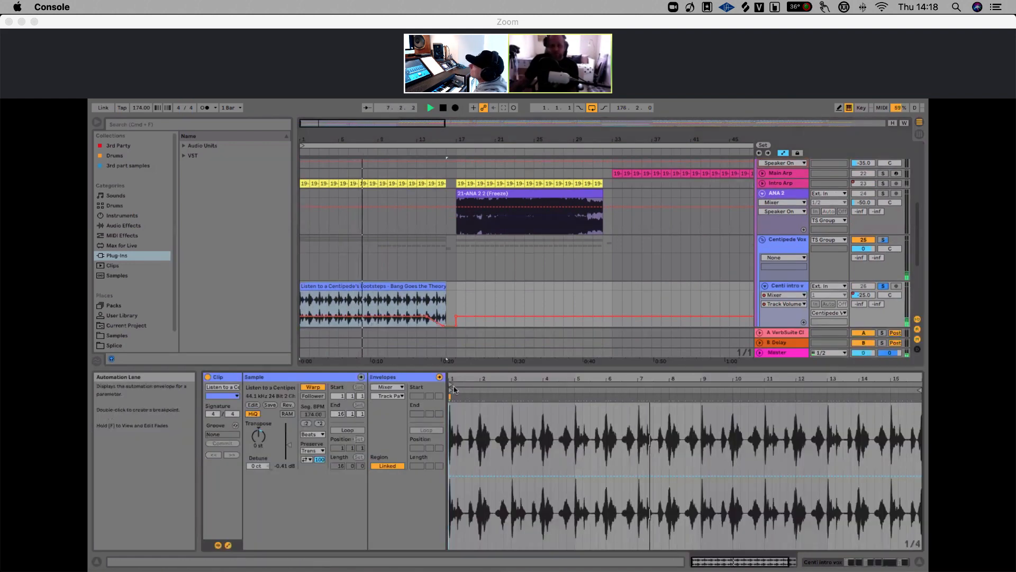
{"action": "left_click", "coordinate": [398, 387]}
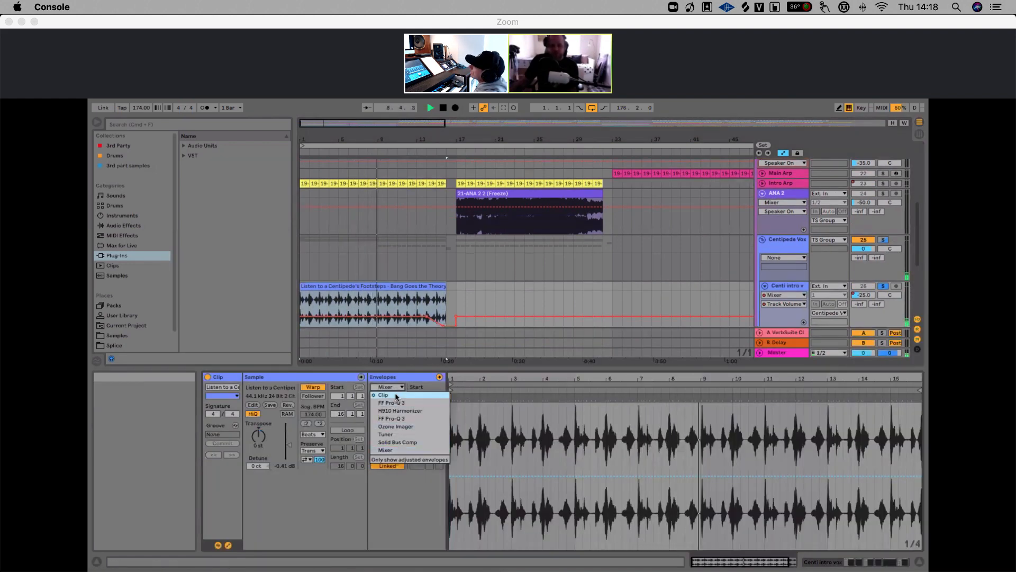
{"action": "left_click", "coordinate": [383, 395]}
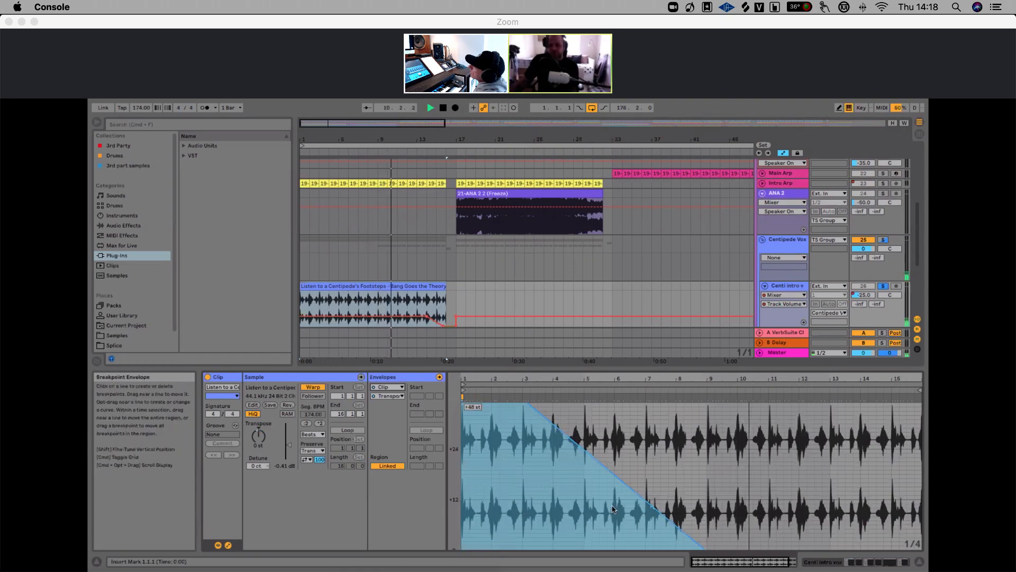
{"action": "scroll", "coordinate": [559, 462], "scroll_direction": "up", "scroll_amount": 3}
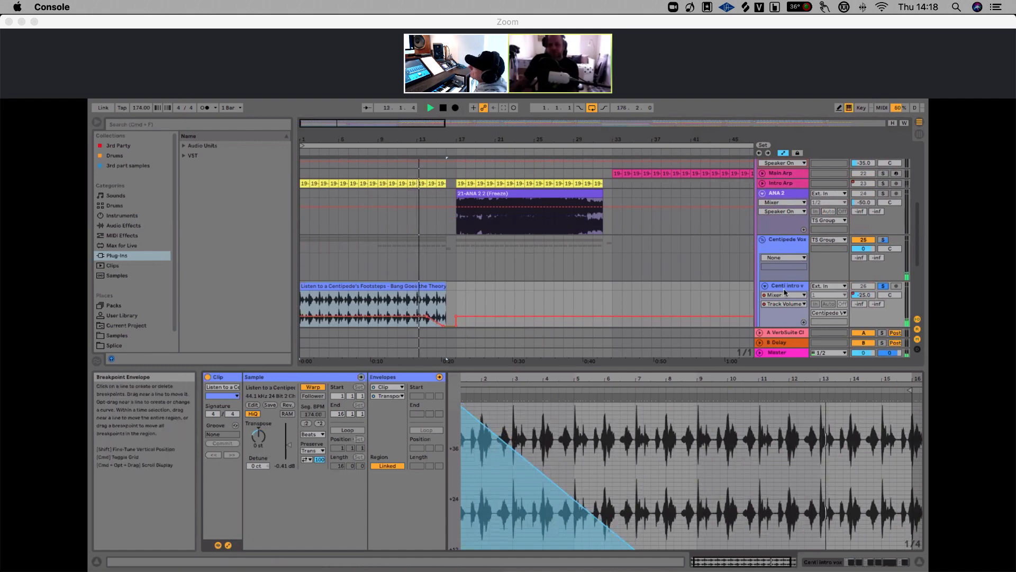
Toggle the Centipede Vox group's solo and restart playback to audition the vocals
{"action": "left_click", "coordinate": [765, 286]}
{"action": "scroll", "coordinate": [649, 293], "scroll_direction": "down", "scroll_amount": 4}
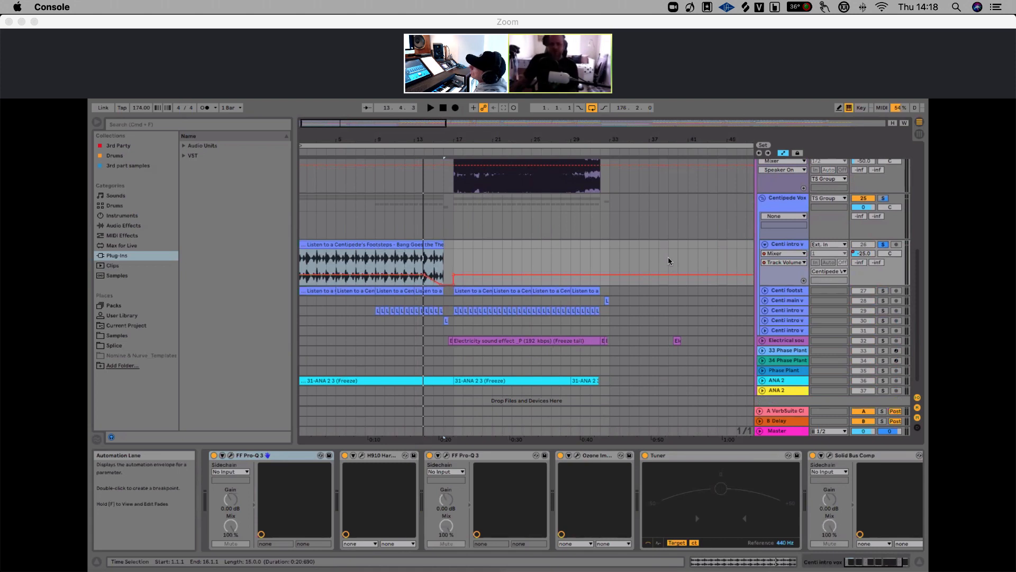
{"action": "left_click_drag", "start_coordinate": [433, 142], "coordinate": [433, 137]}
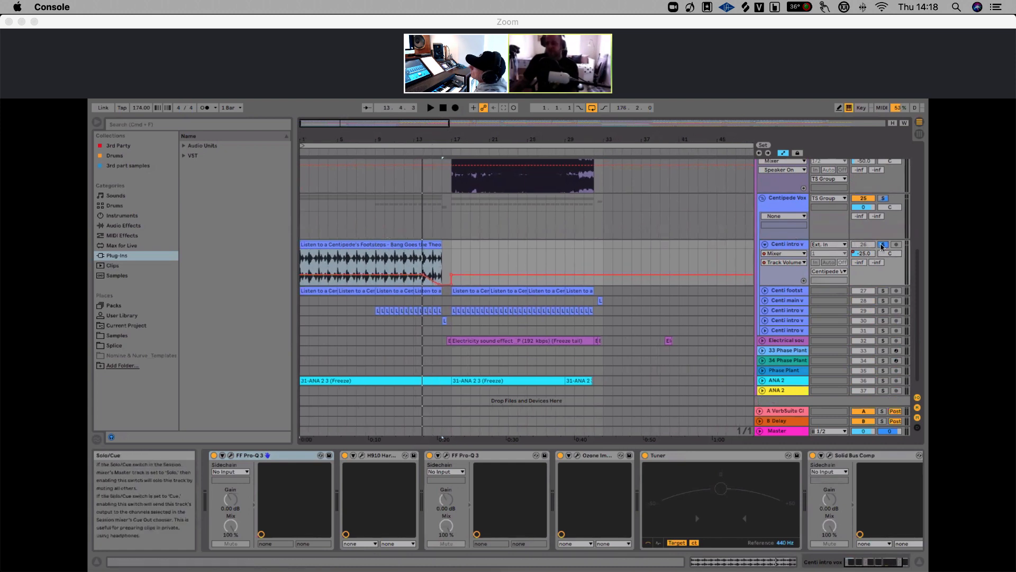
{"action": "left_click", "coordinate": [882, 198]}
{"action": "left_click", "coordinate": [883, 197]}
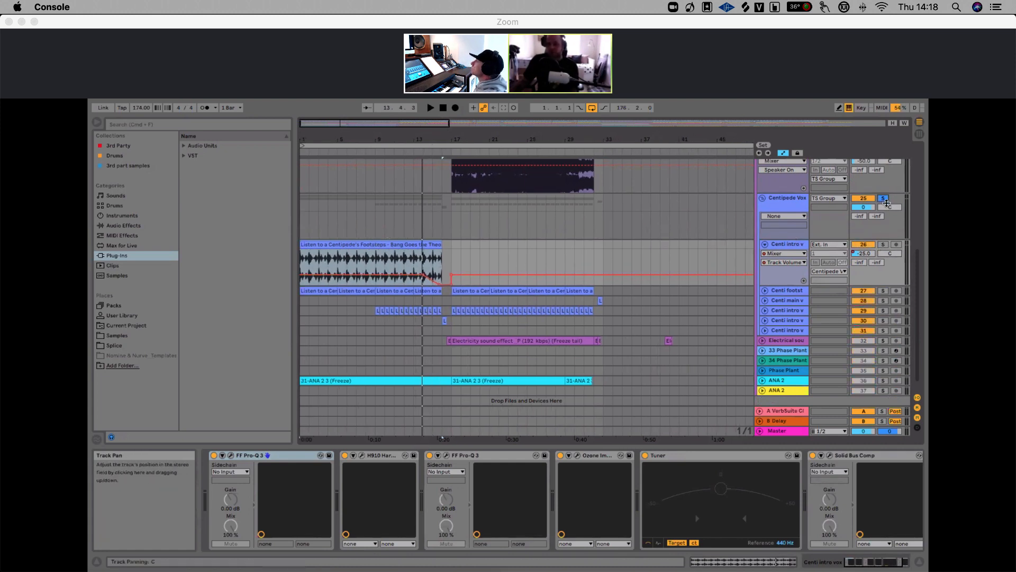
{"action": "key", "text": "space"}
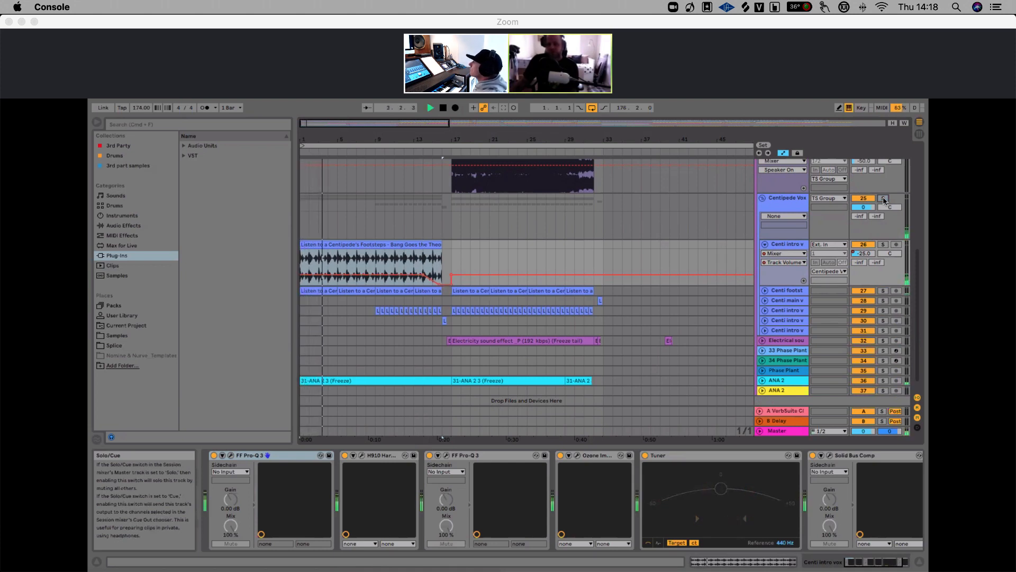
{"action": "key", "text": "space"}
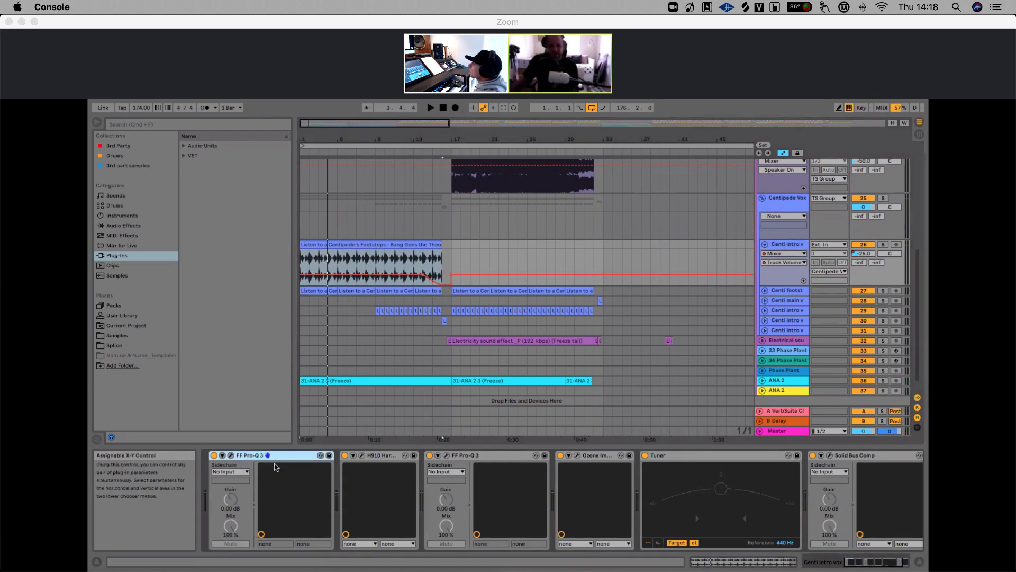
Open the Centi intro vocal's FF Pro-Q 3 plugin window to inspect its EQ curve, then close it
{"action": "scroll", "coordinate": [510, 483], "scroll_direction": "right", "scroll_amount": 2}
{"action": "scroll", "coordinate": [509, 482], "scroll_direction": "left", "scroll_amount": 2}
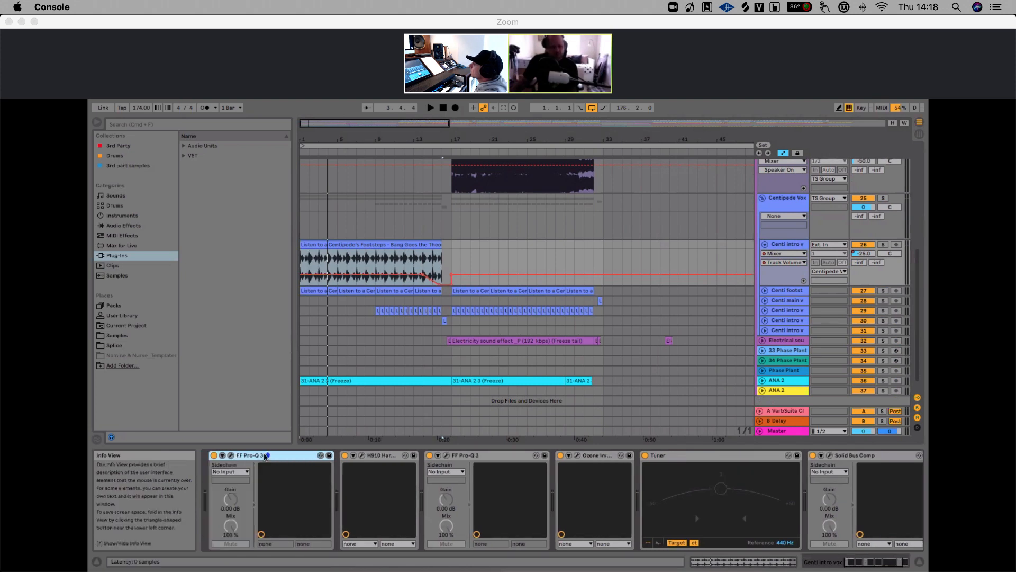
{"action": "left_click", "coordinate": [231, 457]}
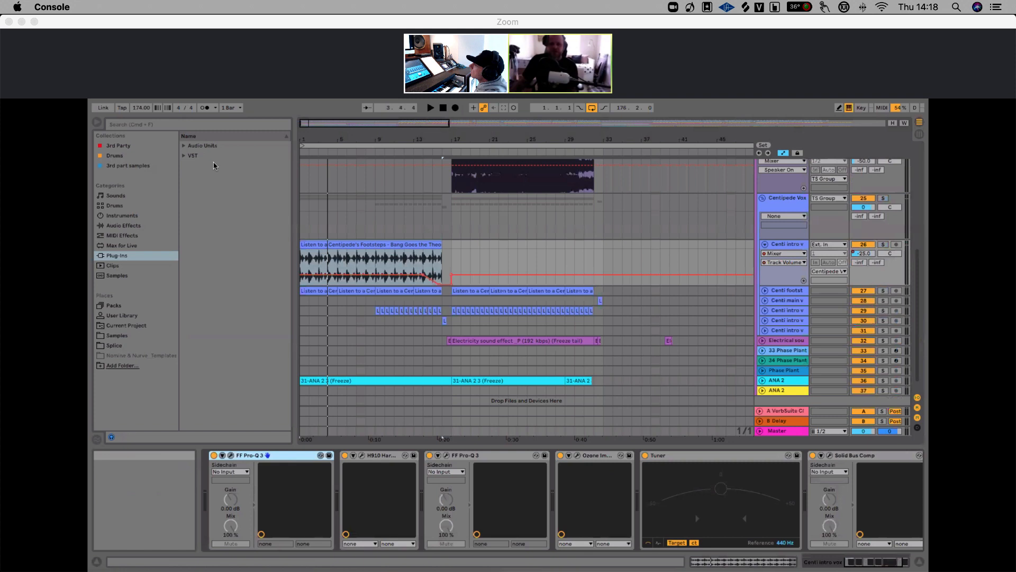
{"action": "left_click", "coordinate": [208, 152]}
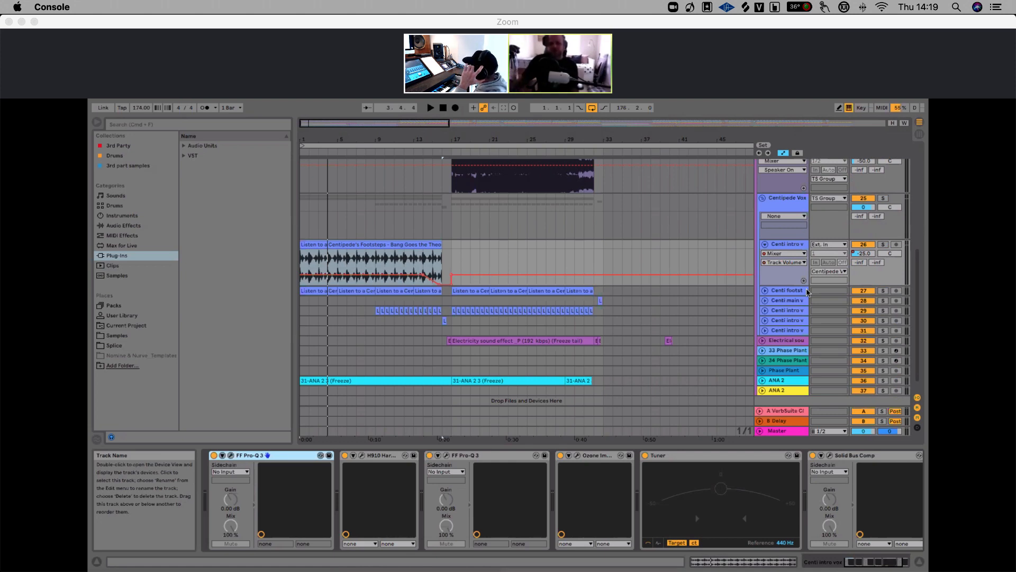
Open the H910 Harmonizer plugin window on the Centi intro vocal track and move it up over the arrangement
{"action": "left_click", "coordinate": [385, 456]}
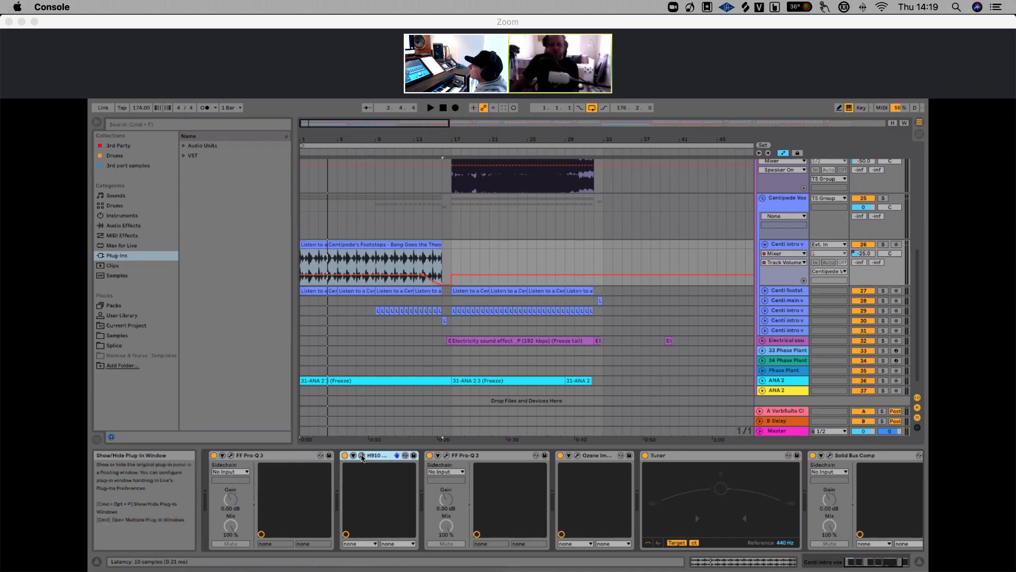
{"action": "left_click", "coordinate": [362, 457]}
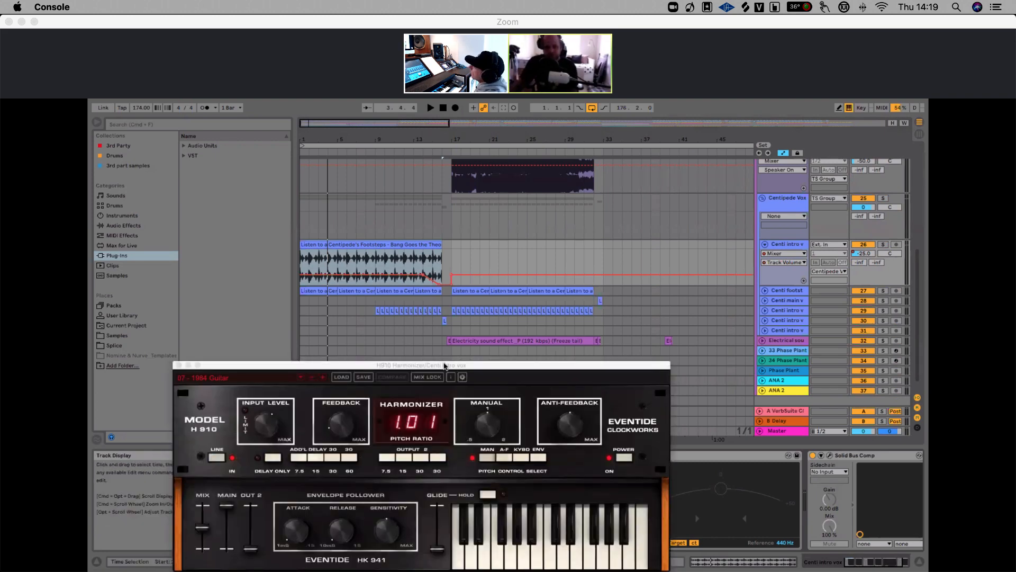
{"action": "left_click_drag", "start_coordinate": [445, 360], "coordinate": [528, 241]}
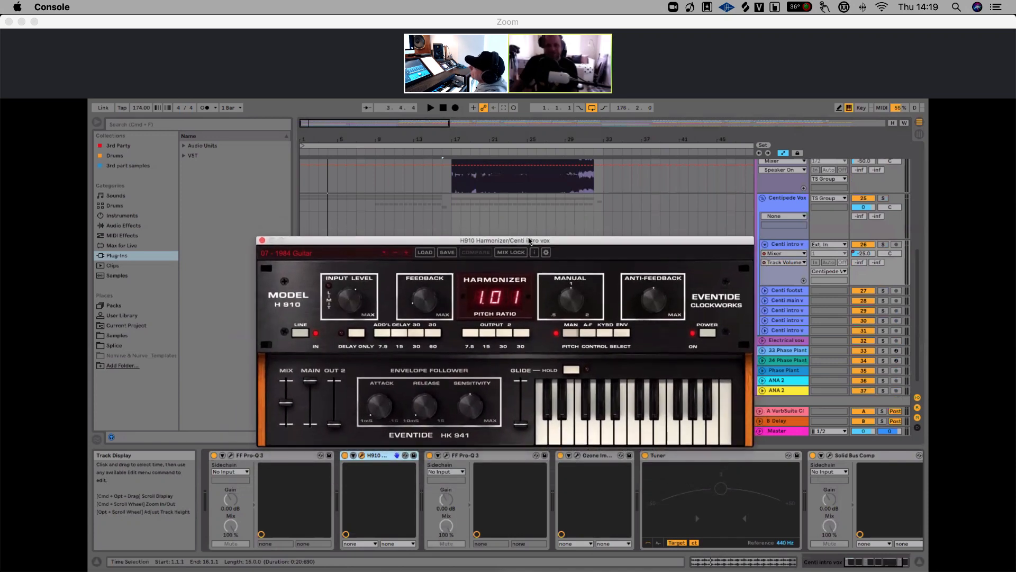
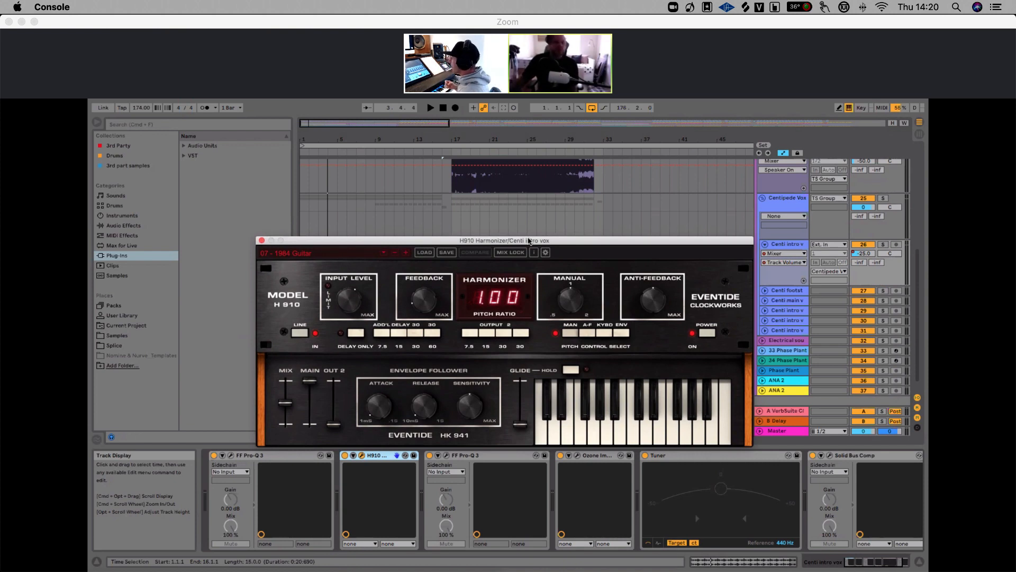
Move the H910 Harmonizer window aside, solo the Centi intro vocal track and briefly play it to audition
{"action": "left_click_drag", "start_coordinate": [501, 245], "coordinate": [598, 236]}
{"action": "left_click", "coordinate": [310, 236]}
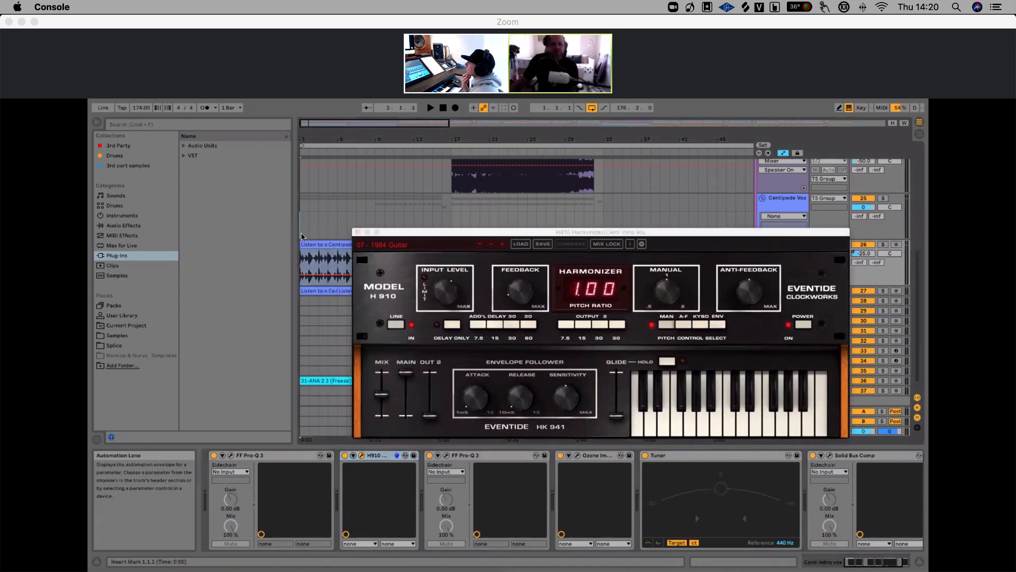
{"action": "left_click", "coordinate": [882, 247]}
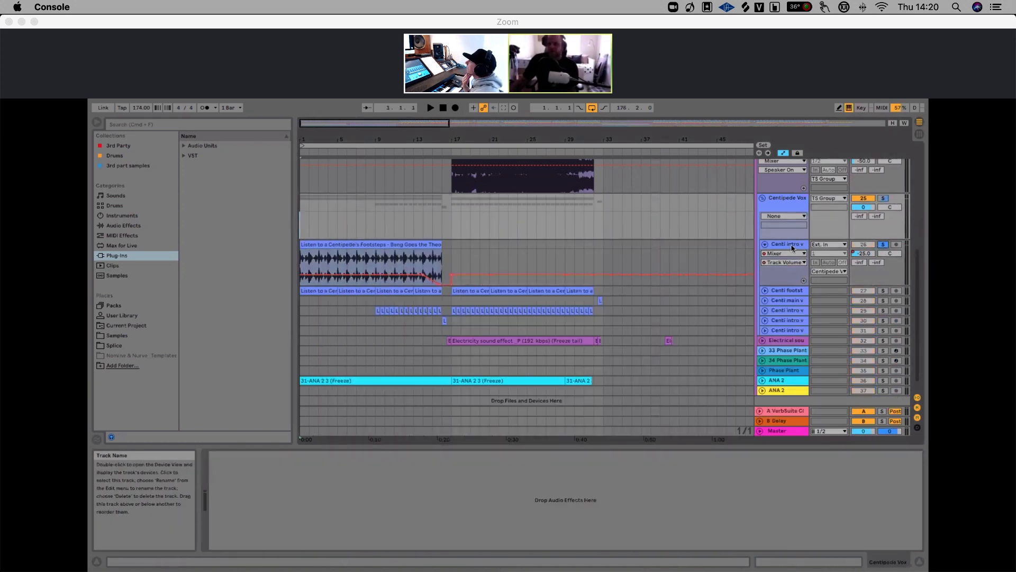
{"action": "key", "text": "space"}
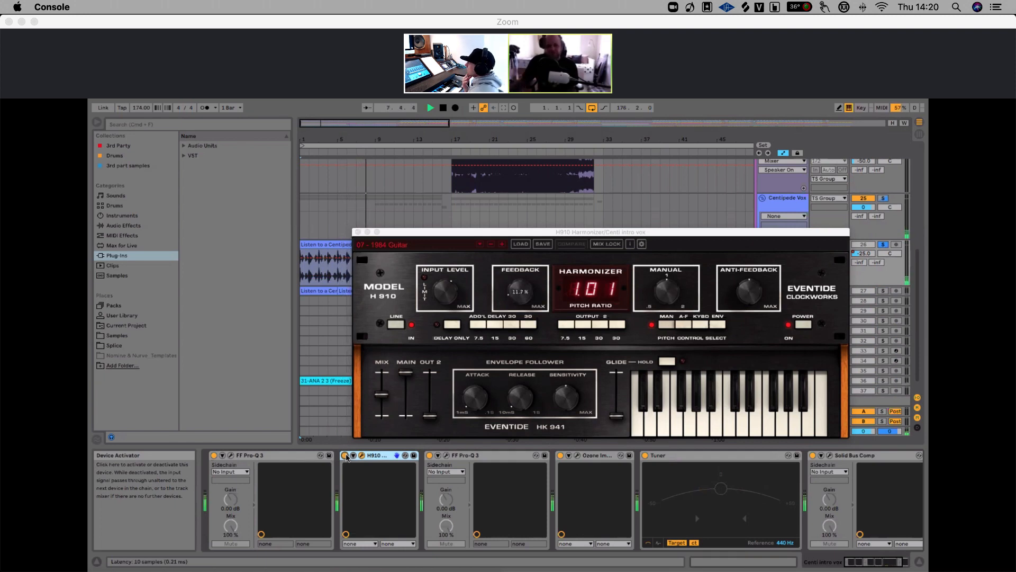
{"action": "key", "text": "space"}
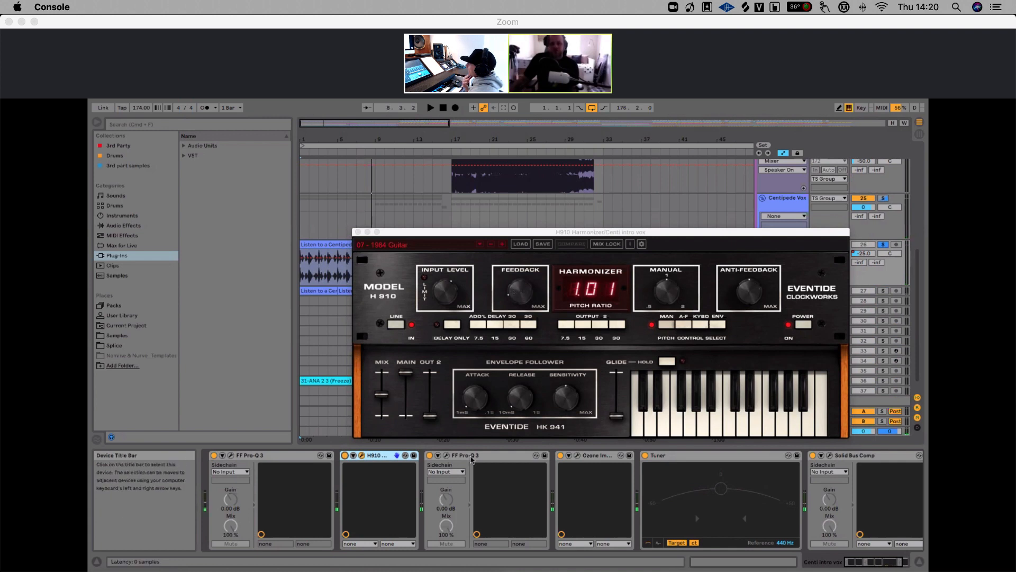
Open the second FF Pro-Q 3 plugin on the Centi intro vocal, inspect its EQ bands, then close it
{"action": "left_click", "coordinate": [444, 459]}
{"action": "left_click", "coordinate": [445, 457]}
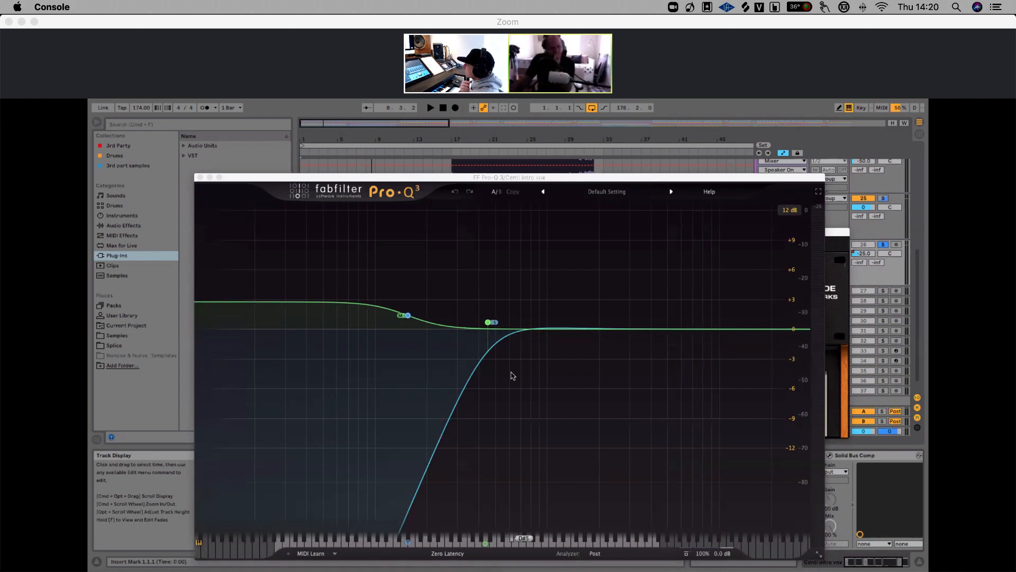
{"action": "mouse_move", "coordinate": [521, 331]}
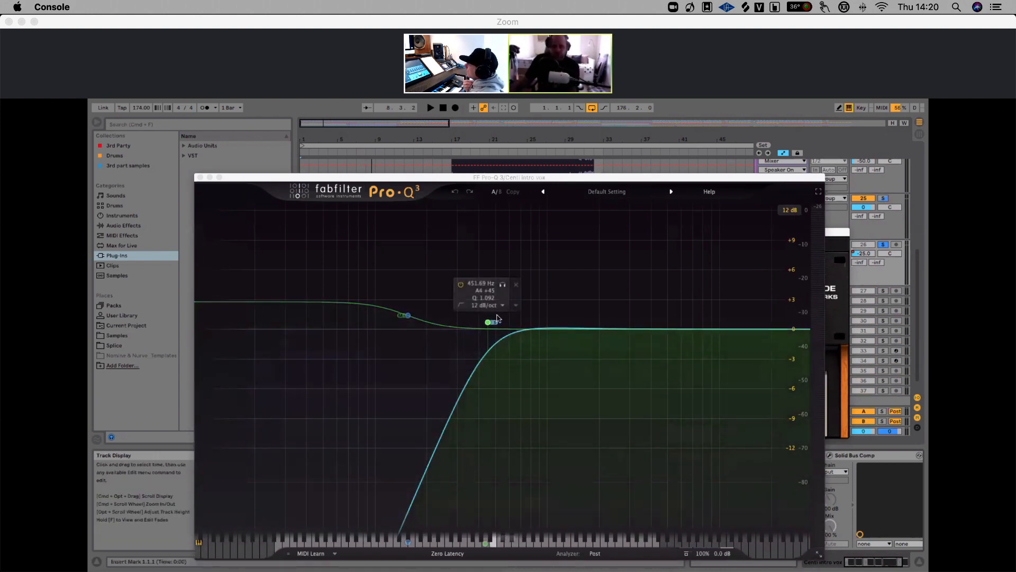
{"action": "left_click_drag", "start_coordinate": [522, 333], "coordinate": [523, 333]}
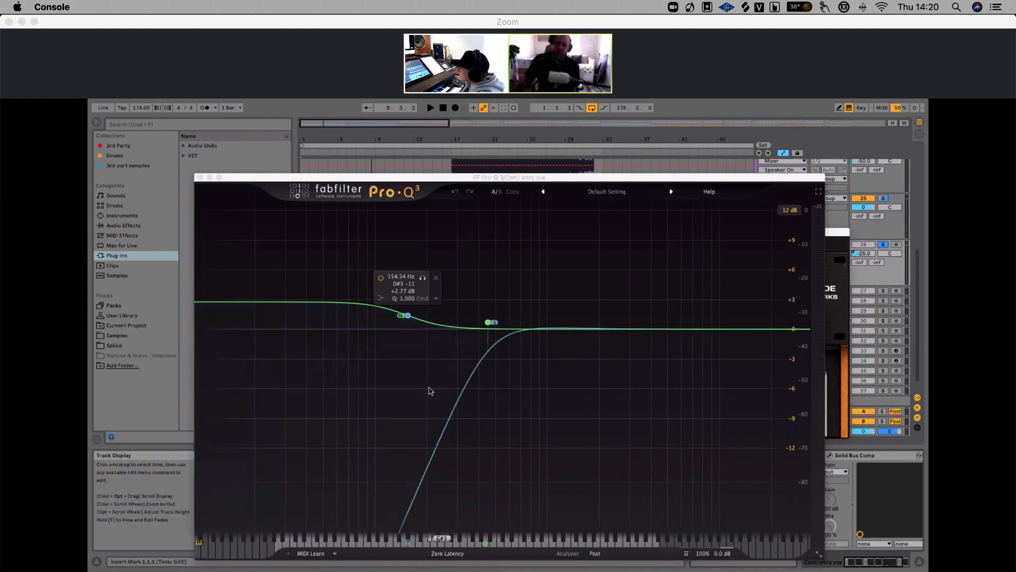
{"action": "left_click", "coordinate": [482, 359]}
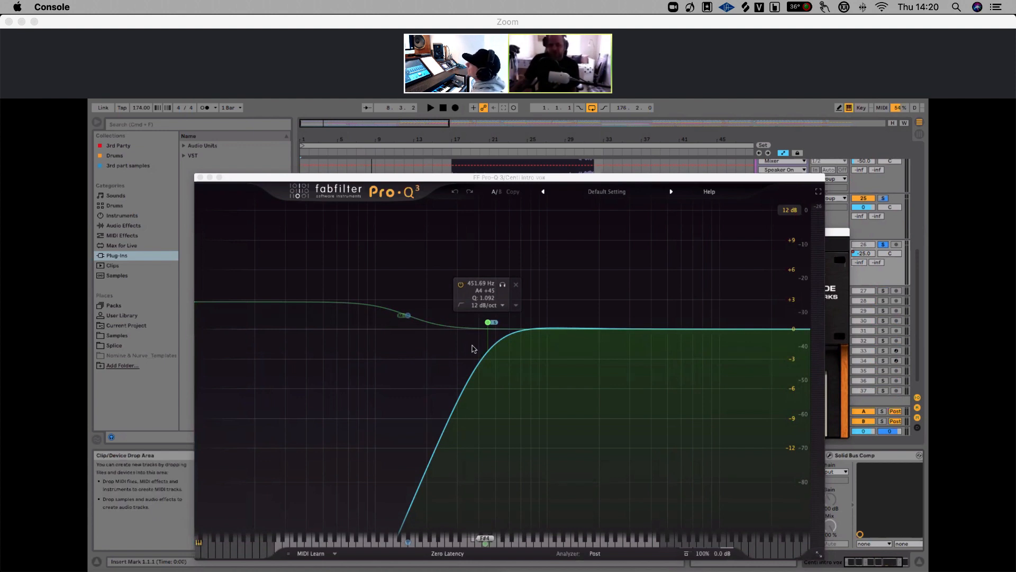
{"action": "left_click", "coordinate": [407, 315]}
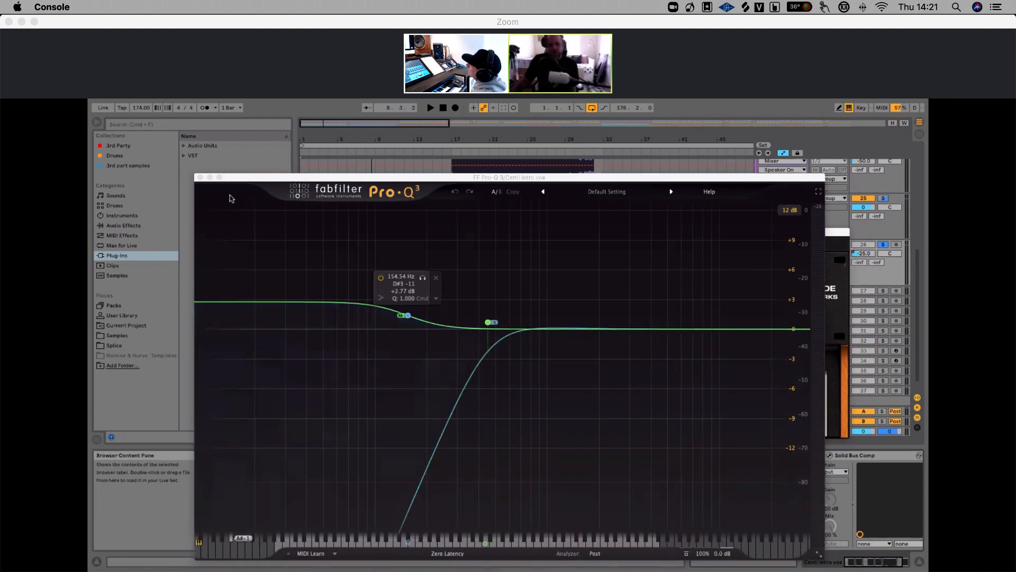
{"action": "left_click", "coordinate": [200, 178]}
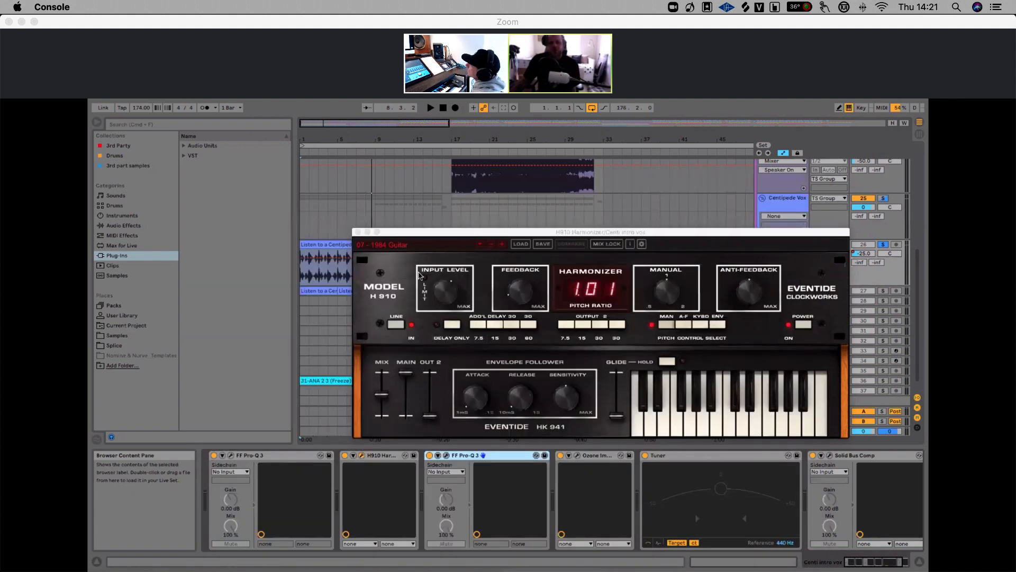
Open the Ozone Imager plugin window on the Centi intro vocal to inspect its stereo width, then close it
{"action": "left_click", "coordinate": [578, 455]}
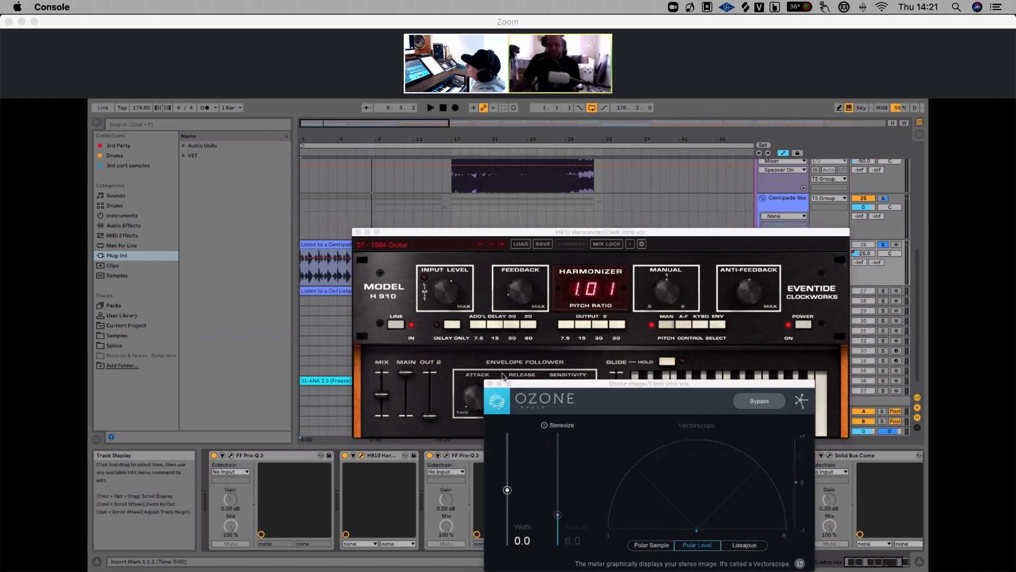
{"action": "left_click_drag", "start_coordinate": [491, 390], "coordinate": [421, 312]}
{"action": "left_click", "coordinate": [406, 303]}
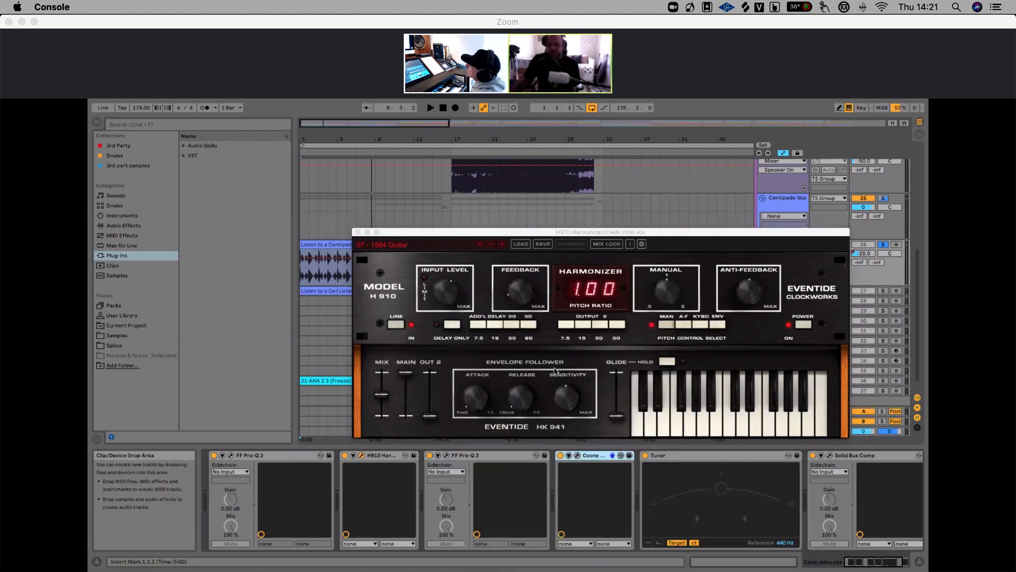
{"action": "left_click", "coordinate": [708, 457]}
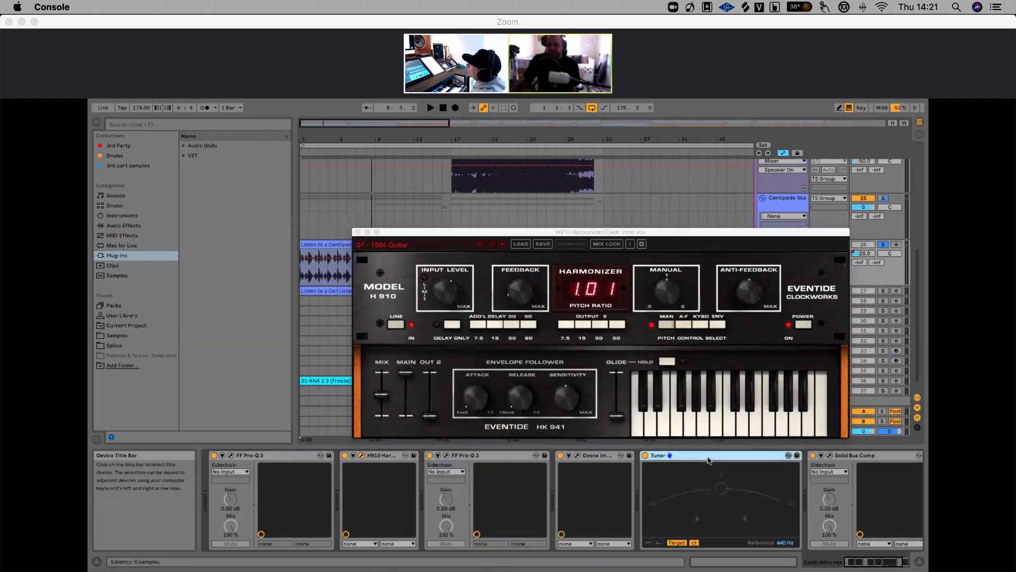
{"action": "left_click", "coordinate": [577, 455]}
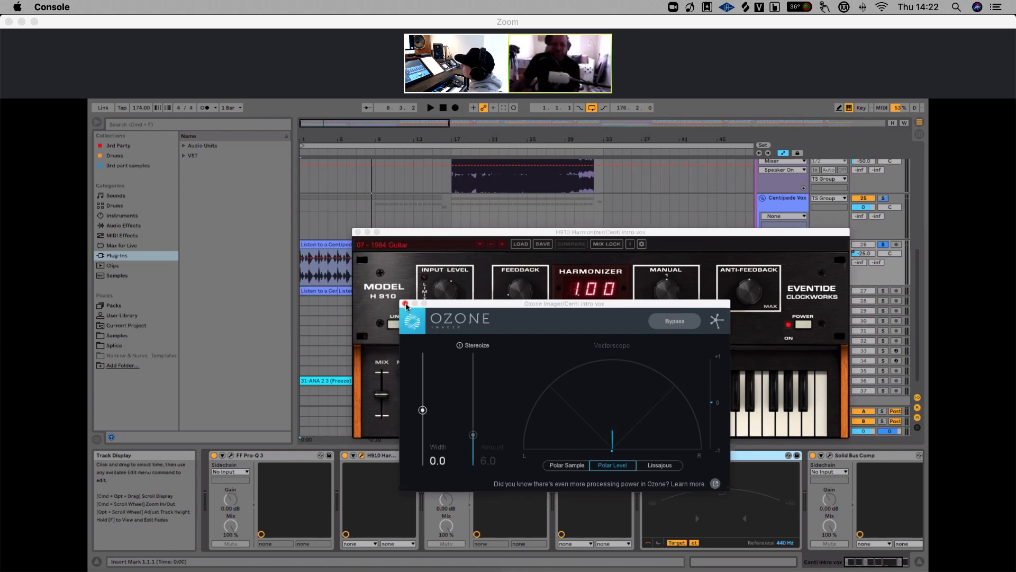
{"action": "left_click", "coordinate": [406, 305]}
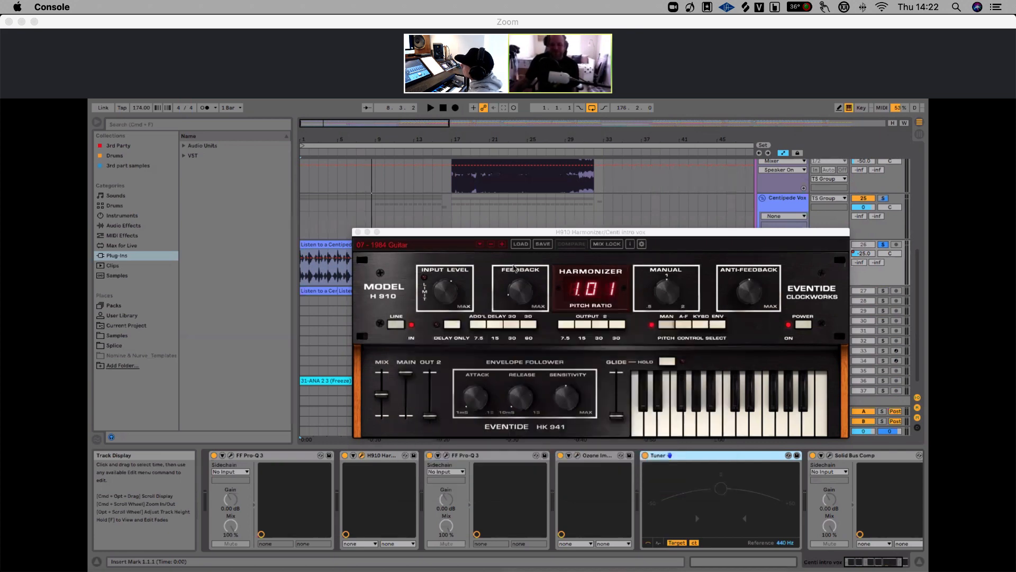
Reposition the H910 Harmonizer window and play the vocal section twice to audition the harmonizer
{"action": "left_click_drag", "start_coordinate": [522, 231], "coordinate": [415, 182]}
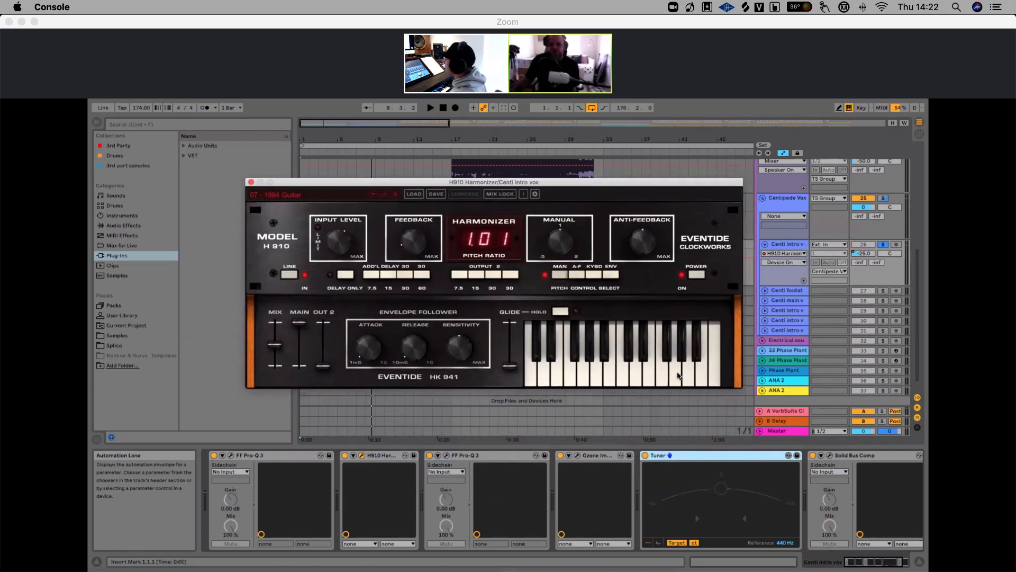
{"action": "left_click", "coordinate": [725, 460]}
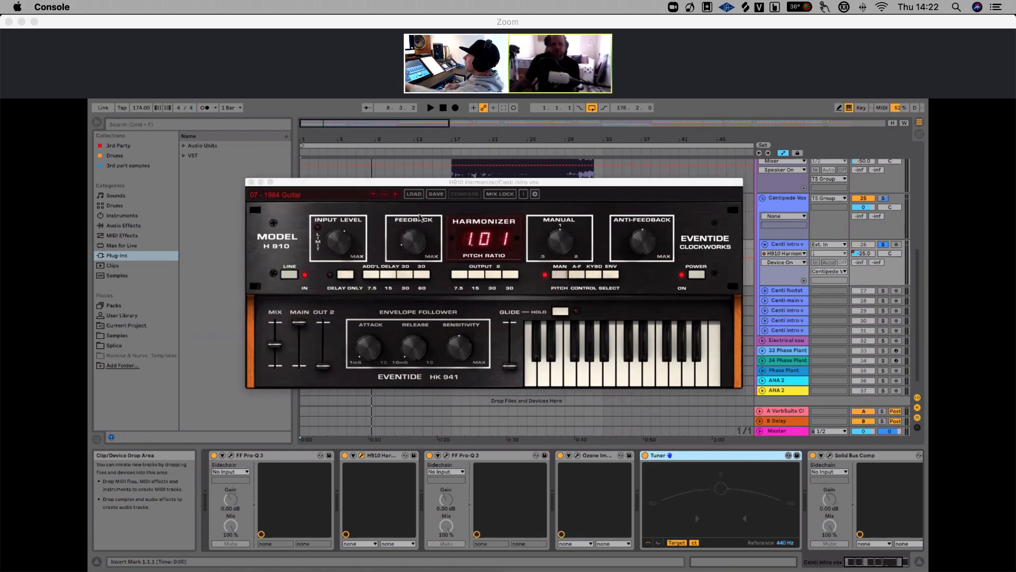
{"action": "left_click_drag", "start_coordinate": [416, 181], "coordinate": [547, 156]}
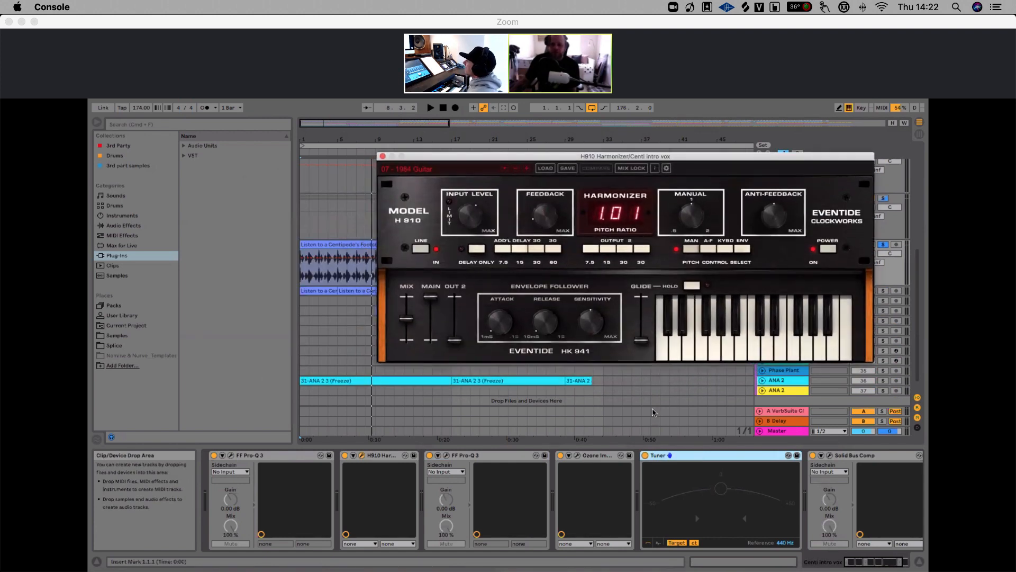
{"action": "left_click", "coordinate": [709, 455]}
{"action": "key", "text": "space"}
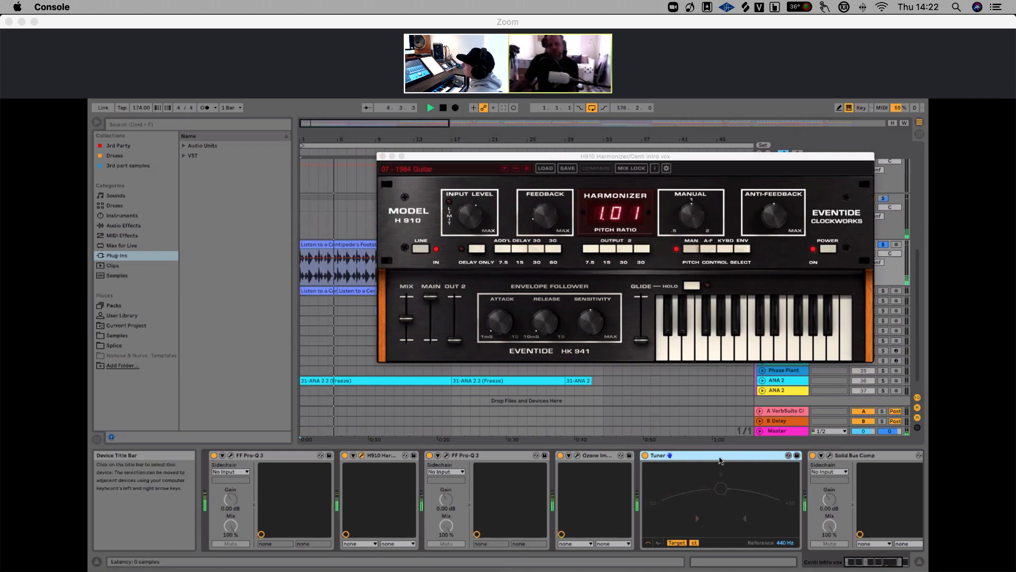
{"action": "key", "text": "space"}
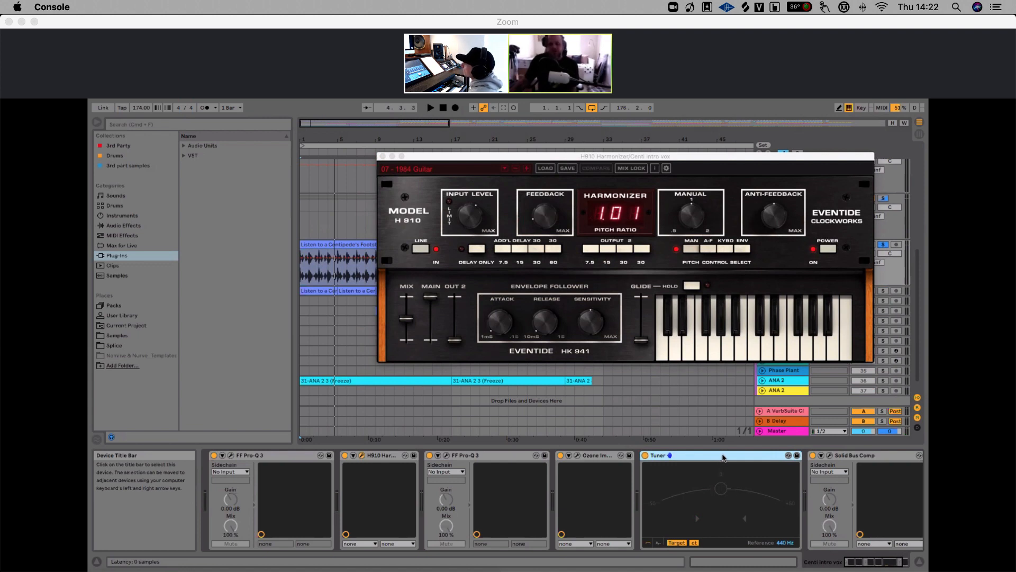
{"action": "key", "text": "space"}
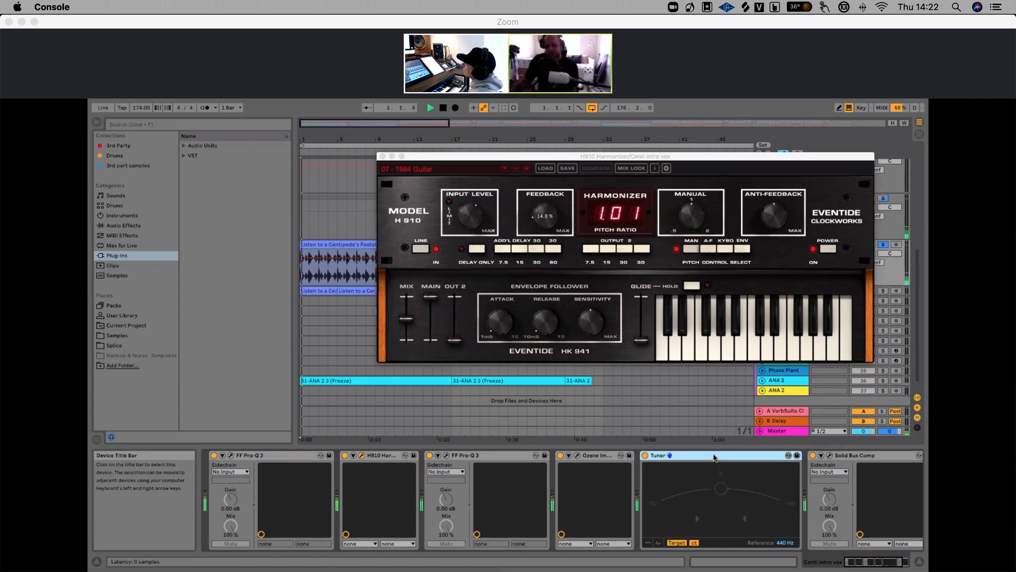
{"action": "key", "text": "space"}
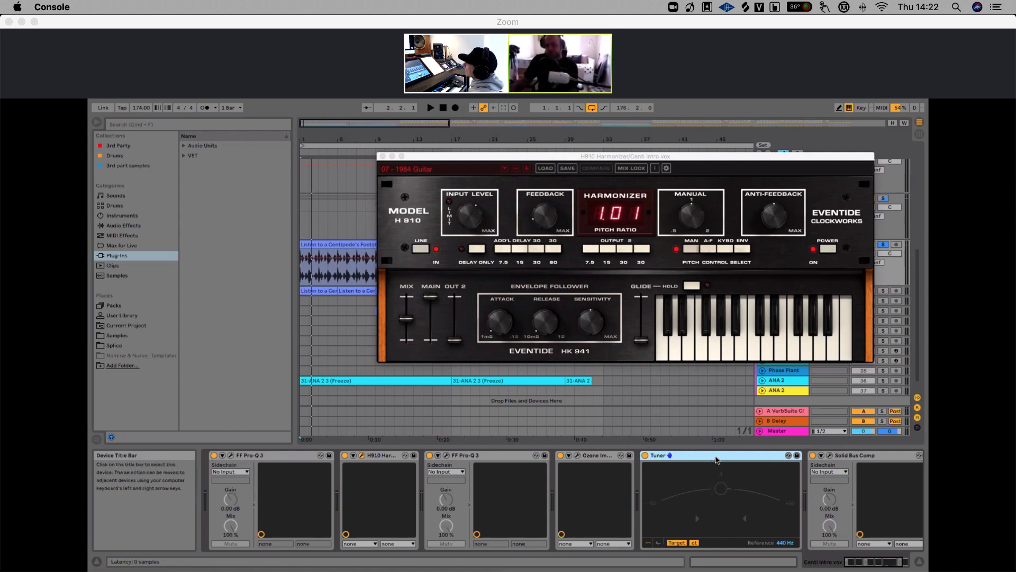
Open the Solid Bus Comp plugin at the end of the vocal chain to inspect it, then close it and the H910 window
{"action": "scroll", "coordinate": [746, 466], "scroll_direction": "right", "scroll_amount": 3}
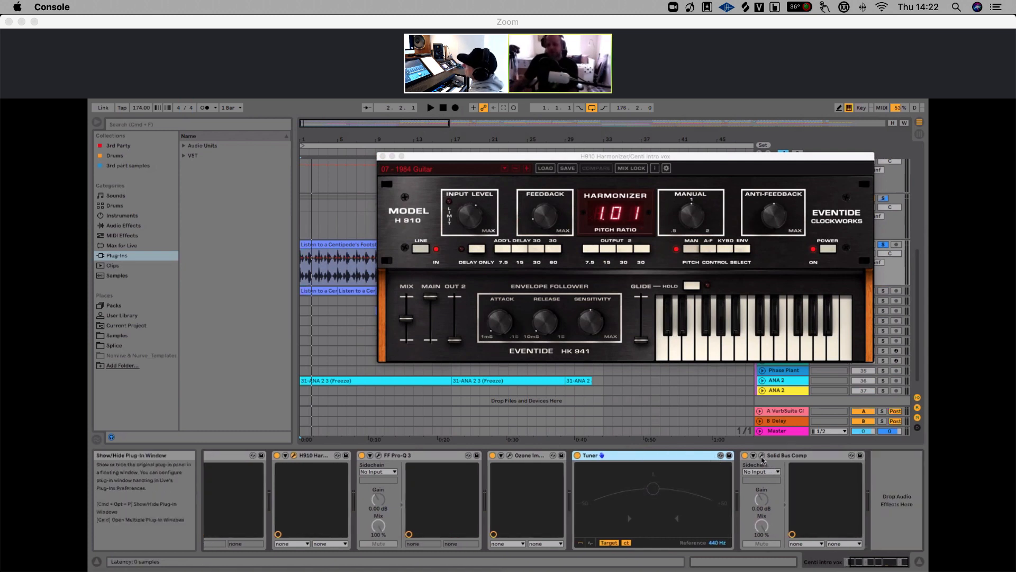
{"action": "left_click", "coordinate": [762, 459]}
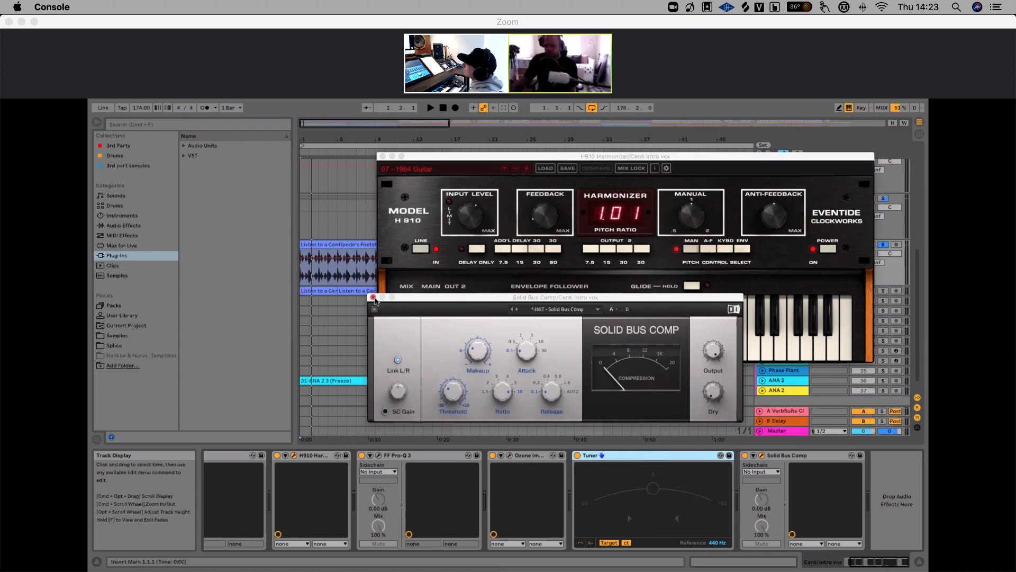
{"action": "left_click", "coordinate": [374, 297]}
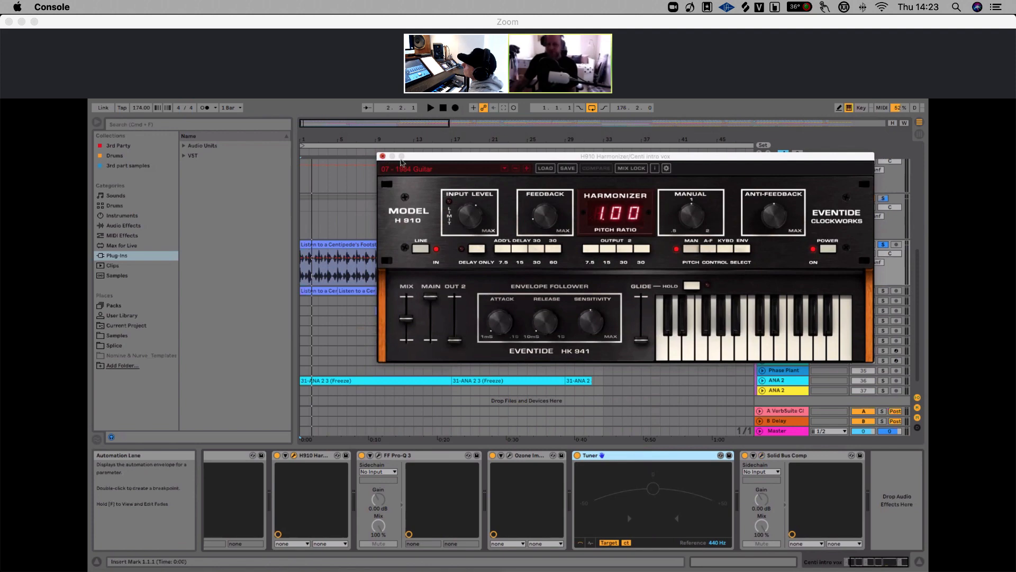
{"action": "left_click", "coordinate": [383, 157]}
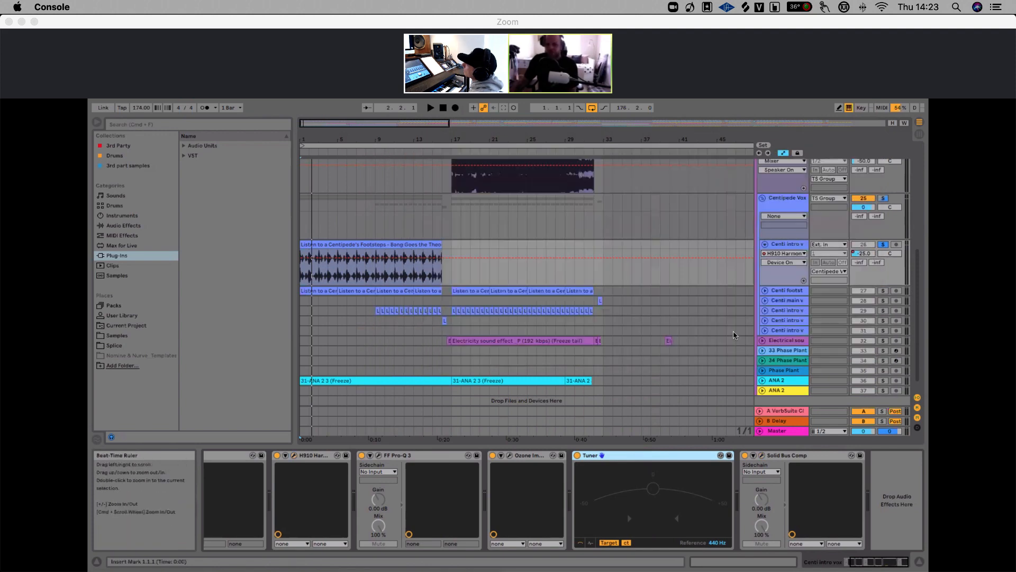
Select the Main Arp track and unfold it to inspect its ANA 2 LFO rate and depth automation, then fold it
{"action": "left_click", "coordinate": [761, 351]}
{"action": "scroll", "coordinate": [761, 352], "scroll_direction": "up", "scroll_amount": 6}
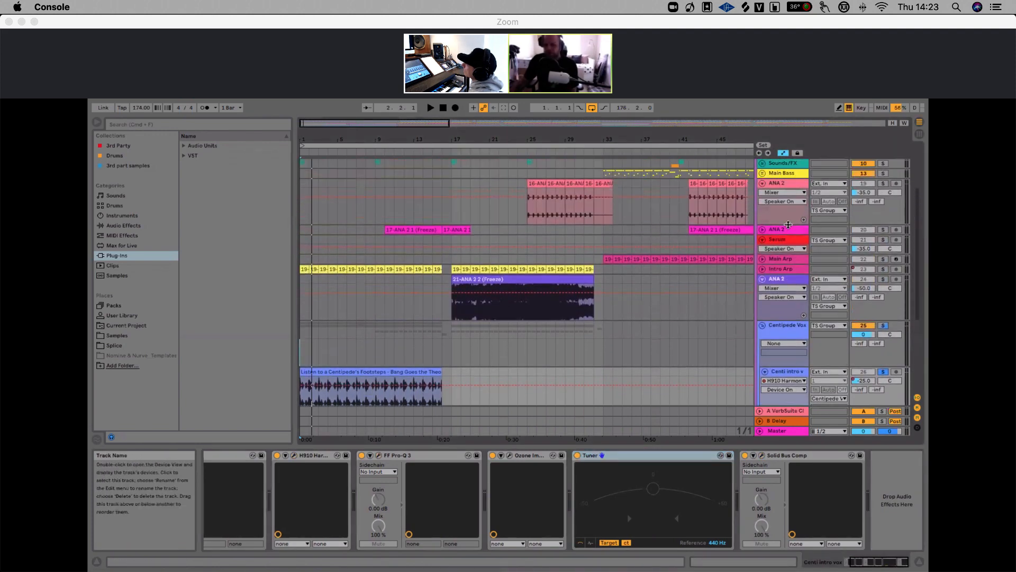
{"action": "left_click", "coordinate": [787, 231]}
{"action": "scroll", "coordinate": [783, 233], "scroll_direction": "up", "scroll_amount": 3}
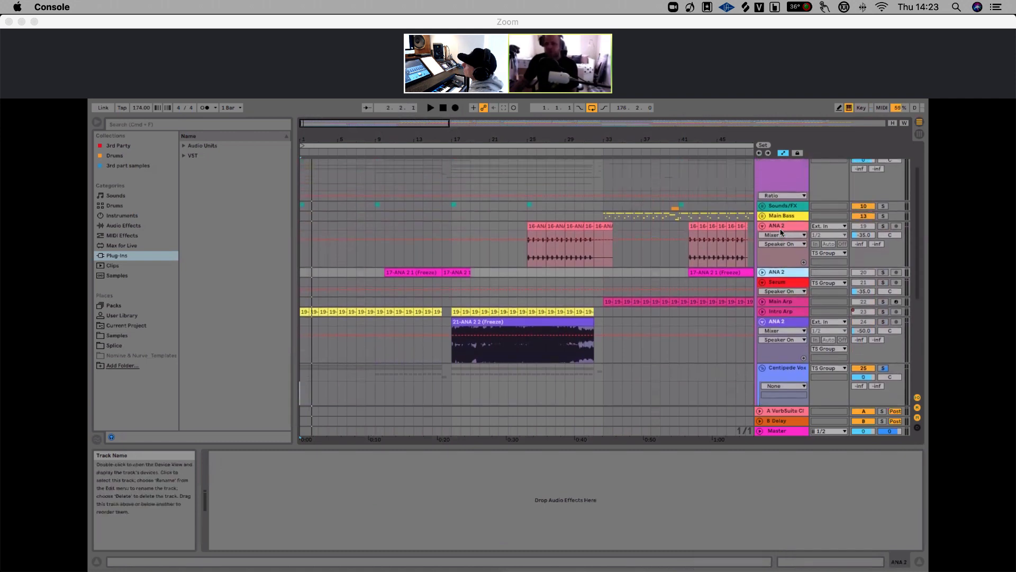
{"action": "left_click", "coordinate": [780, 302]}
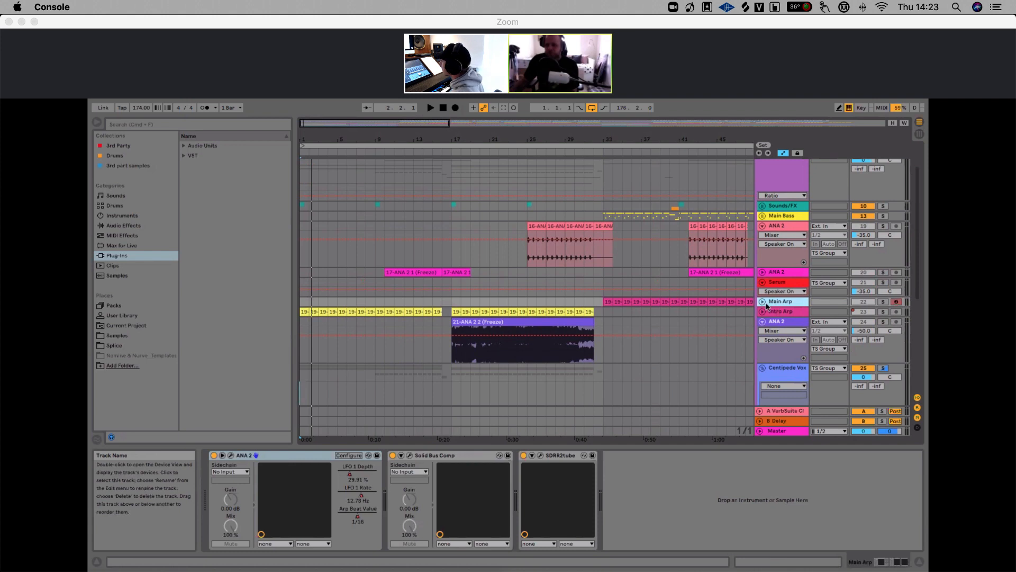
{"action": "left_click_drag", "start_coordinate": [638, 140], "coordinate": [690, 268]}
{"action": "left_click", "coordinate": [762, 301]}
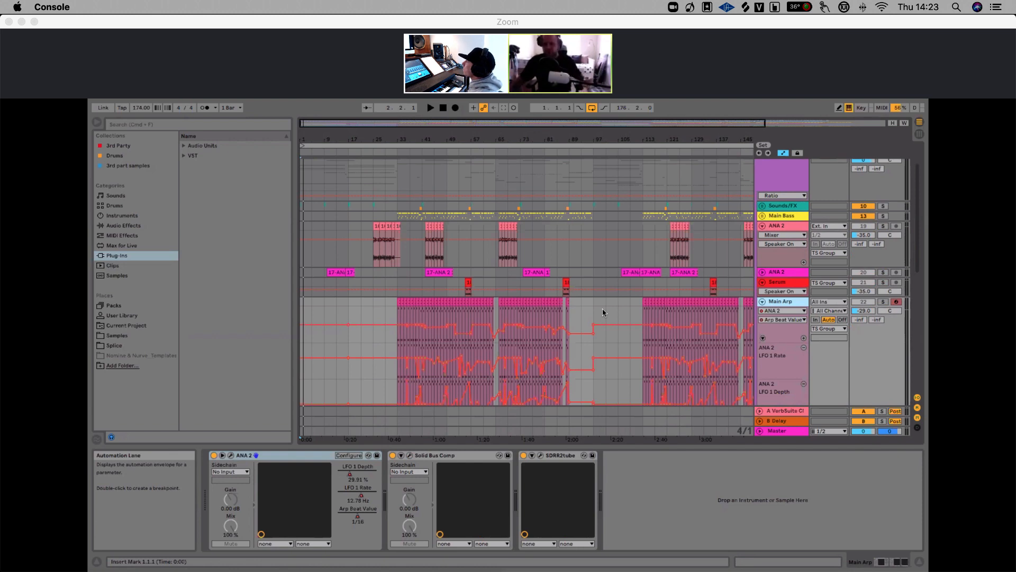
{"action": "left_click", "coordinate": [762, 302]}
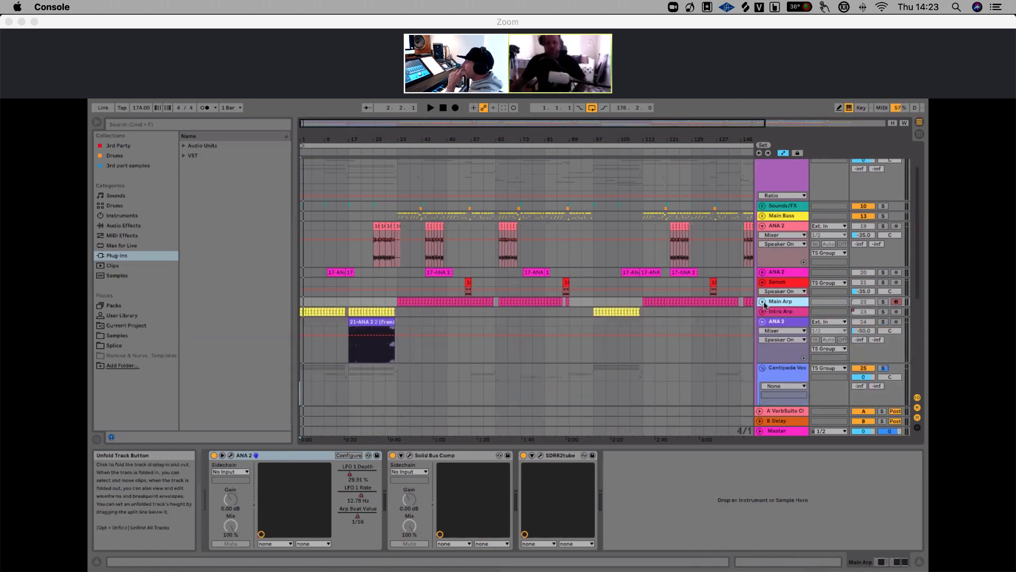
Select the Centi footsteps track to view its devices, then reselect the Centi intro vocal track
{"action": "scroll", "coordinate": [783, 302], "scroll_direction": "down", "scroll_amount": 2}
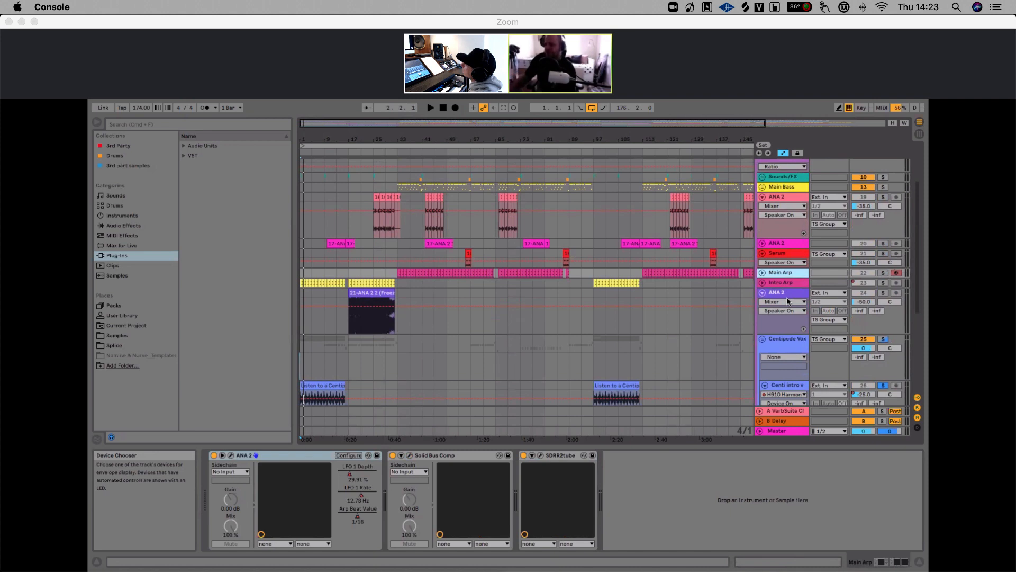
{"action": "scroll", "coordinate": [596, 318], "scroll_direction": "down", "scroll_amount": 8}
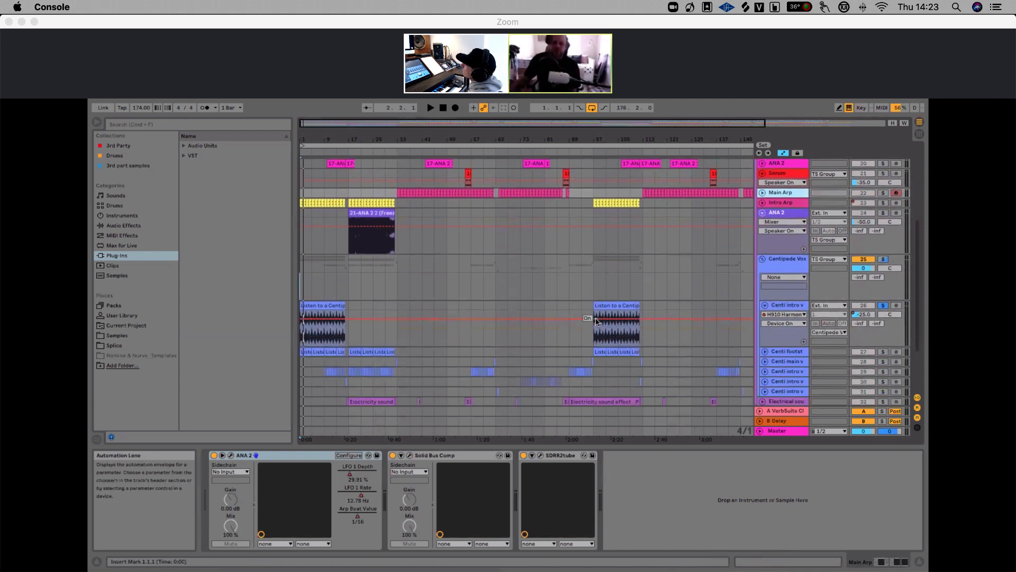
{"action": "left_click", "coordinate": [785, 280]}
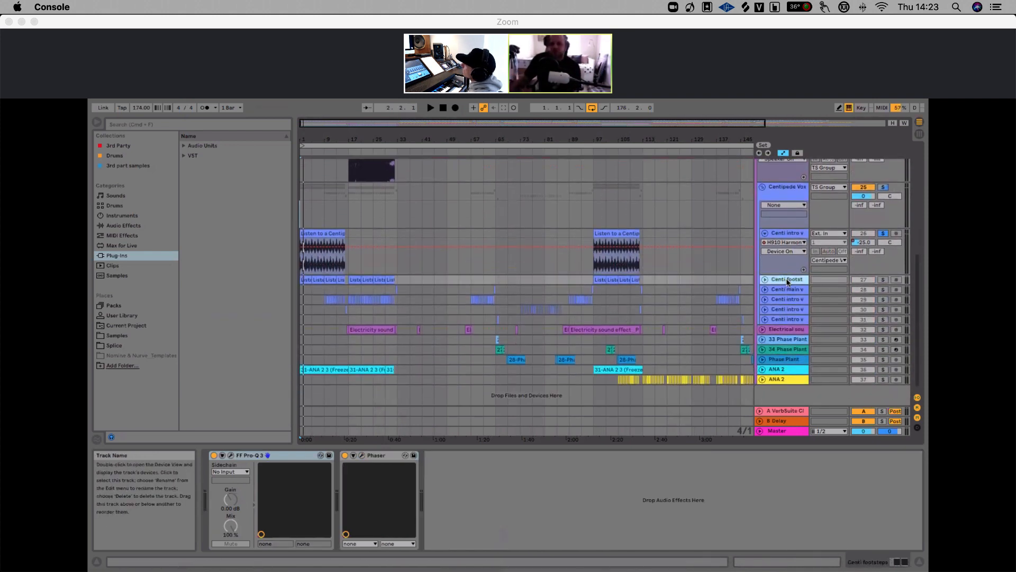
{"action": "left_click", "coordinate": [792, 238]}
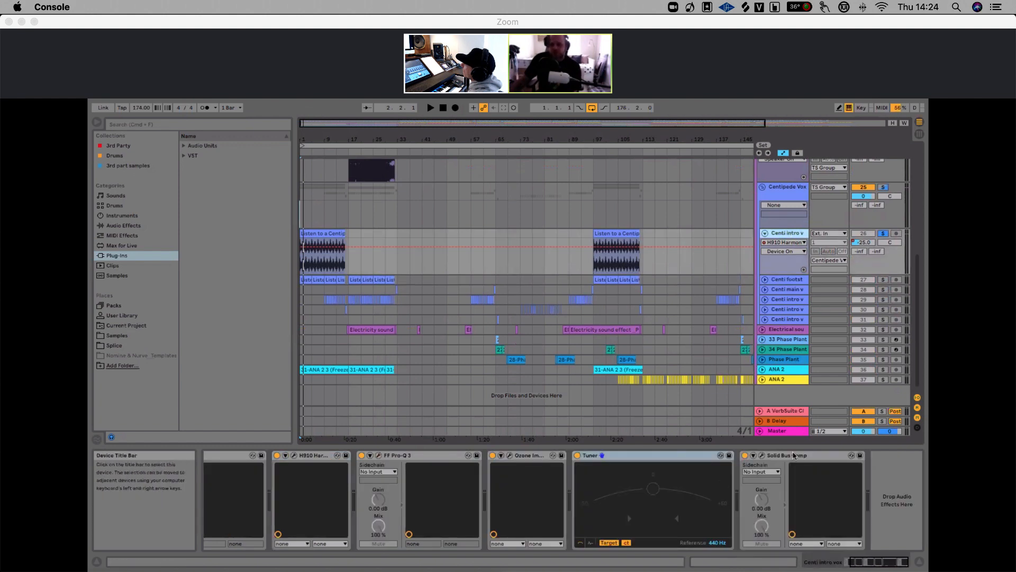
Select the Centi footsteps track, solo it and unfold it to show its clips and automation lane
{"action": "left_click", "coordinate": [786, 281]}
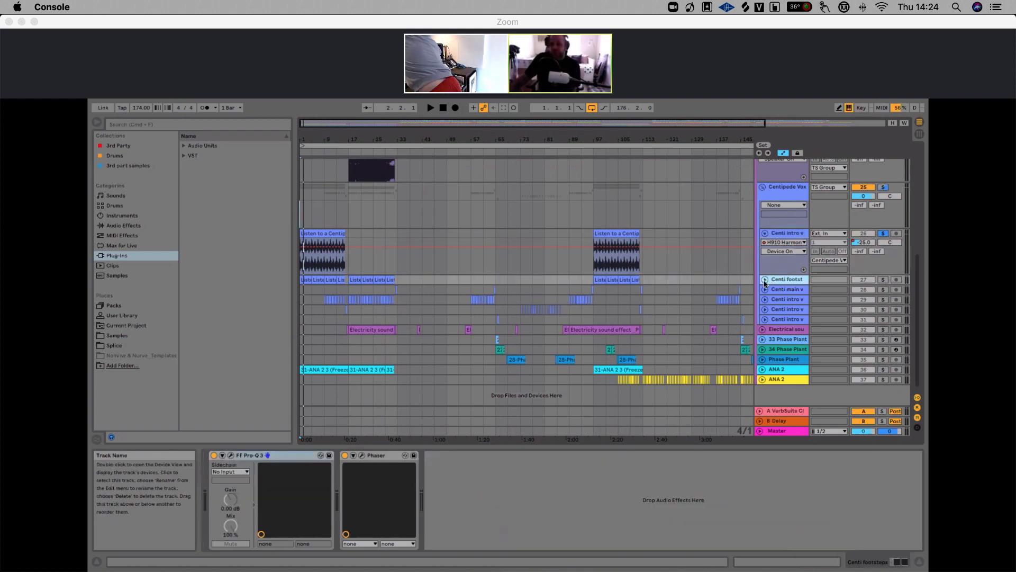
{"action": "left_click", "coordinate": [883, 280]}
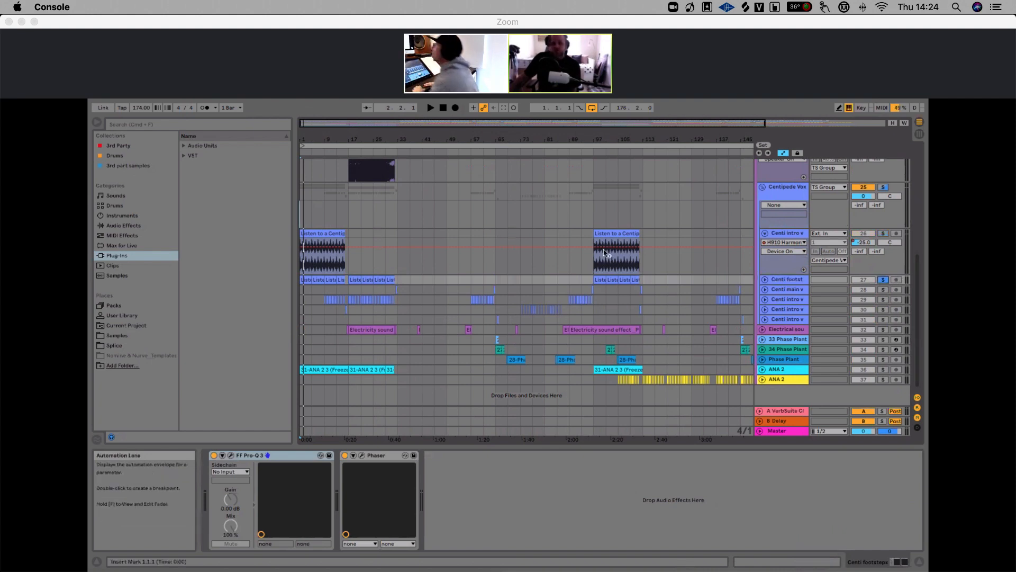
{"action": "left_click", "coordinate": [765, 279]}
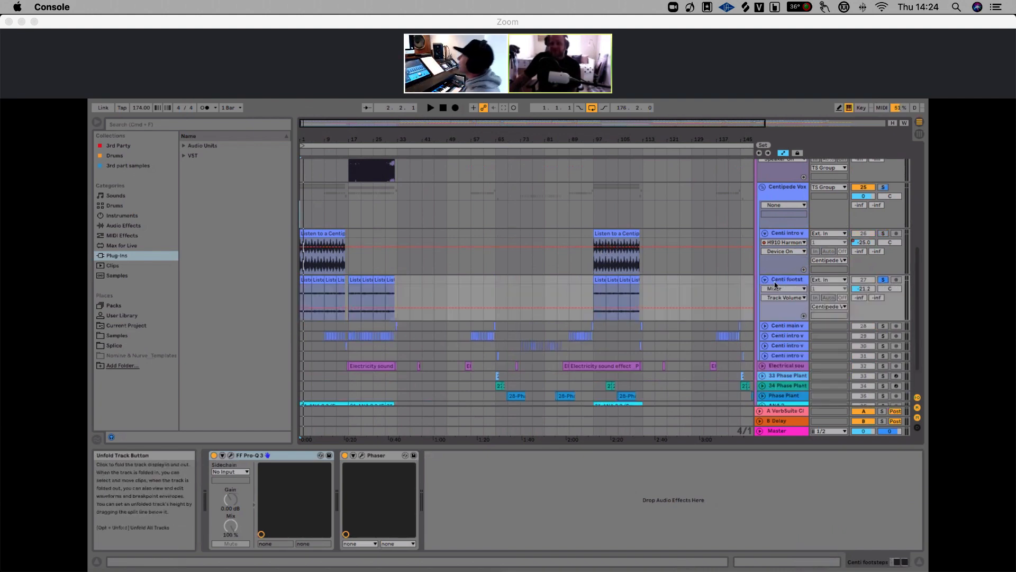
Play the intro of the footsteps track while switching off its Phaser device
{"action": "left_click_drag", "start_coordinate": [306, 139], "coordinate": [306, 180]}
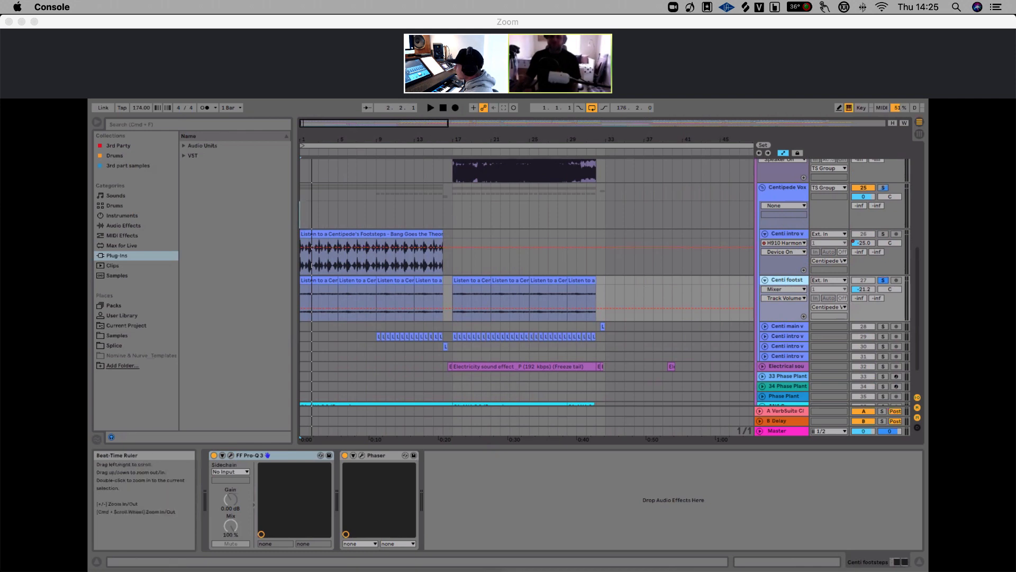
{"action": "left_click_drag", "start_coordinate": [414, 141], "coordinate": [414, 137]}
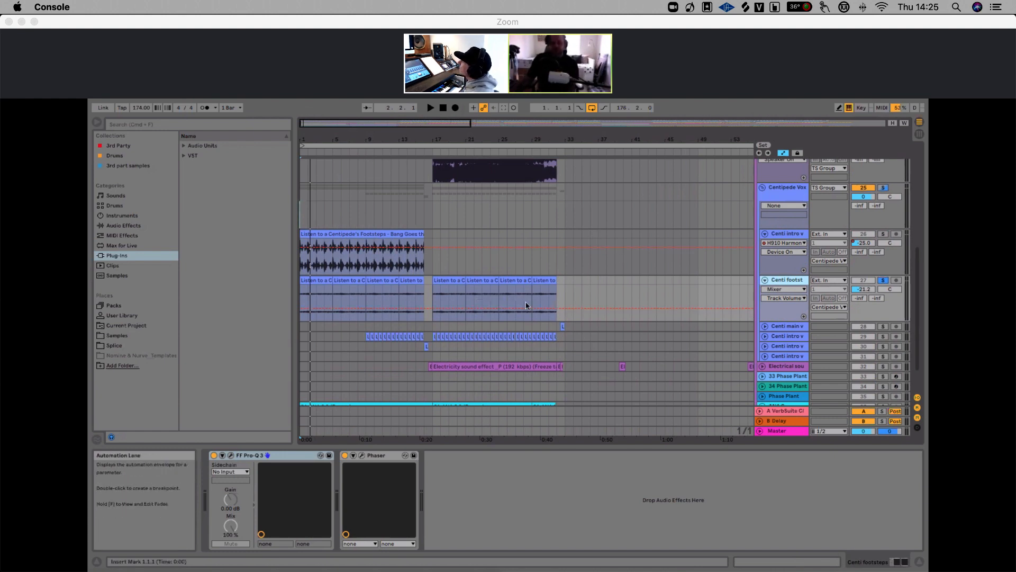
{"action": "key", "text": "space"}
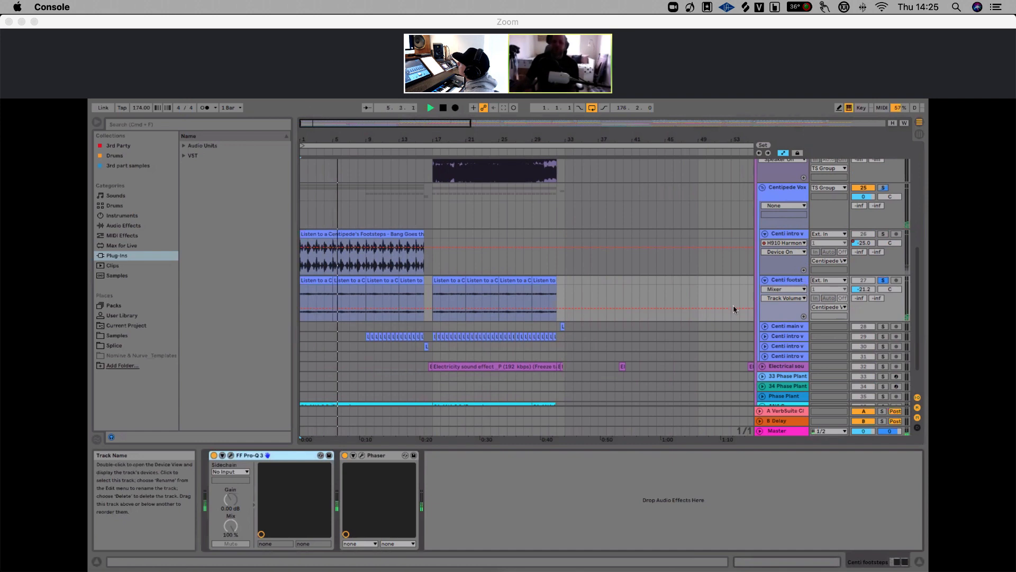
{"action": "left_click", "coordinate": [345, 456]}
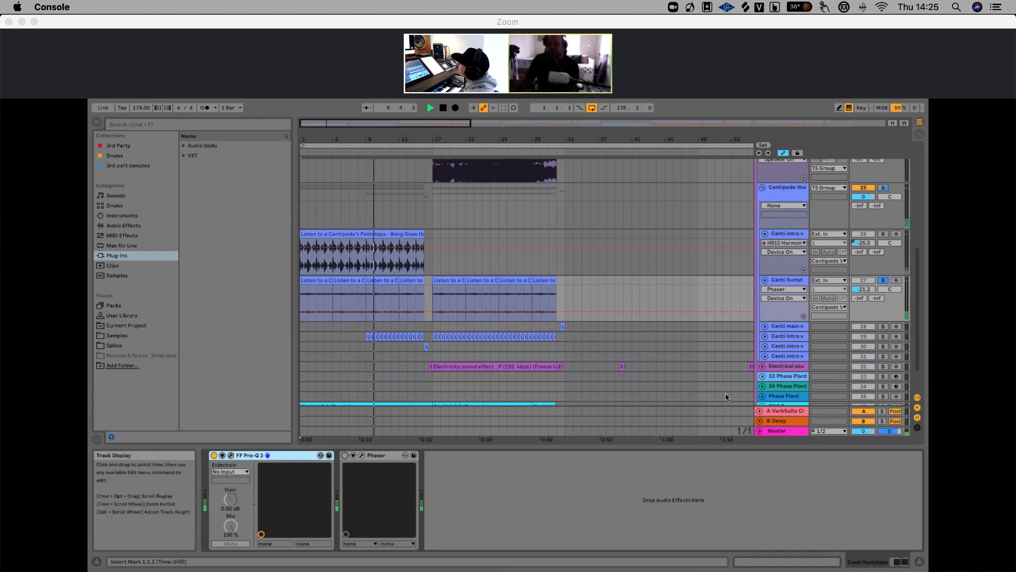
{"action": "key", "text": "space"}
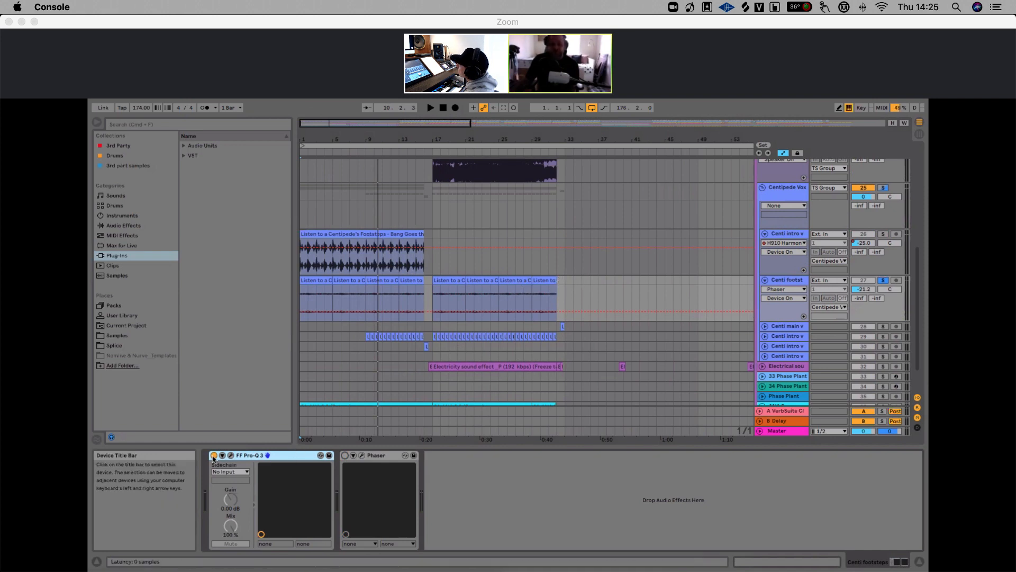
Open the footsteps track's Pro-Q 3 EQ to inspect its curve, then close it
{"action": "left_click", "coordinate": [230, 456]}
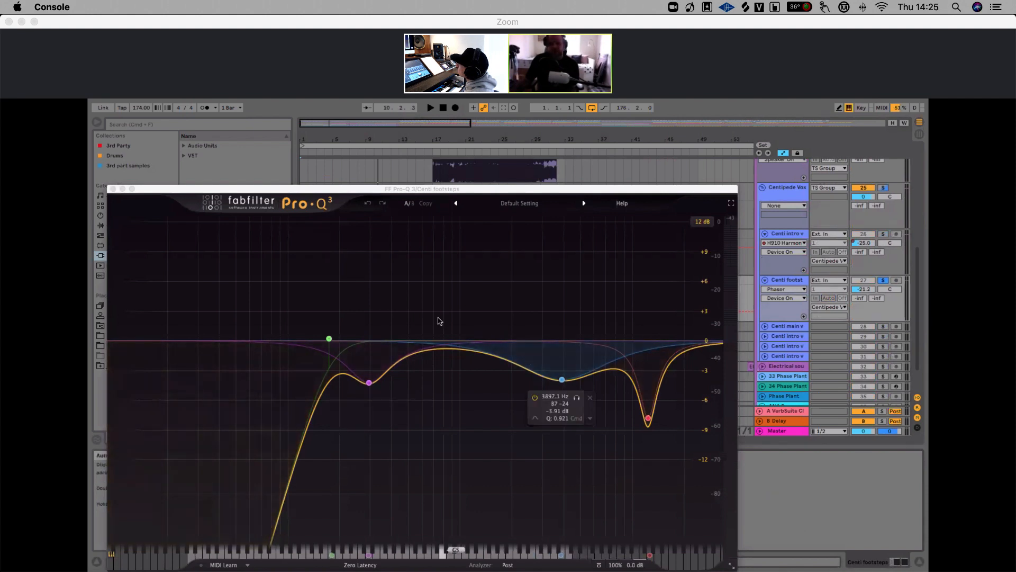
{"action": "left_click", "coordinate": [113, 189]}
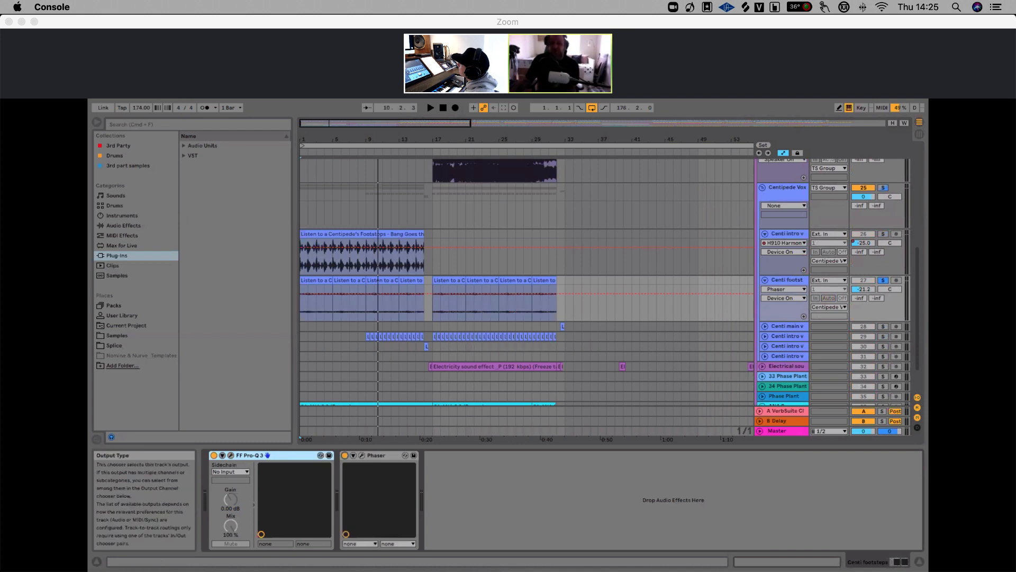
Unsolo the footsteps track and play, switching the track off and back on to compare
{"action": "left_click", "coordinate": [884, 280]}
{"action": "key", "text": "space"}
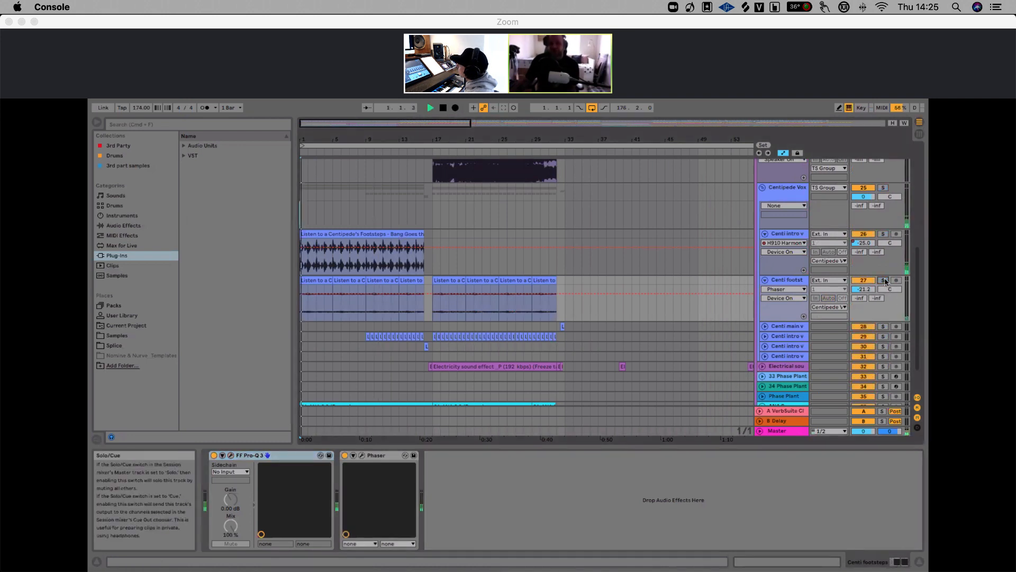
{"action": "left_click", "coordinate": [864, 281]}
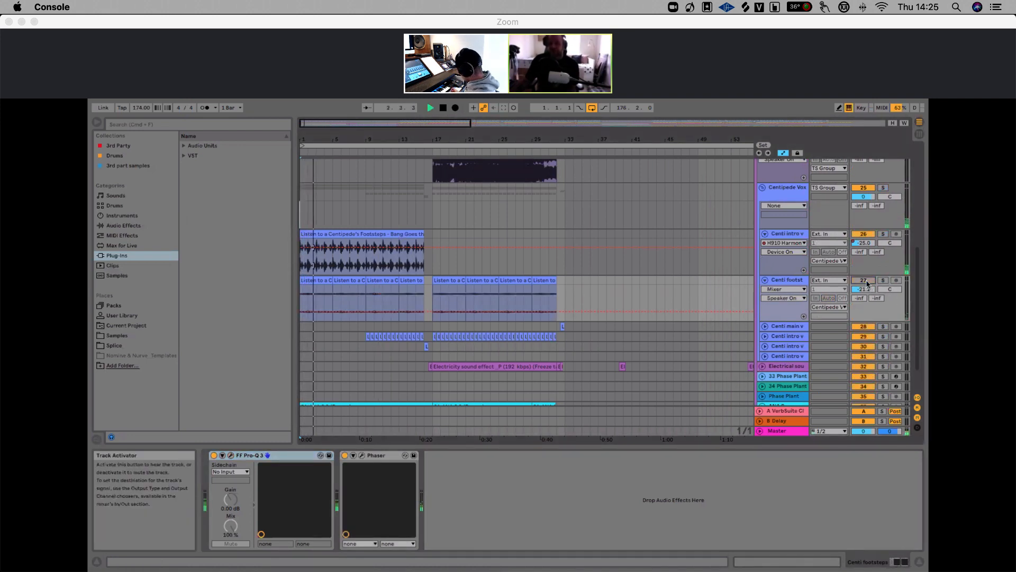
{"action": "left_click", "coordinate": [868, 284]}
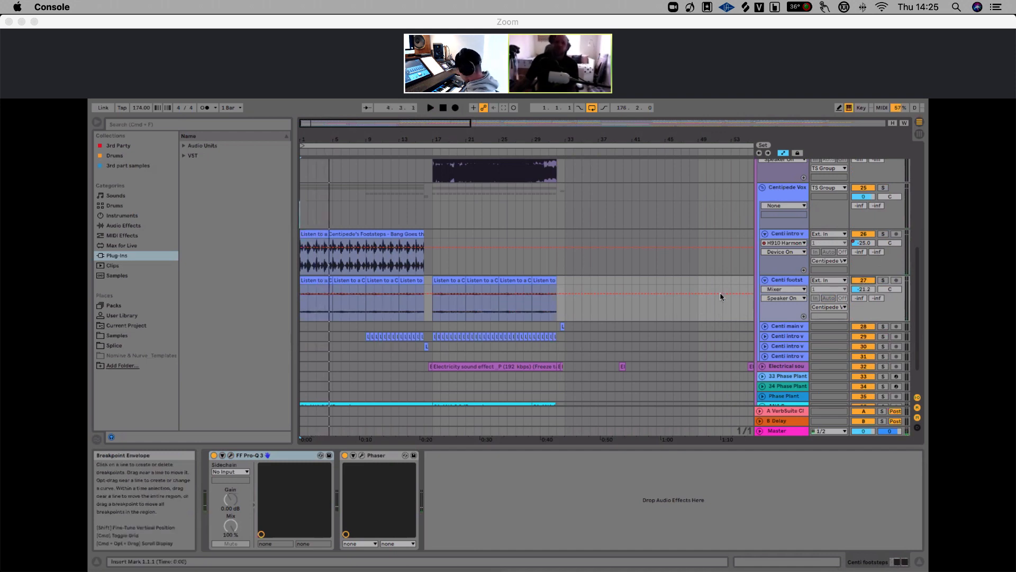
Select the Centi intro vocal track, play from bar 9 and solo the track
{"action": "scroll", "coordinate": [719, 292], "scroll_direction": "down", "scroll_amount": 2}
{"action": "left_click_drag", "start_coordinate": [368, 137], "coordinate": [369, 190]}
{"action": "left_click", "coordinate": [364, 295]}
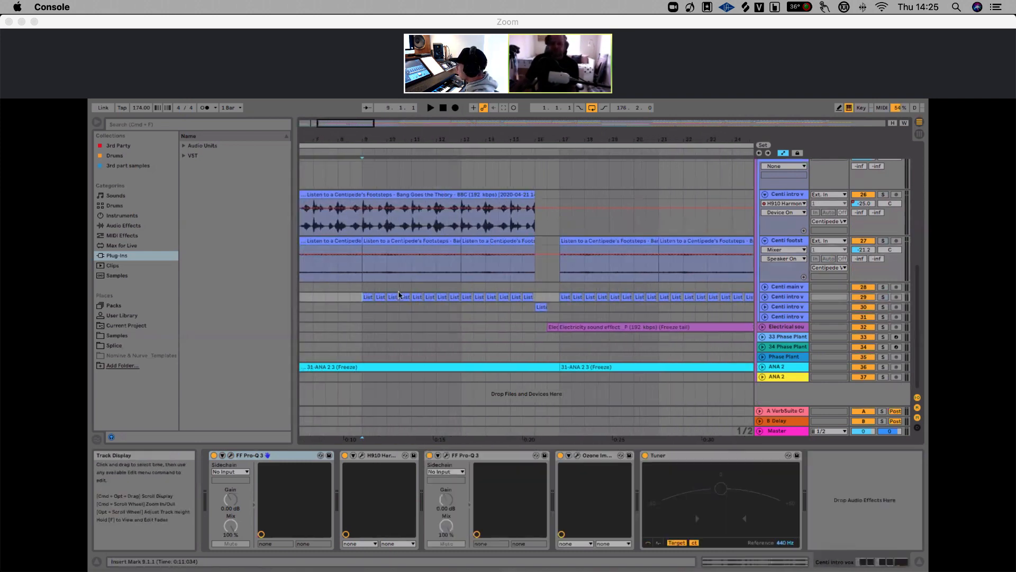
{"action": "key", "text": "space"}
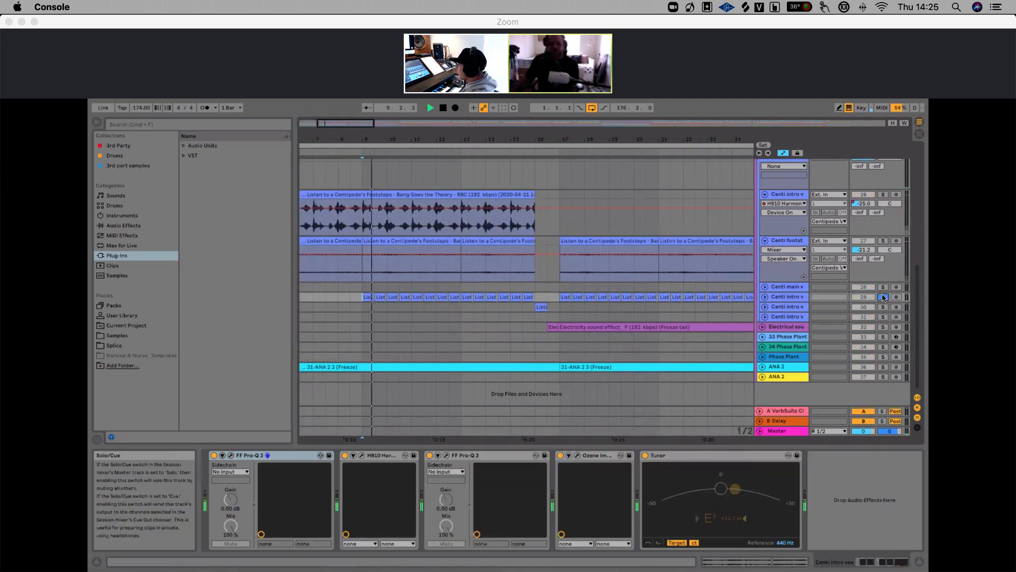
{"action": "left_click", "coordinate": [883, 297]}
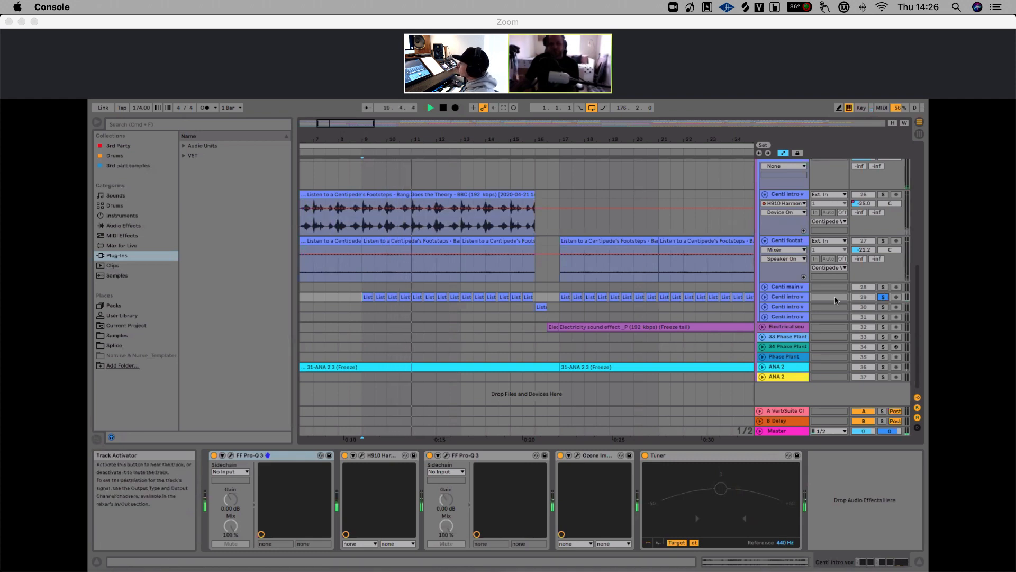
Select the Centi main vocal track, solo it and play from its clip around bar 32
{"action": "left_click_drag", "start_coordinate": [466, 139], "coordinate": [466, 121]}
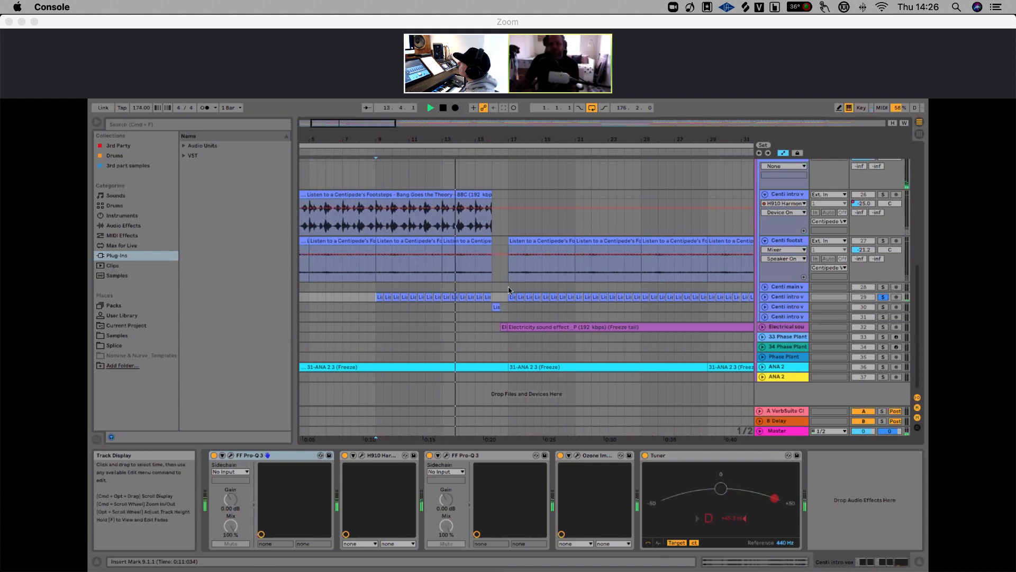
{"action": "left_click", "coordinate": [509, 289]}
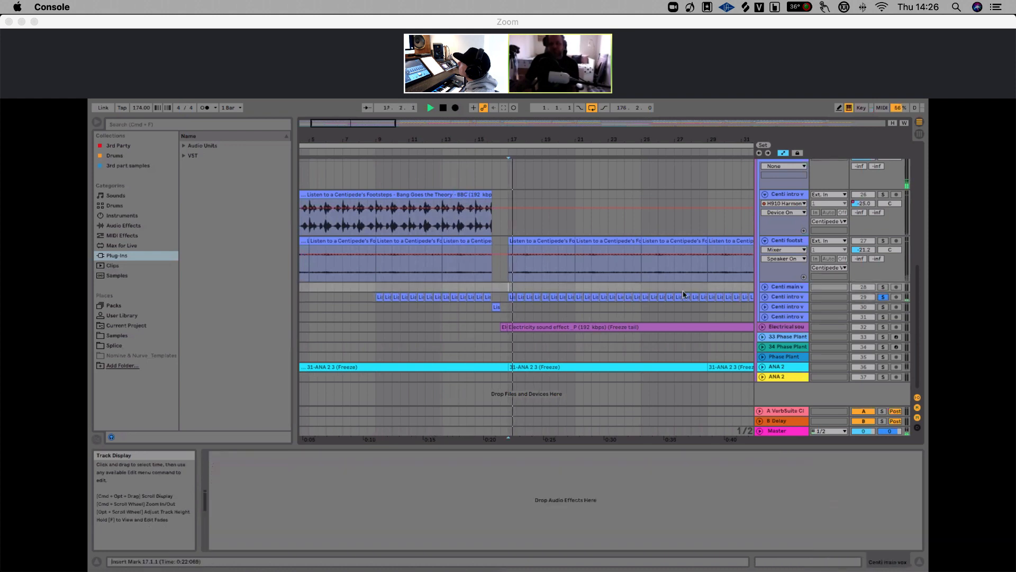
{"action": "left_click_drag", "start_coordinate": [543, 139], "coordinate": [419, 139]}
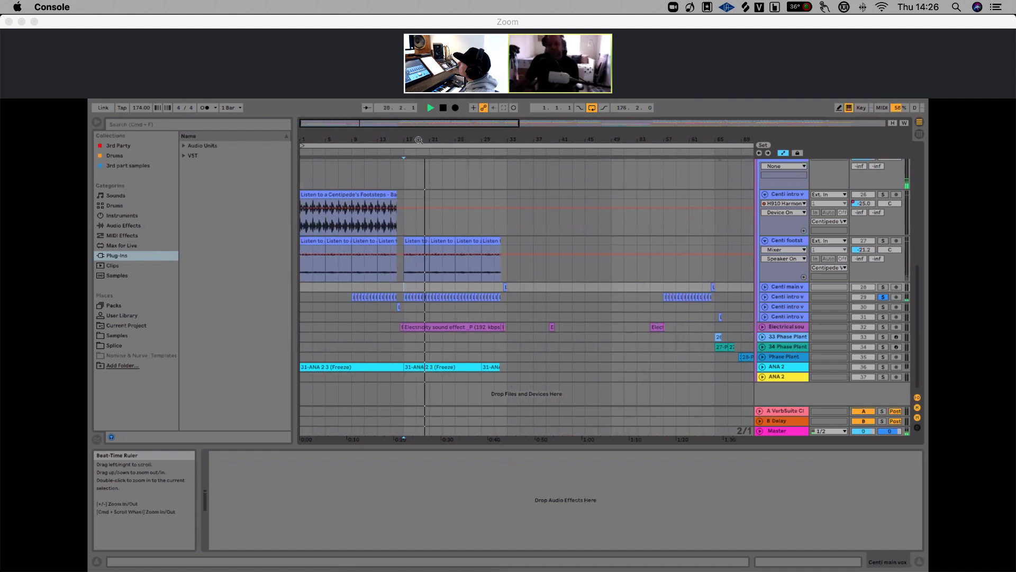
{"action": "left_click_drag", "start_coordinate": [454, 143], "coordinate": [491, 160]}
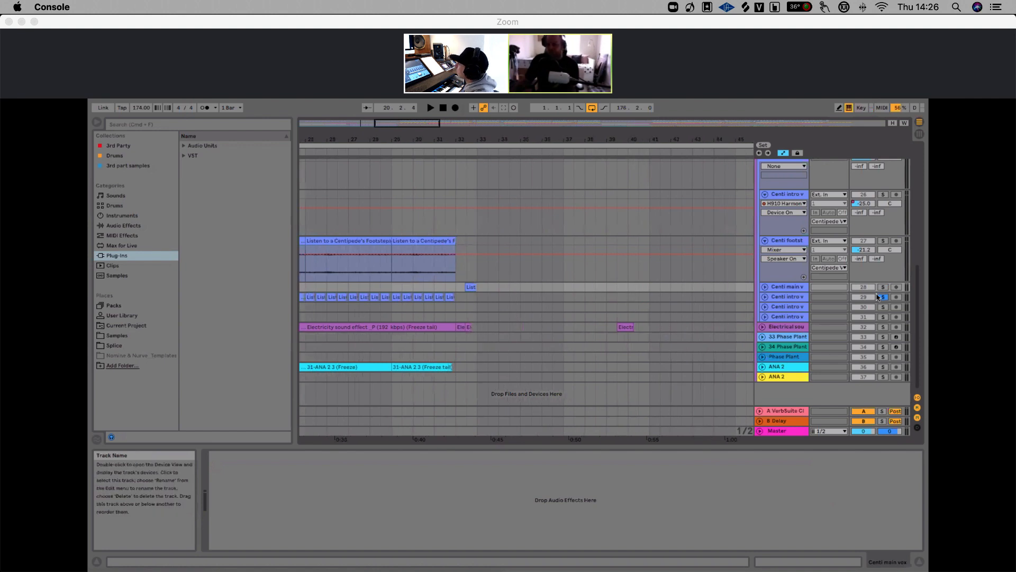
{"action": "left_click", "coordinate": [883, 287]}
{"action": "left_click", "coordinate": [463, 289]}
{"action": "key", "text": "space"}
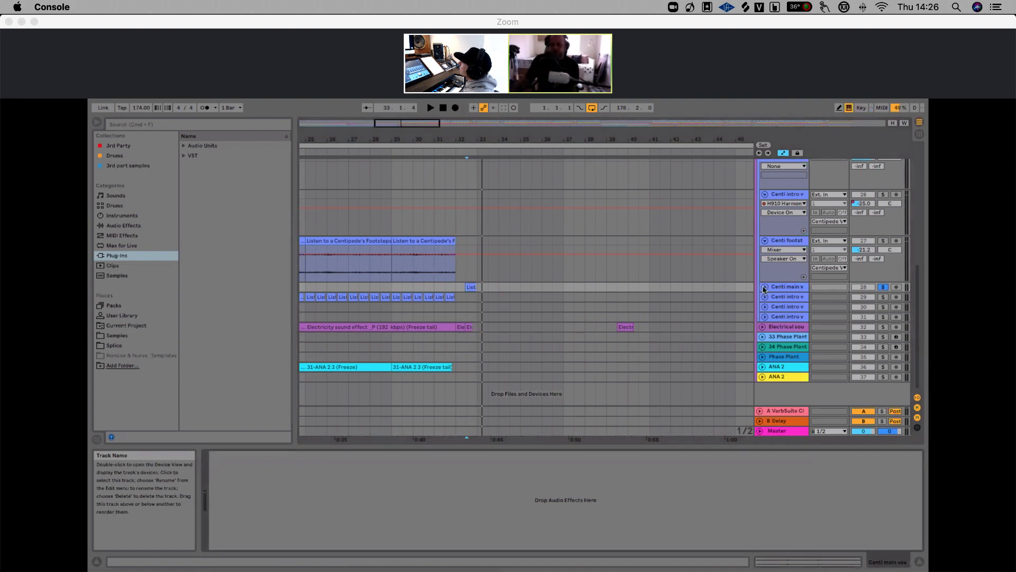
Unfold the Centi main vocal track and open its short clip in the clip view
{"action": "left_click", "coordinate": [764, 287]}
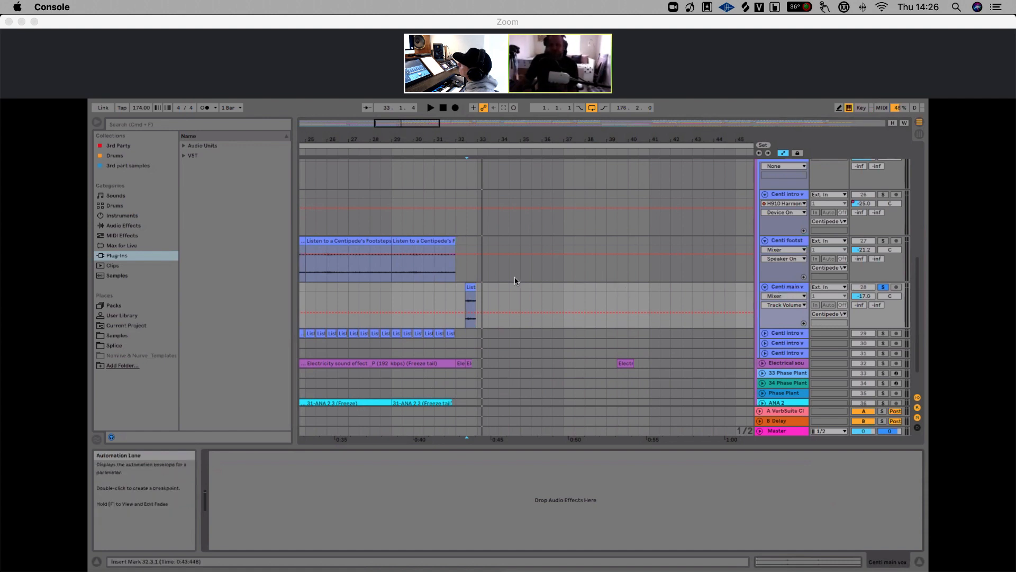
{"action": "left_click", "coordinate": [456, 293]}
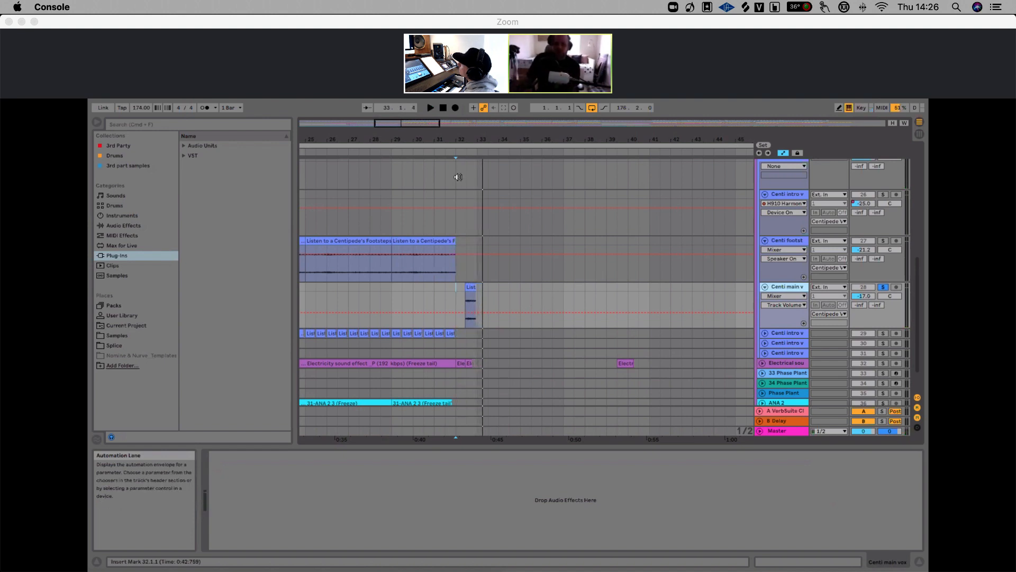
{"action": "left_click_drag", "start_coordinate": [481, 140], "coordinate": [481, 120]}
{"action": "double_click", "coordinate": [474, 286]}
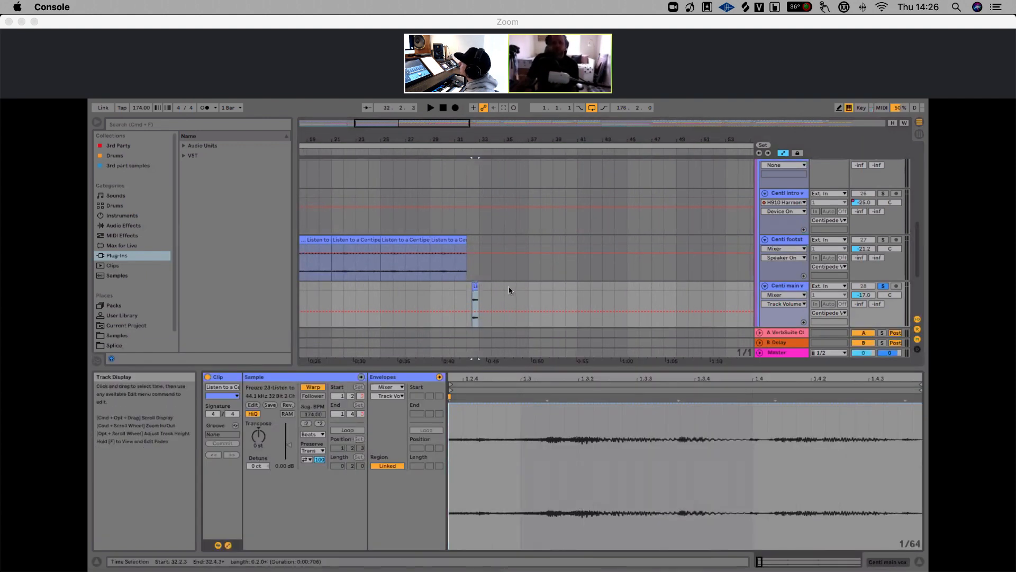
{"action": "scroll", "coordinate": [589, 286], "scroll_direction": "down", "scroll_amount": 3}
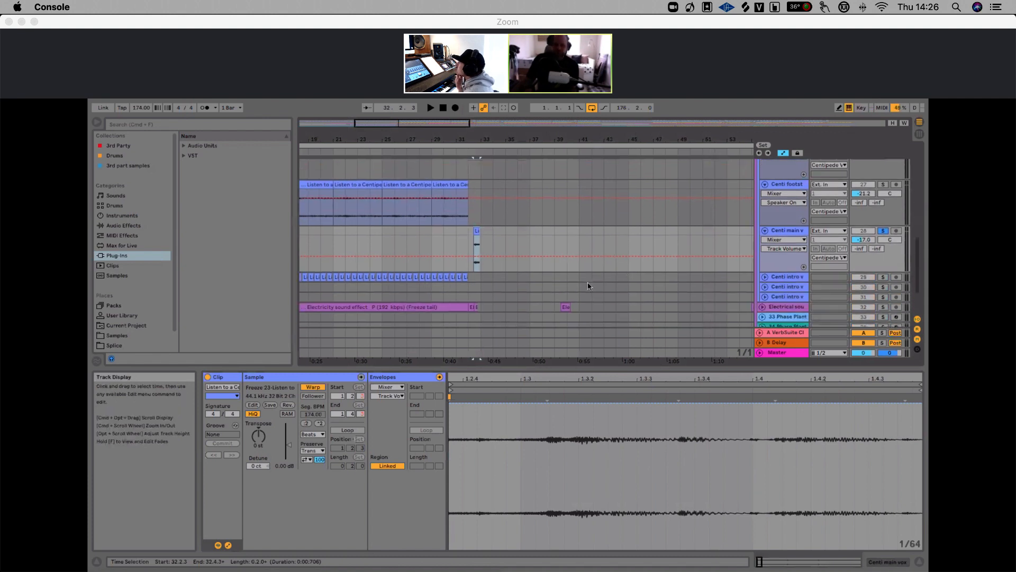
Solo and select the Centi intro vocal track, then play it from around bar 26
{"action": "left_click", "coordinate": [418, 238]}
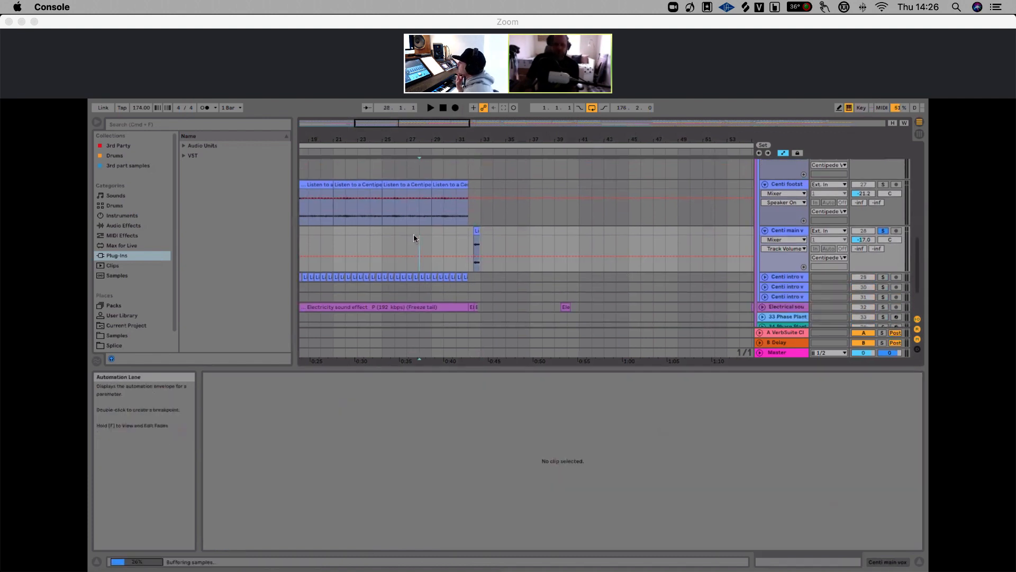
{"action": "left_click", "coordinate": [883, 277]}
{"action": "left_click", "coordinate": [803, 288]}
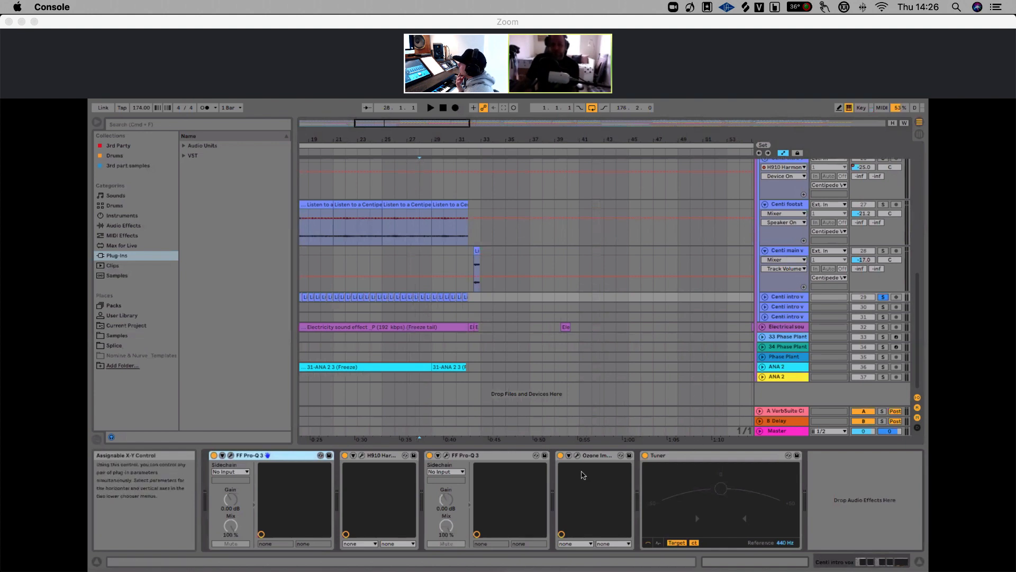
{"action": "left_click", "coordinate": [381, 292]}
{"action": "key", "text": "space"}
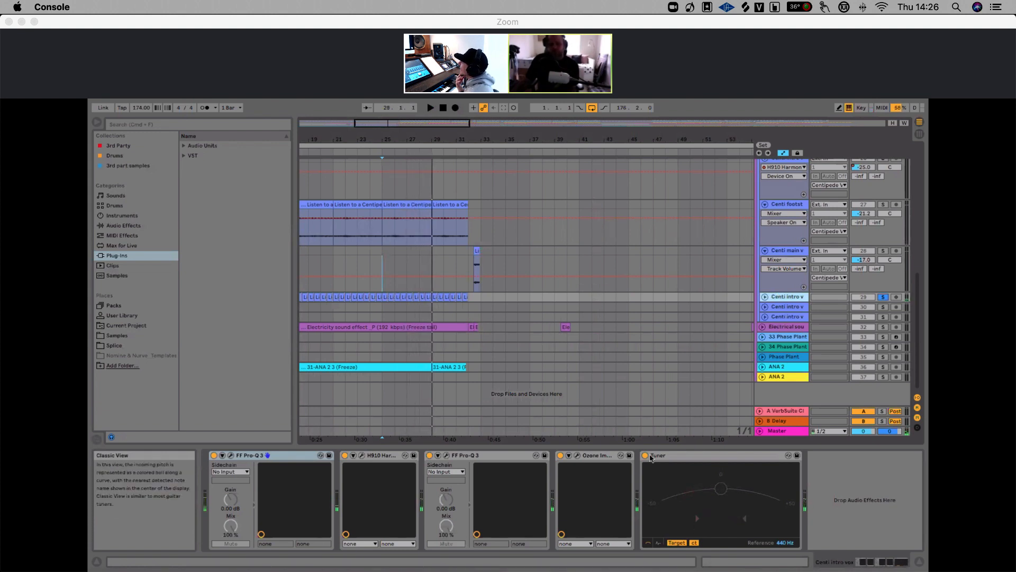
Open the second Pro-Q 3 on the Centi intro vocal track to inspect its EQ, then close it
{"action": "left_click_drag", "start_coordinate": [394, 141], "coordinate": [401, 126]}
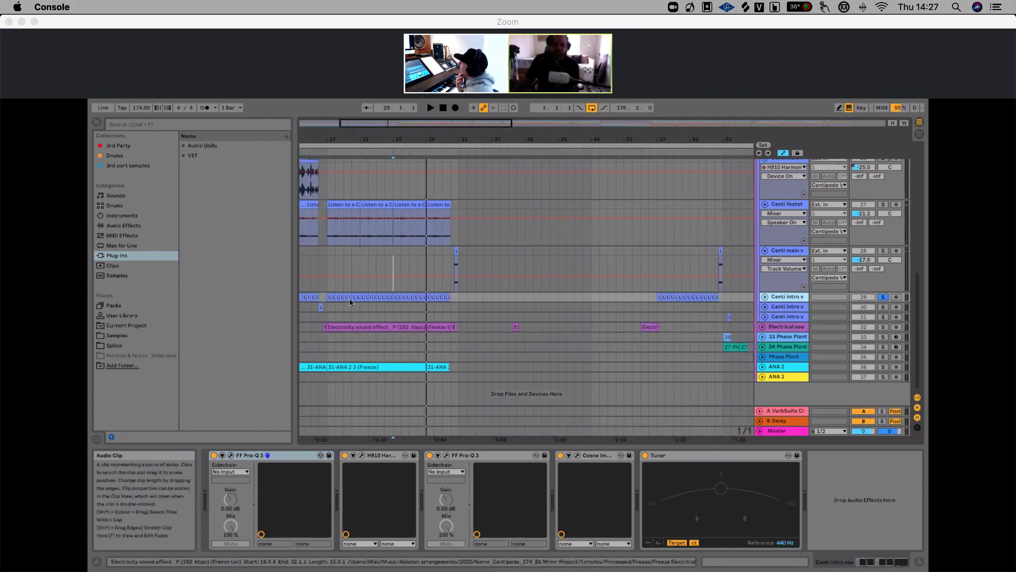
{"action": "left_click", "coordinate": [325, 286]}
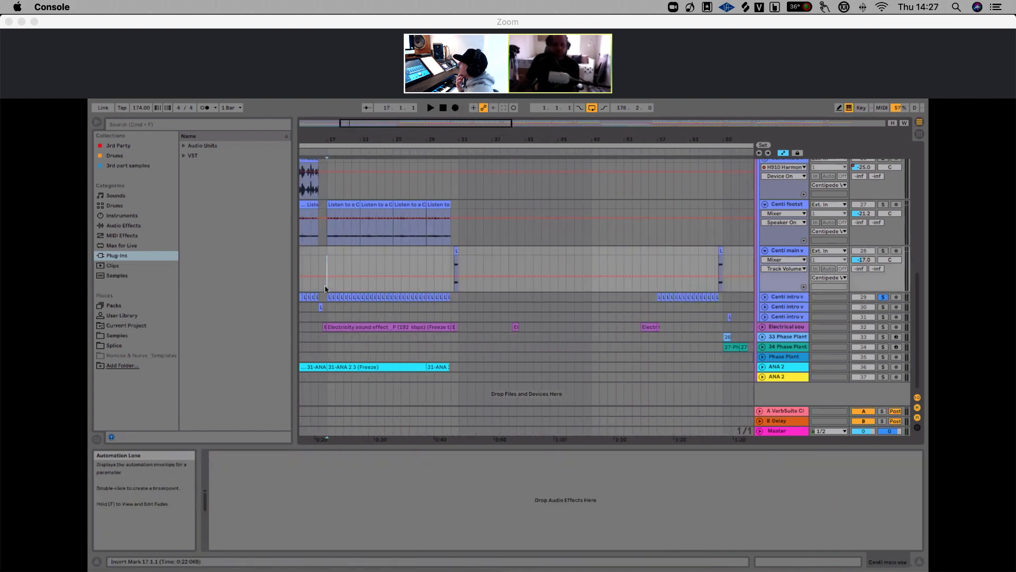
{"action": "left_click", "coordinate": [484, 298]}
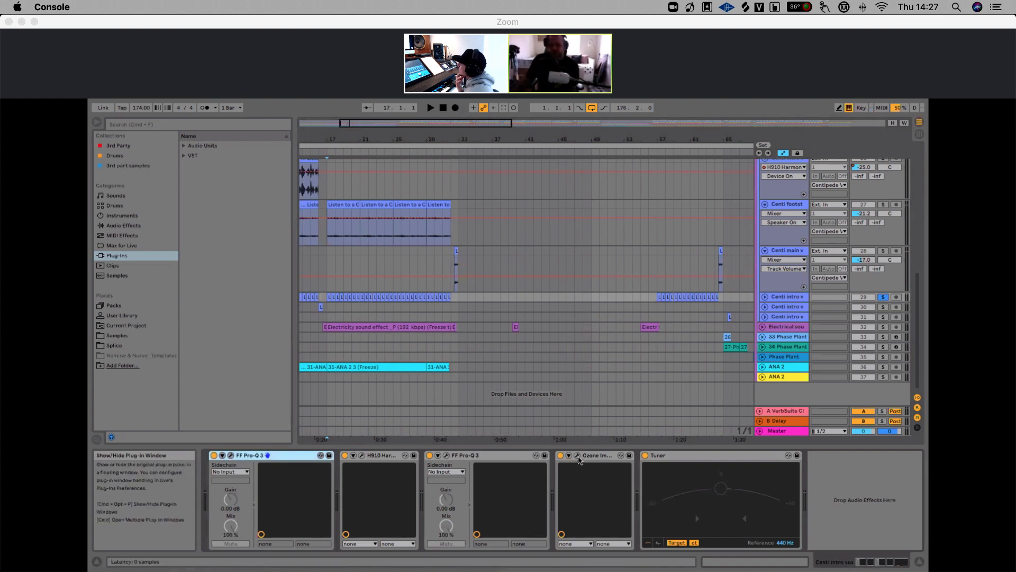
{"action": "left_click", "coordinate": [450, 457]}
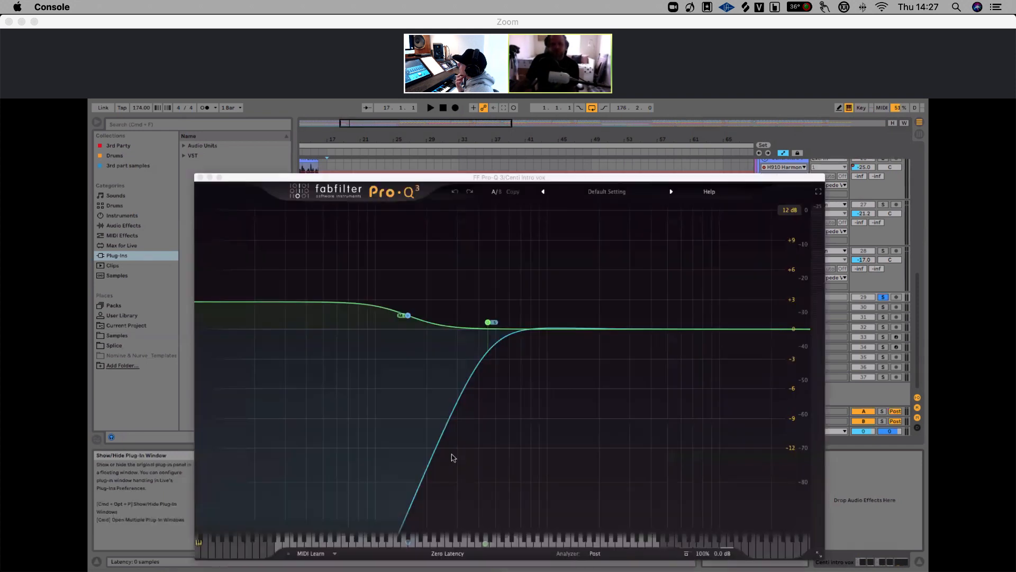
{"action": "left_click", "coordinate": [200, 177]}
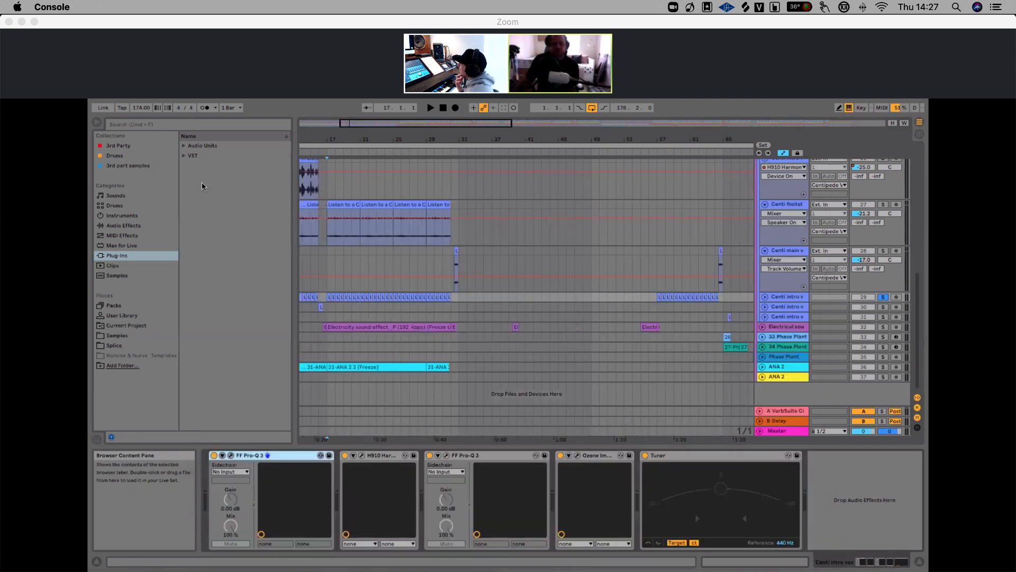
{"action": "left_click_drag", "start_coordinate": [450, 139], "coordinate": [495, 150]}
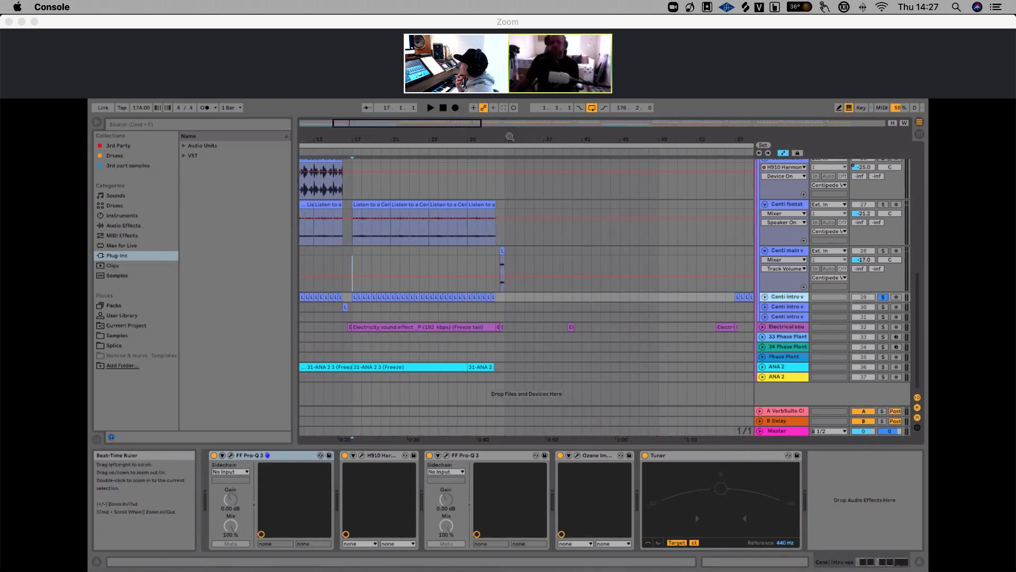
{"action": "left_click_drag", "start_coordinate": [449, 147], "coordinate": [446, 139]}
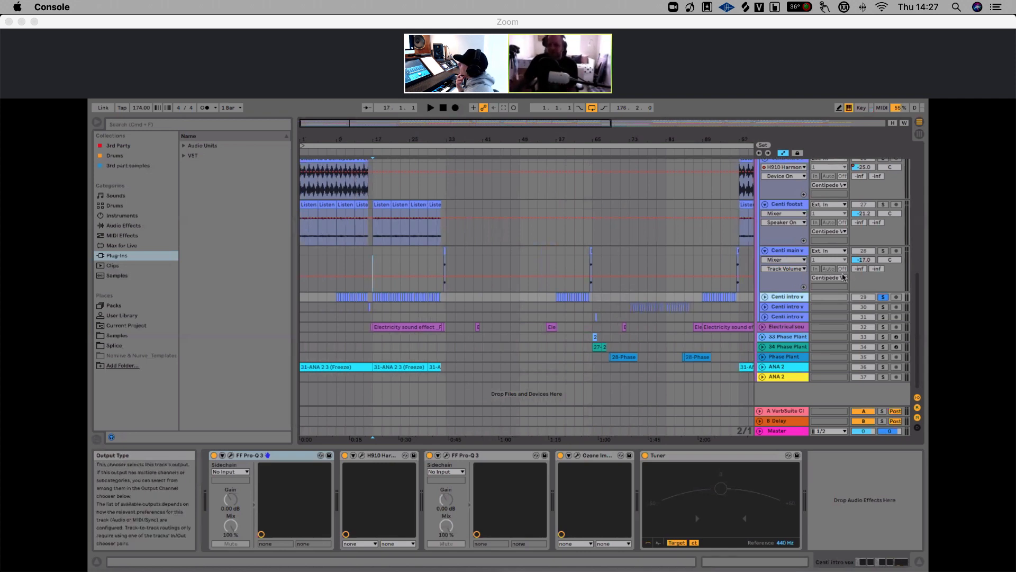
Play the Centi intro vocal track from around bar 85 and stop playback
{"action": "left_click", "coordinate": [704, 310]}
{"action": "key", "text": "space"}
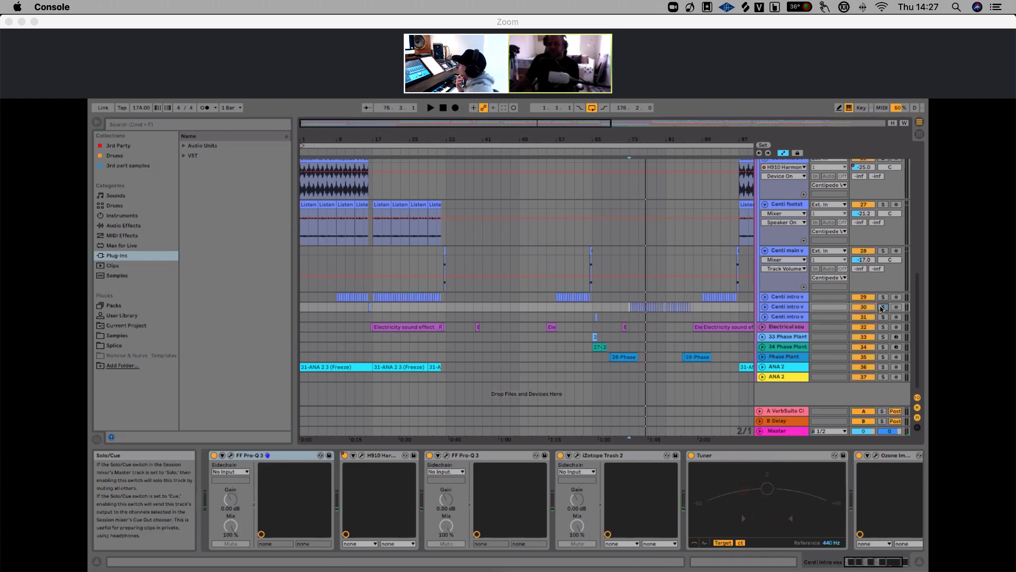
{"action": "key", "text": "space"}
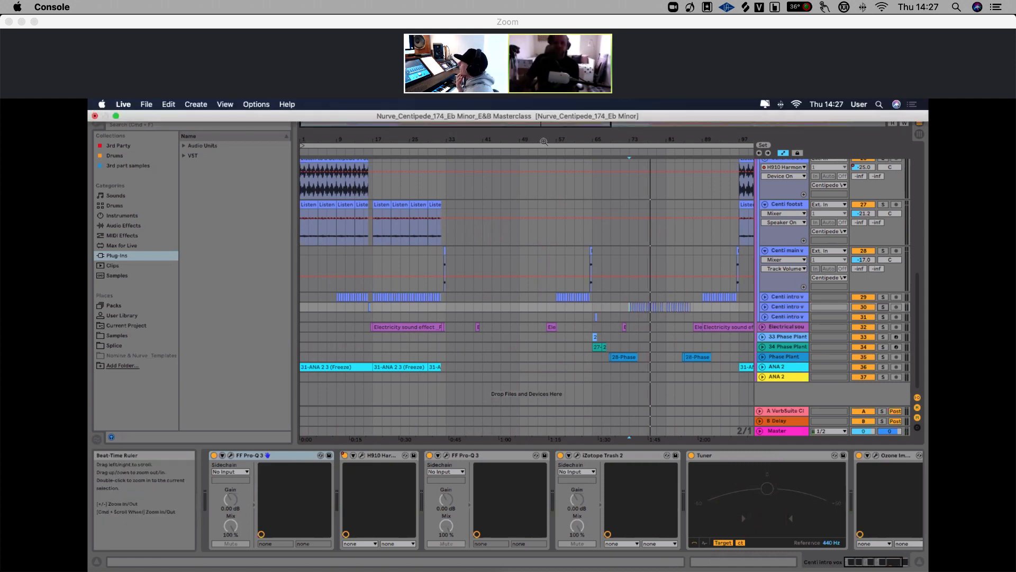
Solo the Electrical sound track and play it from around bar 37
{"action": "left_click_drag", "start_coordinate": [543, 145], "coordinate": [487, 145]}
{"action": "left_click", "coordinate": [560, 285]}
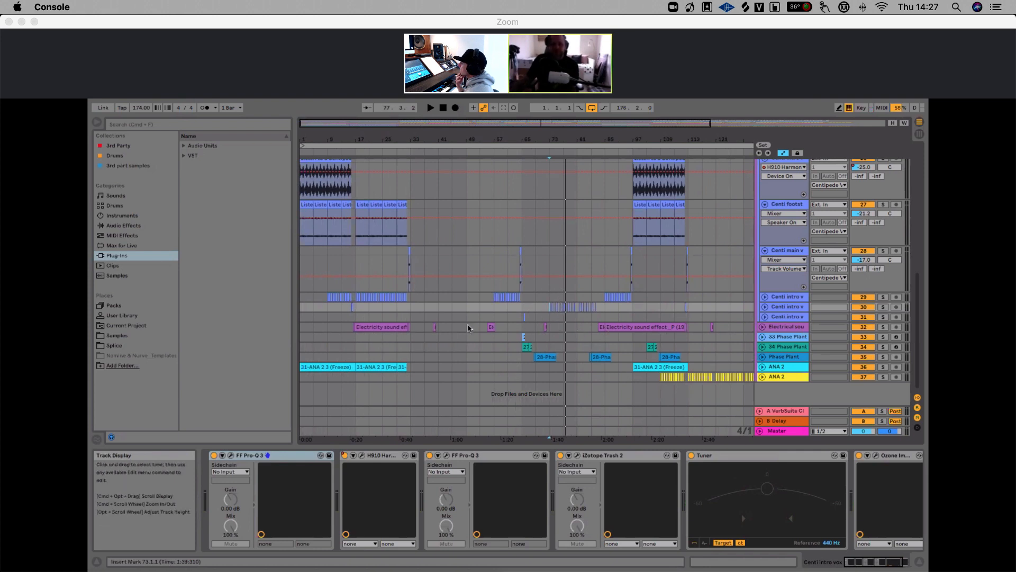
{"action": "left_click_drag", "start_coordinate": [428, 140], "coordinate": [427, 155]}
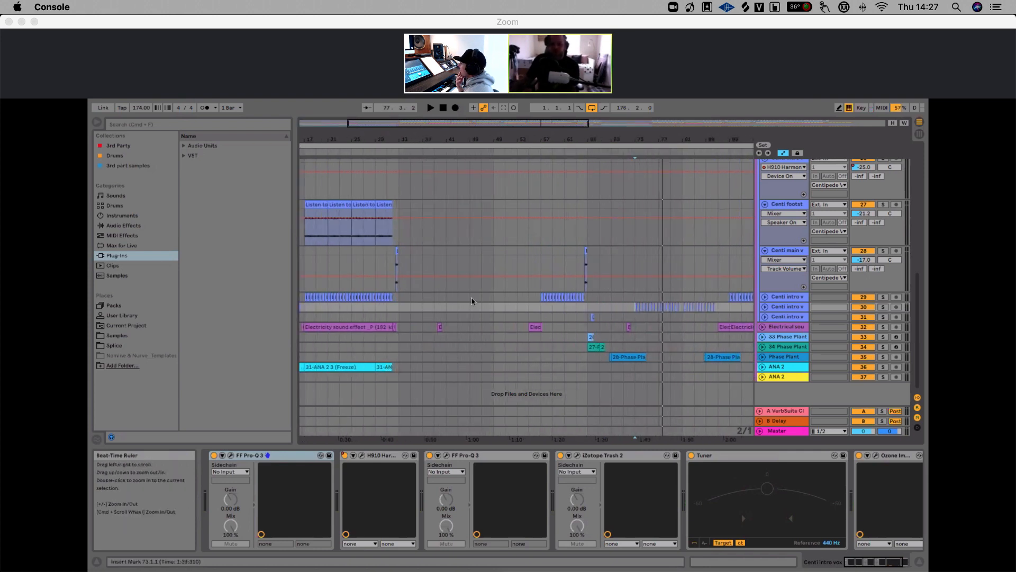
{"action": "left_click", "coordinate": [435, 330]}
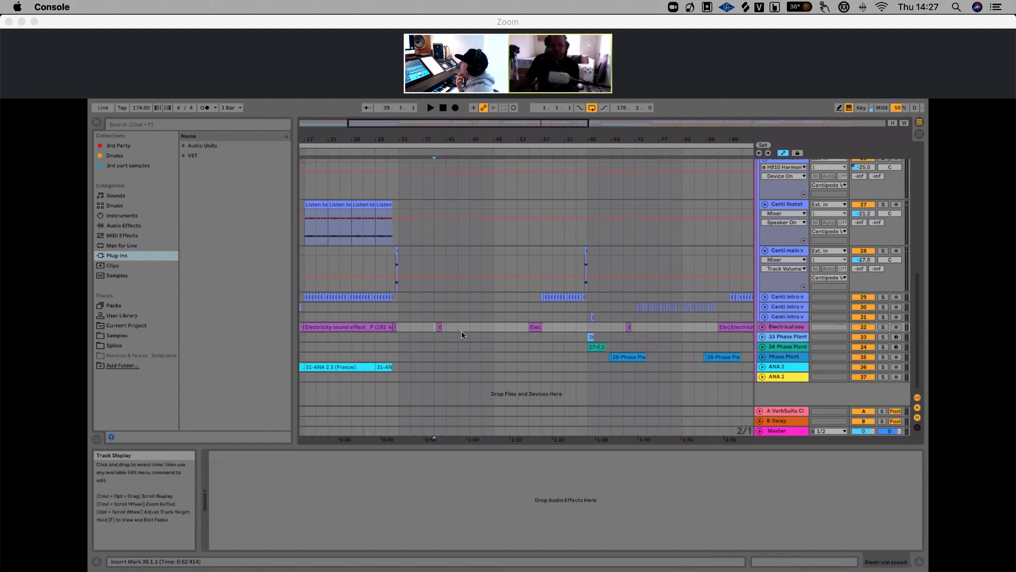
{"action": "left_click", "coordinate": [882, 326]}
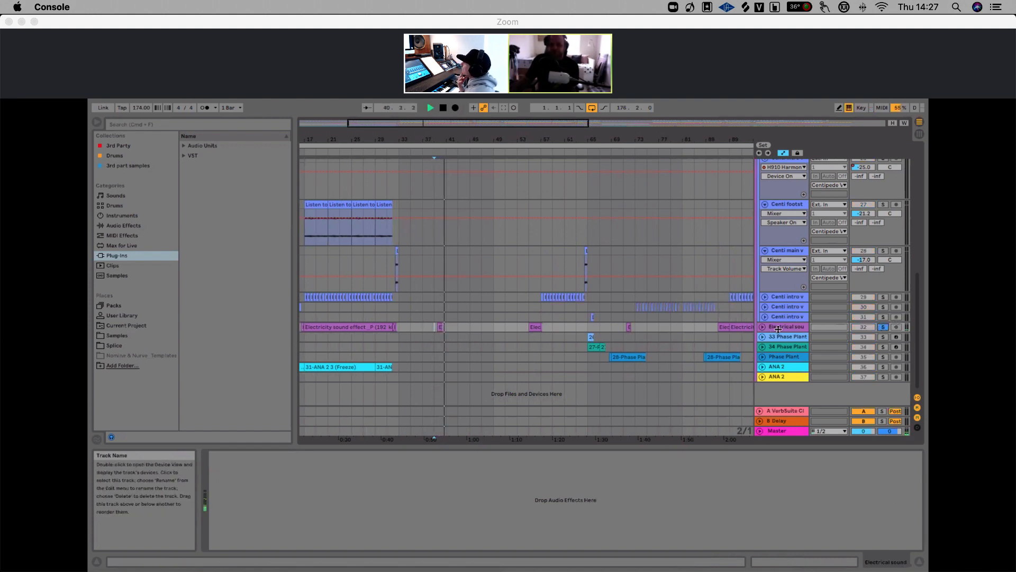
{"action": "key", "text": "space"}
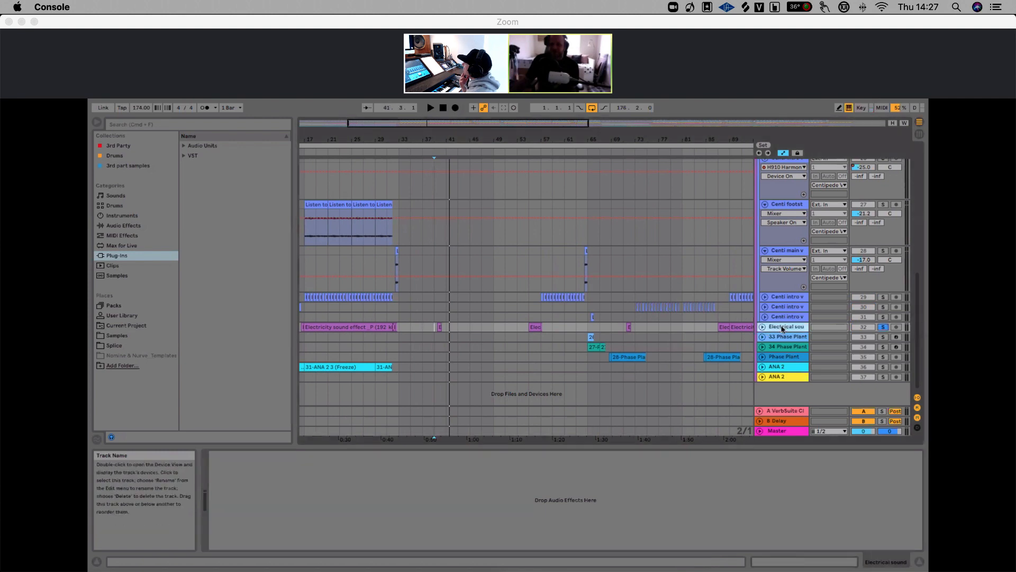
Unfold the Electrical sound track and audition its clip from around bar 31
{"action": "left_click", "coordinate": [764, 328]}
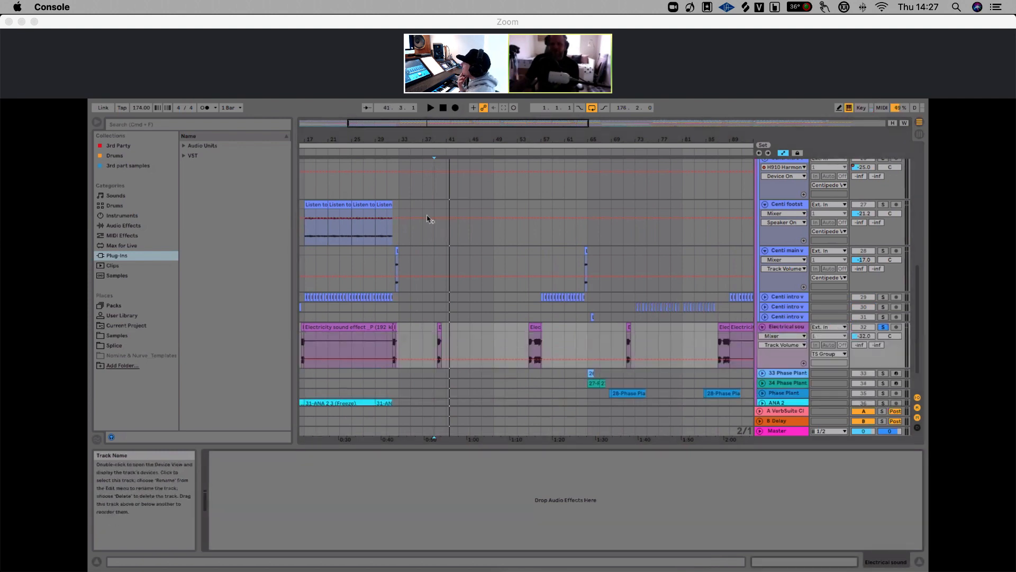
{"action": "left_click_drag", "start_coordinate": [388, 149], "coordinate": [388, 188]}
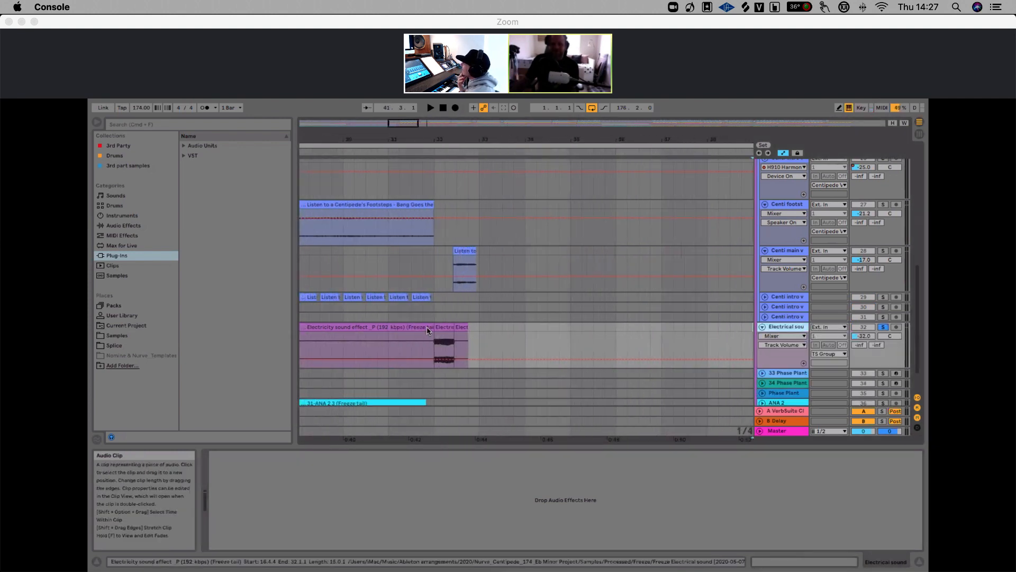
{"action": "left_click", "coordinate": [424, 340]}
{"action": "key", "text": "space"}
{"action": "key", "text": "space"}
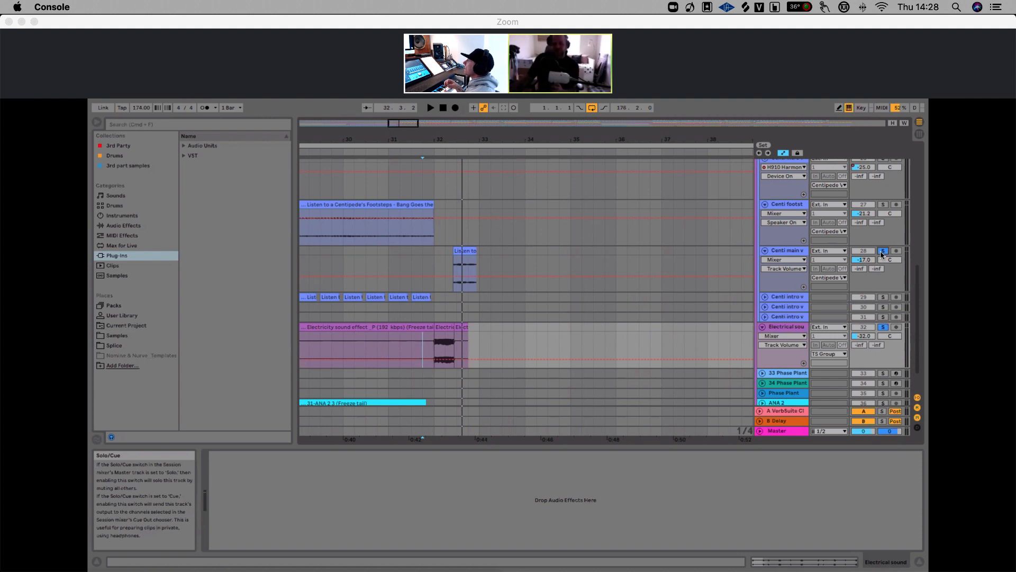
{"action": "key", "text": "space"}
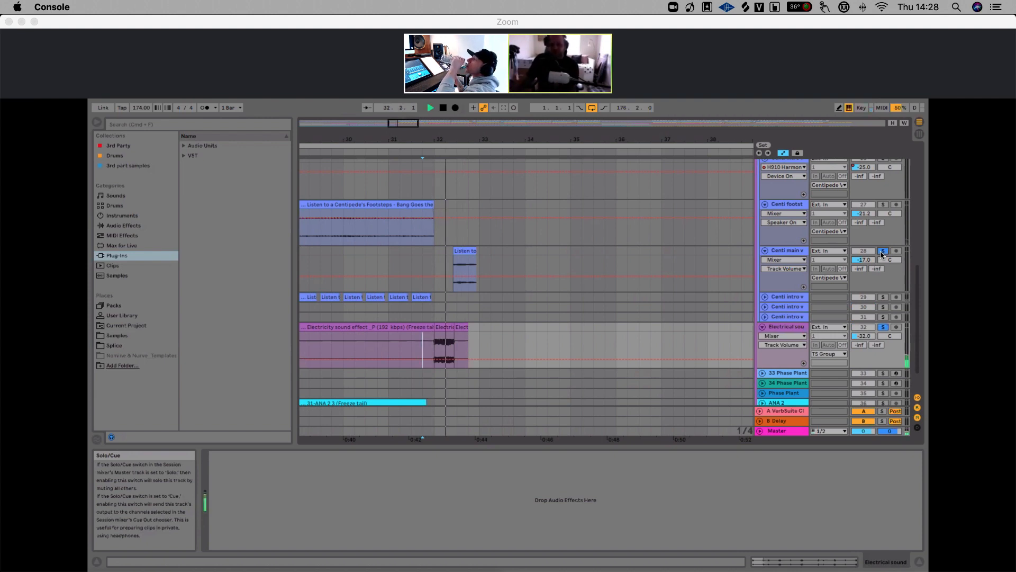
{"action": "key", "text": "space"}
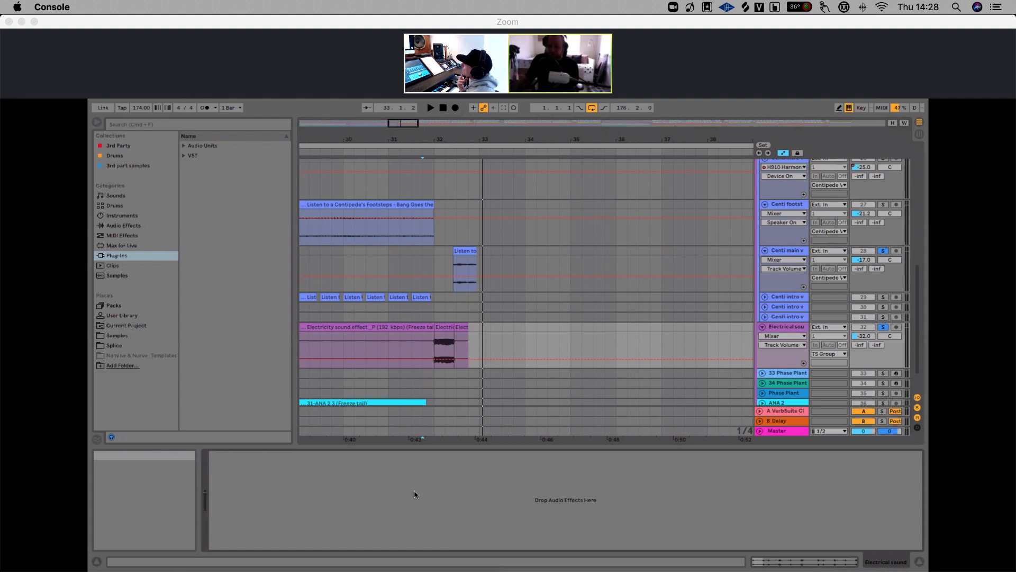
Play the arrangement from around bar 33, then audition the Electrical sound clip near bar 55
{"action": "left_click_drag", "start_coordinate": [518, 139], "coordinate": [517, 89]}
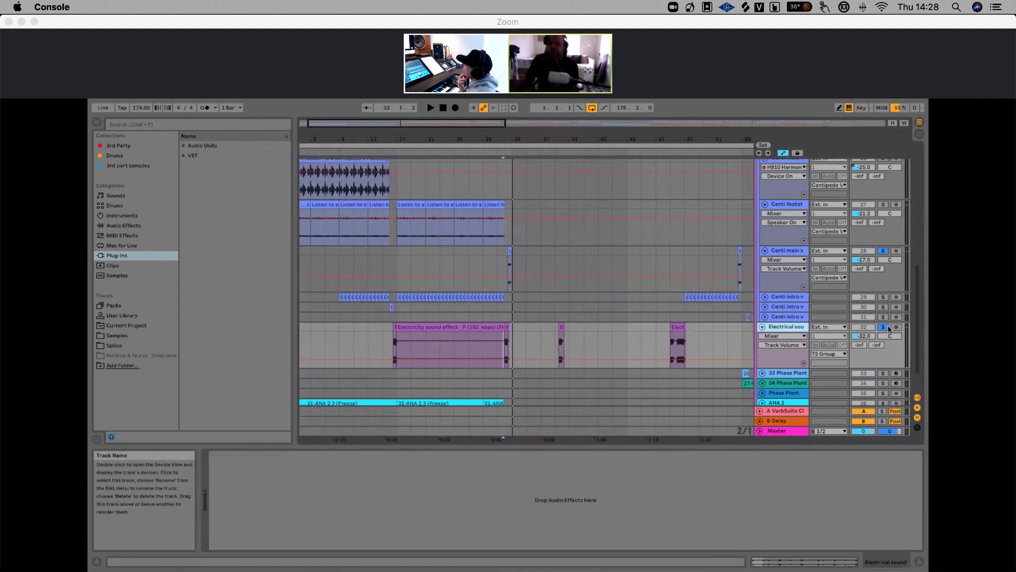
{"action": "left_click", "coordinate": [498, 317]}
{"action": "key", "text": "space"}
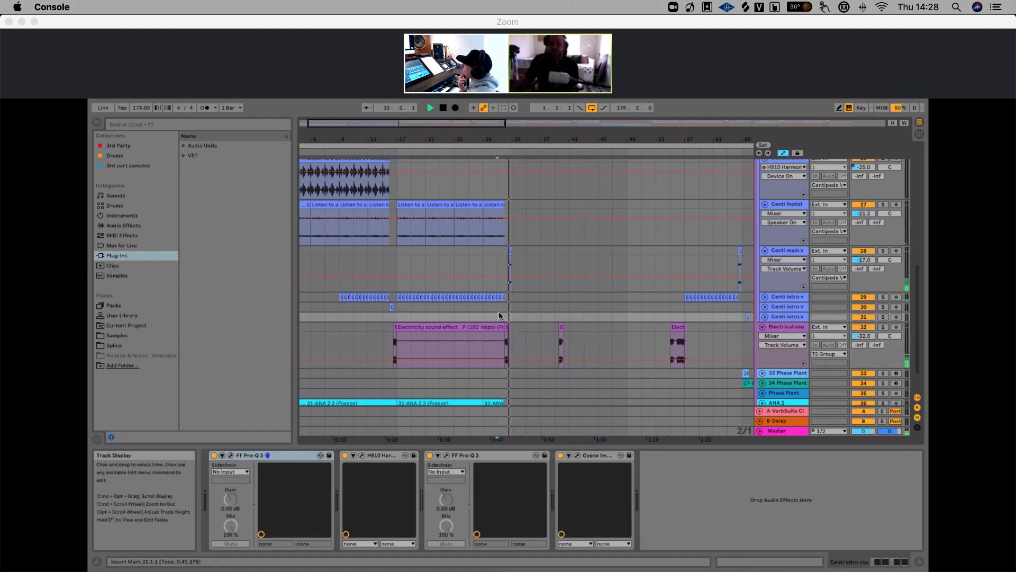
{"action": "left_click", "coordinate": [671, 344]}
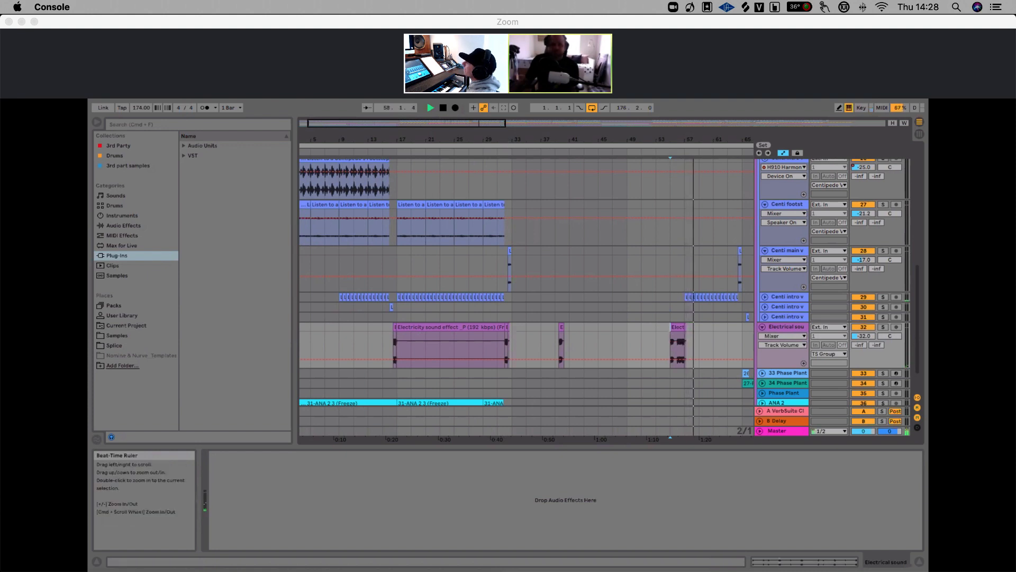
{"action": "left_click_drag", "start_coordinate": [498, 128], "coordinate": [498, 106]}
{"action": "key", "text": "space"}
Fold the Electrical sound track and select the 33 Phase Plant track to show its devices
{"action": "left_click", "coordinate": [789, 328]}
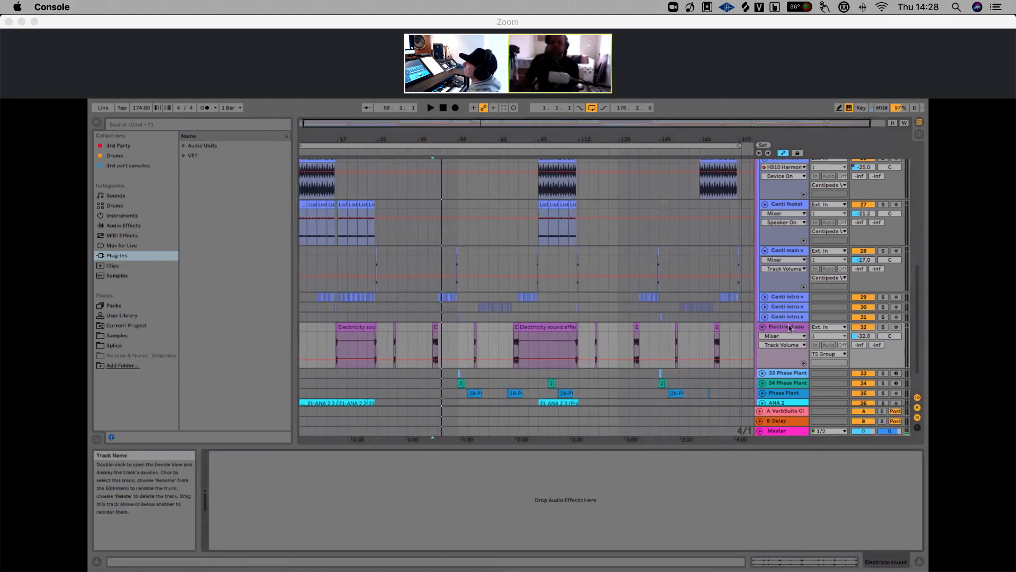
{"action": "left_click_drag", "start_coordinate": [501, 137], "coordinate": [500, 132]}
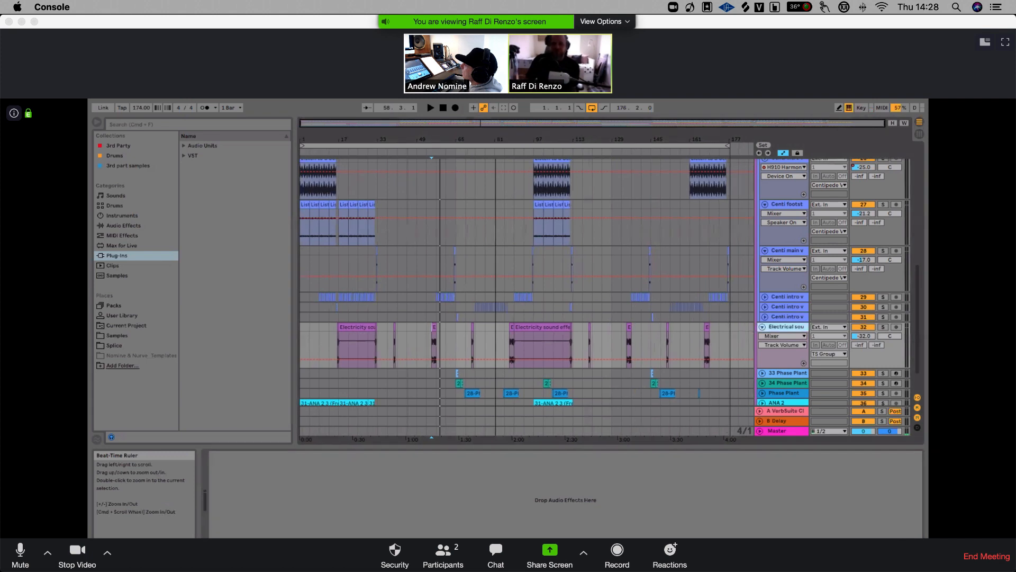
{"action": "left_click", "coordinate": [762, 327]}
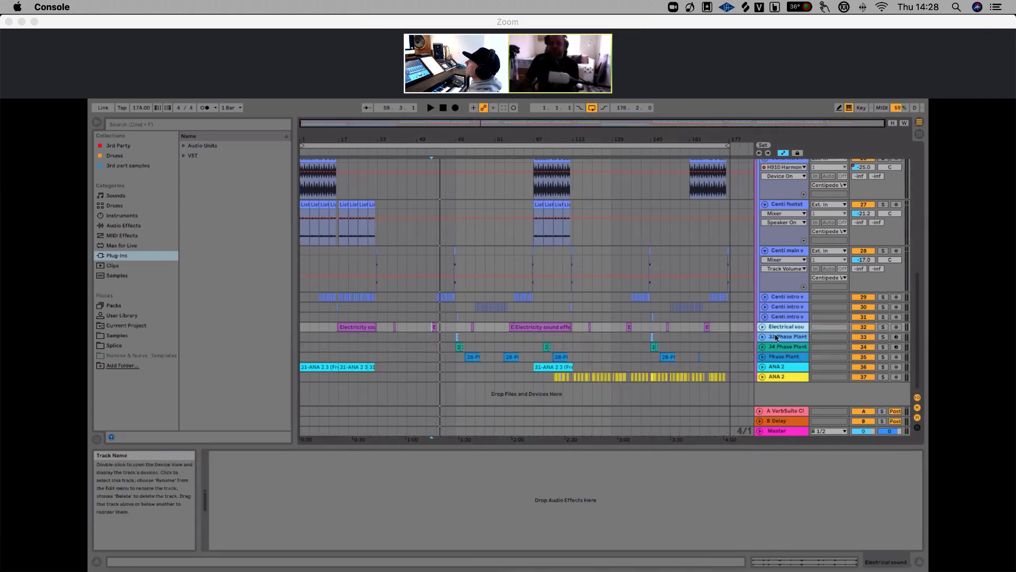
{"action": "left_click", "coordinate": [772, 335]}
{"action": "scroll", "coordinate": [458, 339], "scroll_direction": "up", "scroll_amount": 10}
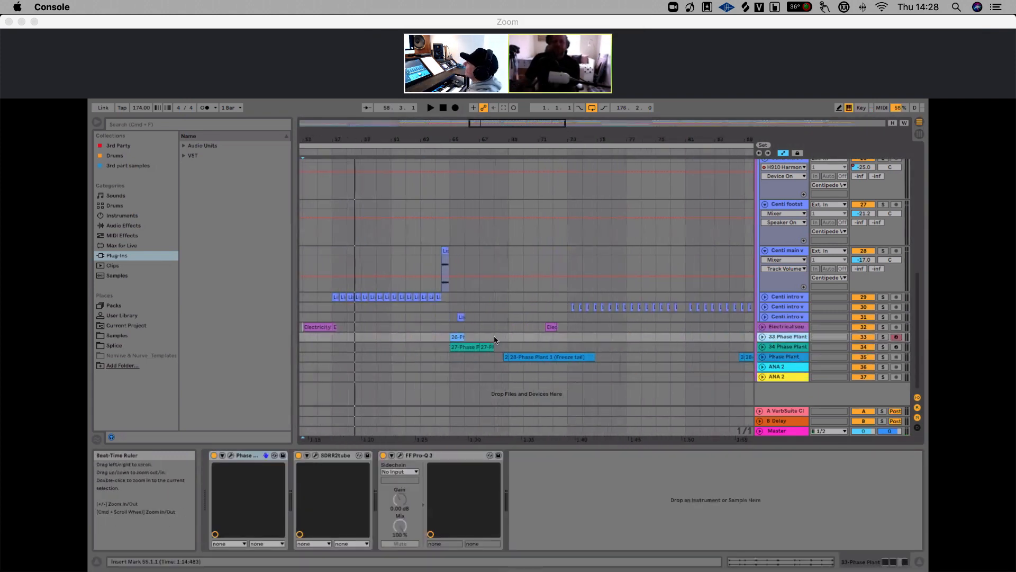
Play the 33 Phase Plant clip from around bar 65 while toggling its solo
{"action": "left_click", "coordinate": [450, 337]}
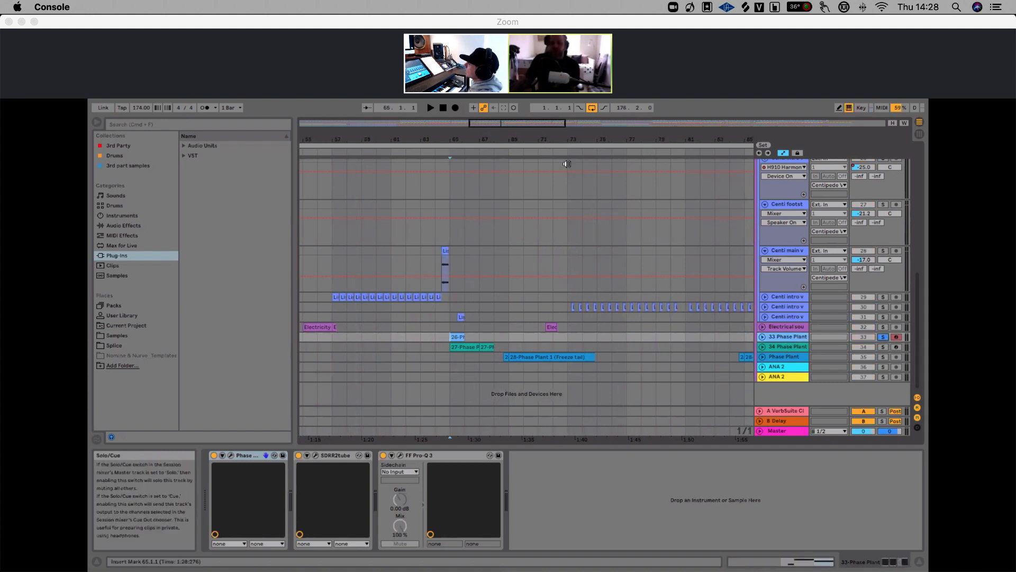
{"action": "left_click_drag", "start_coordinate": [567, 140], "coordinate": [566, 105]}
{"action": "left_click_drag", "start_coordinate": [475, 139], "coordinate": [475, 190]}
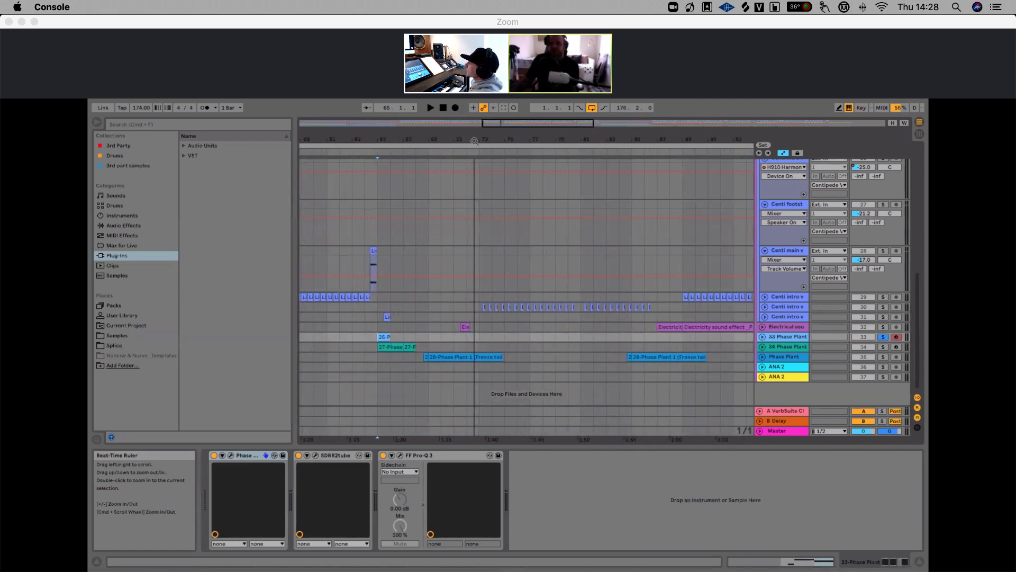
{"action": "key", "text": "space"}
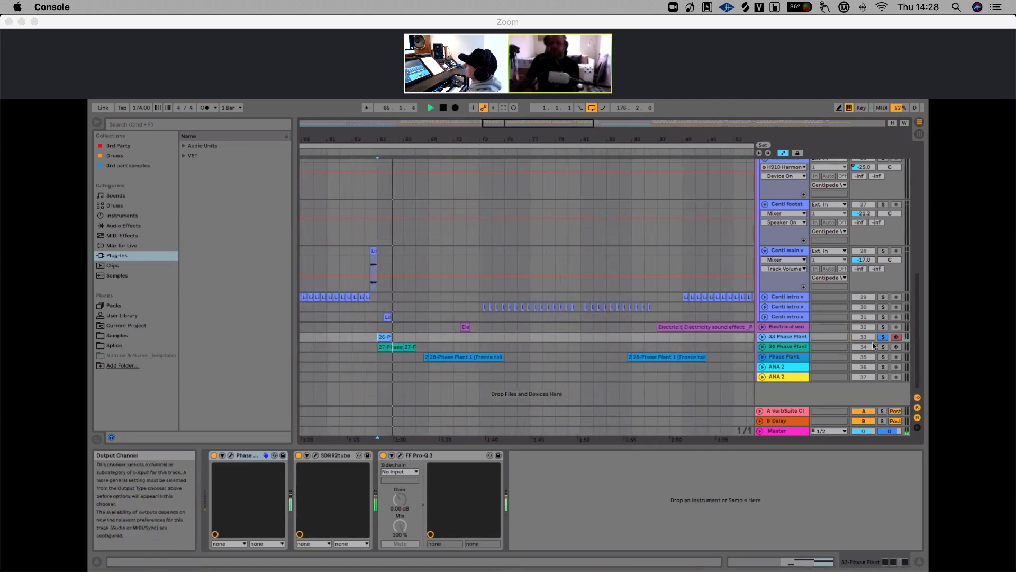
{"action": "left_click", "coordinate": [882, 337]}
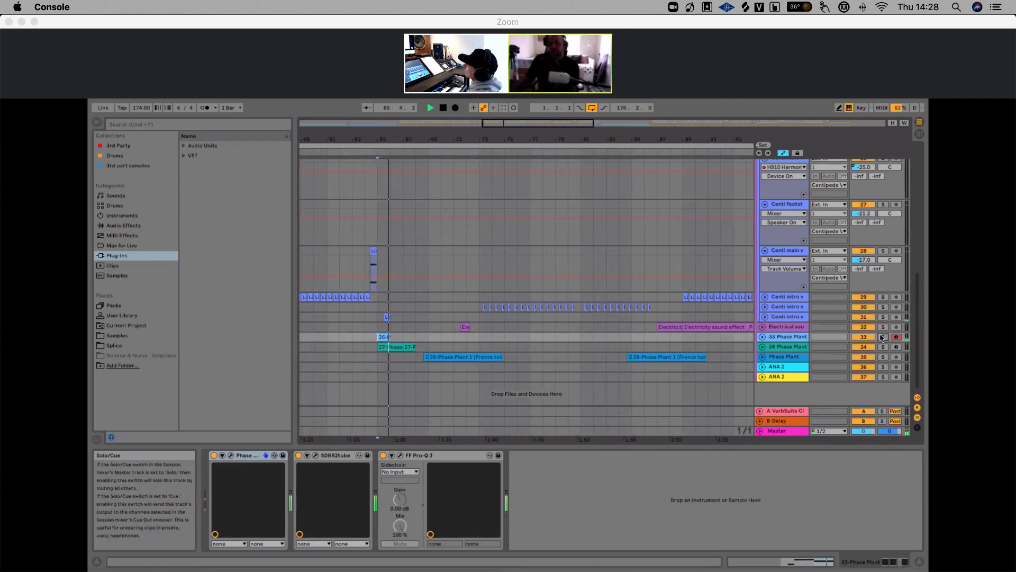
{"action": "key", "text": "space"}
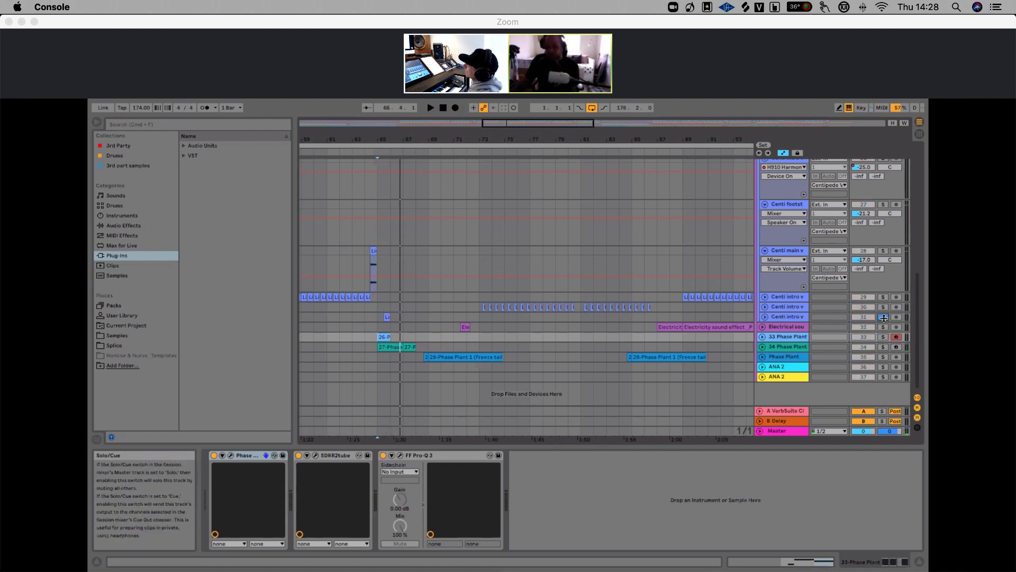
Solo the Centi intro vocal and 34 Phase Plant tracks and play them from around bar 65
{"action": "left_click", "coordinate": [883, 317]}
{"action": "left_click", "coordinate": [884, 346]}
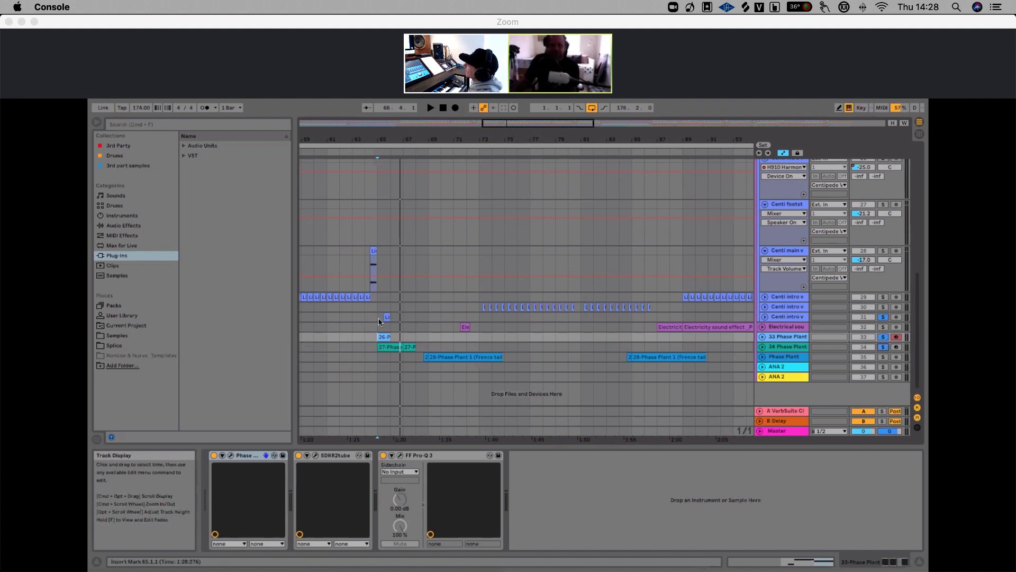
{"action": "left_click", "coordinate": [380, 320]}
{"action": "key", "text": "space"}
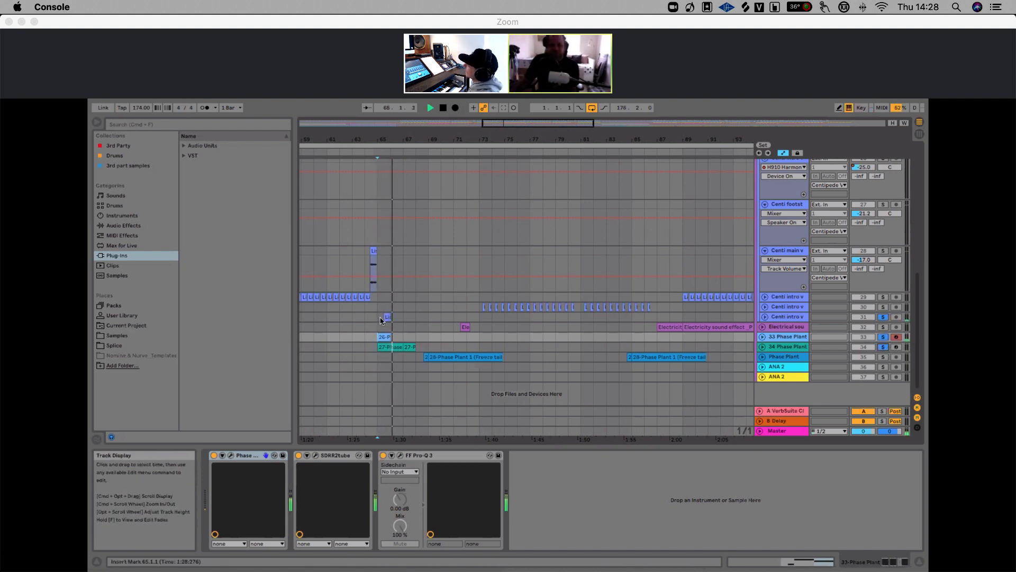
{"action": "key", "text": "space"}
Unsolo the Centi intro vocal track and play the 34 Phase Plant track alone from around bar 66
{"action": "left_click", "coordinate": [883, 317]}
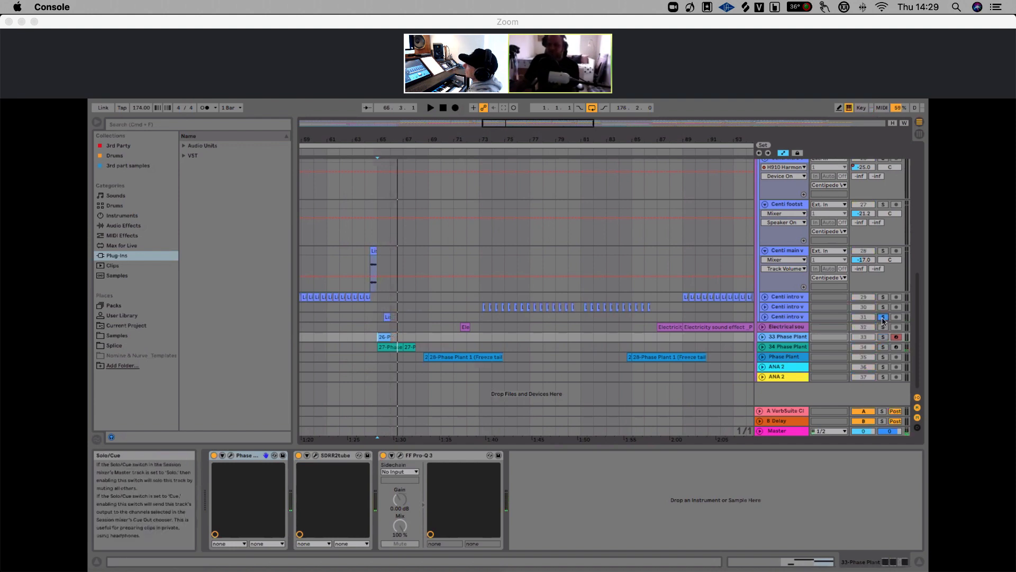
{"action": "key", "text": "space"}
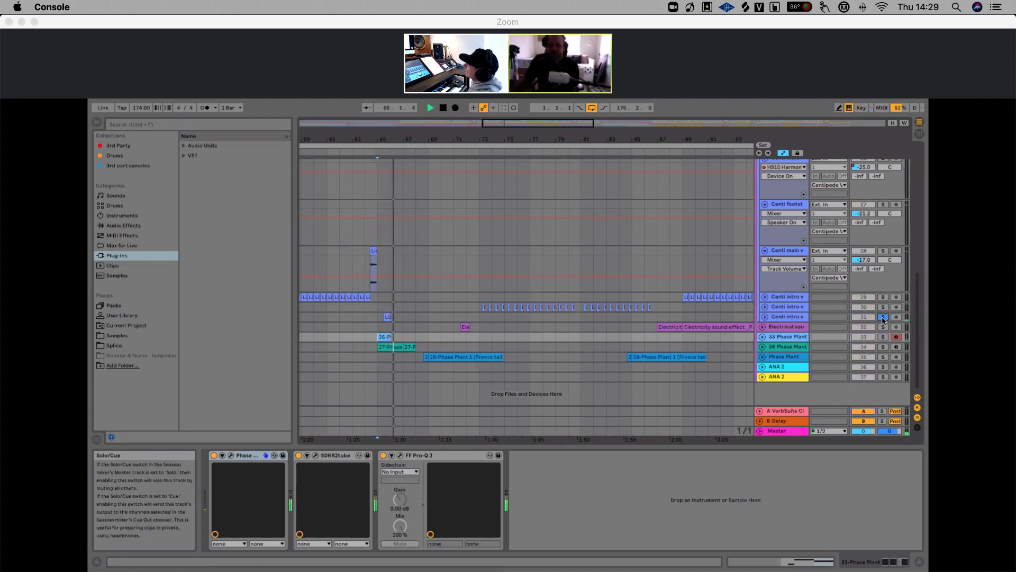
{"action": "key", "text": "space"}
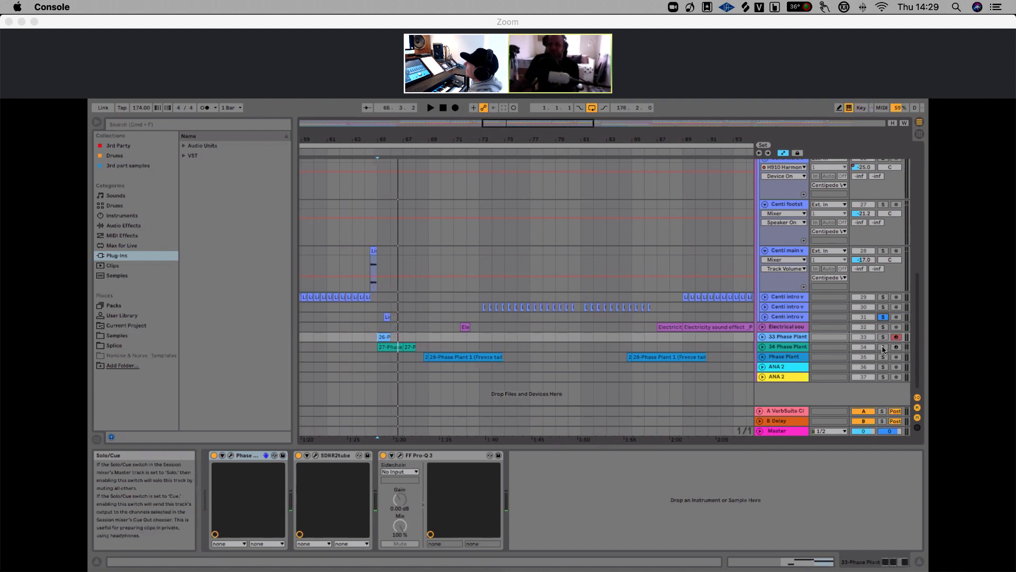
{"action": "left_click", "coordinate": [883, 348]}
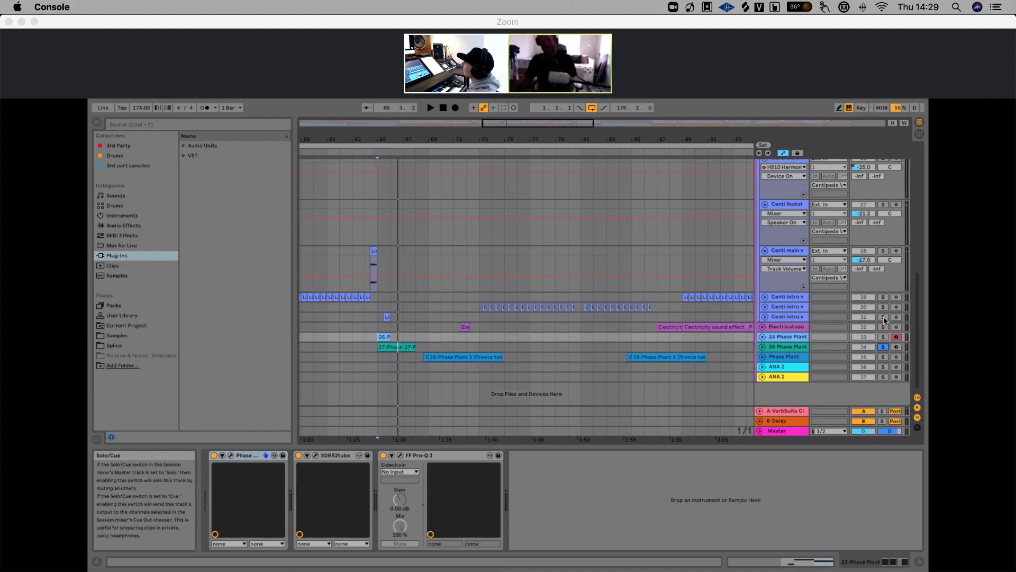
{"action": "key", "text": "space"}
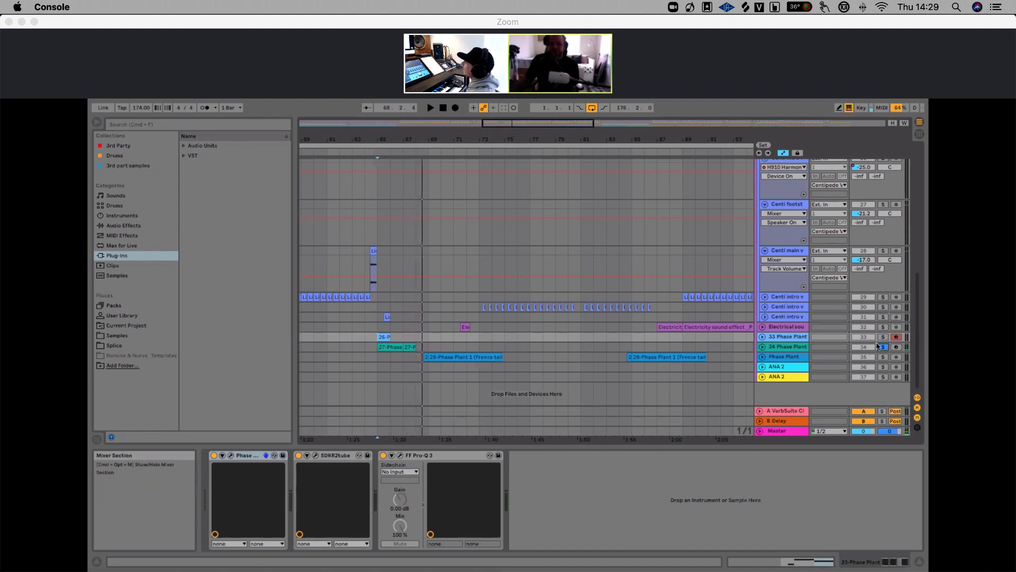
Solo the Phase Plant track and play it from around bar 68
{"action": "left_click_drag", "start_coordinate": [600, 139], "coordinate": [551, 143]}
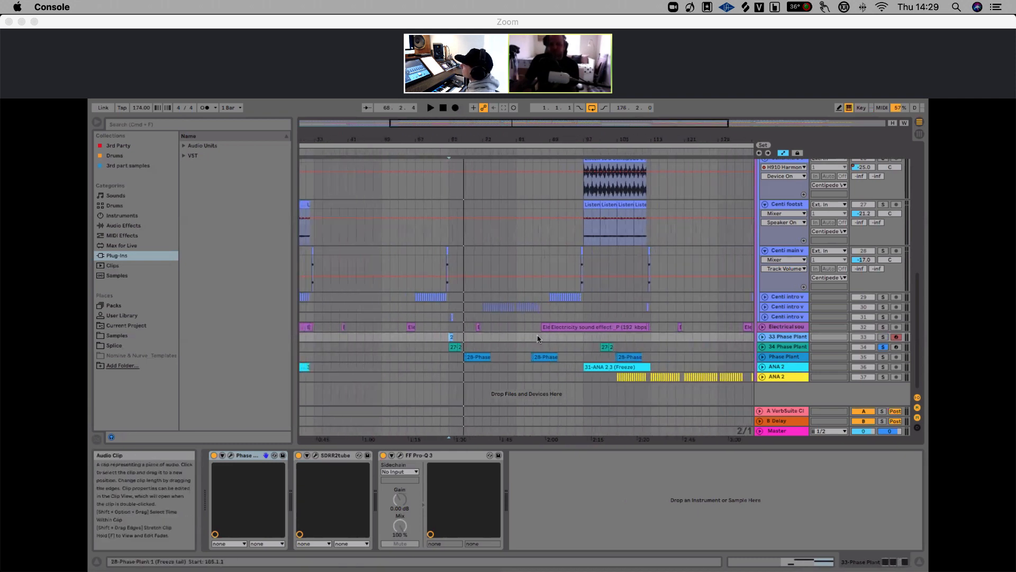
{"action": "key", "text": "space"}
{"action": "left_click", "coordinate": [883, 356]}
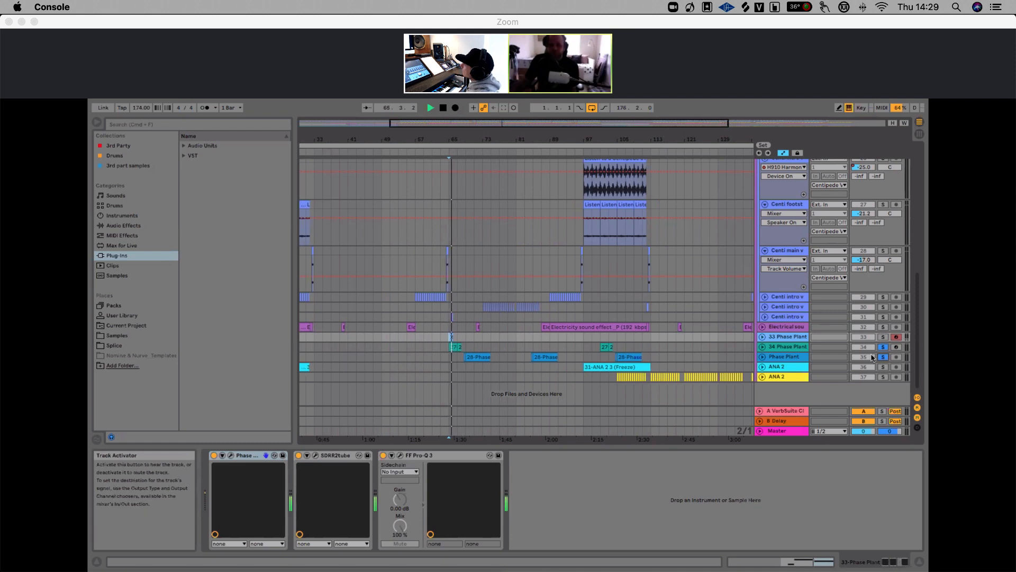
{"action": "left_click_drag", "start_coordinate": [448, 140], "coordinate": [445, 183]}
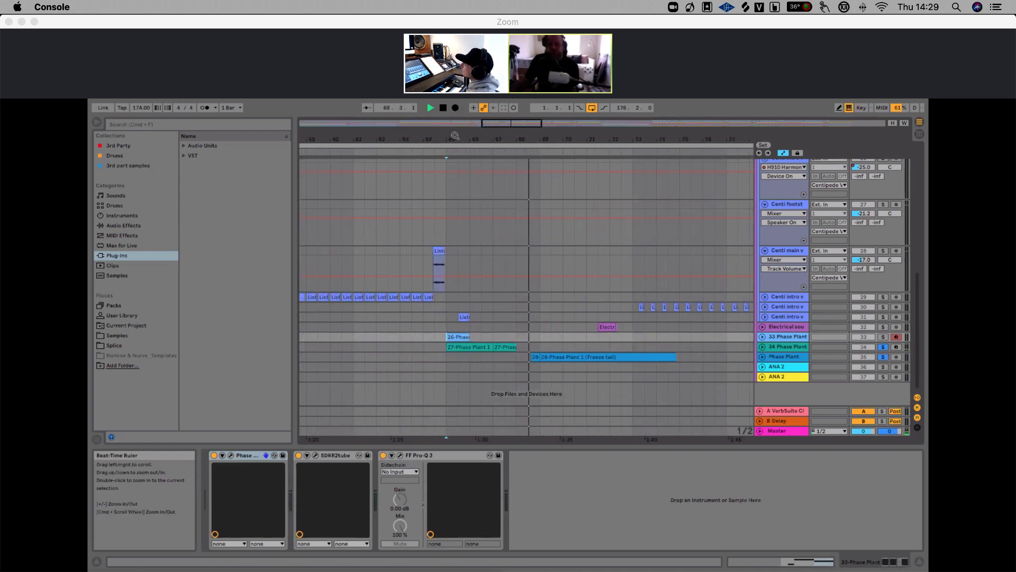
{"action": "left_click_drag", "start_coordinate": [517, 142], "coordinate": [468, 142]}
{"action": "key", "text": "space"}
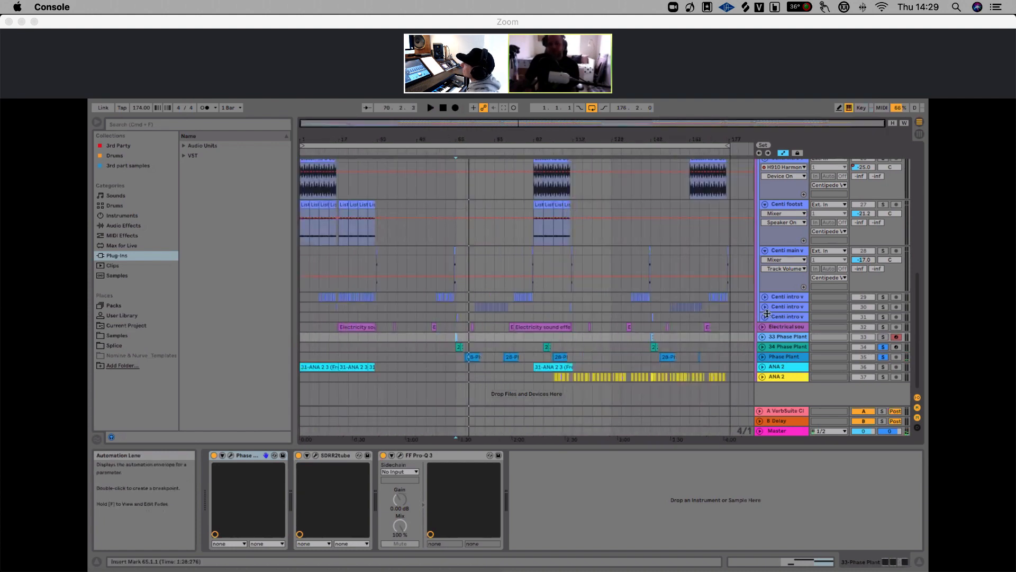
Unsolo the 34 Phase Plant track, unfold the ANA 2 track and play its clip from bar 97
{"action": "left_click", "coordinate": [883, 347]}
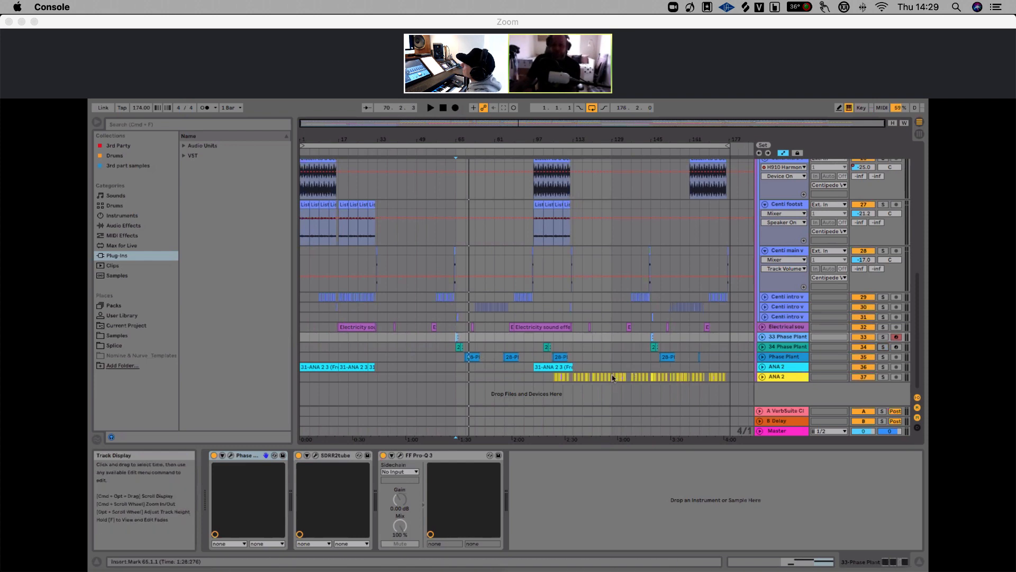
{"action": "left_click", "coordinate": [534, 370]}
{"action": "left_click", "coordinate": [763, 366]}
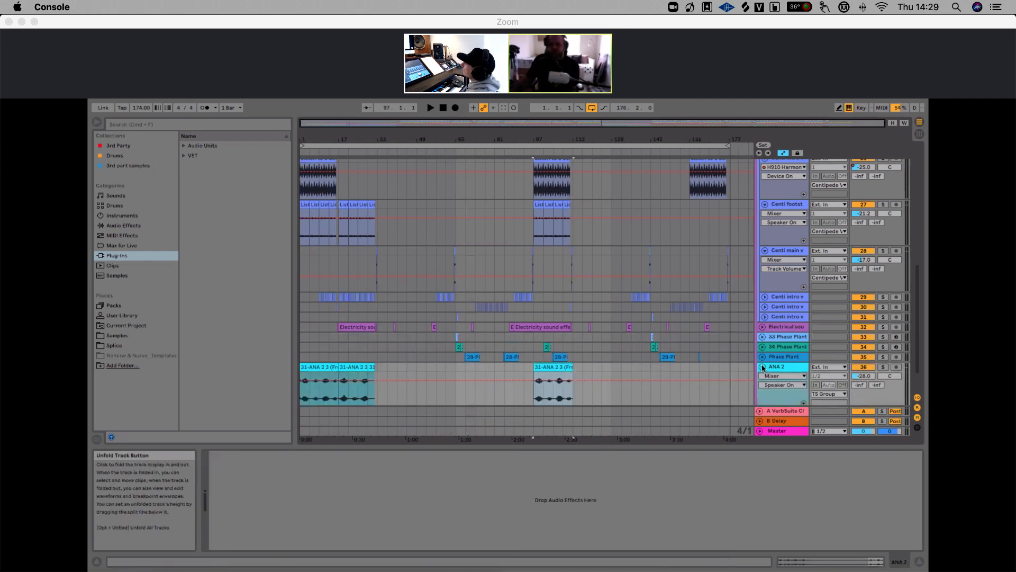
{"action": "left_click", "coordinate": [762, 367]}
{"action": "left_click", "coordinate": [763, 367]}
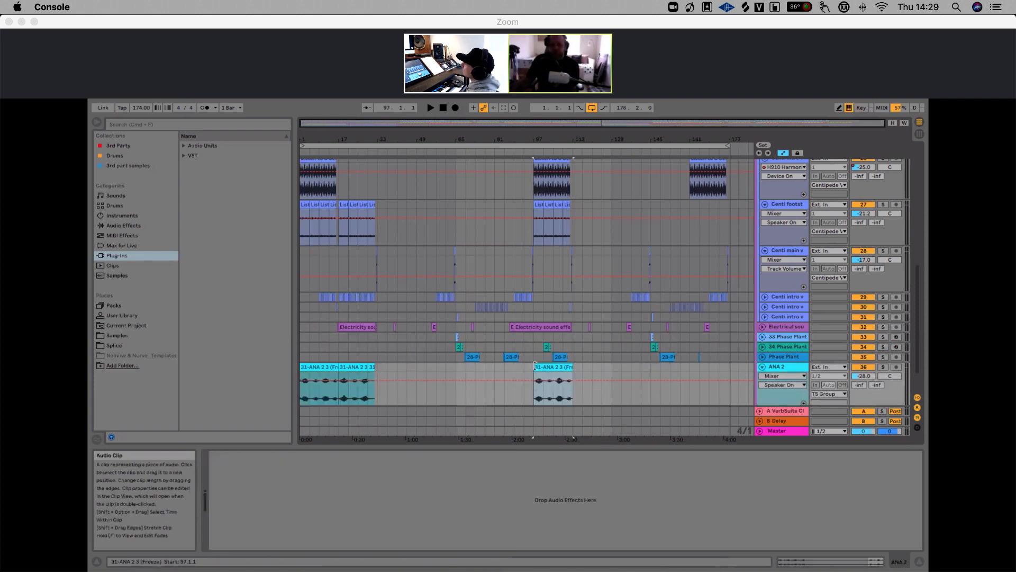
{"action": "key", "text": "space"}
Audition the ANA 2 clip from bar 97 while toggling the ANA 2 track's solo on and off
{"action": "left_click", "coordinate": [882, 368]}
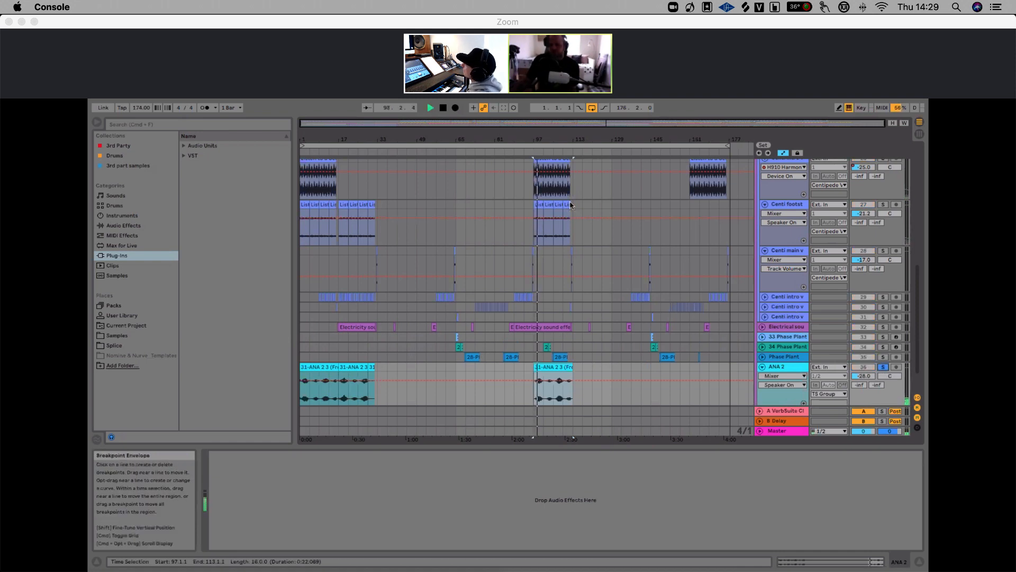
{"action": "left_click_drag", "start_coordinate": [553, 139], "coordinate": [557, 227]}
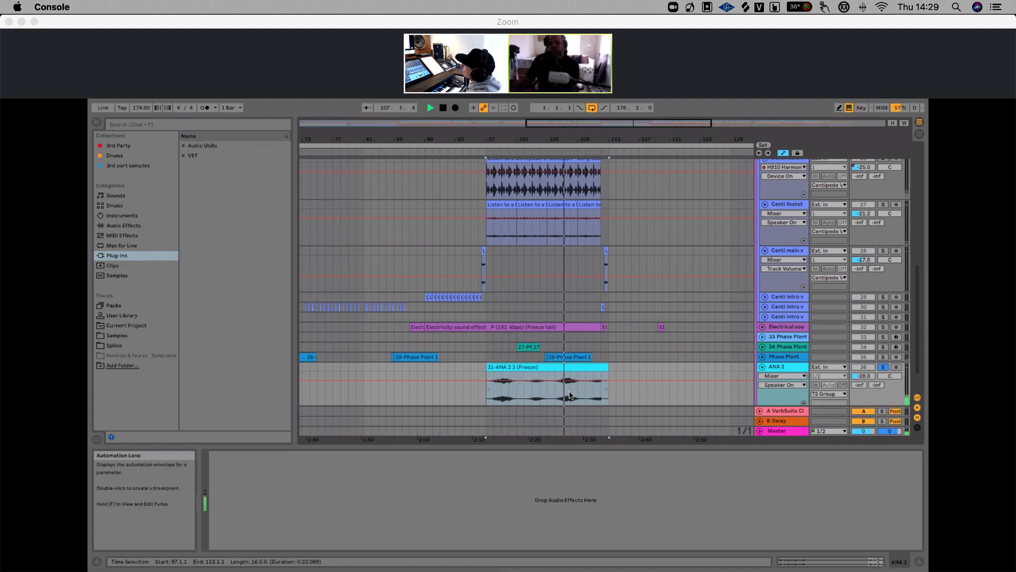
{"action": "left_click", "coordinate": [904, 123]}
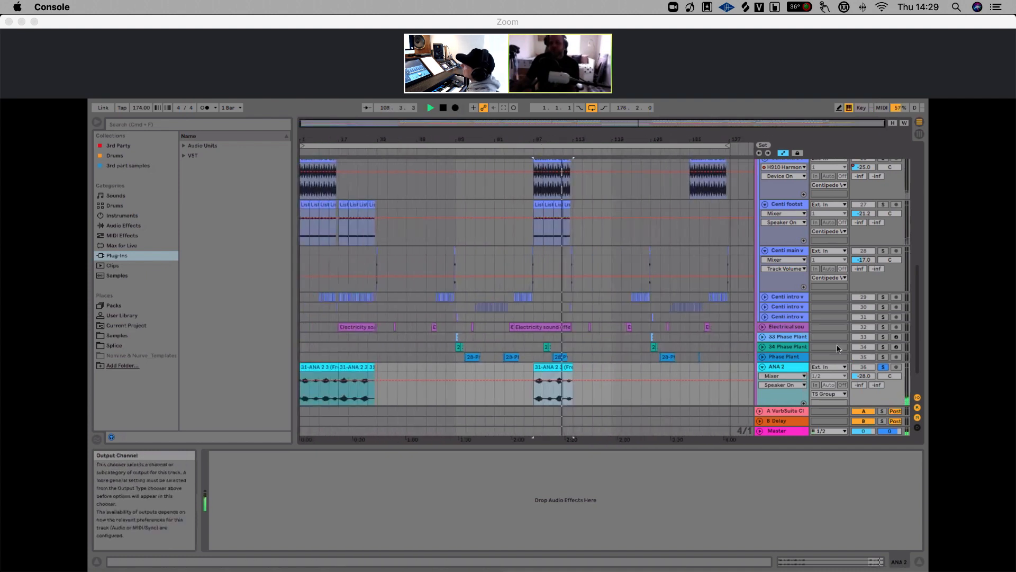
{"action": "left_click", "coordinate": [883, 367]}
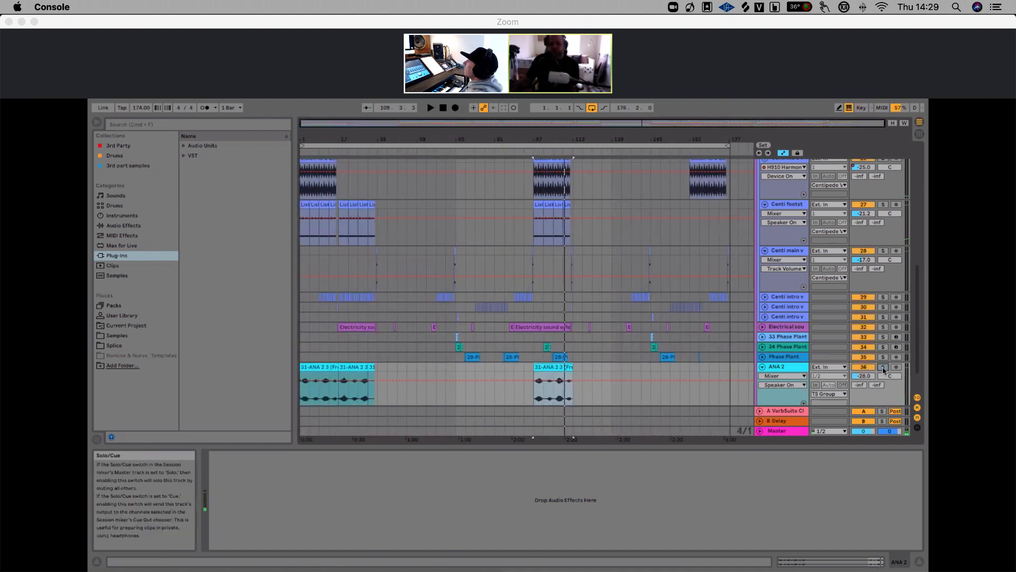
{"action": "key", "text": "space"}
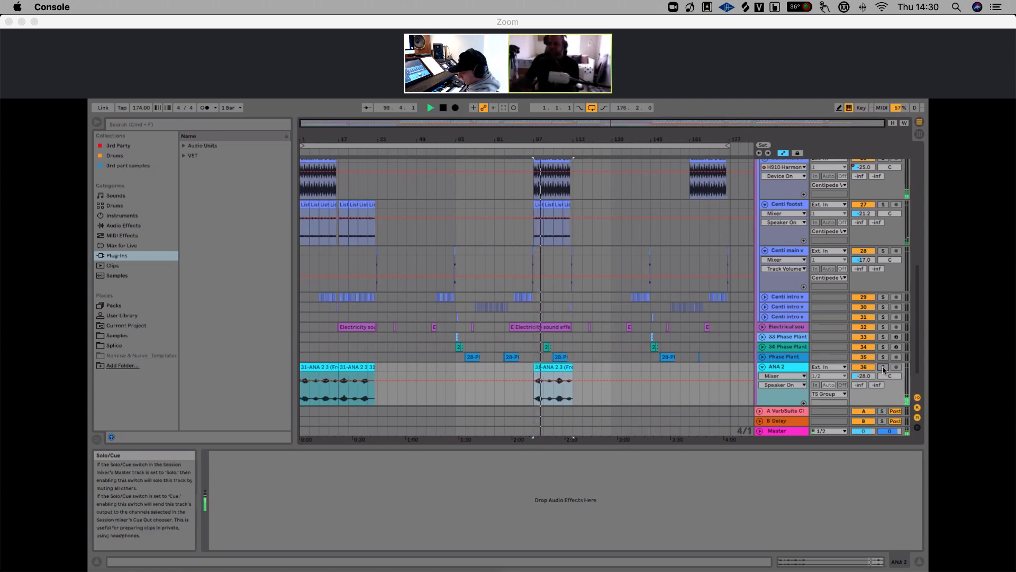
{"action": "key", "text": "space"}
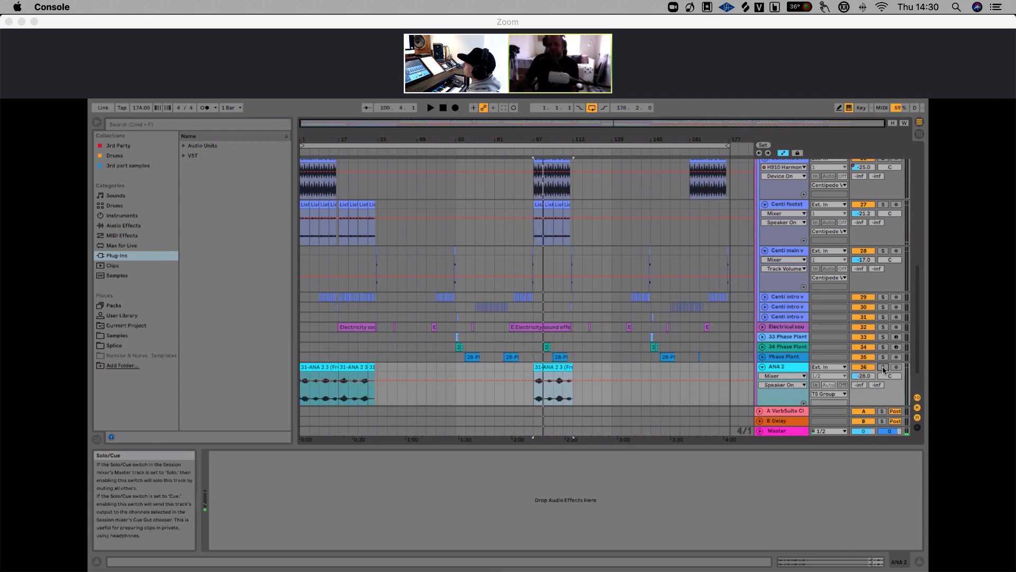
Fold the ANA 2 track and audition the second ANA 2 track from around bar 105, toggling its solo
{"action": "left_click", "coordinate": [763, 367]}
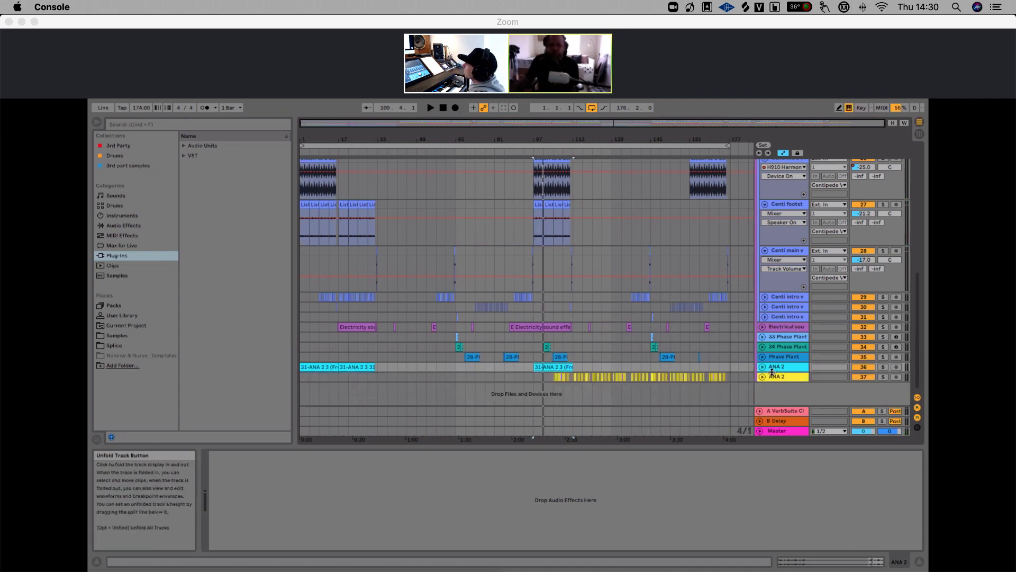
{"action": "left_click_drag", "start_coordinate": [560, 140], "coordinate": [560, 154]}
{"action": "left_click", "coordinate": [543, 377]}
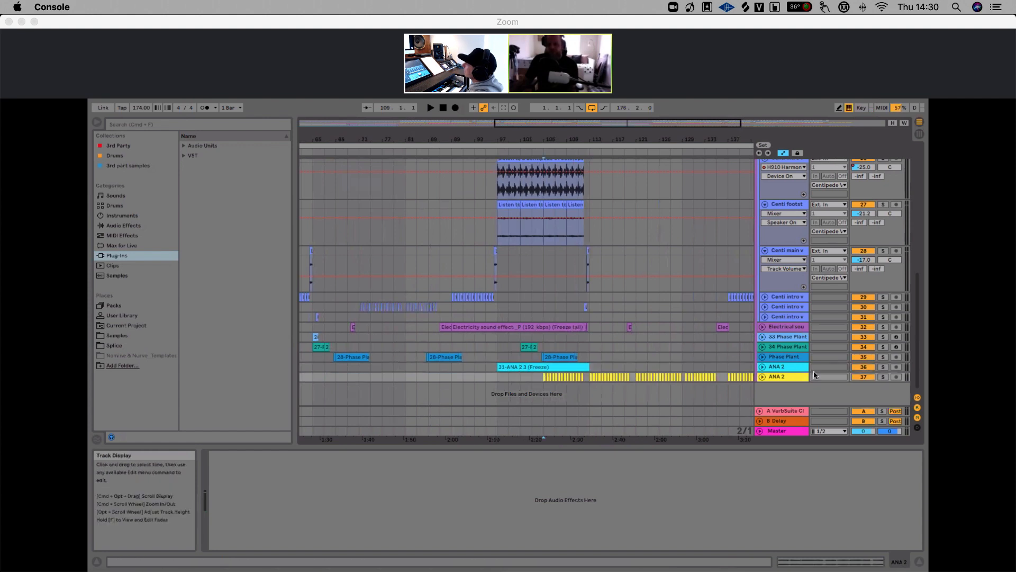
{"action": "left_click", "coordinate": [881, 377]}
{"action": "key", "text": "space"}
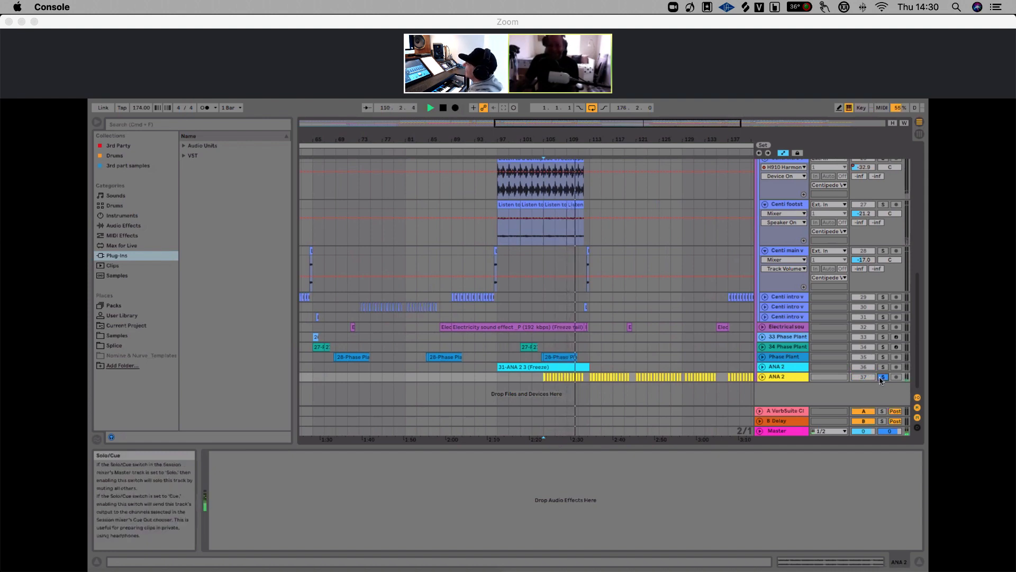
{"action": "left_click", "coordinate": [883, 377]}
{"action": "key", "text": "space"}
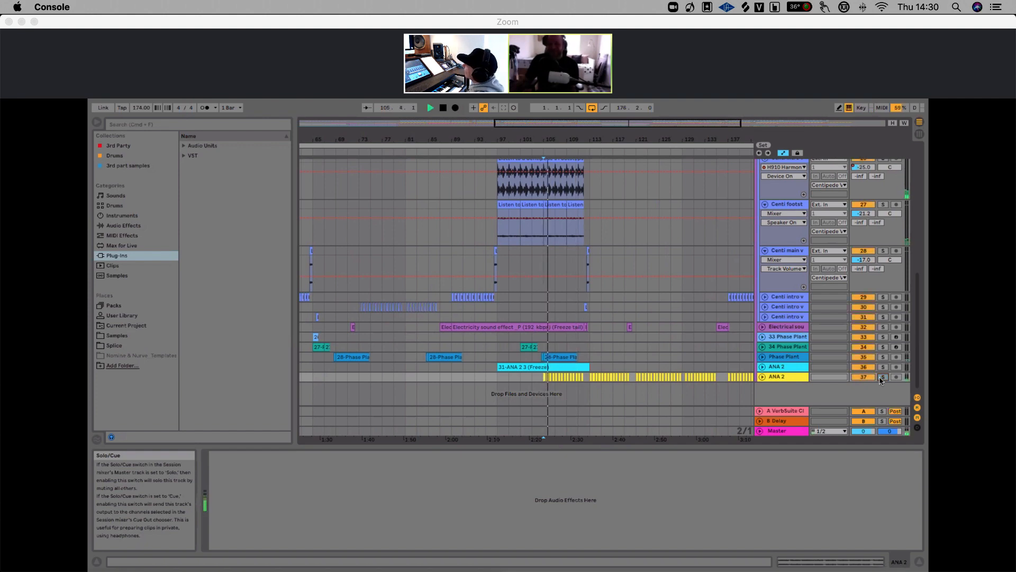
Select the Phase Plant clip around bar 110 and stop playback
{"action": "left_click", "coordinate": [589, 359]}
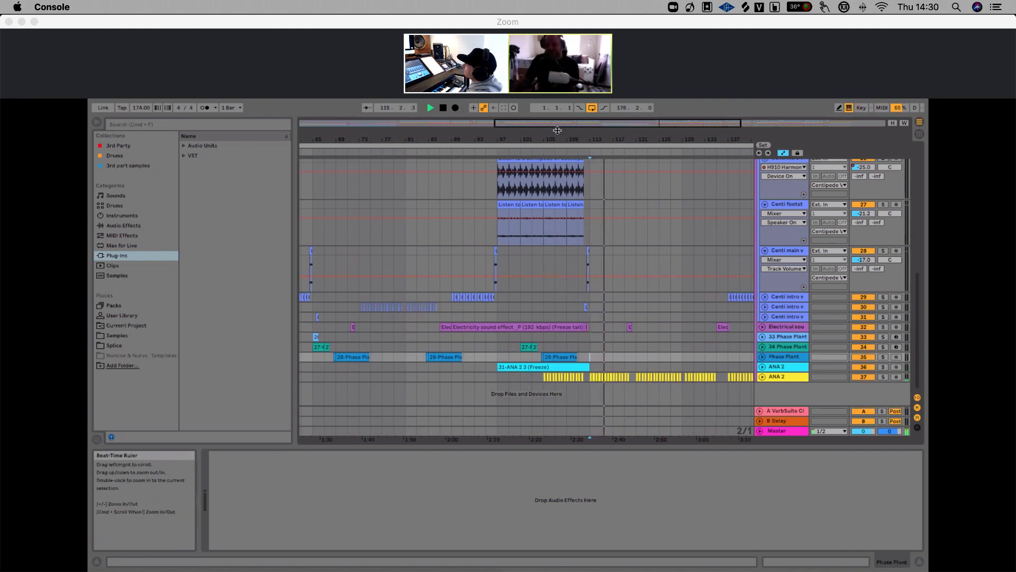
{"action": "left_click_drag", "start_coordinate": [558, 139], "coordinate": [559, 107]}
{"action": "key", "text": "space"}
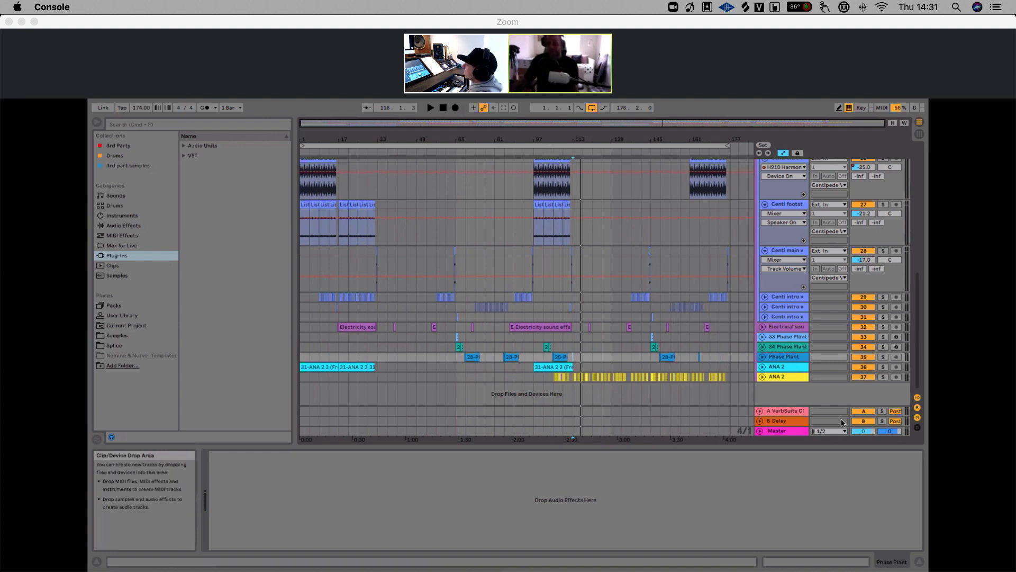
Open the Master track's mastering device chain and scroll through its devices
{"action": "left_click", "coordinate": [772, 433]}
{"action": "left_click", "coordinate": [760, 431]}
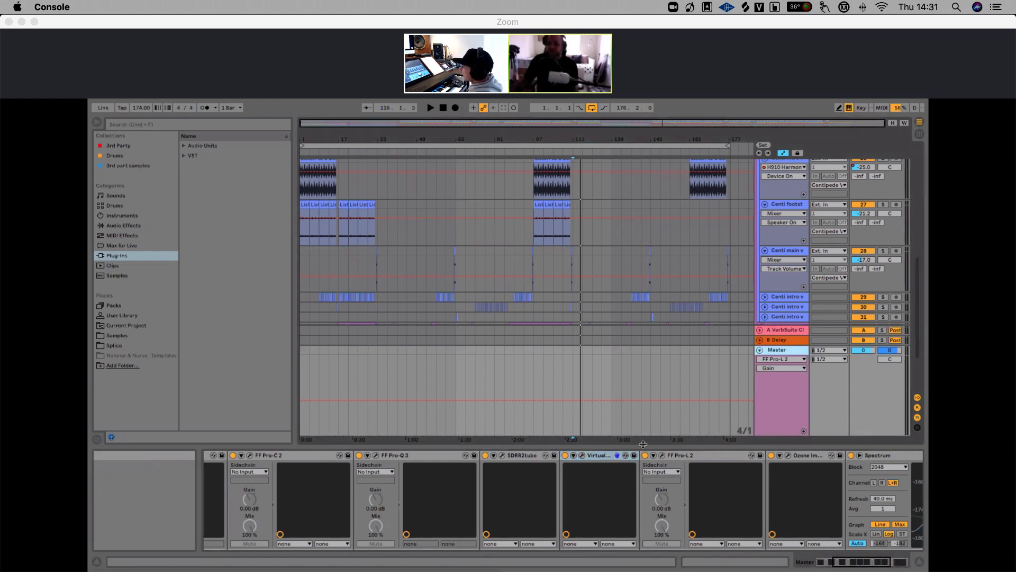
{"action": "scroll", "coordinate": [647, 459], "scroll_direction": "right", "scroll_amount": 5}
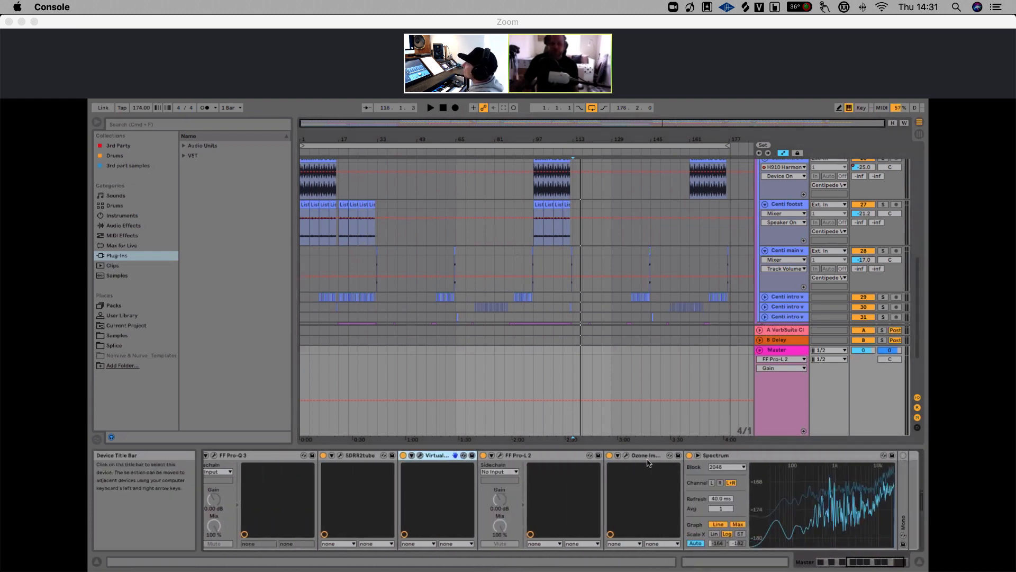
{"action": "scroll", "coordinate": [647, 463], "scroll_direction": "left", "scroll_amount": 8}
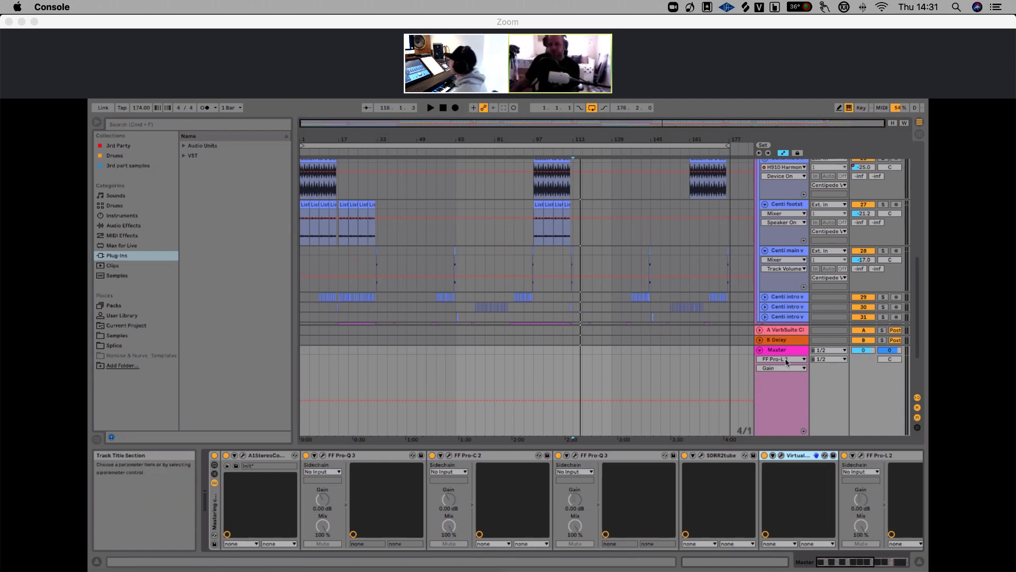
Open the A1StereoControl plugin window on the Master, reposition it to inspect it, and close it
{"action": "left_click", "coordinate": [267, 457]}
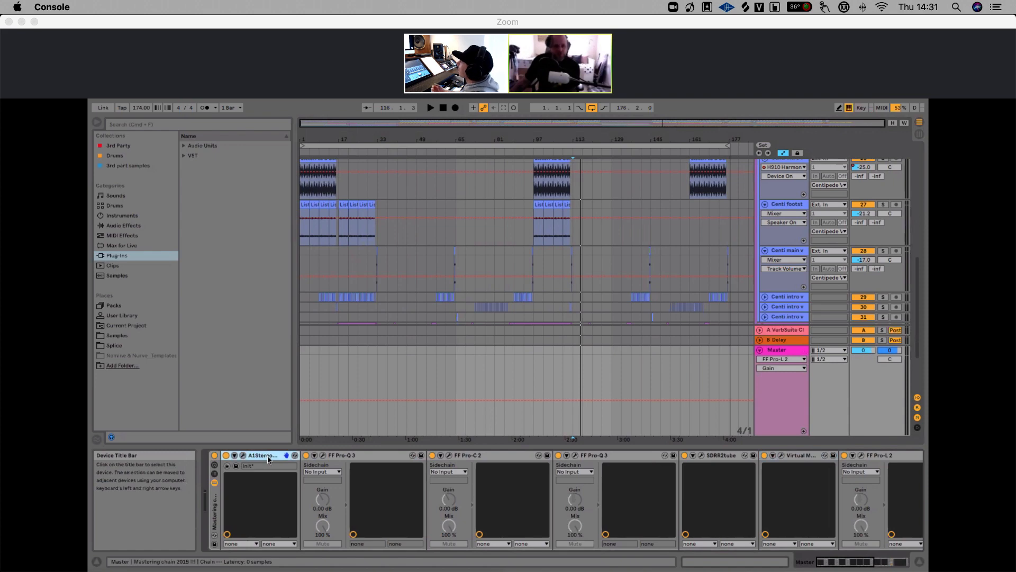
{"action": "left_click", "coordinate": [244, 456]}
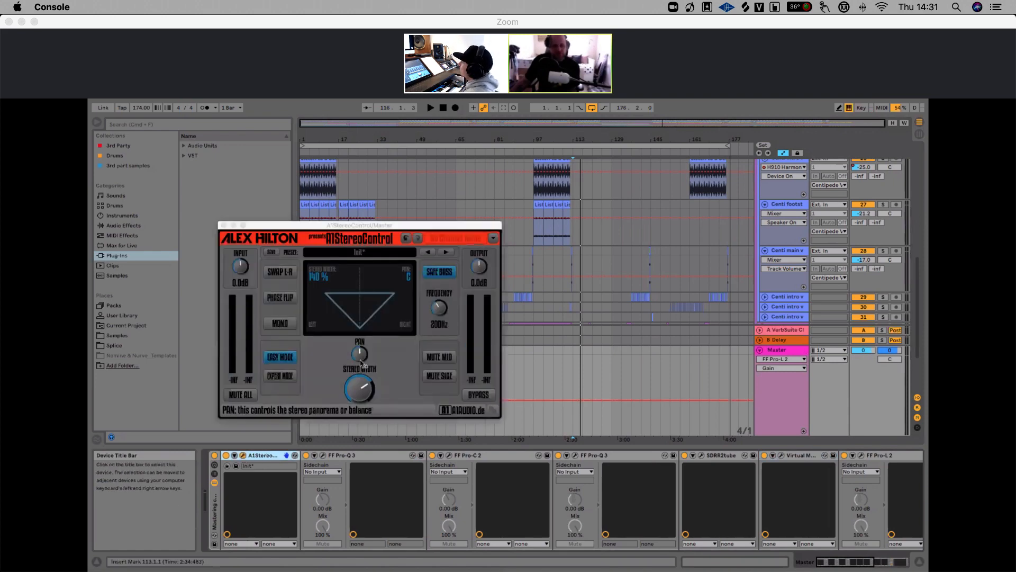
{"action": "left_click_drag", "start_coordinate": [367, 231], "coordinate": [533, 204]}
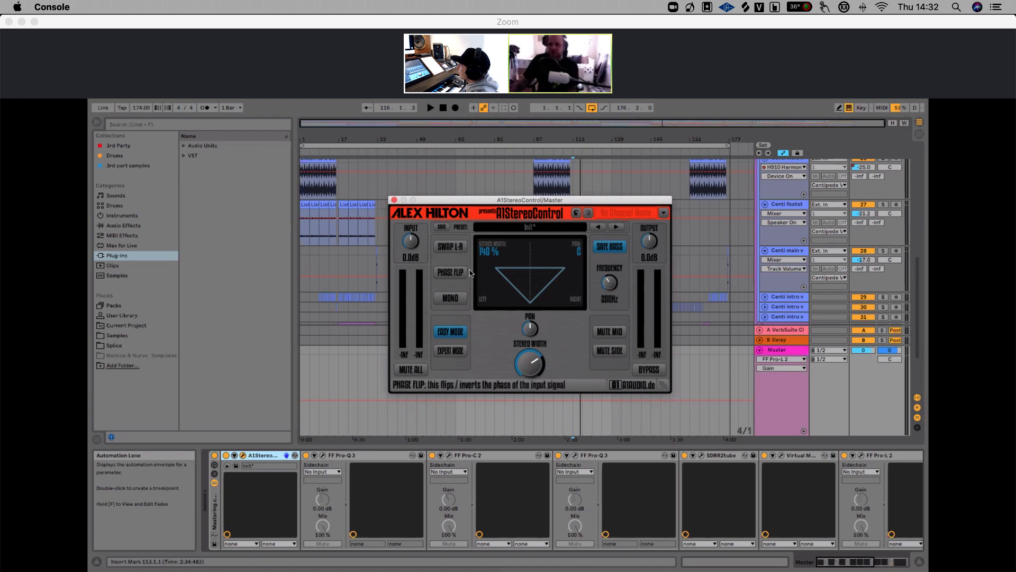
{"action": "left_click", "coordinate": [394, 200]}
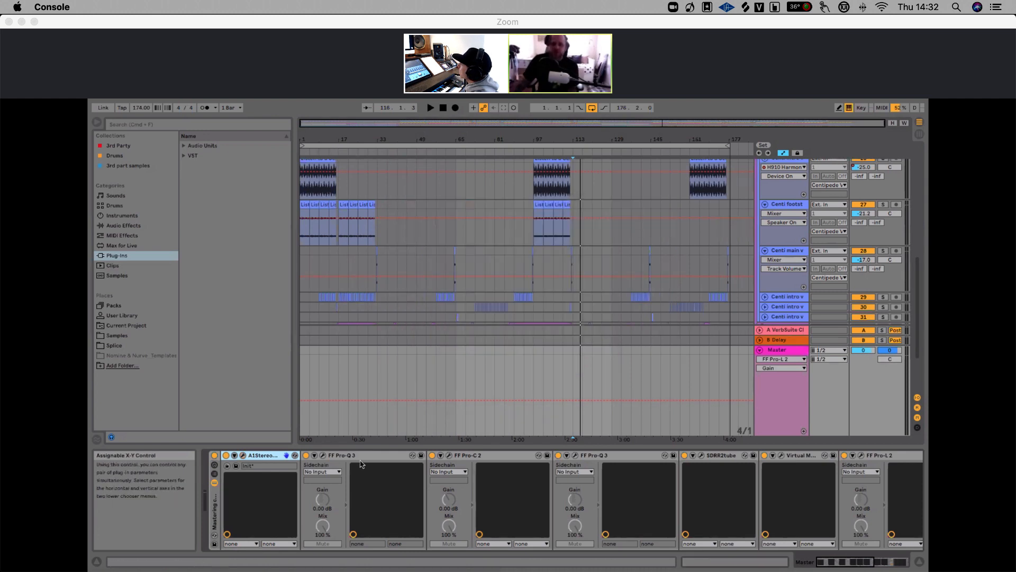
Open the first FF Pro-Q 3 equalizer window on the Master to inspect it, then close it
{"action": "left_click", "coordinate": [324, 458]}
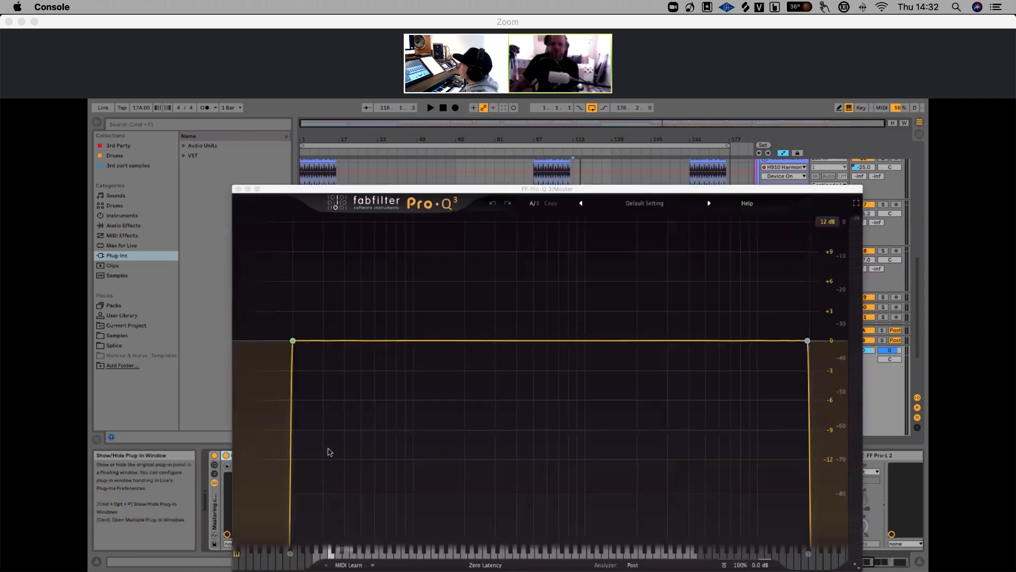
{"action": "mouse_move", "coordinate": [293, 341]}
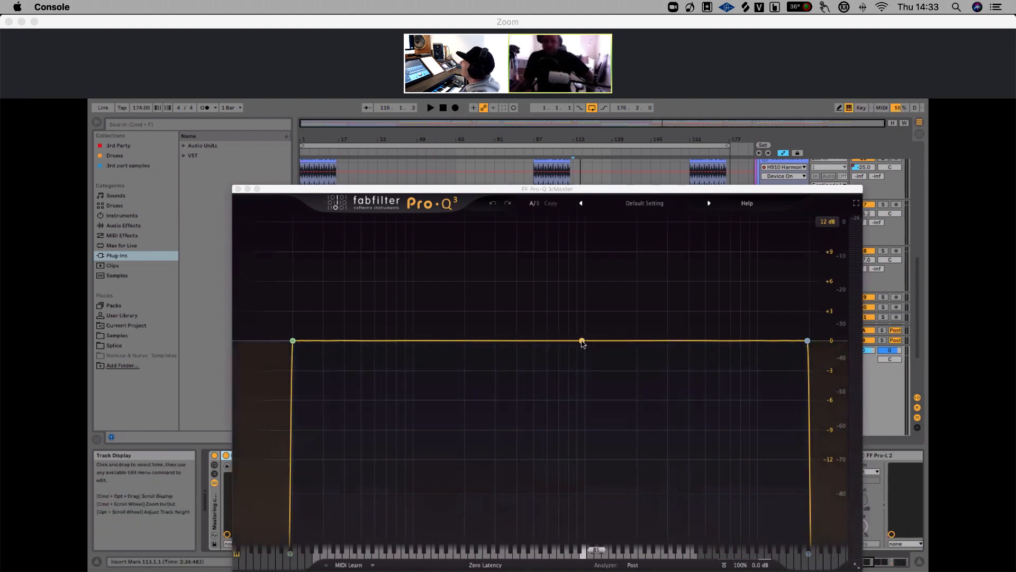
{"action": "left_click", "coordinate": [237, 189]}
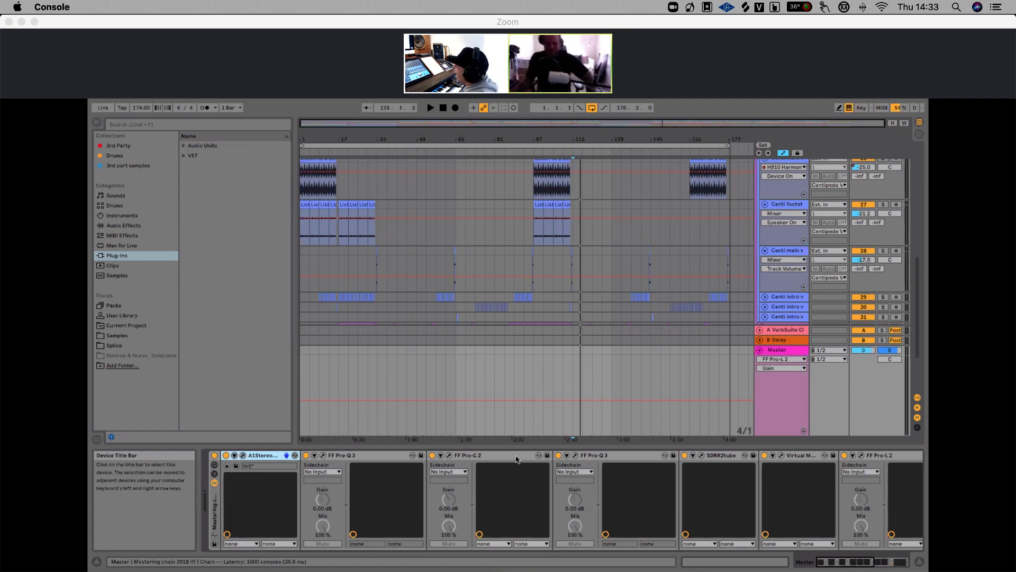
Open the FF Pro-C 2 compressor window on the Master, reposition it to inspect it, then close it
{"action": "left_click", "coordinate": [449, 459]}
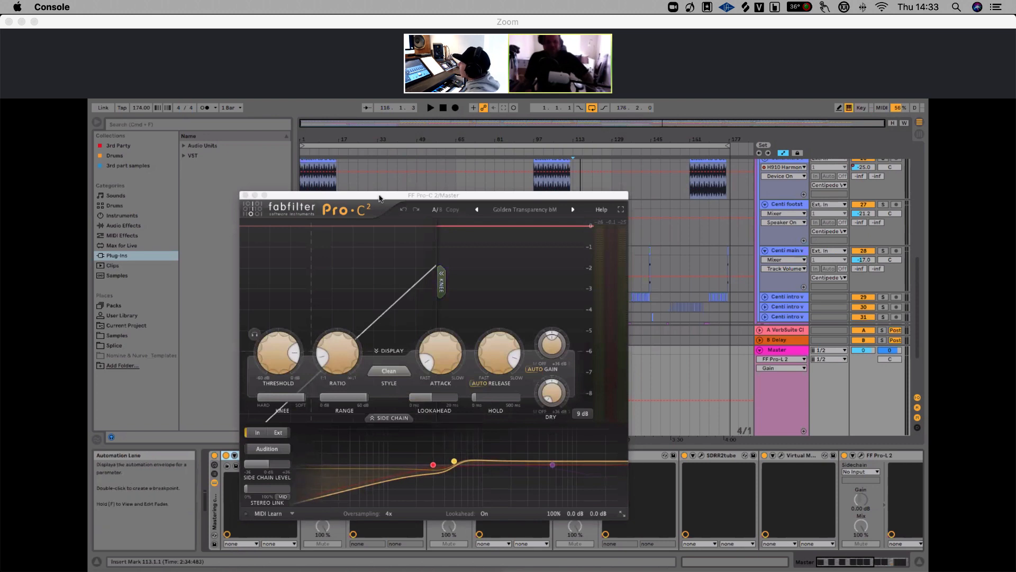
{"action": "left_click_drag", "start_coordinate": [379, 199], "coordinate": [476, 178]}
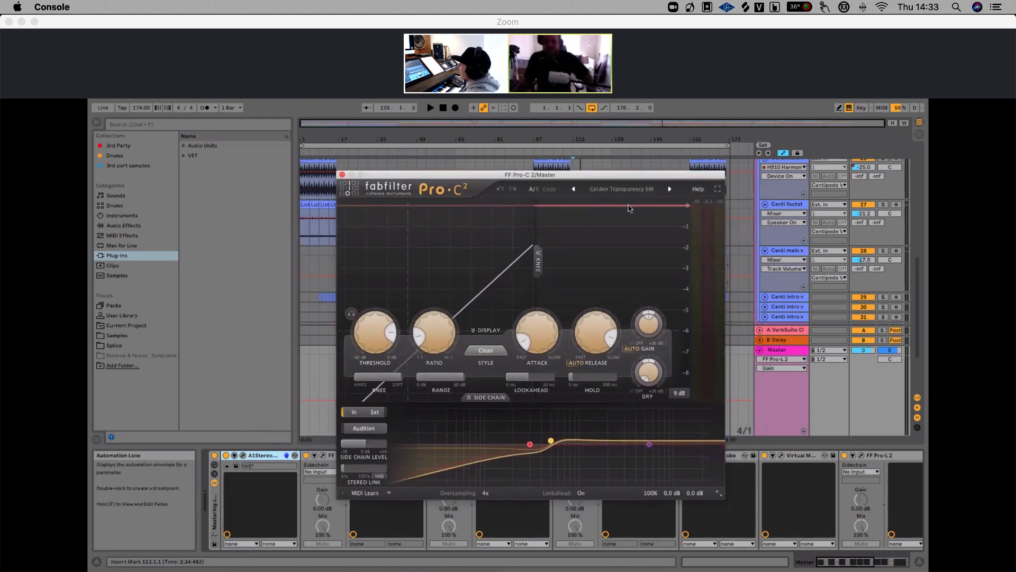
{"action": "left_click", "coordinate": [342, 175]}
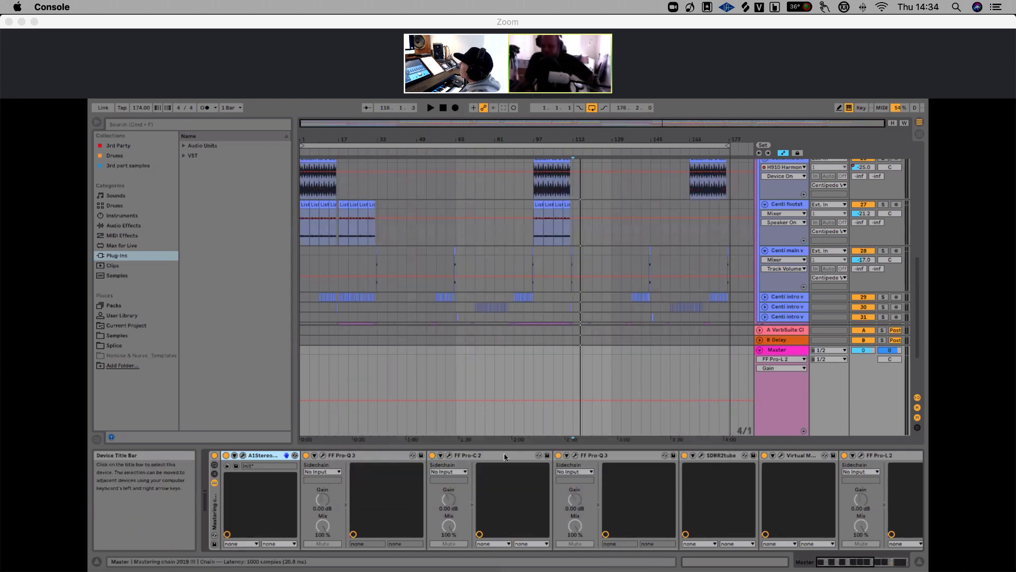
Open the second FF Pro-Q 3 equalizer window on the Master to inspect its curve, then close it
{"action": "scroll", "coordinate": [504, 457], "scroll_direction": "right", "scroll_amount": 1}
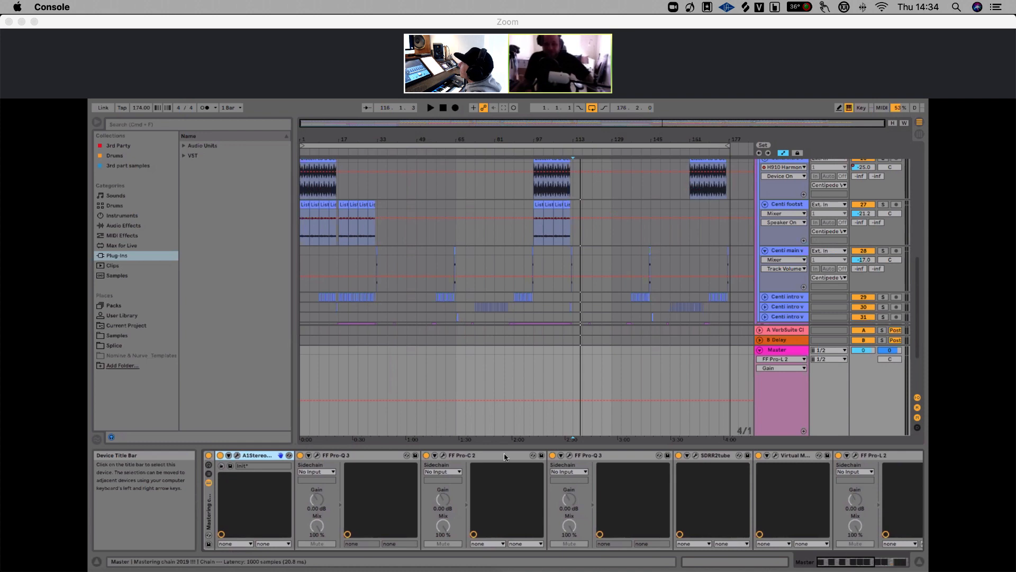
{"action": "scroll", "coordinate": [504, 458], "scroll_direction": "right", "scroll_amount": 3}
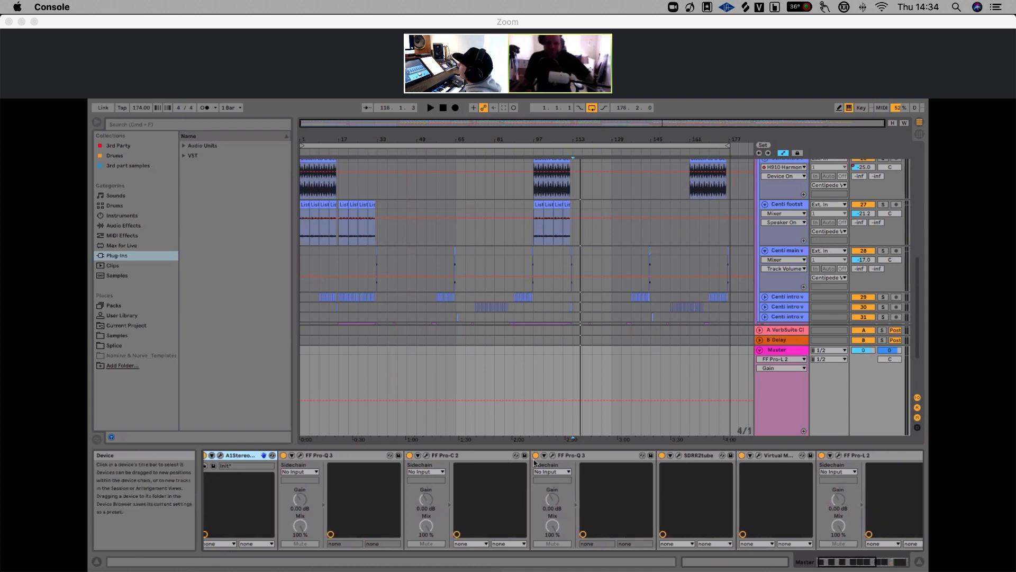
{"action": "left_click", "coordinate": [581, 458]}
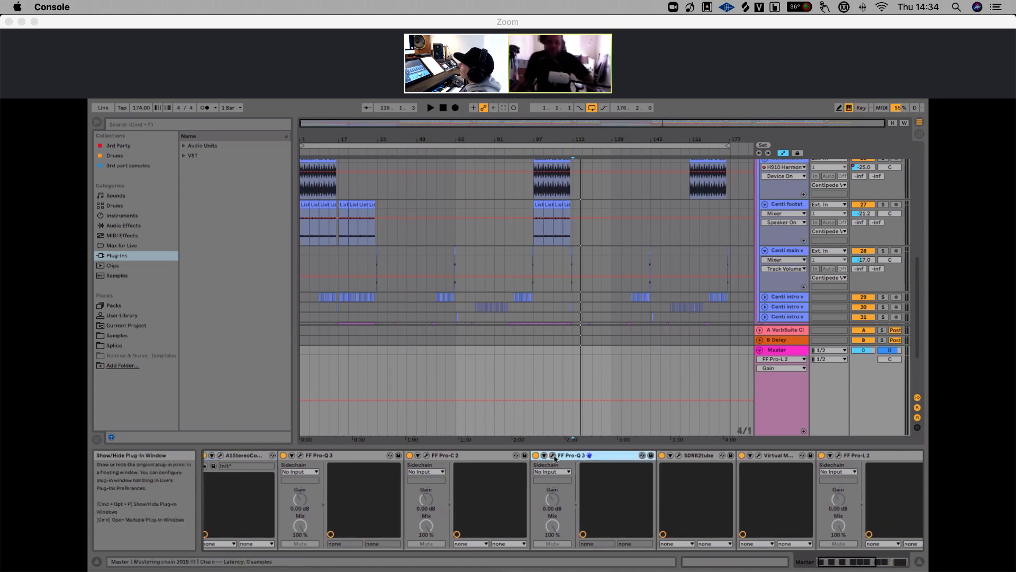
{"action": "left_click", "coordinate": [555, 458]}
{"action": "mouse_move", "coordinate": [429, 348]}
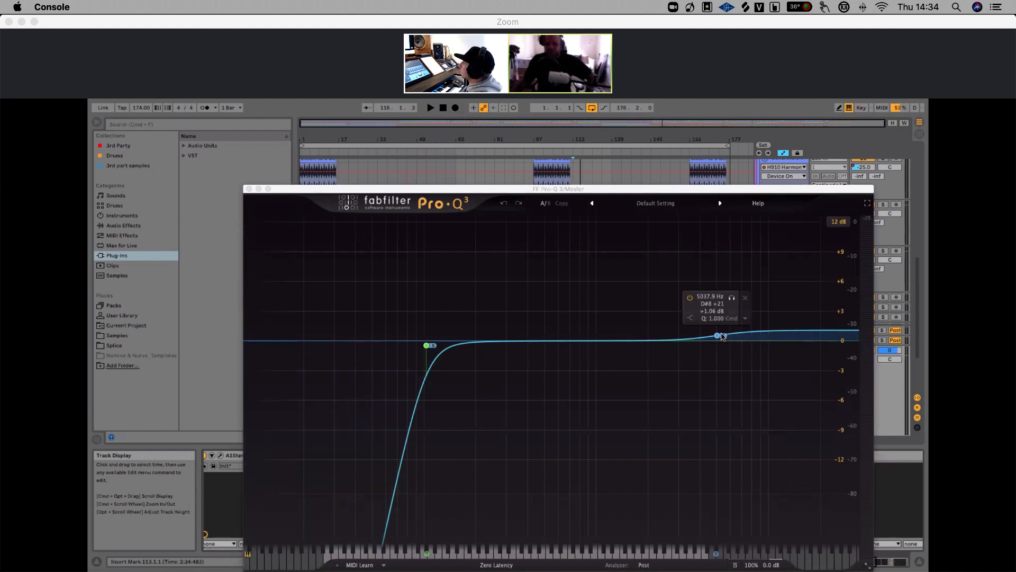
{"action": "left_click", "coordinate": [249, 189]}
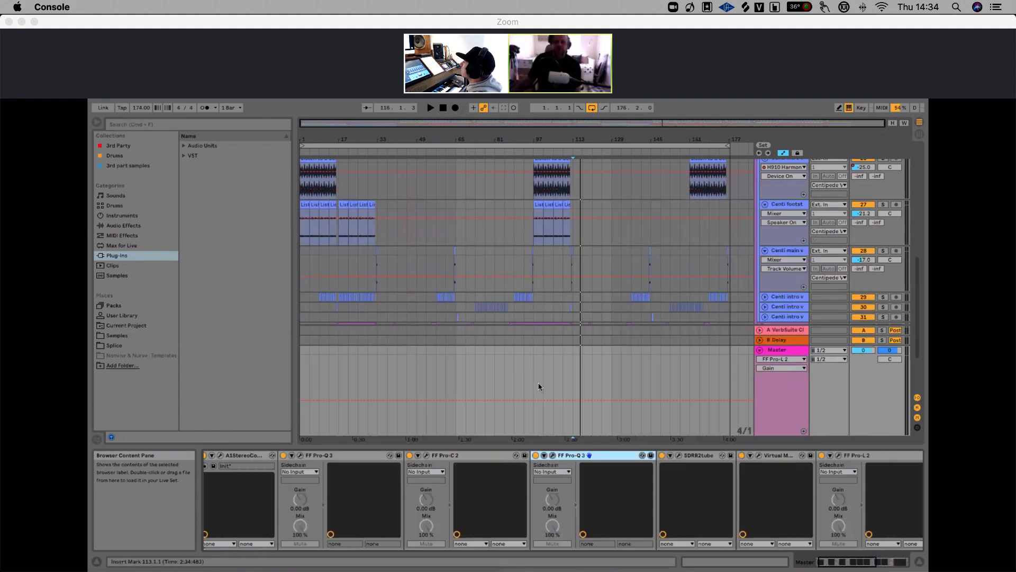
Open the SDRR2tube saturation plugin window on the Master to inspect its settings
{"action": "scroll", "coordinate": [682, 474], "scroll_direction": "right", "scroll_amount": 5}
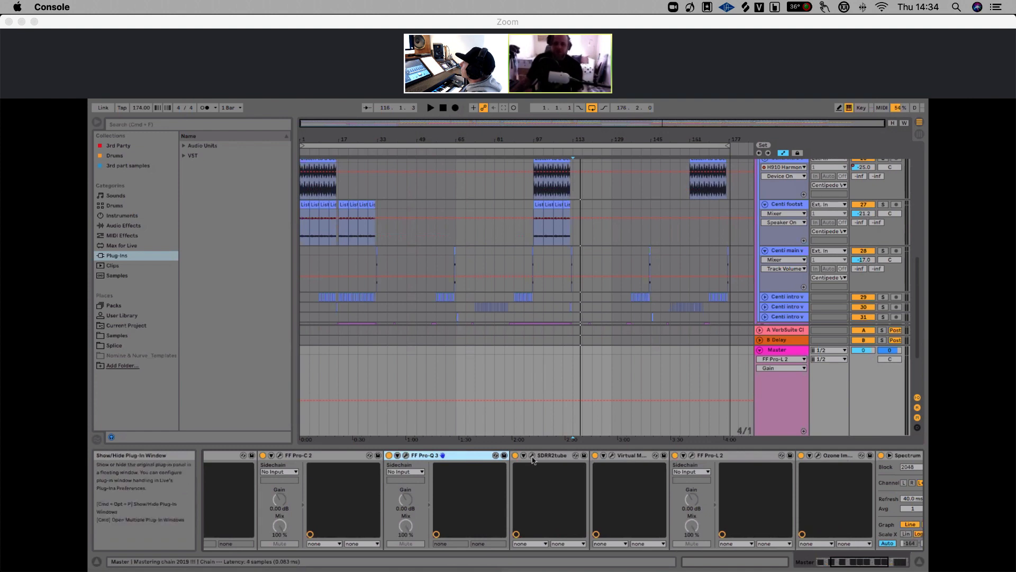
{"action": "left_click", "coordinate": [533, 456]}
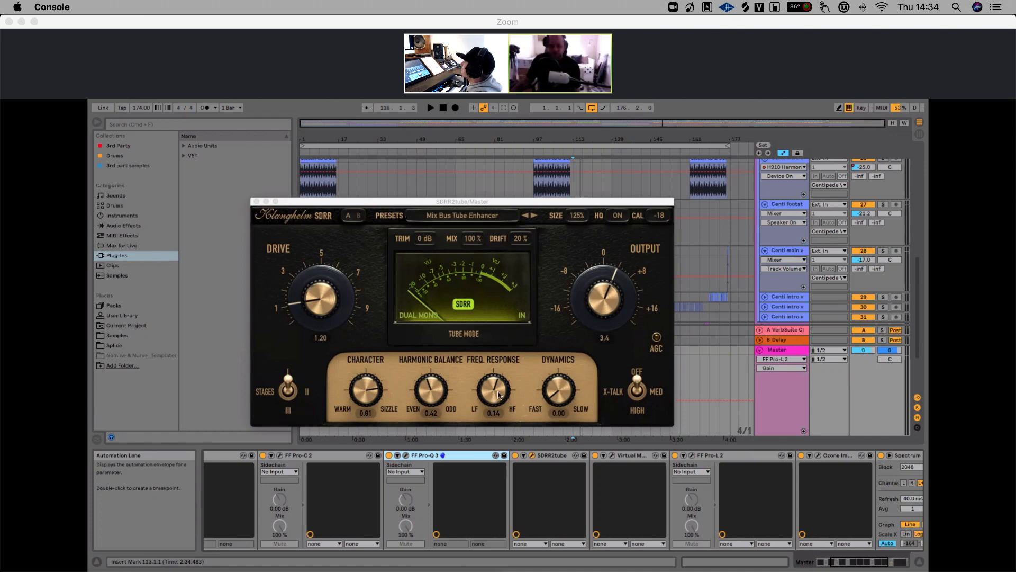
Close the SDRR2tube window, then open the Virtual Mix Rack plugin window on the Master and move it aside
{"action": "left_click", "coordinate": [256, 201]}
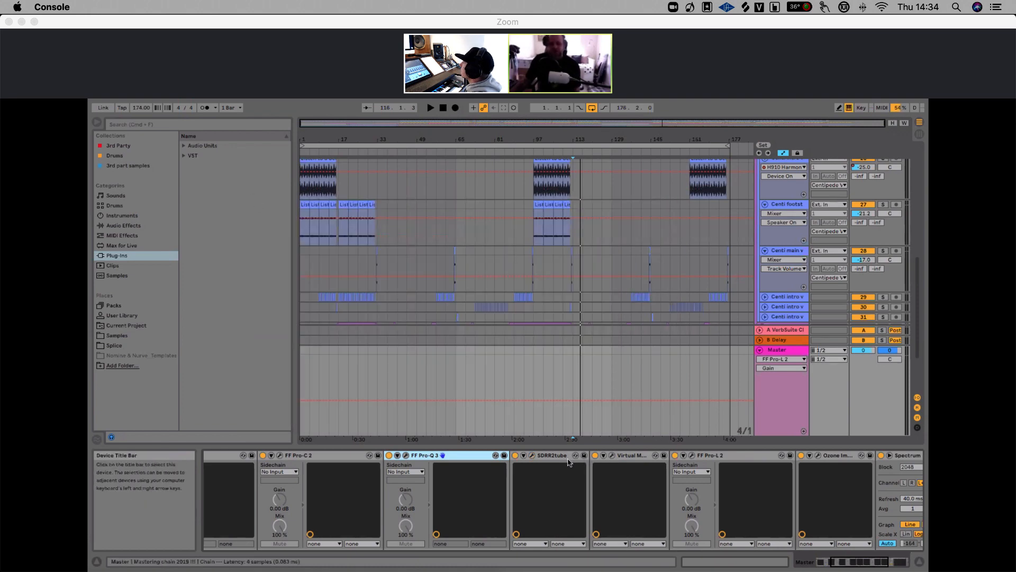
{"action": "left_click", "coordinate": [616, 463]}
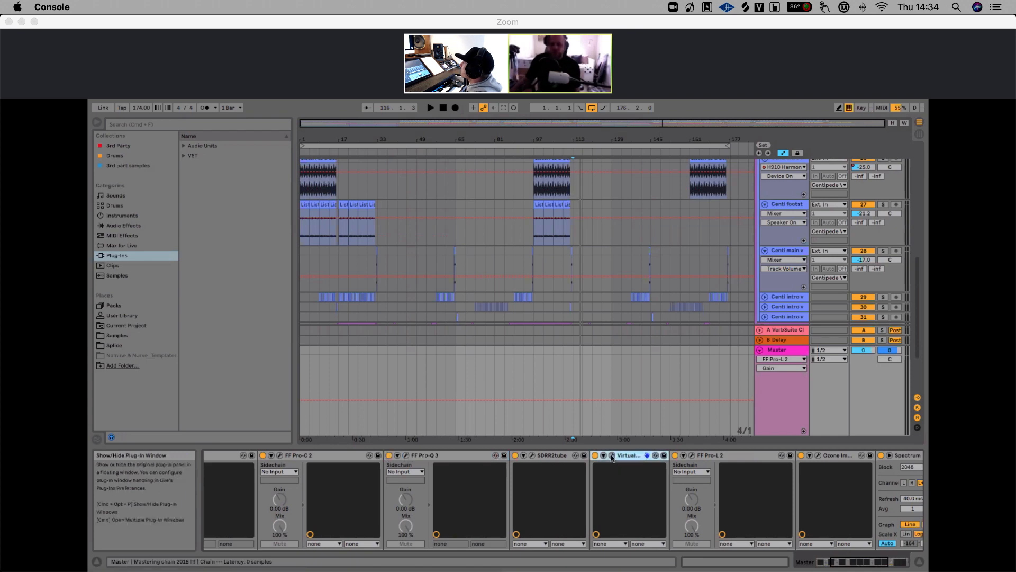
{"action": "left_click", "coordinate": [612, 458]}
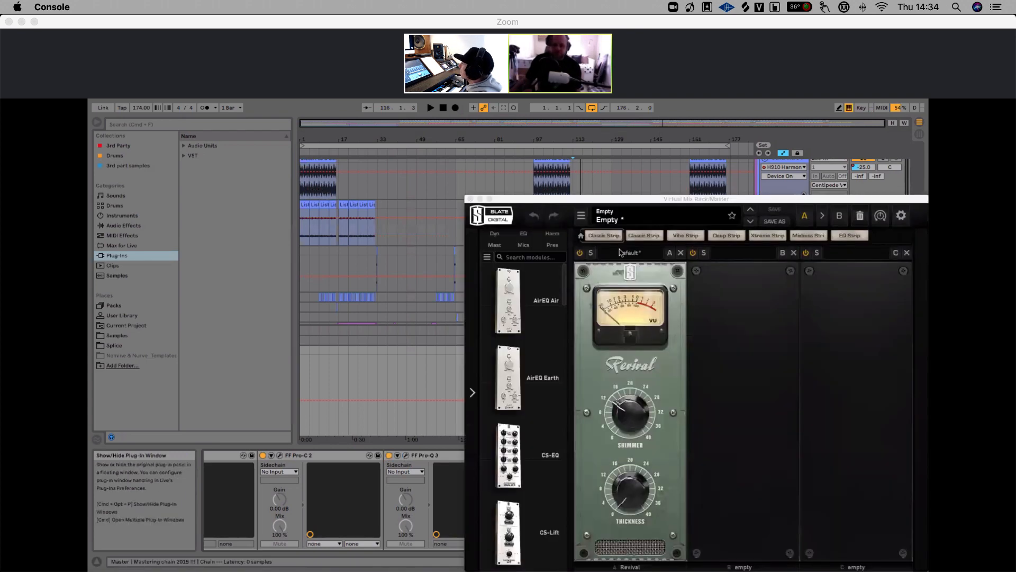
{"action": "left_click_drag", "start_coordinate": [643, 199], "coordinate": [455, 156]}
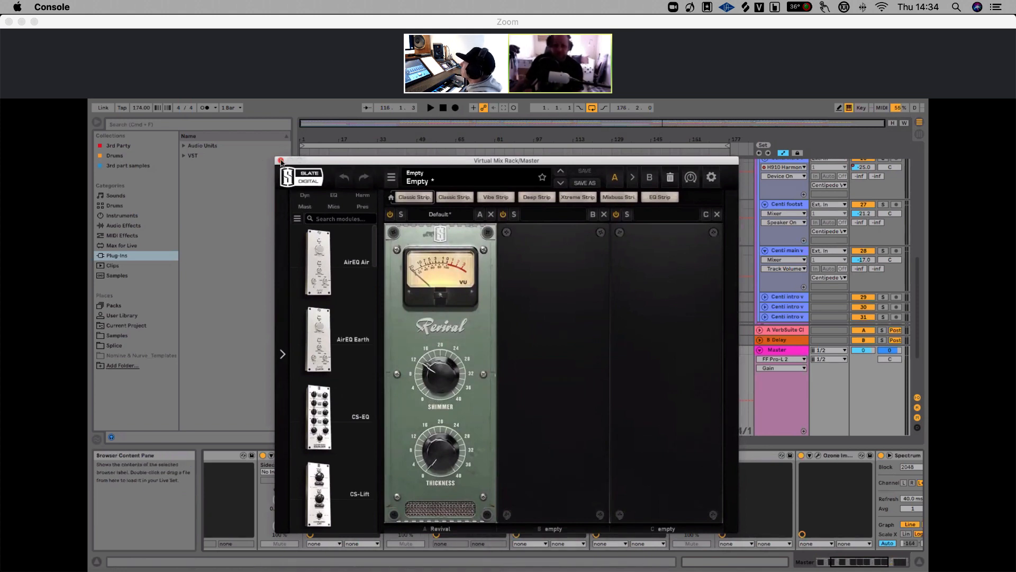
{"action": "left_click_drag", "start_coordinate": [258, 157], "coordinate": [174, 131]}
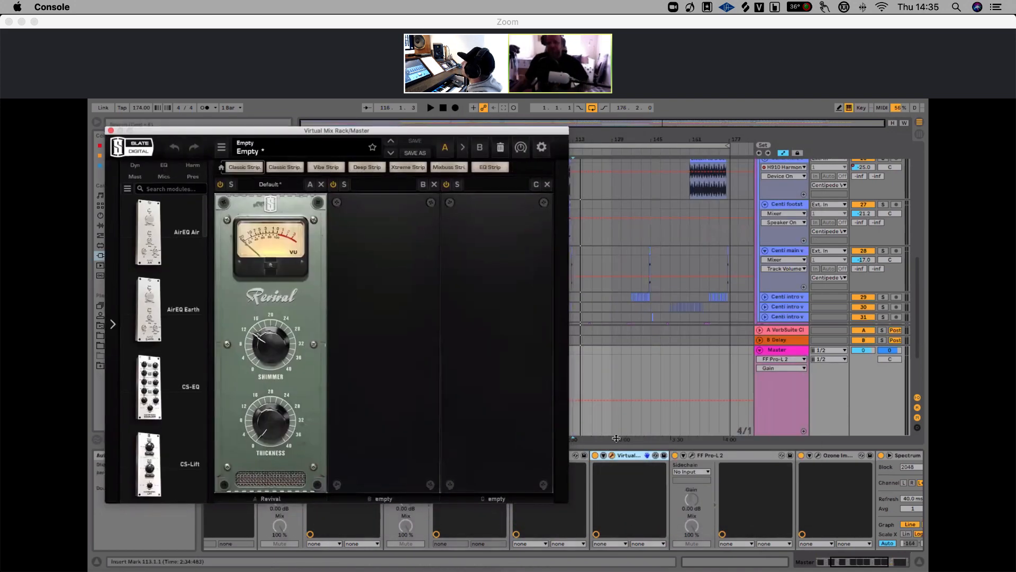
Toggle the Virtual Mix Rack device off and on during playback to compare, then stop and close its window
{"action": "left_click", "coordinate": [593, 456]}
{"action": "left_click", "coordinate": [602, 139]}
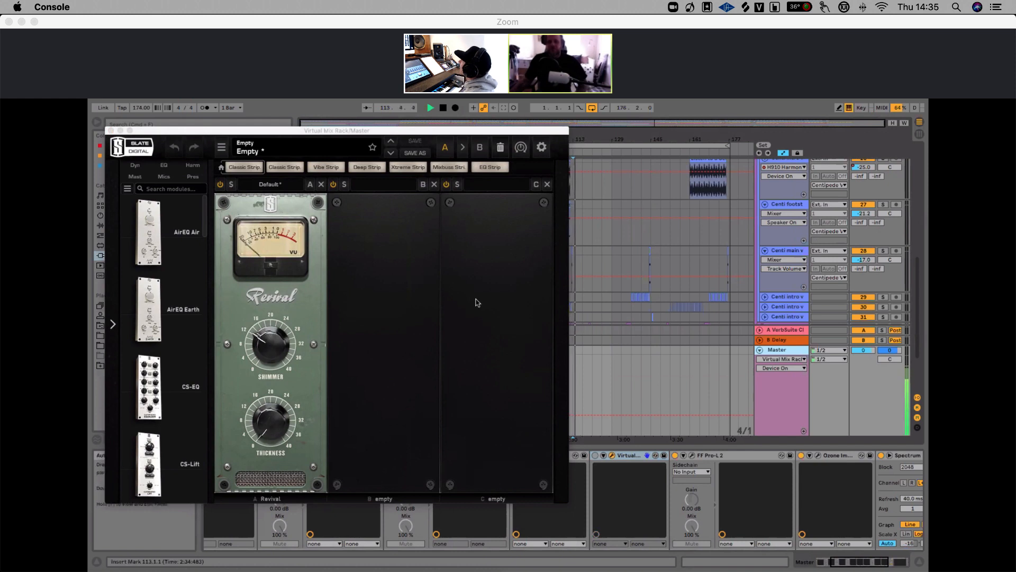
{"action": "left_click", "coordinate": [596, 456]}
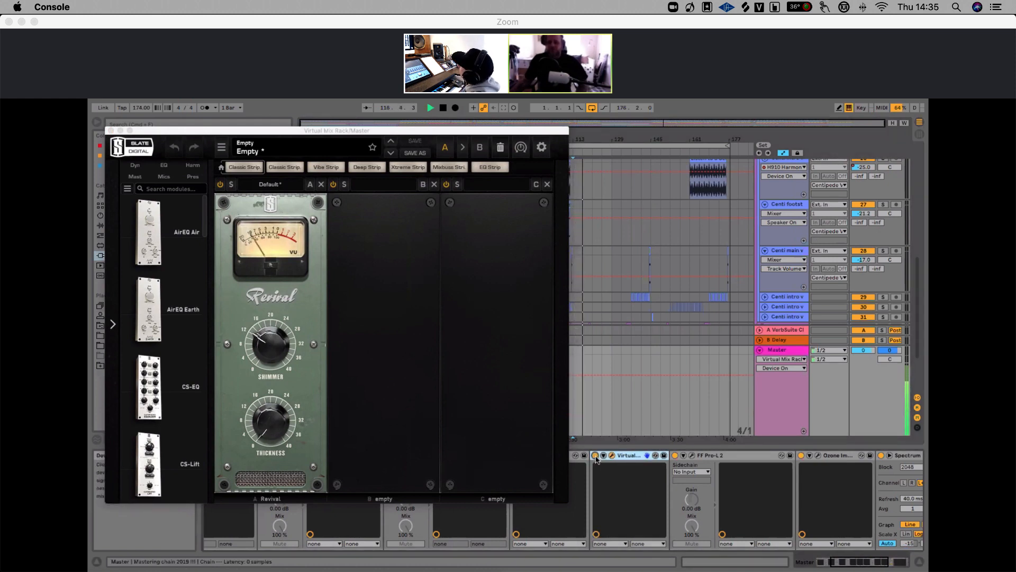
{"action": "key", "text": "space"}
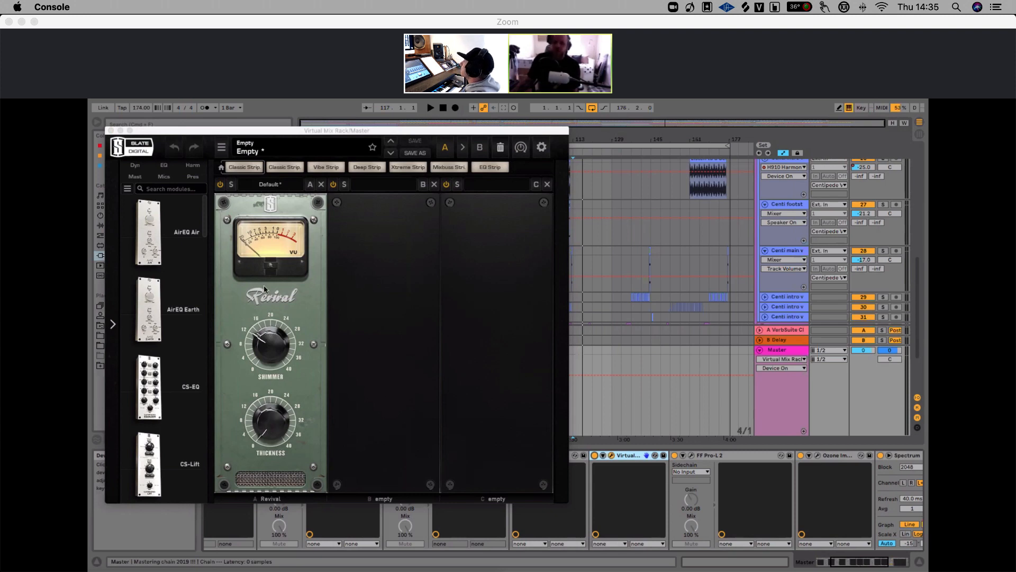
{"action": "left_click", "coordinate": [110, 131]}
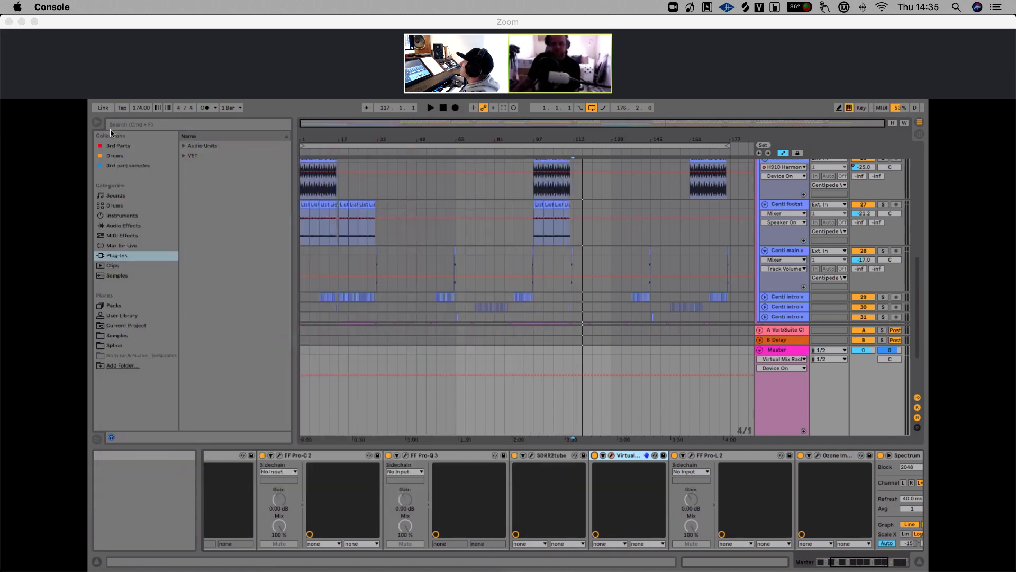
Open the FF Pro-L 2 limiter window on the Master to inspect it, then close it
{"action": "scroll", "coordinate": [766, 461], "scroll_direction": "right", "scroll_amount": 5}
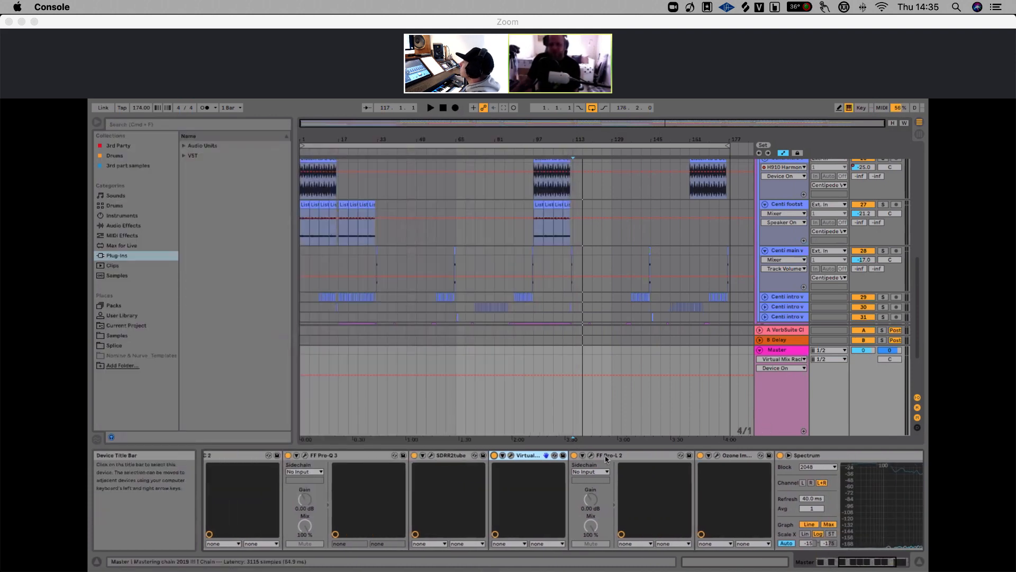
{"action": "left_click", "coordinate": [578, 456]}
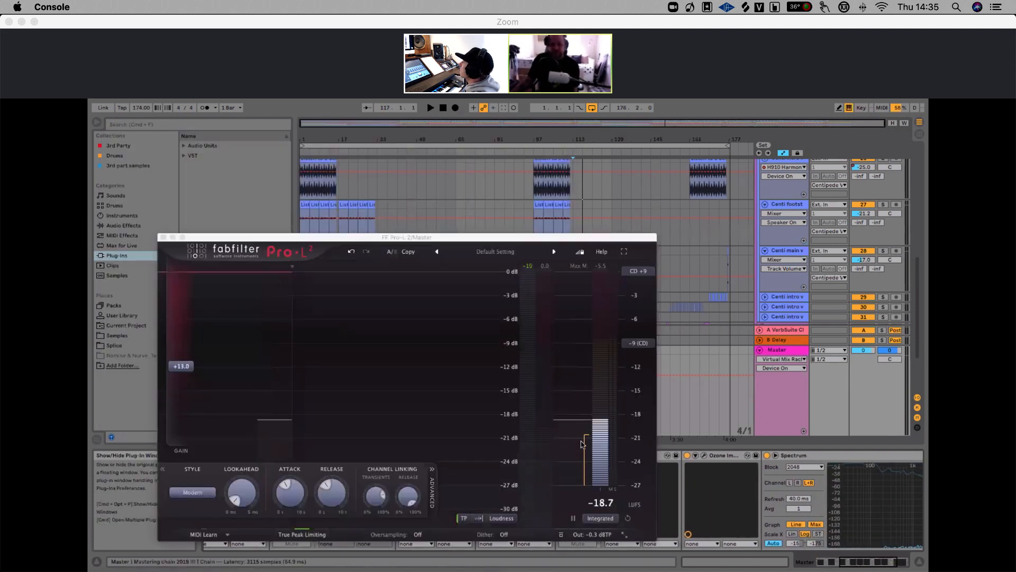
{"action": "mouse_move", "coordinate": [185, 372]}
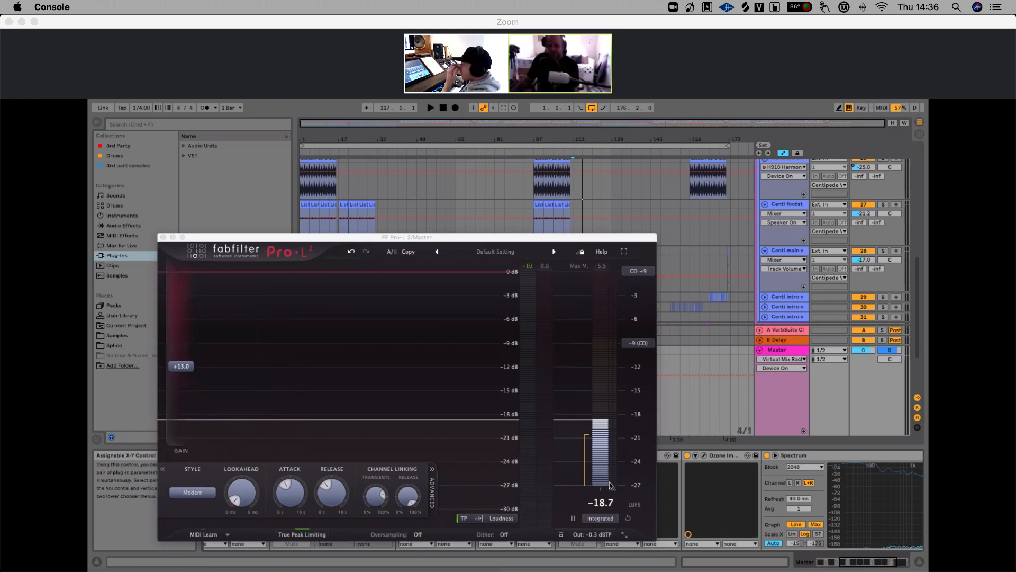
{"action": "left_click", "coordinate": [163, 237]}
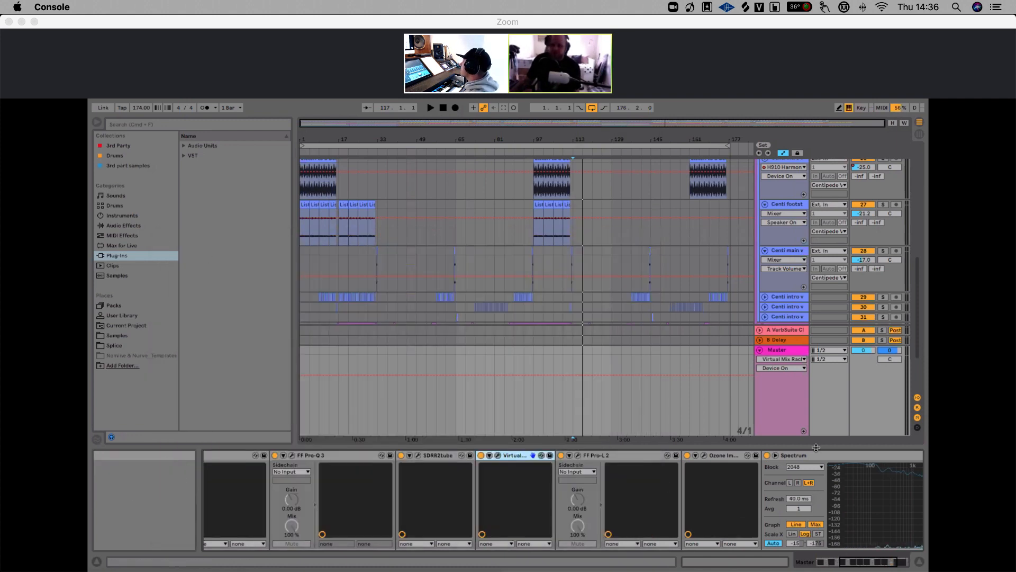
Open the Ozone Imager window at the end of the Master chain and move it aside
{"action": "scroll", "coordinate": [733, 460], "scroll_direction": "right", "scroll_amount": 2}
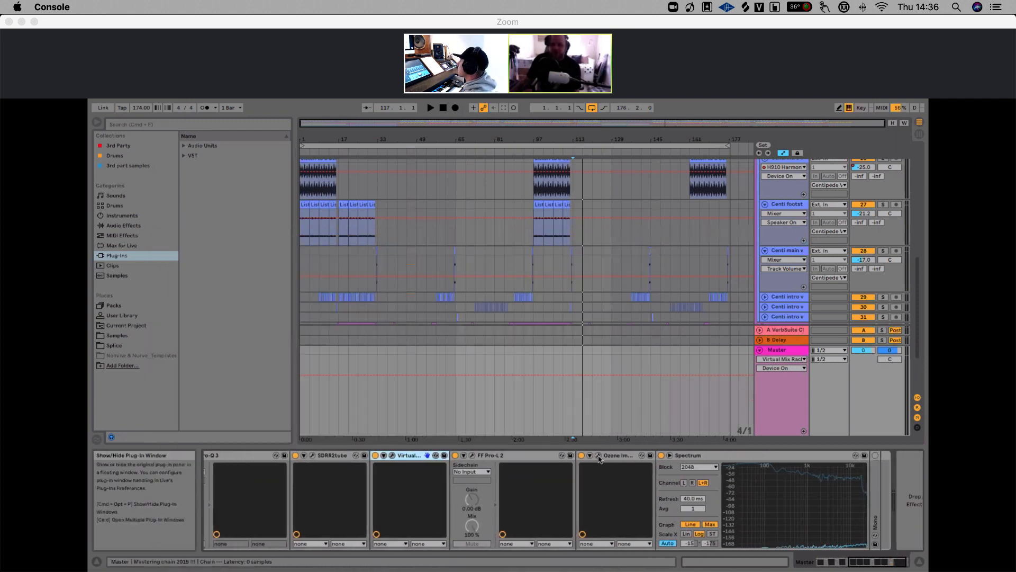
{"action": "left_click", "coordinate": [599, 456]}
{"action": "left_click_drag", "start_coordinate": [610, 214], "coordinate": [527, 213]}
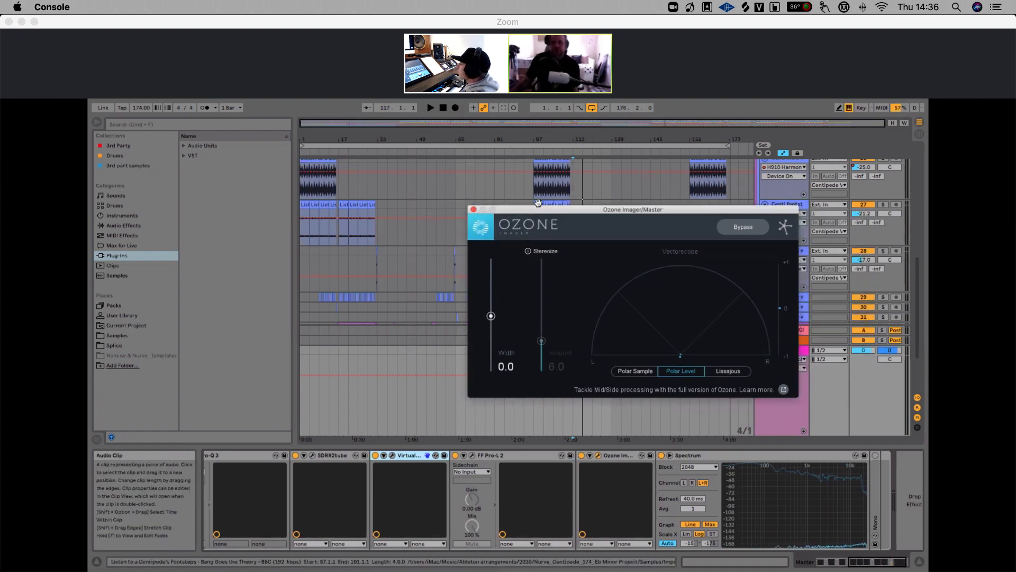
Select a clip on the Centi intro vocal track, open that track's Ozone Imager window and start playback
{"action": "left_click", "coordinate": [455, 178]}
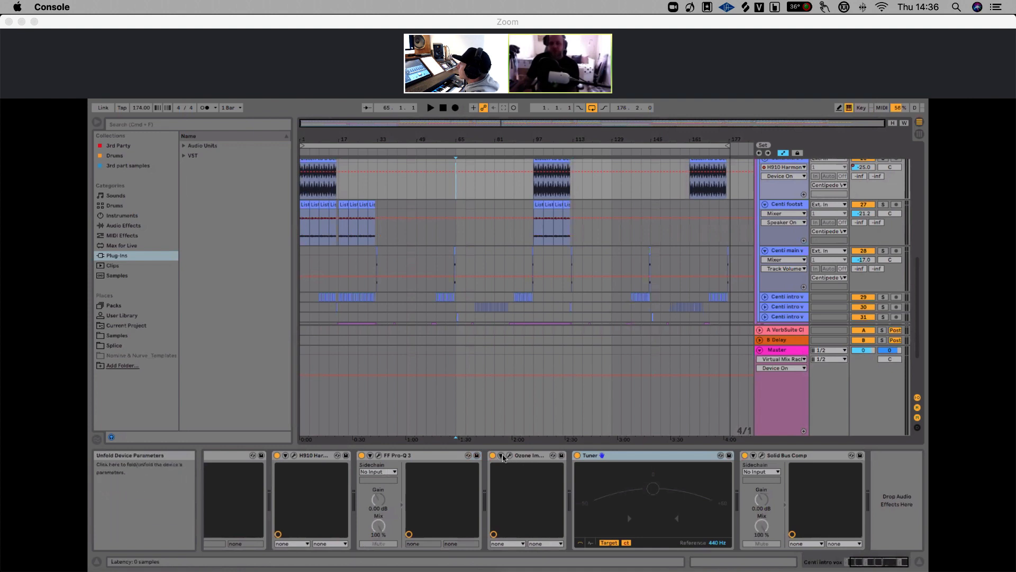
{"action": "left_click", "coordinate": [503, 458]}
{"action": "key", "text": "space"}
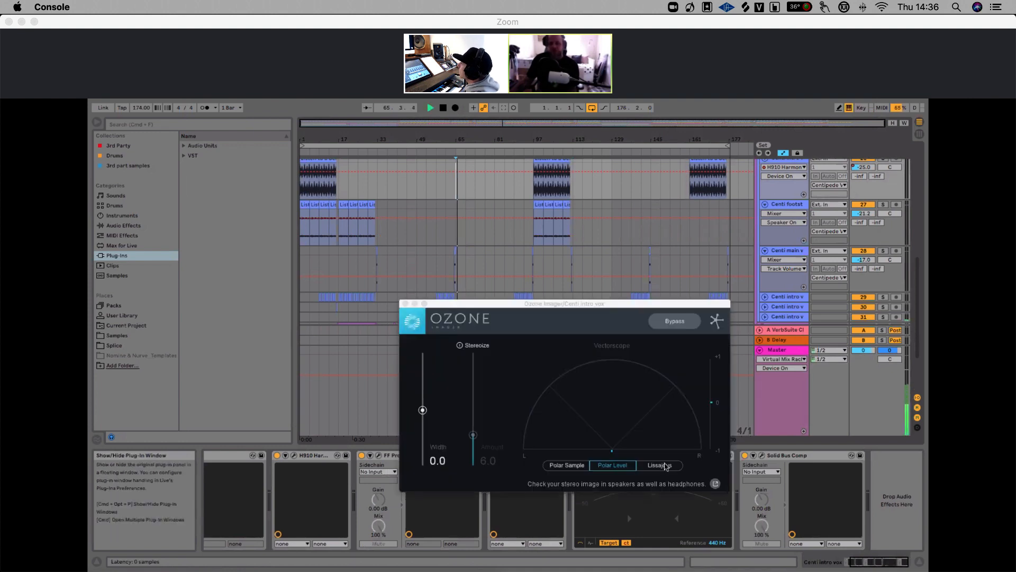
{"action": "left_click_drag", "start_coordinate": [632, 309], "coordinate": [526, 231]}
Select the Master track to compare its Ozone Imager vectorscope during playback, then stop and close the window
{"action": "left_click", "coordinate": [783, 350]}
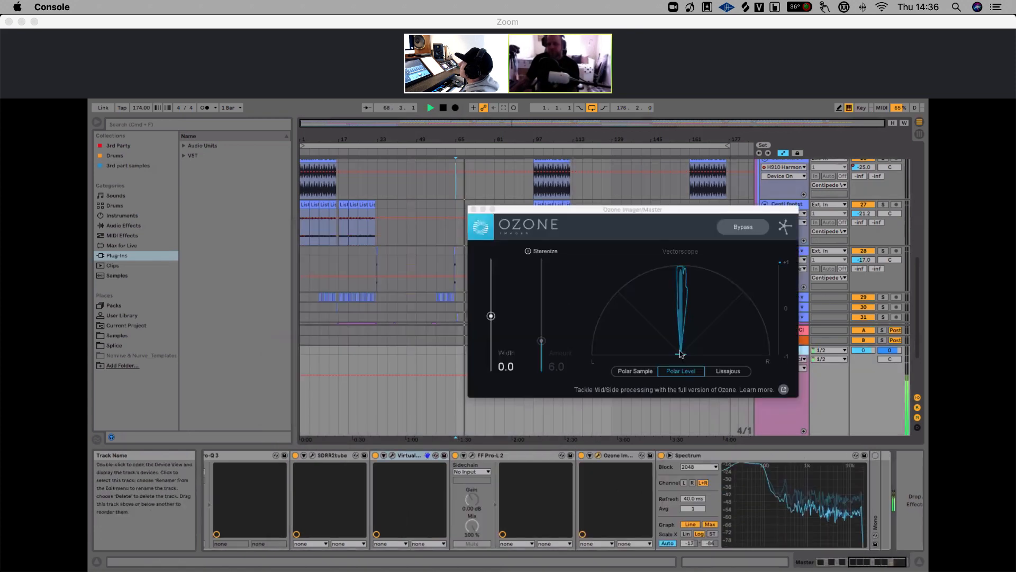
{"action": "left_click_drag", "start_coordinate": [632, 210], "coordinate": [457, 193]}
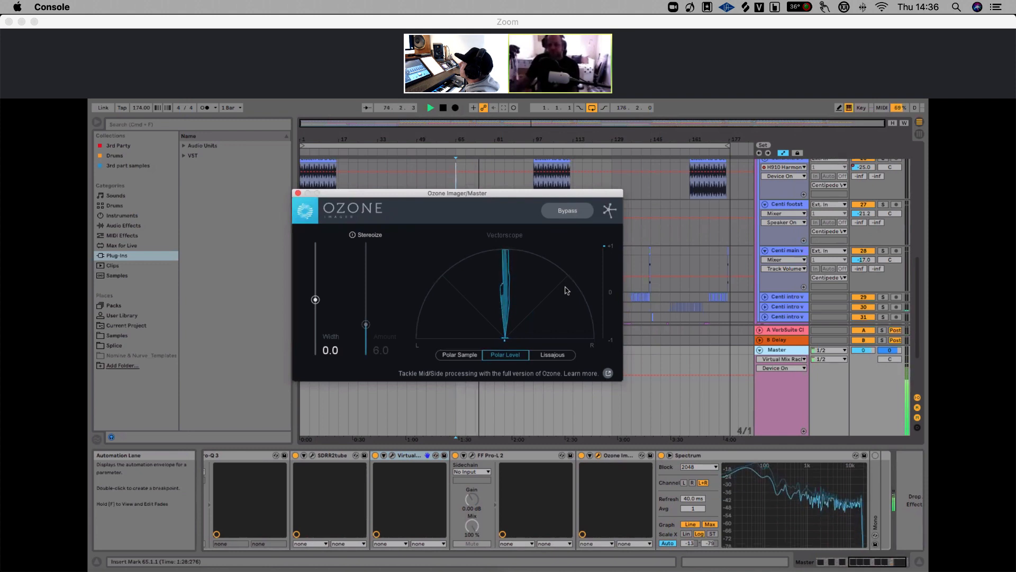
{"action": "key", "text": "space"}
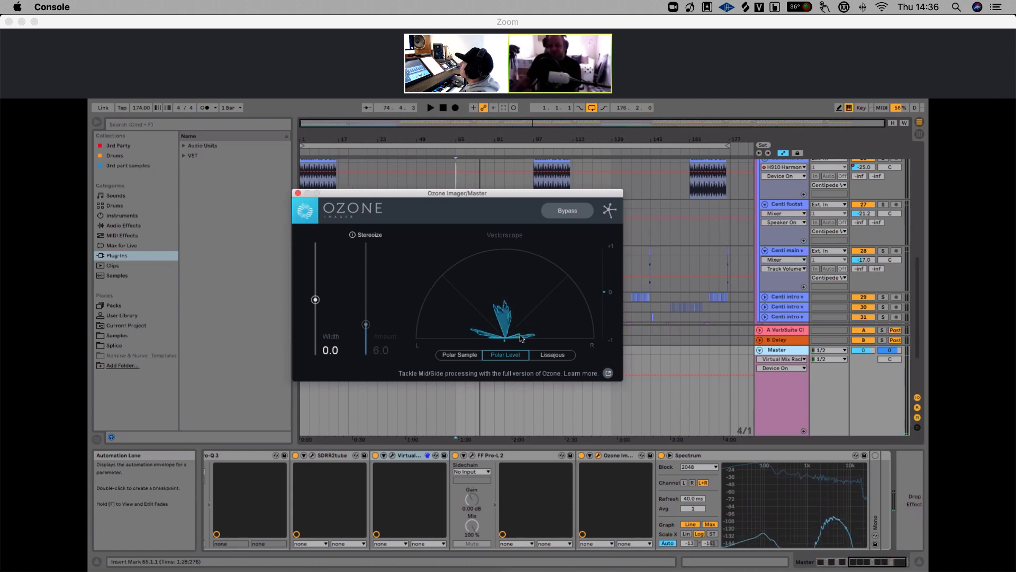
{"action": "left_click", "coordinate": [297, 194]}
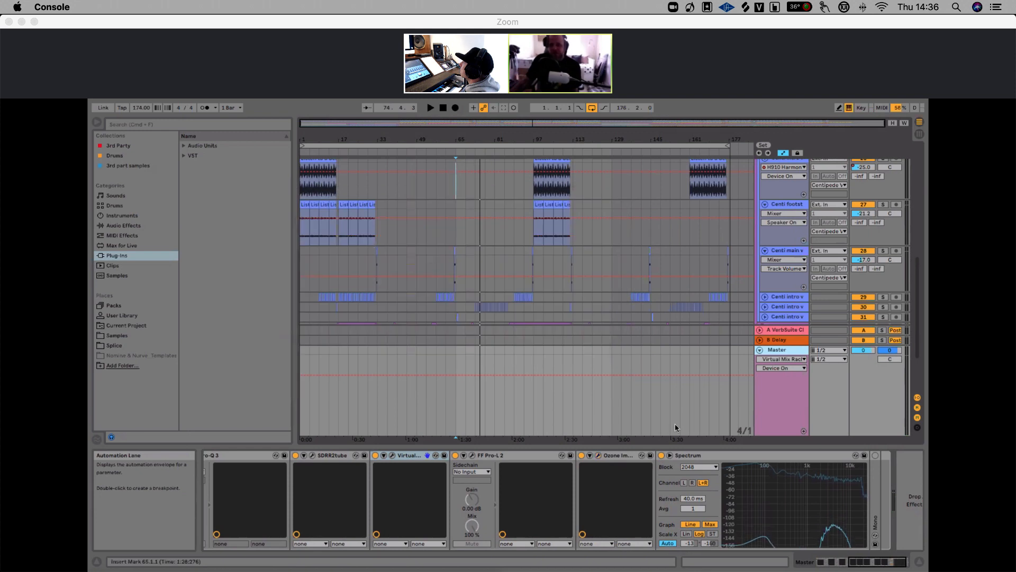
Fold the arrangement's track groups and select the TS Group track to show its devices
{"action": "left_click", "coordinate": [777, 457]}
{"action": "scroll", "coordinate": [782, 459], "scroll_direction": "right", "scroll_amount": 1}
{"action": "scroll", "coordinate": [783, 459], "scroll_direction": "left", "scroll_amount": 8}
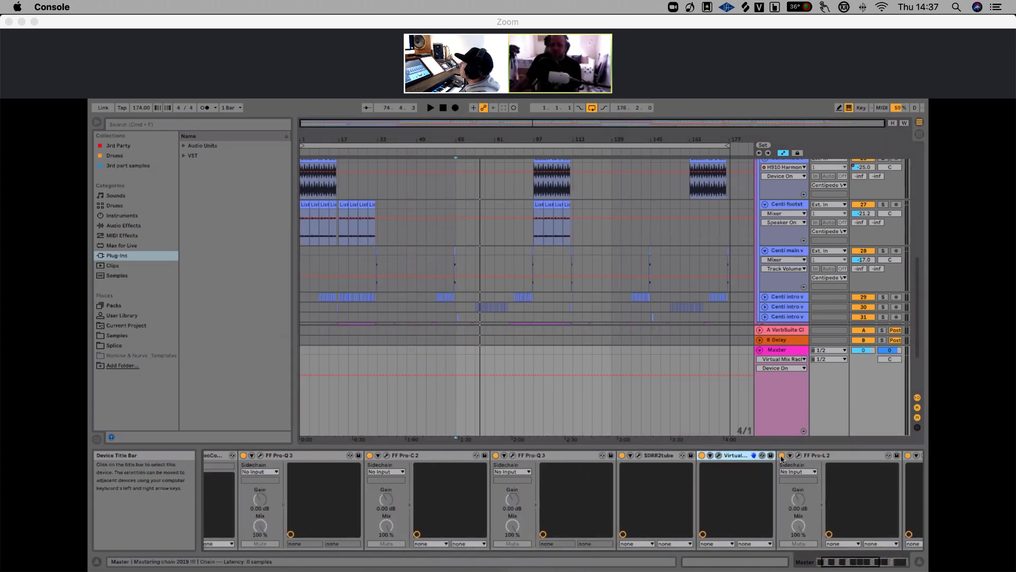
{"action": "scroll", "coordinate": [782, 459], "scroll_direction": "left", "scroll_amount": 2}
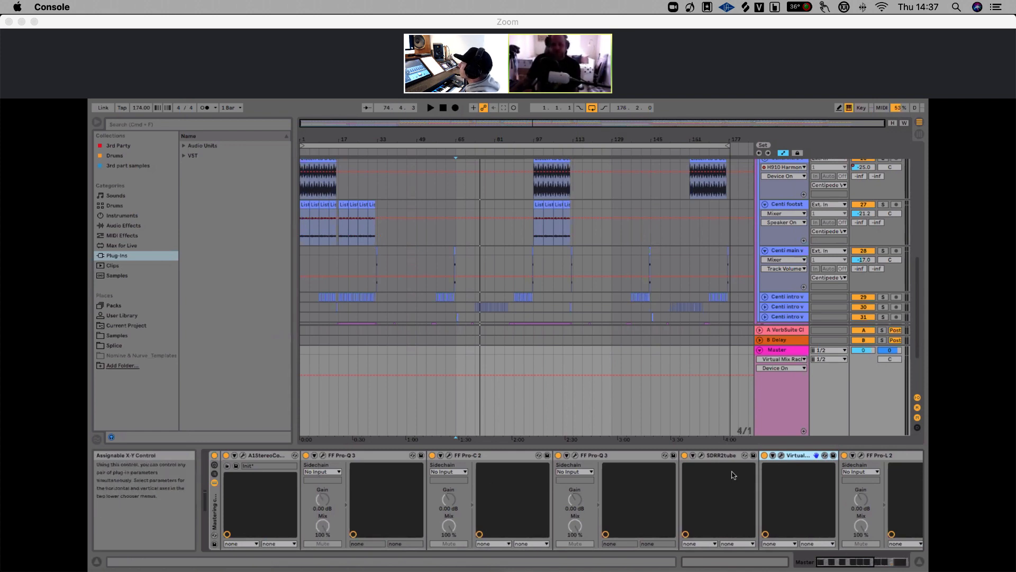
{"action": "left_click", "coordinate": [759, 350]}
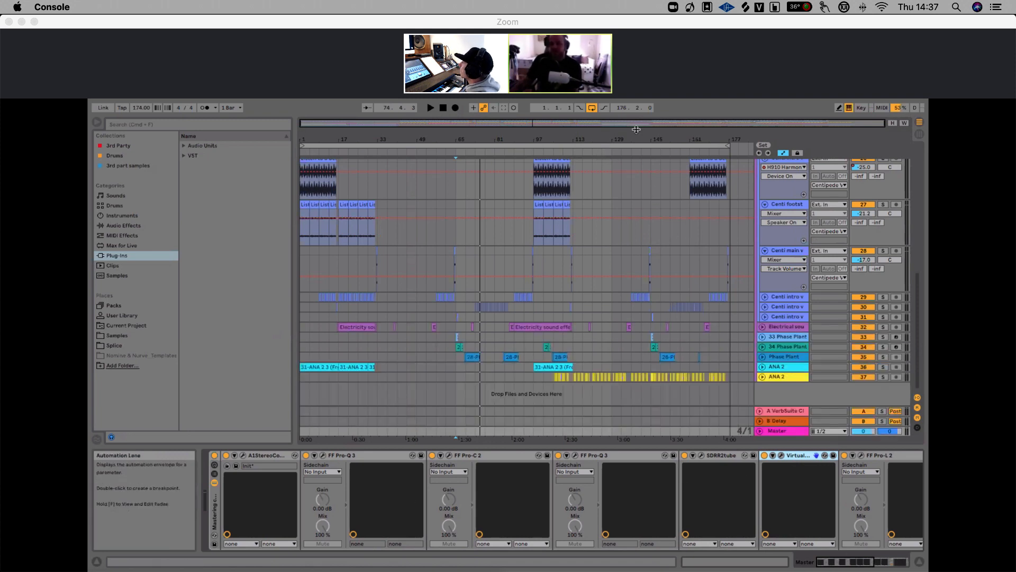
{"action": "left_click_drag", "start_coordinate": [642, 137], "coordinate": [644, 143]}
{"action": "scroll", "coordinate": [798, 259], "scroll_direction": "up", "scroll_amount": 7}
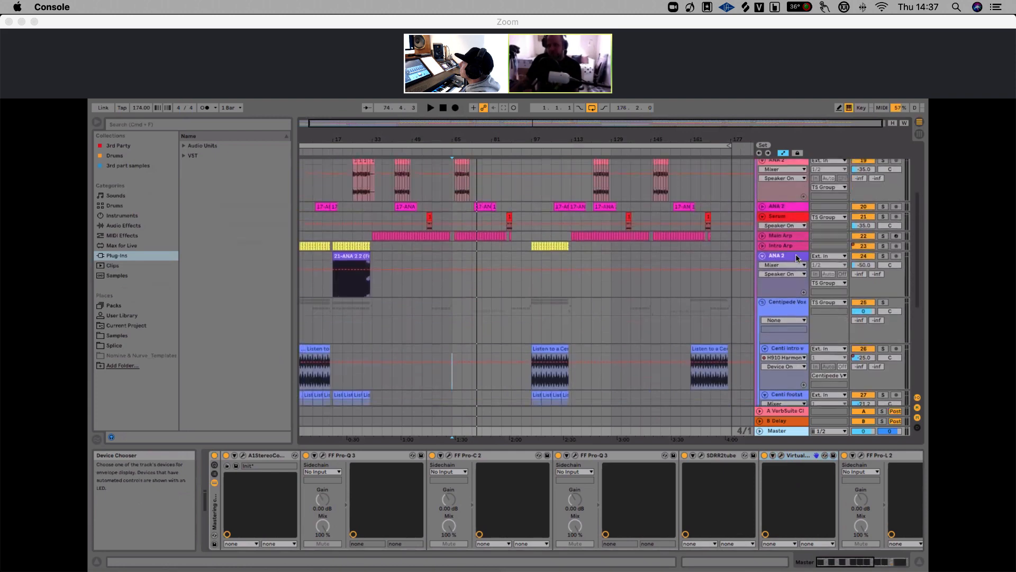
{"action": "scroll", "coordinate": [798, 259], "scroll_direction": "up", "scroll_amount": 5}
{"action": "left_click", "coordinate": [760, 193]}
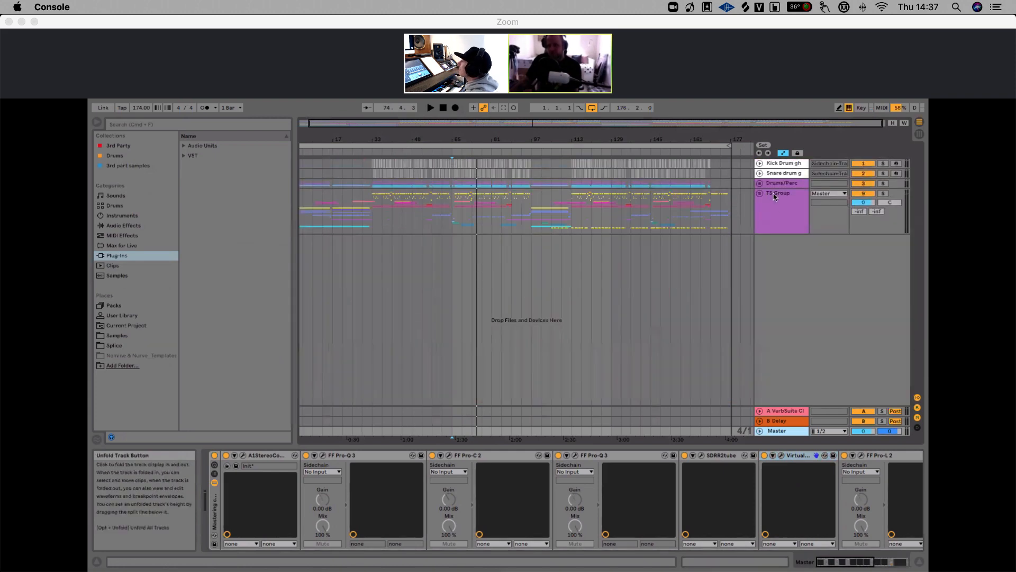
{"action": "left_click", "coordinate": [777, 197]}
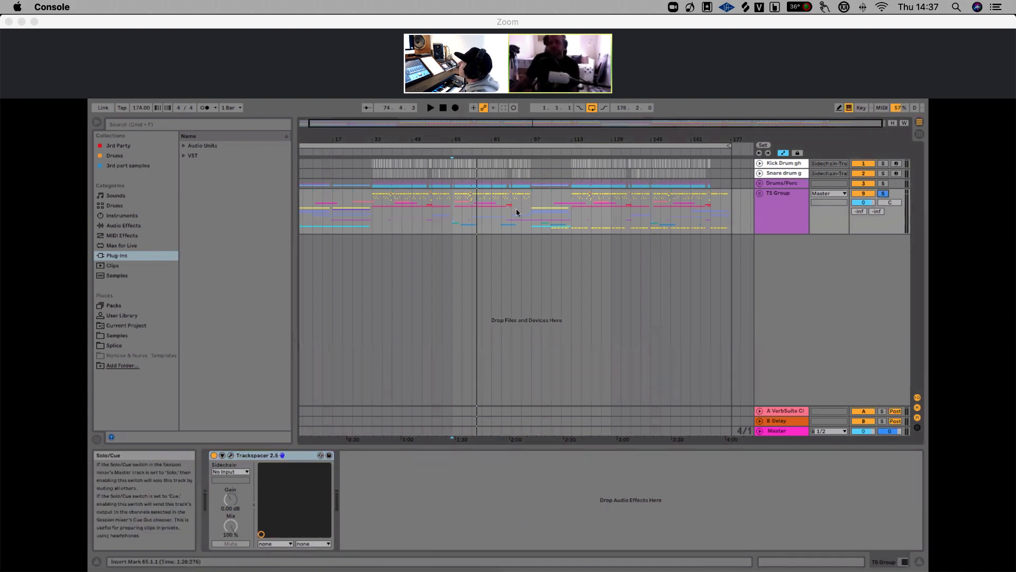
Play from mid-song and open the Trackspacer 2.5 window on the TS Group to inspect it
{"action": "left_click", "coordinate": [481, 201]}
{"action": "key", "text": "space"}
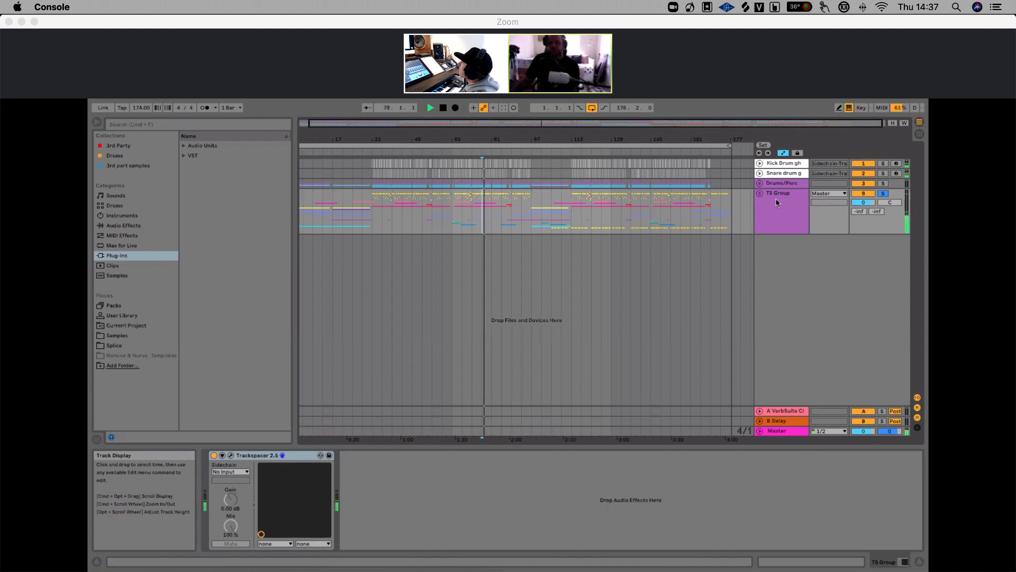
{"action": "left_click", "coordinate": [240, 457]}
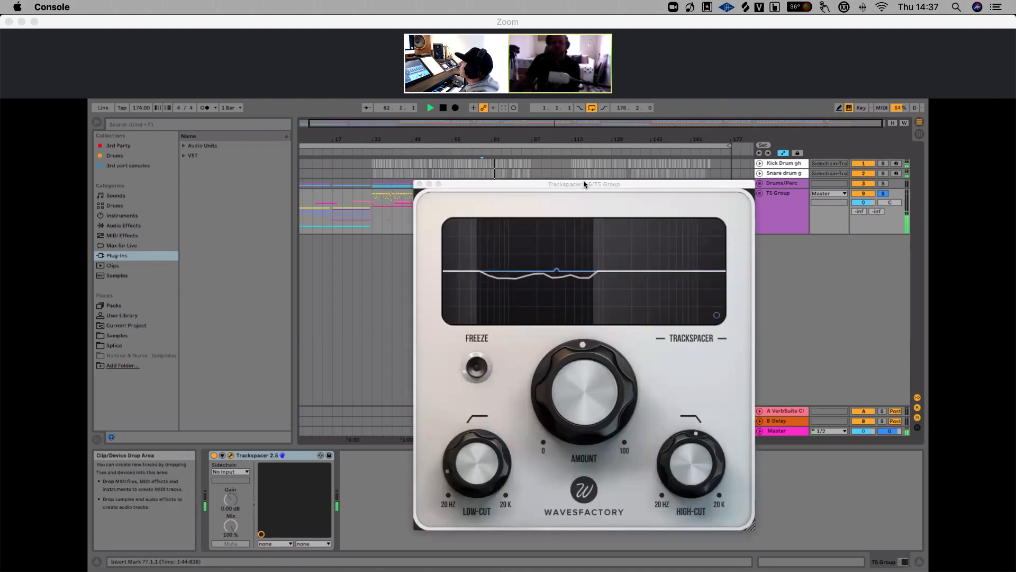
{"action": "left_click_drag", "start_coordinate": [582, 182], "coordinate": [494, 169]}
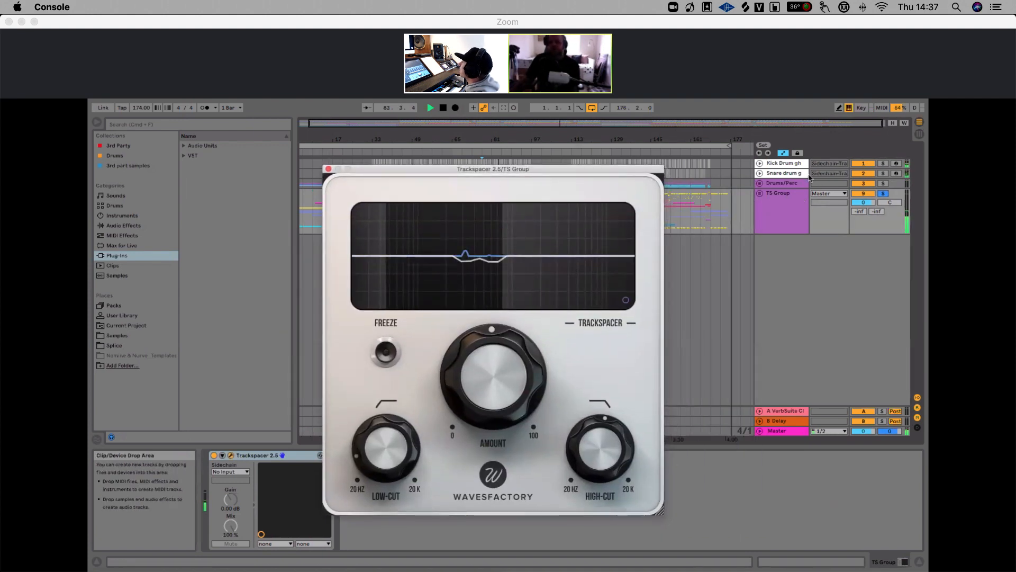
{"action": "key", "text": "space"}
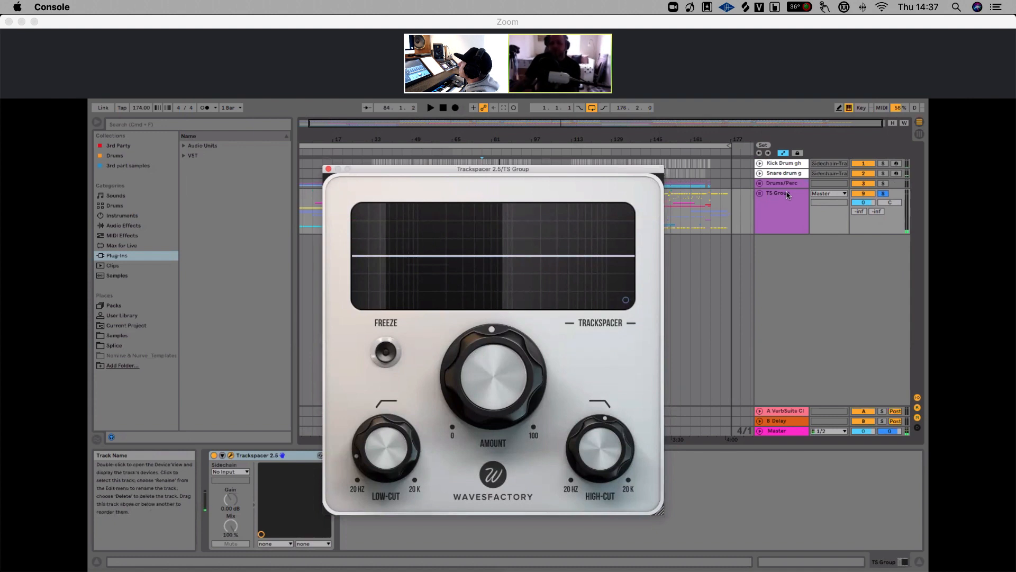
{"action": "mouse_move", "coordinate": [497, 381]}
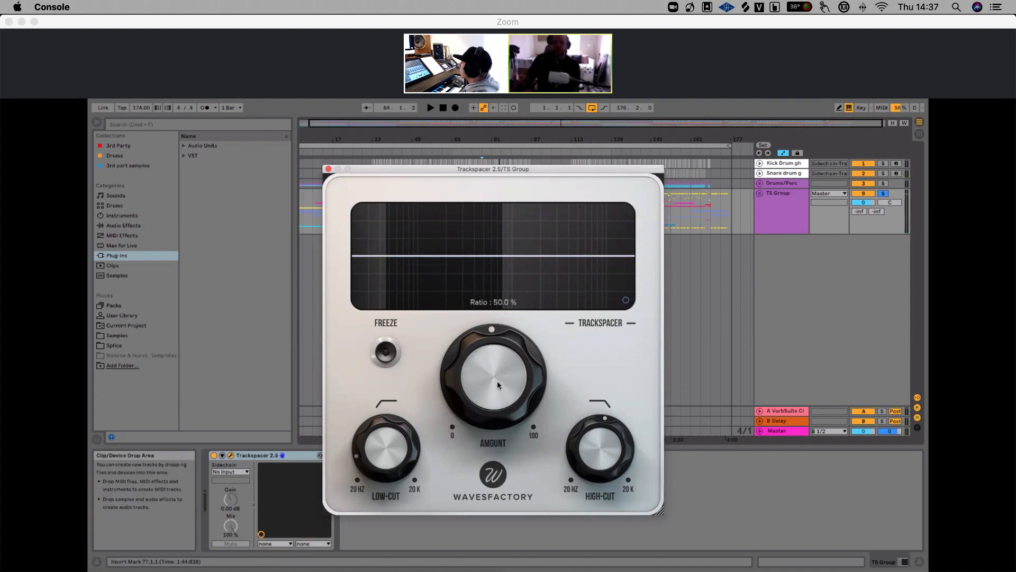
Select the Kick Drum and Snare drum tracks in turn, then return to the TS Group
{"action": "left_click", "coordinate": [787, 164]}
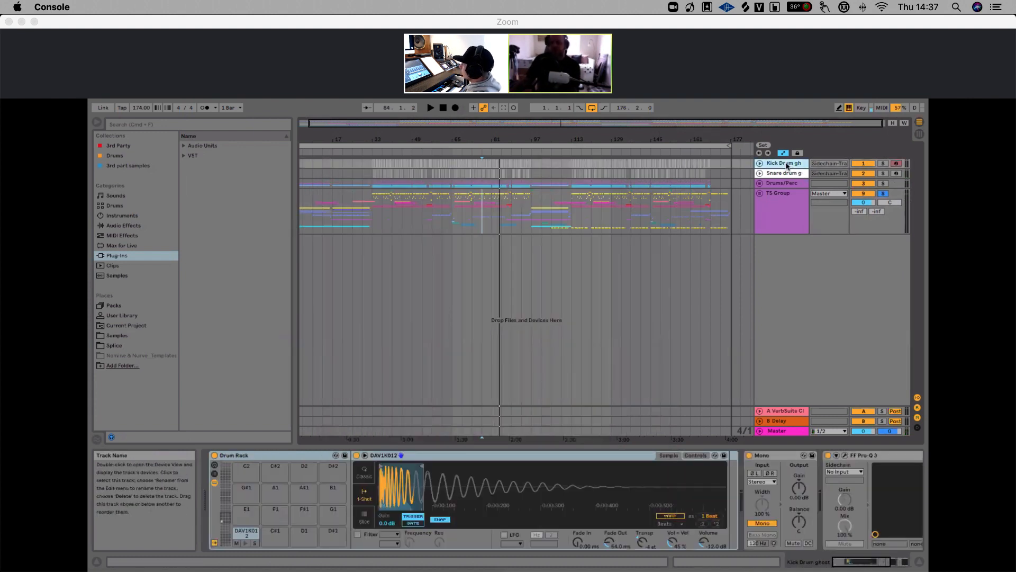
{"action": "left_click", "coordinate": [787, 176]}
{"action": "left_click", "coordinate": [785, 197]}
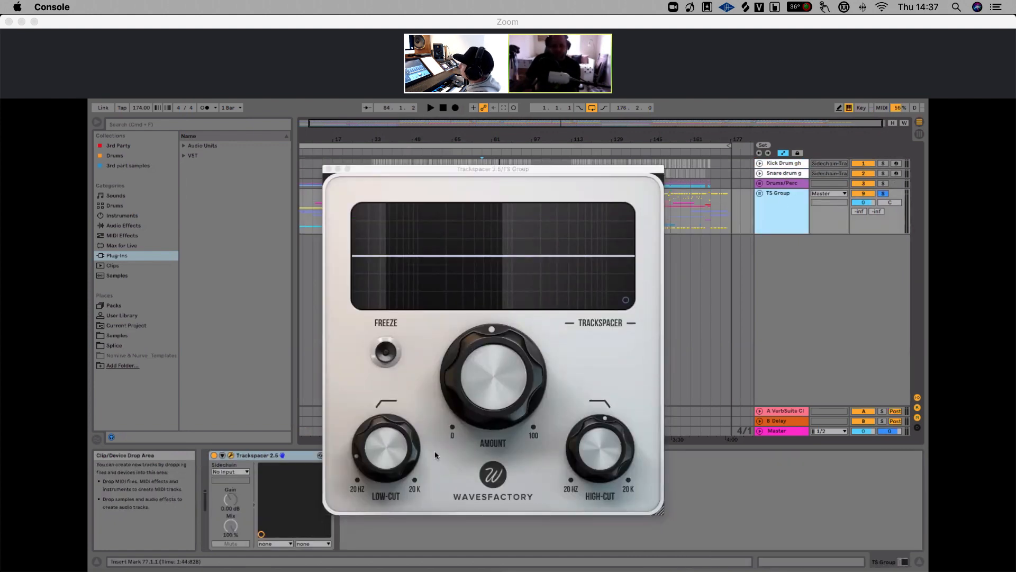
Inspect the Trackspacer low-cut knob, close its window and toggle the TS Group's solo
{"action": "left_click", "coordinate": [381, 458]}
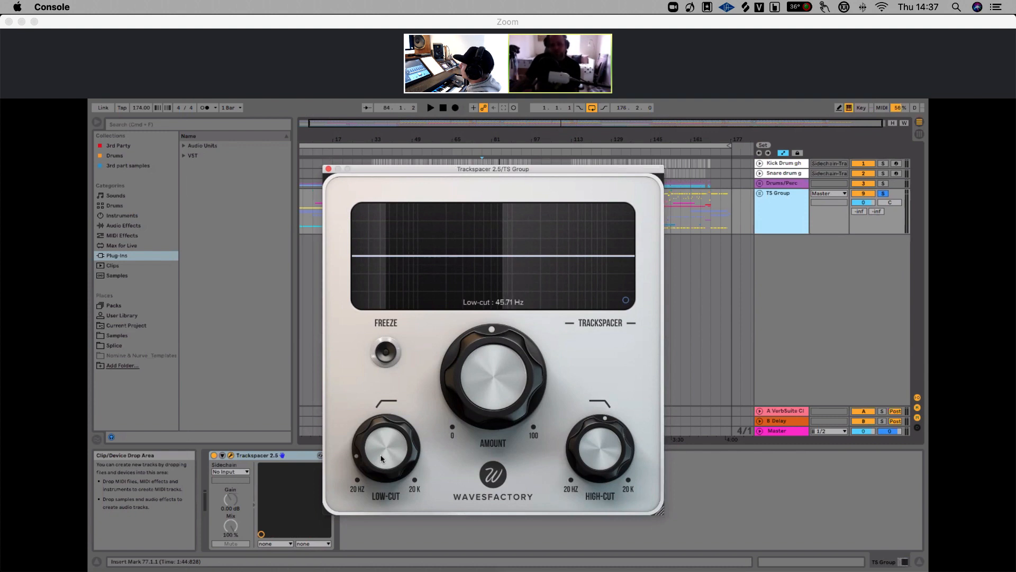
{"action": "mouse_move", "coordinate": [594, 448]}
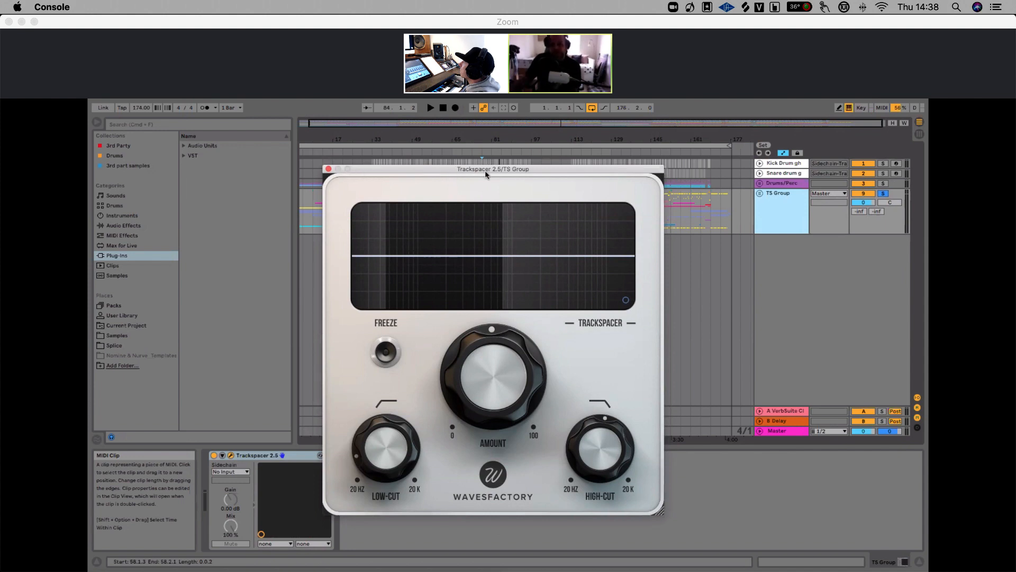
{"action": "left_click_drag", "start_coordinate": [485, 170], "coordinate": [506, 165]}
{"action": "mouse_move", "coordinate": [501, 343]}
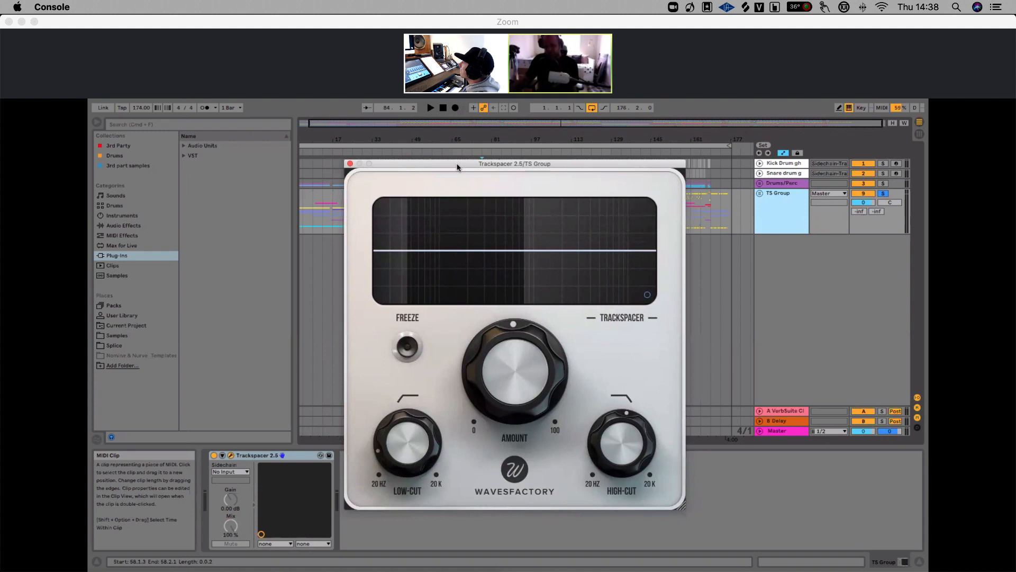
{"action": "left_click", "coordinate": [350, 163]}
{"action": "double_click", "coordinate": [497, 141]}
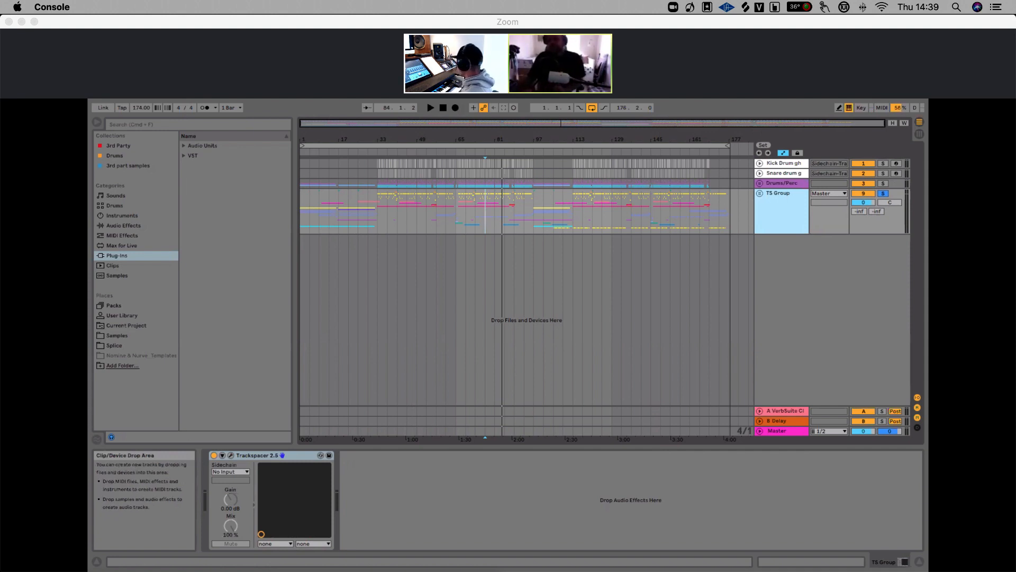
{"action": "left_click", "coordinate": [883, 193]}
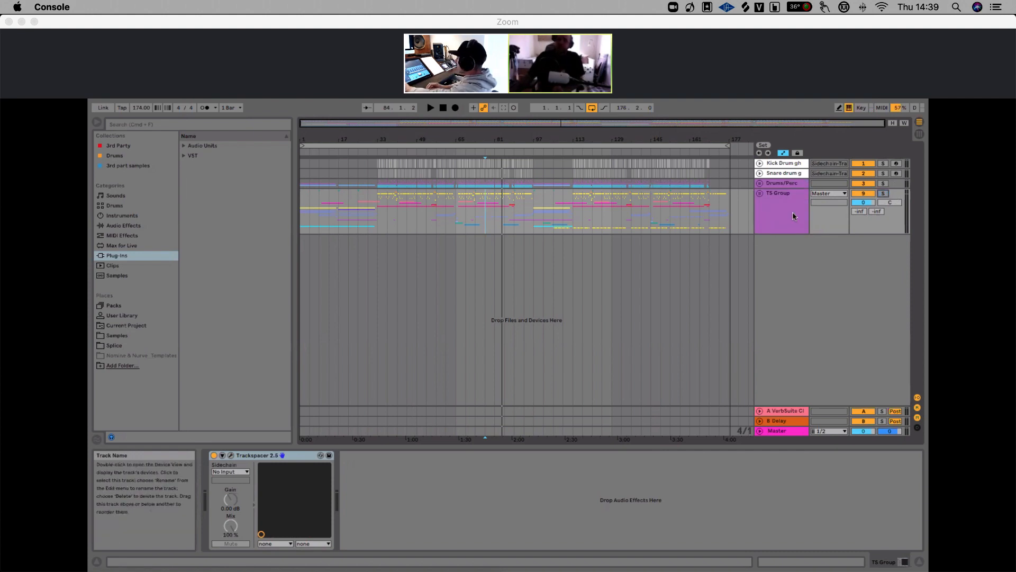